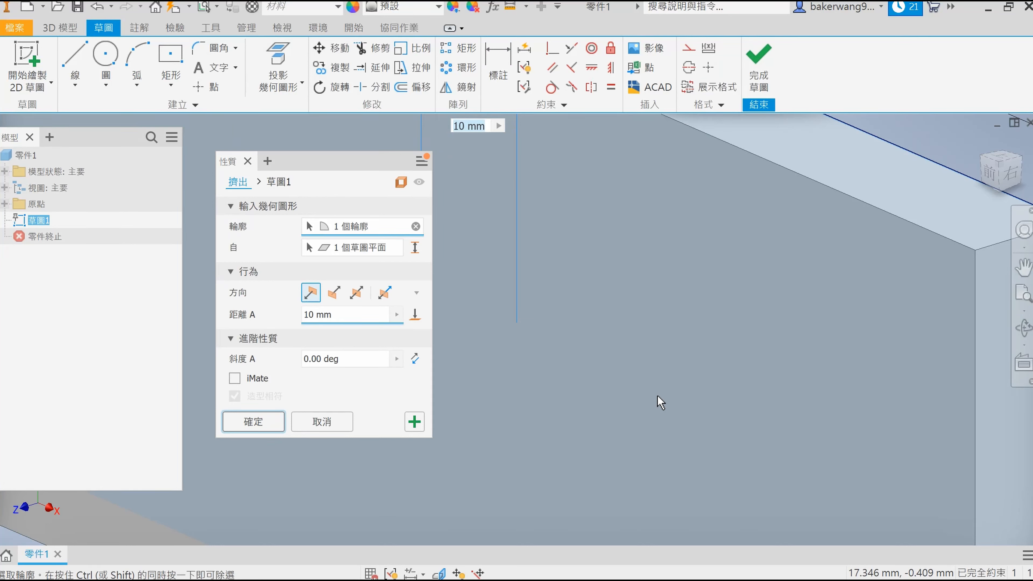
Step: Extrude the rectangular base profile 12 mm
{"action": "left_click_drag", "start_coordinate": [341, 314], "coordinate": [223, 324]}
{"action": "type", "text": "12"}
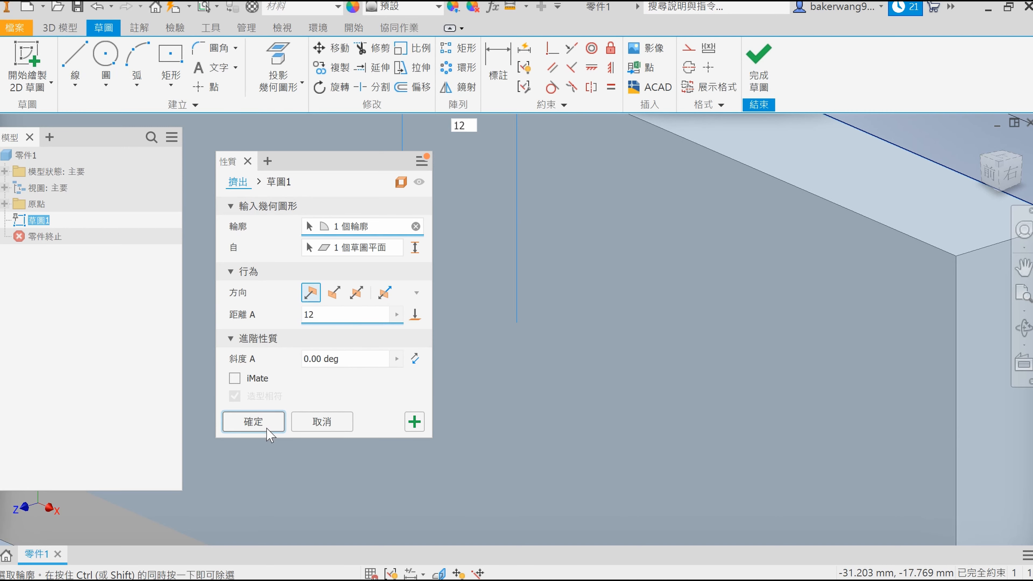
{"action": "left_click", "coordinate": [267, 429]}
Step: Sketch a centre-point rectangle from the origin on the plate's front face
{"action": "left_click", "coordinate": [509, 325]}
{"action": "key", "text": "s"}
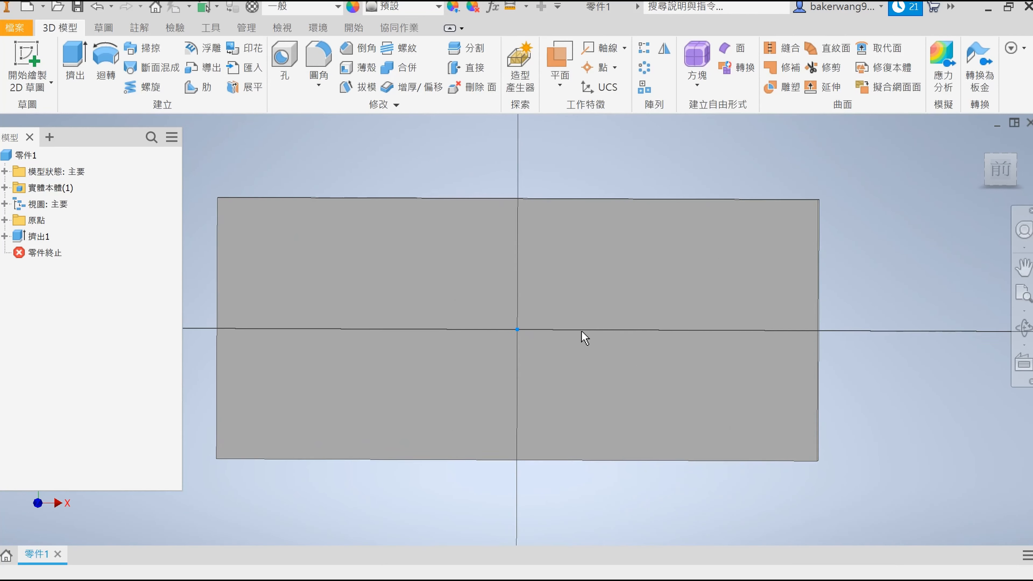
{"action": "left_click", "coordinate": [171, 65]}
{"action": "left_click", "coordinate": [516, 330]}
{"action": "left_click", "coordinate": [699, 261]}
{"action": "key", "text": "d"}
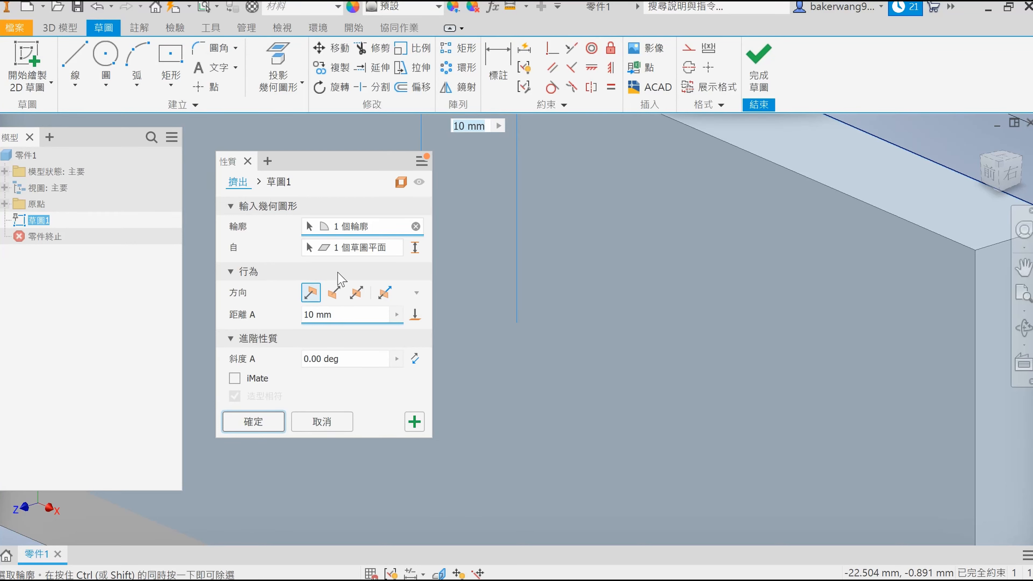
Step: Set the base plate's extrusion distance to 12 mm and complete the extrusion
{"action": "type", "text": "12"}
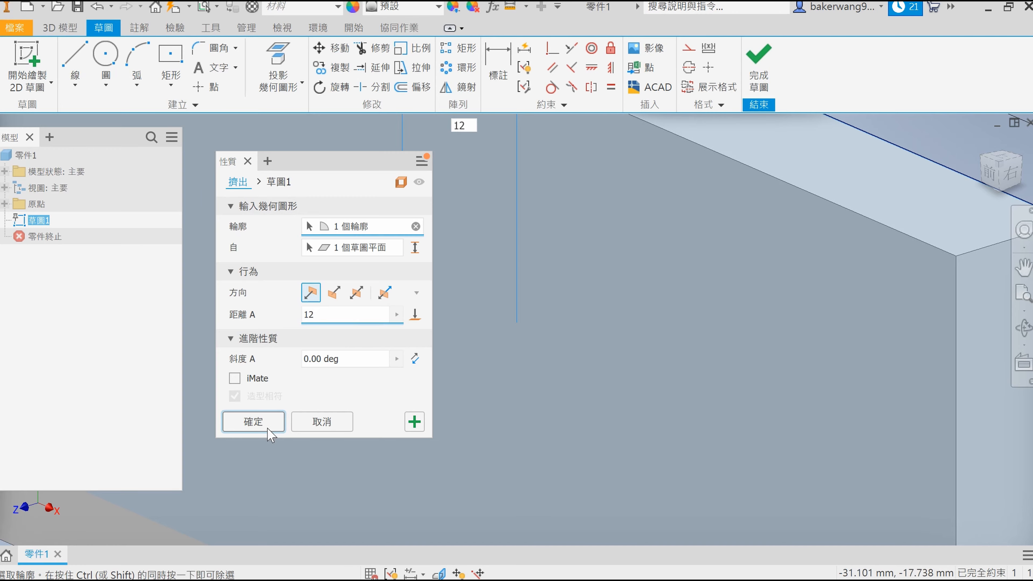
{"action": "left_click", "coordinate": [271, 422]}
Step: Sketch a centre-point rectangle about 84 mm wide on the plate's front face, centred on the origin
{"action": "left_click", "coordinate": [508, 319]}
{"action": "left_click", "coordinate": [588, 342]}
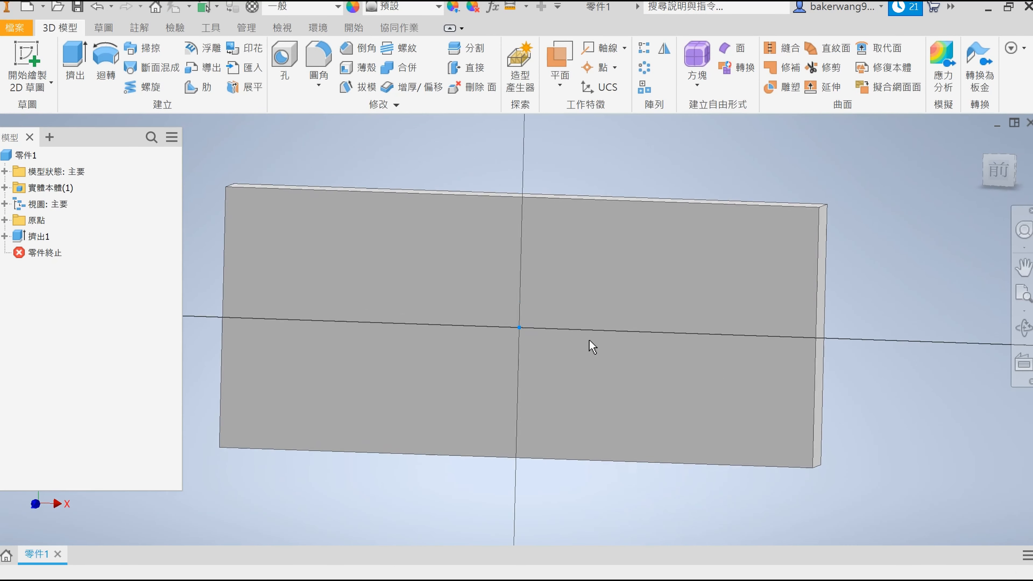
{"action": "left_click", "coordinate": [170, 57]}
{"action": "left_click", "coordinate": [517, 329]}
{"action": "left_click", "coordinate": [699, 261]}
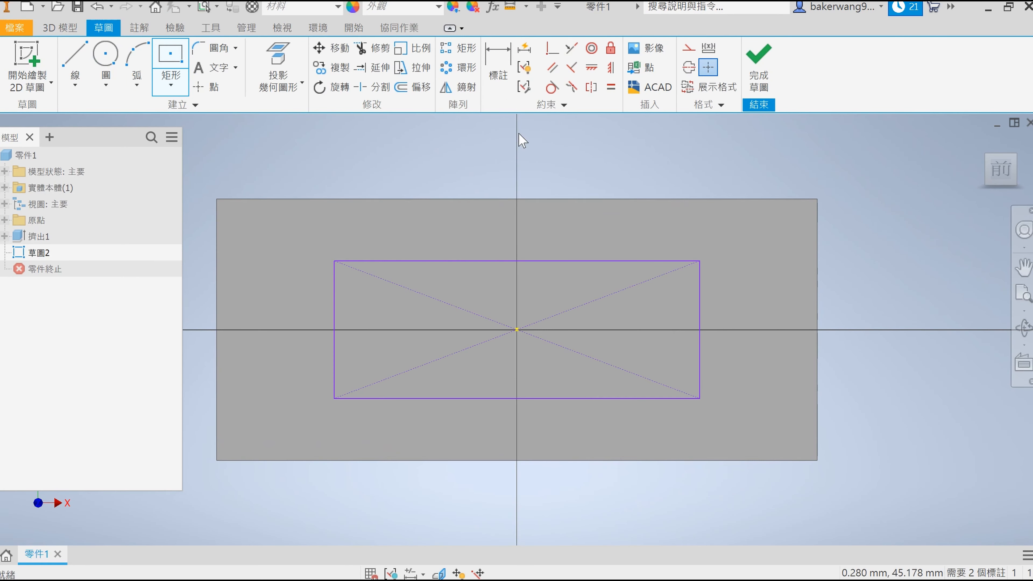
Step: Dimension the centred rectangle 90 mm wide and 40 mm high
{"action": "left_click", "coordinate": [498, 65]}
{"action": "left_click", "coordinate": [507, 261]}
{"action": "left_click", "coordinate": [501, 253]}
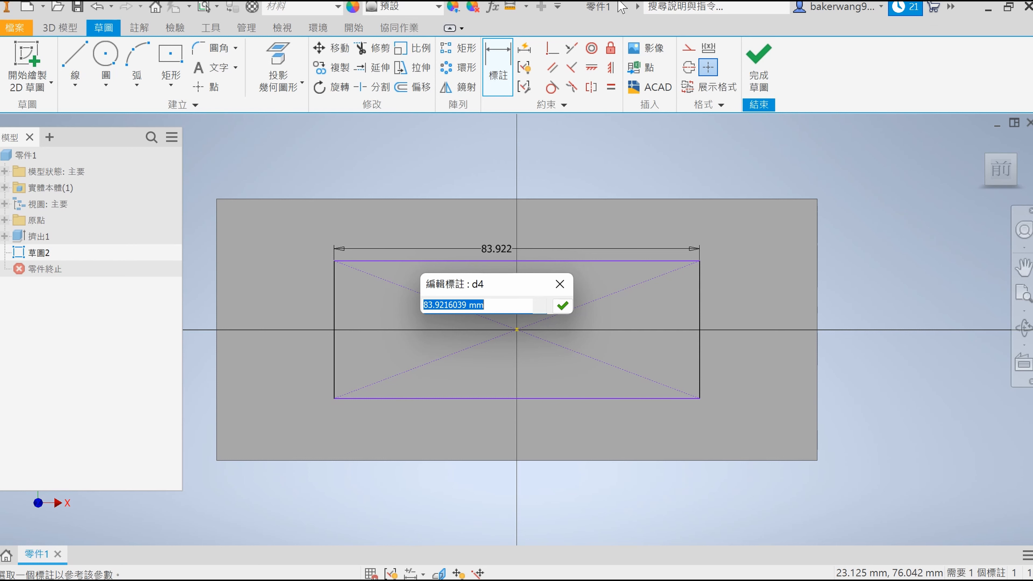
{"action": "type", "text": "90"}
{"action": "key", "text": "Return"}
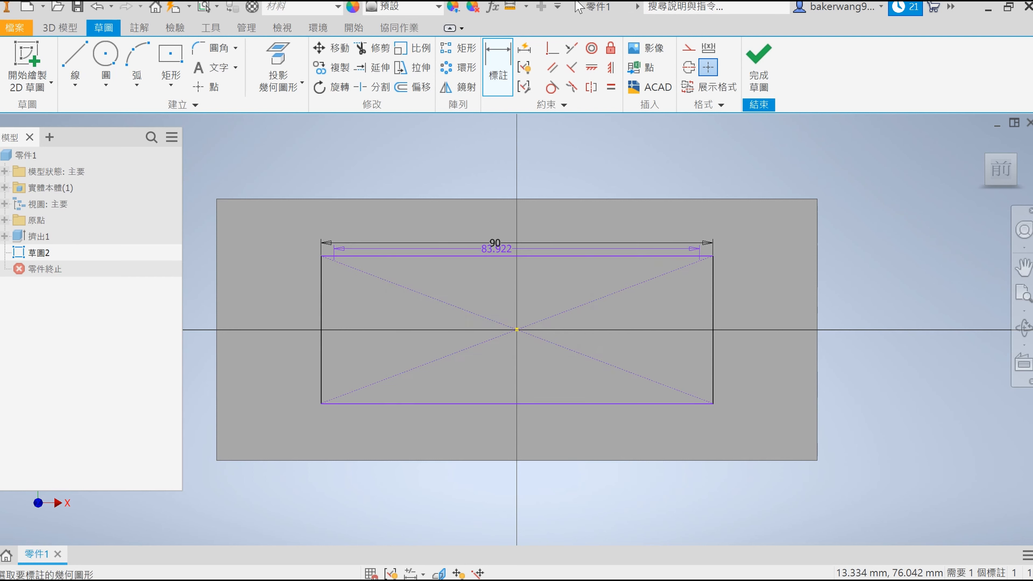
{"action": "left_click", "coordinate": [321, 288]}
{"action": "left_click", "coordinate": [308, 282]}
{"action": "type", "text": "40"}
{"action": "key", "text": "Return"}
Step: Extrude the centred rectangle 72 mm outward from the plate as a joined block
{"action": "middle_click_drag", "start_coordinate": [318, 291], "coordinate": [366, 350], "text": "shift"}
{"action": "key", "text": "e"}
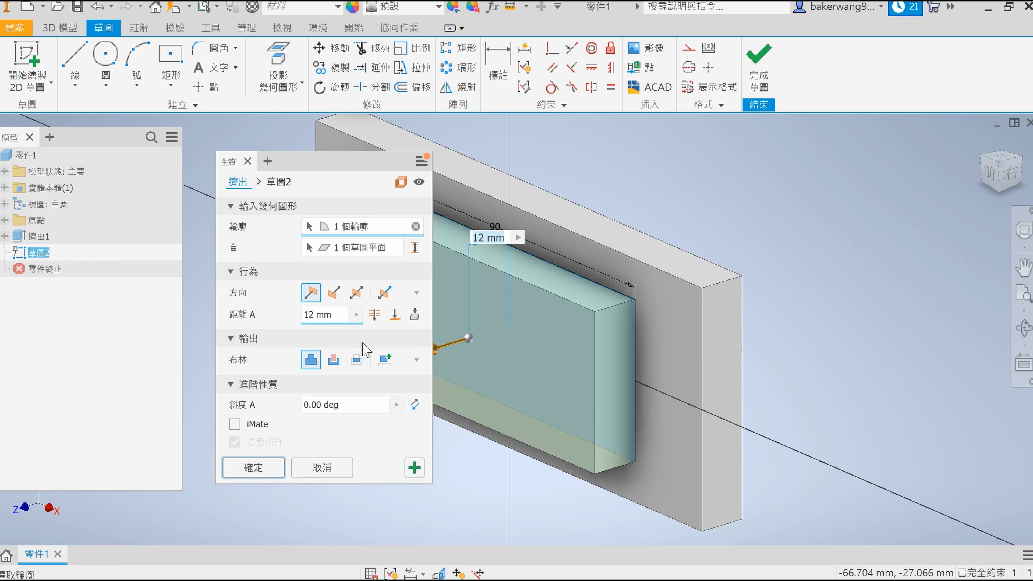
{"action": "type", "text": "72"}
{"action": "key", "text": "Return"}
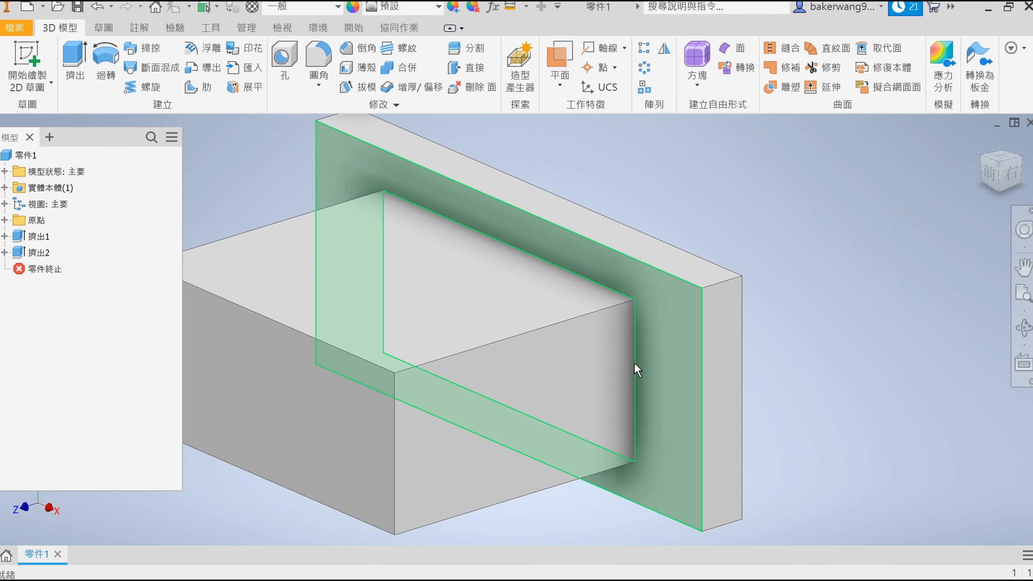
{"action": "left_click", "coordinate": [539, 372]}
{"action": "scroll", "coordinate": [694, 210], "scroll_direction": "down", "scroll_amount": 4}
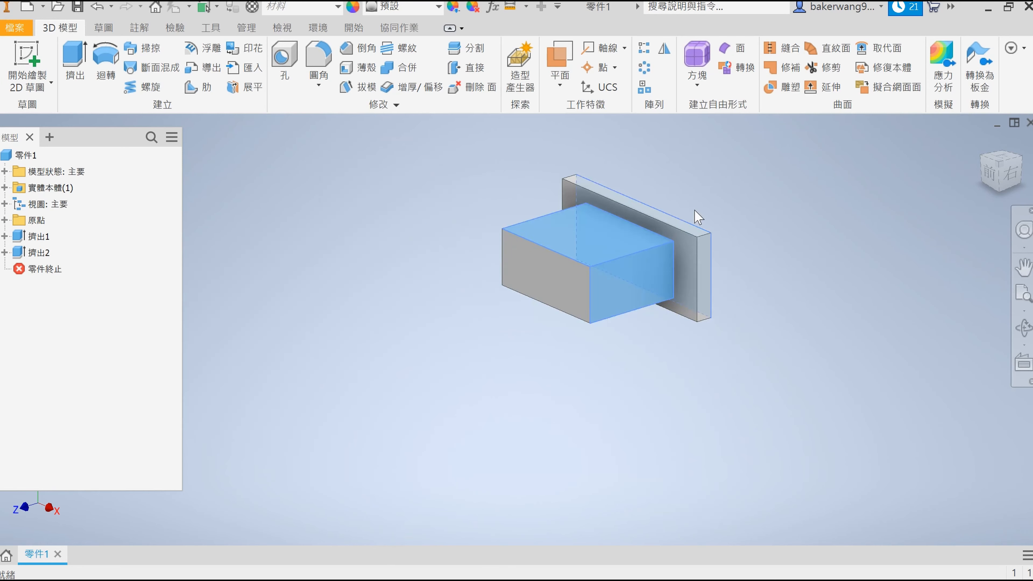
{"action": "left_click", "coordinate": [695, 210]}
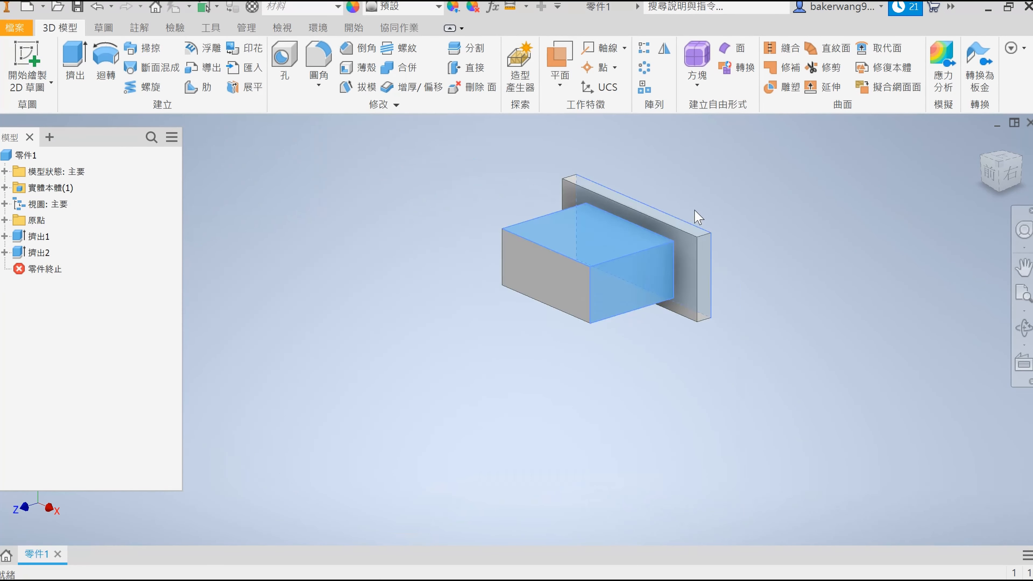
{"action": "left_click", "coordinate": [577, 336]}
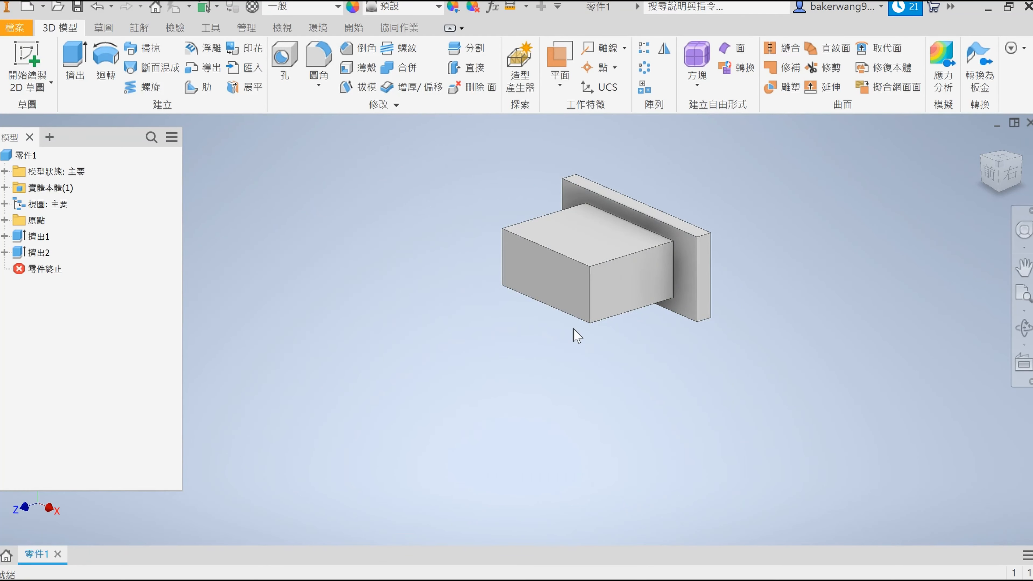
{"action": "middle_click_drag", "start_coordinate": [686, 311], "coordinate": [578, 391]}
{"action": "left_click", "coordinate": [555, 376]}
{"action": "left_click", "coordinate": [644, 292]}
{"action": "left_click", "coordinate": [550, 323]}
{"action": "middle_click_drag", "start_coordinate": [648, 301], "coordinate": [695, 353]}
{"action": "scroll", "coordinate": [600, 313], "scroll_direction": "down", "scroll_amount": 1}
{"action": "middle_click_drag", "start_coordinate": [600, 313], "coordinate": [655, 179]}
Step: Start a 2D sketch on the side face of the projecting block
{"action": "left_click", "coordinate": [609, 287]}
{"action": "left_click", "coordinate": [26, 58]}
{"action": "left_click", "coordinate": [171, 84]}
{"action": "left_click", "coordinate": [192, 114]}
{"action": "scroll", "coordinate": [386, 334], "scroll_direction": "down", "scroll_amount": 5}
{"action": "left_click", "coordinate": [319, 221]}
{"action": "left_click", "coordinate": [707, 361]}
{"action": "key", "text": "d"}
{"action": "left_click", "coordinate": [496, 222]}
{"action": "left_click", "coordinate": [432, 361]}
Step: Sketch a two-point rectangle about 21 mm high on the block's side face, starting from its outer end edge
{"action": "left_click", "coordinate": [170, 83]}
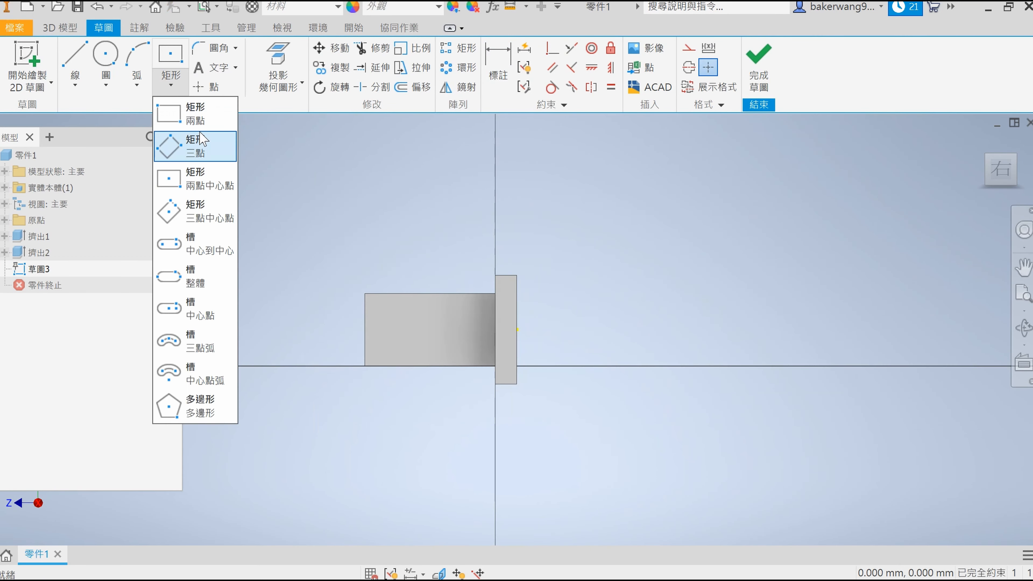
{"action": "left_click", "coordinate": [195, 115]}
{"action": "scroll", "coordinate": [383, 339], "scroll_direction": "down", "scroll_amount": 5}
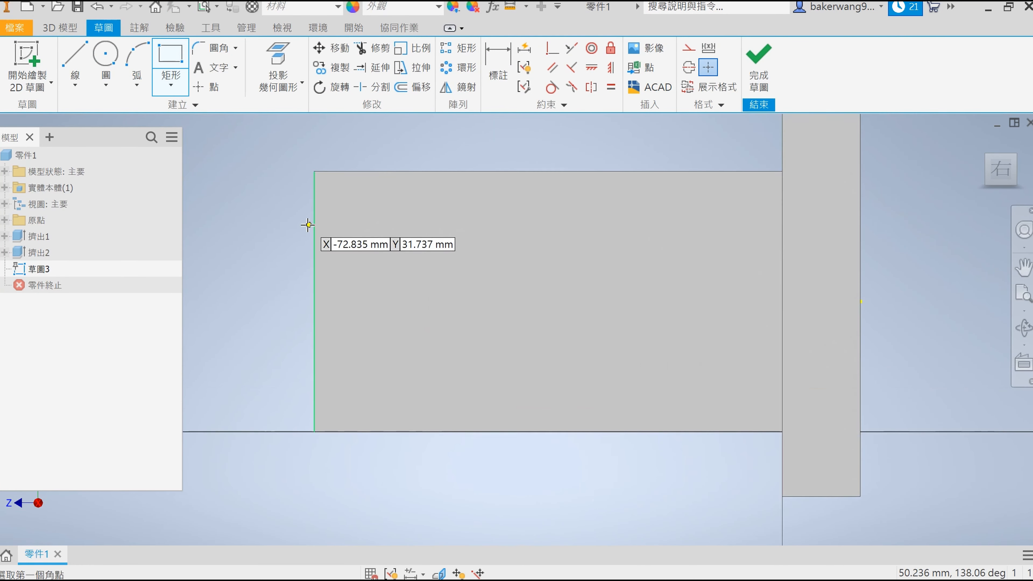
{"action": "left_click", "coordinate": [314, 221]}
{"action": "left_click", "coordinate": [707, 360]}
Step: Dimension the side-face rectangle's height to 16 mm
{"action": "key", "text": "d"}
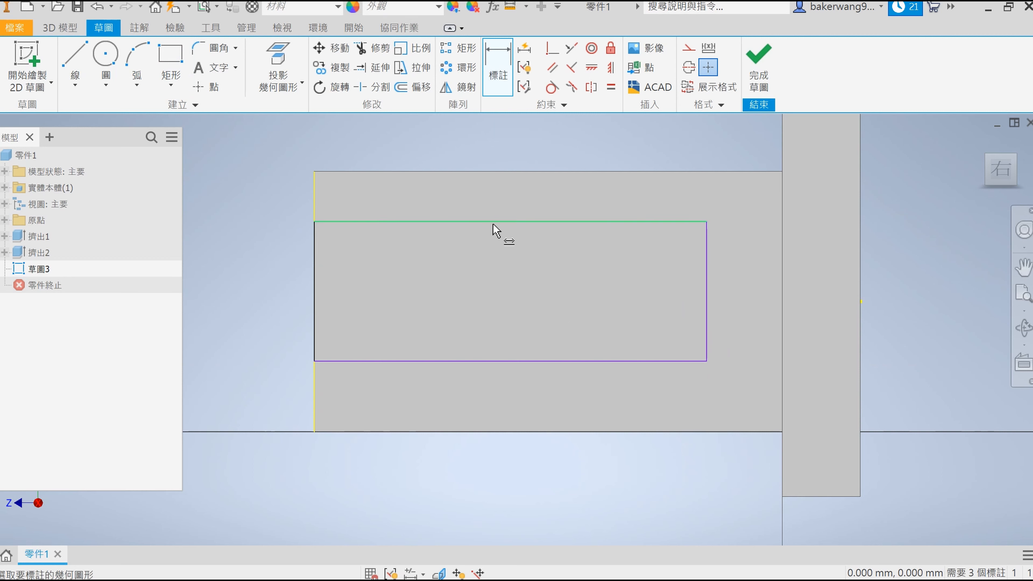
{"action": "left_click", "coordinate": [494, 222]}
{"action": "left_click", "coordinate": [466, 360]}
{"action": "left_click", "coordinate": [264, 334]}
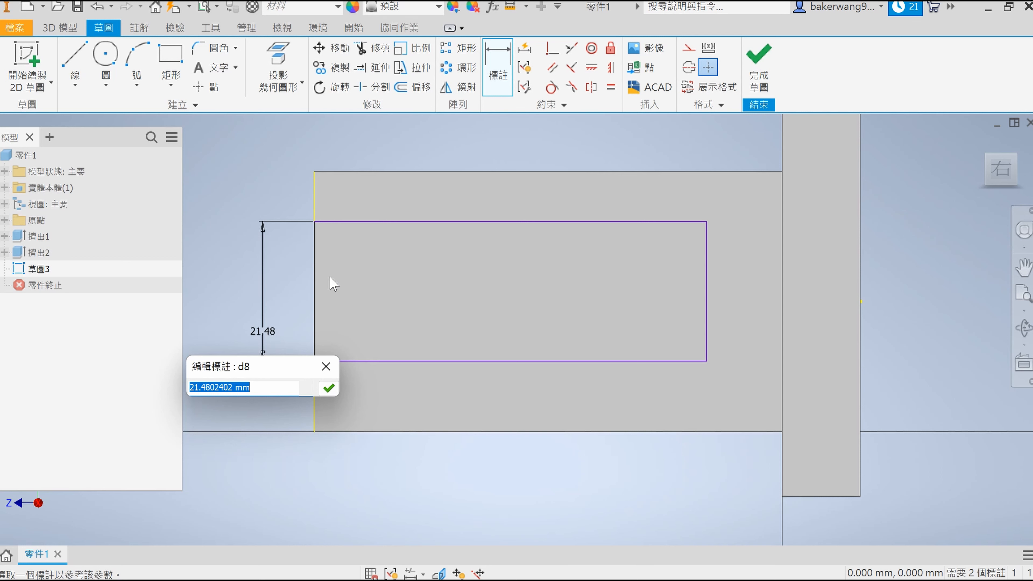
{"action": "type", "text": "16"}
{"action": "key", "text": "Return"}
Step: Dimension the gap between the block's upper edge and the rectangle's upper side to 12 mm
{"action": "left_click", "coordinate": [392, 173]}
{"action": "left_click", "coordinate": [370, 259]}
{"action": "left_click", "coordinate": [236, 216]}
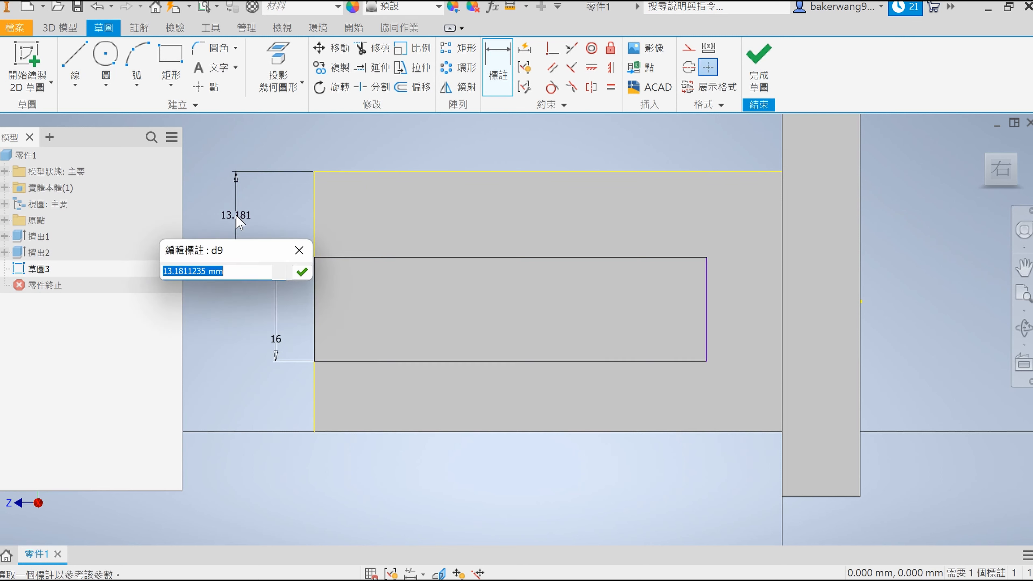
{"action": "type", "text": "12"}
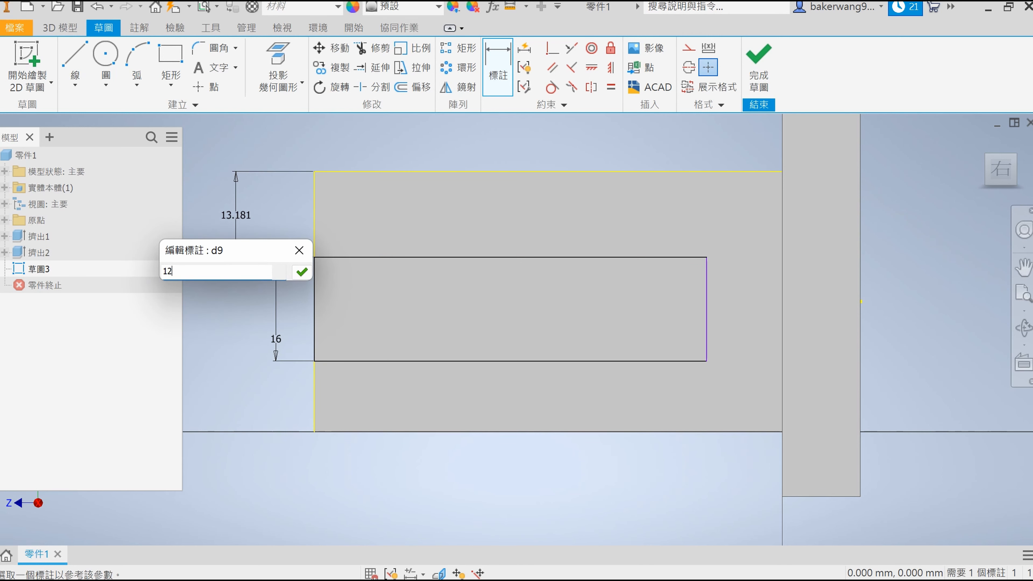
{"action": "key", "text": "Return"}
Step: Dimension the side-face rectangle's length to 66 mm
{"action": "key", "text": "Escape"}
{"action": "key", "text": "d"}
{"action": "left_click", "coordinate": [482, 250]}
{"action": "left_click", "coordinate": [467, 233]}
{"action": "type", "text": "66"}
{"action": "key", "text": "Return"}
Step: Extrude the 66 x 16 mm rectangle as a cut through the whole block to form an open slot
{"action": "key", "text": "e"}
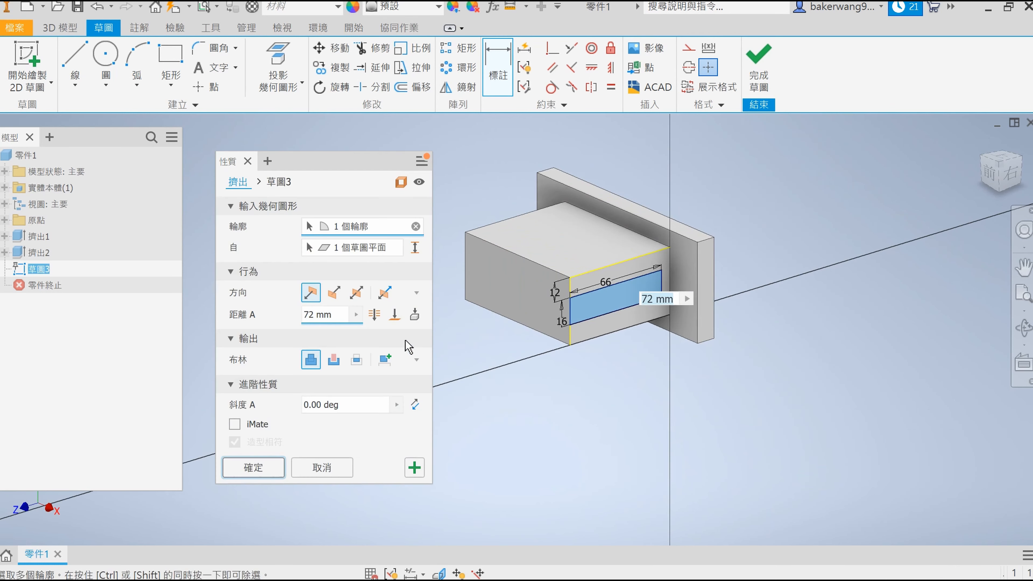
{"action": "left_click", "coordinate": [334, 359]}
{"action": "left_click", "coordinate": [374, 314]}
{"action": "left_click", "coordinate": [253, 467]}
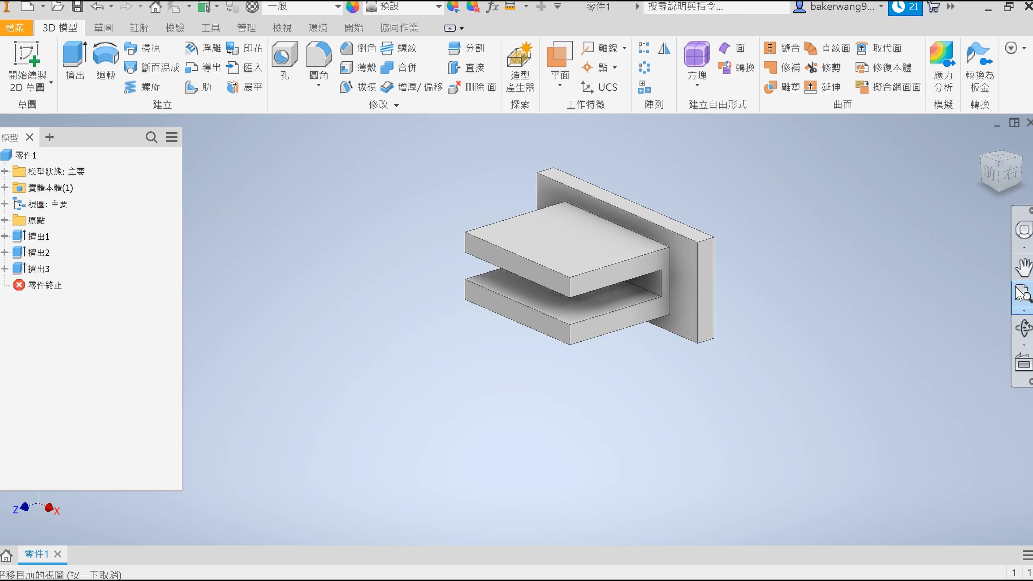
Step: Sketch four points on the end face of the slotted block, two on each arm near the ends
{"action": "left_click", "coordinate": [1022, 327]}
{"action": "mouse_move", "coordinate": [615, 314]}
{"action": "left_mouse_down"}
{"action": "mouse_move", "coordinate": [555, 295]}
{"action": "mouse_move", "coordinate": [621, 311]}
{"action": "mouse_move", "coordinate": [613, 320]}
{"action": "left_mouse_up"}
{"action": "key", "text": "Escape"}
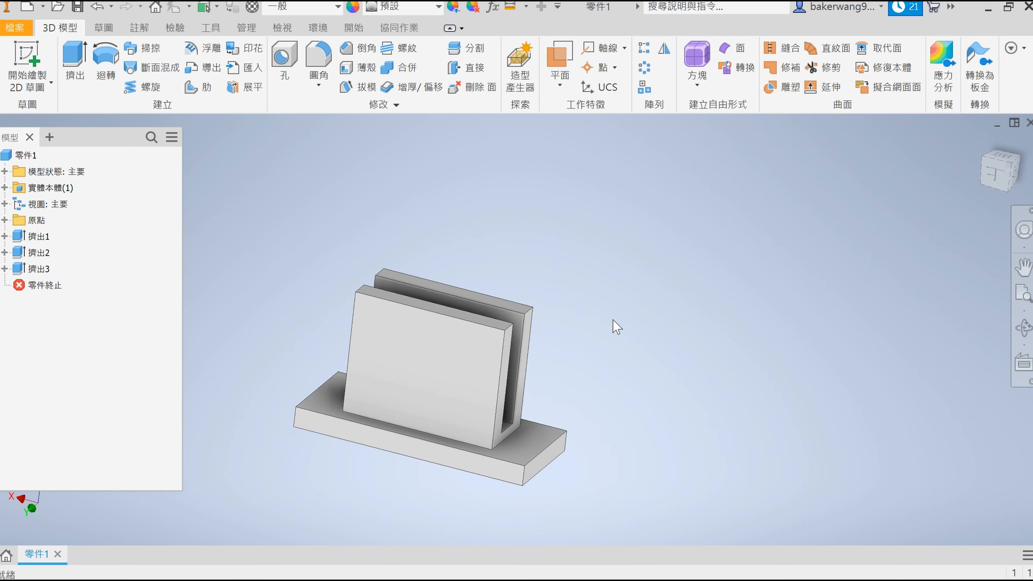
{"action": "scroll", "coordinate": [484, 322], "scroll_direction": "down", "scroll_amount": 4}
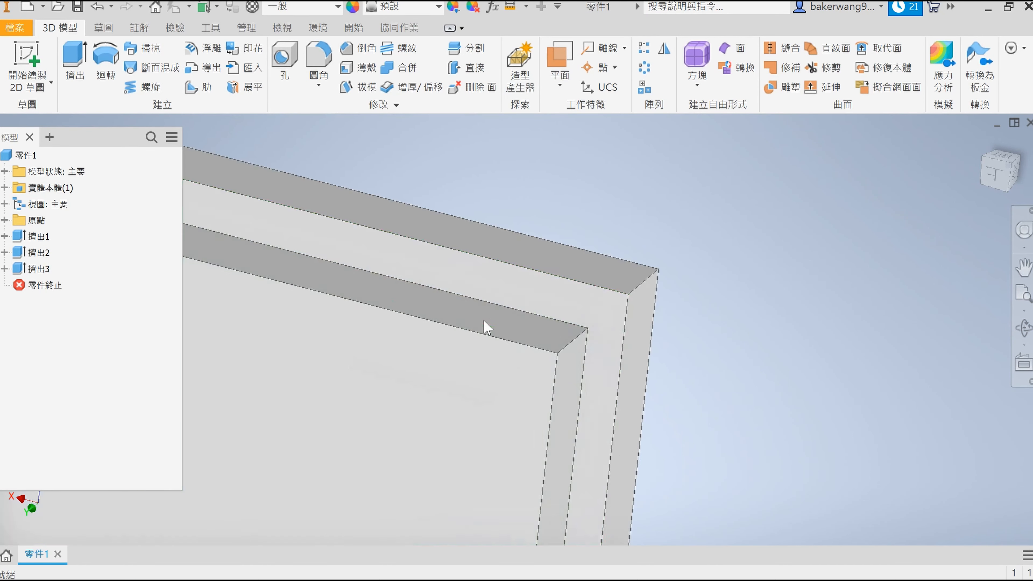
{"action": "left_click", "coordinate": [510, 242]}
{"action": "key", "text": "s"}
{"action": "left_click", "coordinate": [205, 86]}
{"action": "left_click", "coordinate": [262, 235]}
{"action": "left_click", "coordinate": [262, 425]}
{"action": "left_click", "coordinate": [771, 437]}
{"action": "left_click", "coordinate": [756, 241]}
Step: Apply horizontal constraints to the upper pair and the lower pair of sketch points
{"action": "left_click", "coordinate": [589, 67]}
{"action": "left_click", "coordinate": [262, 235]}
{"action": "left_click", "coordinate": [755, 242]}
{"action": "left_click", "coordinate": [771, 437]}
{"action": "left_click", "coordinate": [262, 426]}
Step: Apply vertical constraints to the two point pairs that face each other across the slot
{"action": "left_click", "coordinate": [610, 67]}
{"action": "left_click", "coordinate": [262, 241]}
{"action": "left_click", "coordinate": [262, 425]}
{"action": "left_click", "coordinate": [771, 425]}
{"action": "left_click", "coordinate": [756, 242]}
{"action": "key", "text": "Escape"}
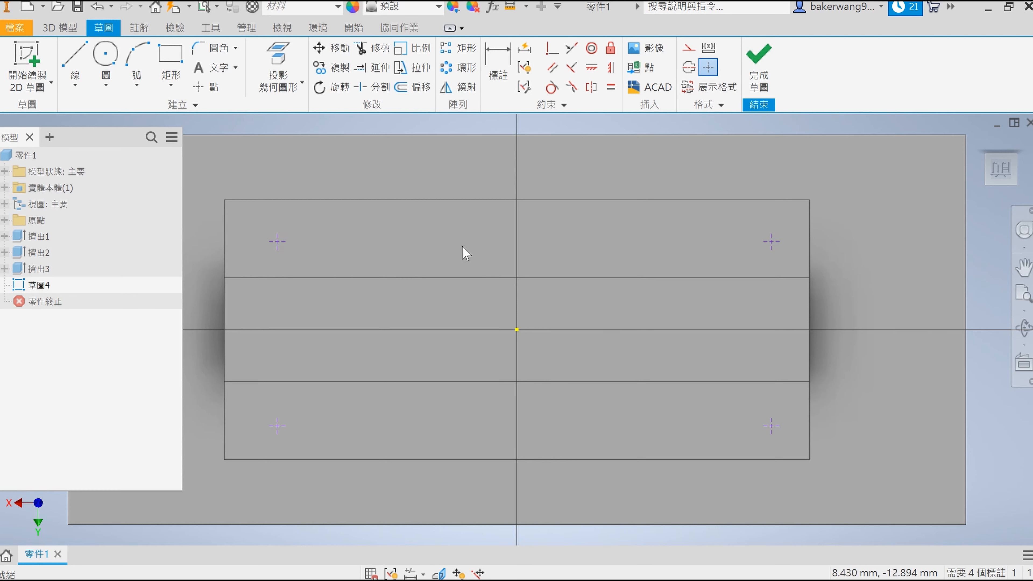
Step: Dimension the horizontal spacing between the two upper points to 70 mm
{"action": "key", "text": "d"}
{"action": "left_click", "coordinate": [771, 242]}
{"action": "left_click", "coordinate": [714, 183]}
{"action": "type", "text": "7"}
{"action": "key", "text": "Return"}
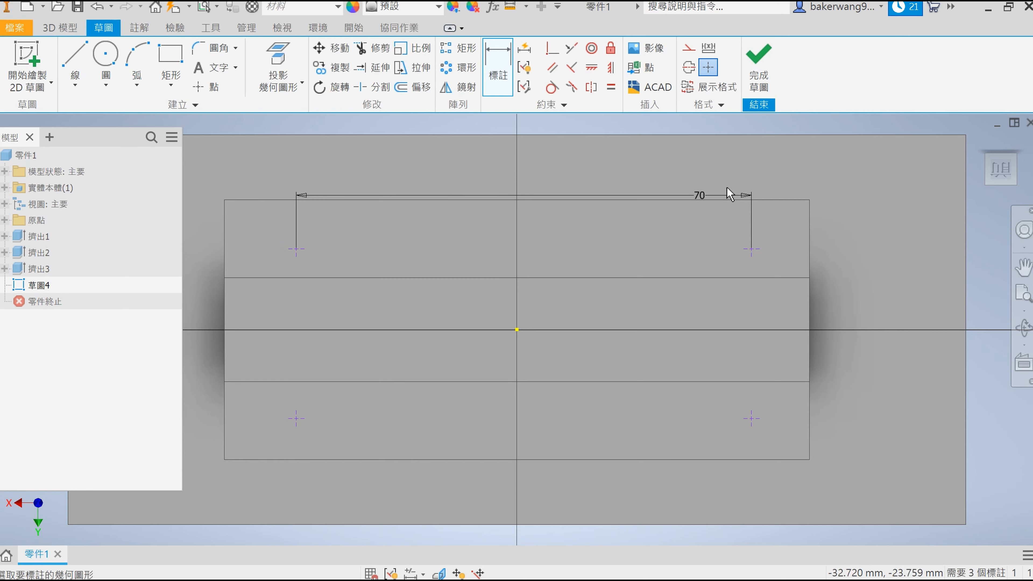
Step: Dimension the vertical spacing between the upper and lower points to 28 mm
{"action": "left_click", "coordinate": [751, 249]}
{"action": "left_click", "coordinate": [751, 418]}
{"action": "left_click", "coordinate": [900, 424]}
{"action": "type", "text": "28"}
{"action": "key", "text": "Return"}
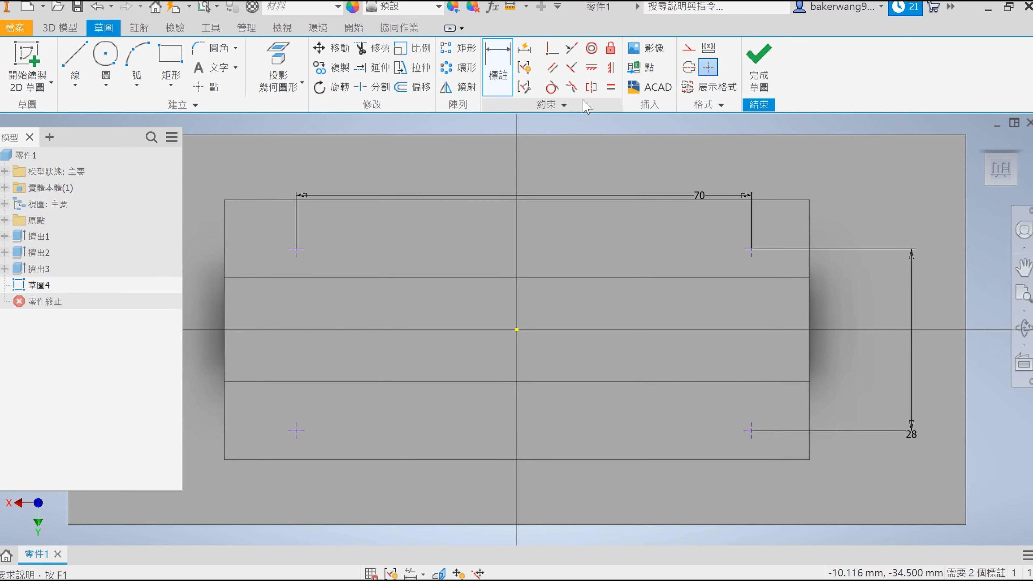
Step: Dimension the vertical distance from the origin to the upper right point to 14 mm
{"action": "left_click", "coordinate": [513, 330]}
{"action": "left_click", "coordinate": [751, 249]}
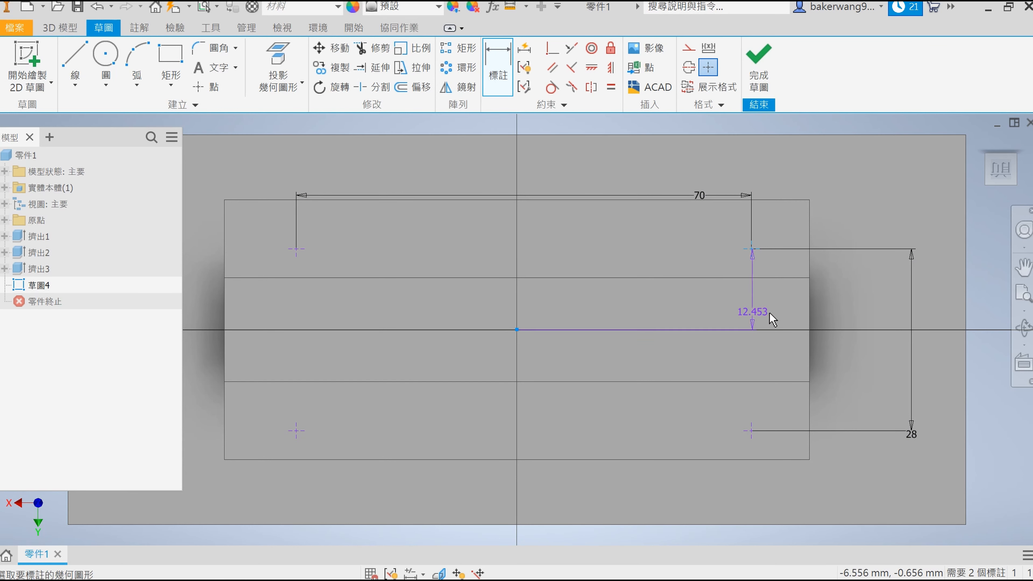
{"action": "left_click", "coordinate": [841, 309]}
{"action": "type", "text": "14"}
{"action": "key", "text": "Return"}
Step: Dimension the horizontal distance from the origin to the upper right point to 35 mm
{"action": "left_click", "coordinate": [751, 239]}
{"action": "left_click", "coordinate": [517, 330]}
{"action": "left_click", "coordinate": [545, 365]}
{"action": "type", "text": "35"}
{"action": "key", "text": "Return"}
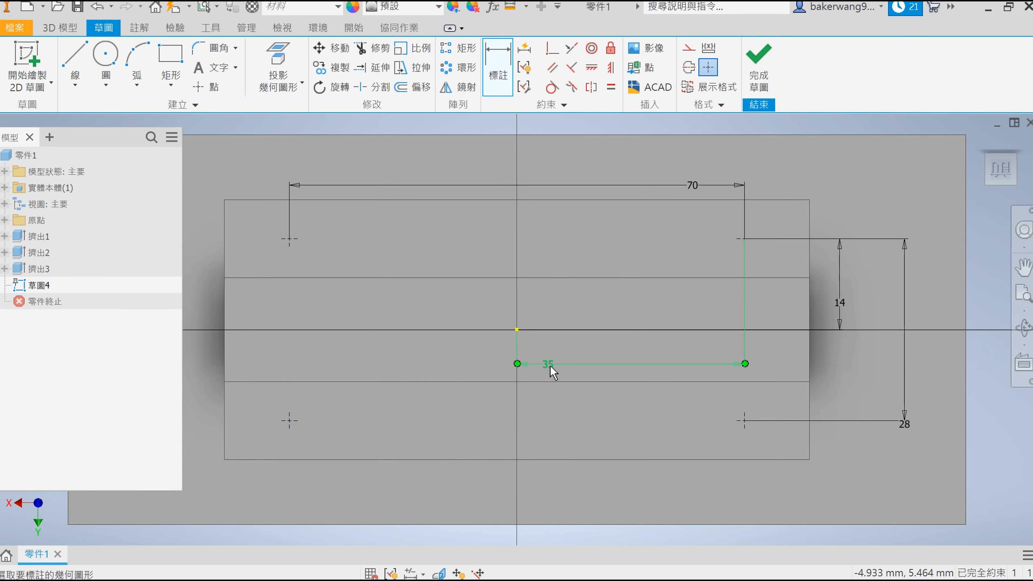
Step: Finish the sketch and define tapped holes without a seat at the four points, with ISO Metric profile M5x0.5
{"action": "mouse_move", "coordinate": [739, 334]}
{"action": "middle_mouse_down", "text": "shift"}
{"action": "mouse_move", "coordinate": [274, 203]}
{"action": "mouse_move", "coordinate": [405, 277]}
{"action": "middle_mouse_up", "text": "shift"}
{"action": "key", "text": "s"}
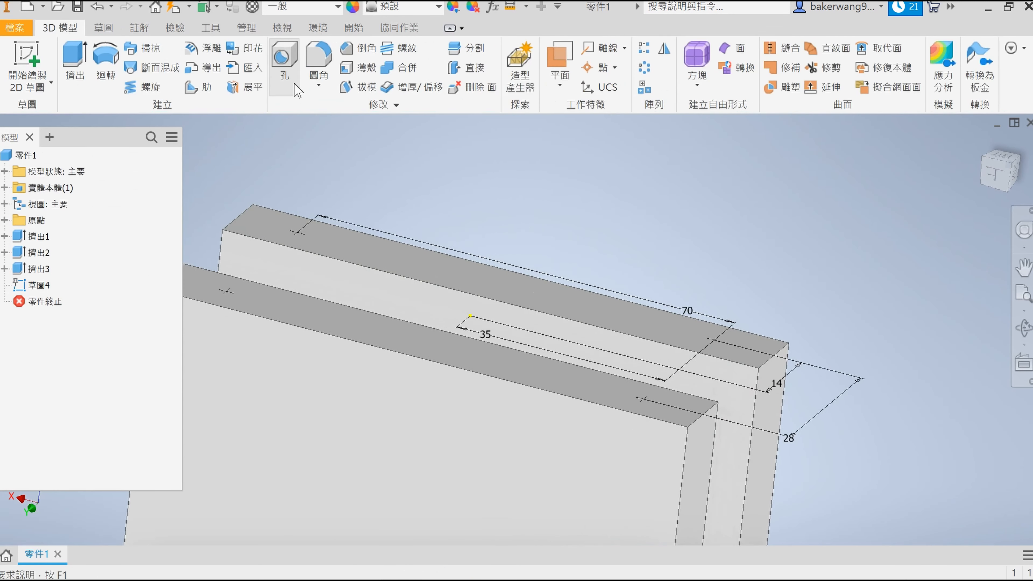
{"action": "middle_click_drag", "start_coordinate": [508, 216], "coordinate": [724, 211]}
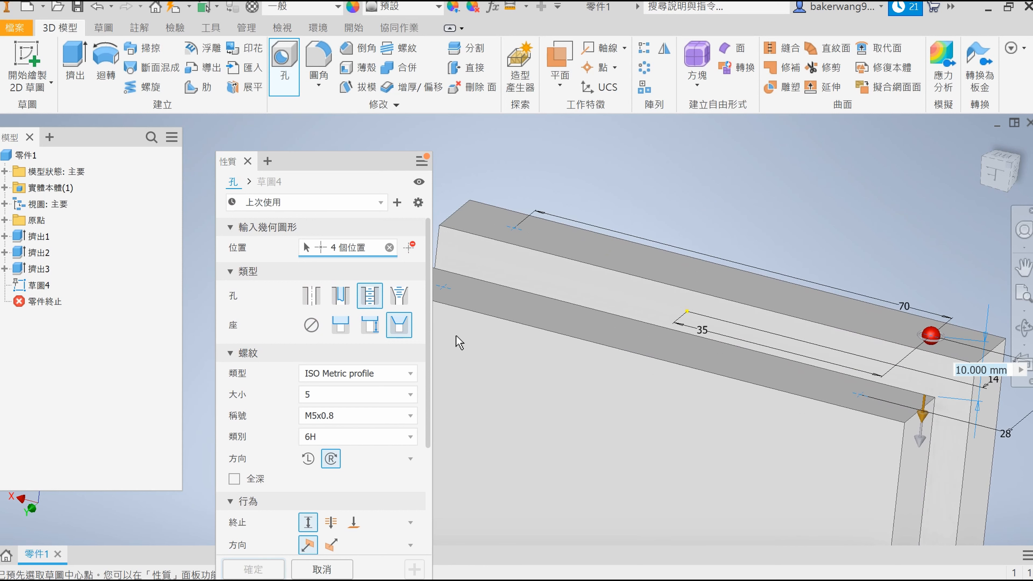
{"action": "left_click", "coordinate": [312, 296]}
{"action": "left_click", "coordinate": [321, 321]}
{"action": "left_click", "coordinate": [370, 296]}
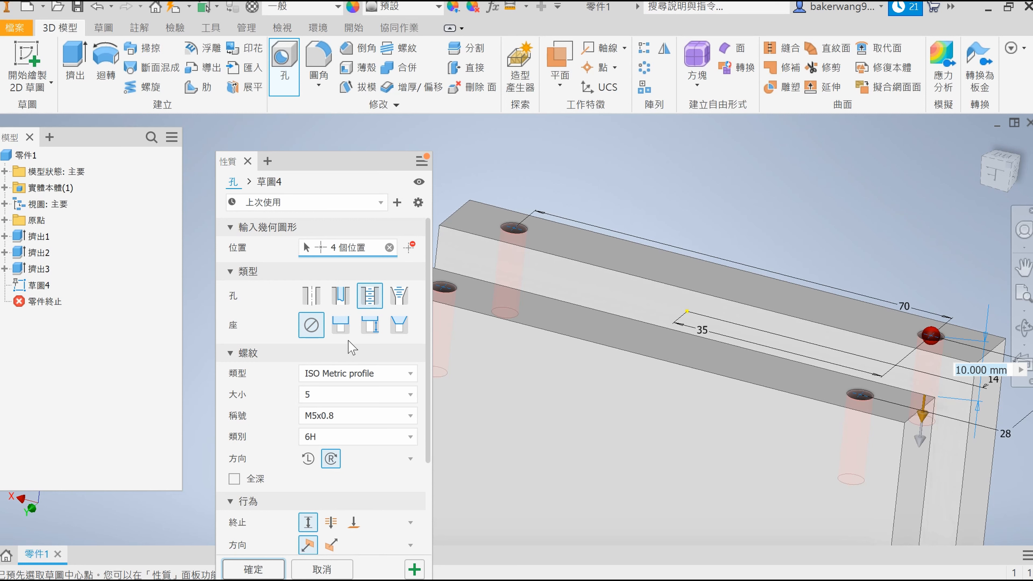
{"action": "scroll", "coordinate": [377, 419], "scroll_direction": "down", "scroll_amount": 1}
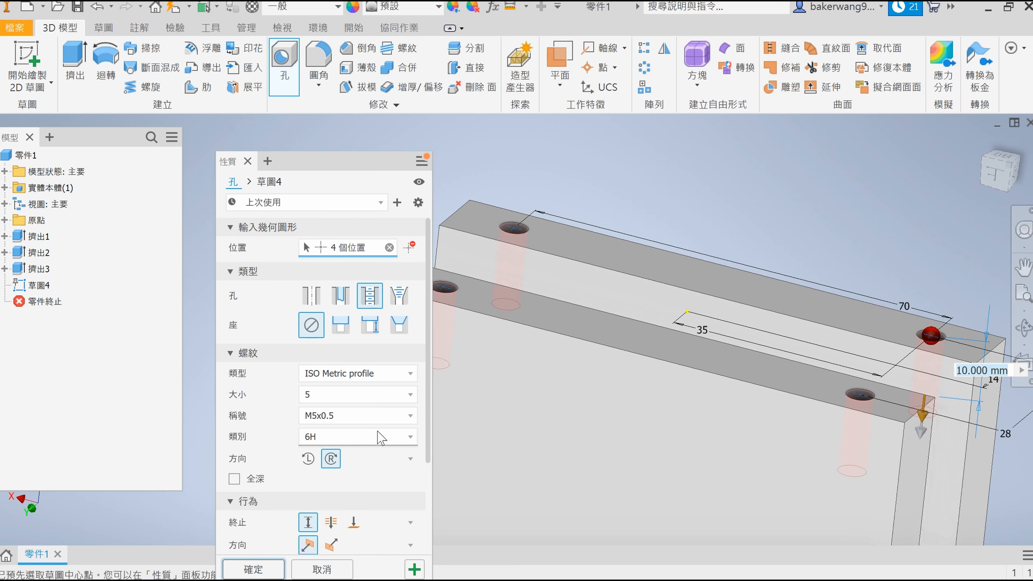
Step: Set the tapped holes' thread depth to 10 mm, adjust the drill depth and create the holes
{"action": "scroll", "coordinate": [378, 431], "scroll_direction": "down", "scroll_amount": 2}
{"action": "left_click", "coordinate": [272, 540]}
{"action": "type", "text": "12"}
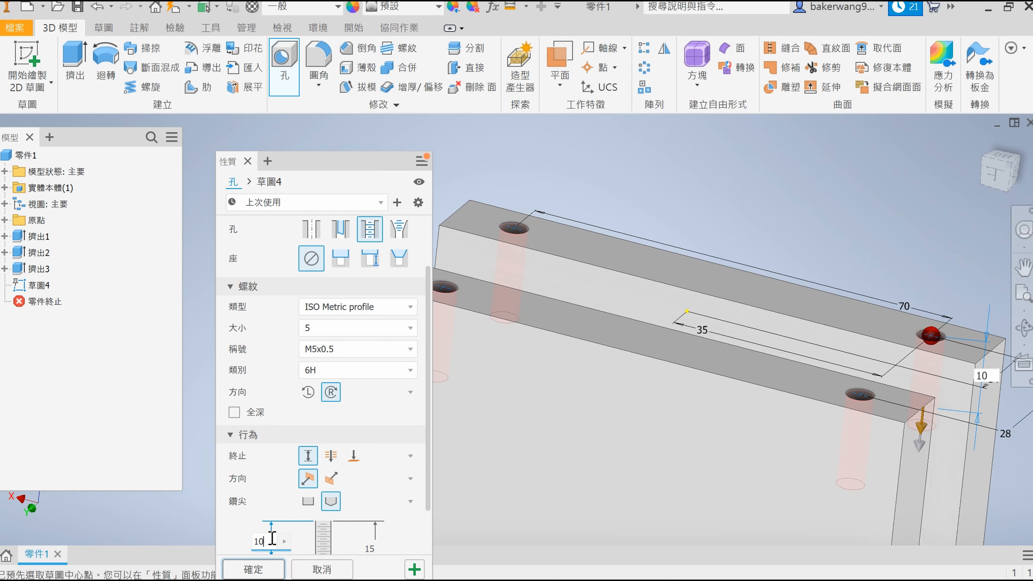
{"action": "left_click", "coordinate": [382, 552]}
{"action": "type", "text": "3"}
{"action": "left_click", "coordinate": [281, 567]}
Step: Start a sketch on the base plate's face around the block and draw a rectangle centred on the origin, about 115 mm wide
{"action": "scroll", "coordinate": [687, 202], "scroll_direction": "up", "scroll_amount": 1}
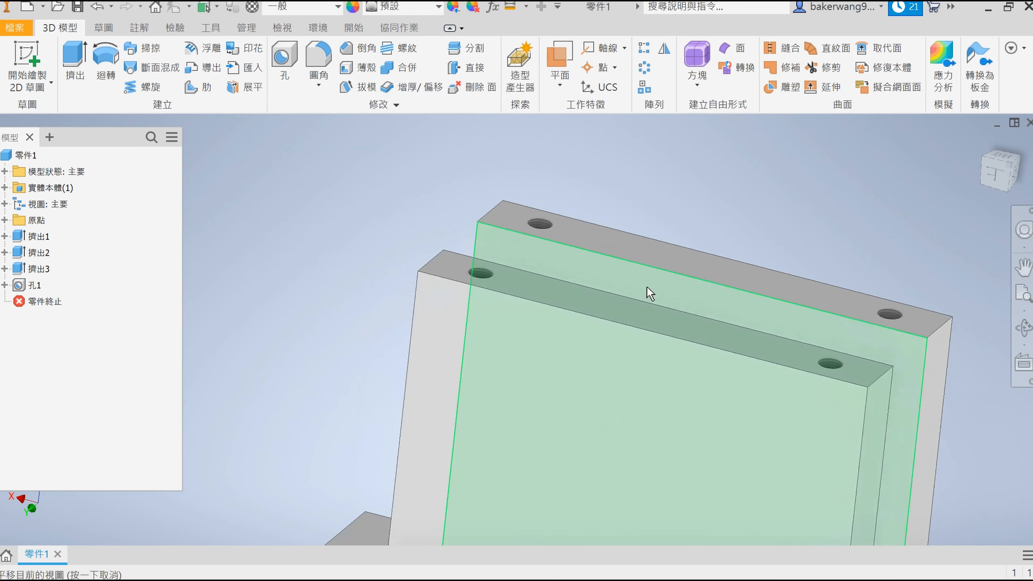
{"action": "scroll", "coordinate": [646, 286], "scroll_direction": "up", "scroll_amount": 5}
{"action": "left_click", "coordinate": [706, 387]}
{"action": "key", "text": "s"}
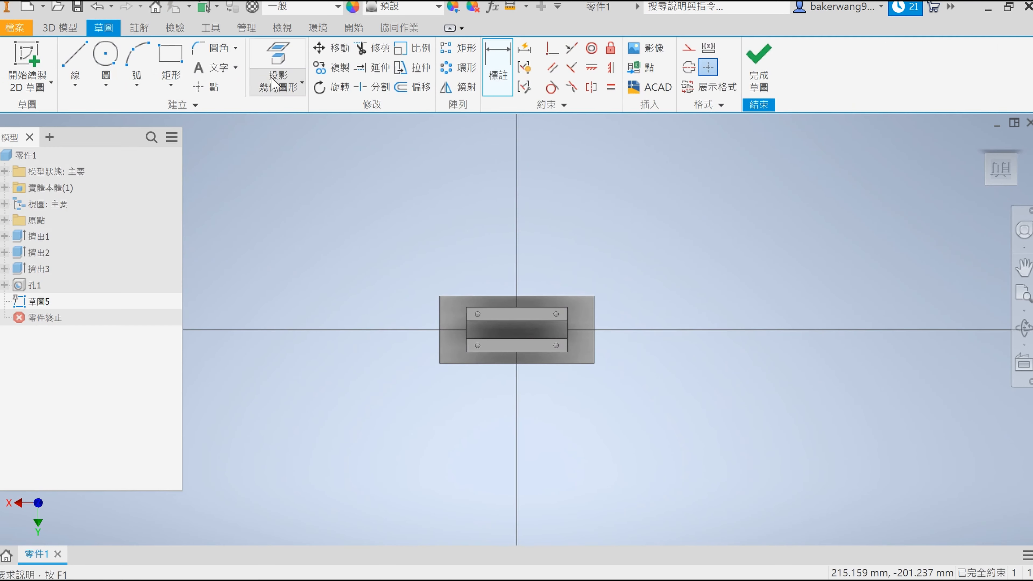
{"action": "left_click", "coordinate": [171, 85]}
{"action": "left_click", "coordinate": [191, 155]}
{"action": "left_click", "coordinate": [516, 330]}
{"action": "left_click", "coordinate": [582, 353]}
Step: Dimension the centred rectangle to 114 mm wide and 36 mm high
{"action": "key", "text": "d"}
{"action": "left_click", "coordinate": [558, 306]}
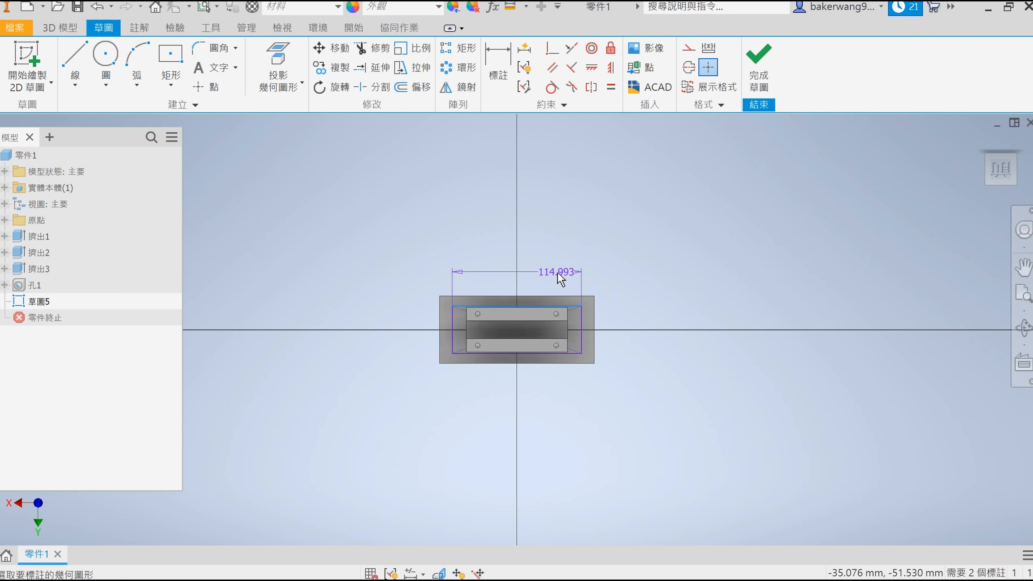
{"action": "left_click", "coordinate": [558, 273]}
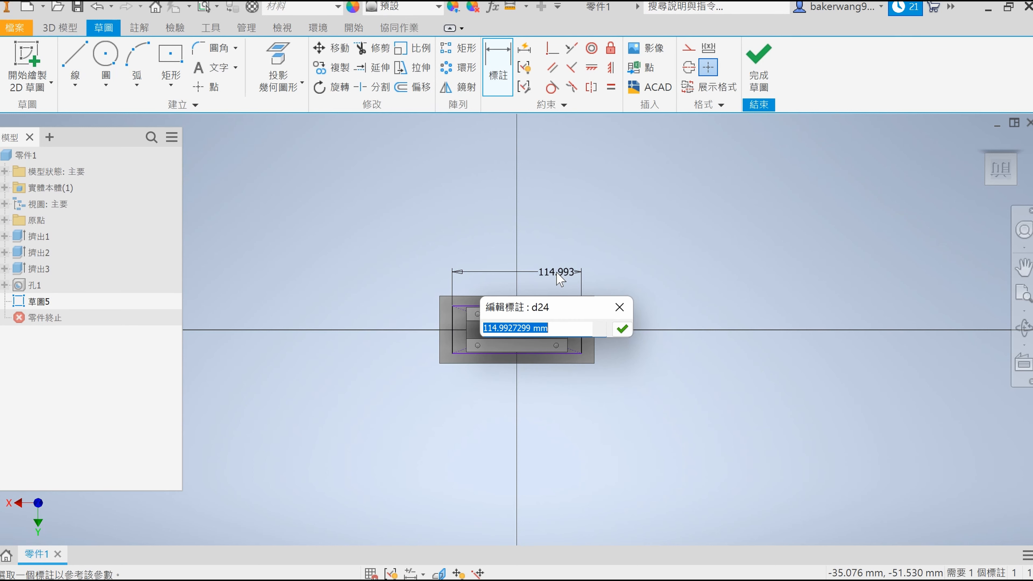
{"action": "type", "text": "114"}
{"action": "key", "text": "Return"}
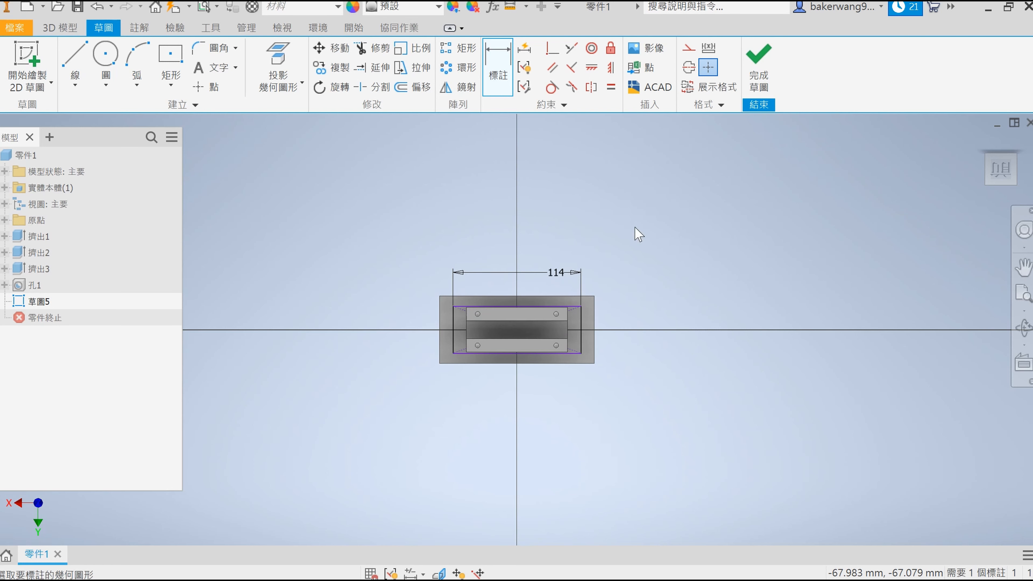
{"action": "left_click", "coordinate": [581, 319]}
{"action": "left_click", "coordinate": [624, 319]}
{"action": "type", "text": "36"}
{"action": "key", "text": "Return"}
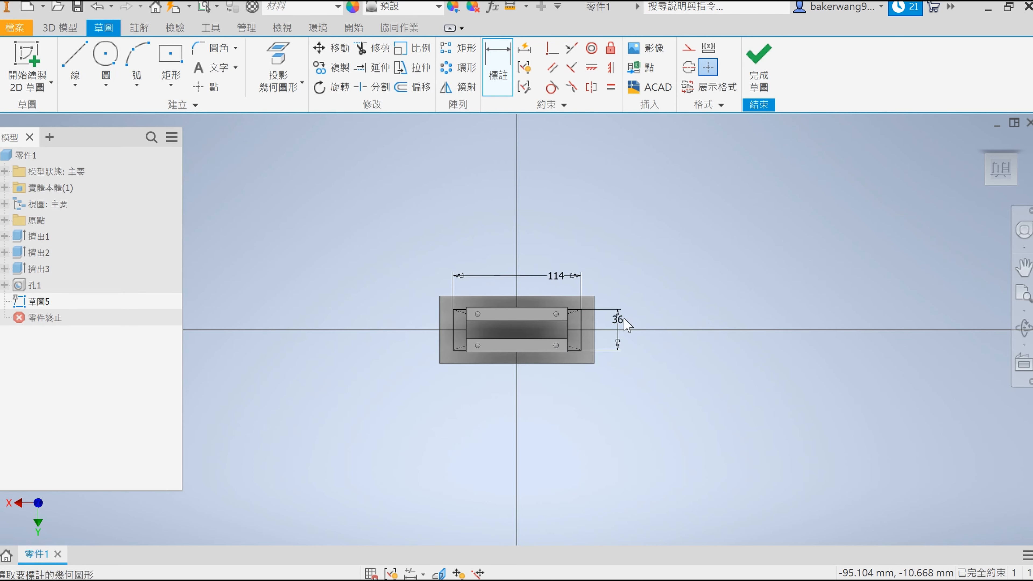
Step: Convert the 114 x 36 mm rectangle to construction lines and place sketch points at its four corners
{"action": "key", "text": "Escape"}
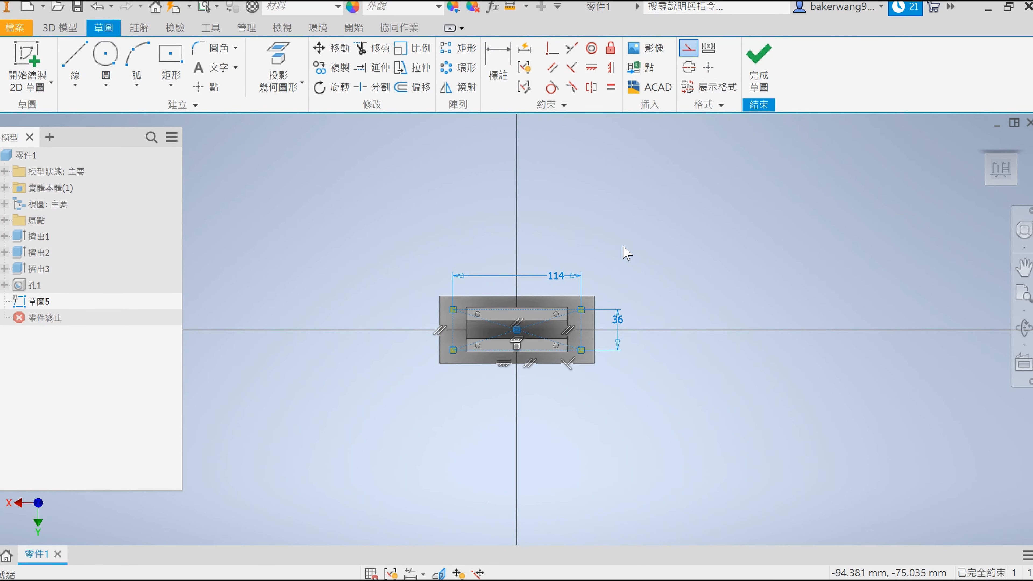
{"action": "scroll", "coordinate": [509, 293], "scroll_direction": "up", "scroll_amount": 7}
{"action": "left_click", "coordinate": [206, 90]}
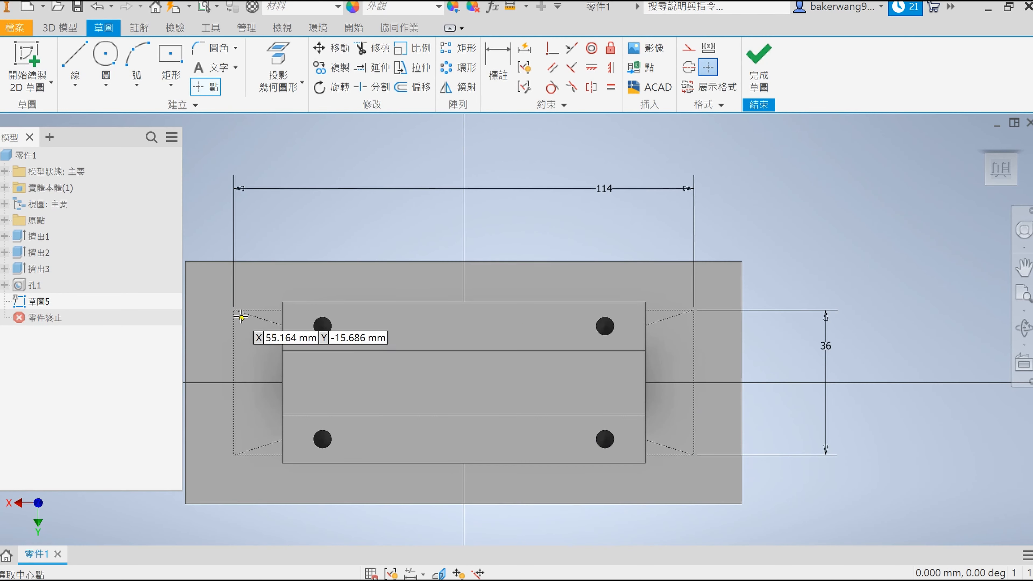
{"action": "left_click", "coordinate": [693, 455]}
{"action": "left_click", "coordinate": [694, 309]}
{"action": "key", "text": "Escape"}
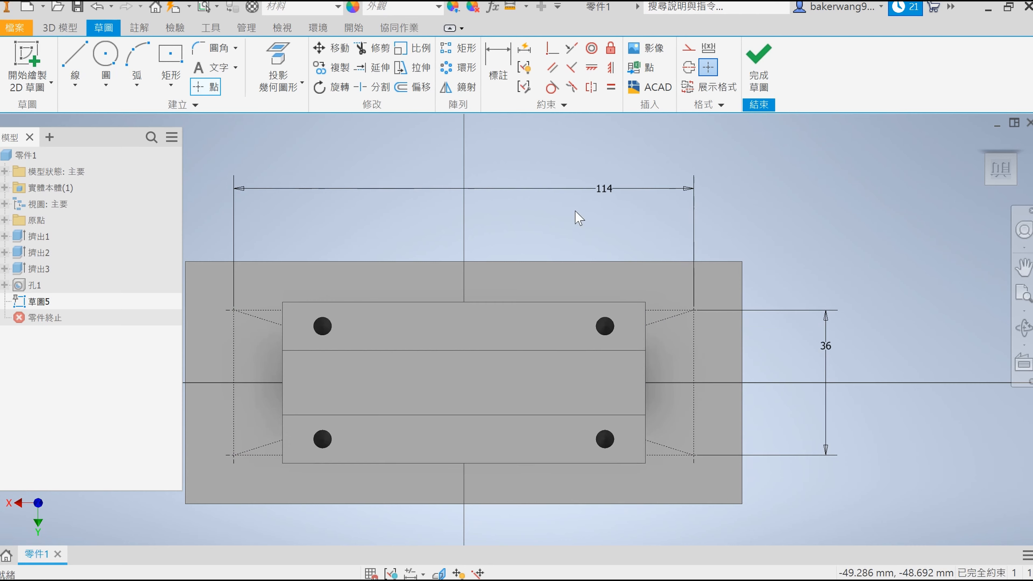
Step: Finish the sketch and create simple holes without a seat, 13 mm deep, in the base plate at the four corner points
{"action": "right_click_drag", "start_coordinate": [511, 127], "coordinate": [587, 206]}
{"action": "left_click", "coordinate": [284, 65]}
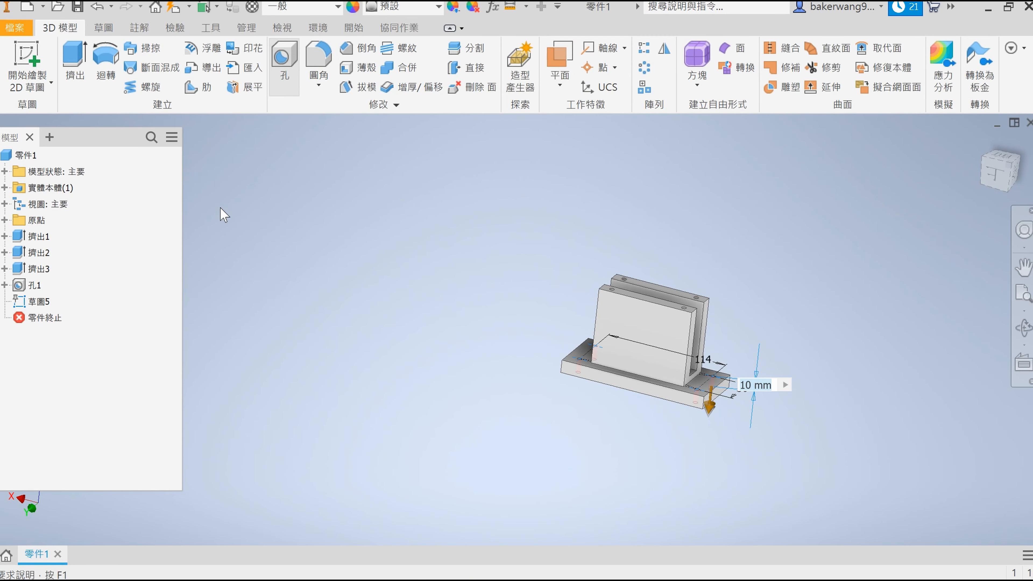
{"action": "left_click", "coordinate": [313, 294]}
{"action": "left_click", "coordinate": [383, 504]}
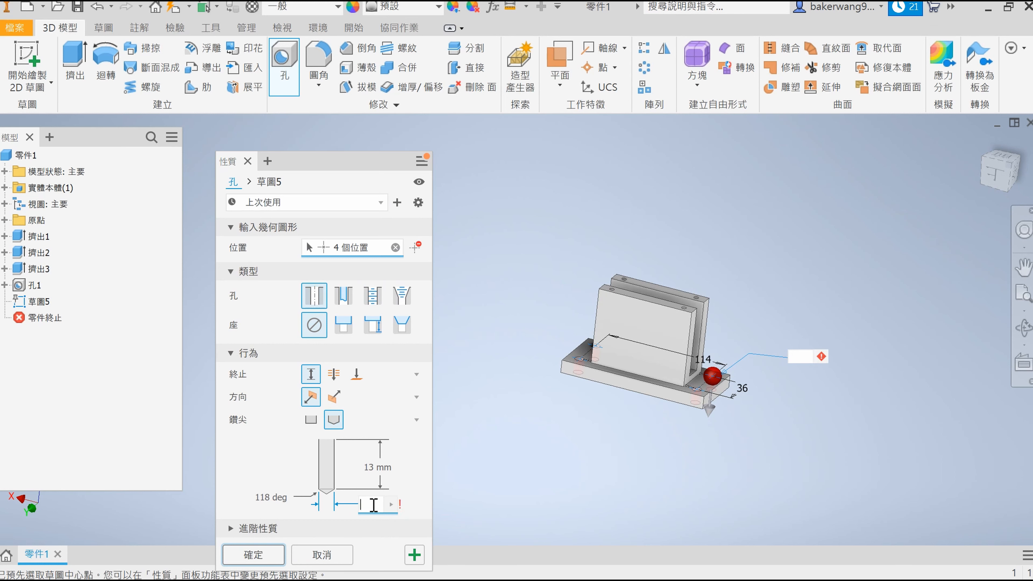
{"action": "left_click", "coordinate": [253, 554]}
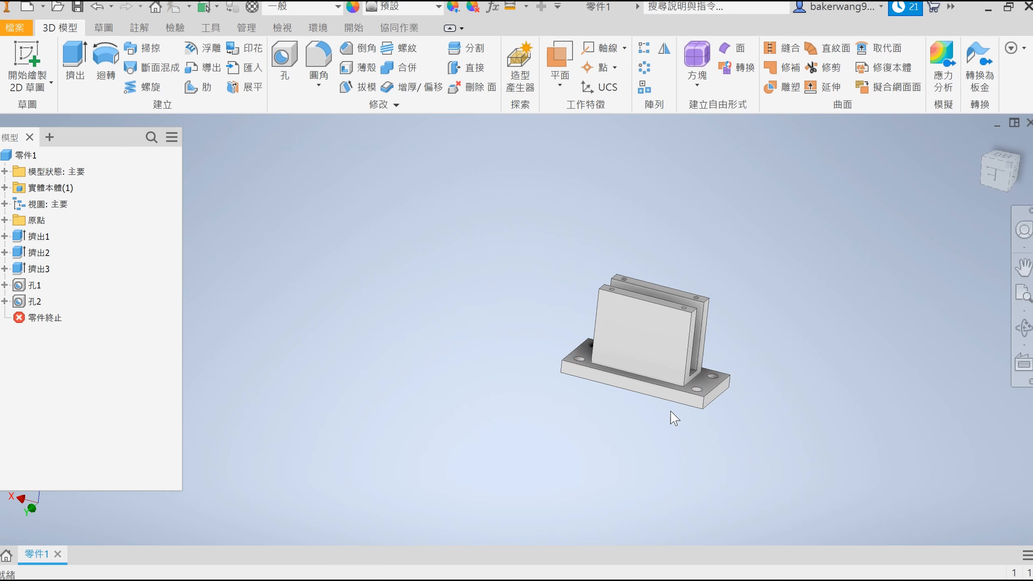
Step: Start a sketch on the YZ origin plane with a sliced view and draw a horizontal line about 69 mm long across both walls
{"action": "scroll", "coordinate": [693, 378], "scroll_direction": "up", "scroll_amount": 3}
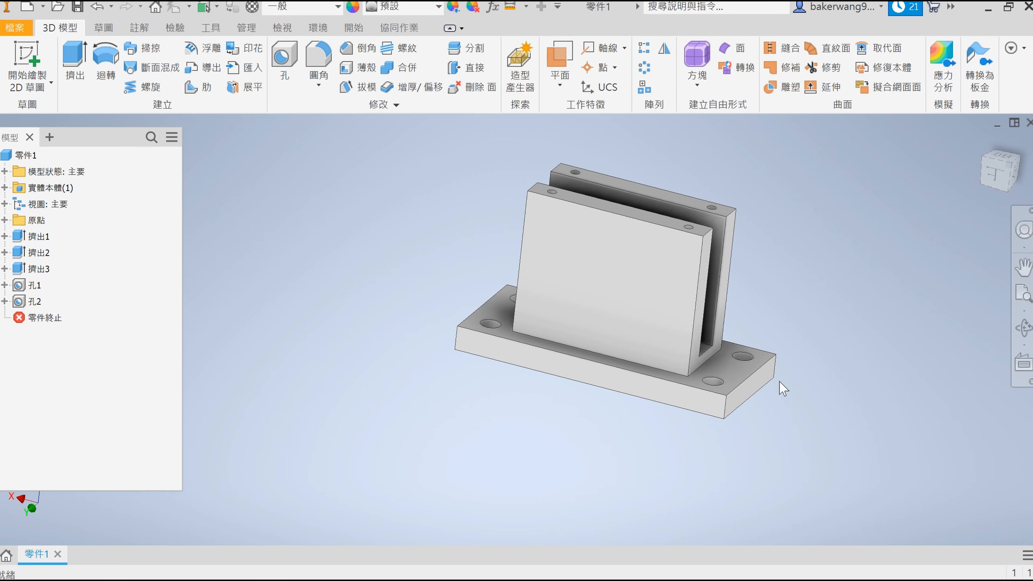
{"action": "key", "text": "s"}
{"action": "left_click", "coordinate": [4, 220]}
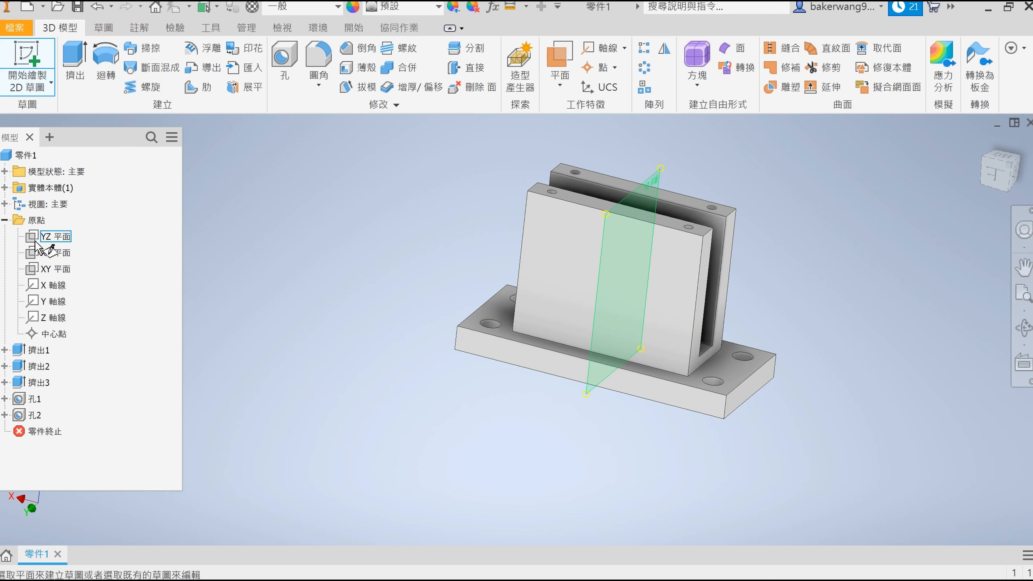
{"action": "left_click", "coordinate": [51, 236]}
{"action": "scroll", "coordinate": [600, 247], "scroll_direction": "up", "scroll_amount": 3}
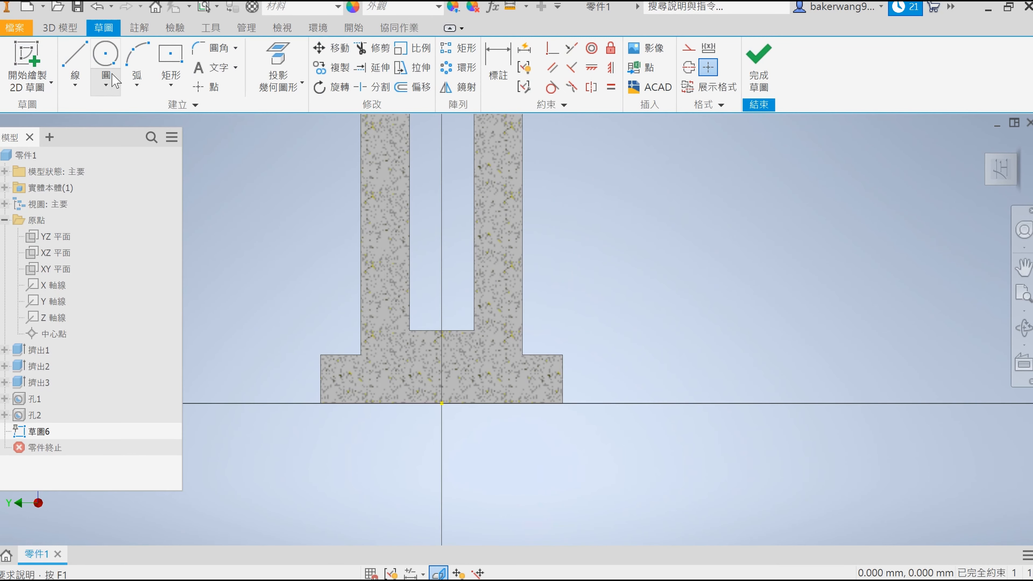
{"action": "key", "text": "l"}
{"action": "left_click", "coordinate": [319, 213]}
{"action": "left_click", "coordinate": [597, 213]}
{"action": "key", "text": "Escape"}
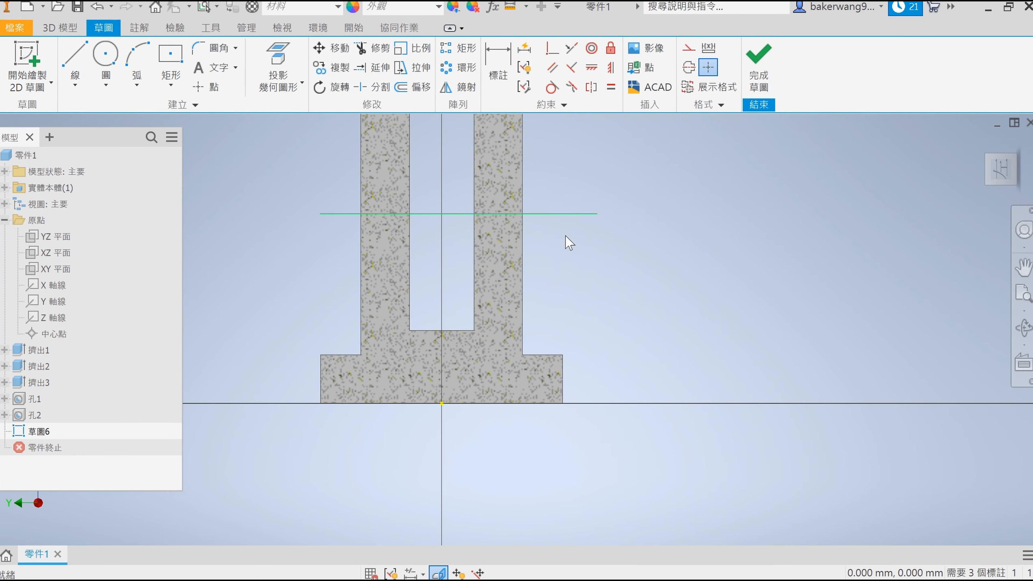
Step: Sketch rectangles standing on the horizontal line: one spanning the left wall, and a wide inner and a narrow outer one in the right wall
{"action": "scroll", "coordinate": [556, 260], "scroll_direction": "down", "scroll_amount": 3}
{"action": "scroll", "coordinate": [347, 283], "scroll_direction": "up", "scroll_amount": 5}
{"action": "left_click", "coordinate": [171, 85]}
{"action": "left_click", "coordinate": [184, 108]}
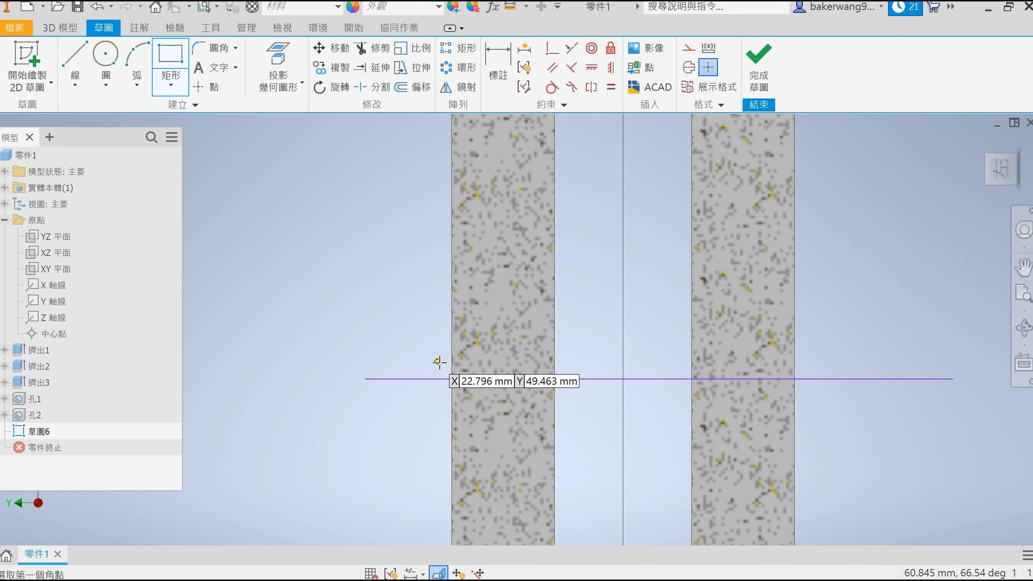
{"action": "left_click", "coordinate": [452, 379]}
{"action": "left_click", "coordinate": [555, 301]}
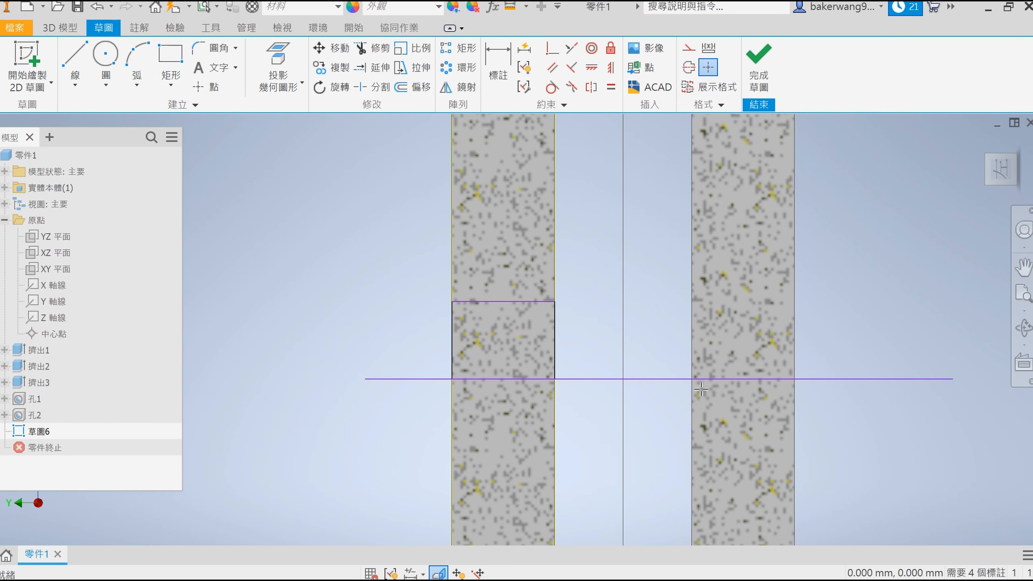
{"action": "left_click", "coordinate": [690, 378]}
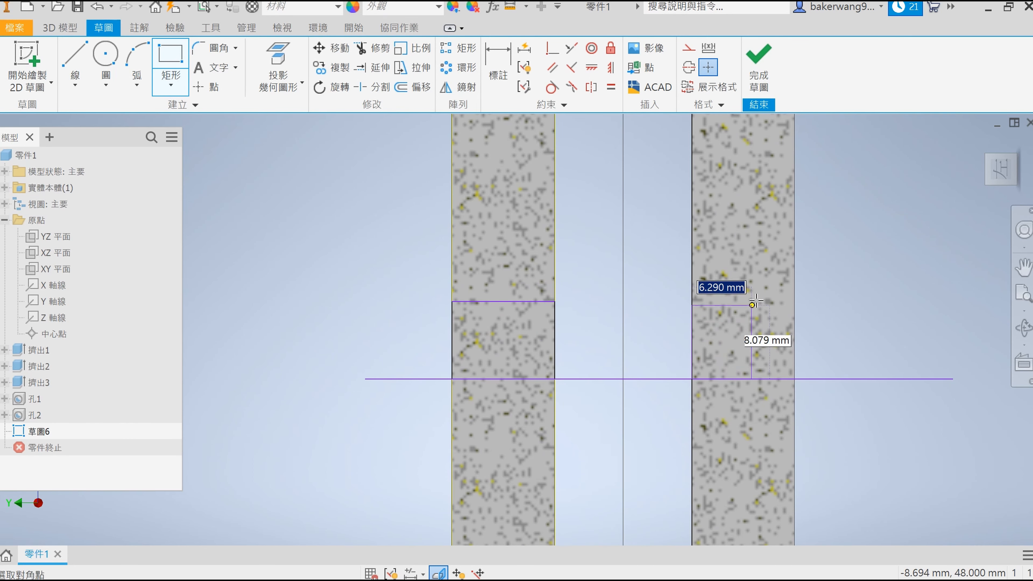
{"action": "left_click", "coordinate": [794, 190]}
Step: Dimension the narrow outer rectangle in the right wall to 2 mm wide and 33 mm high
{"action": "key", "text": "d"}
{"action": "left_click", "coordinate": [785, 190]}
{"action": "left_click", "coordinate": [779, 173]}
{"action": "type", "text": "2"}
{"action": "key", "text": "Return"}
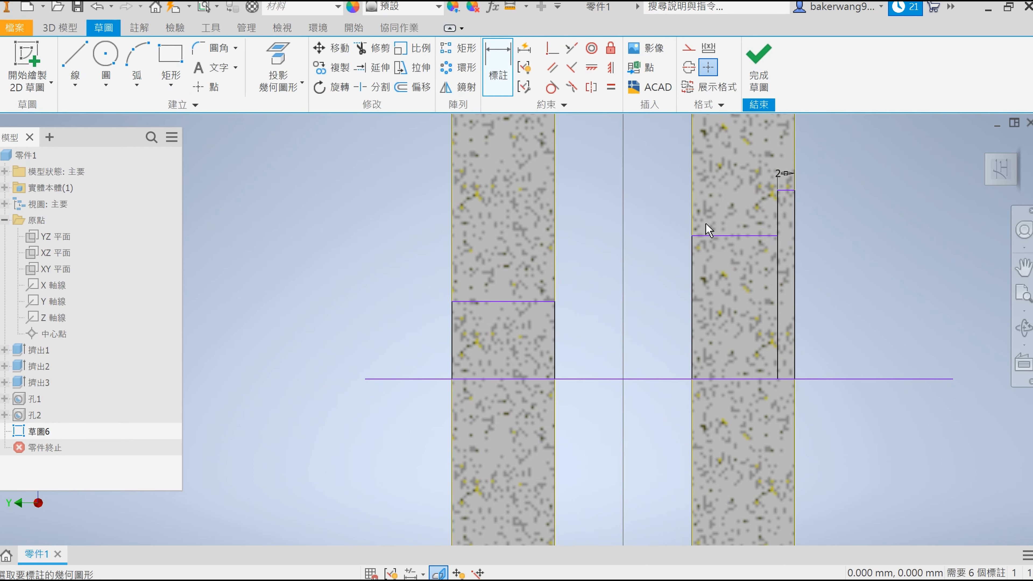
{"action": "left_click", "coordinate": [785, 263]}
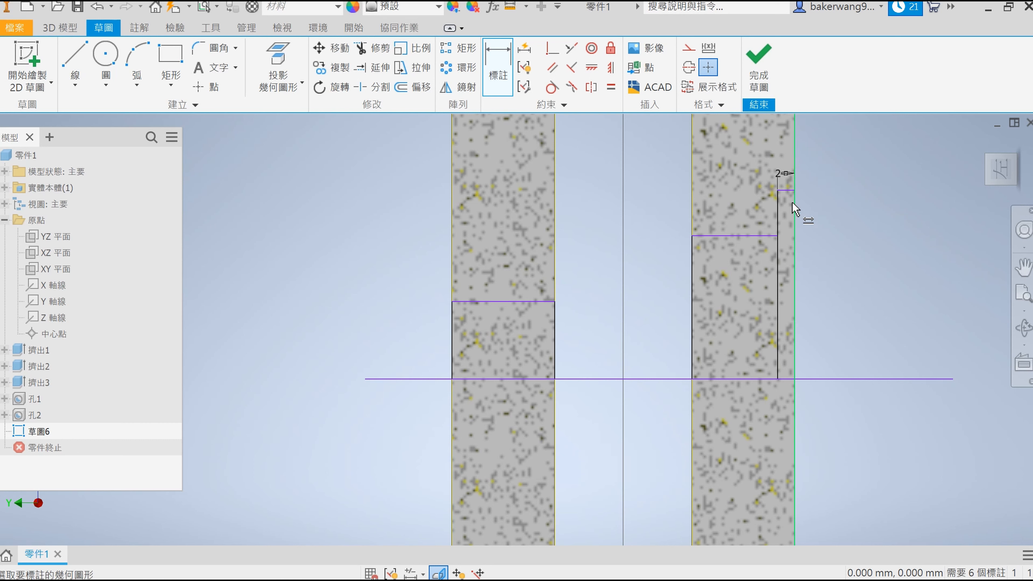
{"action": "left_click", "coordinate": [766, 199]}
{"action": "type", "text": "33"}
{"action": "key", "text": "Return"}
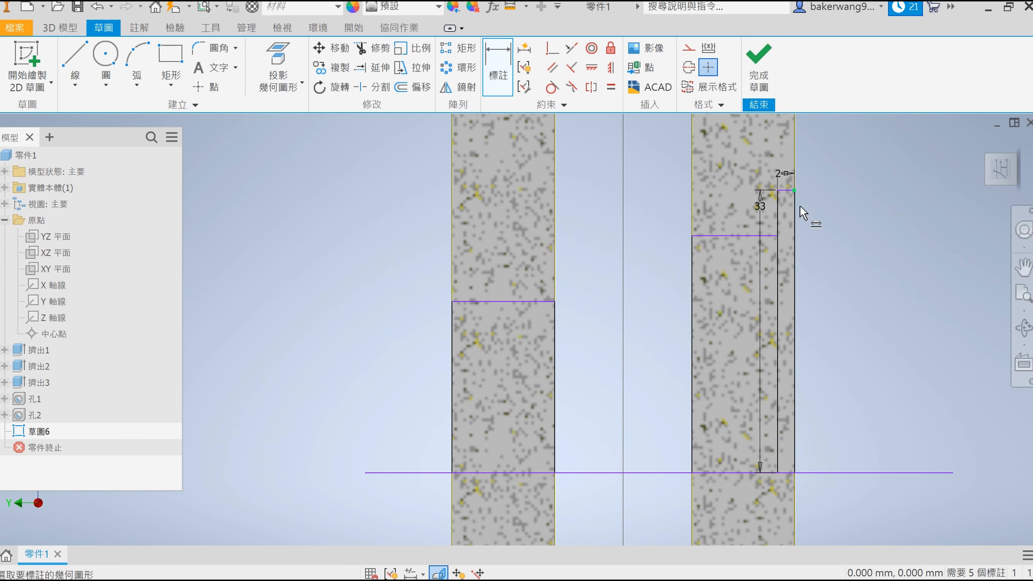
Step: Dimension the height of the right wall's inner rectangle to 20 mm and of the left wall's rectangle to 10 mm
{"action": "left_click", "coordinate": [692, 274]}
{"action": "left_click", "coordinate": [672, 272]}
{"action": "type", "text": "20"}
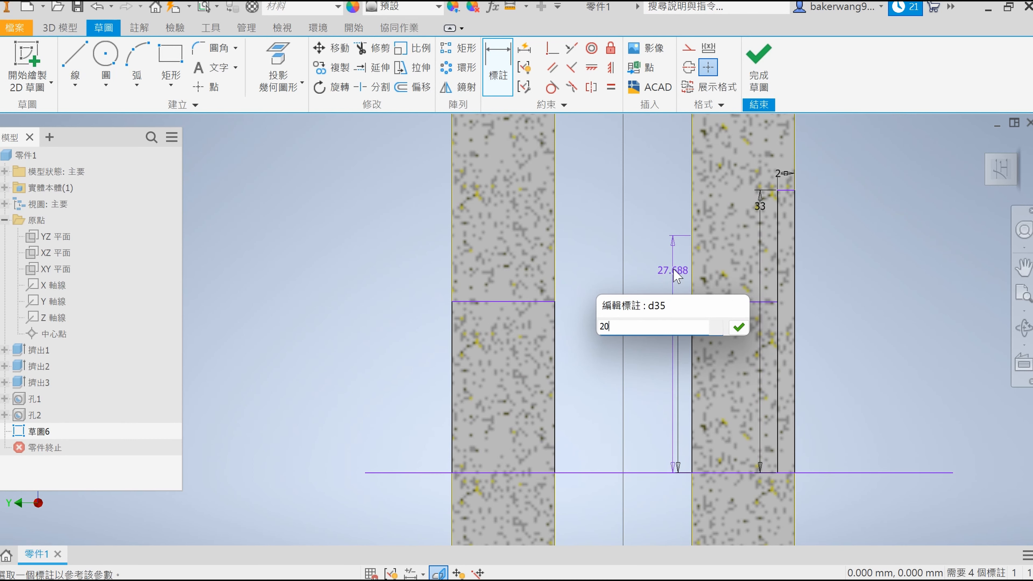
{"action": "key", "text": "Return"}
{"action": "left_click", "coordinate": [555, 327]}
{"action": "left_click", "coordinate": [573, 333]}
{"action": "type", "text": "10"}
{"action": "key", "text": "Return"}
Step: Dimension the vertical distance from the base plate's bottom edge to the horizontal line to 50 mm
{"action": "scroll", "coordinate": [572, 337], "scroll_direction": "down", "scroll_amount": 3}
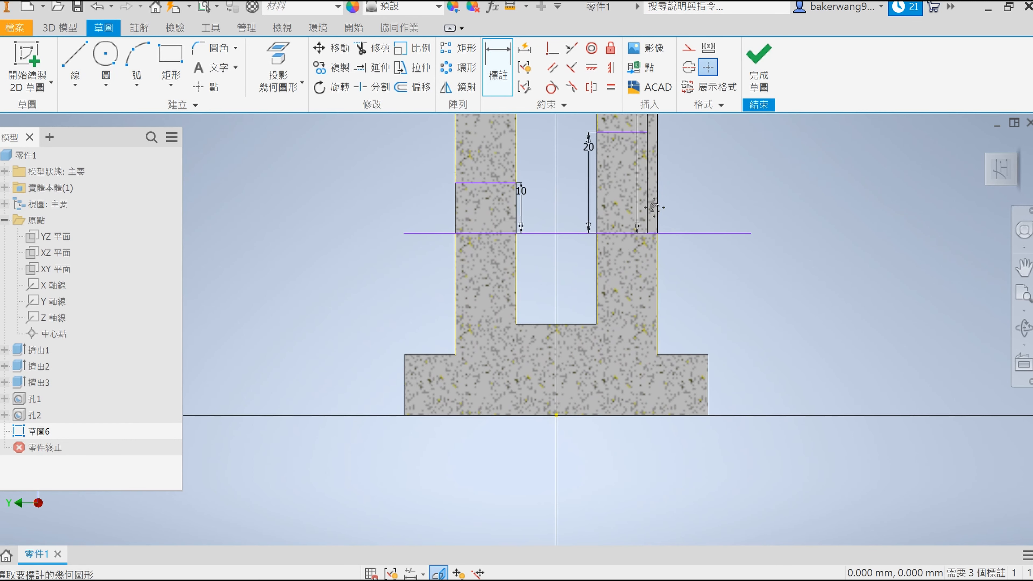
{"action": "middle_click_drag", "start_coordinate": [654, 206], "coordinate": [662, 277]}
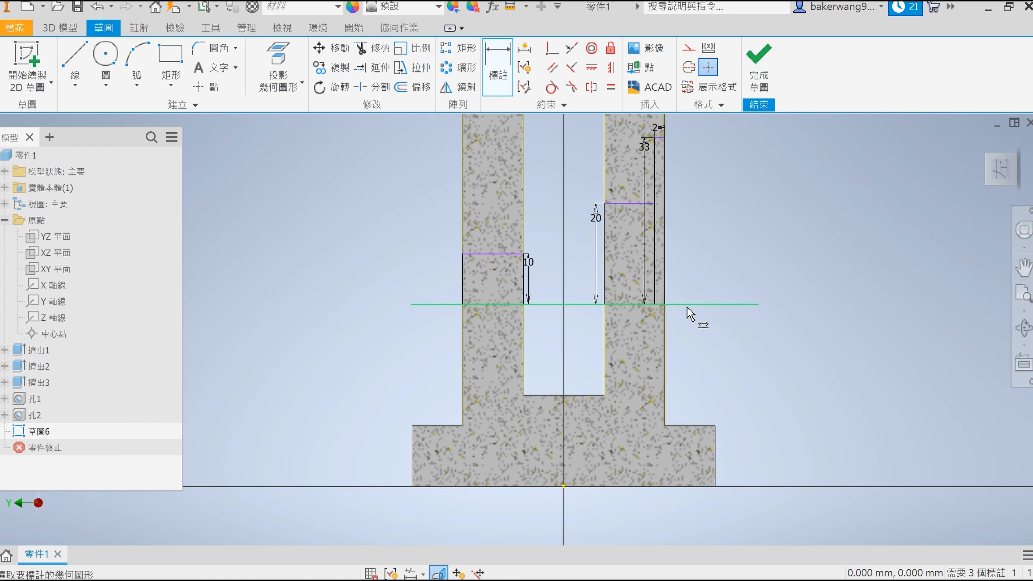
{"action": "left_click", "coordinate": [687, 304]}
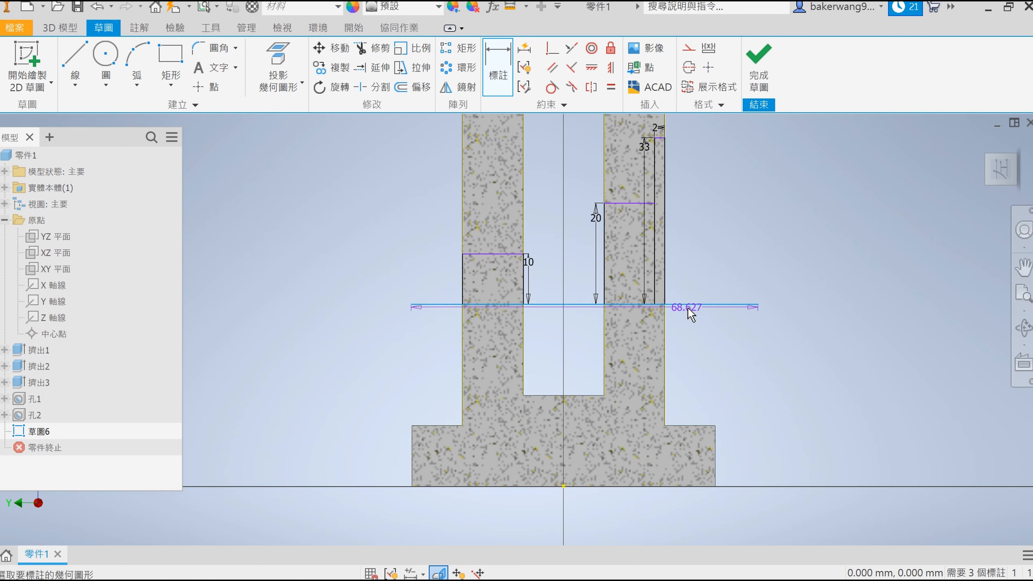
{"action": "left_click", "coordinate": [669, 486]}
{"action": "left_click", "coordinate": [750, 450]}
{"action": "type", "text": "50"}
{"action": "key", "text": "Return"}
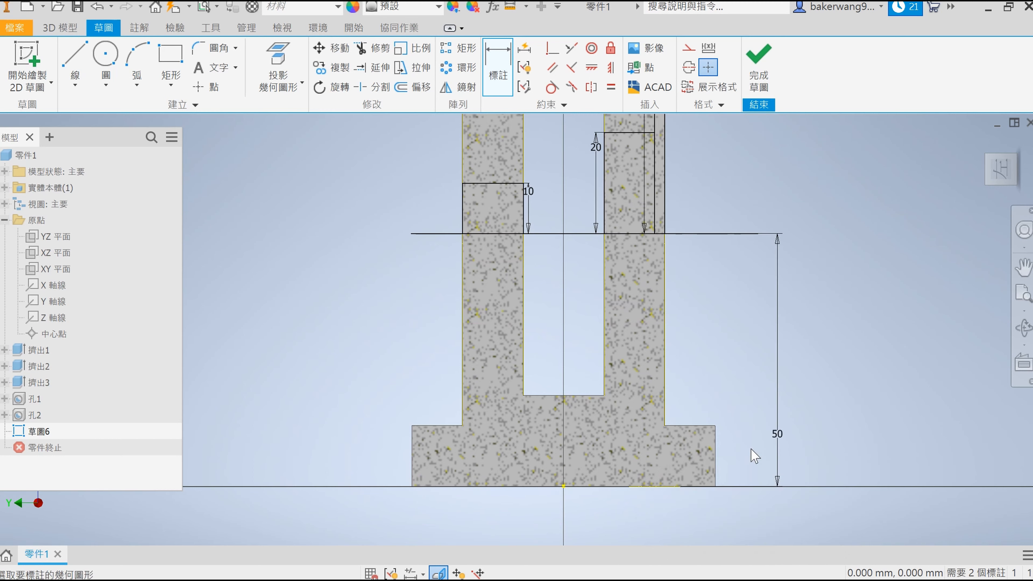
{"action": "middle_click_drag", "start_coordinate": [711, 209], "coordinate": [678, 367]}
{"action": "key", "text": "Escape"}
Step: Revolve the three rectangles a full 360 degrees about the horizontal line as a cut through both walls
{"action": "scroll", "coordinate": [747, 433], "scroll_direction": "up", "scroll_amount": 2}
{"action": "middle_click_drag", "start_coordinate": [747, 433], "coordinate": [677, 320]}
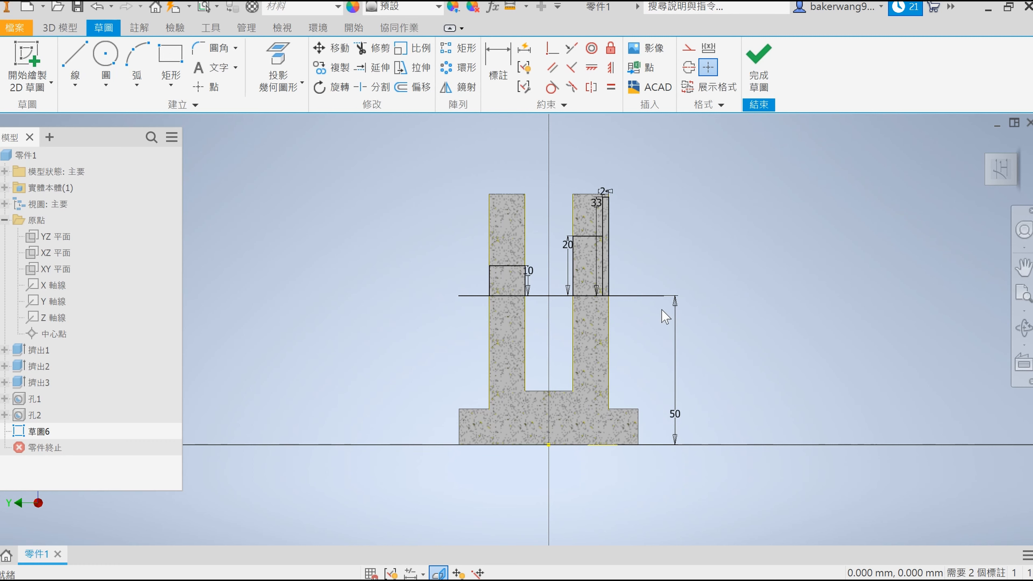
{"action": "key", "text": "r"}
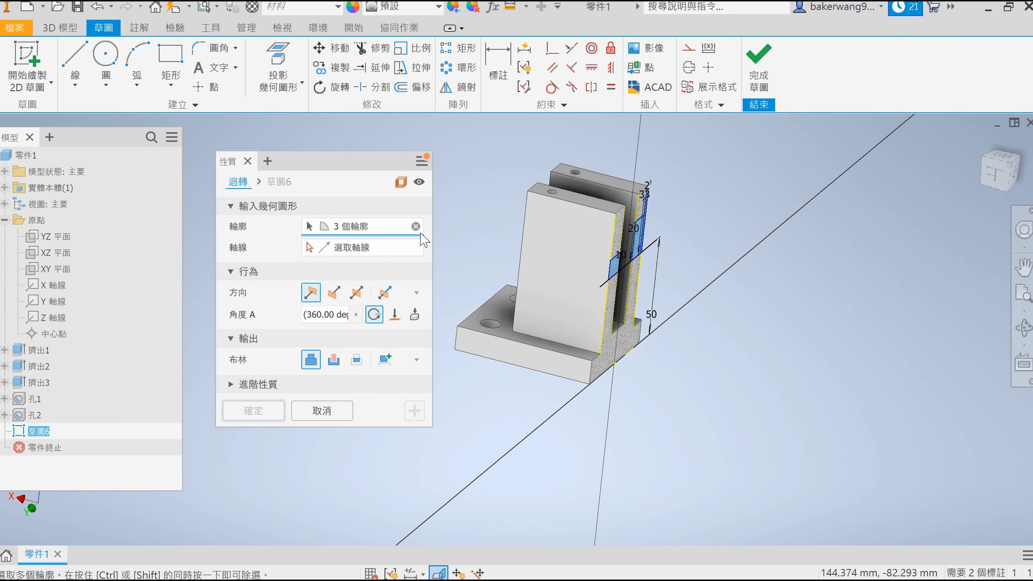
{"action": "left_click", "coordinate": [356, 249]}
{"action": "scroll", "coordinate": [664, 268], "scroll_direction": "down", "scroll_amount": 3}
{"action": "left_click", "coordinate": [593, 263]}
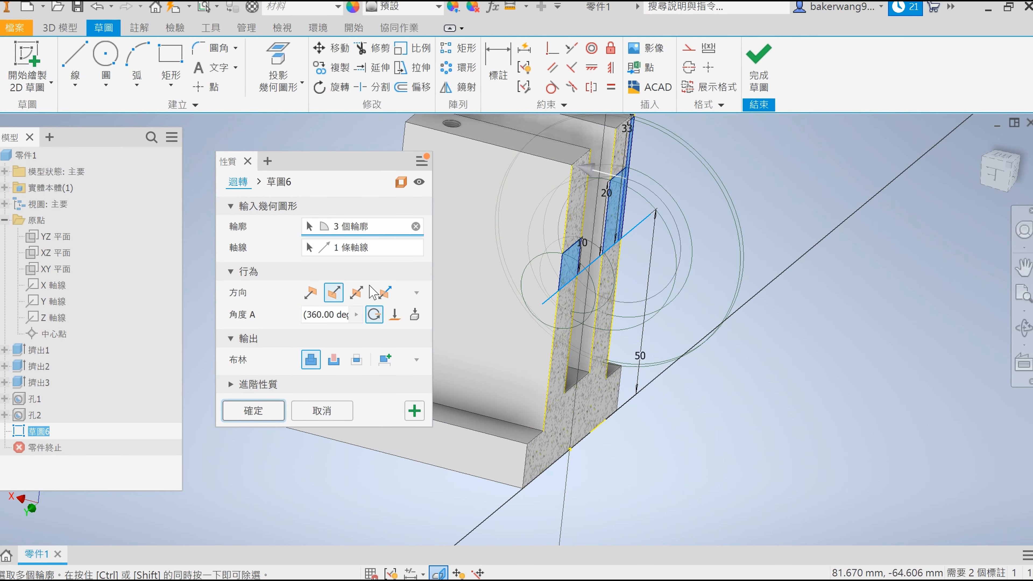
{"action": "left_click", "coordinate": [334, 360]}
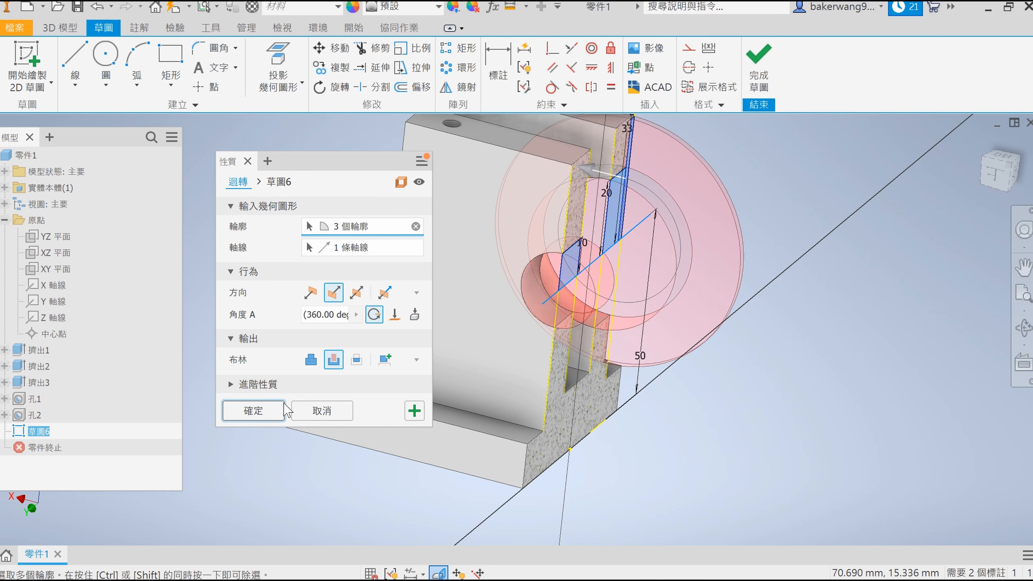
{"action": "left_click", "coordinate": [278, 410]}
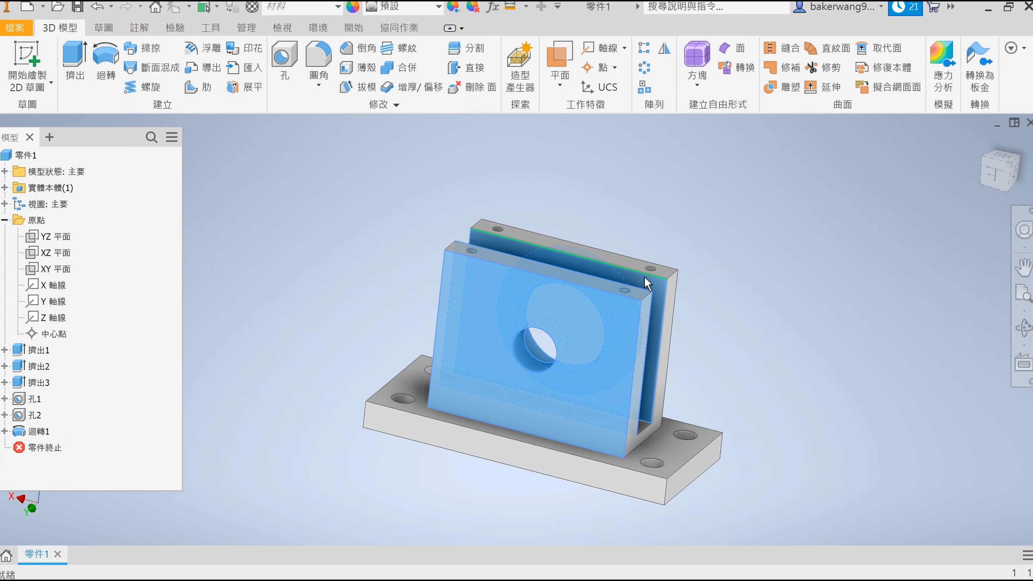
Step: Start a sketch on the recessed ring face around the bore in the outer side of the wall
{"action": "left_click", "coordinate": [1022, 327]}
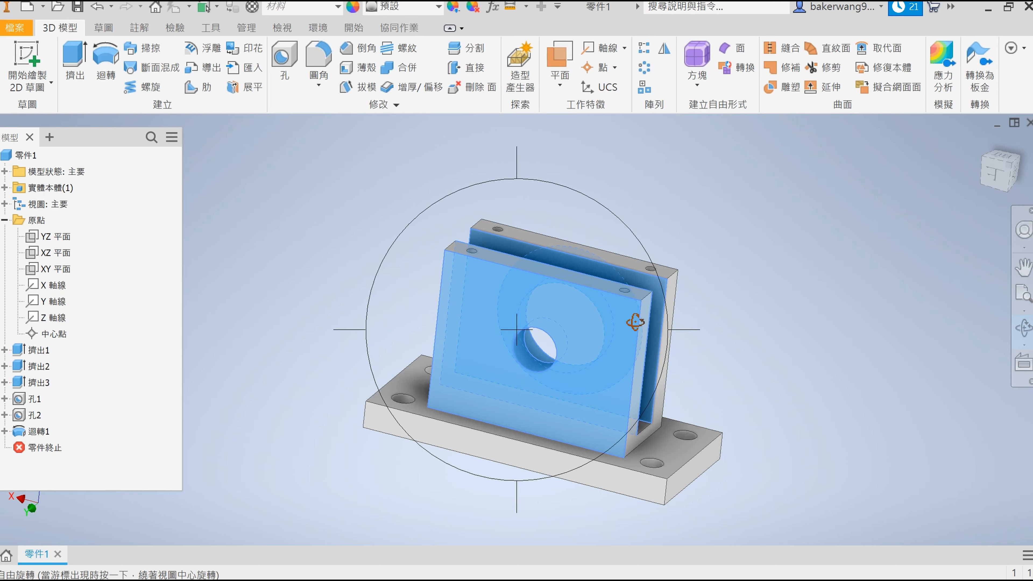
{"action": "left_click_drag", "start_coordinate": [636, 323], "coordinate": [539, 325]}
{"action": "scroll", "coordinate": [539, 318], "scroll_direction": "down", "scroll_amount": 4}
{"action": "key", "text": "Escape"}
{"action": "scroll", "coordinate": [572, 283], "scroll_direction": "up", "scroll_amount": 3}
{"action": "left_click", "coordinate": [562, 281]}
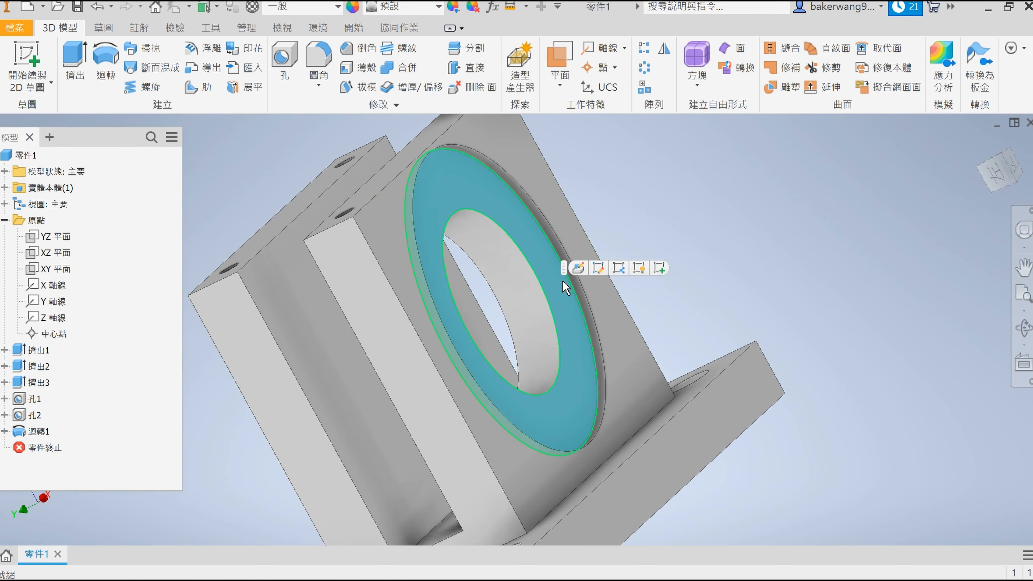
{"action": "key", "text": "s"}
{"action": "middle_click_drag", "start_coordinate": [565, 338], "coordinate": [552, 425]}
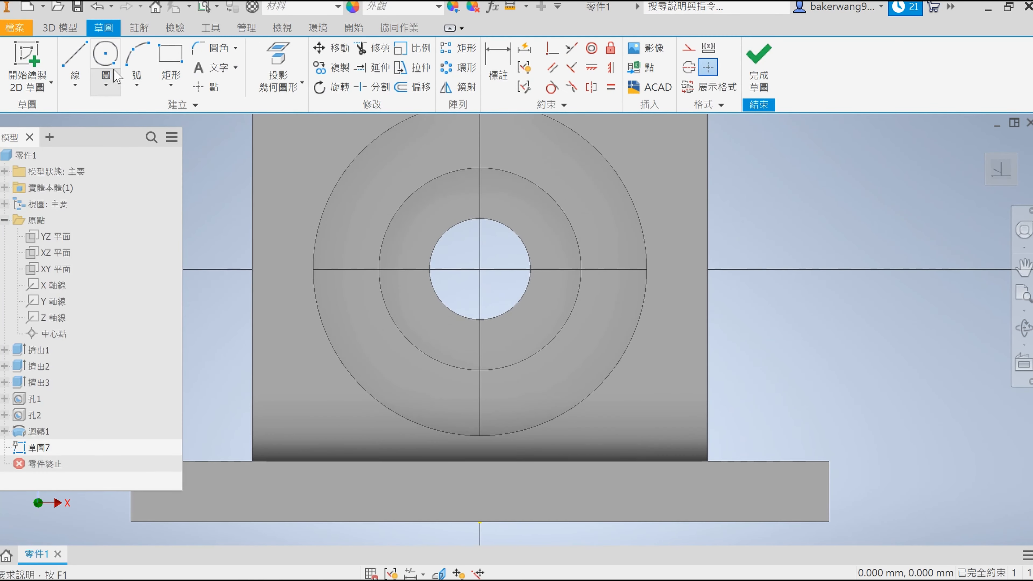
Step: Draw a 25 mm vertical construction line upward from the bore centre and finish the sketch
{"action": "left_click", "coordinate": [74, 65]}
{"action": "left_click", "coordinate": [480, 269]}
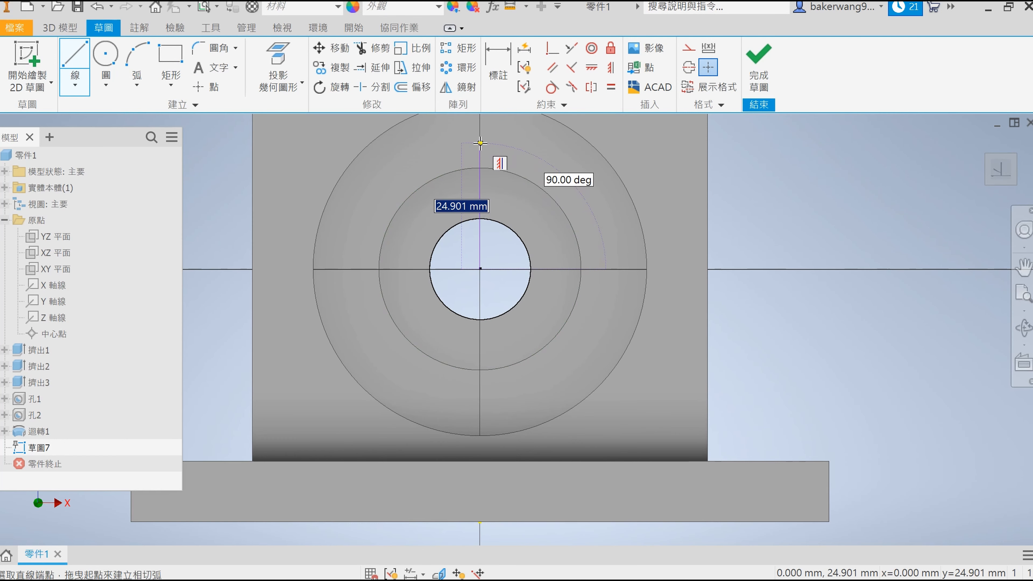
{"action": "type", "text": "25"}
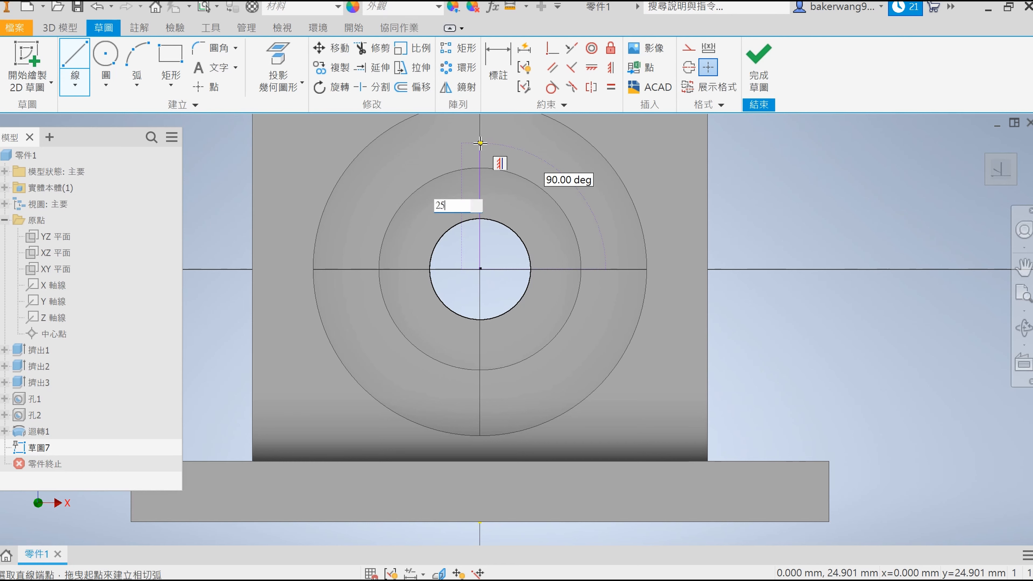
{"action": "key", "text": "Return"}
{"action": "key", "text": "Escape"}
{"action": "right_click", "coordinate": [621, 181]}
{"action": "left_click", "coordinate": [676, 182]}
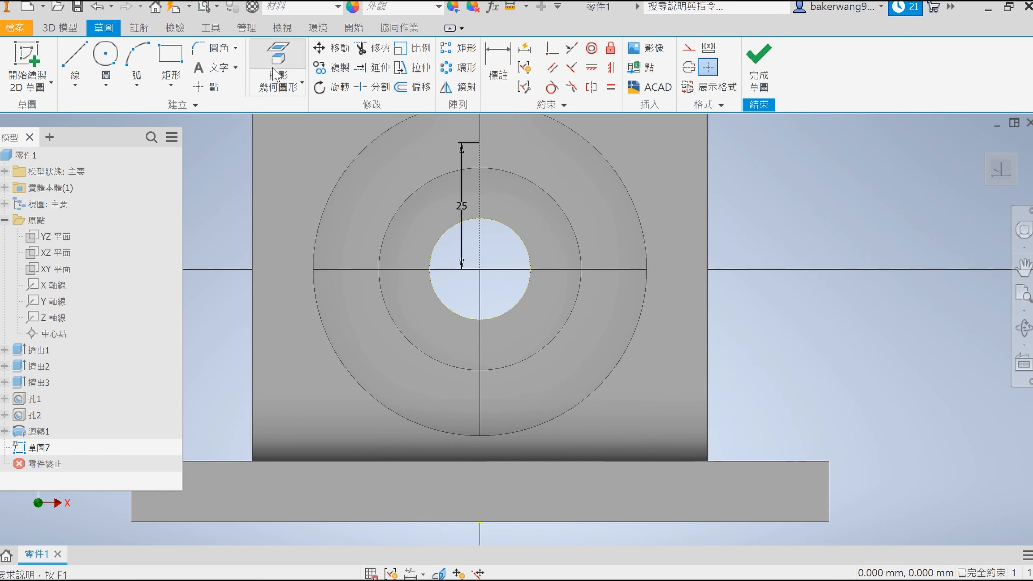
{"action": "left_click", "coordinate": [759, 69]}
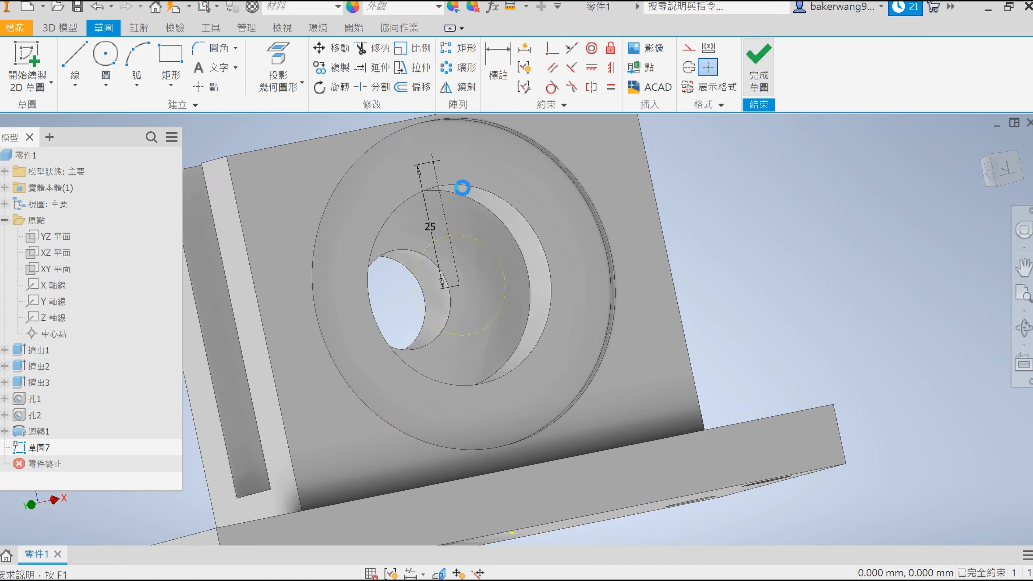
Step: Place a tapped hole with the ISO Metric profile thread type at the upper end of the 25 mm line
{"action": "left_click", "coordinate": [284, 67]}
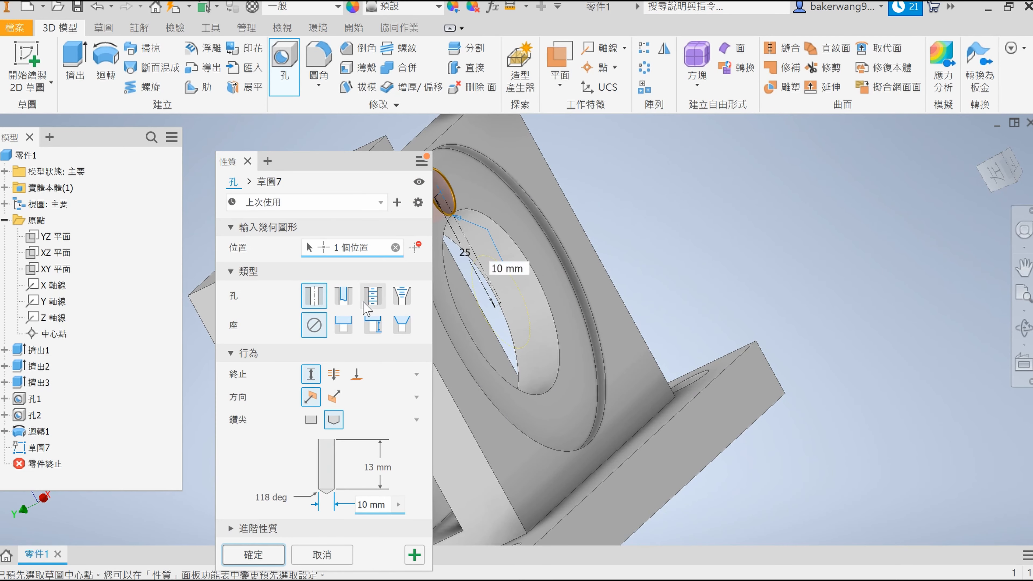
{"action": "left_click", "coordinate": [372, 295]}
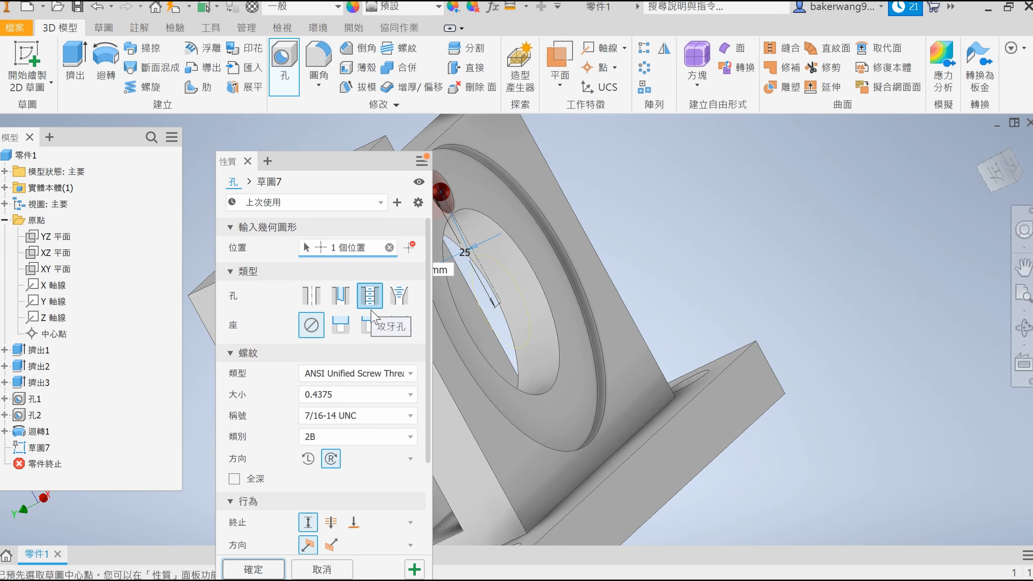
{"action": "middle_click_drag", "start_coordinate": [666, 266], "coordinate": [843, 263]}
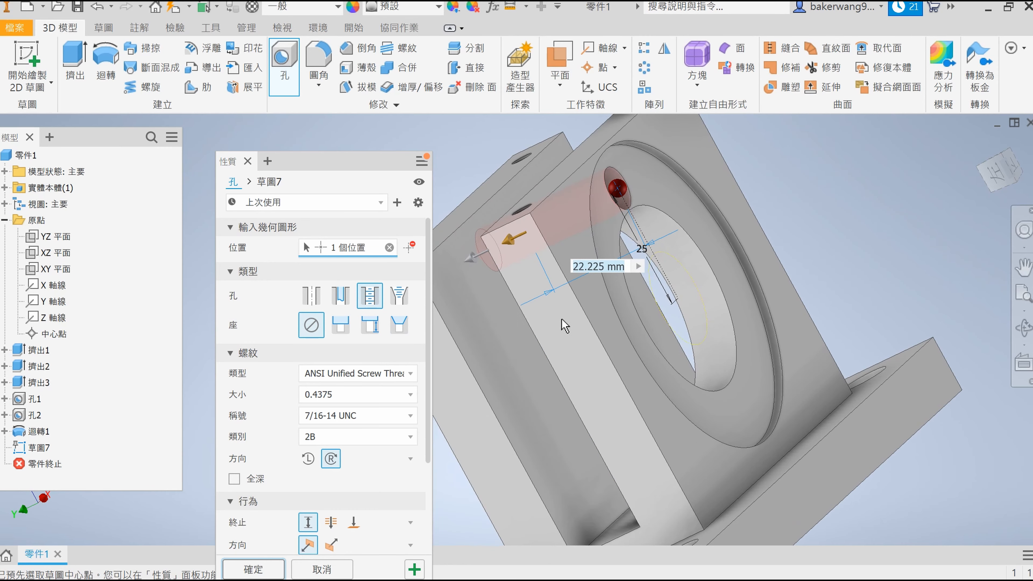
{"action": "left_click_drag", "start_coordinate": [471, 258], "coordinate": [441, 298]}
{"action": "left_click_drag", "start_coordinate": [512, 242], "coordinate": [541, 236]}
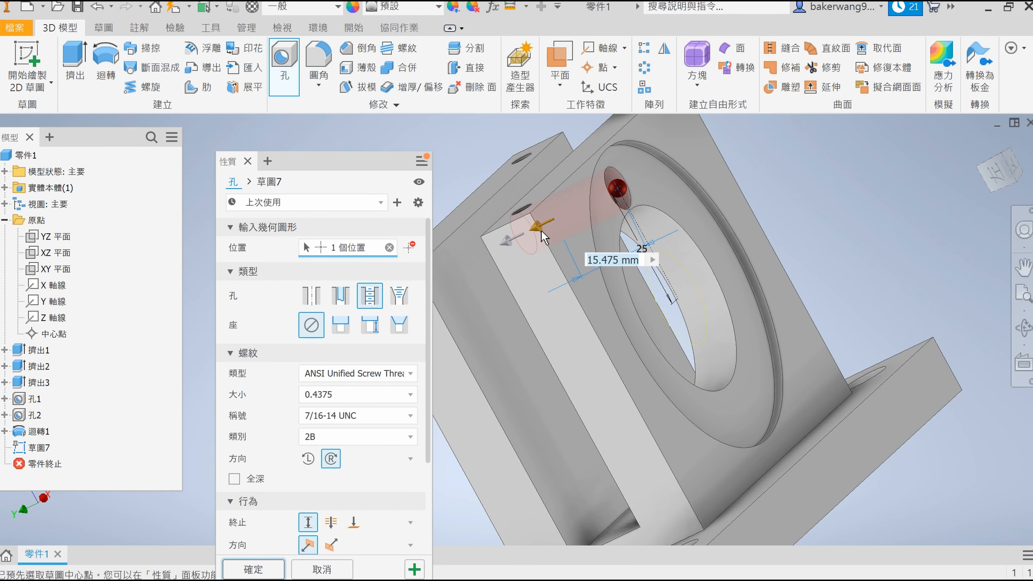
{"action": "left_click", "coordinate": [1023, 327]}
{"action": "left_click_drag", "start_coordinate": [605, 326], "coordinate": [636, 318]}
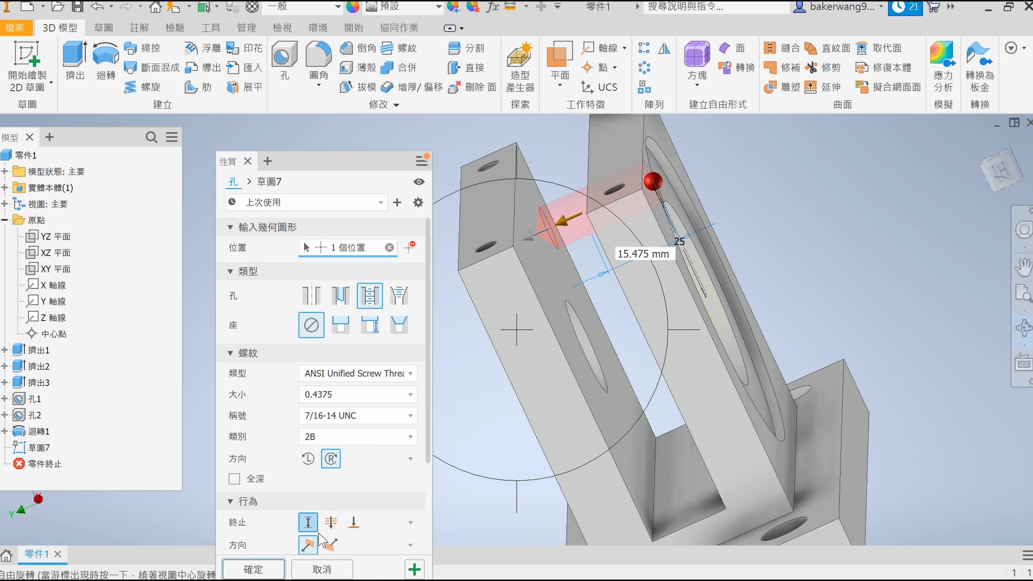
{"action": "scroll", "coordinate": [380, 372], "scroll_direction": "down", "scroll_amount": 3}
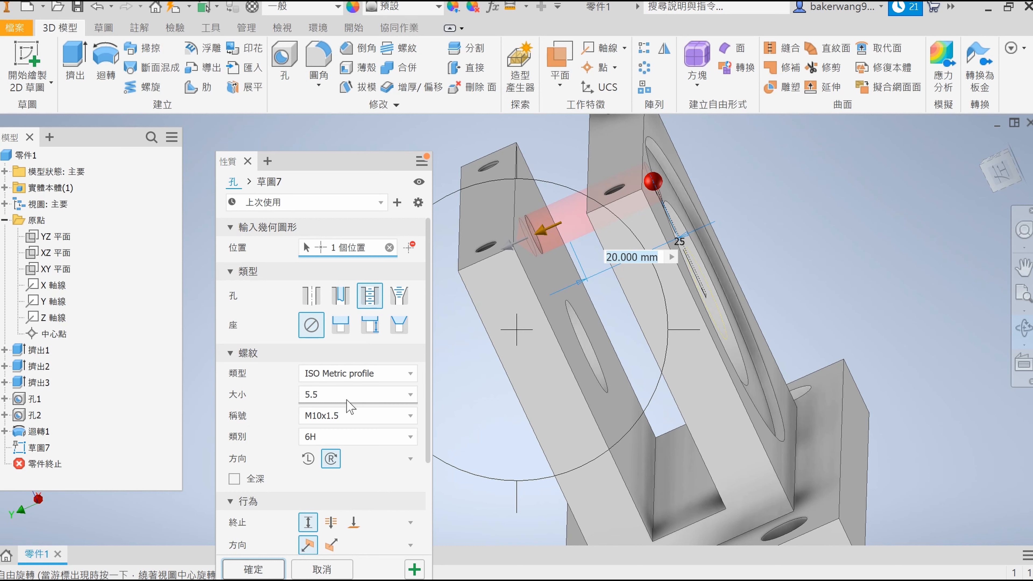
{"action": "left_click", "coordinate": [254, 569]}
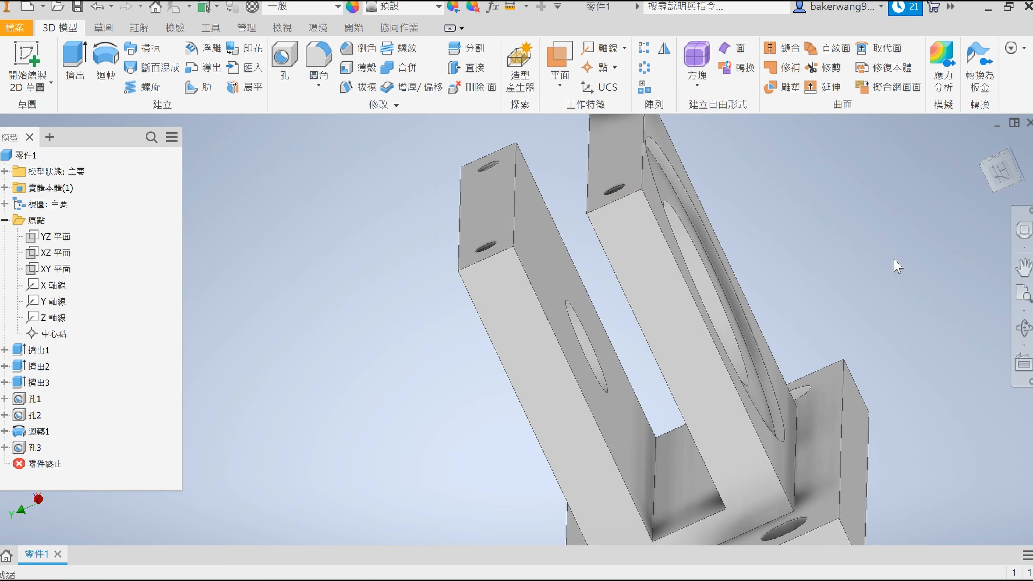
Step: Pattern the tapped hole circularly around the bore axis as four instances over 360 degrees
{"action": "left_click", "coordinate": [643, 67]}
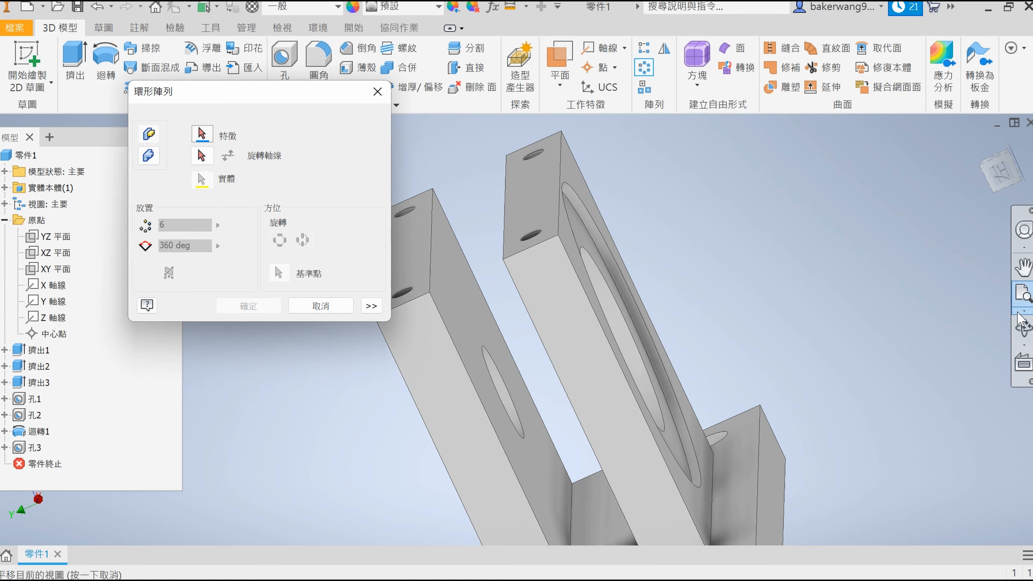
{"action": "key", "text": "F4"}
{"action": "left_click_drag", "start_coordinate": [669, 340], "coordinate": [613, 335]}
{"action": "middle_click_drag", "start_coordinate": [503, 231], "coordinate": [531, 328]}
{"action": "left_click", "coordinate": [501, 327]}
{"action": "left_click", "coordinate": [476, 390]}
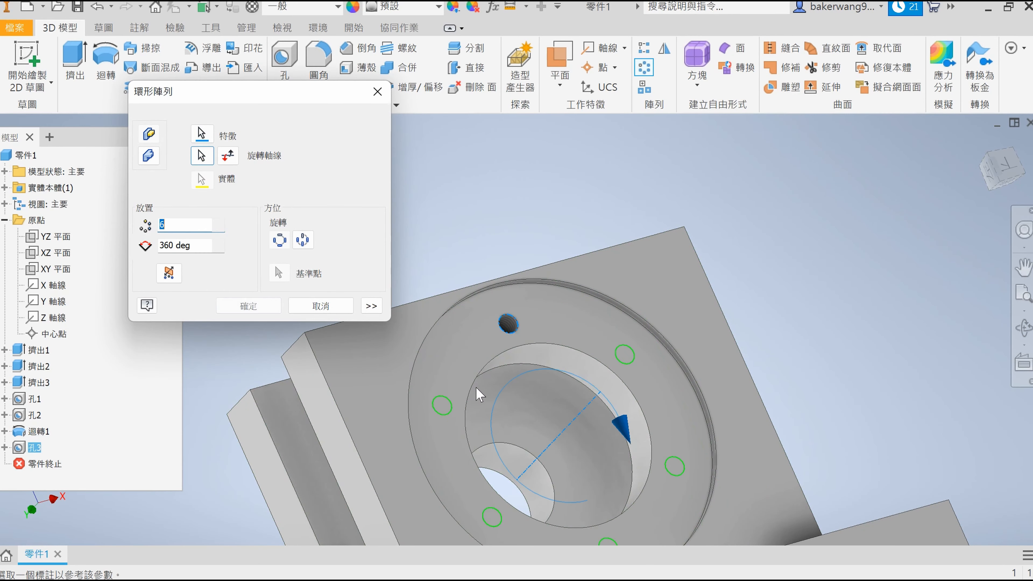
{"action": "left_click", "coordinate": [245, 308]}
Step: Fillet the base plate's four vertical corner edges with a 12 mm radius
{"action": "scroll", "coordinate": [756, 360], "scroll_direction": "up", "scroll_amount": 3}
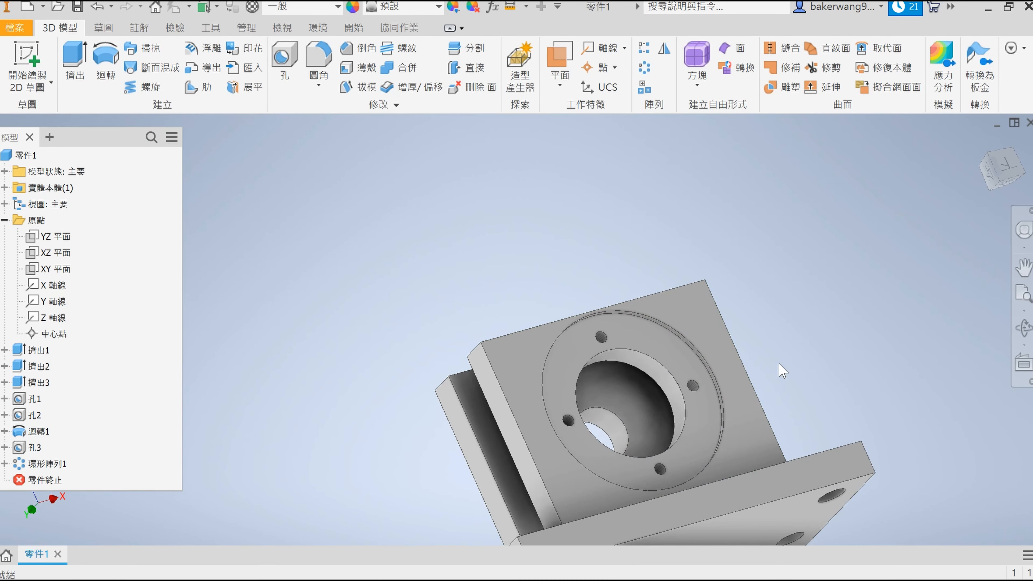
{"action": "middle_click_drag", "start_coordinate": [798, 388], "coordinate": [713, 215]}
{"action": "scroll", "coordinate": [712, 215], "scroll_direction": "down", "scroll_amount": 3}
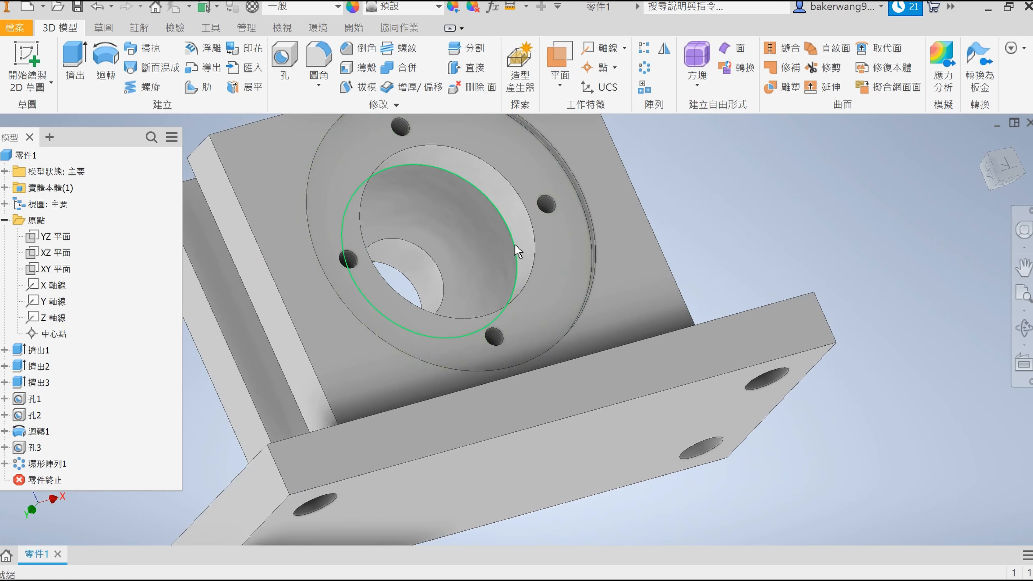
{"action": "left_click", "coordinate": [1024, 345]}
{"action": "scroll", "coordinate": [743, 360], "scroll_direction": "up", "scroll_amount": 3}
{"action": "left_click", "coordinate": [319, 57]}
{"action": "left_click", "coordinate": [582, 398]}
{"action": "left_click", "coordinate": [544, 438]}
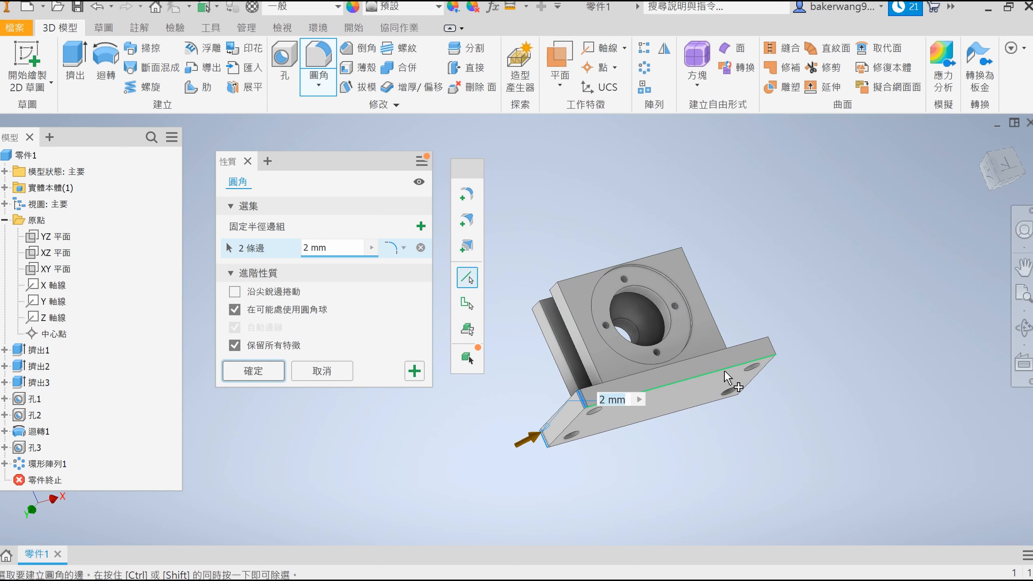
{"action": "left_click", "coordinate": [770, 346]}
{"action": "key", "text": "F4"}
{"action": "left_click_drag", "start_coordinate": [710, 339], "coordinate": [529, 358]}
{"action": "middle_click_drag", "start_coordinate": [629, 382], "coordinate": [840, 285]}
{"action": "scroll", "coordinate": [666, 345], "scroll_direction": "down", "scroll_amount": 2}
{"action": "left_click", "coordinate": [670, 340]}
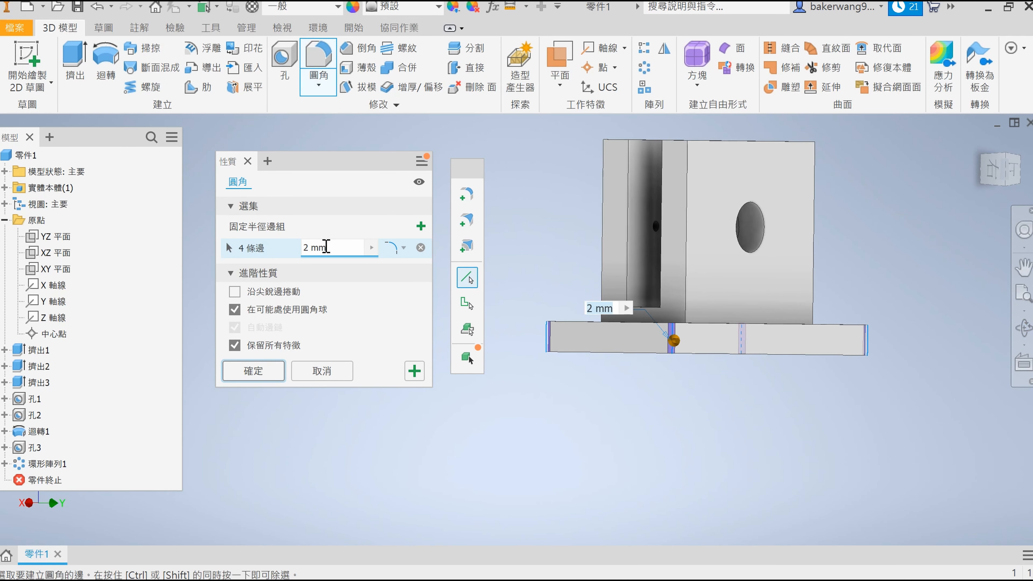
{"action": "type", "text": "12"}
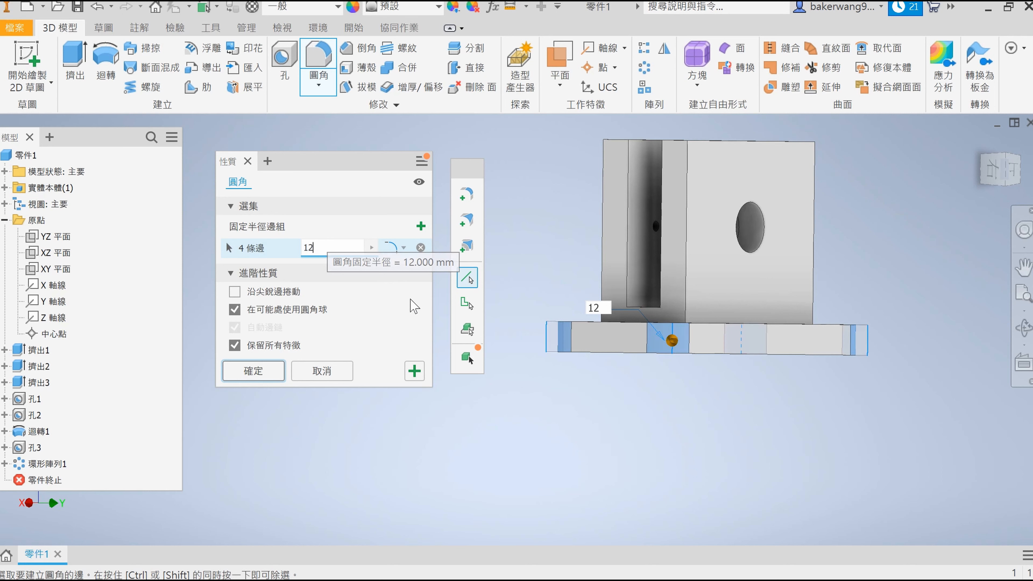
{"action": "left_click", "coordinate": [414, 371]}
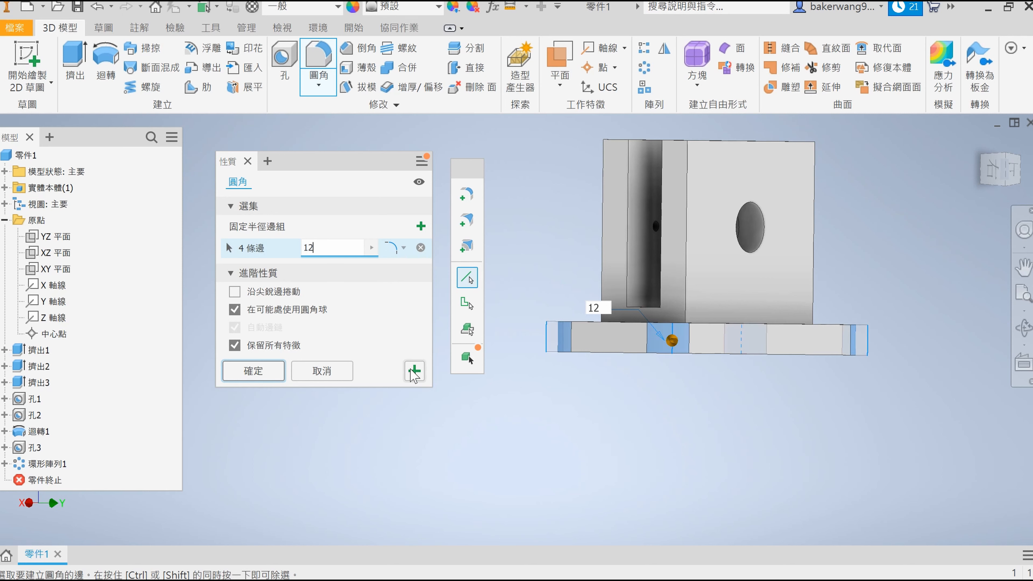
Step: Fillet the block's four vertical corner edges, its junction with the base plate and the plate's top outer edge with a 3 mm radius
{"action": "left_click", "coordinate": [687, 176]}
{"action": "left_click", "coordinate": [790, 189]}
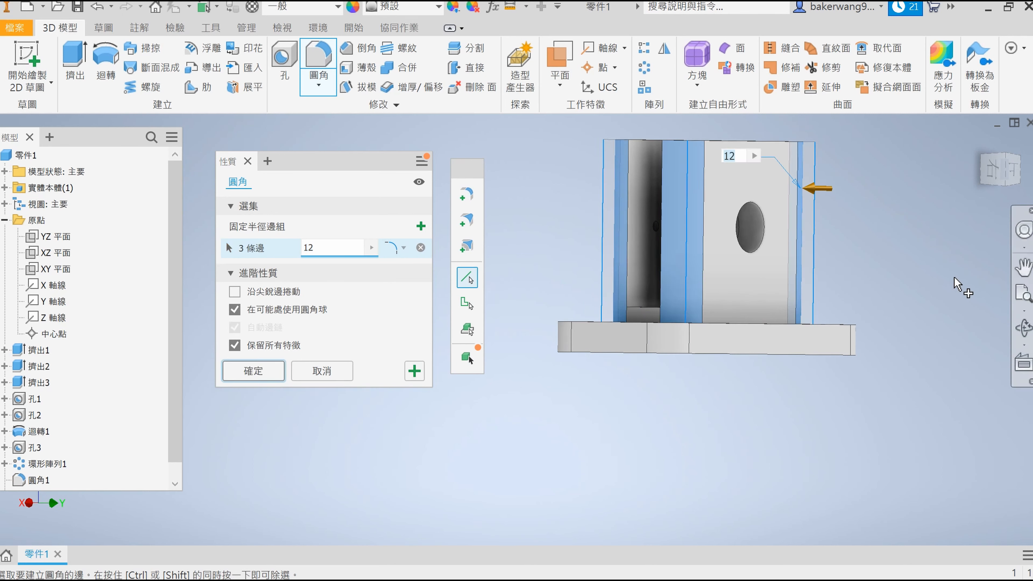
{"action": "left_click", "coordinate": [1022, 328]}
{"action": "left_click_drag", "start_coordinate": [480, 327], "coordinate": [627, 332]}
{"action": "middle_click_drag", "start_coordinate": [634, 284], "coordinate": [886, 400]}
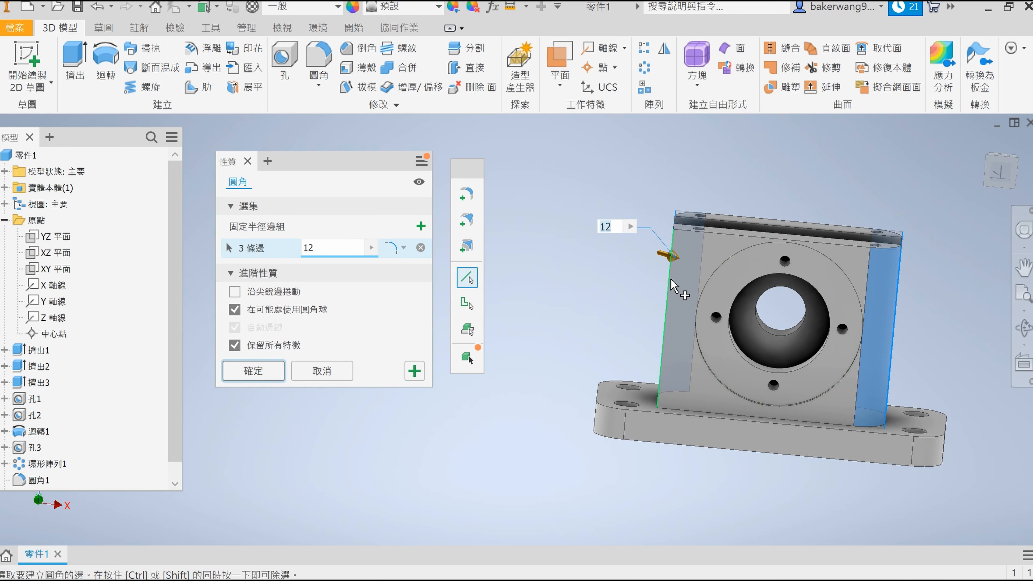
{"action": "left_click", "coordinate": [670, 281]}
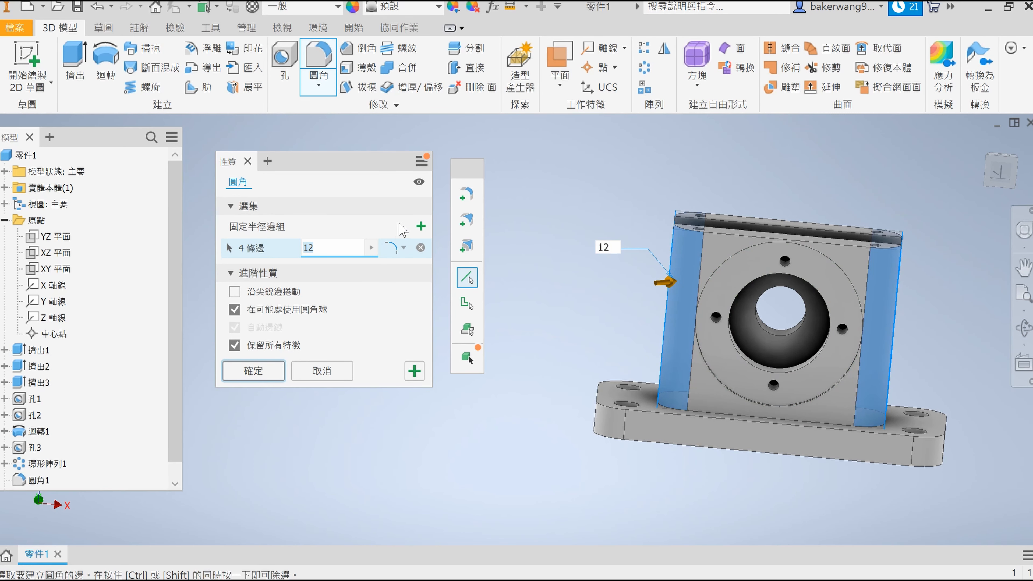
{"action": "type", "text": "3"}
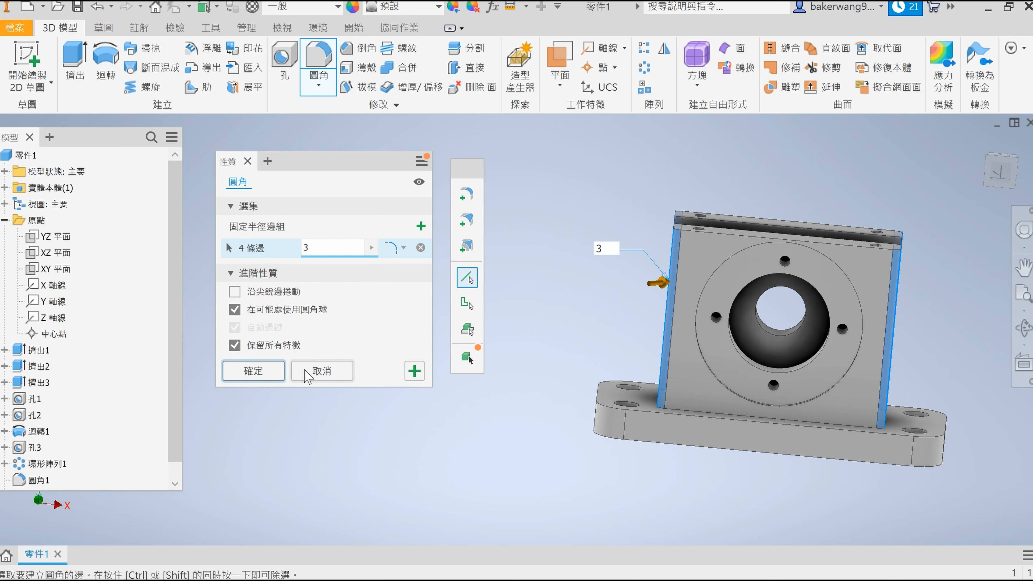
{"action": "left_click", "coordinate": [414, 371]}
{"action": "left_click", "coordinate": [689, 410]}
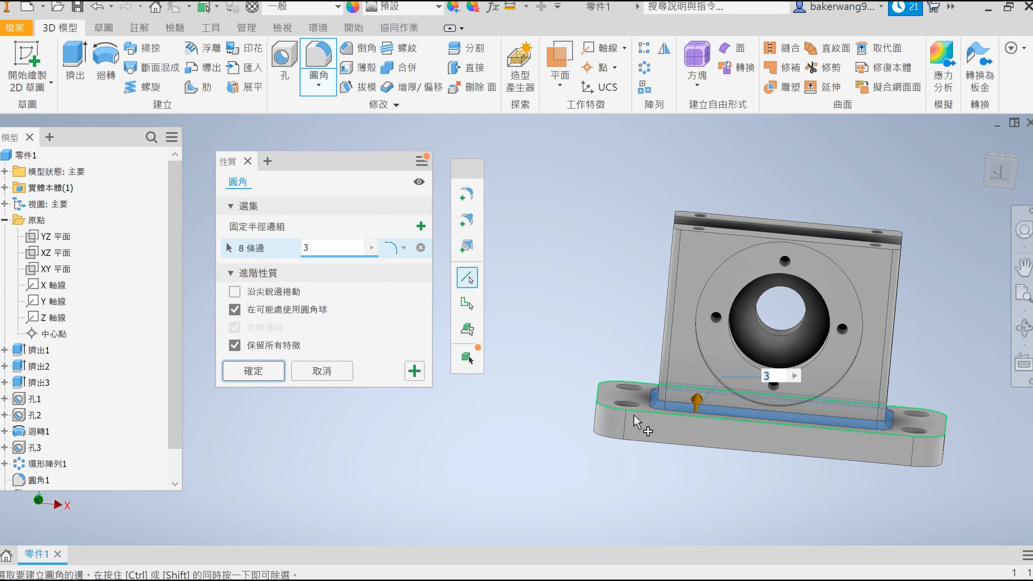
{"action": "left_click", "coordinate": [260, 372]}
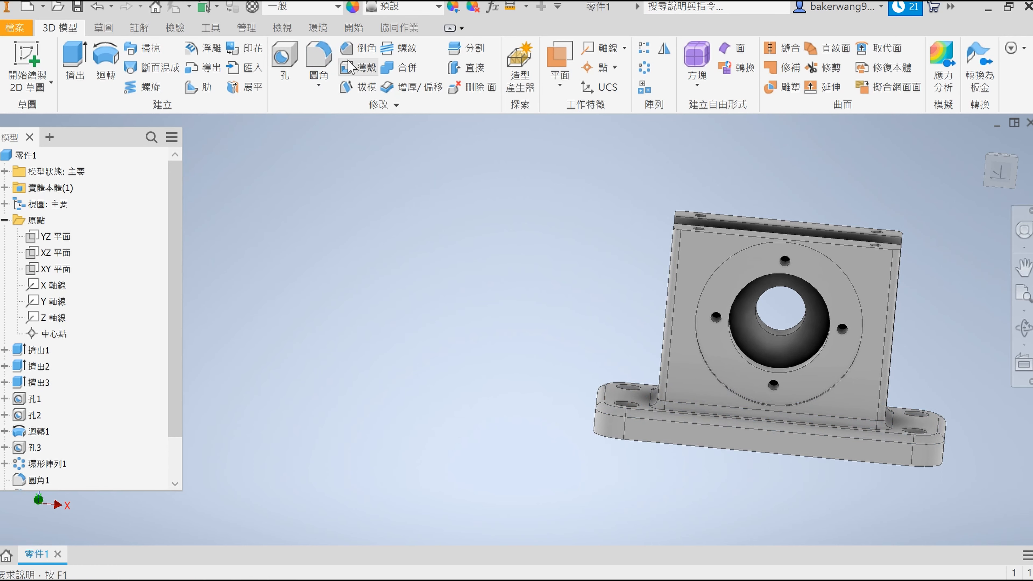
Step: Chamfer the circular edges of the large and small bores by 0.5 mm
{"action": "left_click", "coordinate": [358, 48]}
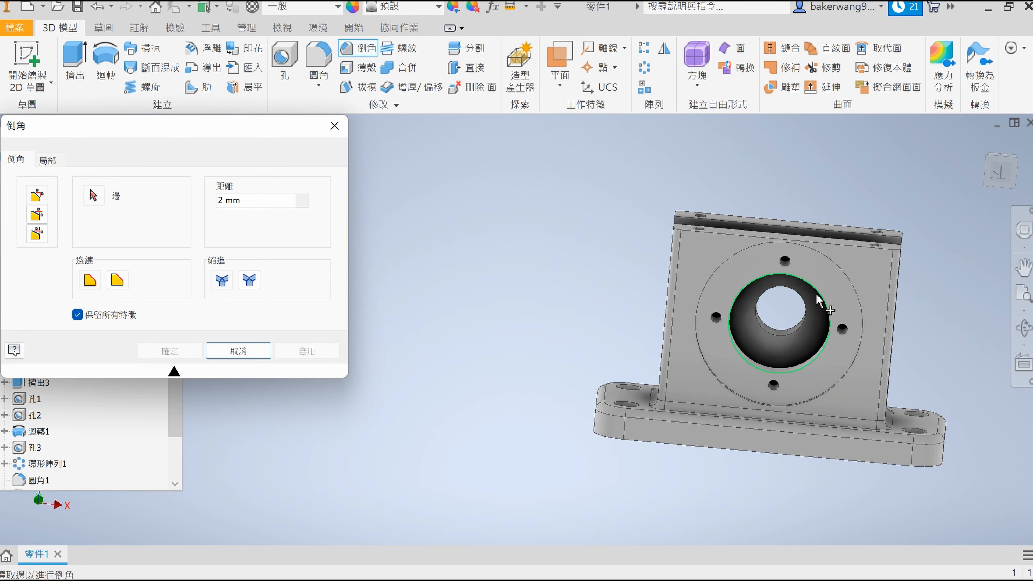
{"action": "left_click", "coordinate": [818, 303]}
{"action": "scroll", "coordinate": [780, 366], "scroll_direction": "up", "scroll_amount": 4}
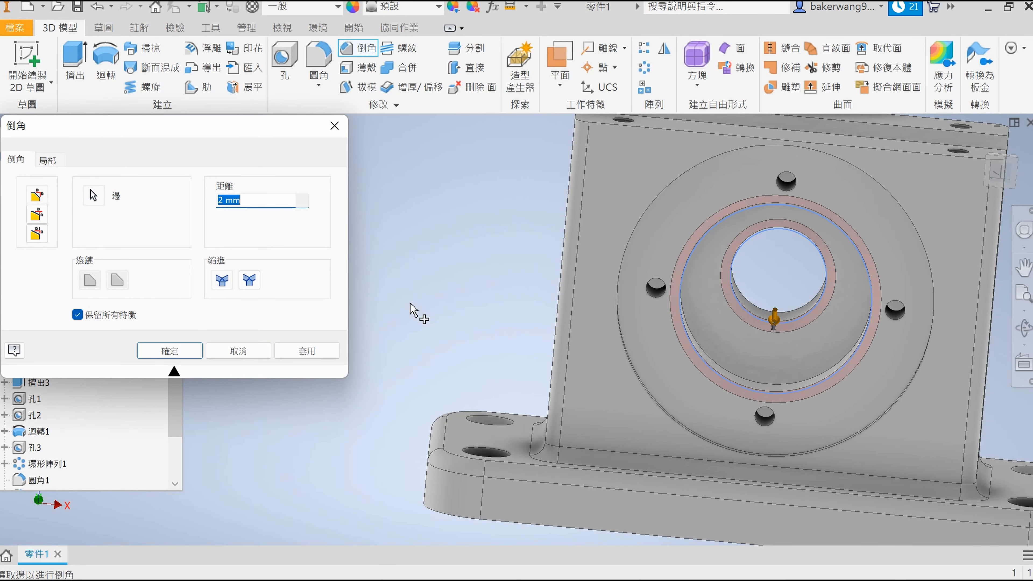
{"action": "type", "text": "1"}
{"action": "key", "text": "BackSpace"}
{"action": "type", "text": ".5"}
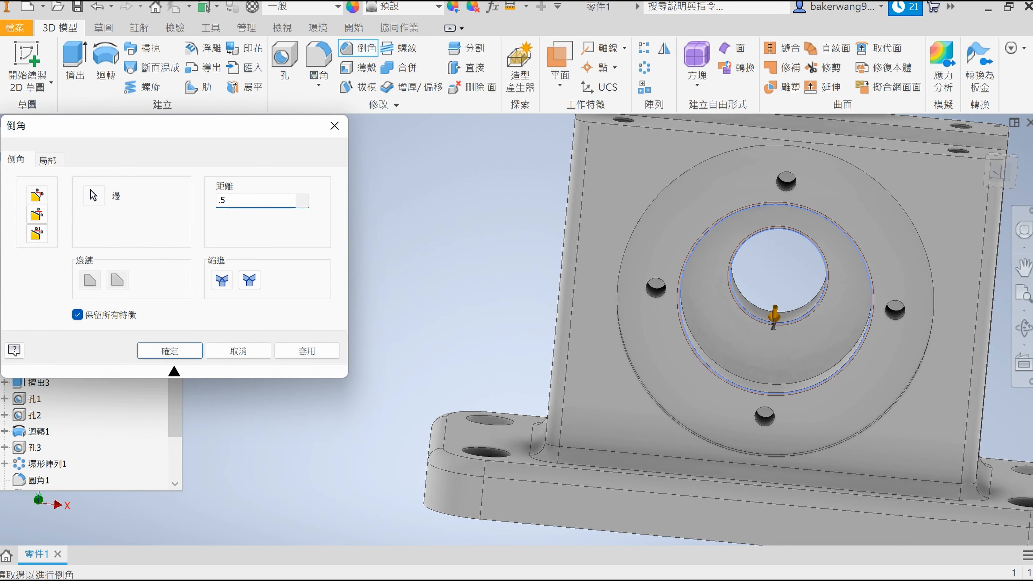
{"action": "left_click", "coordinate": [185, 349]}
Step: Start a sketch on the base plate's long front face below the bore
{"action": "scroll", "coordinate": [396, 368], "scroll_direction": "down", "scroll_amount": 4}
{"action": "middle_click_drag", "start_coordinate": [612, 328], "coordinate": [585, 380]}
{"action": "scroll", "coordinate": [583, 378], "scroll_direction": "up", "scroll_amount": 3}
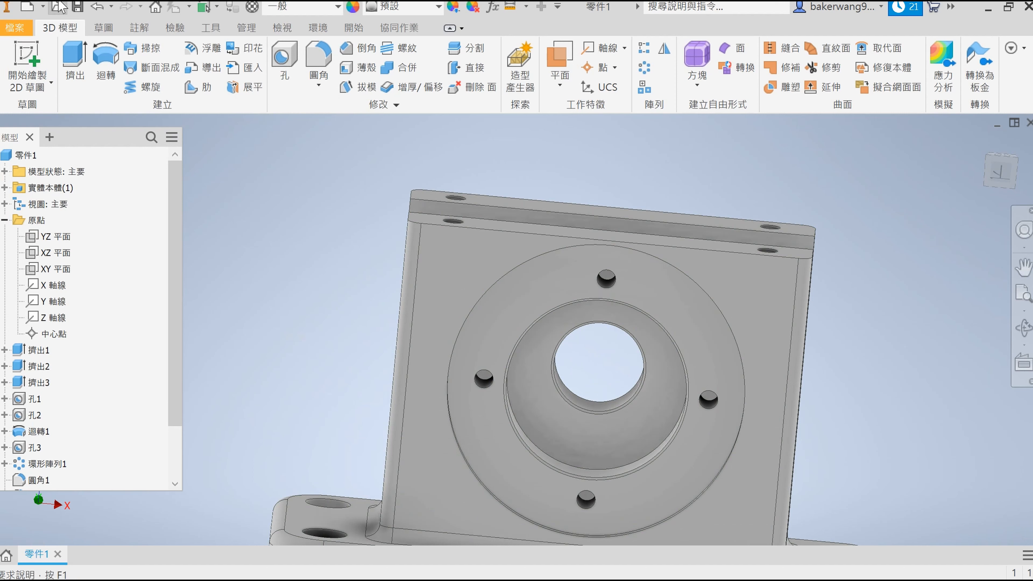
{"action": "scroll", "coordinate": [549, 411], "scroll_direction": "down", "scroll_amount": 5}
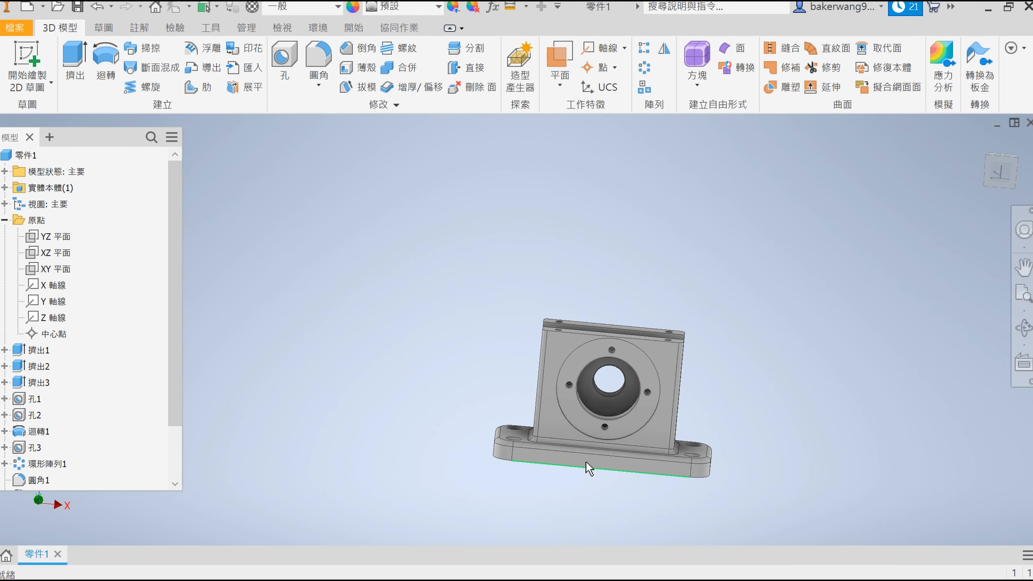
{"action": "scroll", "coordinate": [589, 467], "scroll_direction": "up", "scroll_amount": 3}
{"action": "key", "text": "s"}
{"action": "left_click", "coordinate": [590, 402]}
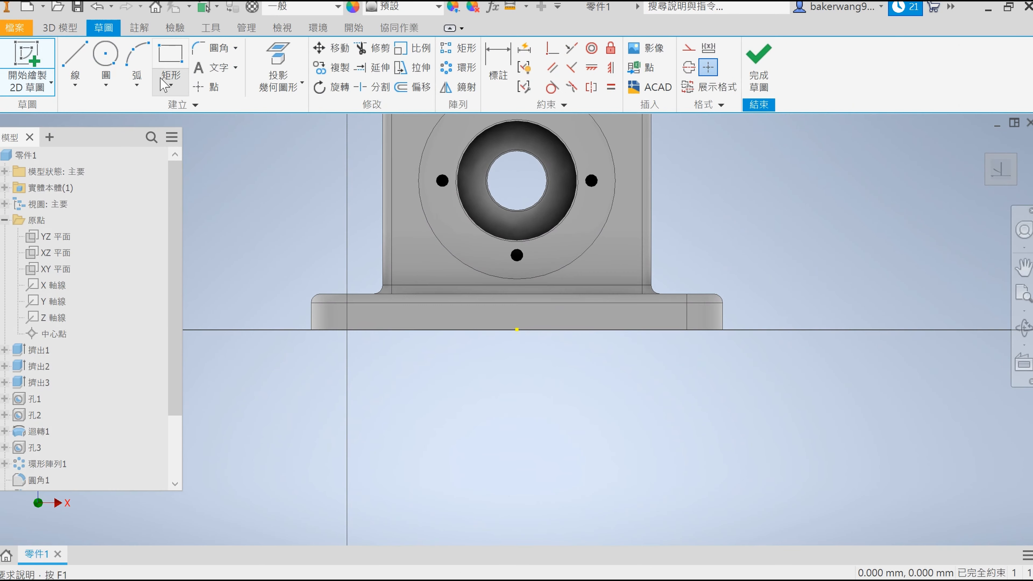
Step: Sketch a rectangle about 59 × 4 mm along the base plate's lower edge, centred on the sketch origin point
{"action": "left_click", "coordinate": [171, 85]}
{"action": "left_click", "coordinate": [196, 109]}
{"action": "left_click", "coordinate": [428, 329]}
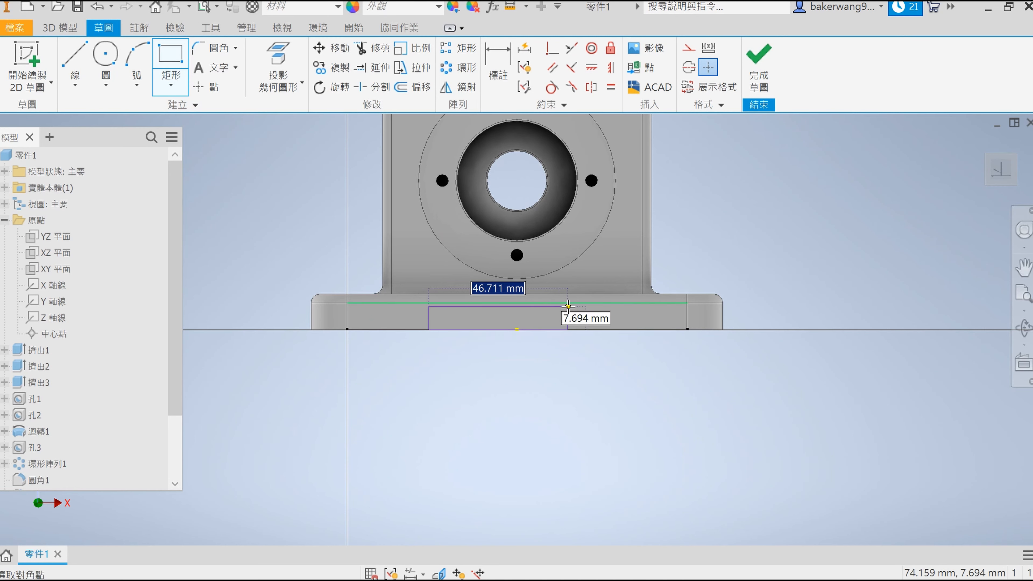
{"action": "left_click", "coordinate": [568, 317]}
{"action": "left_click", "coordinate": [517, 329]}
Step: Dimension the base plate rectangle 74 mm wide and 5 mm high
{"action": "key", "text": "d"}
{"action": "left_click", "coordinate": [588, 318]}
{"action": "left_click", "coordinate": [590, 384]}
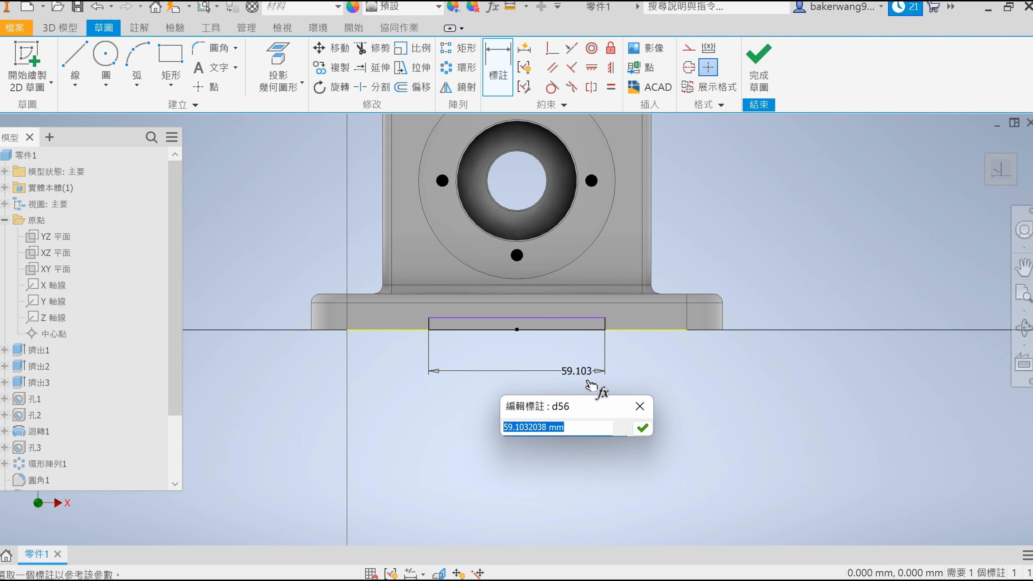
{"action": "type", "text": "74"}
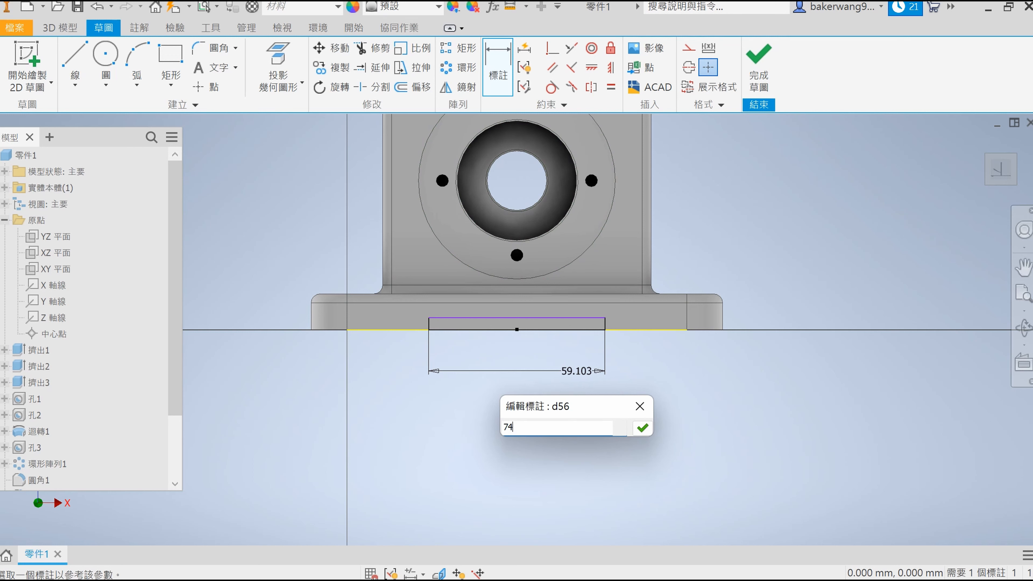
{"action": "key", "text": "Return"}
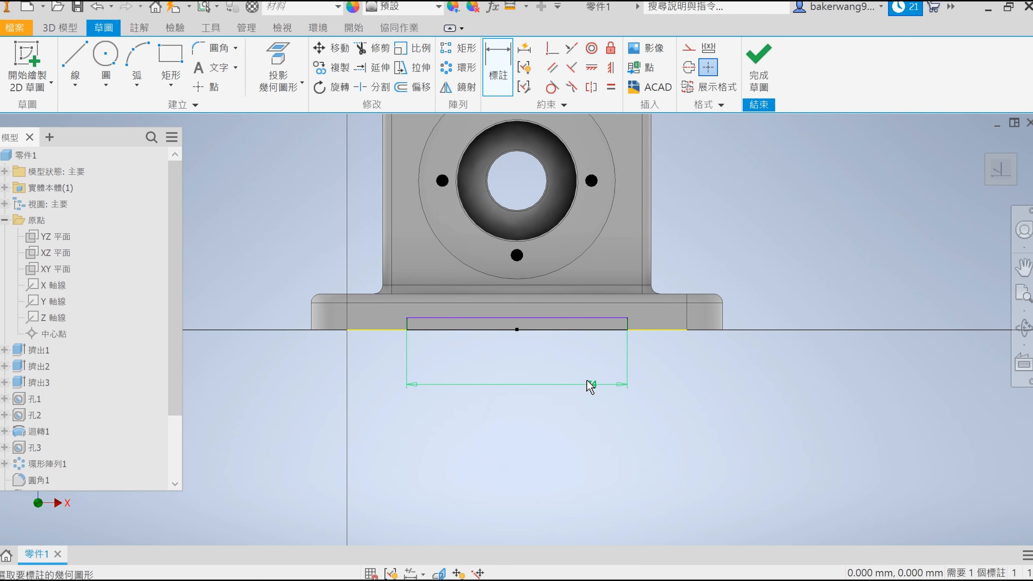
{"action": "left_click", "coordinate": [627, 325]}
{"action": "left_click", "coordinate": [661, 384]}
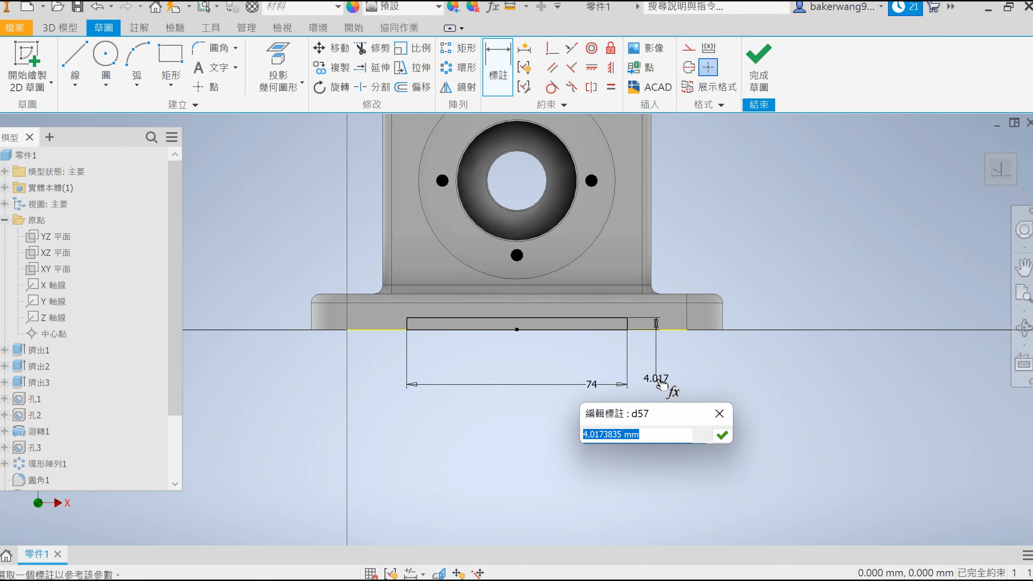
{"action": "type", "text": "5"}
{"action": "key", "text": "Return"}
Step: Cut the rectangular profile out of the underside of the base plate with an Extrude
{"action": "key", "text": "e"}
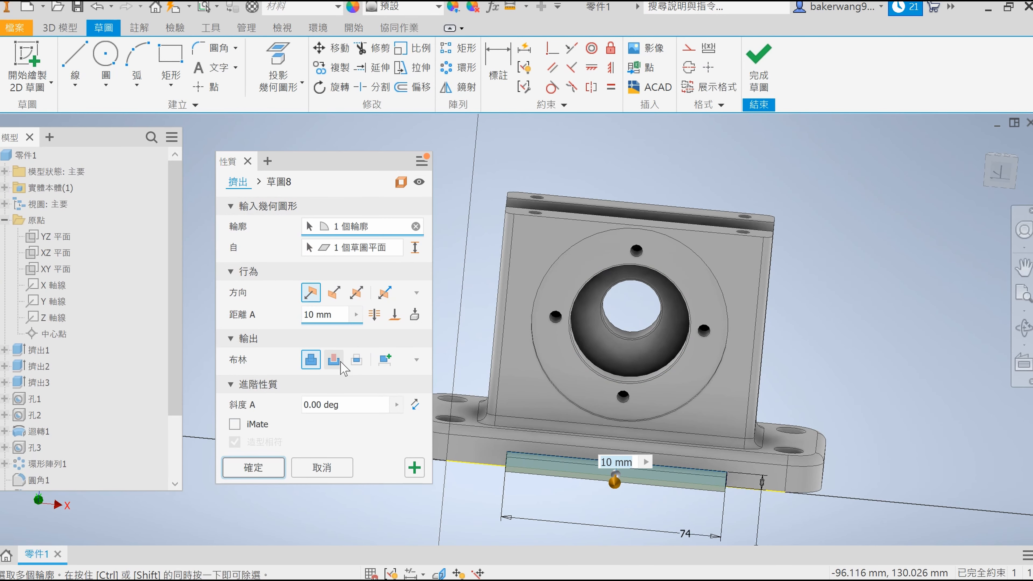
{"action": "left_click", "coordinate": [337, 360]}
{"action": "left_click", "coordinate": [256, 468]}
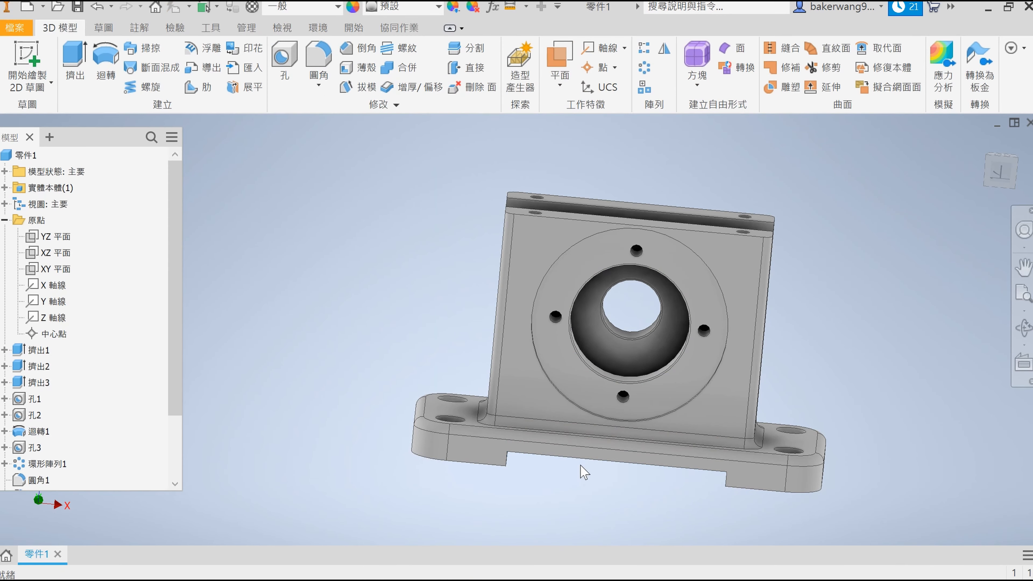
Step: Fillet the two inner corner edges of the cutout under the base plate
{"action": "middle_click_drag", "start_coordinate": [575, 398], "coordinate": [521, 256]}
{"action": "scroll", "coordinate": [521, 256], "scroll_direction": "down", "scroll_amount": 3}
{"action": "left_click", "coordinate": [318, 55]}
{"action": "middle_click_drag", "start_coordinate": [628, 368], "coordinate": [783, 397]}
{"action": "left_click", "coordinate": [521, 318]}
{"action": "left_click", "coordinate": [943, 350]}
{"action": "left_click", "coordinate": [253, 370]}
{"action": "scroll", "coordinate": [560, 357], "scroll_direction": "up", "scroll_amount": 5}
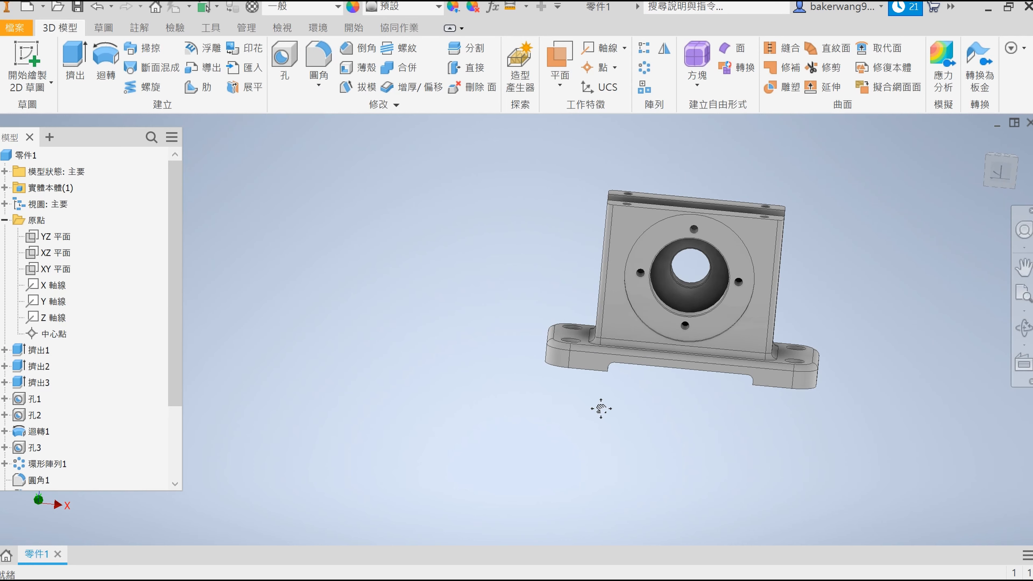
Step: Create a new part, start a sketch on the XY plane and face it from the front
{"action": "left_click", "coordinate": [27, 6]}
{"action": "left_click", "coordinate": [525, 517]}
{"action": "key", "text": "s"}
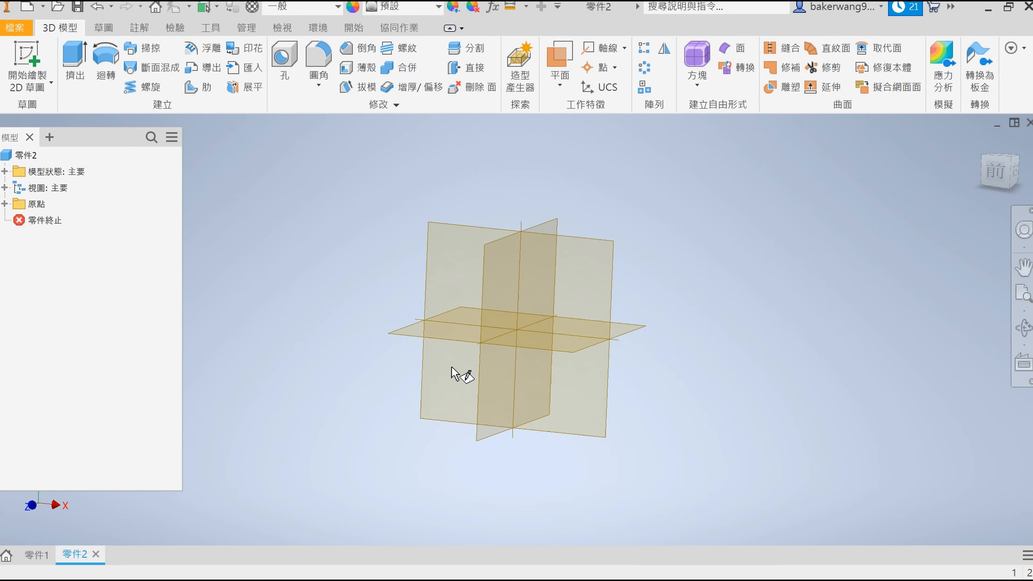
{"action": "left_click", "coordinate": [461, 380]}
{"action": "key", "text": "s"}
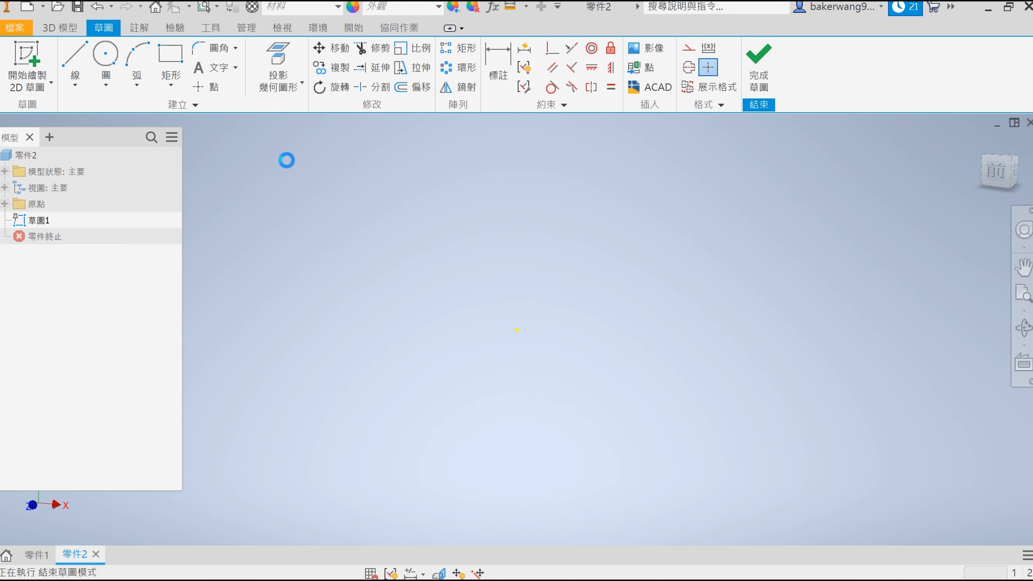
{"action": "key", "text": "ctrl+z"}
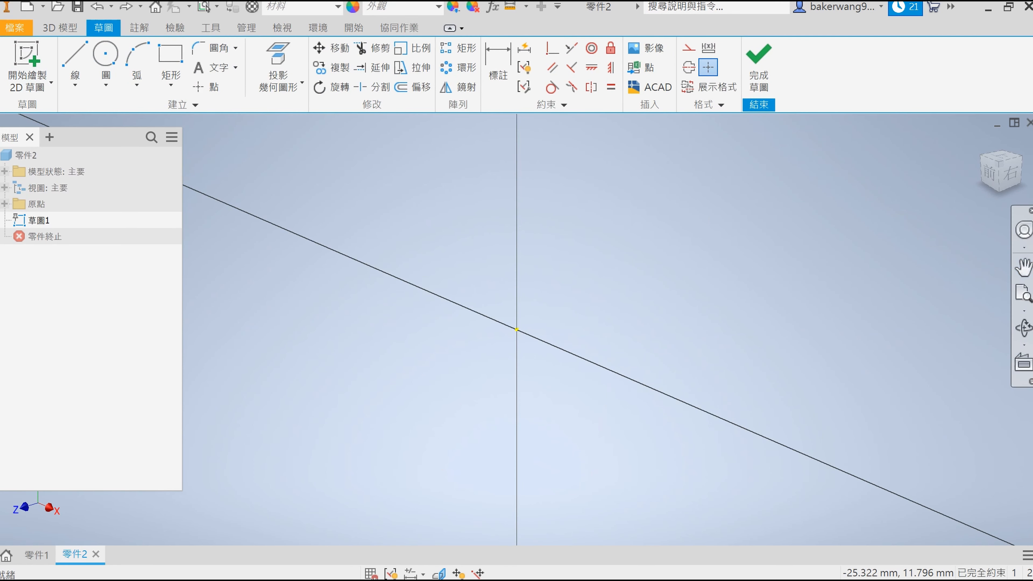
{"action": "left_click", "coordinate": [989, 174]}
Step: Sketch two separate rectangles standing on the horizontal axis, the first starting at the origin and the second spaced beyond it
{"action": "left_click", "coordinate": [170, 57]}
{"action": "left_click", "coordinate": [518, 329]}
{"action": "left_click", "coordinate": [652, 238]}
{"action": "scroll", "coordinate": [731, 315], "scroll_direction": "down", "scroll_amount": 2}
{"action": "scroll", "coordinate": [775, 323], "scroll_direction": "up", "scroll_amount": 2}
{"action": "middle_click_drag", "start_coordinate": [775, 323], "coordinate": [571, 349]}
{"action": "left_click", "coordinate": [567, 349]}
{"action": "left_click", "coordinate": [731, 264]}
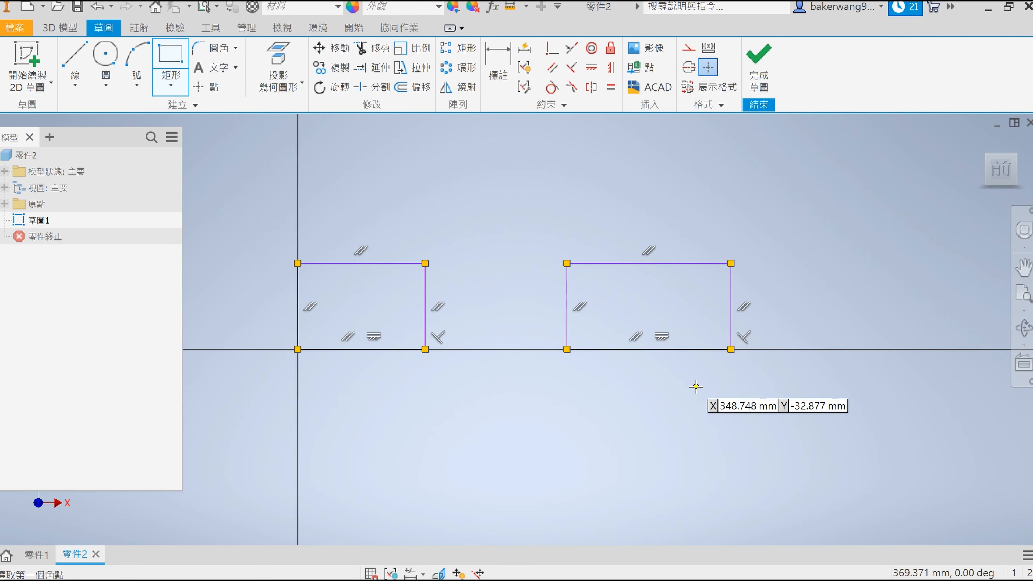
{"action": "middle_click_drag", "start_coordinate": [692, 387], "coordinate": [560, 408]}
{"action": "scroll", "coordinate": [560, 408], "scroll_direction": "up", "scroll_amount": 3}
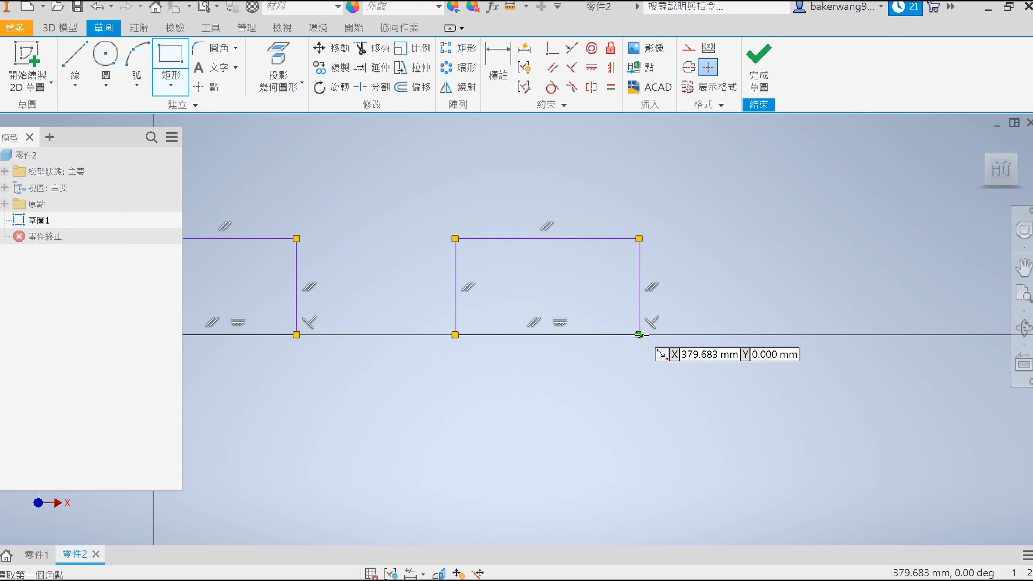
Step: Draw a closed tapered section sloping down from the second rectangle's far upper corner, ending with a vertical side and a base line
{"action": "left_click", "coordinate": [639, 334]}
{"action": "left_click", "coordinate": [75, 57]}
{"action": "left_click", "coordinate": [638, 238]}
{"action": "left_click", "coordinate": [842, 279]}
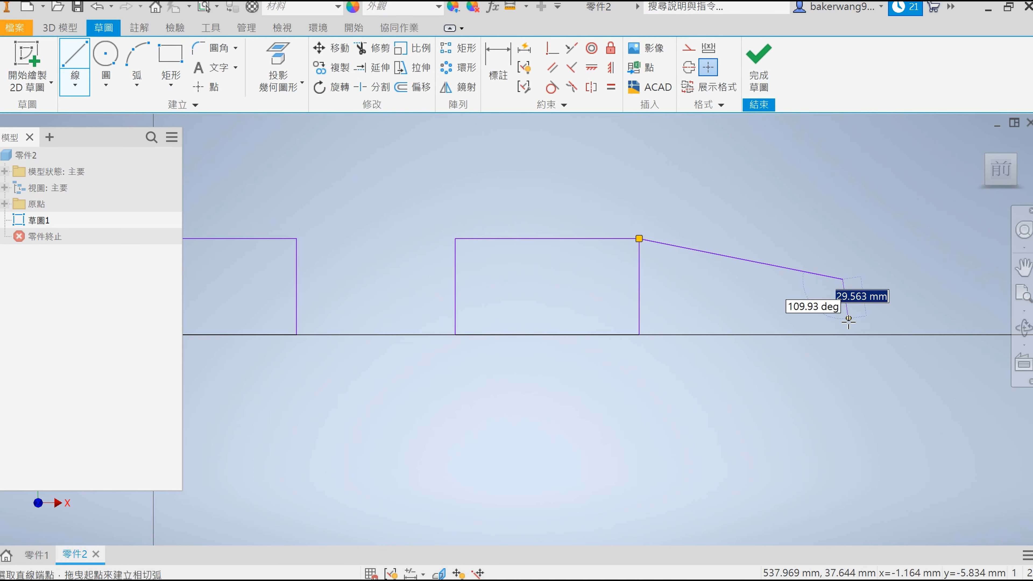
{"action": "left_click", "coordinate": [842, 334]}
{"action": "left_click", "coordinate": [639, 335]}
{"action": "key", "text": "Escape"}
Step: Add a small neck rectangle and a taller end rectangle on the axis beyond the tapered section
{"action": "key", "text": "r"}
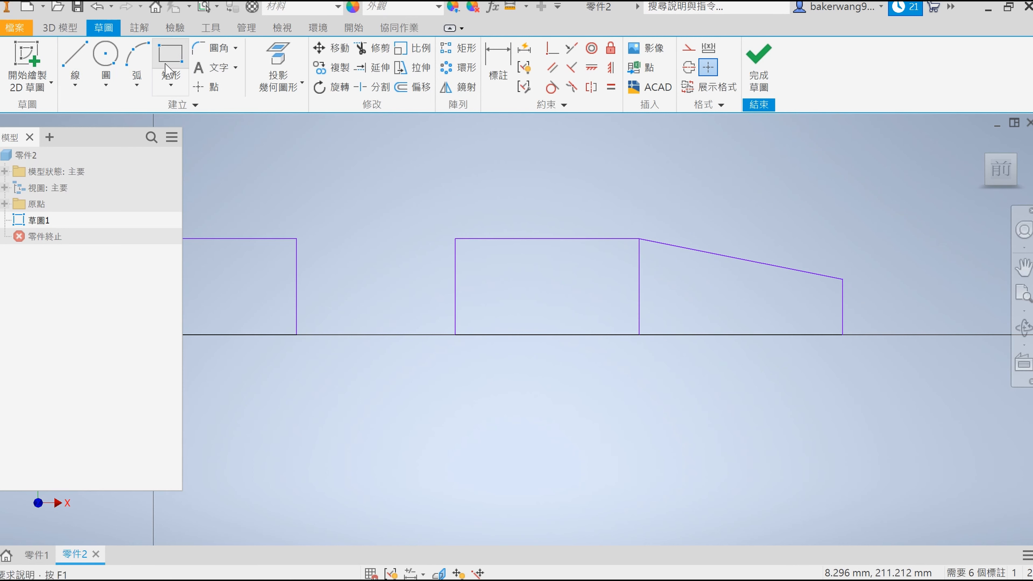
{"action": "left_click", "coordinate": [843, 335]}
{"action": "left_click", "coordinate": [875, 301]}
{"action": "left_click", "coordinate": [875, 335]}
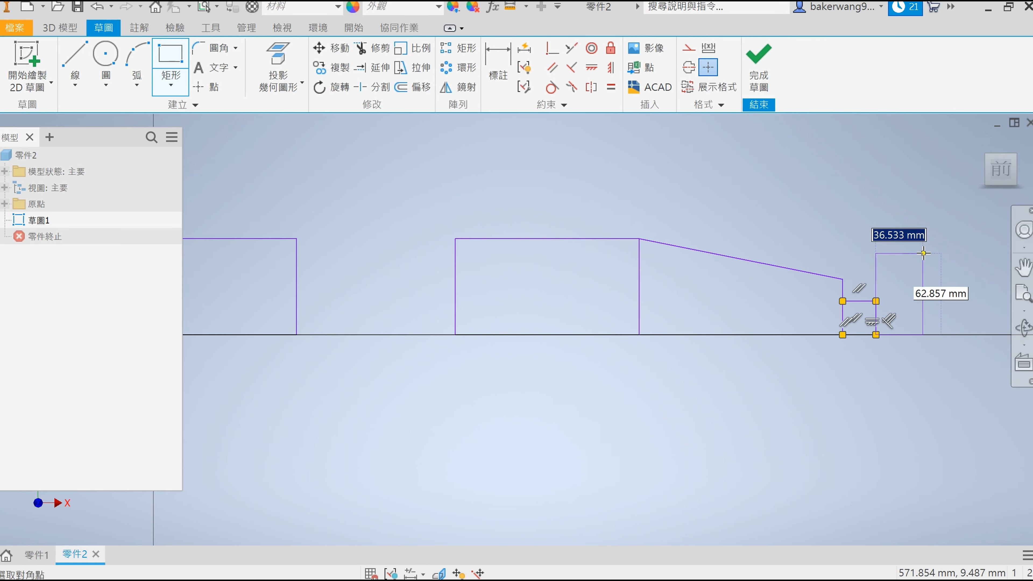
{"action": "left_click", "coordinate": [939, 259]}
{"action": "key", "text": "Escape"}
Step: Dimension the overall profile length from the origin side to the far end as 86 mm
{"action": "scroll", "coordinate": [627, 392], "scroll_direction": "down", "scroll_amount": 2}
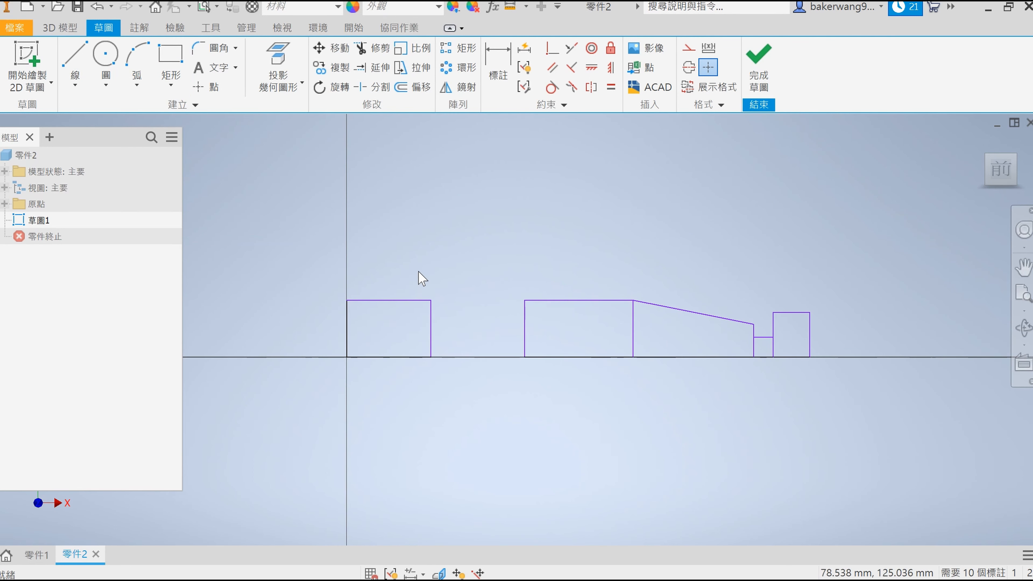
{"action": "key", "text": "d"}
{"action": "left_click", "coordinate": [347, 317]}
{"action": "left_click", "coordinate": [809, 326]}
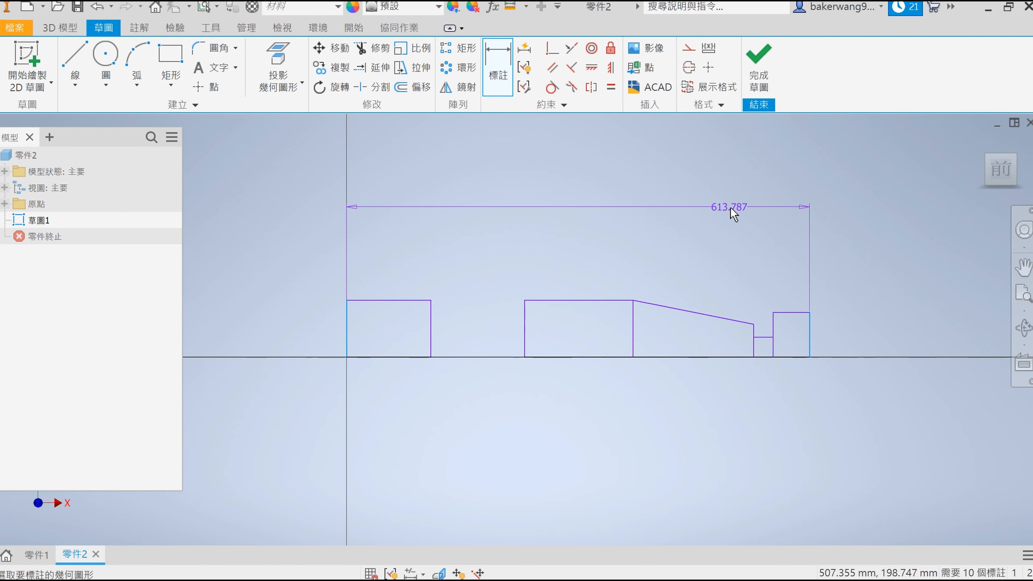
{"action": "left_click", "coordinate": [731, 208]}
{"action": "type", "text": "86"}
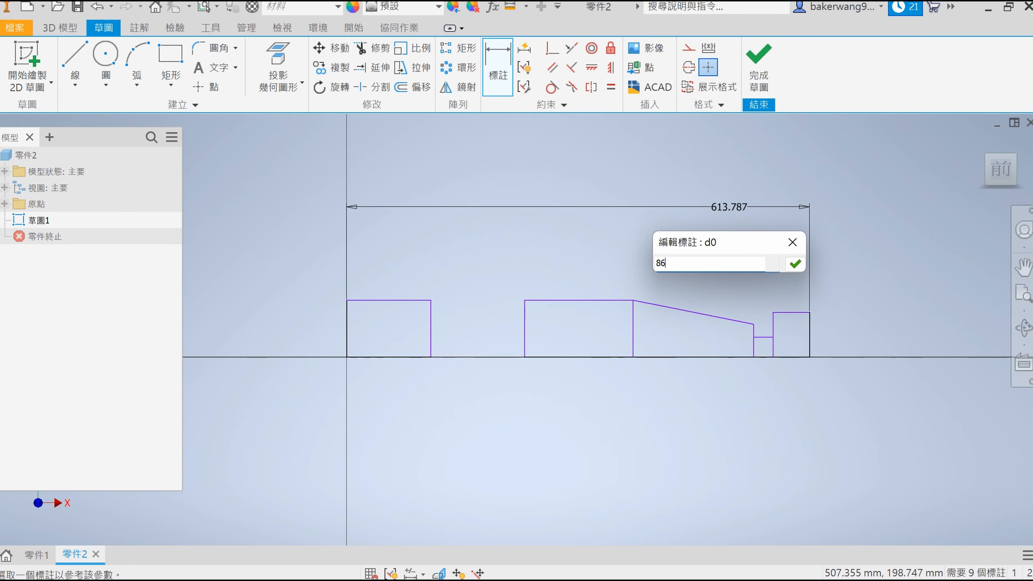
{"action": "key", "text": "Return"}
Step: Dimension the neck's width as 2 mm and the end rectangle's length as 14 mm
{"action": "scroll", "coordinate": [376, 296], "scroll_direction": "up", "scroll_amount": 8}
{"action": "middle_click_drag", "start_coordinate": [326, 351], "coordinate": [443, 354]}
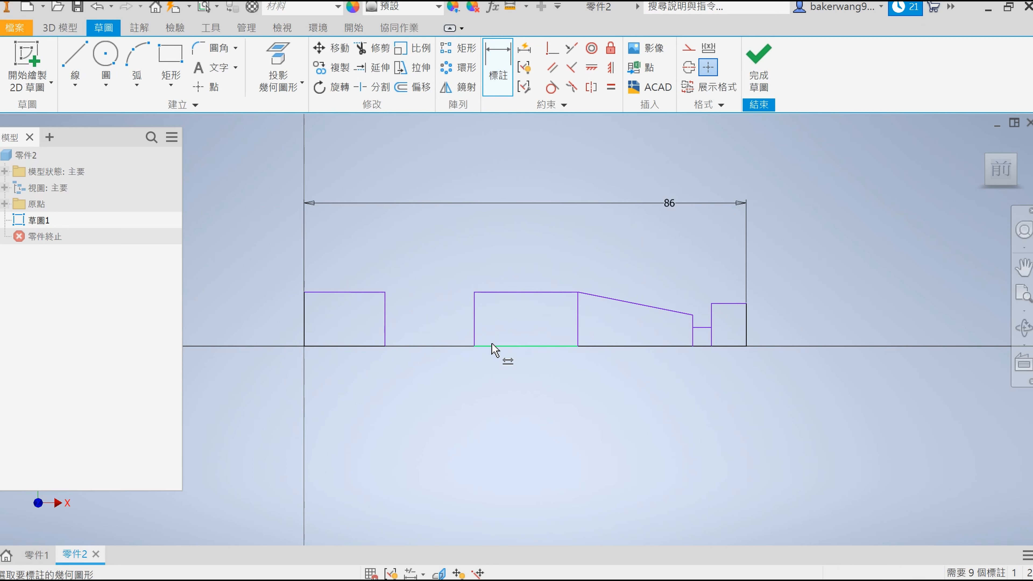
{"action": "left_click", "coordinate": [709, 328]}
{"action": "left_click", "coordinate": [702, 291]}
{"action": "type", "text": "2"}
{"action": "key", "text": "Return"}
{"action": "left_click", "coordinate": [724, 296]}
{"action": "left_click", "coordinate": [721, 274]}
{"action": "type", "text": "14"}
{"action": "key", "text": "Return"}
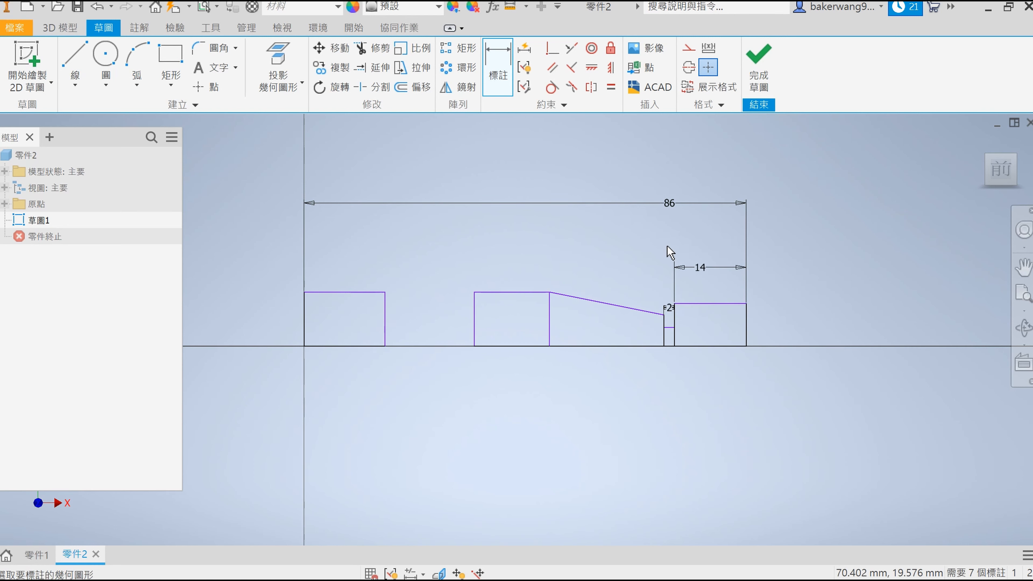
Step: Dimension the tapered section's length as 18 mm and the gap between the first two rectangles as 16 mm
{"action": "left_click", "coordinate": [616, 305]}
{"action": "left_click", "coordinate": [620, 263]}
{"action": "type", "text": "18"}
{"action": "key", "text": "Return"}
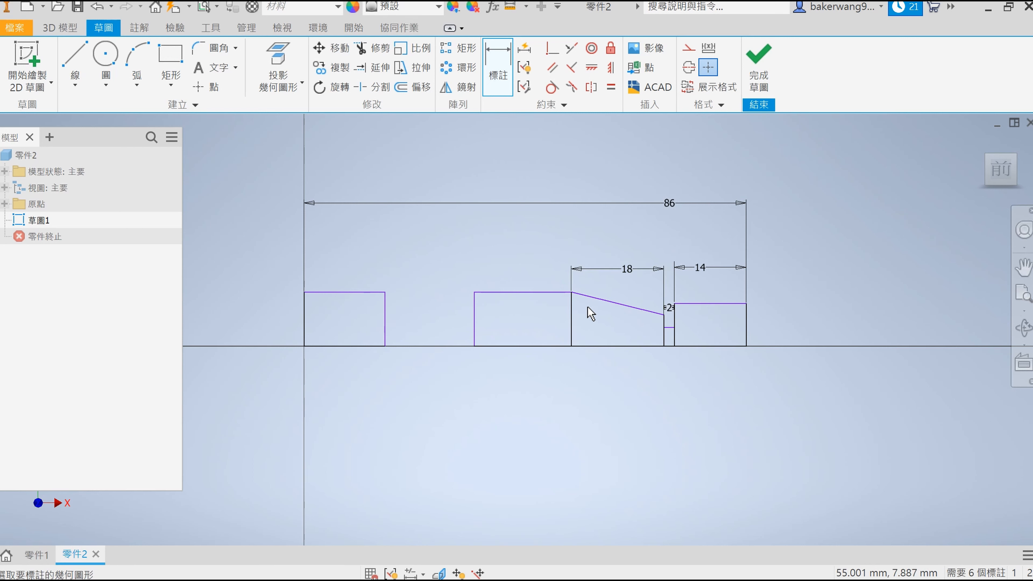
{"action": "left_click", "coordinate": [385, 322]}
{"action": "left_click", "coordinate": [430, 269]}
{"action": "type", "text": "16"}
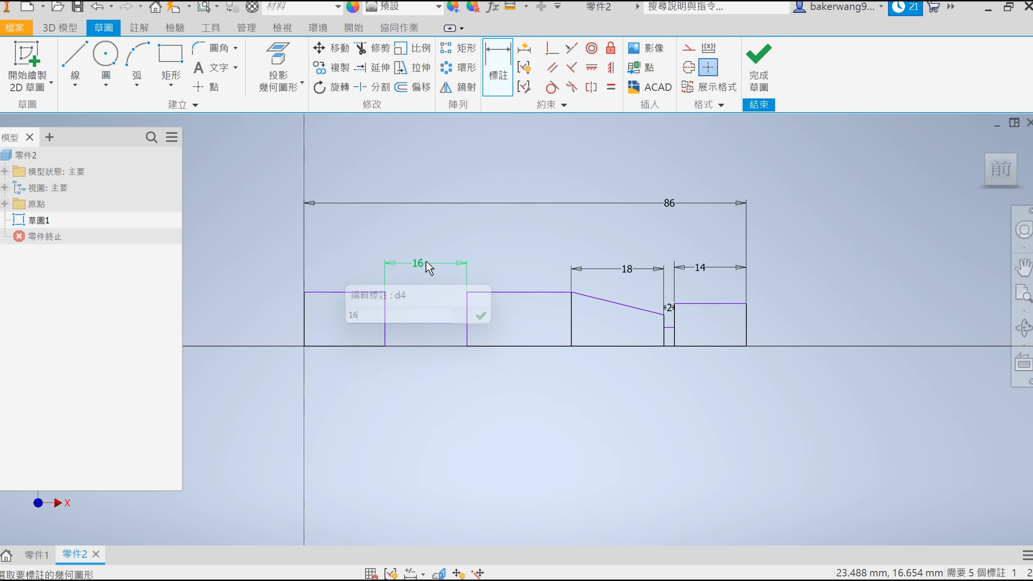
{"action": "key", "text": "Return"}
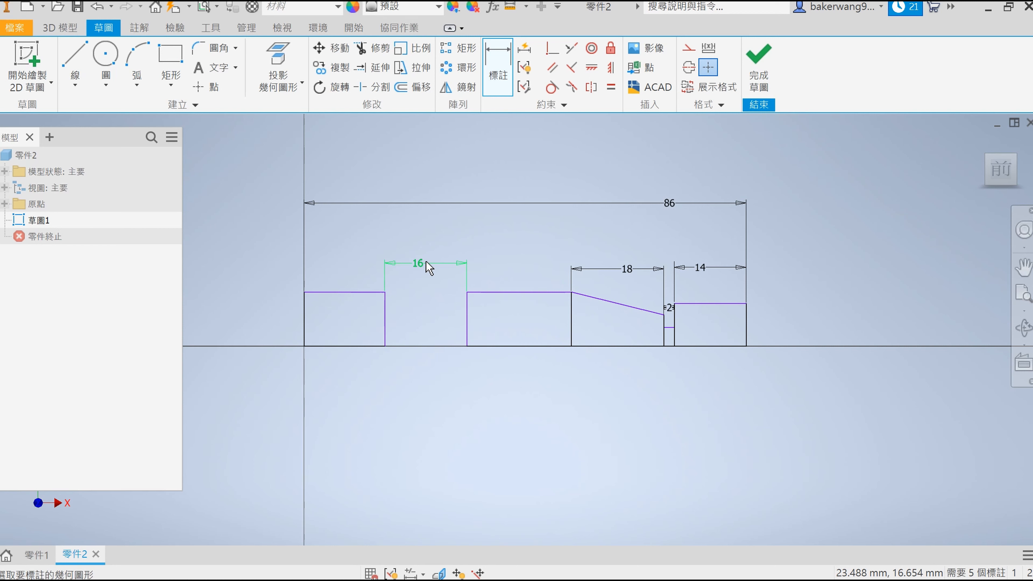
Step: Set the height of the rectangle at the origin to 10 mm and the end rectangle's height to 6 mm
{"action": "left_click", "coordinate": [304, 319]}
{"action": "left_click", "coordinate": [266, 323]}
{"action": "type", "text": "10"}
{"action": "key", "text": "Return"}
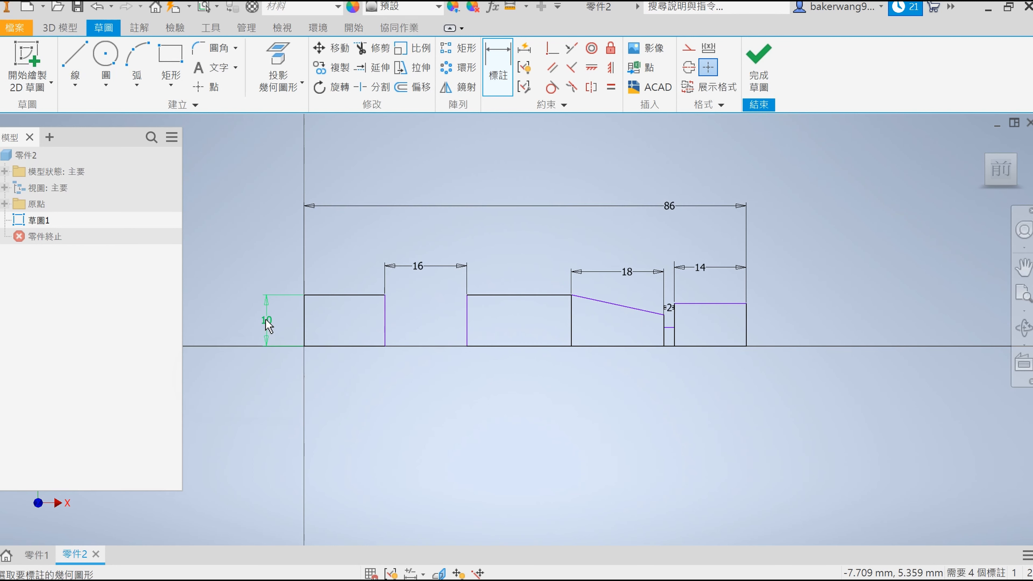
{"action": "left_click", "coordinate": [747, 331]}
{"action": "left_click", "coordinate": [770, 325]}
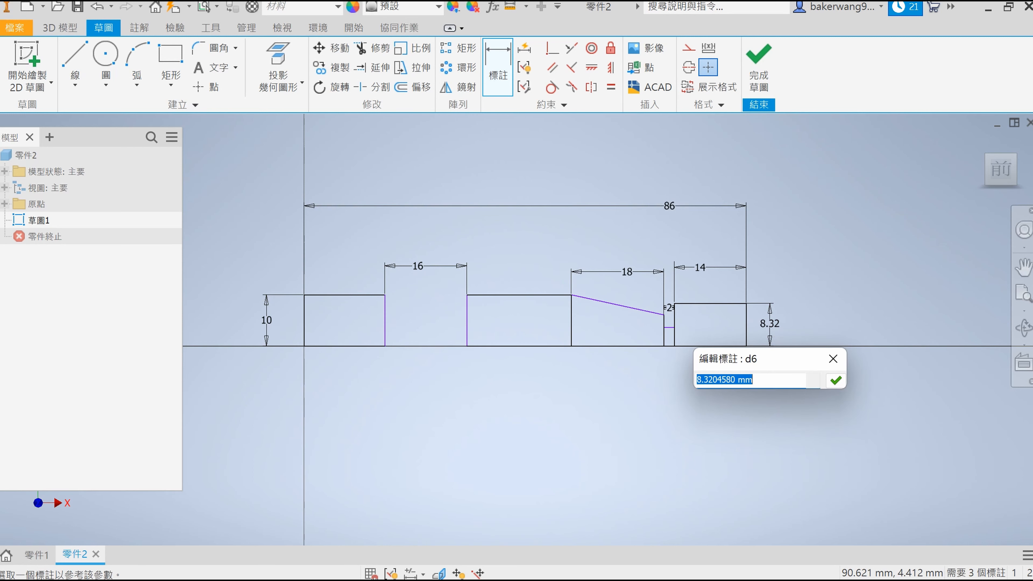
{"action": "type", "text": "6"}
{"action": "key", "text": "Return"}
Step: Dimension the narrow neck's height as 9.5/2 mm
{"action": "scroll", "coordinate": [657, 378], "scroll_direction": "up", "scroll_amount": 3}
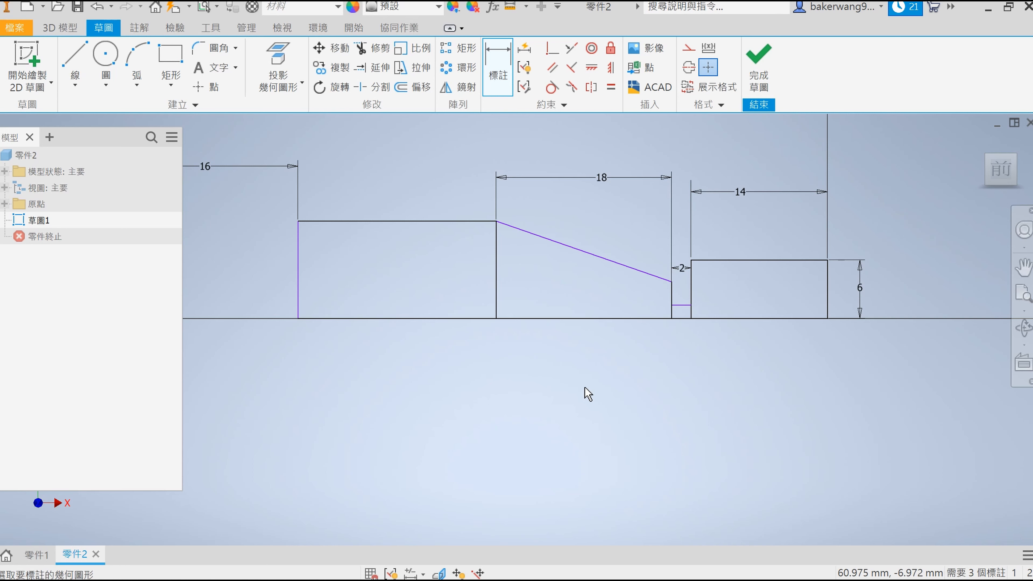
{"action": "left_click", "coordinate": [686, 312]}
{"action": "left_click", "coordinate": [683, 348]}
{"action": "type", "text": "9.5/2"}
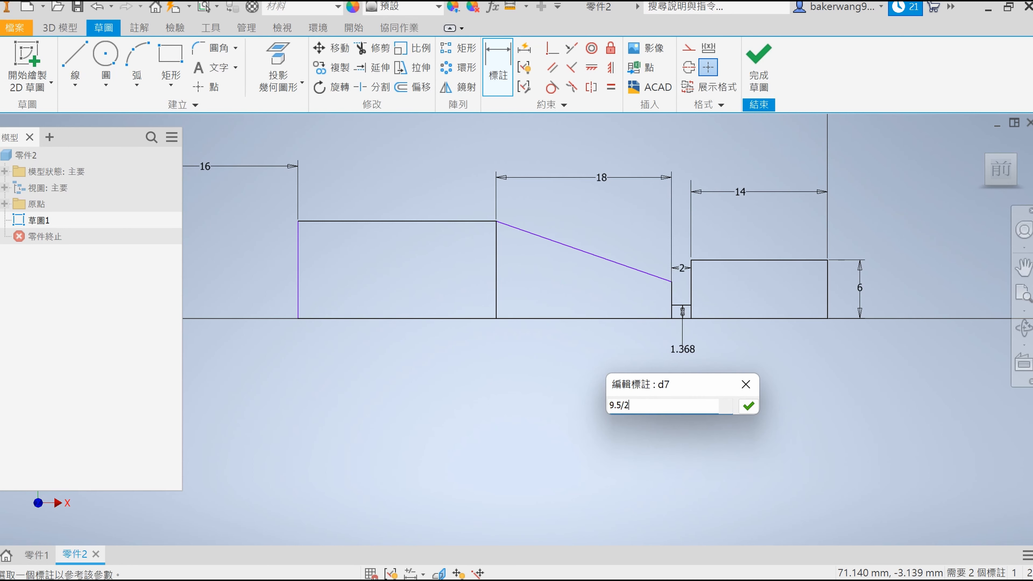
{"action": "key", "text": "Return"}
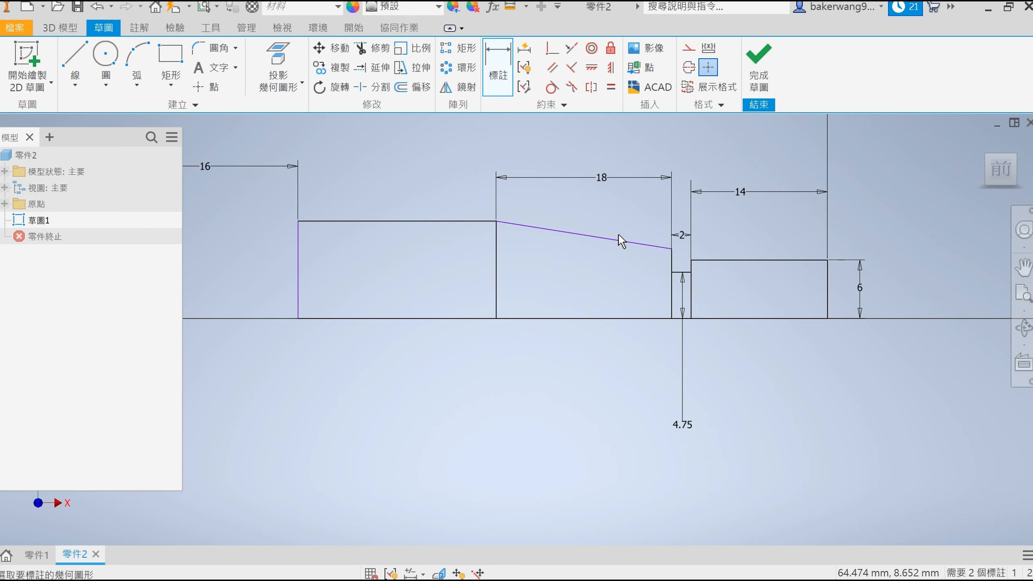
Step: Draw a small right triangle about 3.75 mm high above the tapered section as a slope reference
{"action": "middle_click_drag", "start_coordinate": [667, 282], "coordinate": [606, 374]}
{"action": "left_click", "coordinate": [75, 61]}
{"action": "left_click", "coordinate": [466, 190]}
{"action": "left_click", "coordinate": [579, 190]}
{"action": "left_click", "coordinate": [579, 226]}
{"action": "left_click", "coordinate": [466, 190]}
Step: Dimension the reference triangle 3 mm along its horizontal side and 0.5 mm along its vertical side
{"action": "key", "text": "d"}
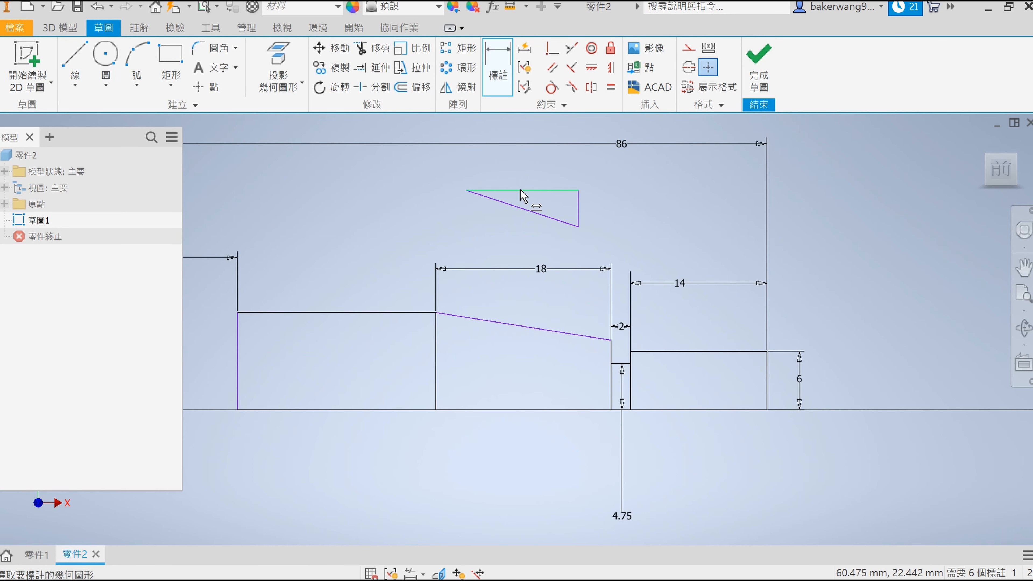
{"action": "left_click", "coordinate": [523, 191]}
{"action": "left_click", "coordinate": [524, 172]}
{"action": "type", "text": "3"}
{"action": "key", "text": "Return"}
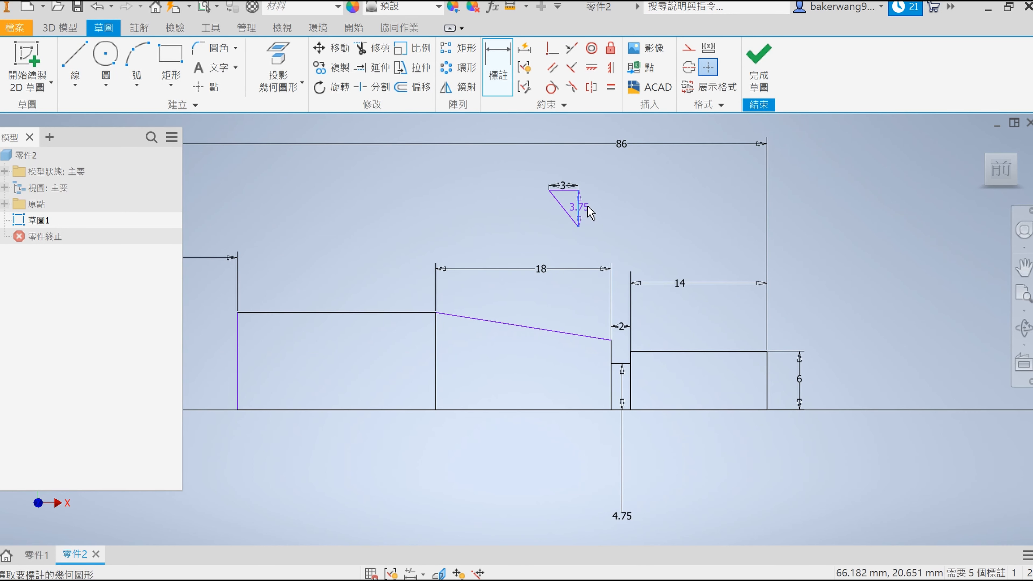
{"action": "left_click", "coordinate": [604, 209]}
{"action": "type", "text": ".5"}
{"action": "key", "text": "Return"}
{"action": "key", "text": "Escape"}
Step: Constrain the taper's sloped line parallel to the reference triangle's hypotenuse
{"action": "left_click", "coordinate": [551, 68]}
{"action": "left_click", "coordinate": [562, 192]}
{"action": "left_click", "coordinate": [552, 330]}
{"action": "key", "text": "Escape"}
Step: Dimension the length of the rectangle at the origin as 15 mm
{"action": "scroll", "coordinate": [394, 329], "scroll_direction": "up", "scroll_amount": 3}
{"action": "middle_click_drag", "start_coordinate": [370, 342], "coordinate": [600, 317]}
{"action": "scroll", "coordinate": [473, 345], "scroll_direction": "down", "scroll_amount": 3}
{"action": "scroll", "coordinate": [614, 308], "scroll_direction": "up", "scroll_amount": 2}
{"action": "key", "text": "d"}
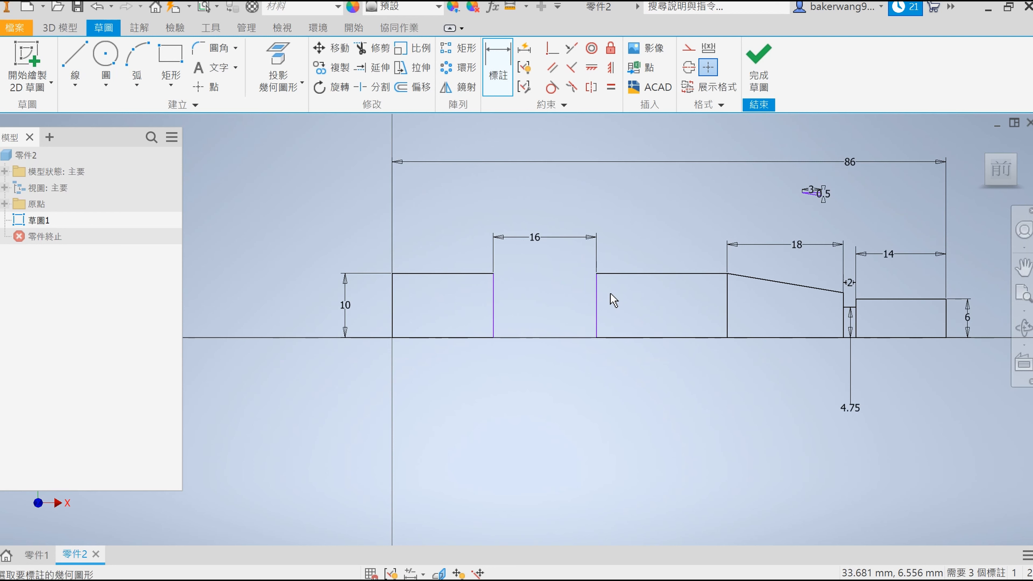
{"action": "left_click", "coordinate": [439, 285]}
{"action": "left_click", "coordinate": [431, 247]}
{"action": "type", "text": "15"}
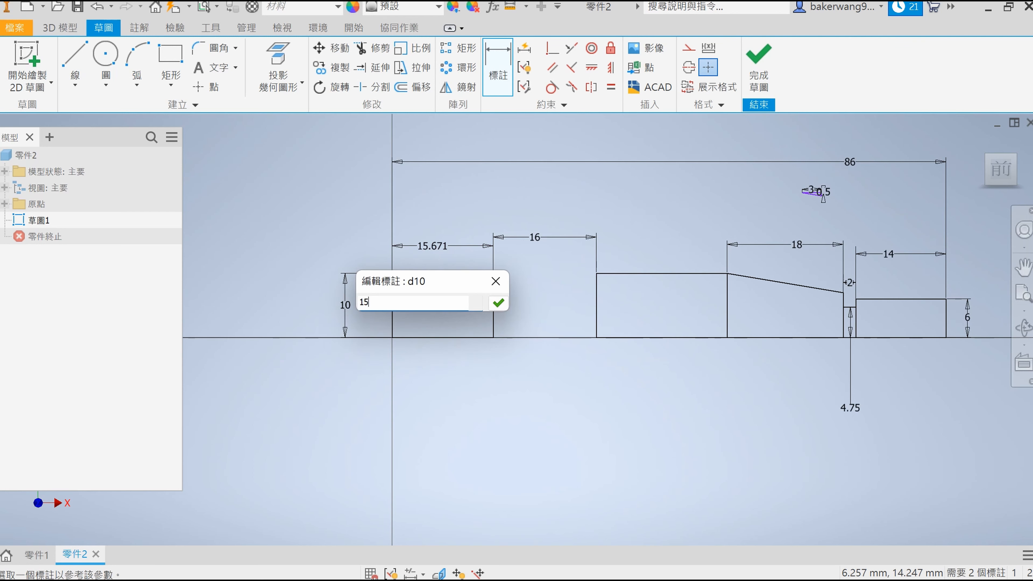
{"action": "key", "text": "Return"}
{"action": "key", "text": "Escape"}
Step: Revolve all five closed profiles of the shaft sketch a full 360 degrees about the horizontal axis
{"action": "key", "text": "r"}
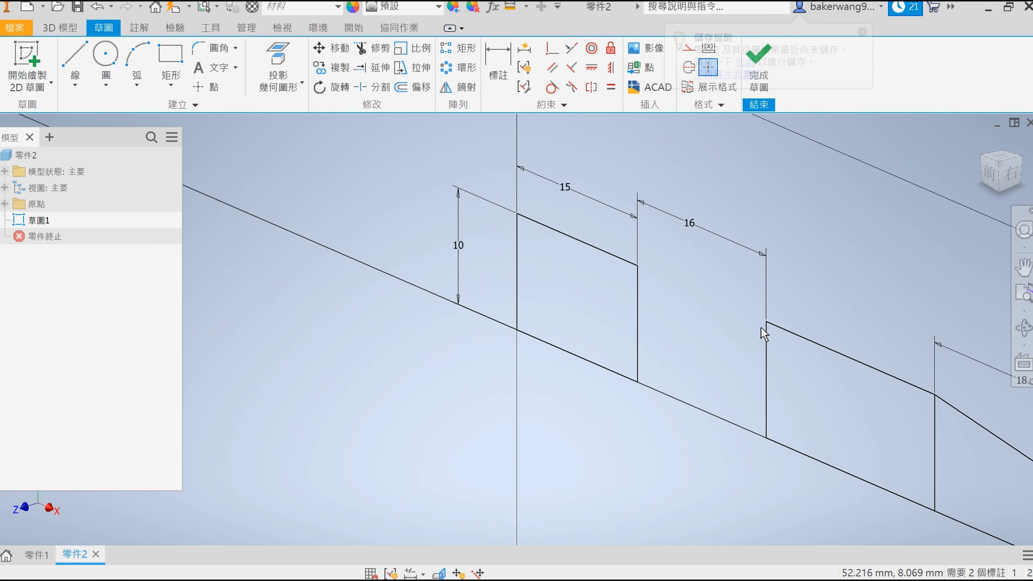
{"action": "left_click_drag", "start_coordinate": [735, 321], "coordinate": [603, 256]}
{"action": "left_click", "coordinate": [618, 268]}
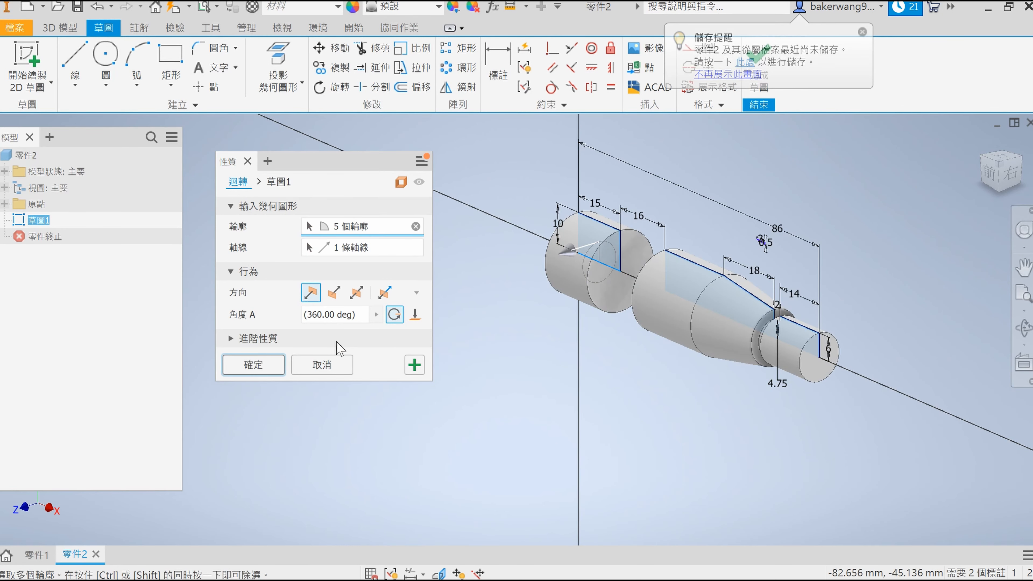
{"action": "key", "text": "Return"}
Step: Start a sketch on the inner end face of the 15 mm long cylinder and draw a larger, off-centre circle around it
{"action": "left_click", "coordinate": [713, 246]}
{"action": "key", "text": "c"}
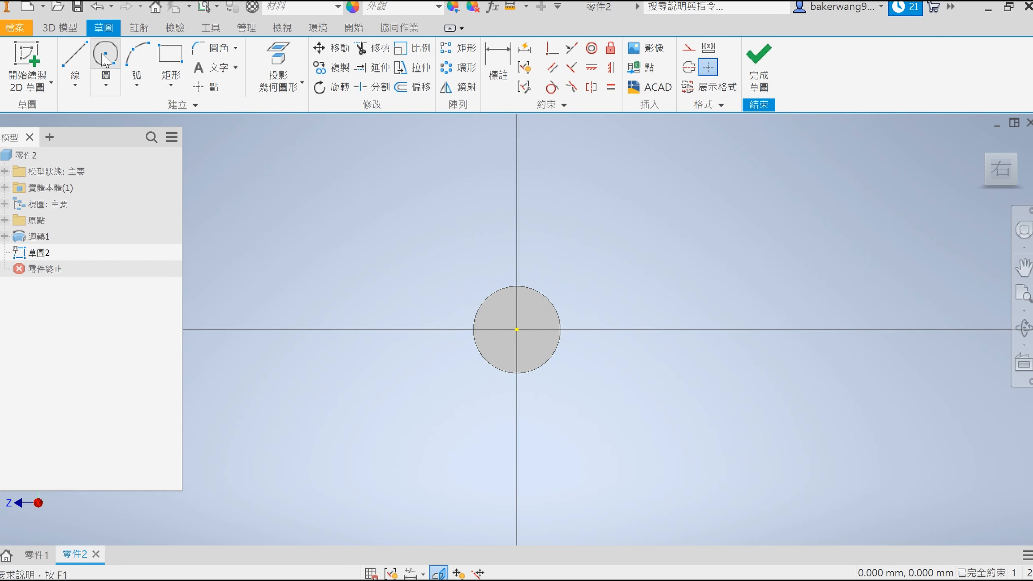
{"action": "left_click", "coordinate": [516, 330]}
{"action": "left_click", "coordinate": [560, 328]}
{"action": "key", "text": "Escape"}
Step: Dimension the horizontal offset between the circle's centre and the shaft's centre as 5 mm
{"action": "key", "text": "d"}
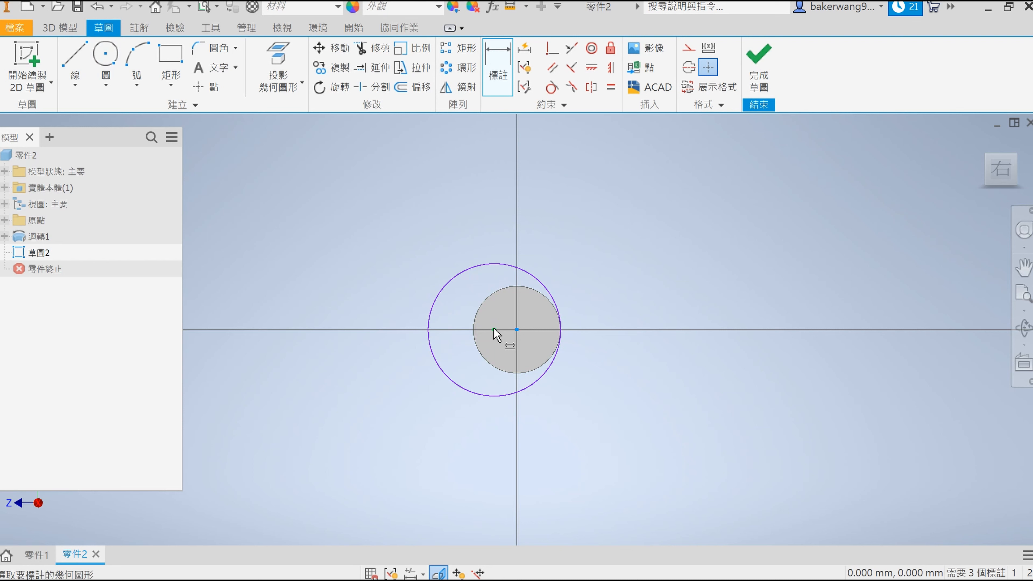
{"action": "left_click", "coordinate": [494, 329]}
{"action": "left_click", "coordinate": [504, 309]}
{"action": "type", "text": "5"}
{"action": "key", "text": "Return"}
Step: Make the large circle tangent to the shaft's circular edge and align the two centres horizontally
{"action": "left_click", "coordinate": [552, 86]}
{"action": "left_click", "coordinate": [529, 272]}
{"action": "left_click", "coordinate": [553, 305]}
{"action": "left_click", "coordinate": [591, 68]}
{"action": "left_click", "coordinate": [517, 330]}
{"action": "left_click", "coordinate": [495, 329]}
{"action": "key", "text": "Escape"}
Step: Try to extrude the crescent area outside the shaft's edge up to the next body face
{"action": "scroll", "coordinate": [620, 328], "scroll_direction": "down", "scroll_amount": 2}
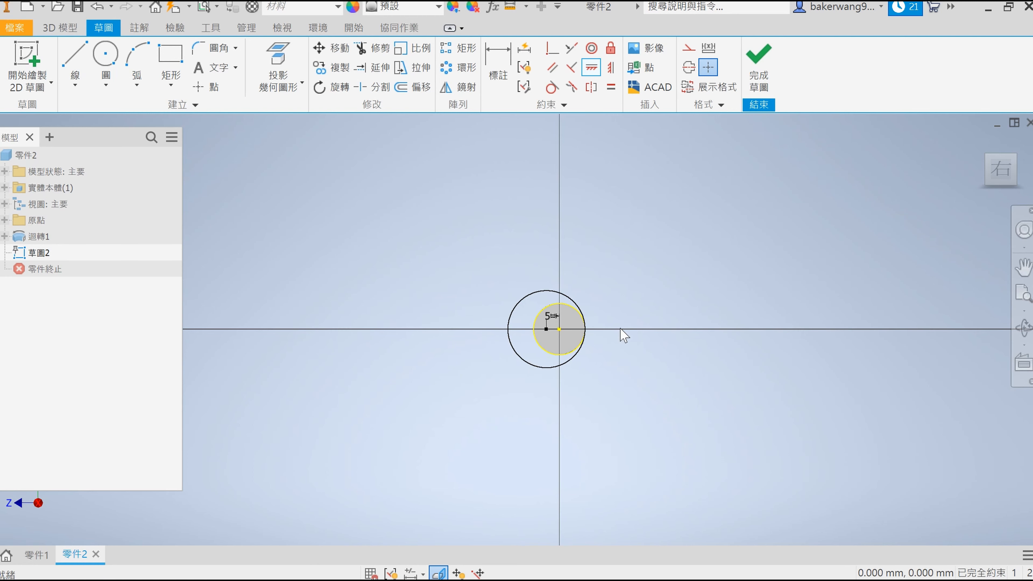
{"action": "key", "text": "e"}
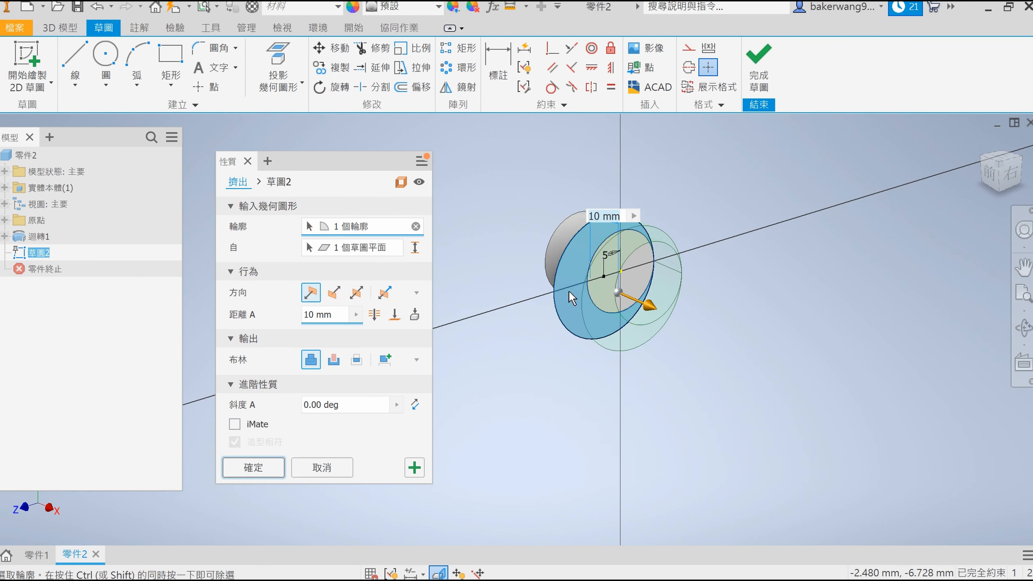
{"action": "left_click", "coordinate": [414, 314]}
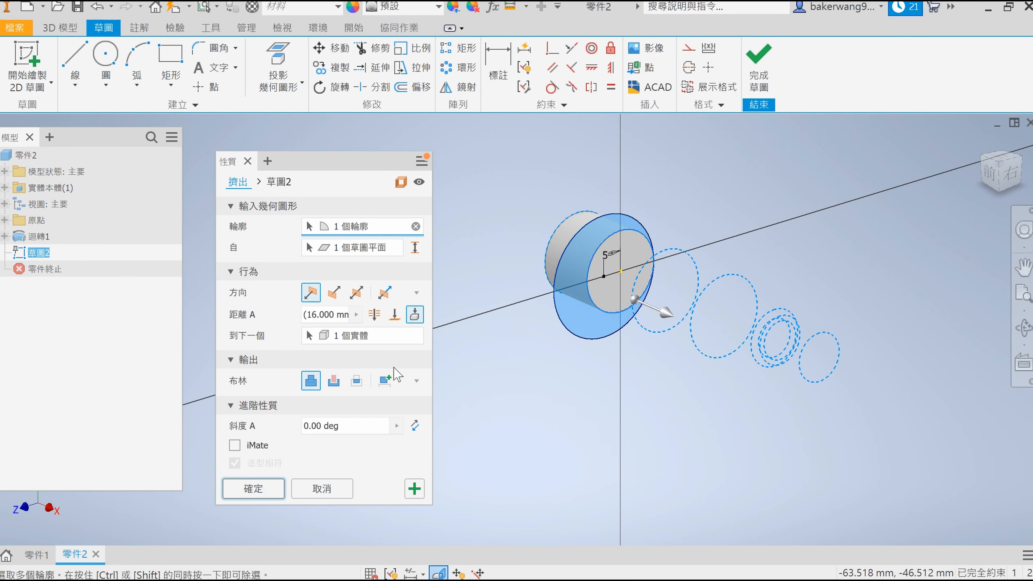
{"action": "left_click", "coordinate": [254, 488]}
{"action": "left_click", "coordinate": [348, 128]}
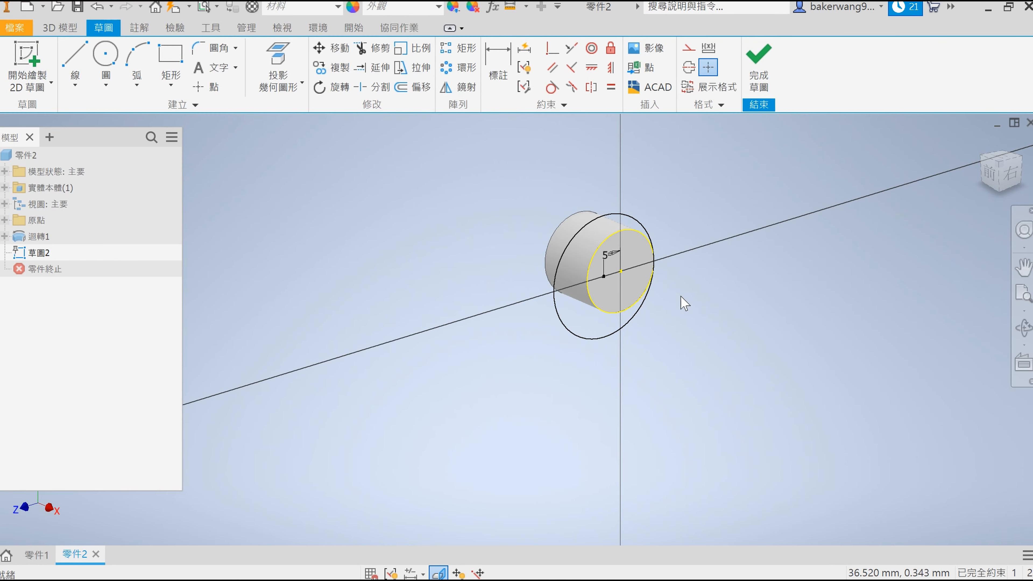
Step: Finish the sketch and try to extrude both areas of the eccentric circle up to the next body face
{"action": "key", "text": "e"}
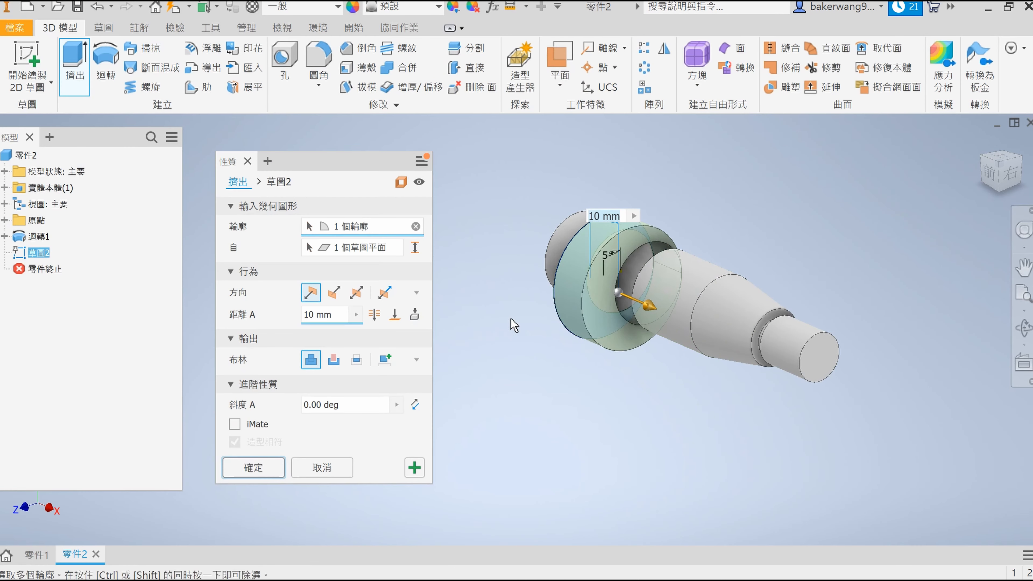
{"action": "left_click", "coordinate": [628, 285]}
{"action": "left_click", "coordinate": [415, 315]}
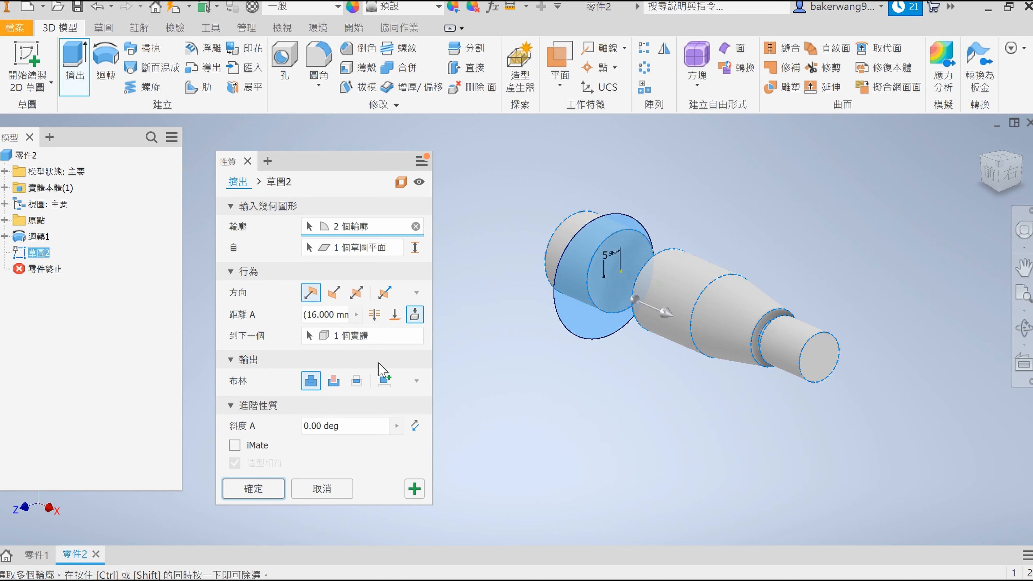
{"action": "left_click", "coordinate": [395, 314]}
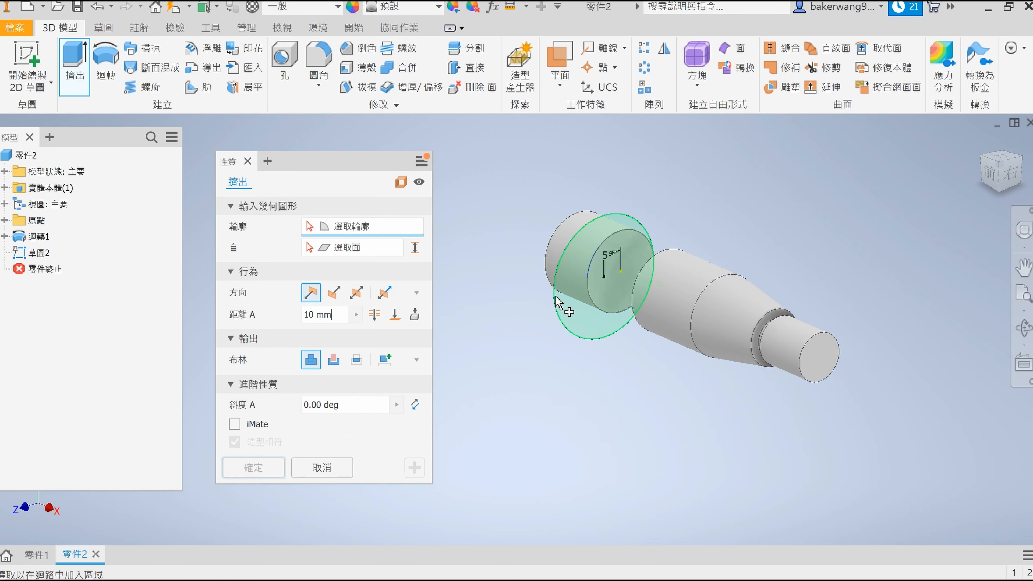
Step: Extrude both areas of the eccentric circle 16 mm across the gap, joined to the shaft
{"action": "left_click", "coordinate": [340, 313]}
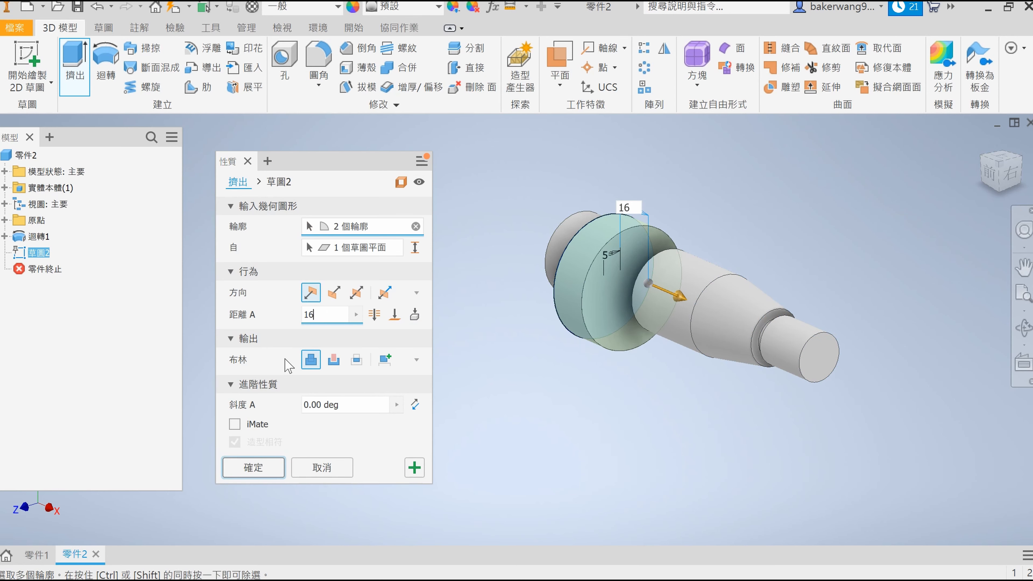
{"action": "left_click", "coordinate": [260, 470]}
Step: Add a thread to the small cylindrical section at the tapered end of the shaft
{"action": "scroll", "coordinate": [569, 433], "scroll_direction": "up", "scroll_amount": 3}
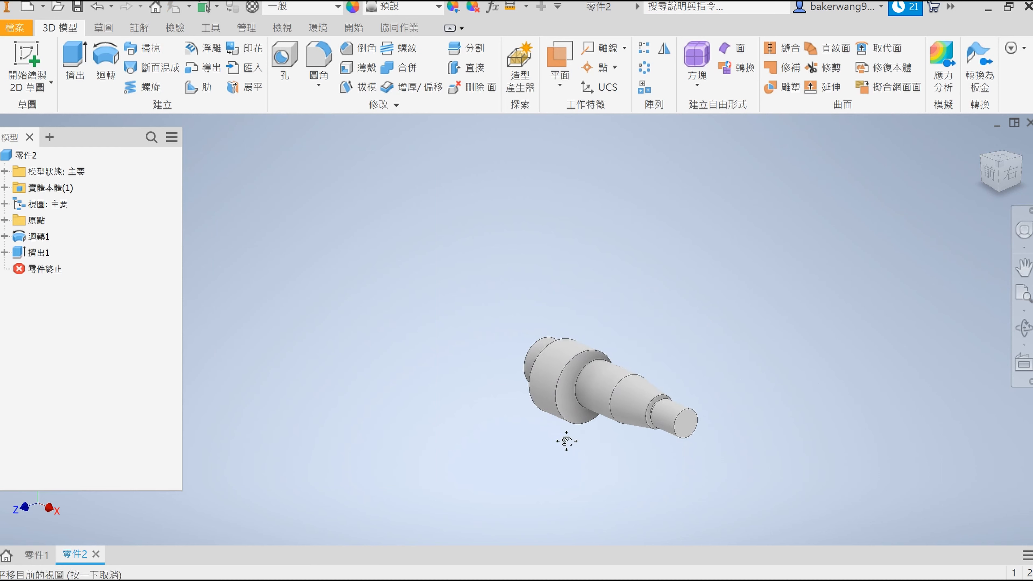
{"action": "left_click", "coordinate": [388, 49]}
{"action": "left_click", "coordinate": [677, 403]}
{"action": "left_click", "coordinate": [256, 472]}
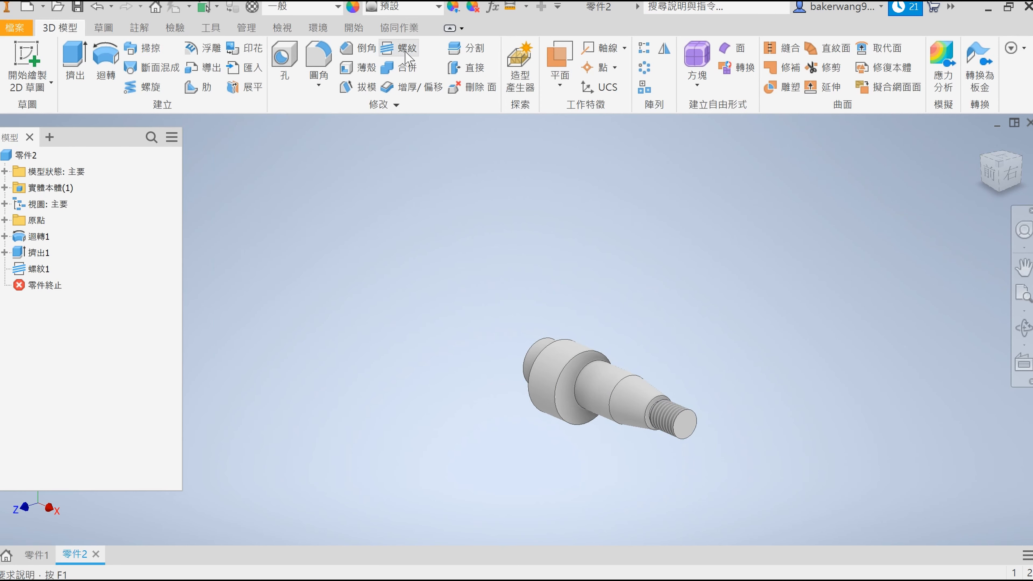
Step: Chamfer the outer edges at both ends of the shaft
{"action": "left_click", "coordinate": [358, 48]}
{"action": "left_click", "coordinate": [537, 349]}
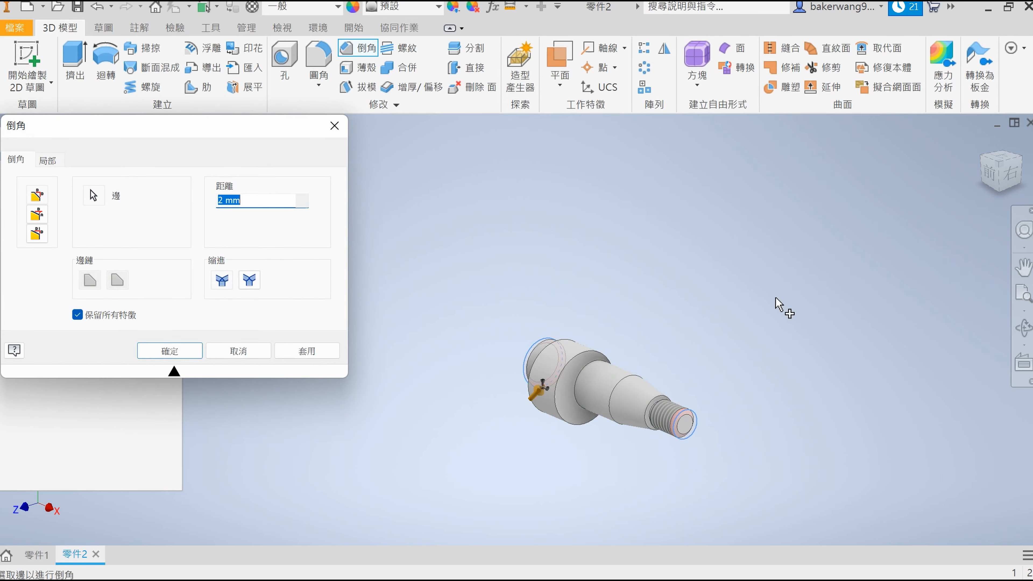
{"action": "left_click", "coordinate": [169, 351]}
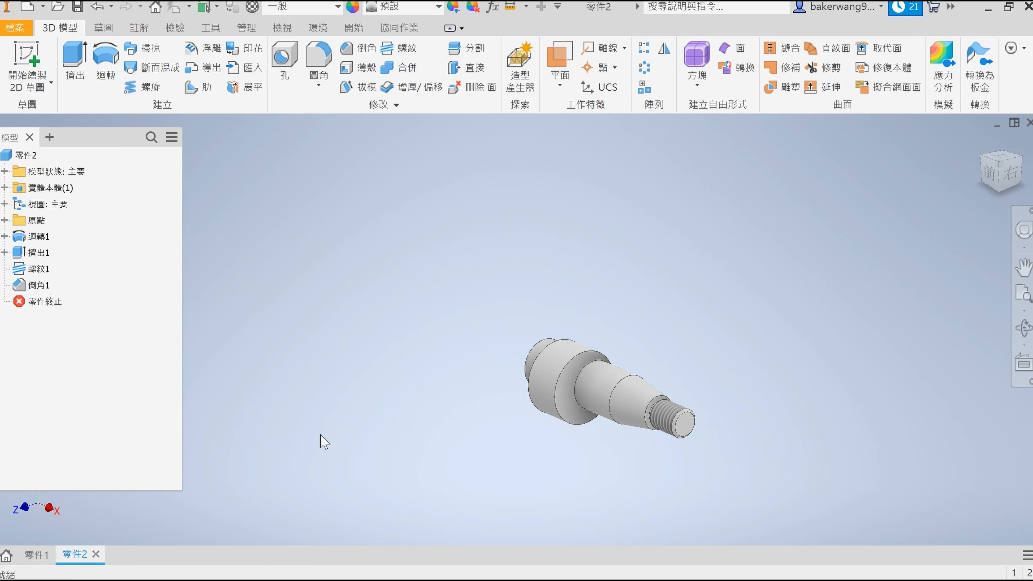
Step: Fillet the two bottom edges of the relief groove beside the thread with a 0.5 mm radius
{"action": "scroll", "coordinate": [541, 528], "scroll_direction": "up", "scroll_amount": 5}
{"action": "scroll", "coordinate": [422, 436], "scroll_direction": "up", "scroll_amount": 3}
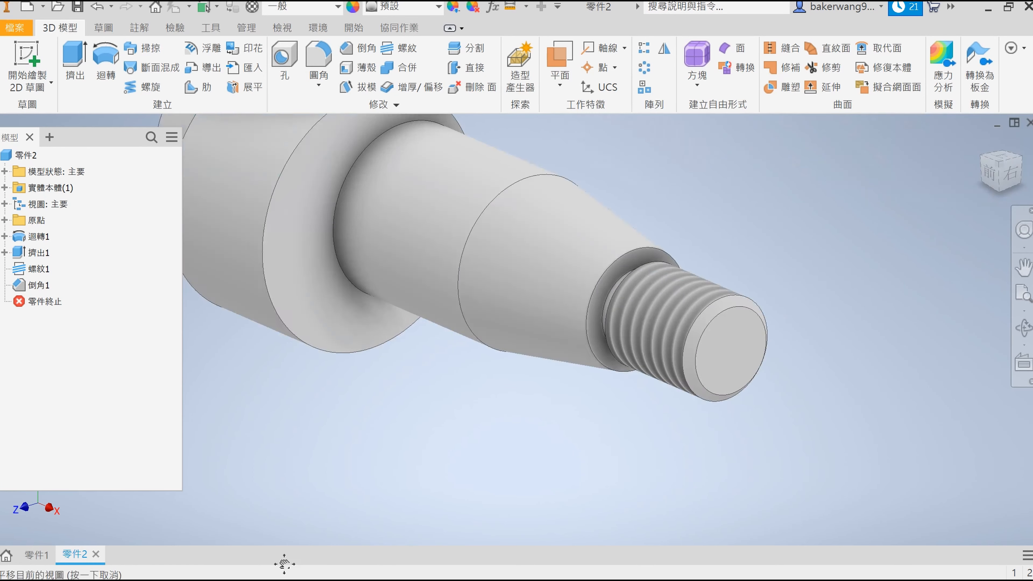
{"action": "scroll", "coordinate": [468, 420], "scroll_direction": "up", "scroll_amount": 3}
{"action": "key", "text": "f"}
{"action": "left_click", "coordinate": [500, 379]}
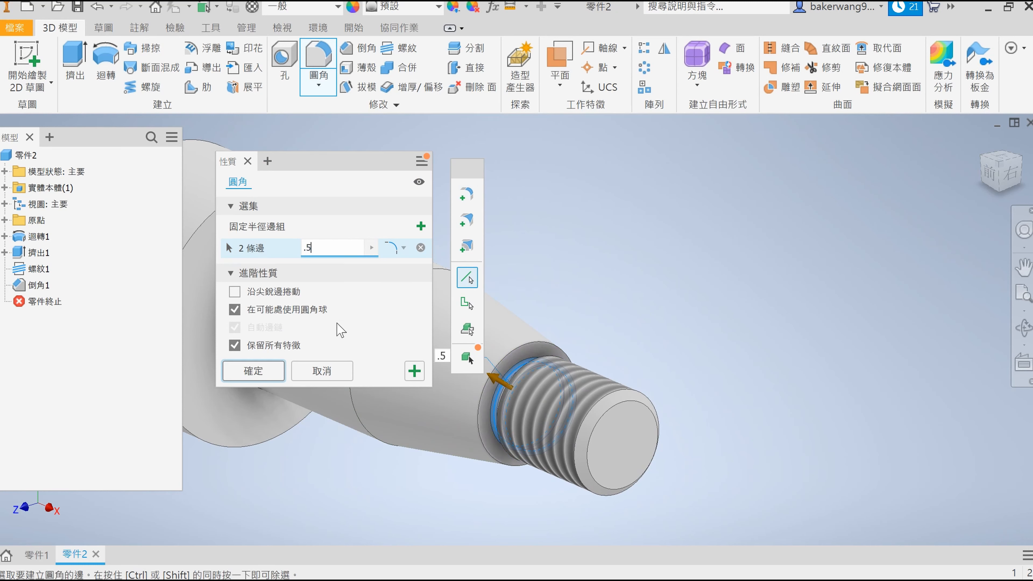
{"action": "left_click", "coordinate": [256, 368]}
Step: Start a sketch on the XZ plane and slice the model's display at the sketch plane
{"action": "key", "text": "F6"}
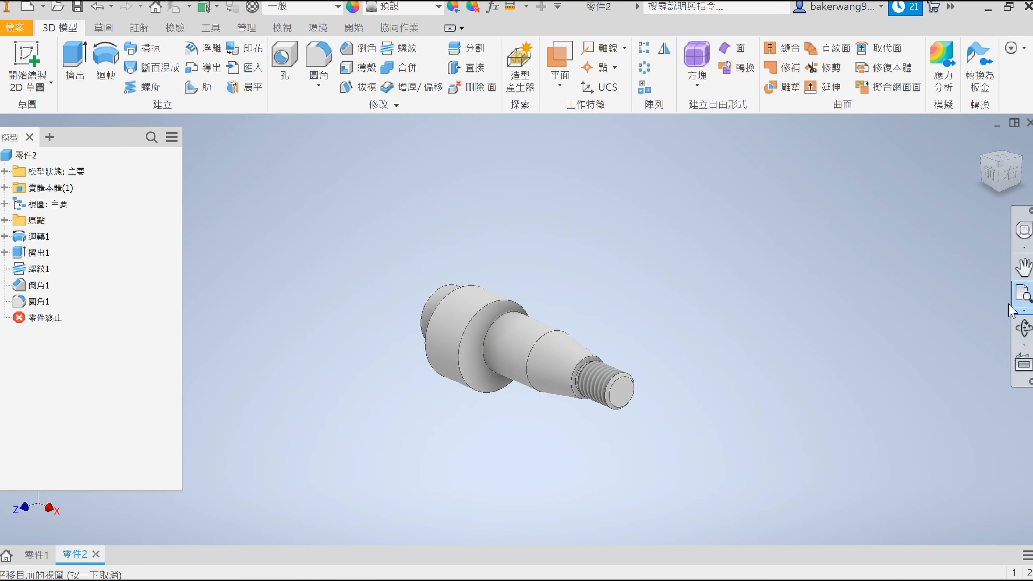
{"action": "key", "text": "s"}
{"action": "left_click", "coordinate": [5, 220]}
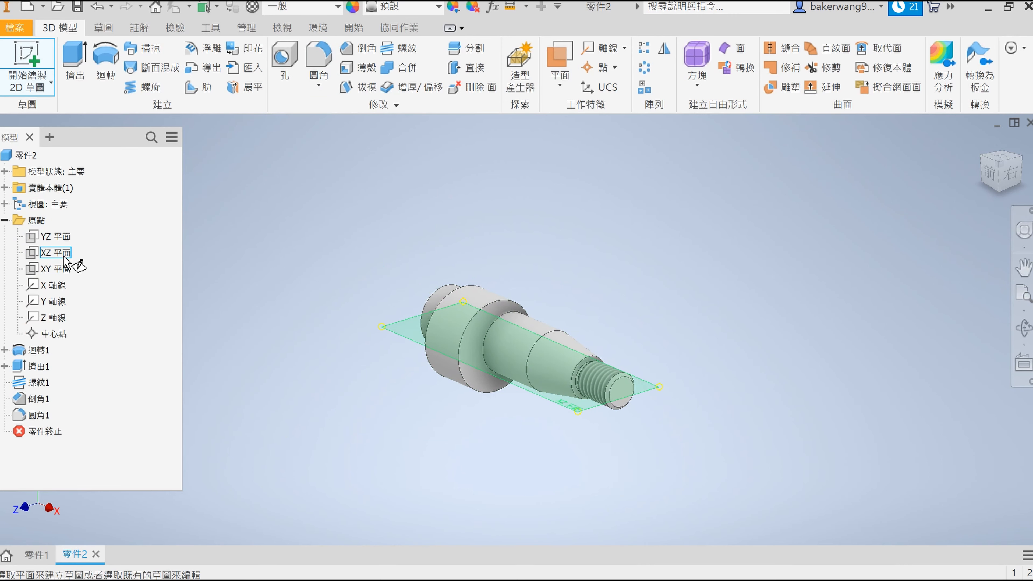
{"action": "left_click", "coordinate": [56, 252]}
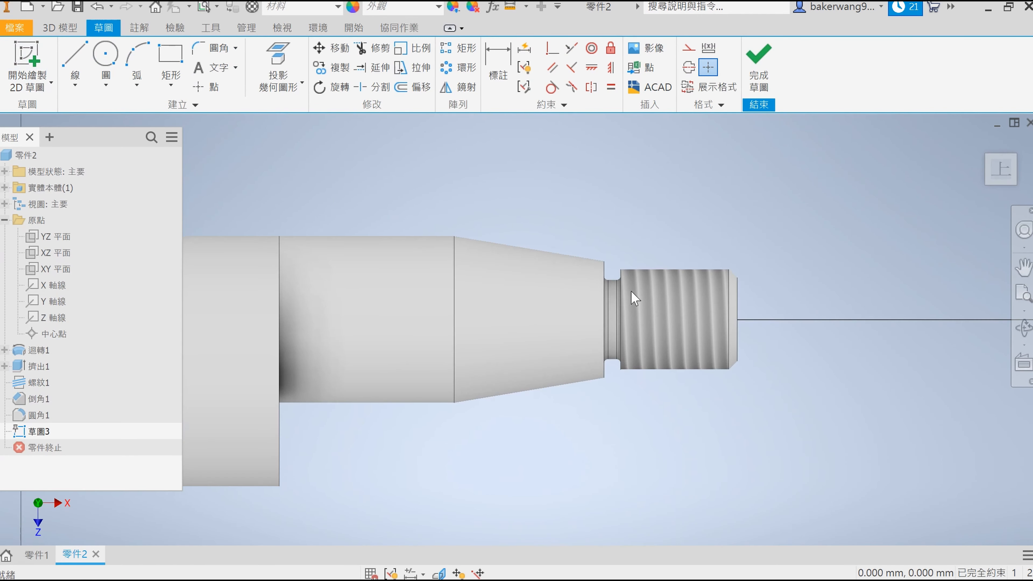
{"action": "key", "text": "F7"}
Step: Draw a slanted line across the upper taper edge and constrain it perpendicular to that edge
{"action": "key", "text": "l"}
{"action": "left_click", "coordinate": [543, 357]}
{"action": "left_click", "coordinate": [571, 68]}
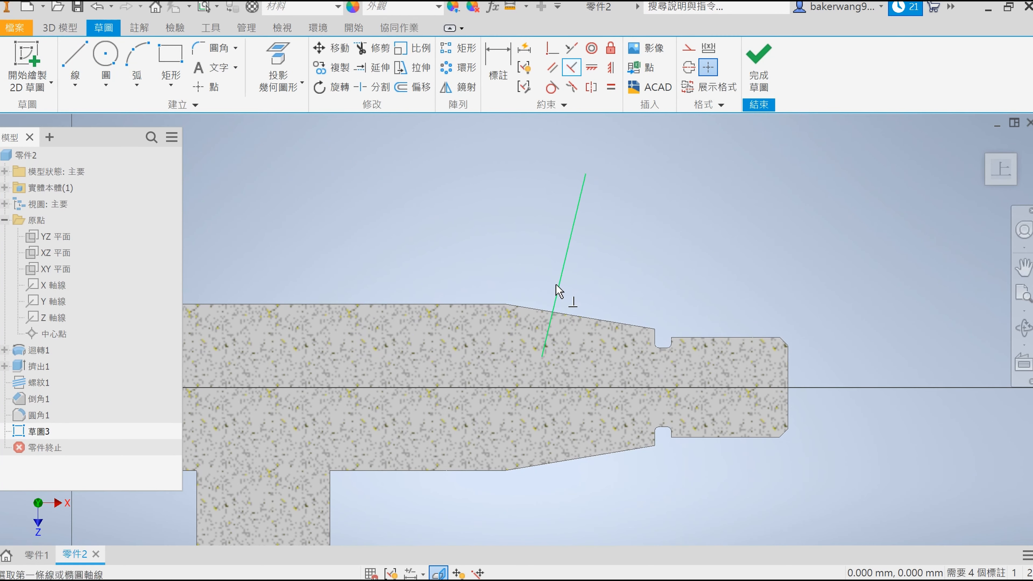
{"action": "left_click", "coordinate": [569, 316]}
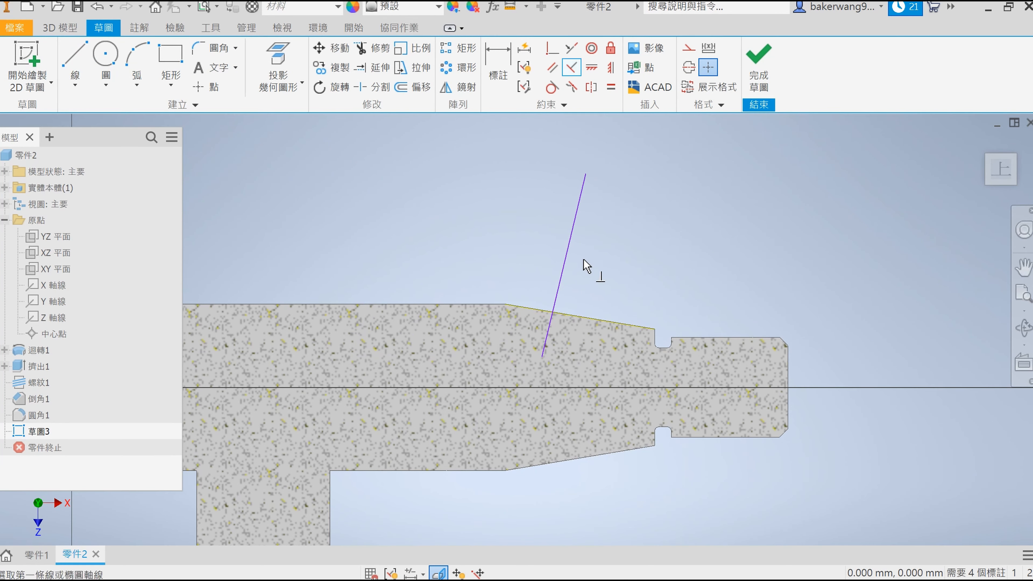
Step: Place a sketch point on the perpendicular line, a little above the taper edge
{"action": "key", "text": "d"}
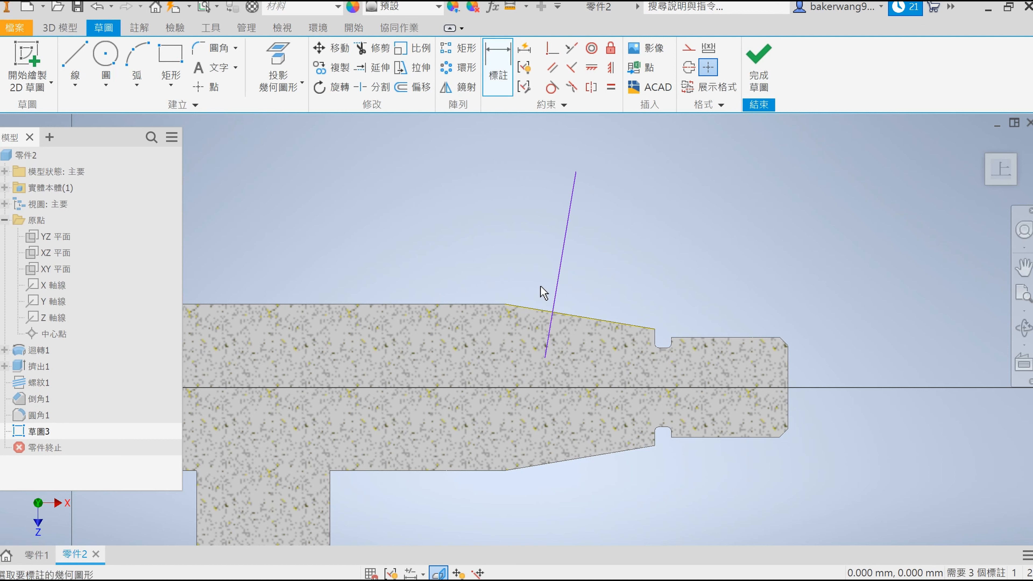
{"action": "left_click", "coordinate": [206, 87]}
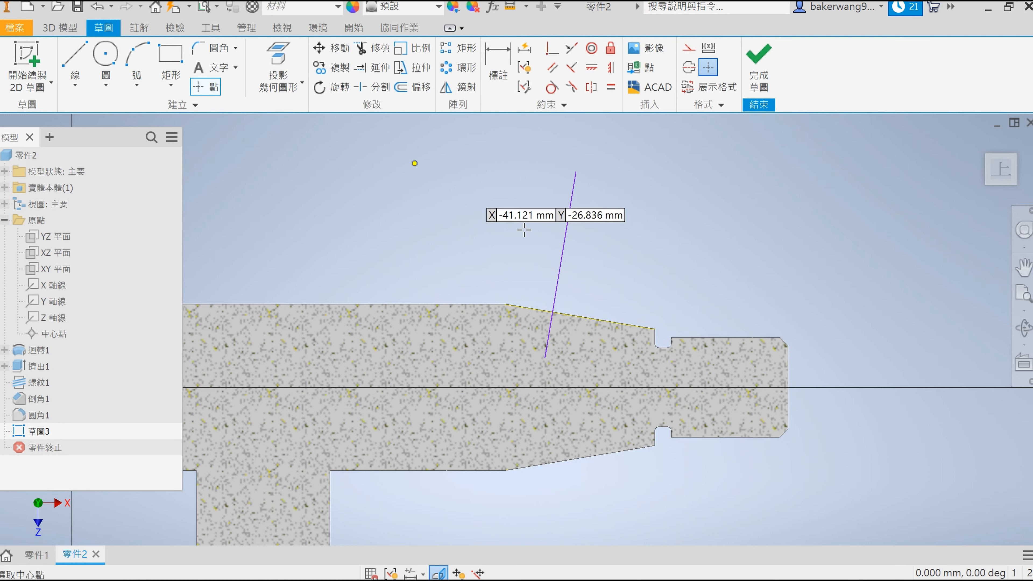
{"action": "left_click", "coordinate": [557, 278]}
Step: Dimension the sketch point 3 mm from the taper edge
{"action": "left_click", "coordinate": [498, 83]}
{"action": "left_click", "coordinate": [544, 310]}
{"action": "left_click", "coordinate": [558, 277]}
{"action": "left_click", "coordinate": [458, 267]}
{"action": "type", "text": "3"}
{"action": "key", "text": "Return"}
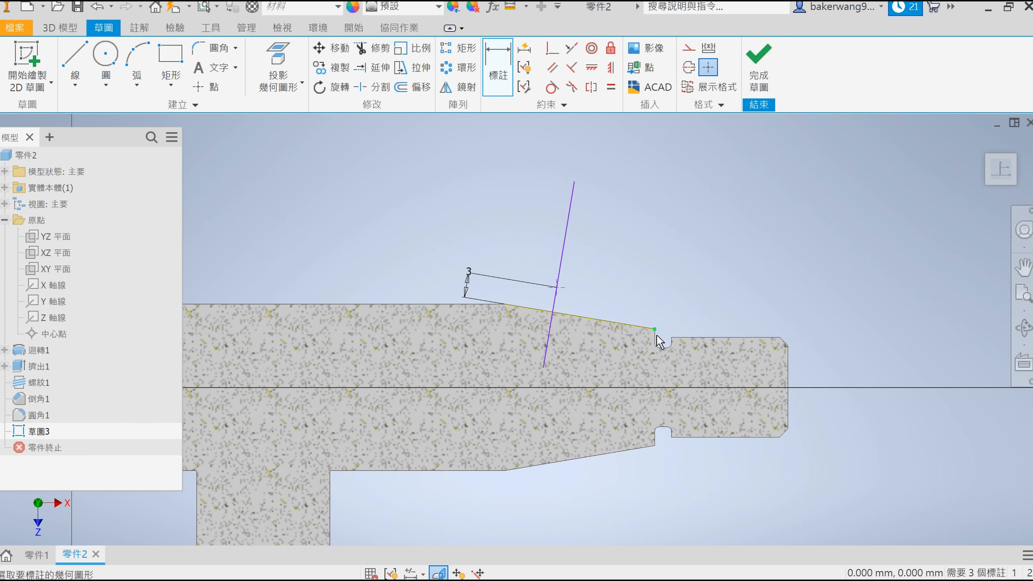
Step: Dimension the sketch point 8 mm horizontally from the taper's small end
{"action": "left_click", "coordinate": [590, 160]}
{"action": "type", "text": "8"}
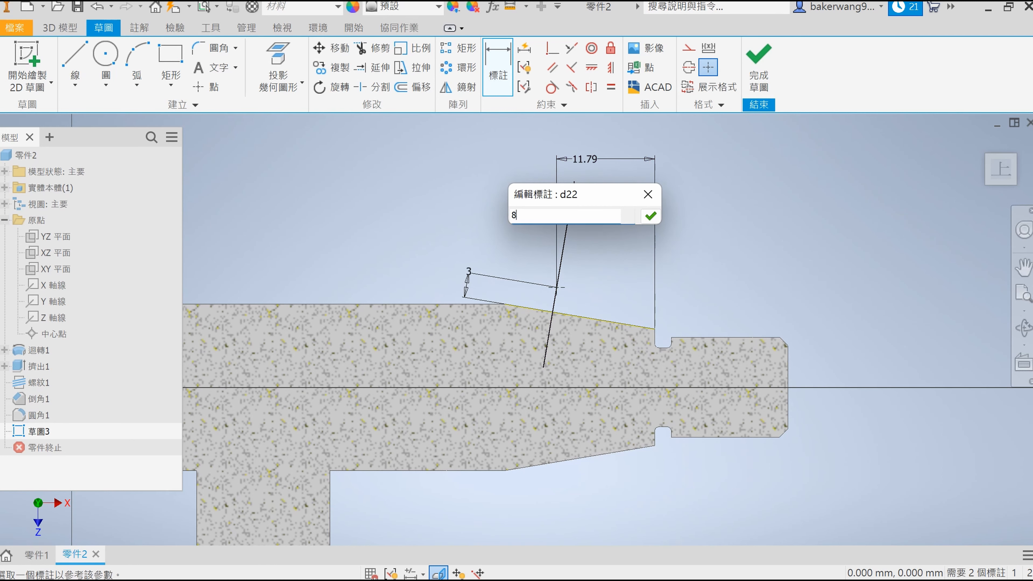
{"action": "key", "text": "Return"}
{"action": "key", "text": "Escape"}
Step: Convert the perpendicular line into construction geometry
{"action": "scroll", "coordinate": [644, 291], "scroll_direction": "up", "scroll_amount": 3}
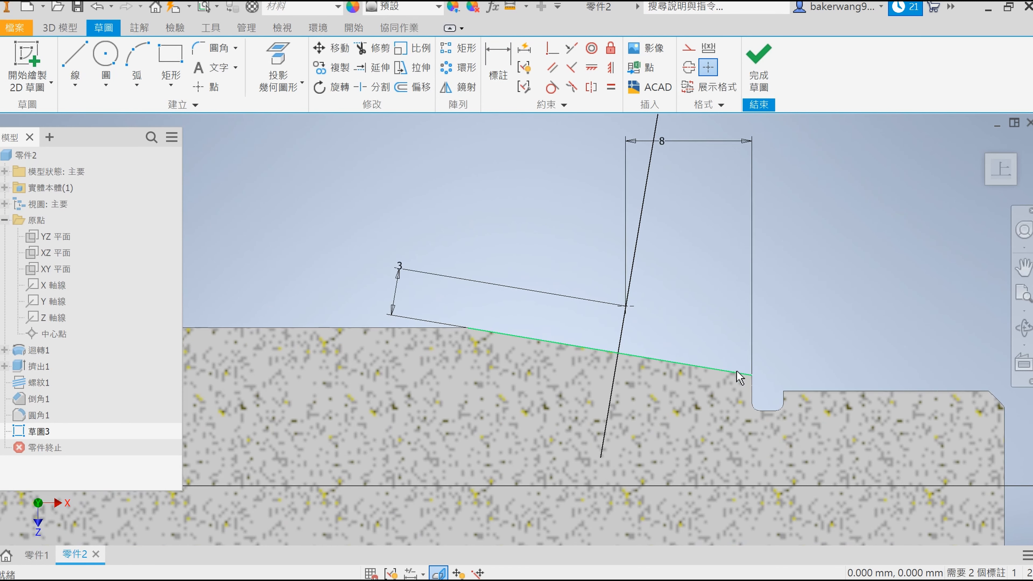
{"action": "key", "text": "ctrl+a"}
{"action": "right_click", "coordinate": [826, 264]}
{"action": "left_click", "coordinate": [868, 265]}
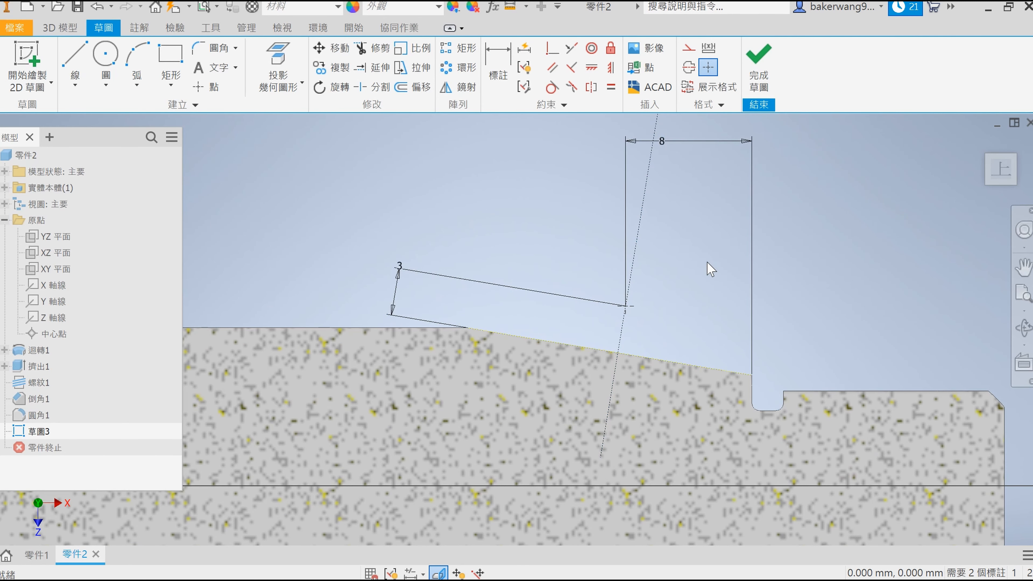
Step: Draw a circle 13 mm in diameter centred on the sketch point above the taper
{"action": "key", "text": "c"}
{"action": "left_click", "coordinate": [625, 306]}
{"action": "type", "text": "1"}
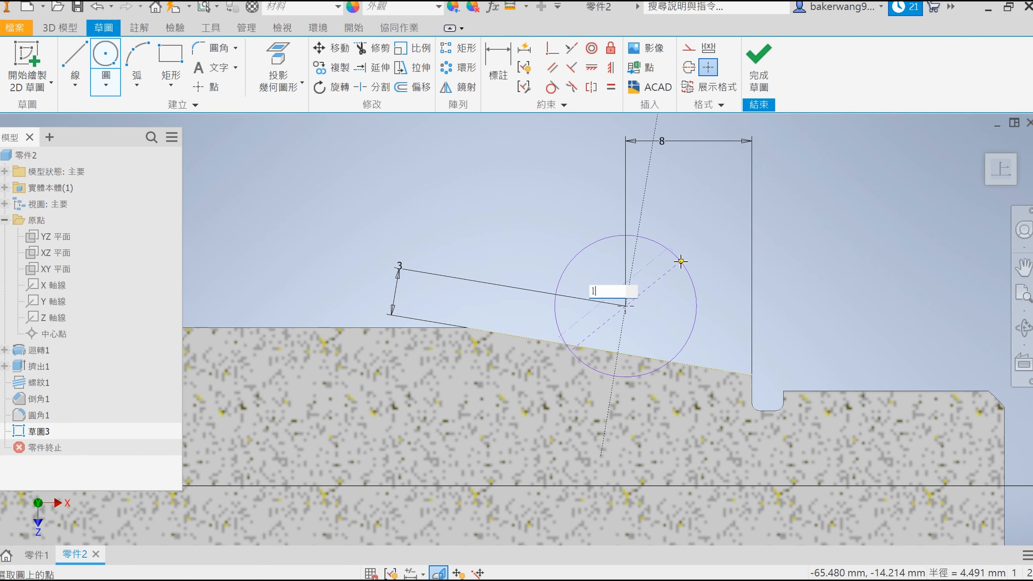
{"action": "type", "text": "3"}
{"action": "key", "text": "Return"}
{"action": "key", "text": "Escape"}
Step: Cut a keyway into the taper by extruding the 13 mm circle symmetrically with a 4 mm width, and inspect the slot
{"action": "key", "text": "e"}
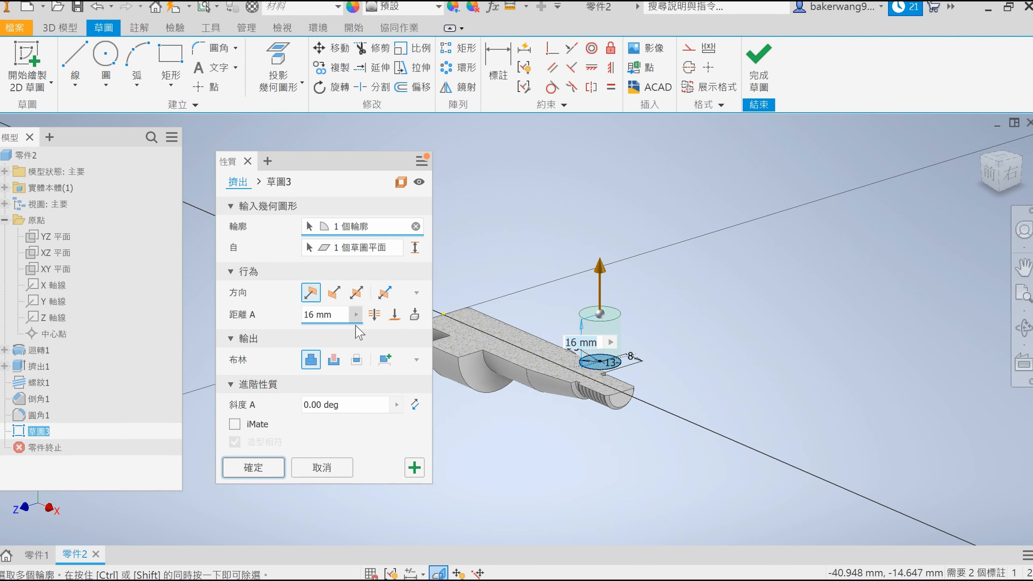
{"action": "left_click", "coordinate": [334, 359]}
{"action": "left_click_drag", "start_coordinate": [338, 315], "coordinate": [183, 318]}
{"action": "type", "text": "4"}
{"action": "left_click", "coordinate": [356, 292]}
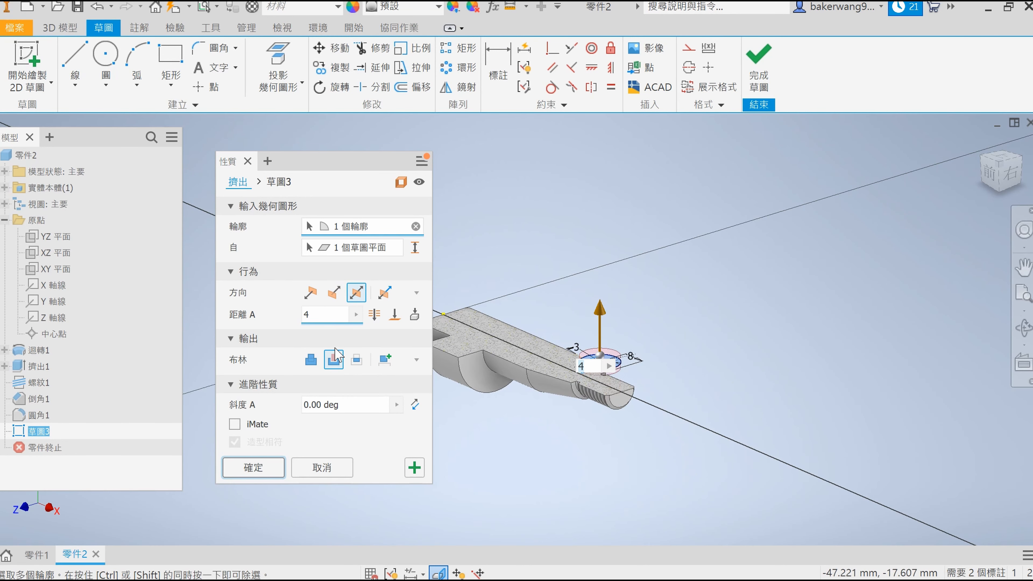
{"action": "left_click", "coordinate": [256, 467]}
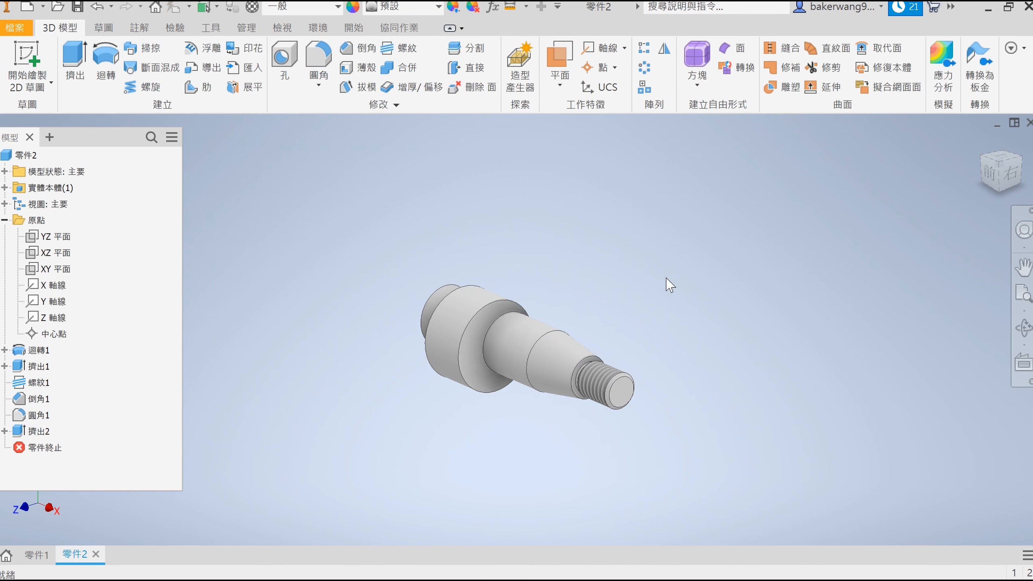
{"action": "left_click", "coordinate": [1023, 328]}
{"action": "left_click_drag", "start_coordinate": [586, 317], "coordinate": [545, 326]}
{"action": "key", "text": "Escape"}
{"action": "middle_click_drag", "start_coordinate": [545, 326], "coordinate": [486, 233]}
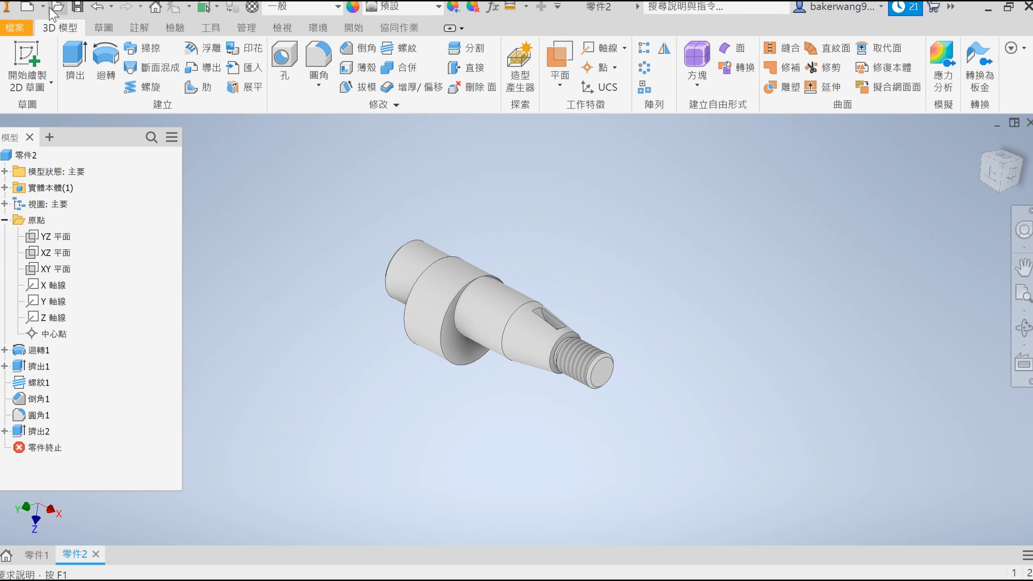
Step: Create a new part file for the third component
{"action": "left_click", "coordinate": [28, 7]}
{"action": "left_click", "coordinate": [514, 515]}
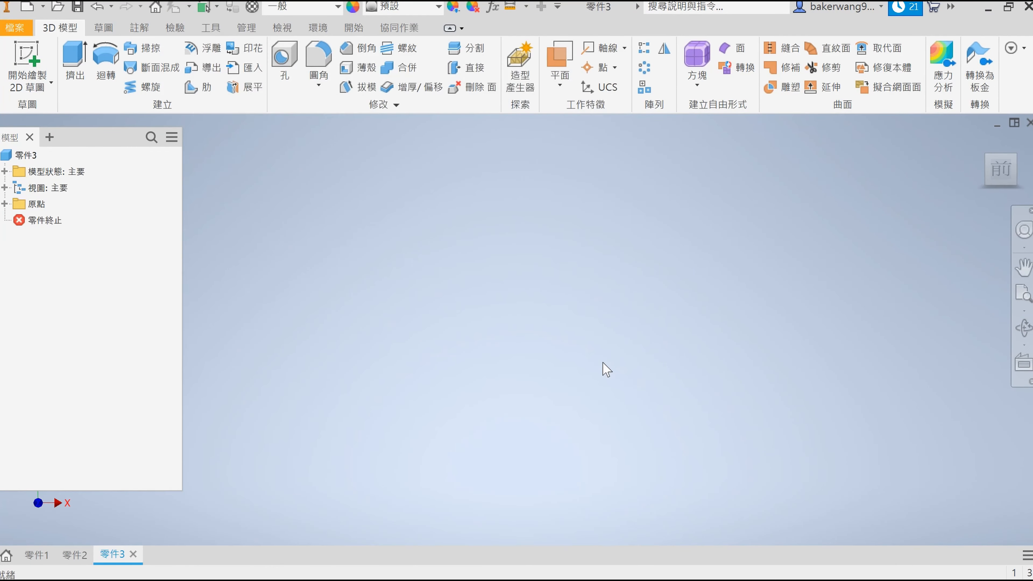
Step: Start a sketch on an origin plane of the new third part
{"action": "key", "text": "s"}
{"action": "left_click", "coordinate": [455, 213]}
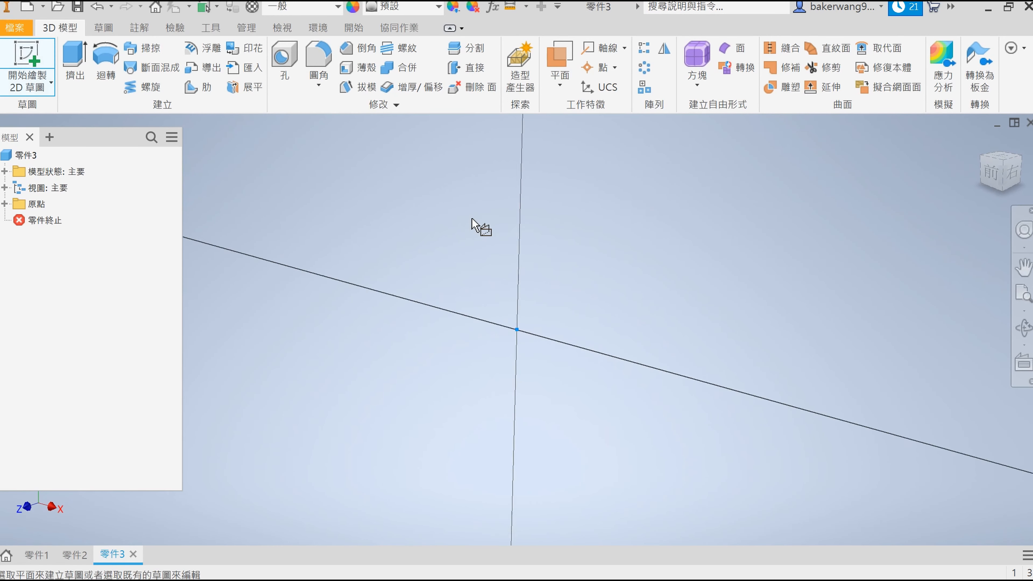
{"action": "left_click", "coordinate": [170, 85]}
{"action": "left_click", "coordinate": [196, 116]}
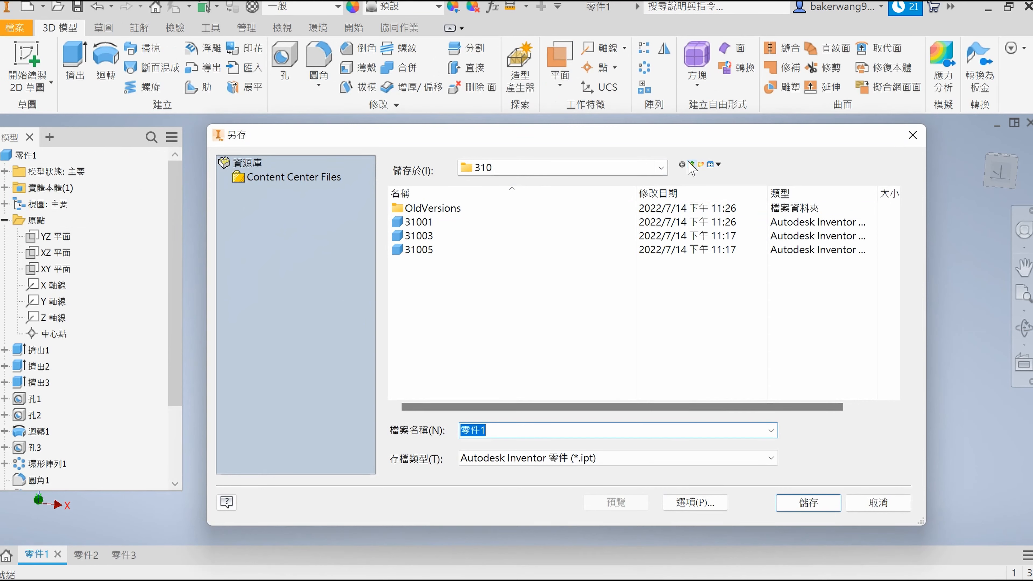
Step: While saving the first part, go up from folder 310 to its parent folder, and create and open a new folder there
{"action": "left_click", "coordinate": [690, 164]}
{"action": "left_click", "coordinate": [690, 165]}
{"action": "scroll", "coordinate": [466, 403], "scroll_direction": "right", "scroll_amount": 3}
{"action": "scroll", "coordinate": [466, 405], "scroll_direction": "left", "scroll_amount": 3}
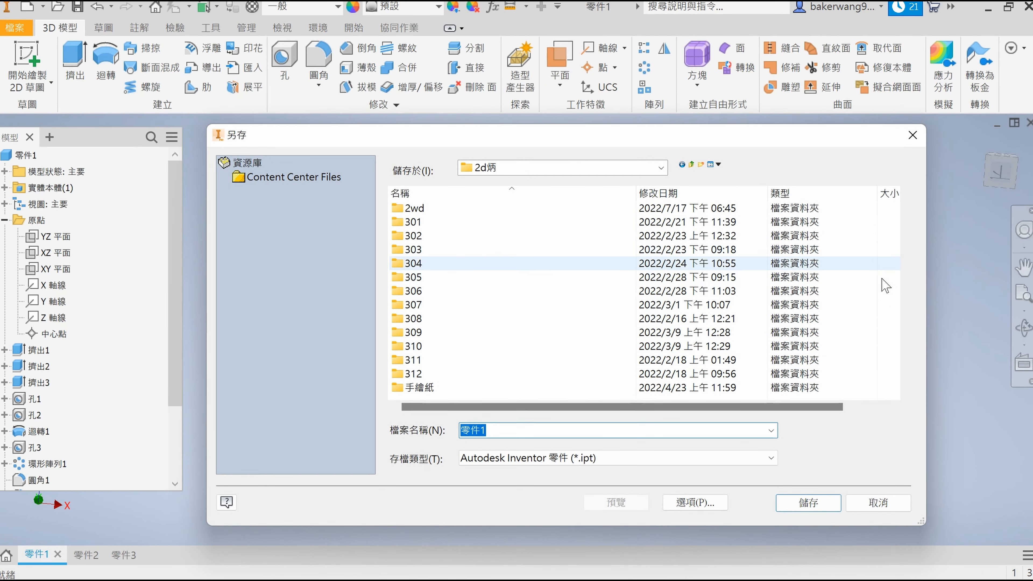
{"action": "left_click_drag", "start_coordinate": [847, 527], "coordinate": [837, 561]}
{"action": "right_click", "coordinate": [618, 405]}
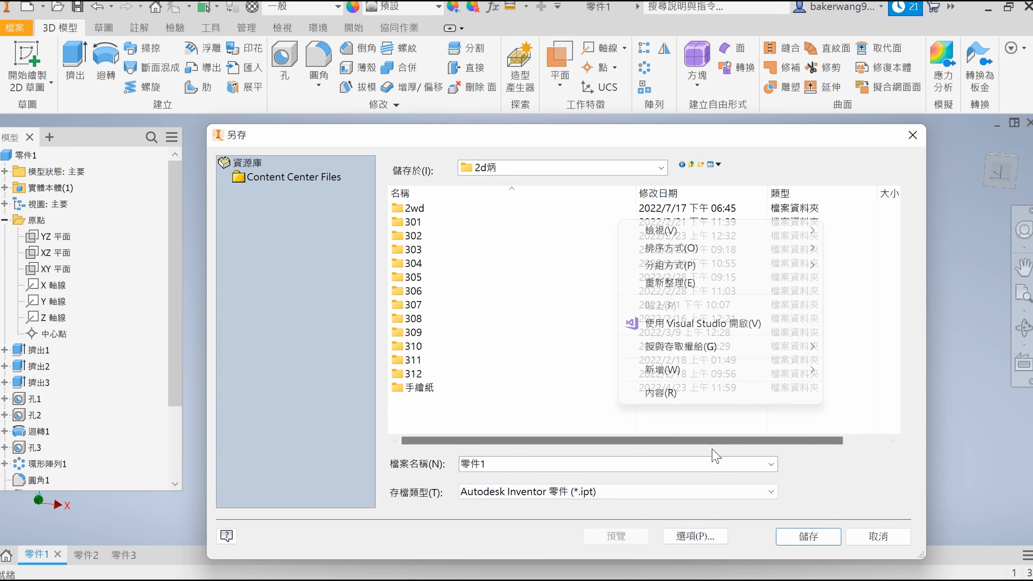
{"action": "mouse_move", "coordinate": [669, 370]}
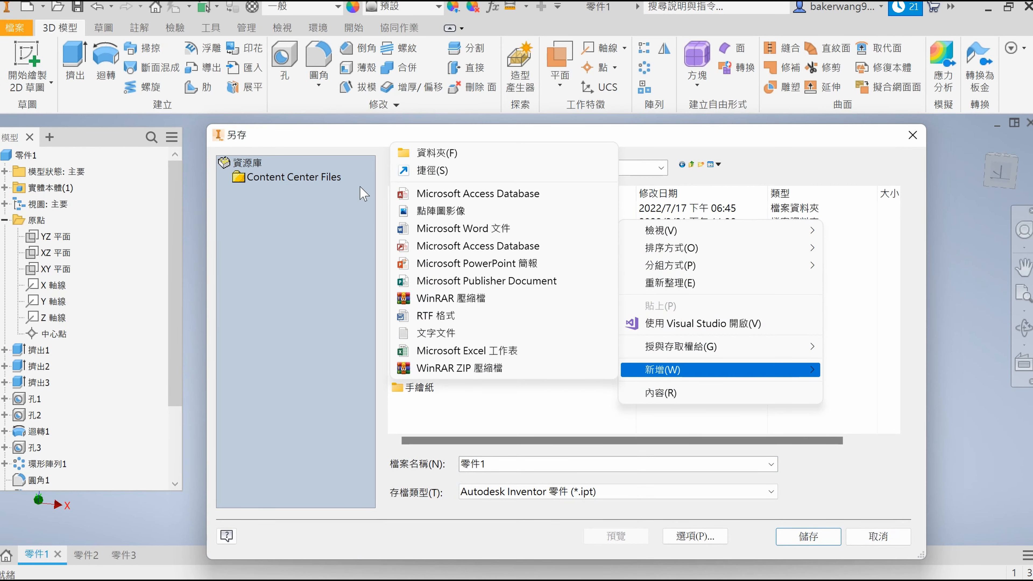
{"action": "left_click", "coordinate": [445, 153]}
{"action": "left_click", "coordinate": [477, 404]}
{"action": "double_click", "coordinate": [474, 402]}
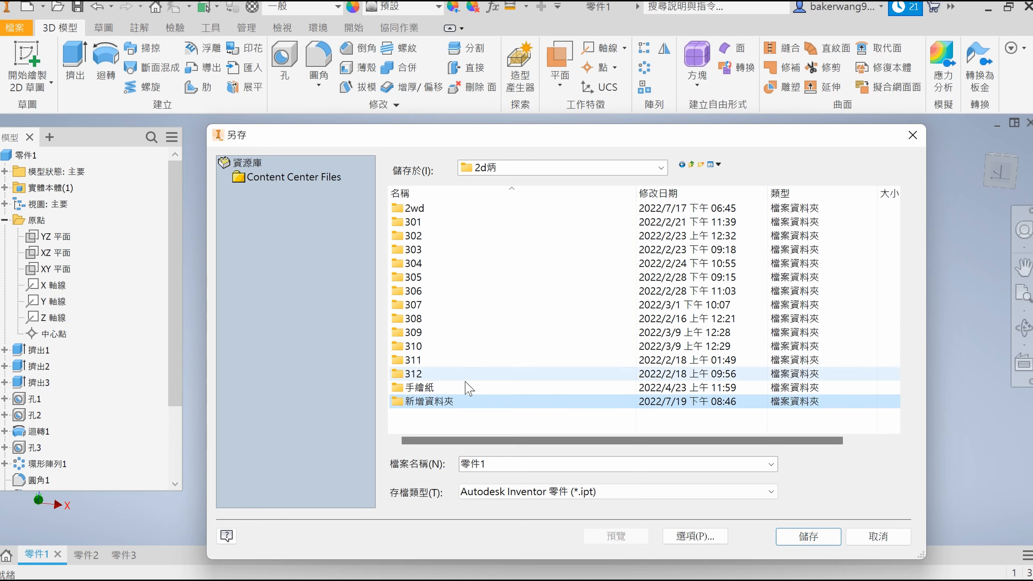
Step: Create a subfolder named 301 in the new folder and save the first part in it as 30101
{"action": "right_click", "coordinate": [453, 261]}
{"action": "mouse_move", "coordinate": [508, 421]}
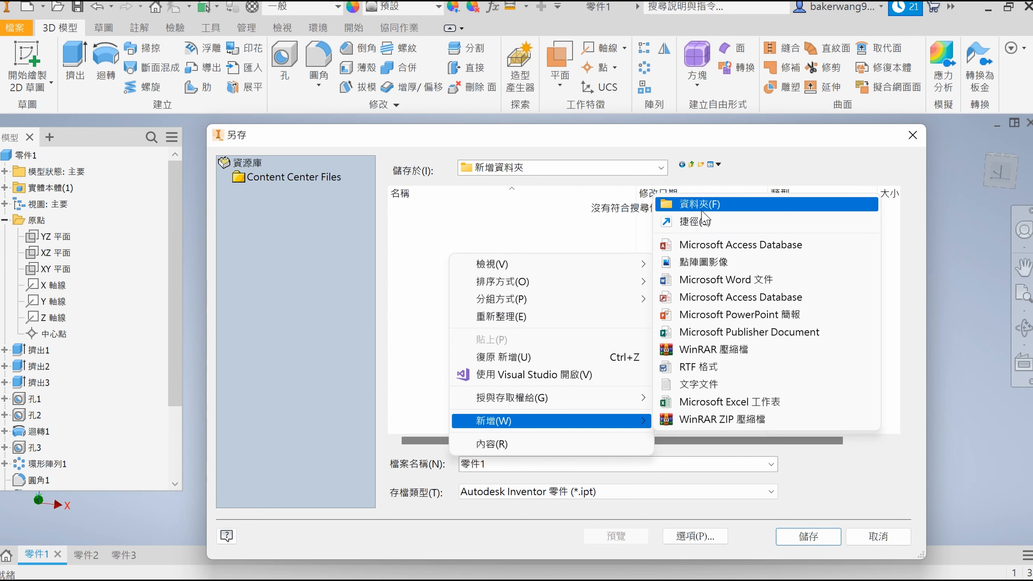
{"action": "left_click", "coordinate": [702, 212]}
{"action": "type", "text": "301"}
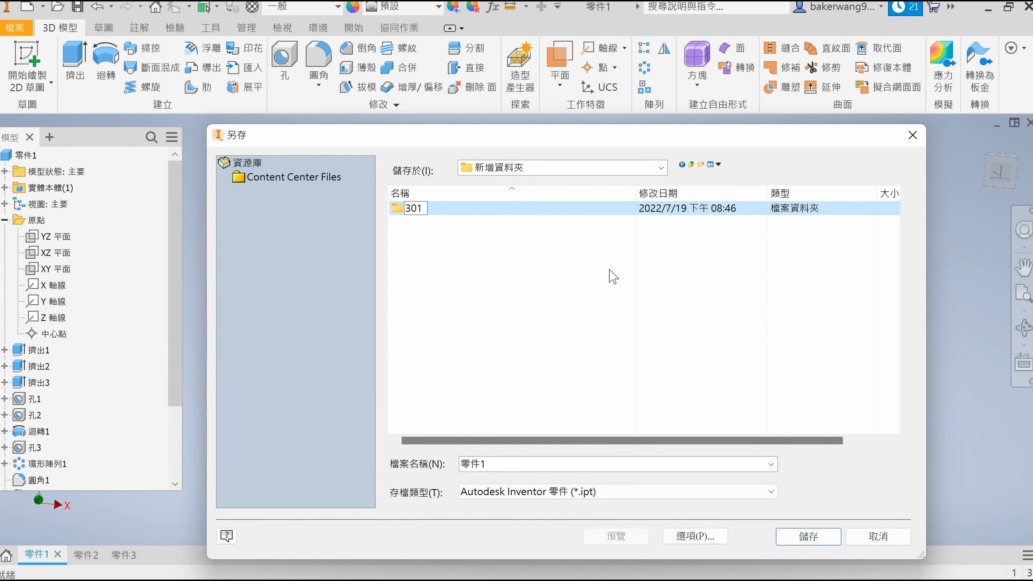
{"action": "double_click", "coordinate": [551, 208]}
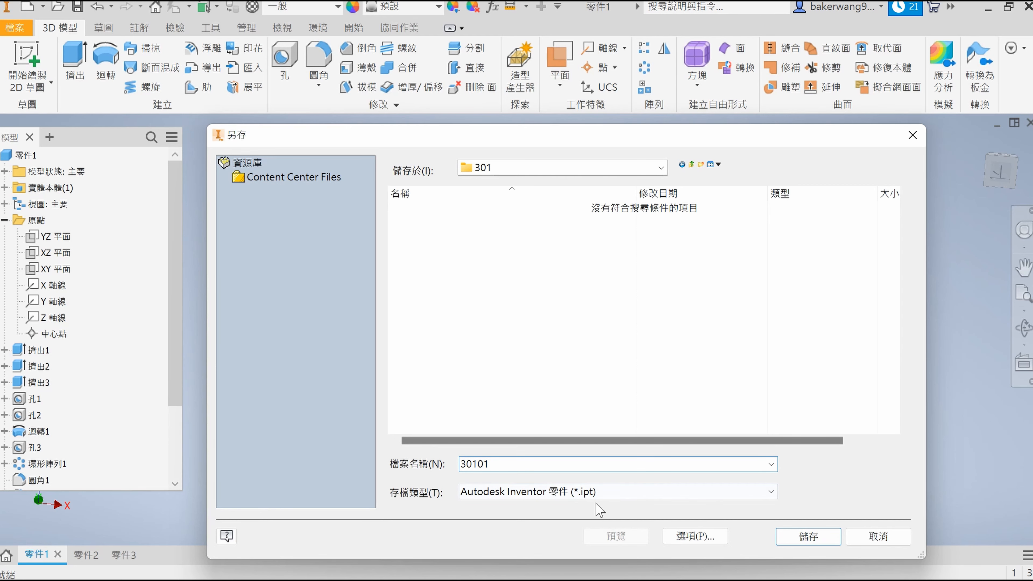
{"action": "left_click", "coordinate": [801, 529]}
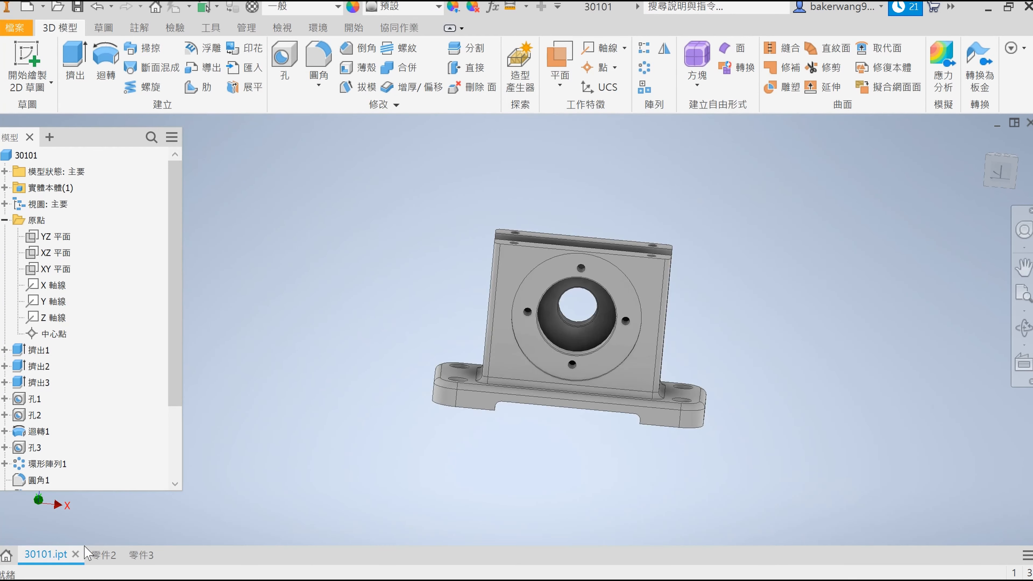
Step: Switch to the shaft part and save it in folder 301 as 30106
{"action": "left_click", "coordinate": [93, 554]}
{"action": "key", "text": "ctrl+s"}
{"action": "type", "text": "3"}
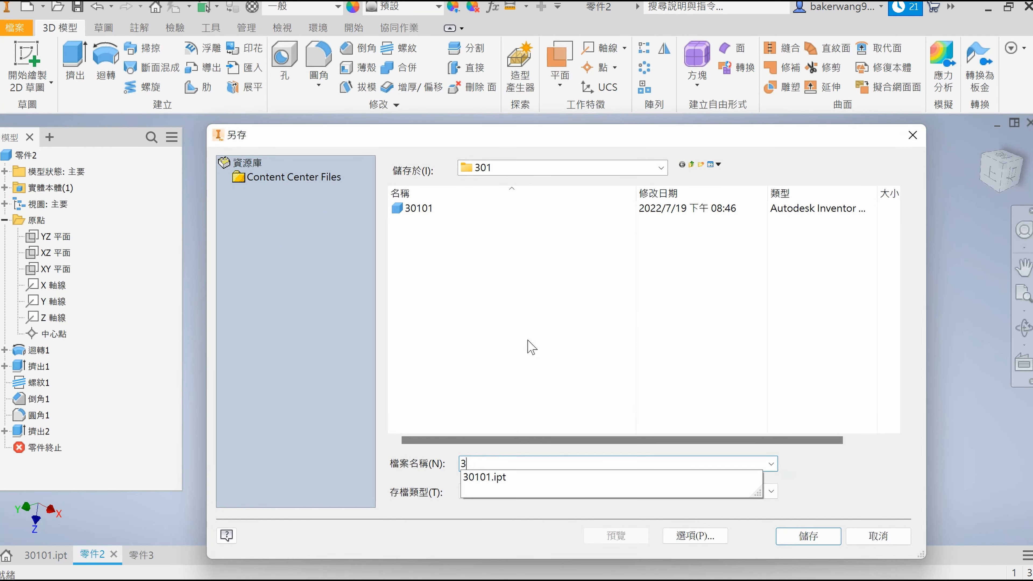
{"action": "type", "text": "0106"}
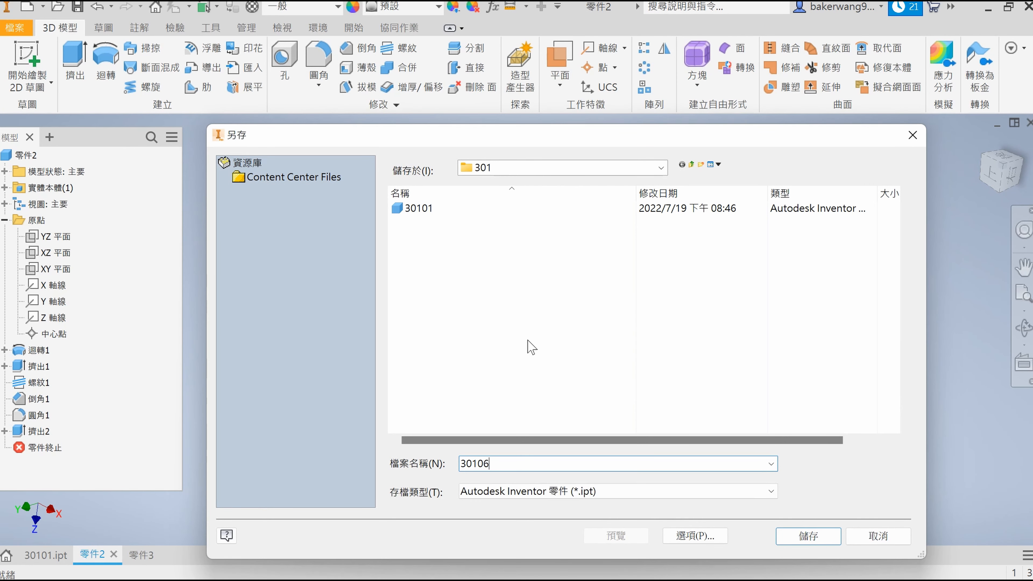
{"action": "left_click", "coordinate": [784, 538]}
Step: Save the grooved block part in folder 301 as 30105
{"action": "key", "text": "ctrl+s"}
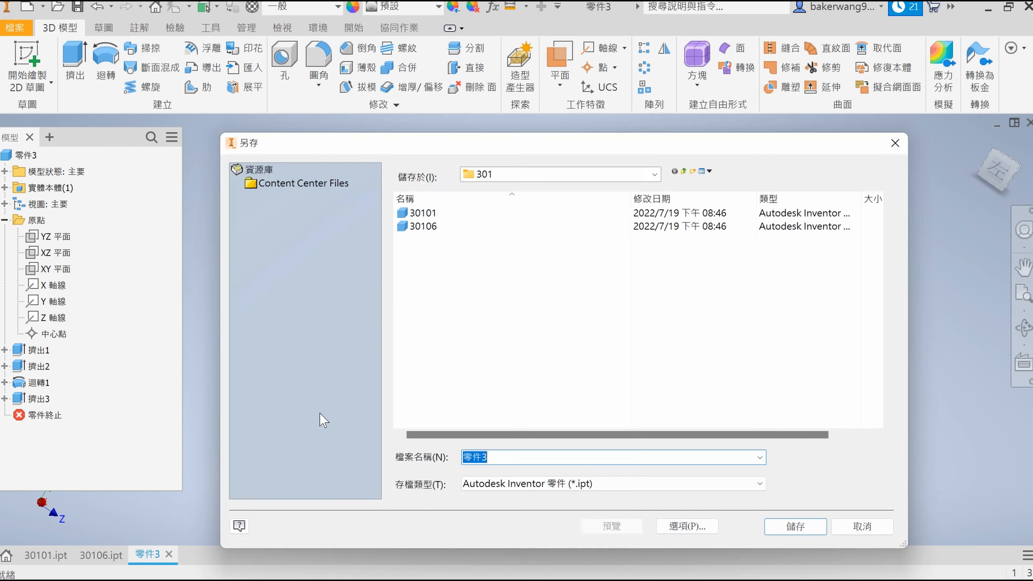
{"action": "type", "text": "3010"}
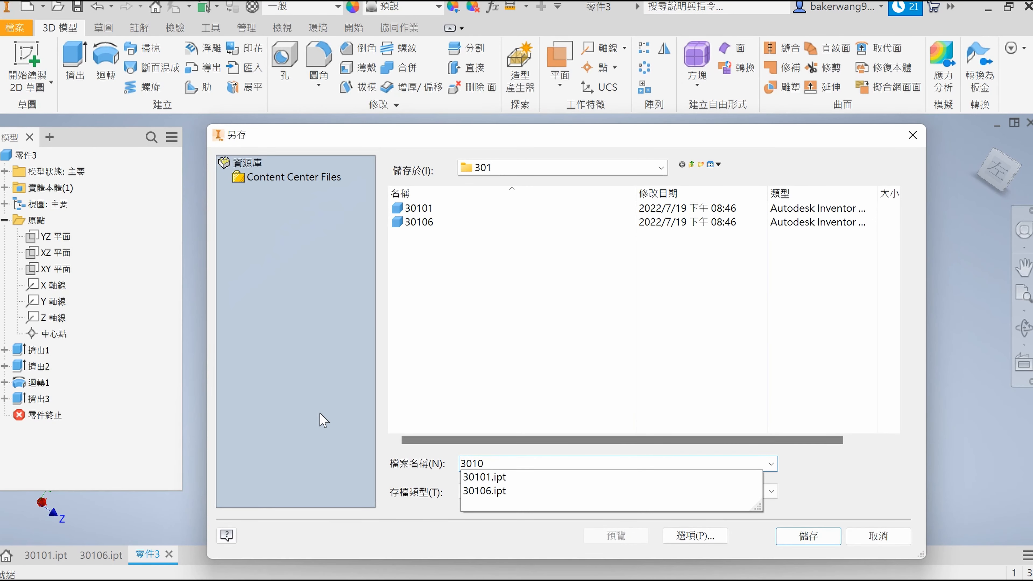
{"action": "type", "text": "5"}
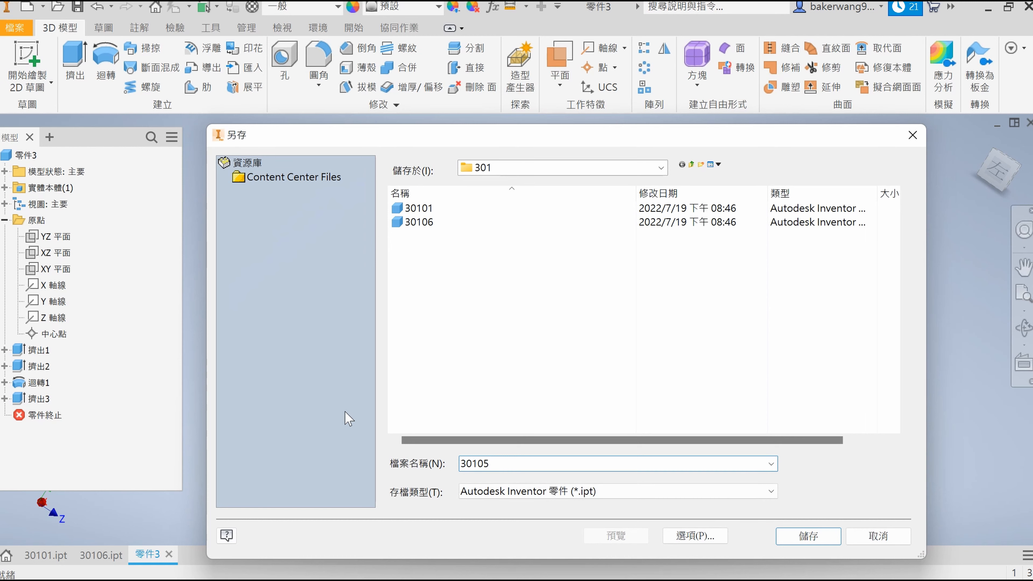
{"action": "left_click", "coordinate": [805, 535]}
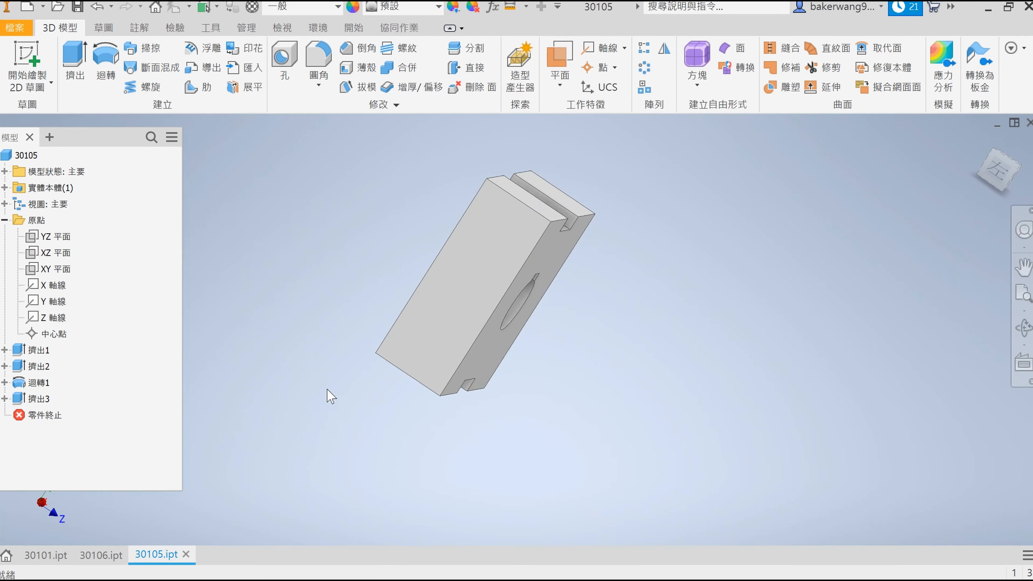
Step: Create a new drawing from the standard.dwg template and delete its default border and ISO title block from the sheet
{"action": "left_click", "coordinate": [27, 9]}
{"action": "left_click", "coordinate": [431, 240]}
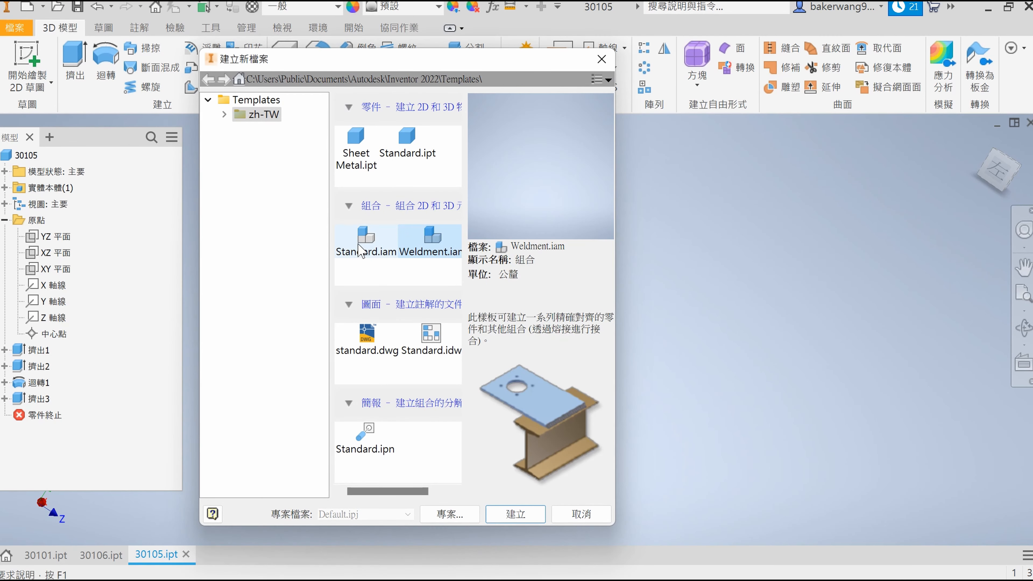
{"action": "left_click", "coordinate": [366, 338]}
{"action": "left_click", "coordinate": [513, 514]}
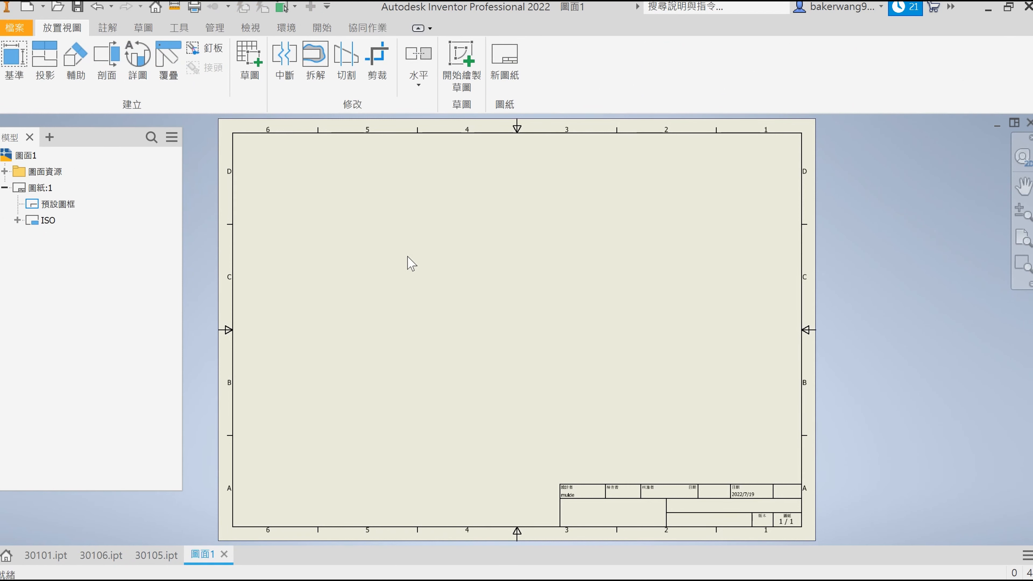
{"action": "left_click", "coordinate": [34, 206]}
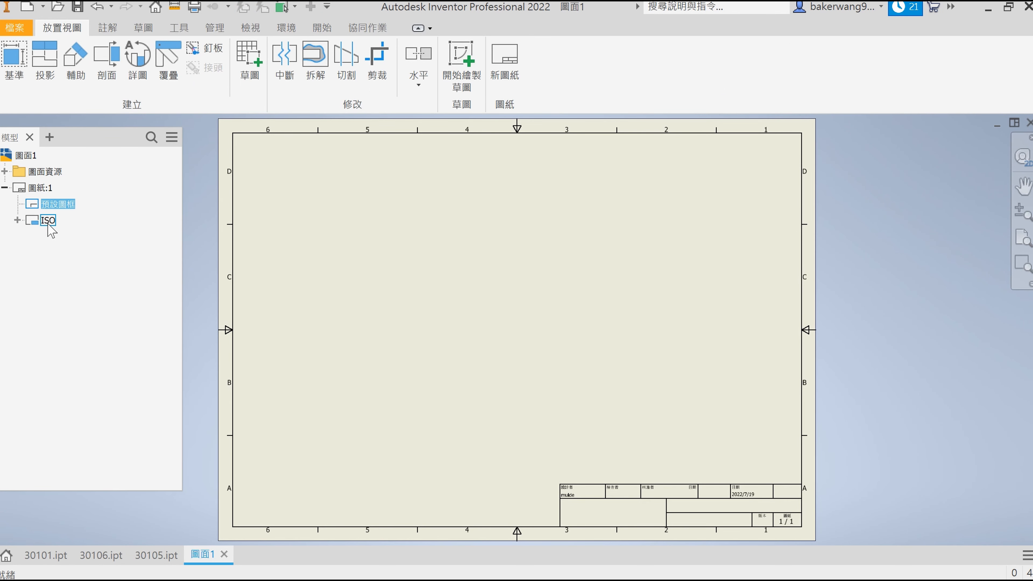
{"action": "key", "text": "Delete"}
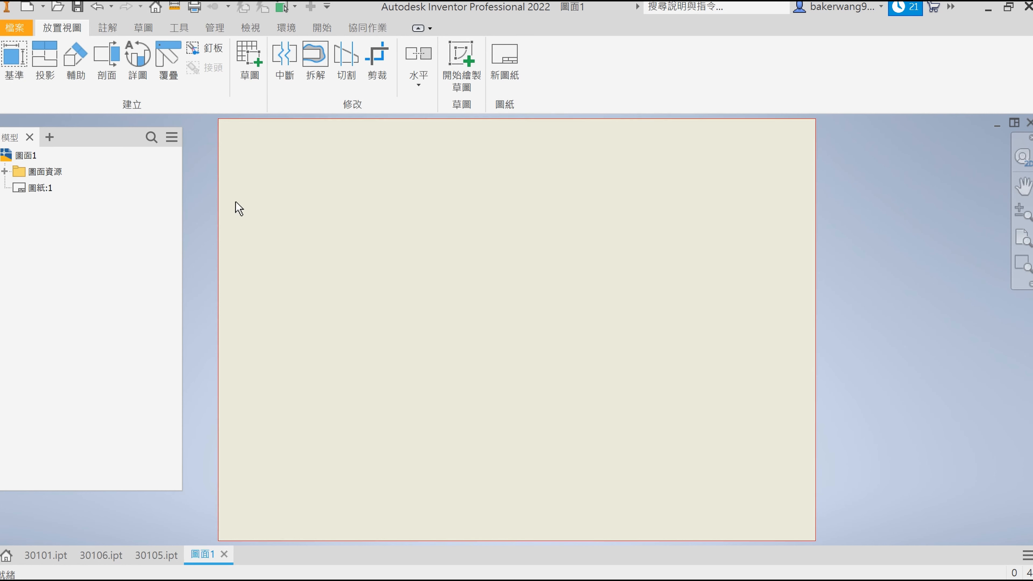
Step: Define a new zone border with 0 horizontal and 0 vertical zones, centre marks off and a left sheet margin of 25
{"action": "left_click", "coordinate": [5, 171]}
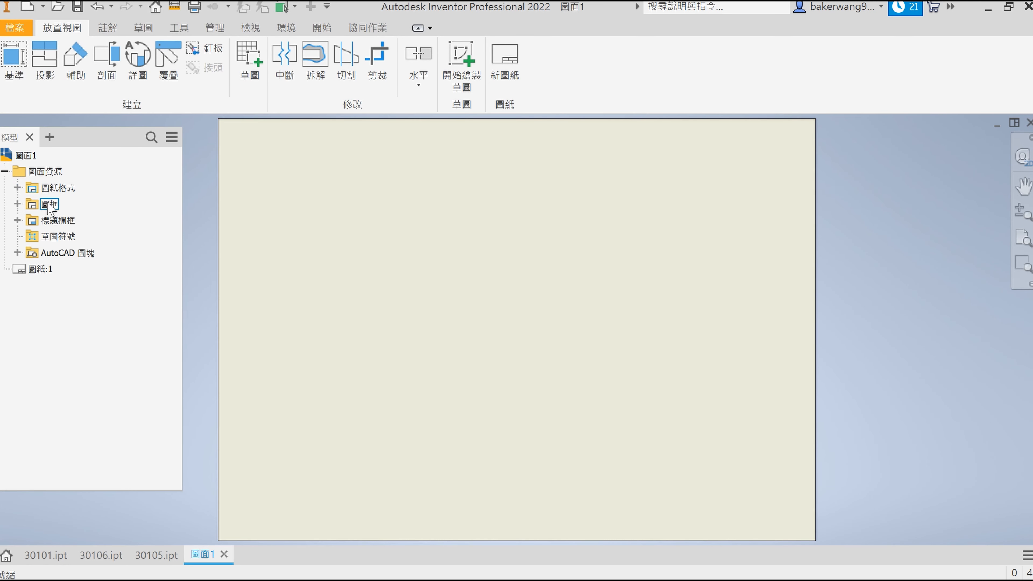
{"action": "left_click", "coordinate": [17, 204]}
{"action": "right_click", "coordinate": [55, 220]}
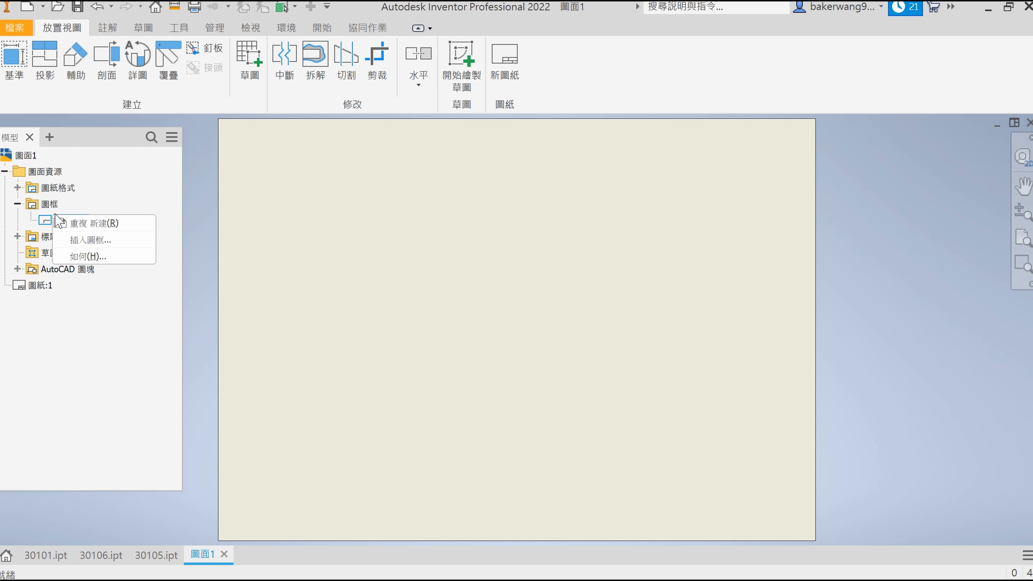
{"action": "right_click", "coordinate": [49, 204]}
{"action": "left_click", "coordinate": [91, 249]}
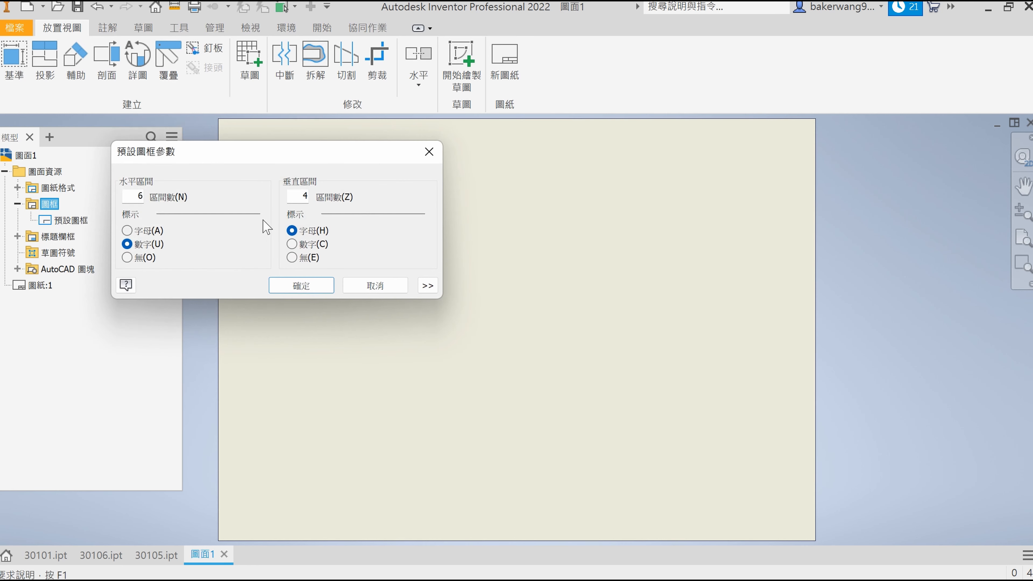
{"action": "type", "text": "0"}
{"action": "key", "text": "Tab"}
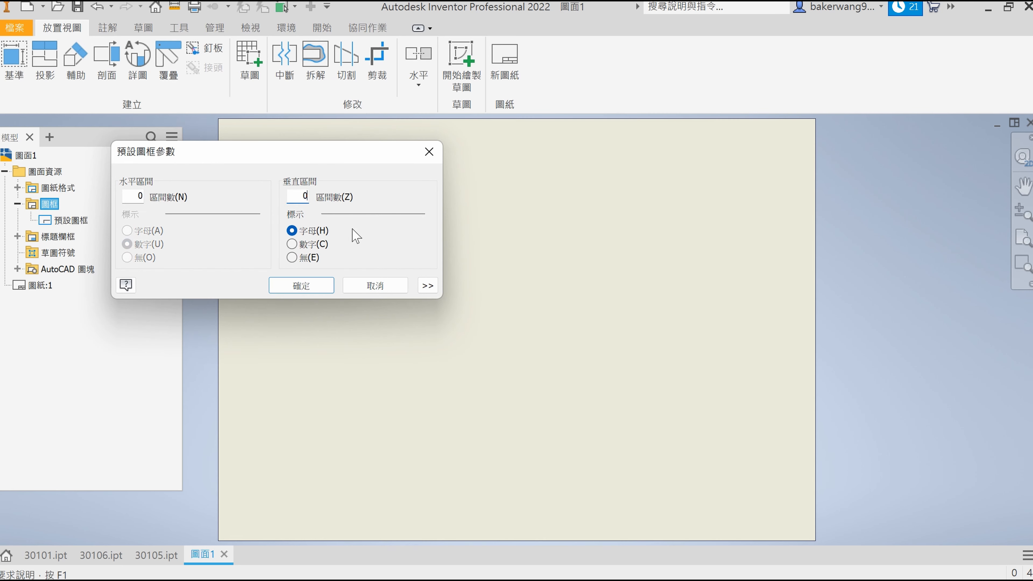
{"action": "left_click", "coordinate": [427, 286]}
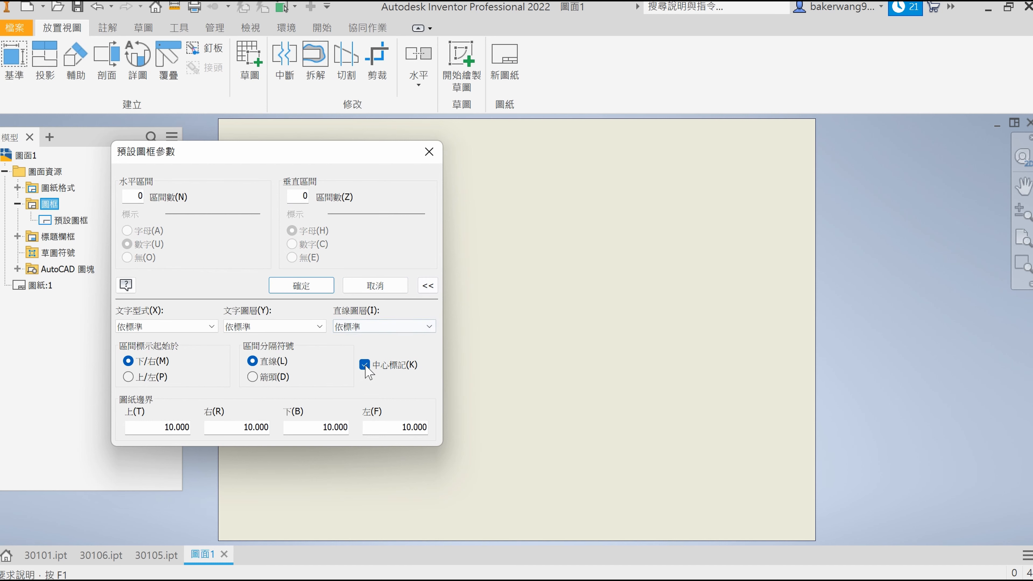
{"action": "left_click_drag", "start_coordinate": [426, 427], "coordinate": [483, 426]}
{"action": "type", "text": "25"}
{"action": "left_click", "coordinate": [314, 290]}
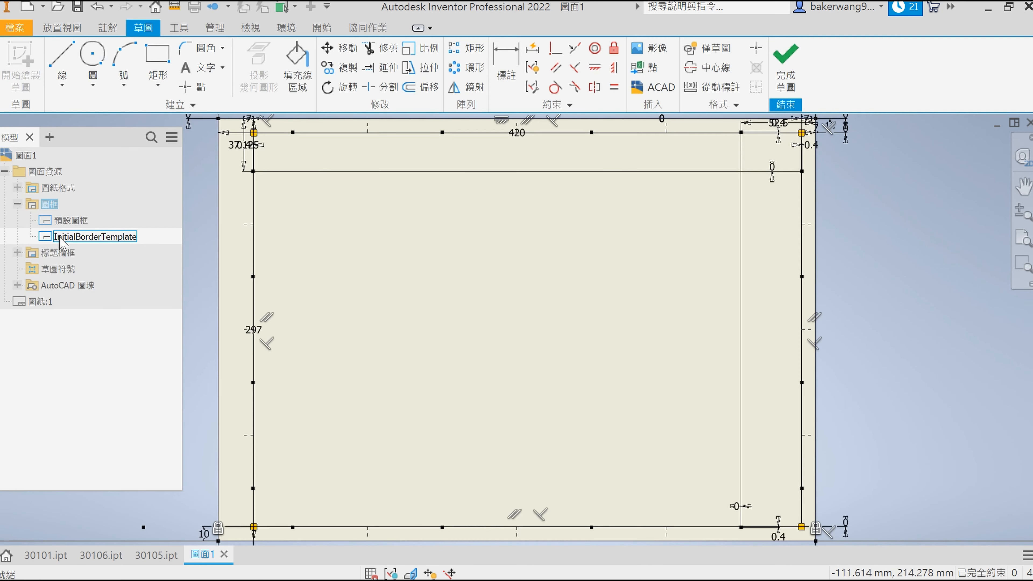
Step: Draw a rectangle from the border's upper-right corner and make its adjacent sides equal, about 84 mm each
{"action": "left_click", "coordinate": [166, 71]}
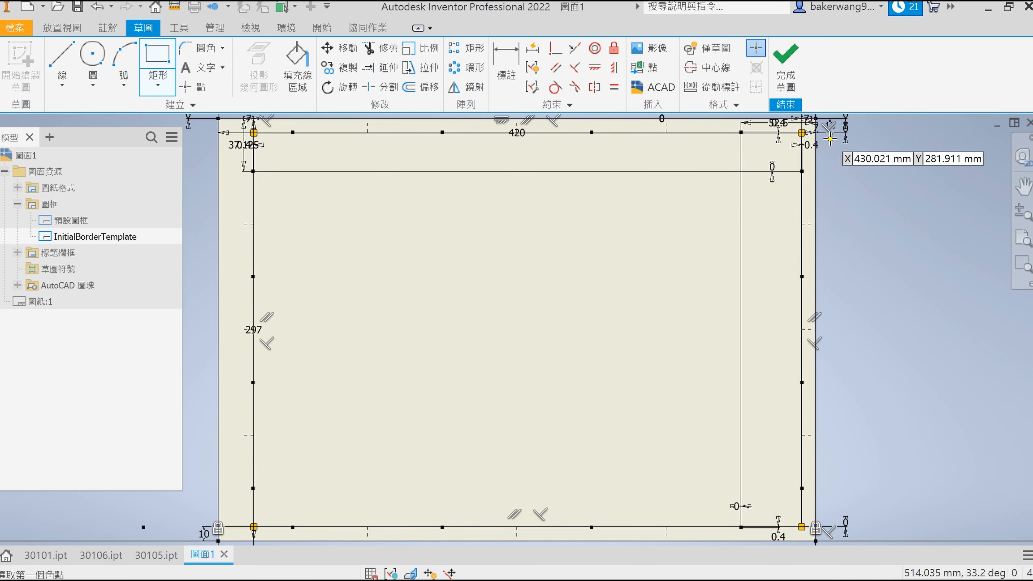
{"action": "left_click", "coordinate": [801, 132]}
{"action": "left_click", "coordinate": [666, 236]}
{"action": "key", "text": "Escape"}
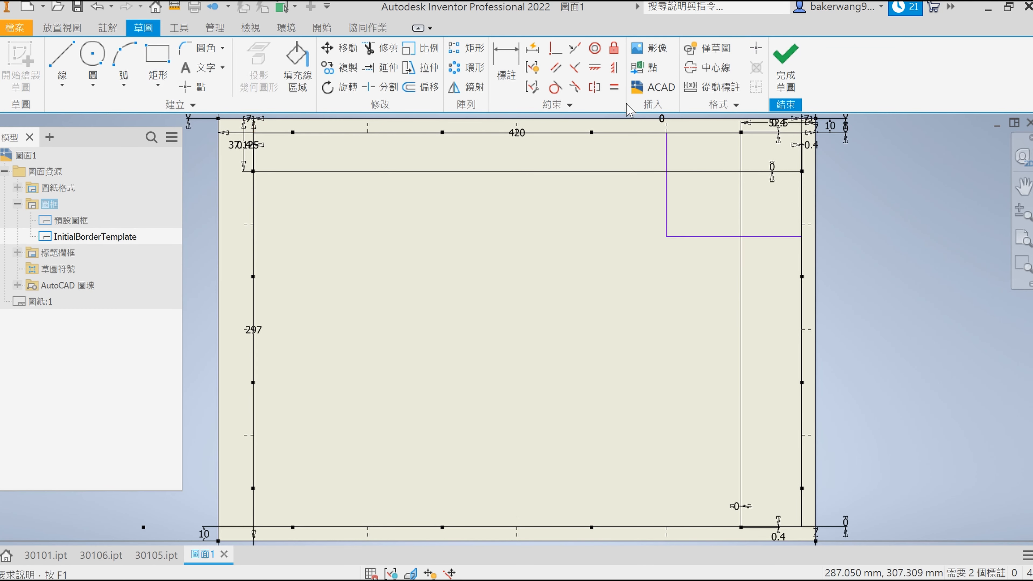
{"action": "left_click", "coordinate": [614, 86]}
{"action": "left_click", "coordinate": [666, 180]}
{"action": "left_click", "coordinate": [703, 236]}
Step: Dimension the corner square's side to 20 mm, finish the sketch and save the border as a
{"action": "key", "text": "d"}
{"action": "left_click", "coordinate": [687, 227]}
{"action": "left_click", "coordinate": [667, 221]}
{"action": "type", "text": "20"}
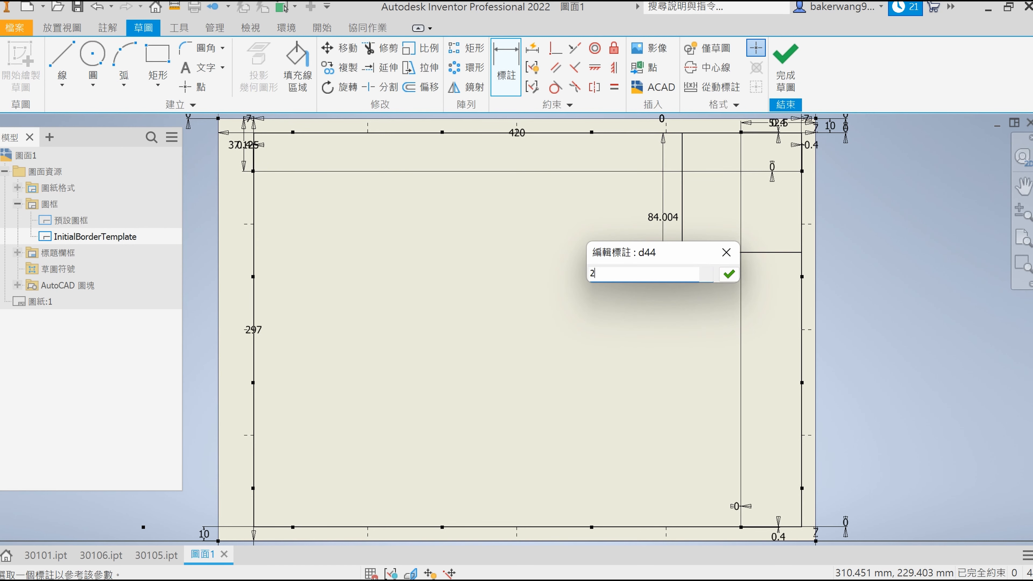
{"action": "key", "text": "Return"}
{"action": "left_click", "coordinate": [785, 62]}
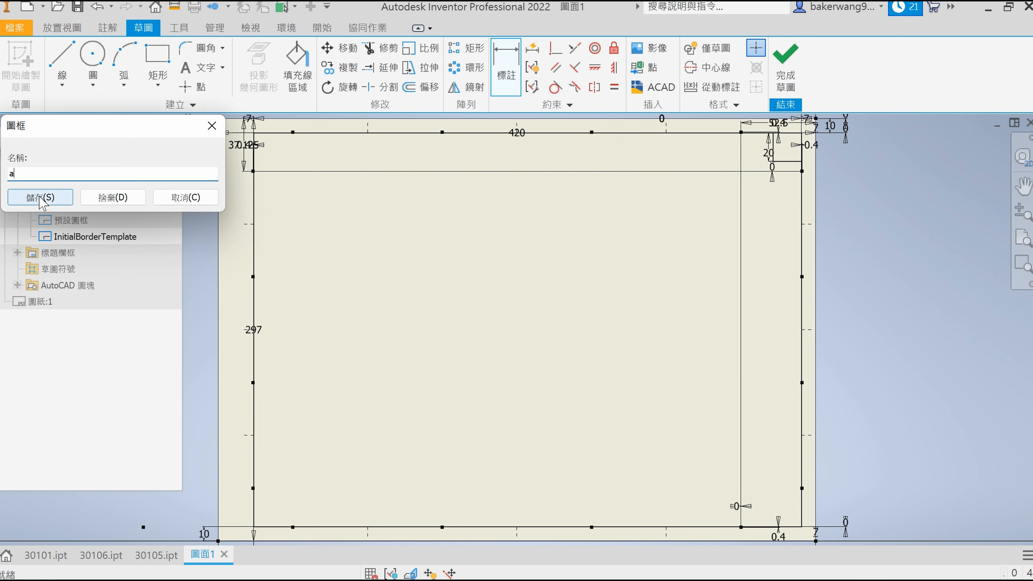
{"action": "left_click", "coordinate": [41, 198]}
Step: Define a new title block and draw a wide rectangle in the middle of the sheet as its outline
{"action": "right_click", "coordinate": [58, 252]}
{"action": "left_click", "coordinate": [69, 270]}
{"action": "left_click", "coordinate": [157, 61]}
{"action": "left_click", "coordinate": [332, 378]}
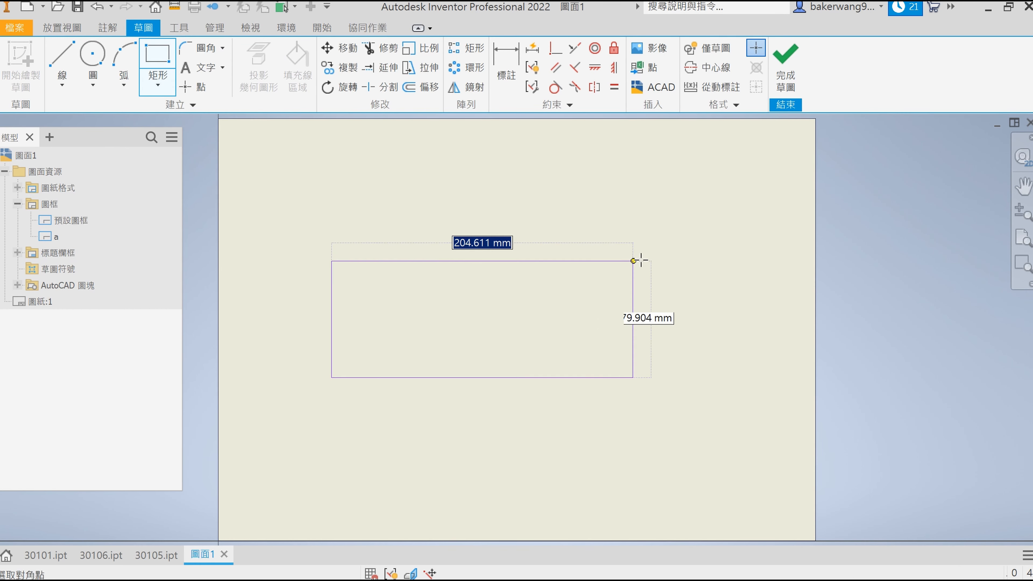
{"action": "left_click", "coordinate": [663, 254]}
Step: Dimension the title block rectangle 150 mm wide and 24 mm high, finish the sketch and save the title block as a
{"action": "left_click", "coordinate": [528, 254]}
{"action": "left_click", "coordinate": [430, 218]}
{"action": "type", "text": "150"}
{"action": "key", "text": "Return"}
{"action": "left_click", "coordinate": [332, 287]}
{"action": "left_click", "coordinate": [308, 297]}
{"action": "type", "text": "24"}
{"action": "key", "text": "Return"}
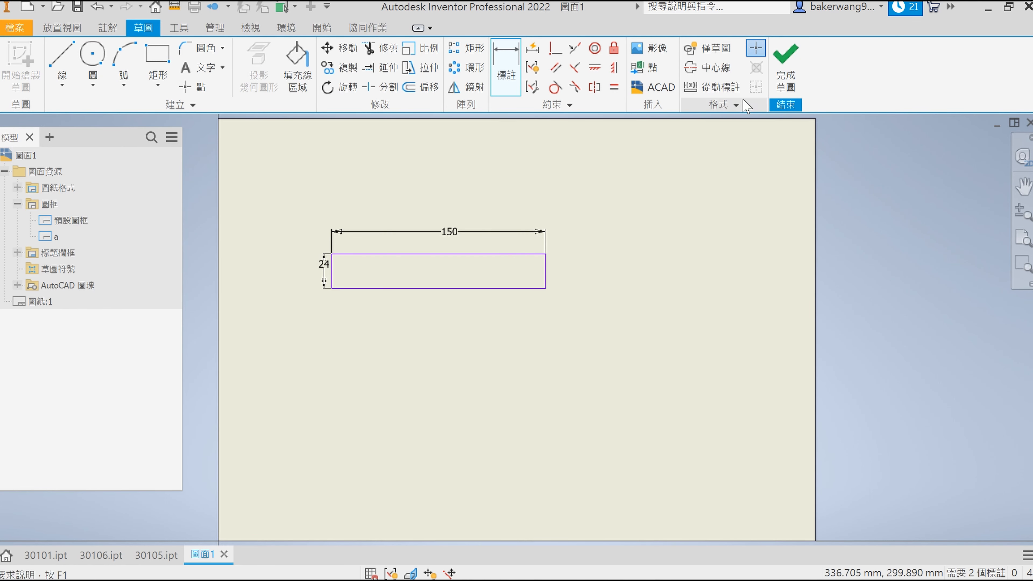
{"action": "left_click", "coordinate": [785, 65]}
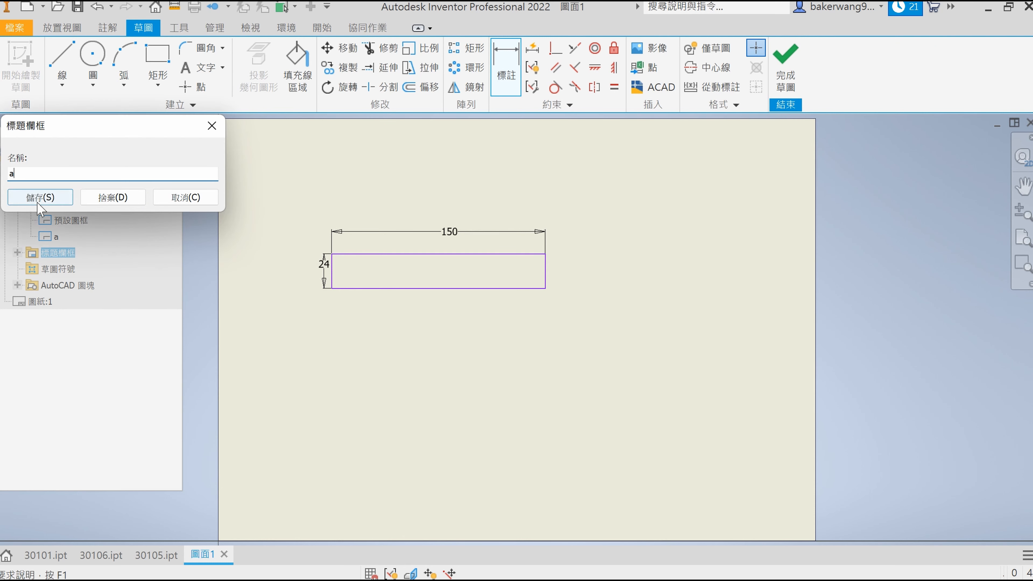
{"action": "left_click", "coordinate": [41, 198]}
Step: Insert the custom border a on the drawing sheet
{"action": "double_click", "coordinate": [56, 237]}
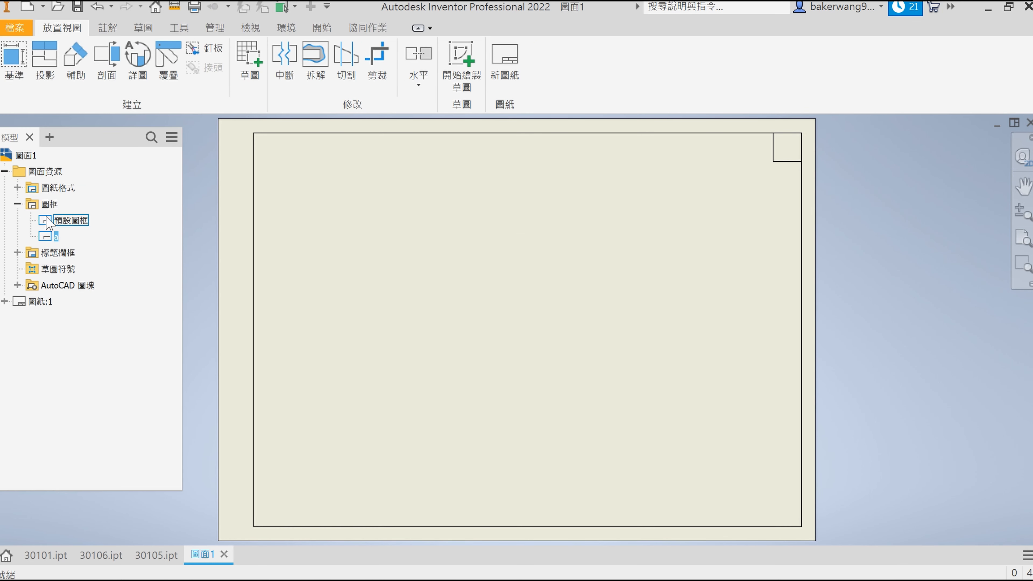
{"action": "left_click", "coordinate": [17, 188]}
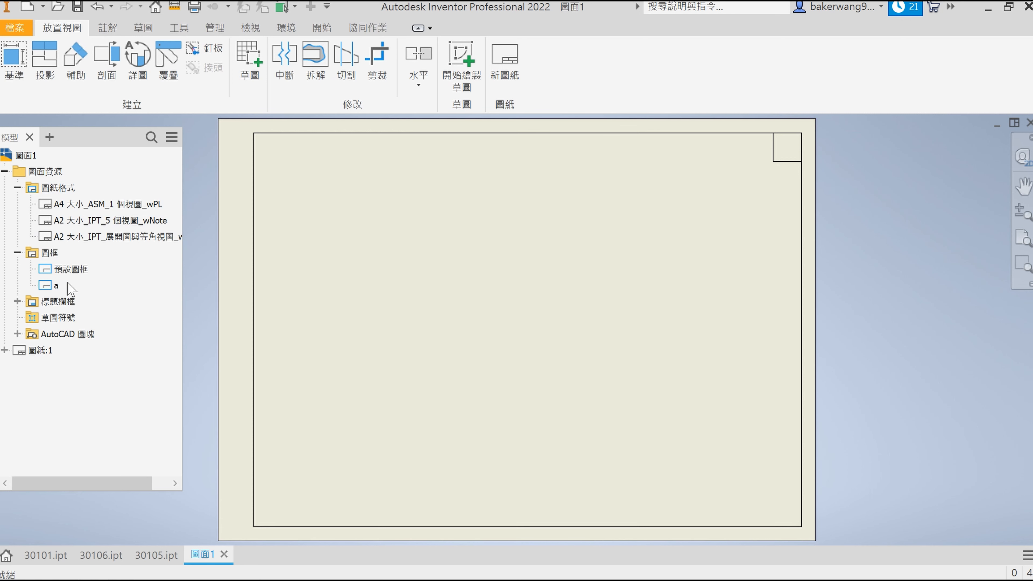
Step: Insert the custom title block a on the drawing sheet
{"action": "left_click", "coordinate": [17, 301]}
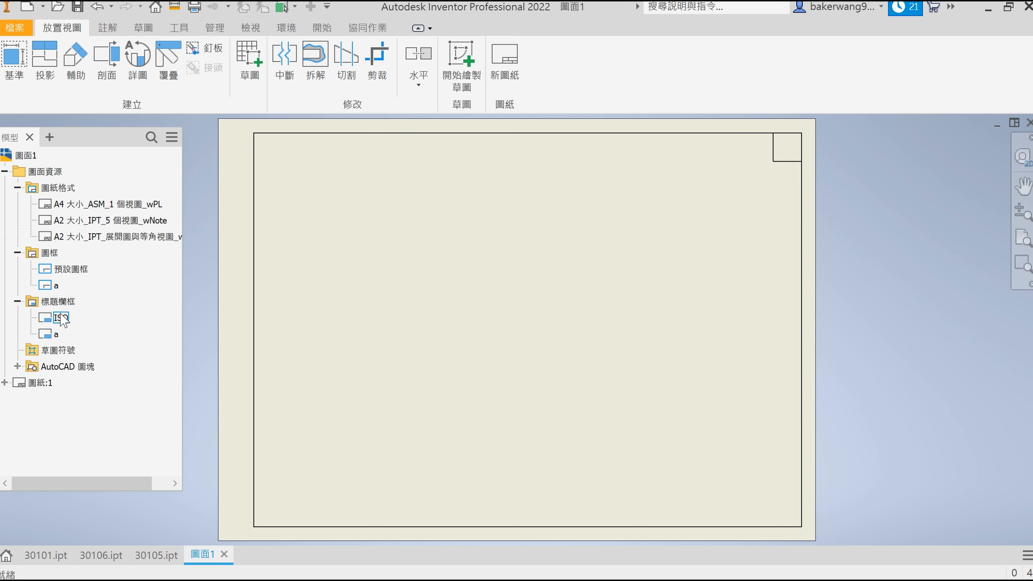
{"action": "double_click", "coordinate": [56, 334]}
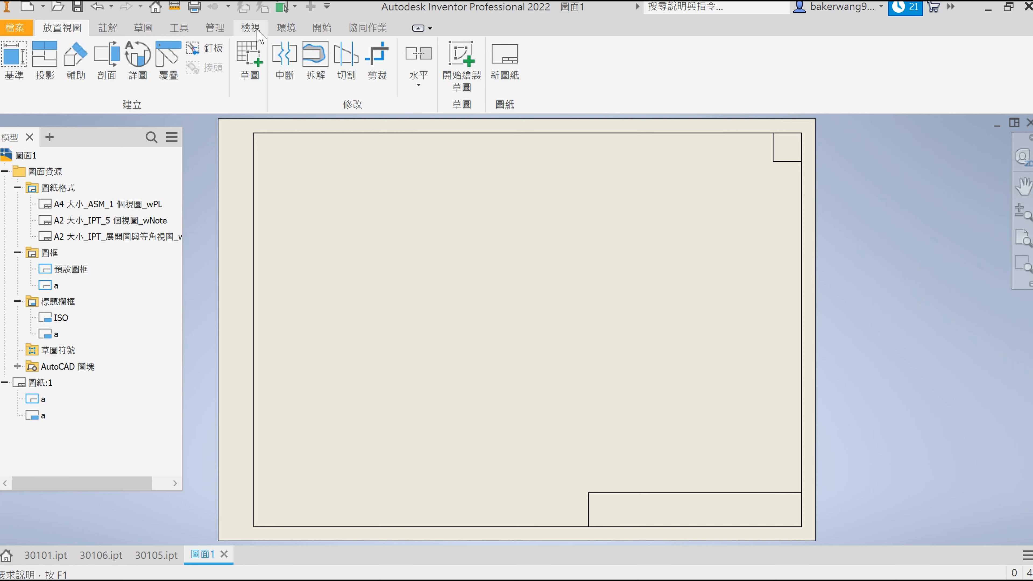
Step: In the styles and standards editor, set the default ISO standard's decimal marker to a period and save the standard
{"action": "left_click", "coordinate": [214, 27]}
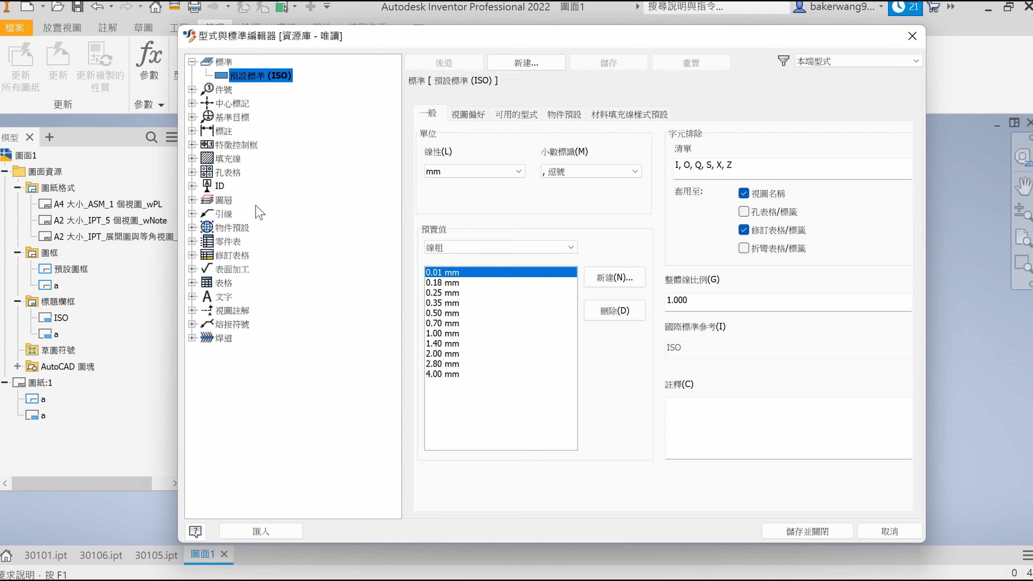
{"action": "left_click", "coordinate": [590, 173]}
{"action": "left_click", "coordinate": [577, 189]}
{"action": "left_click", "coordinate": [468, 114]}
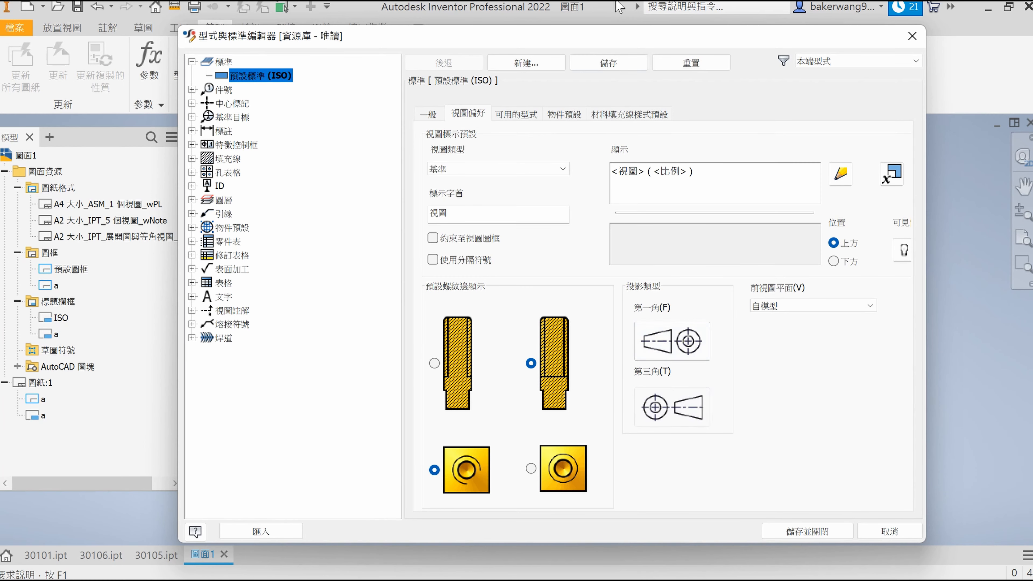
{"action": "left_click", "coordinate": [608, 63]}
Step: Open the 預設 (ISO) dimension style and set its primary units' decimal marker to a period
{"action": "left_click", "coordinate": [241, 129]}
{"action": "double_click", "coordinate": [430, 165]}
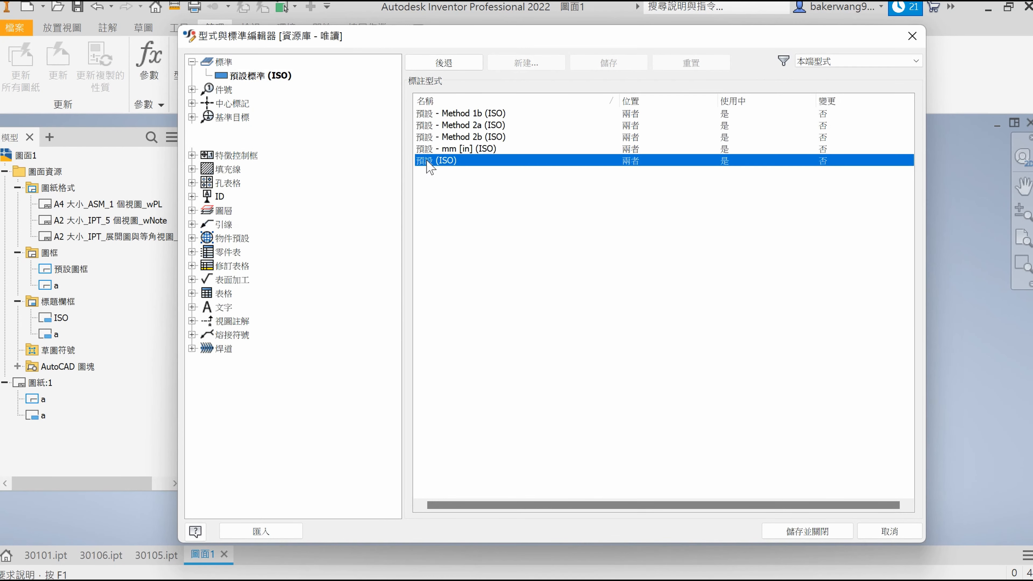
{"action": "left_click", "coordinate": [462, 225]}
{"action": "left_click", "coordinate": [456, 243]}
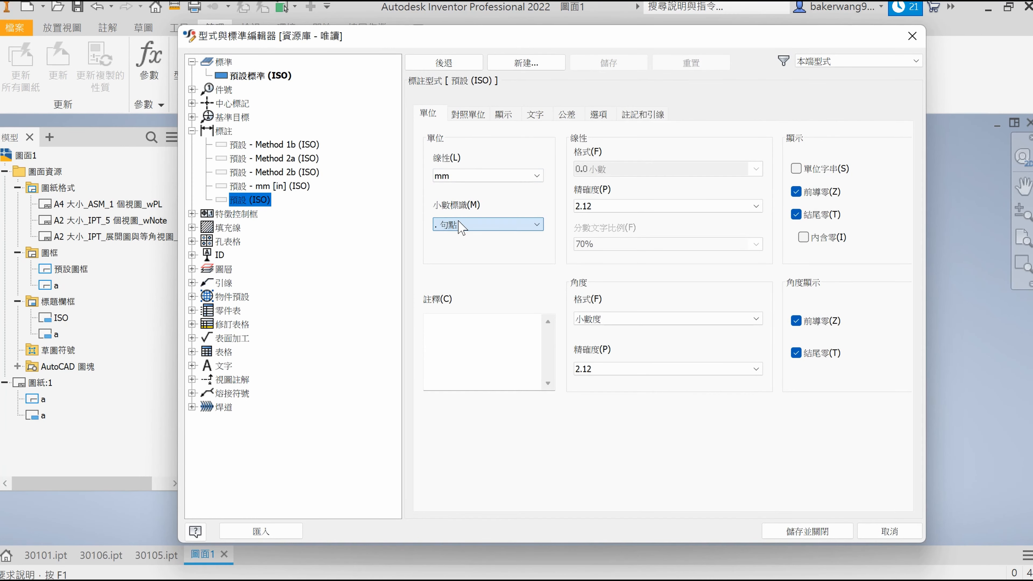
Step: Set the dimension style's alternate linear unit to mm and its decimal marker to a period
{"action": "left_click", "coordinate": [467, 115]}
{"action": "left_click", "coordinate": [463, 202]}
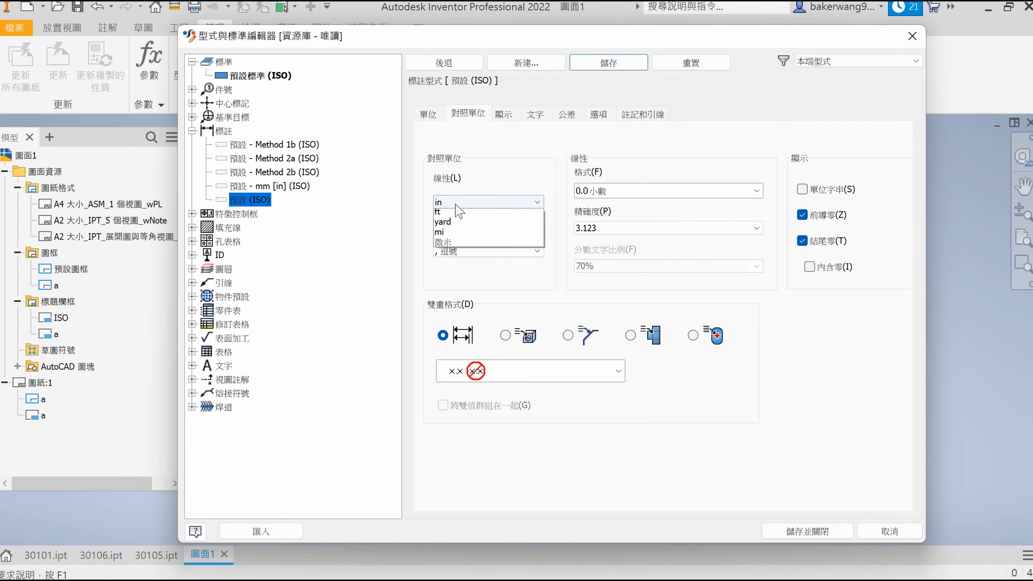
{"action": "left_click", "coordinate": [459, 252]}
{"action": "left_click", "coordinate": [459, 251]}
{"action": "left_click", "coordinate": [472, 265]}
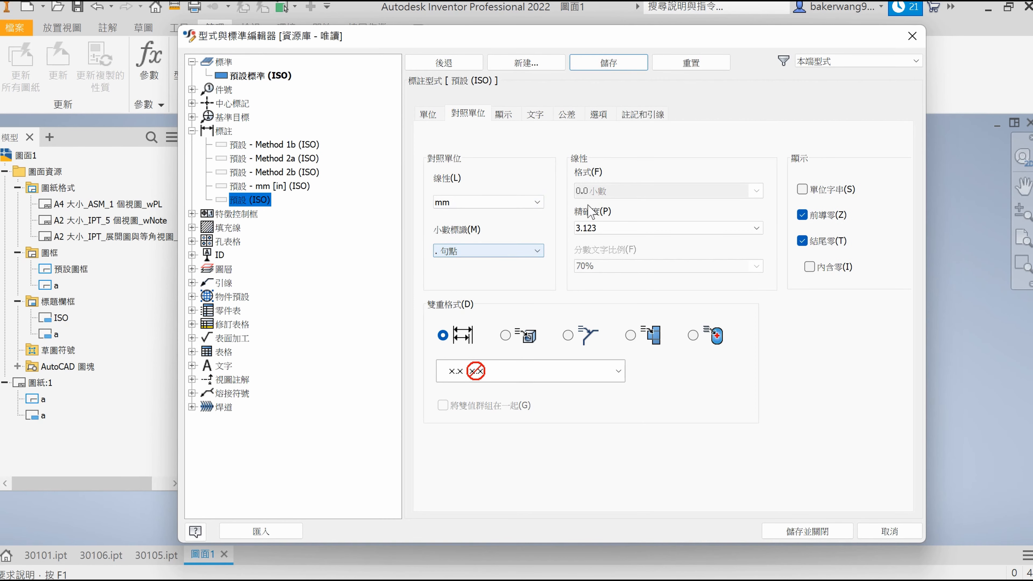
Step: Set the dimension style's line extension to 3 mm, origin offset to 1 mm and gap to 0.6 mm
{"action": "left_click", "coordinate": [504, 115]}
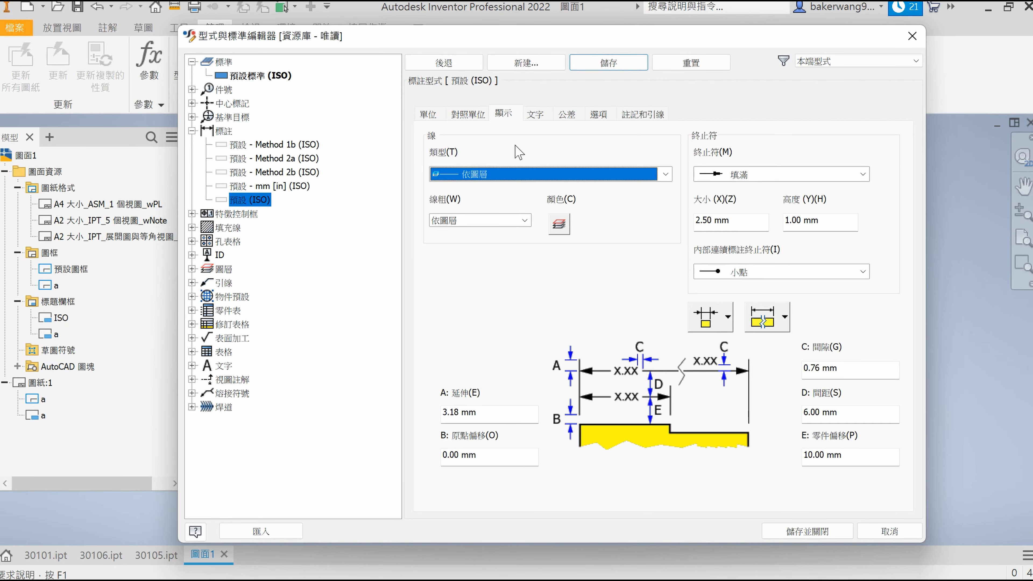
{"action": "left_click", "coordinate": [504, 408]}
{"action": "type", "text": "3"}
{"action": "left_click", "coordinate": [488, 454]}
{"action": "type", "text": "1"}
{"action": "left_click", "coordinate": [836, 366]}
{"action": "type", "text": ".6"}
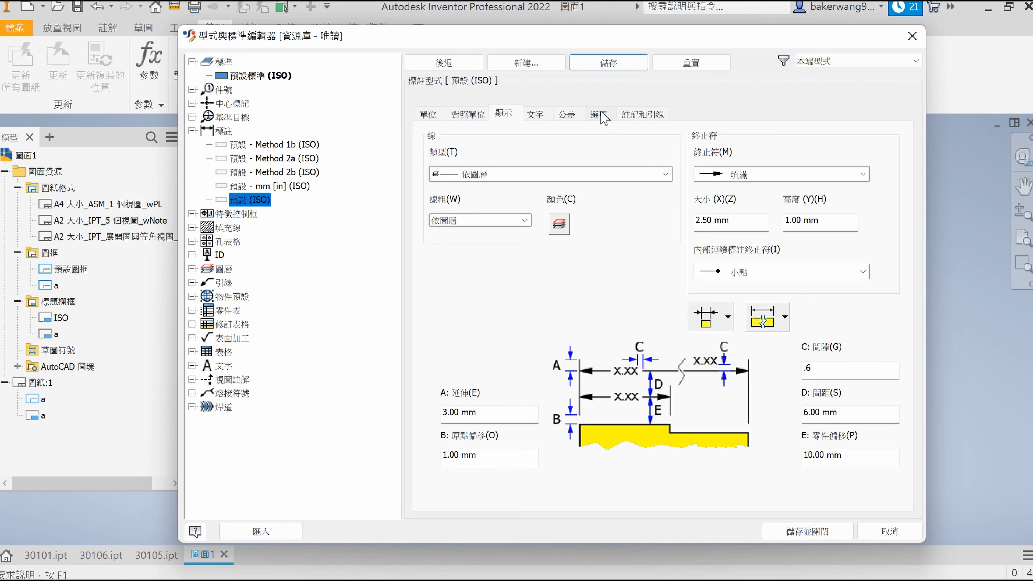
Step: Use 標示文字 (ISO) as both the primary and the tolerance text style of the dimension style and save it
{"action": "left_click", "coordinate": [534, 115]}
{"action": "left_click", "coordinate": [481, 208]}
{"action": "left_click", "coordinate": [480, 243]}
{"action": "left_click", "coordinate": [486, 159]}
{"action": "left_click", "coordinate": [466, 180]}
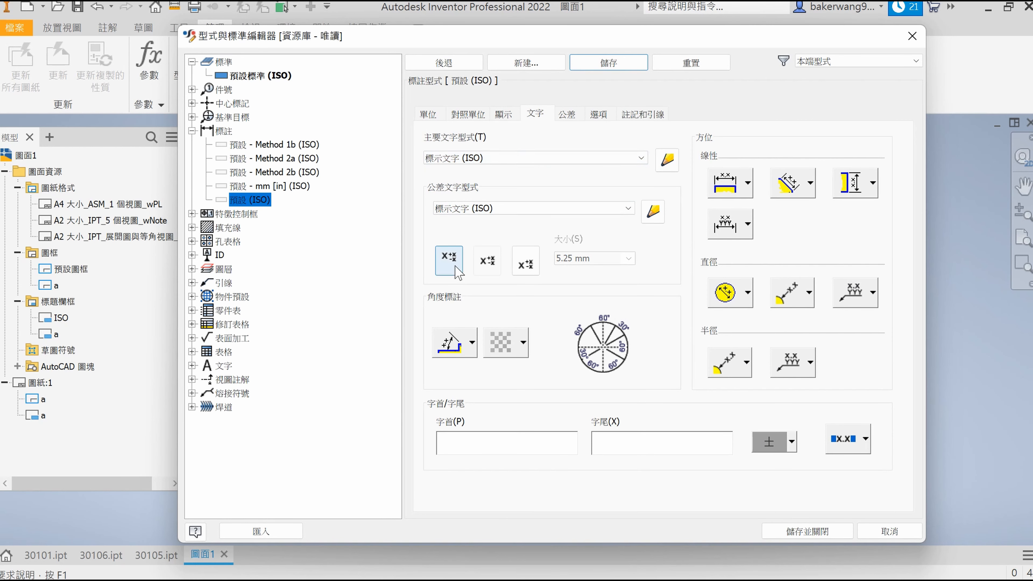
{"action": "left_click", "coordinate": [610, 67]}
Step: Change the dimension style's linear tolerance display to a format with a plain 0 for zero limits and save it
{"action": "left_click", "coordinate": [567, 114]}
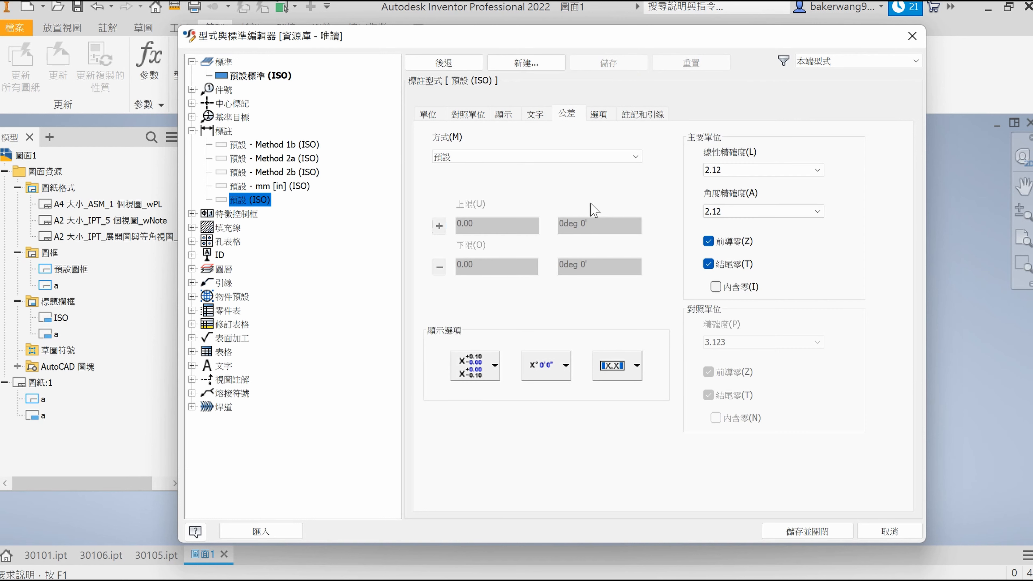
{"action": "left_click", "coordinate": [494, 365]}
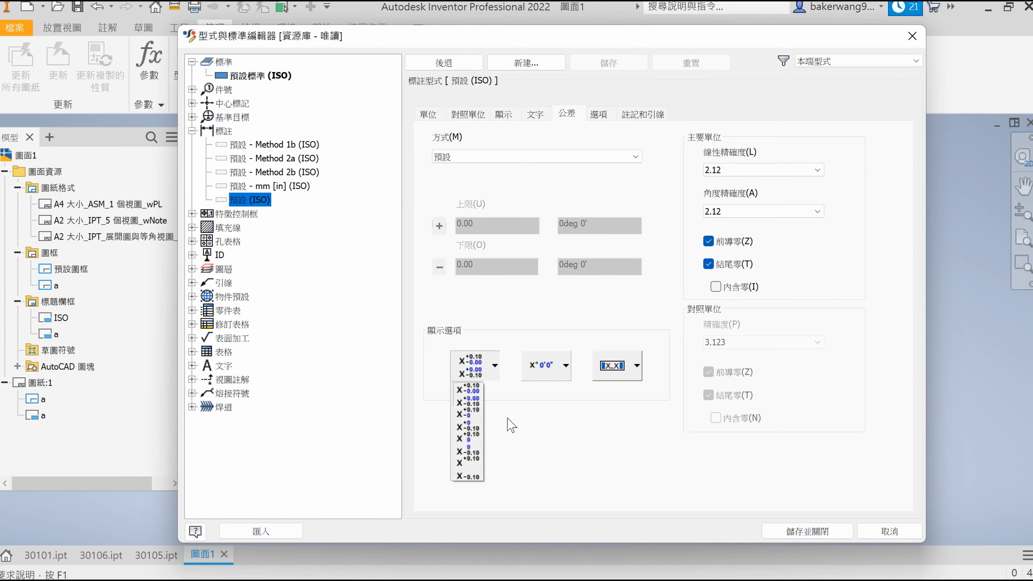
{"action": "left_click", "coordinate": [464, 444]}
{"action": "left_click", "coordinate": [598, 115]}
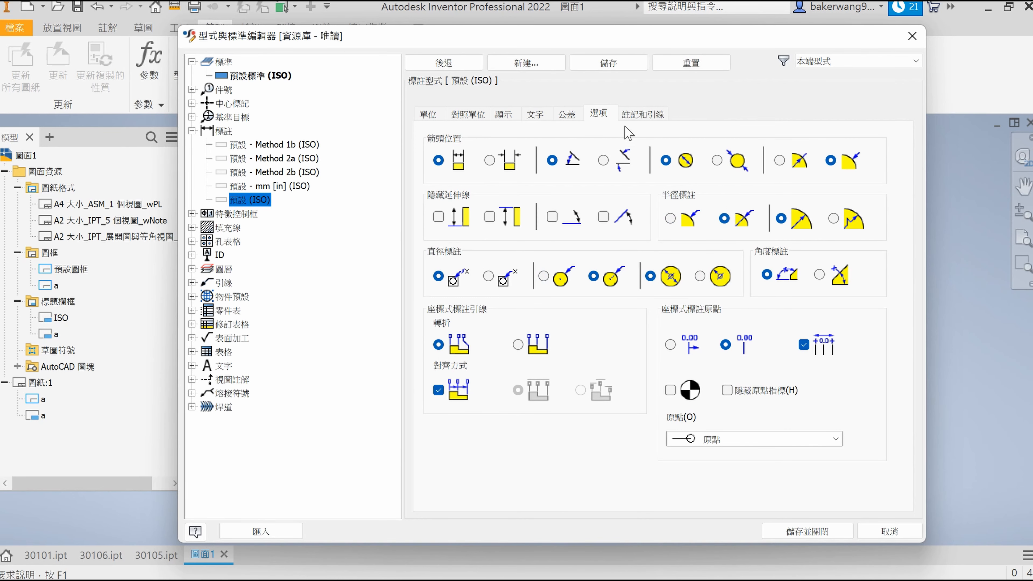
{"action": "left_click", "coordinate": [636, 116]}
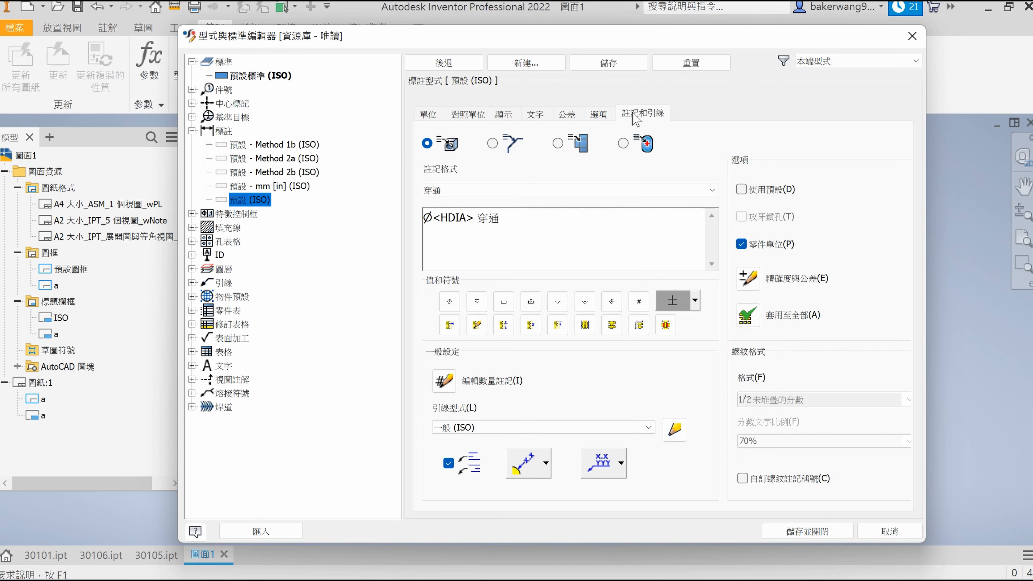
{"action": "left_click", "coordinate": [431, 118]}
{"action": "left_click", "coordinate": [626, 66]}
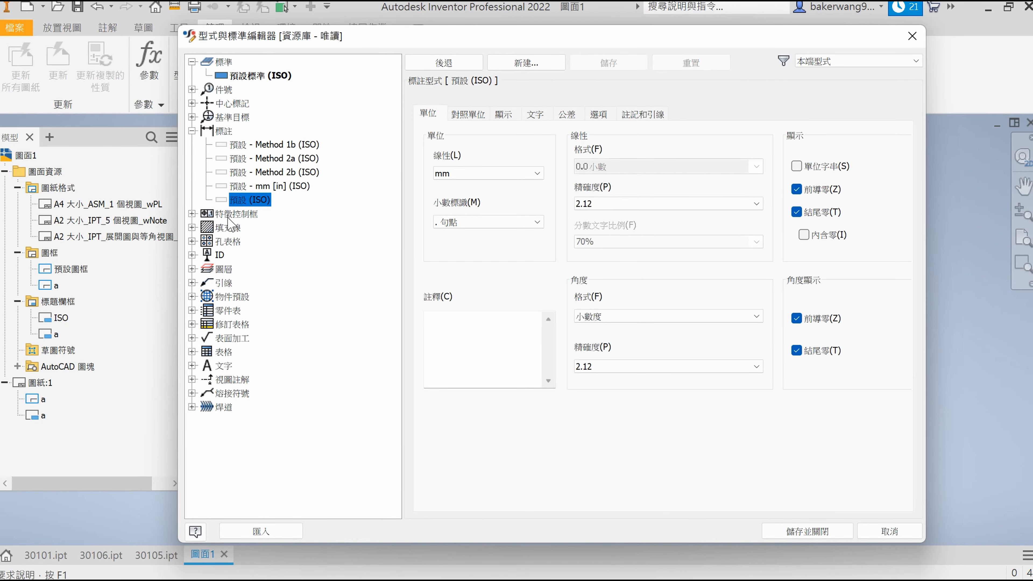
Step: Set the linear precision of the 預設 (ISO) dimension style to 0 and save the style
{"action": "left_click", "coordinate": [224, 269]}
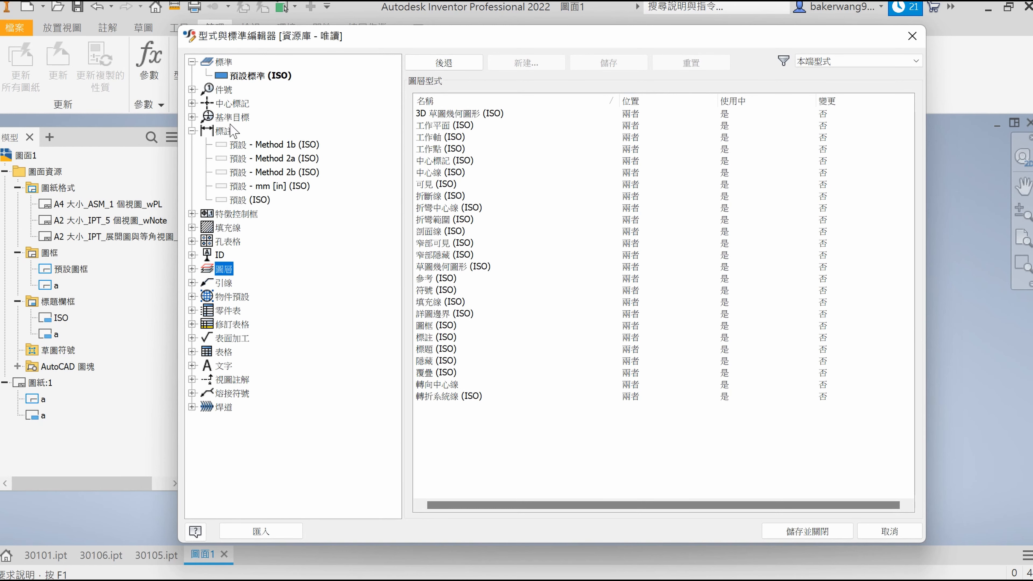
{"action": "left_click", "coordinate": [225, 131]}
{"action": "left_click", "coordinate": [249, 200]}
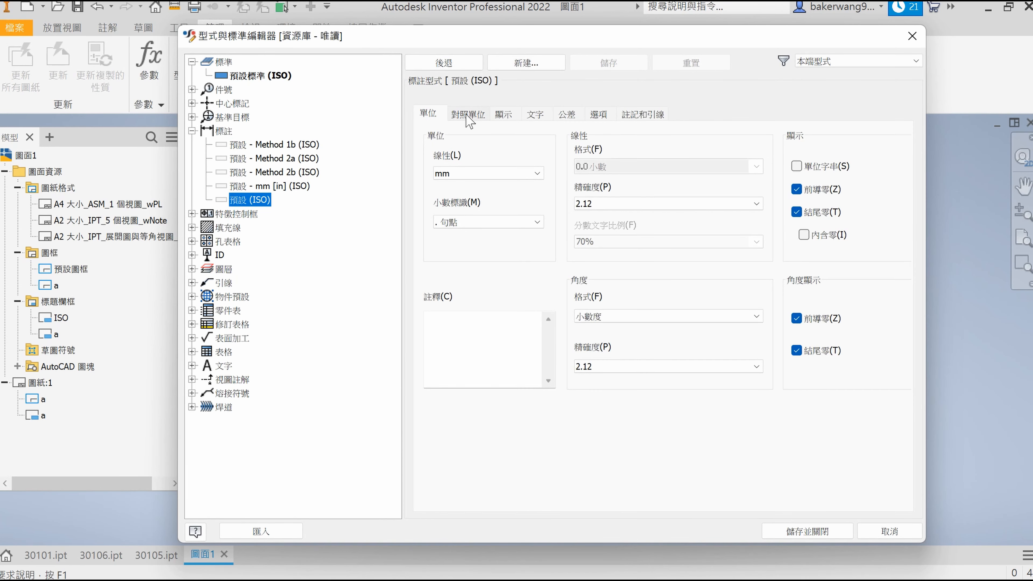
{"action": "left_click", "coordinate": [642, 208]}
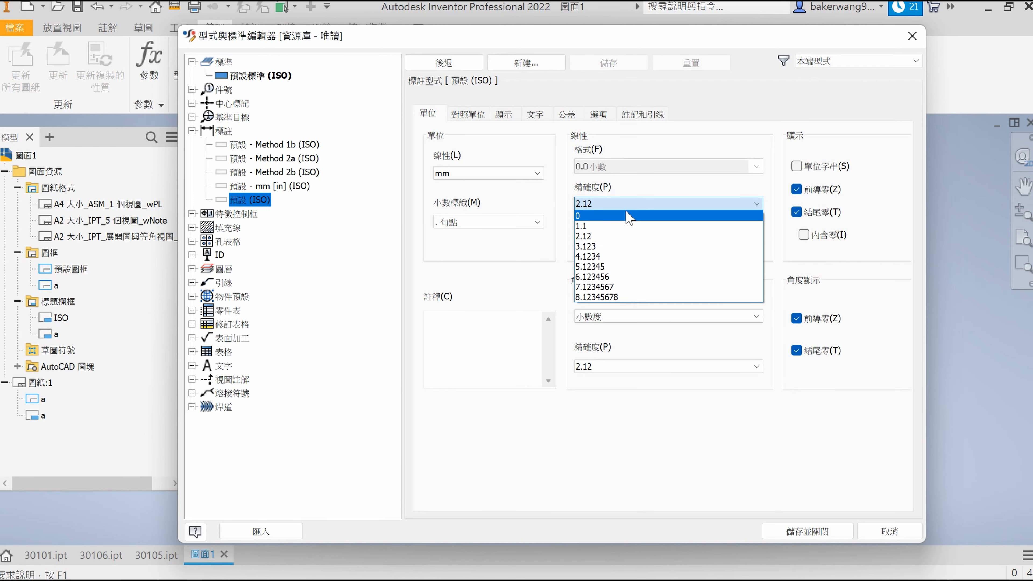
{"action": "left_click", "coordinate": [625, 220]}
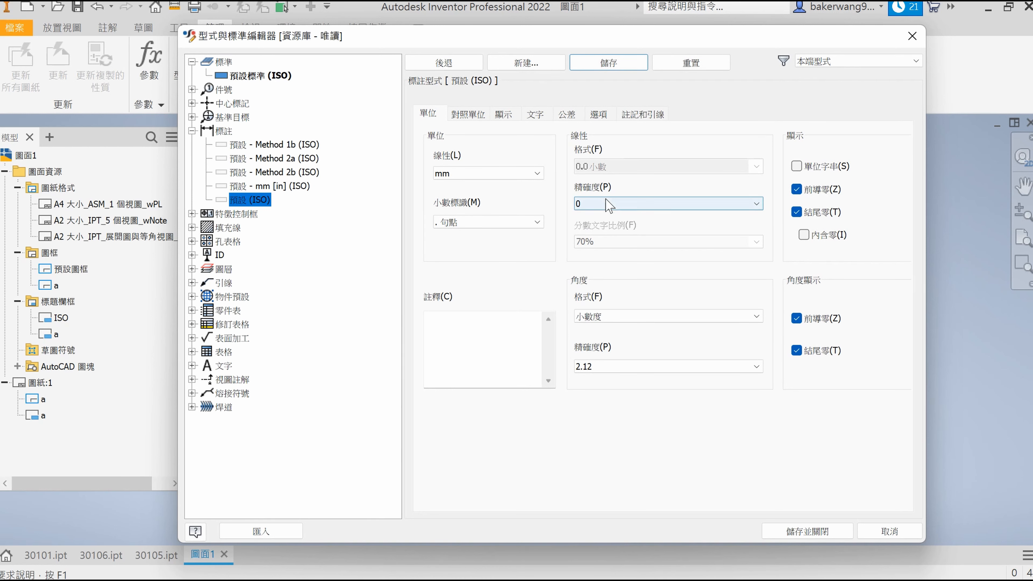
{"action": "left_click", "coordinate": [606, 63]}
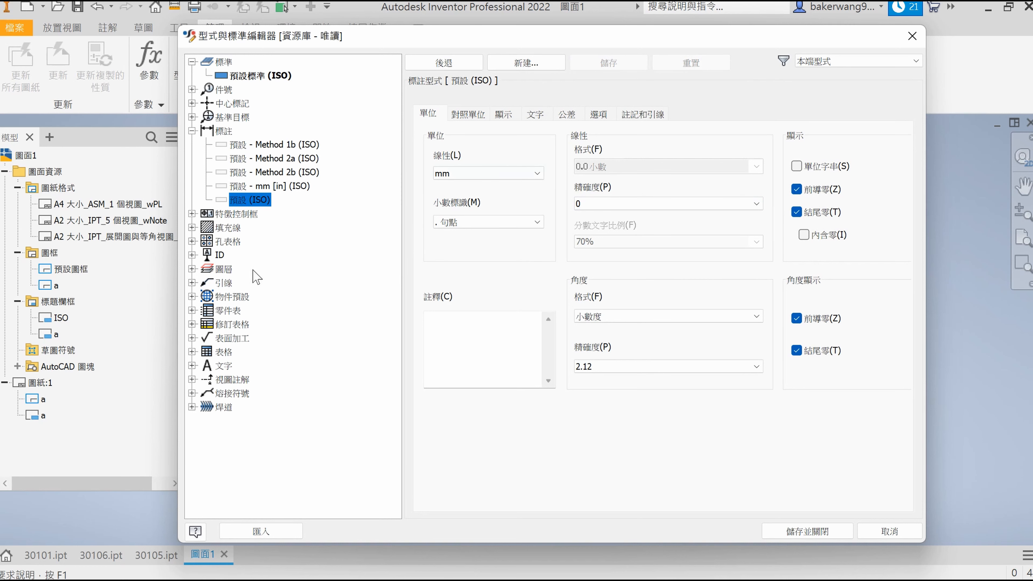
Step: Set the line type of the 中心標記 (ISO) and 中心線 (ISO) layers to 點長虛線
{"action": "left_click", "coordinate": [223, 270]}
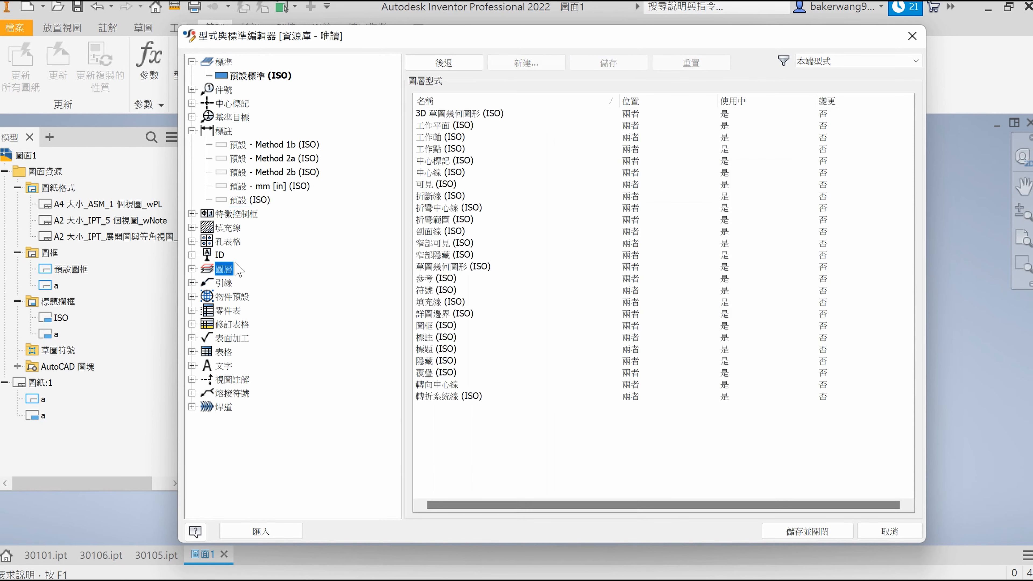
{"action": "double_click", "coordinate": [444, 163]}
{"action": "left_click", "coordinate": [477, 61]}
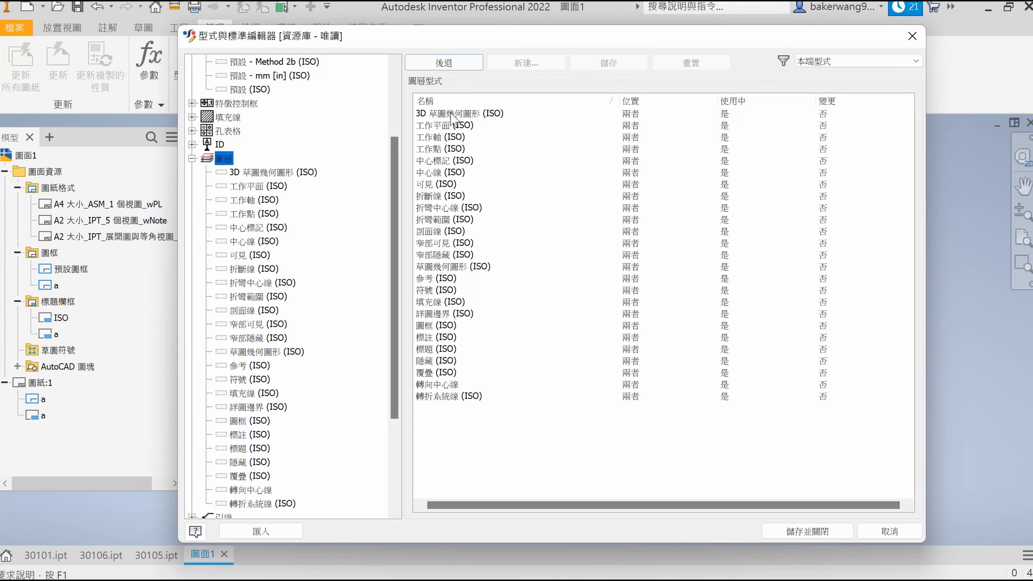
{"action": "double_click", "coordinate": [455, 115]}
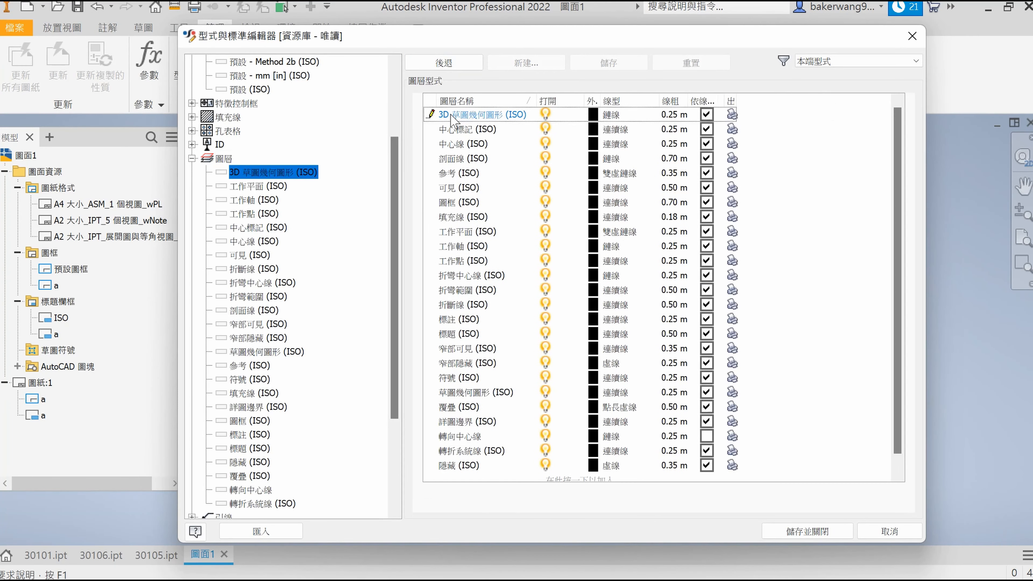
{"action": "left_click", "coordinate": [618, 129]}
{"action": "left_click", "coordinate": [650, 130]}
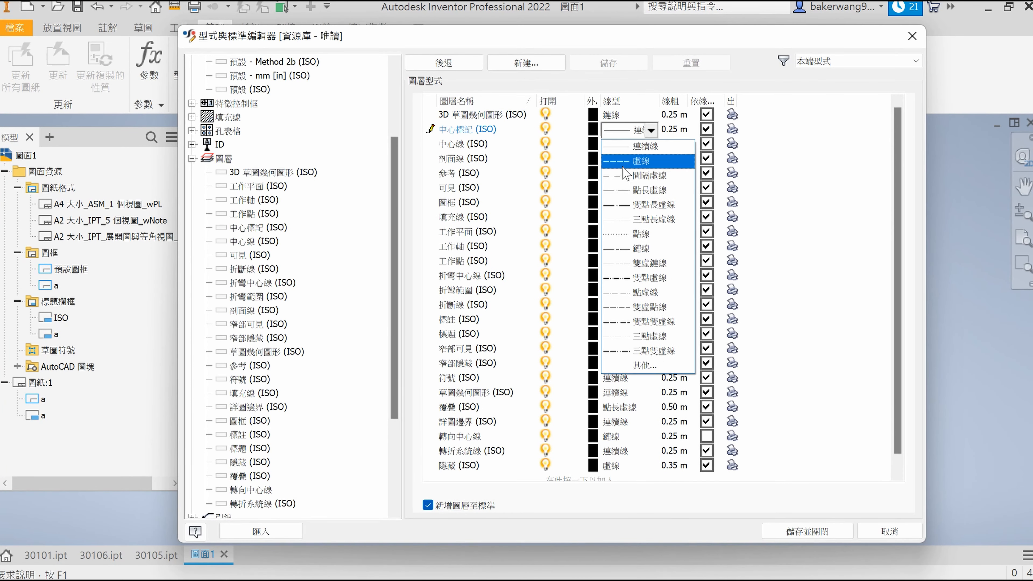
{"action": "left_click", "coordinate": [634, 189]}
{"action": "left_click", "coordinate": [618, 144]}
{"action": "left_click", "coordinate": [650, 144]}
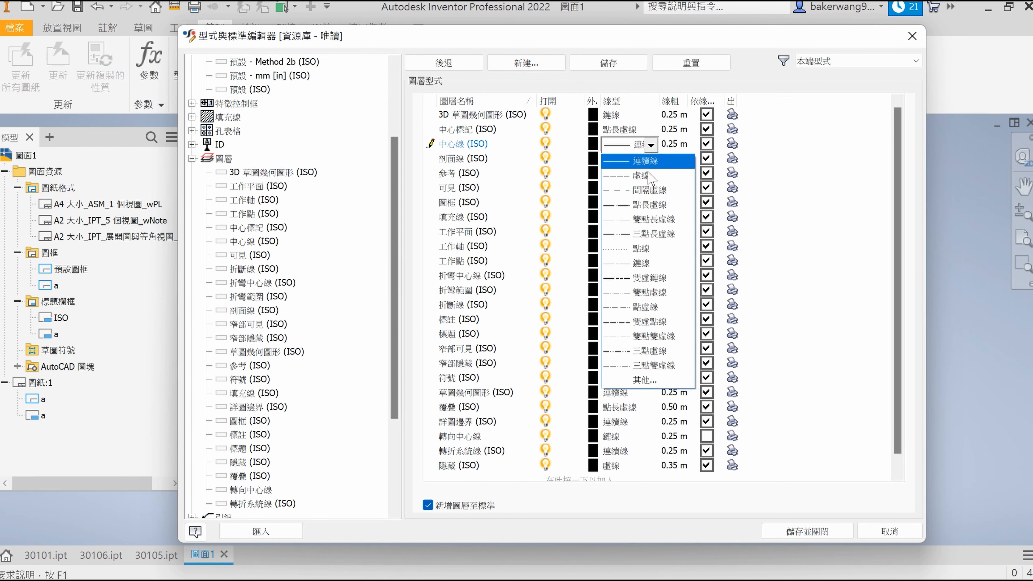
{"action": "left_click", "coordinate": [649, 205]}
Step: Set the line weight of the 中心標記 (ISO) and 中心線 (ISO) layers to 0.18 mm and save the layer styles
{"action": "left_click", "coordinate": [674, 129]}
{"action": "left_click", "coordinate": [679, 129]}
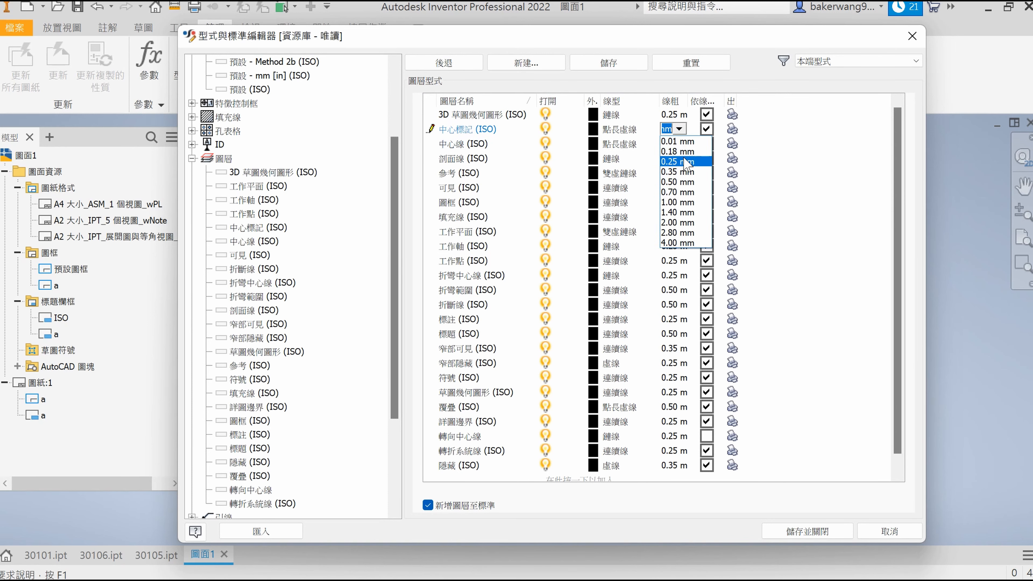
{"action": "left_click", "coordinate": [677, 152]}
{"action": "left_click", "coordinate": [675, 144]}
{"action": "left_click", "coordinate": [679, 145]}
{"action": "left_click", "coordinate": [676, 166]}
{"action": "scroll", "coordinate": [537, 297], "scroll_direction": "down", "scroll_amount": 1}
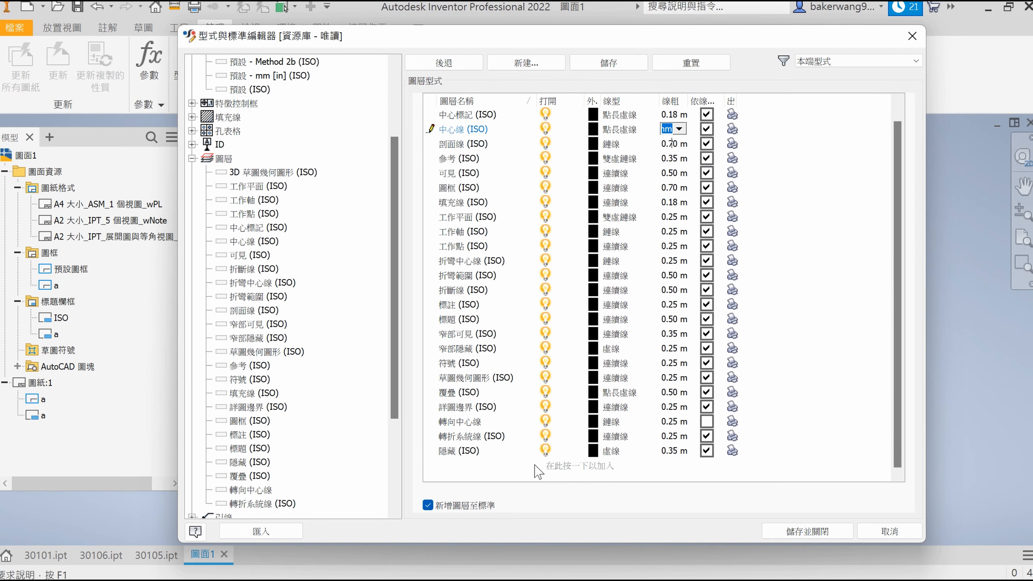
{"action": "left_click", "coordinate": [595, 64]}
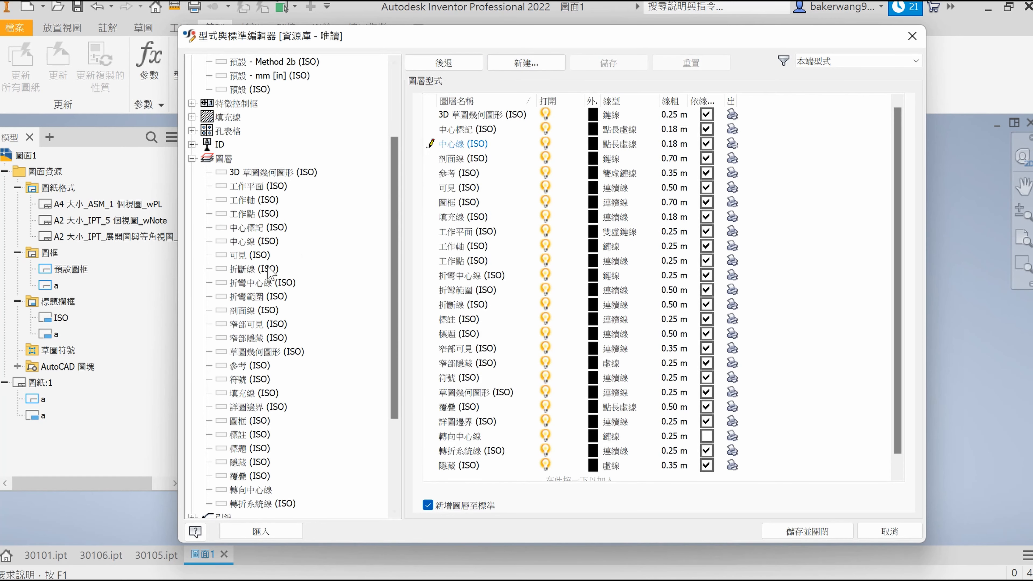
Step: Set the text style of the 表面加工 (ISO) surface texture style to 標示文字 (ISO)
{"action": "scroll", "coordinate": [268, 272], "scroll_direction": "down", "scroll_amount": 3}
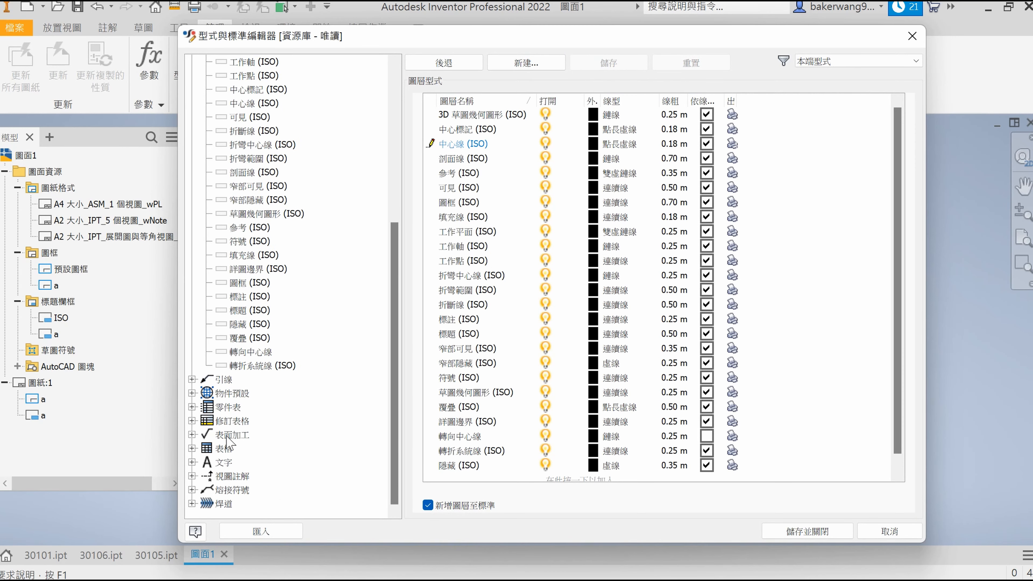
{"action": "left_click", "coordinate": [231, 435]}
{"action": "double_click", "coordinate": [450, 114]}
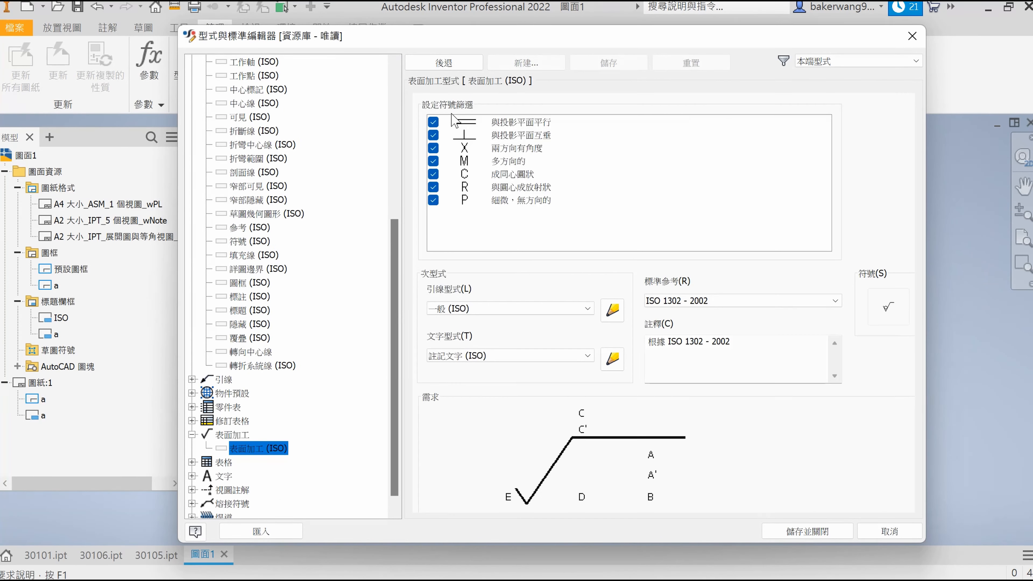
{"action": "left_click", "coordinate": [476, 356]}
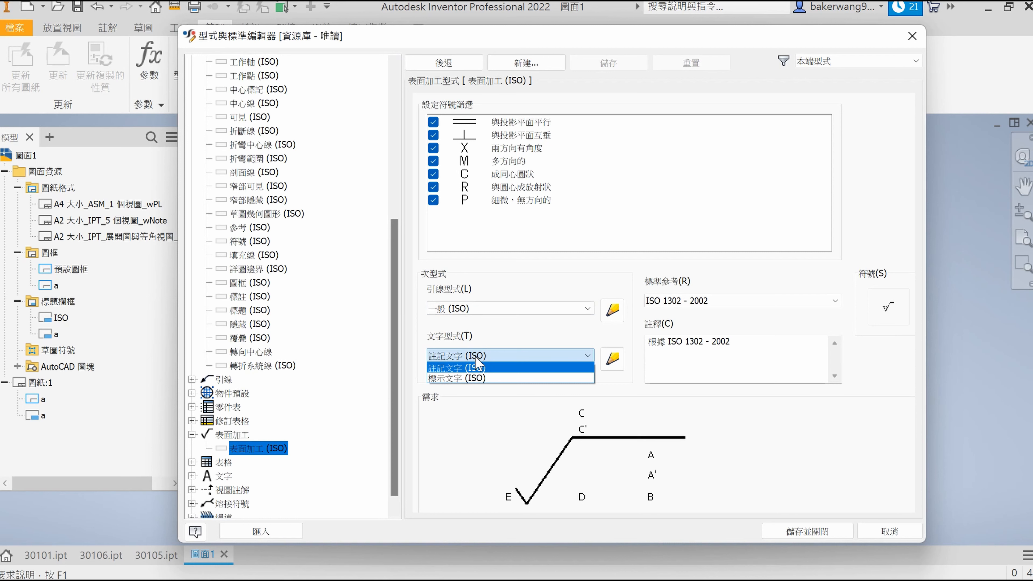
{"action": "left_click", "coordinate": [478, 378]}
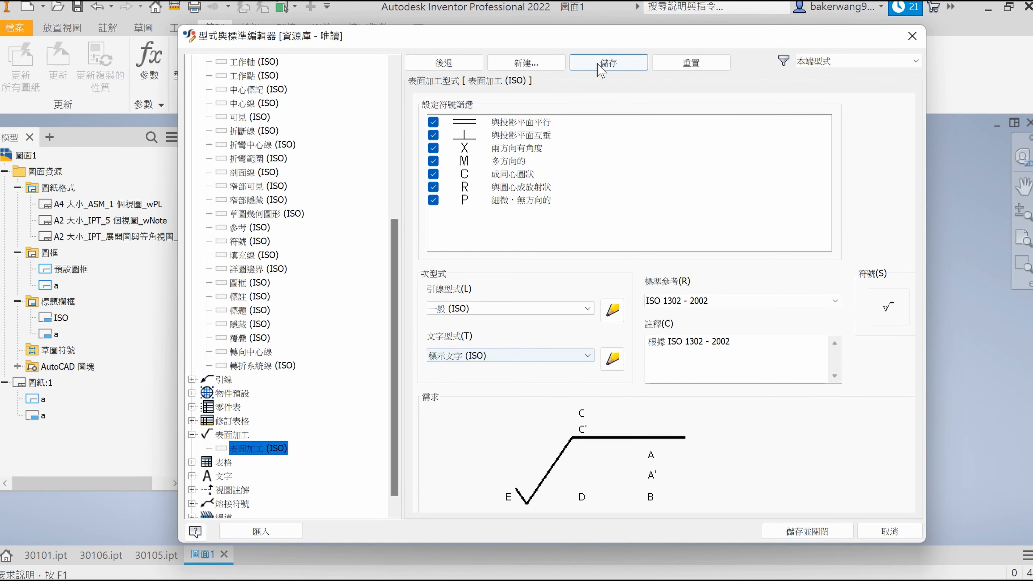
Step: Set the text height of the 標示文字 (ISO) text style to 2.50 mm and save the style
{"action": "left_click", "coordinate": [224, 477]}
{"action": "double_click", "coordinate": [455, 127]}
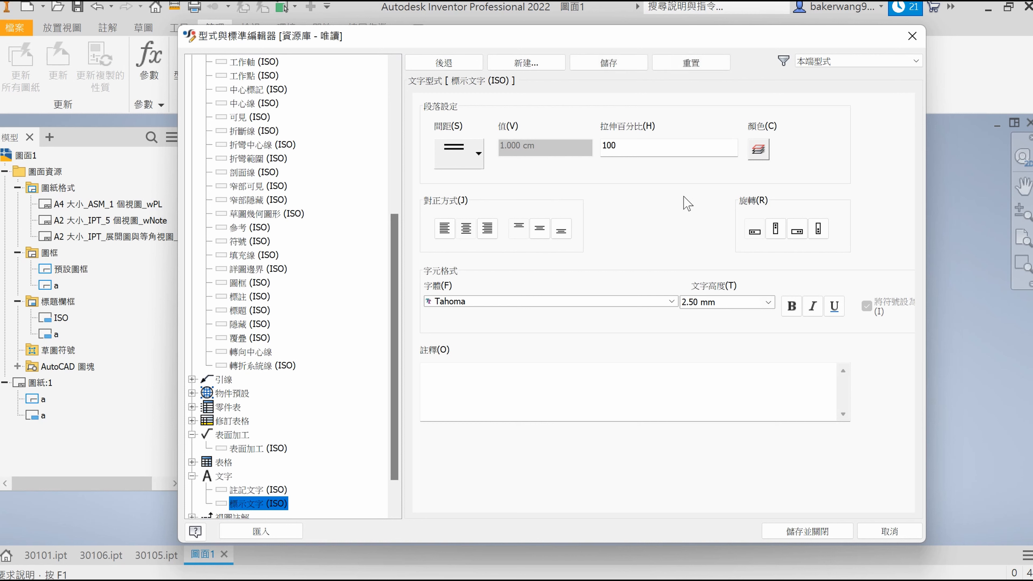
{"action": "left_click", "coordinate": [605, 63]}
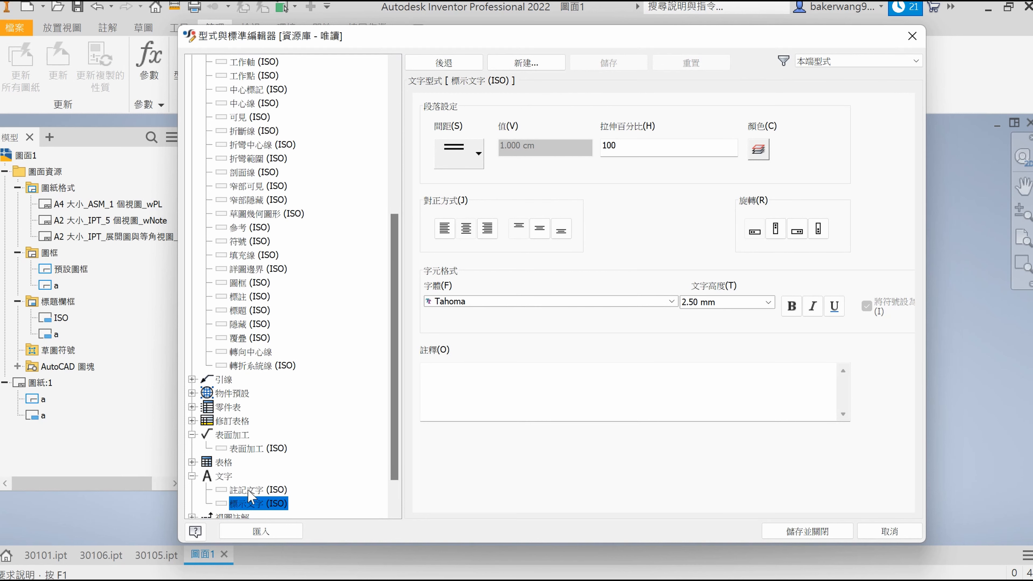
Step: Show the 預設標準 (ISO) standard's settings, then save the styles and close the style editor
{"action": "scroll", "coordinate": [255, 465], "scroll_direction": "down", "scroll_amount": 1}
{"action": "scroll", "coordinate": [242, 297], "scroll_direction": "up", "scroll_amount": 7}
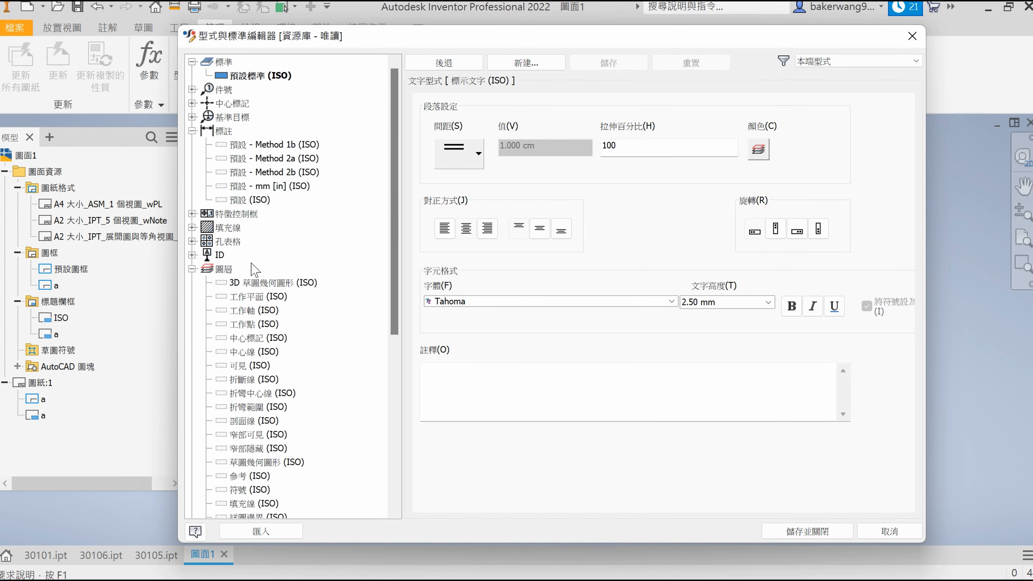
{"action": "left_click", "coordinate": [270, 76]}
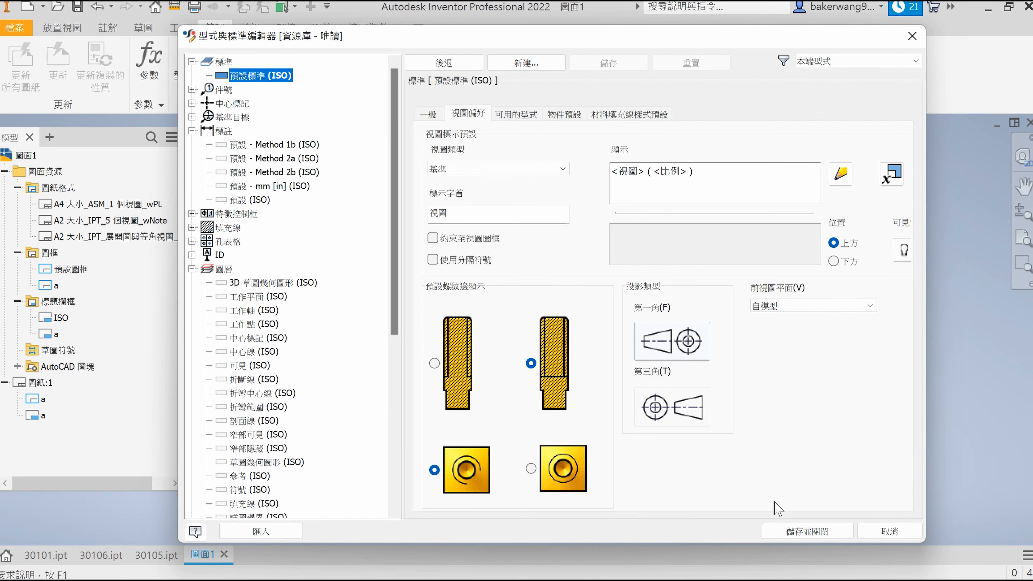
{"action": "left_click", "coordinate": [775, 530]}
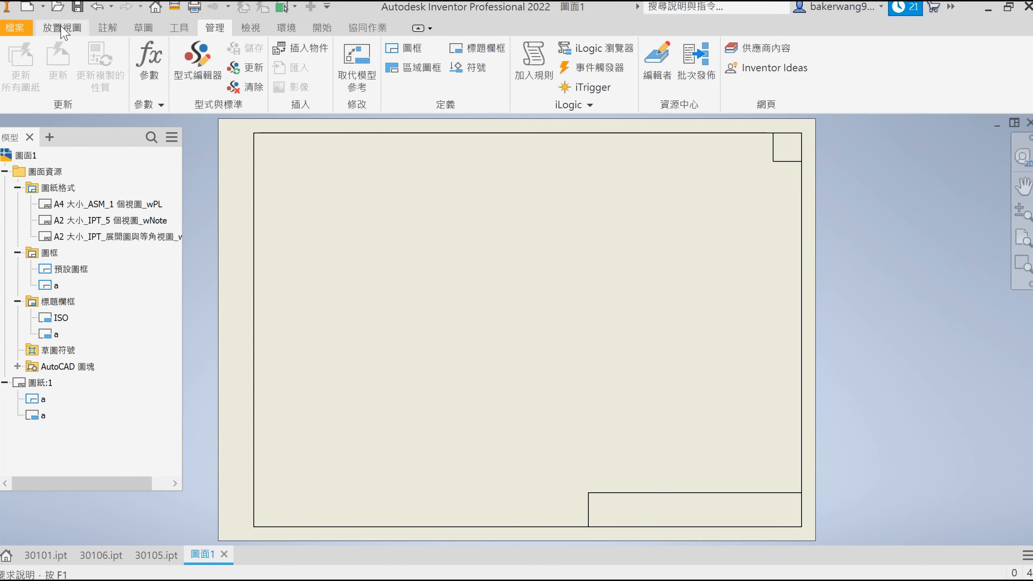
Step: Place a 1:1 base view of 30101.ipt facing the round flange, styled unshaded with hidden lines removed
{"action": "left_click", "coordinate": [62, 28]}
{"action": "left_click", "coordinate": [16, 61]}
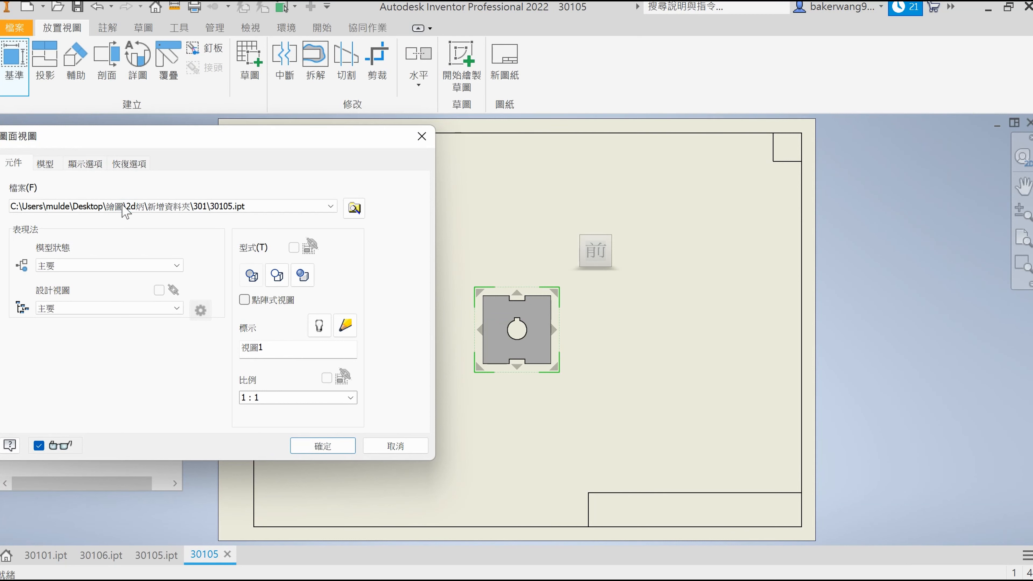
{"action": "left_click", "coordinate": [126, 208]}
{"action": "left_click", "coordinate": [124, 217]}
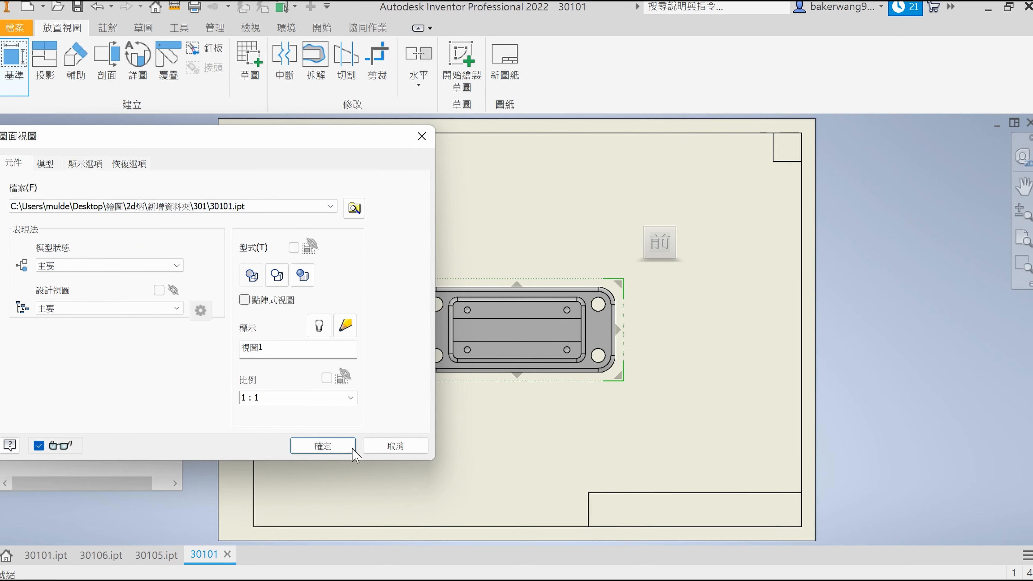
{"action": "left_click", "coordinate": [660, 264]}
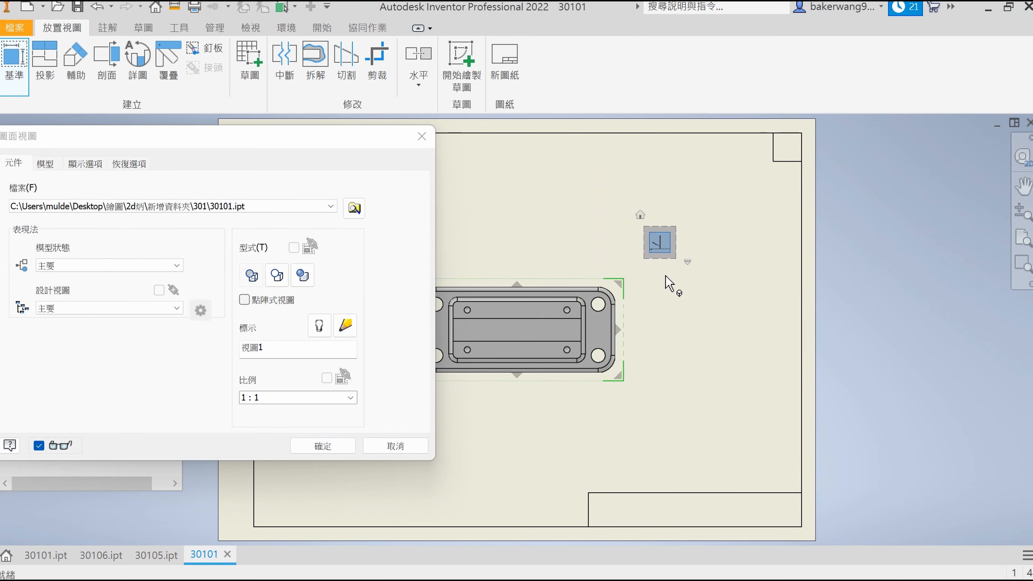
{"action": "left_click_drag", "start_coordinate": [611, 353], "coordinate": [694, 384]}
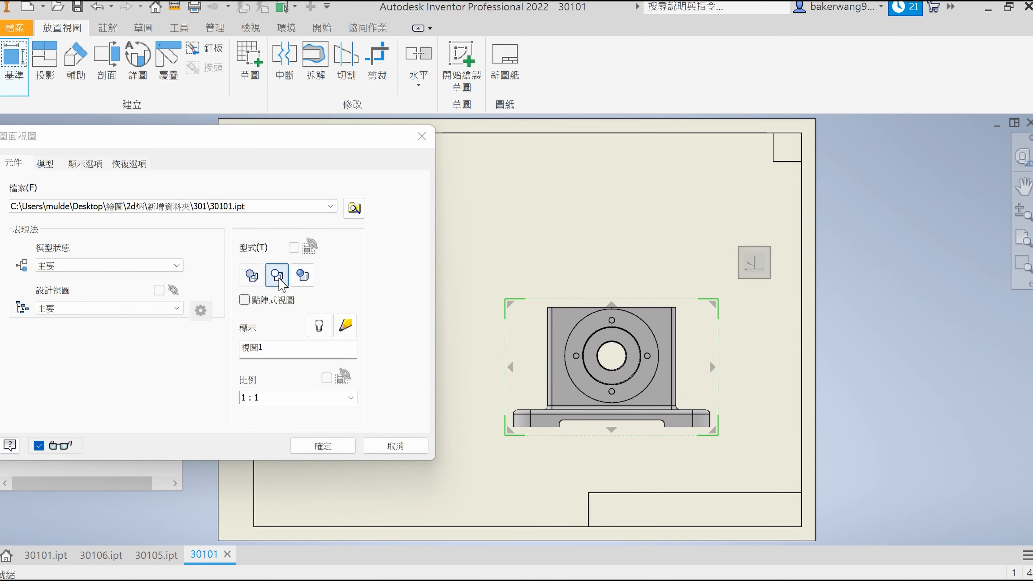
{"action": "left_click", "coordinate": [322, 447]}
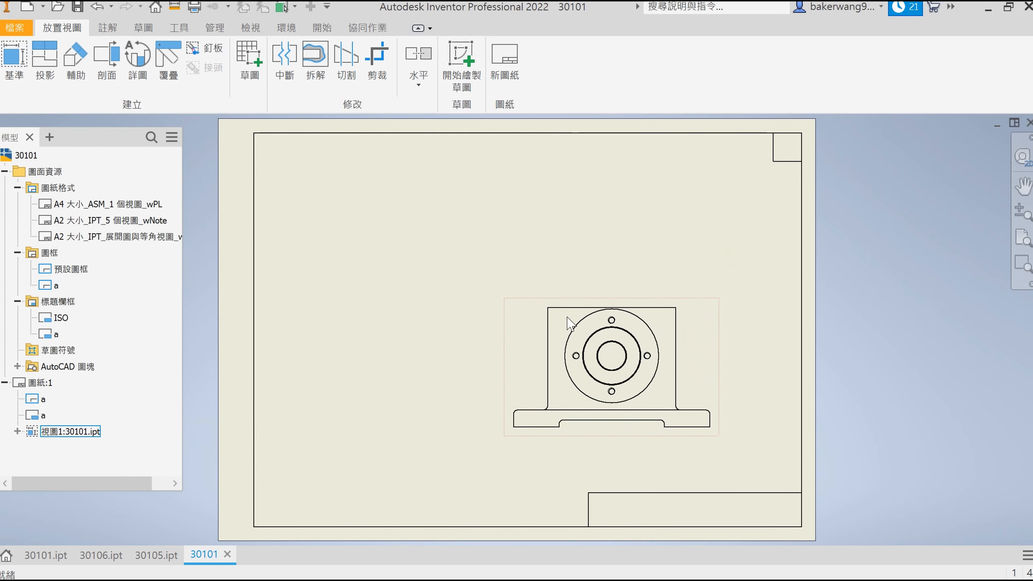
Step: Project a top view above the base view and a side view to its left
{"action": "left_click", "coordinate": [44, 60]}
{"action": "left_click", "coordinate": [589, 325]}
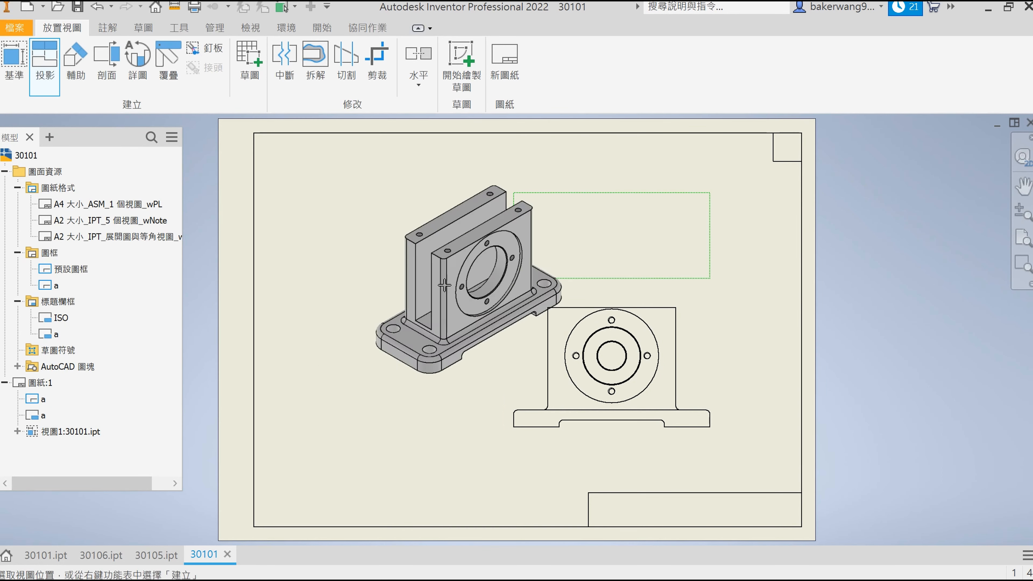
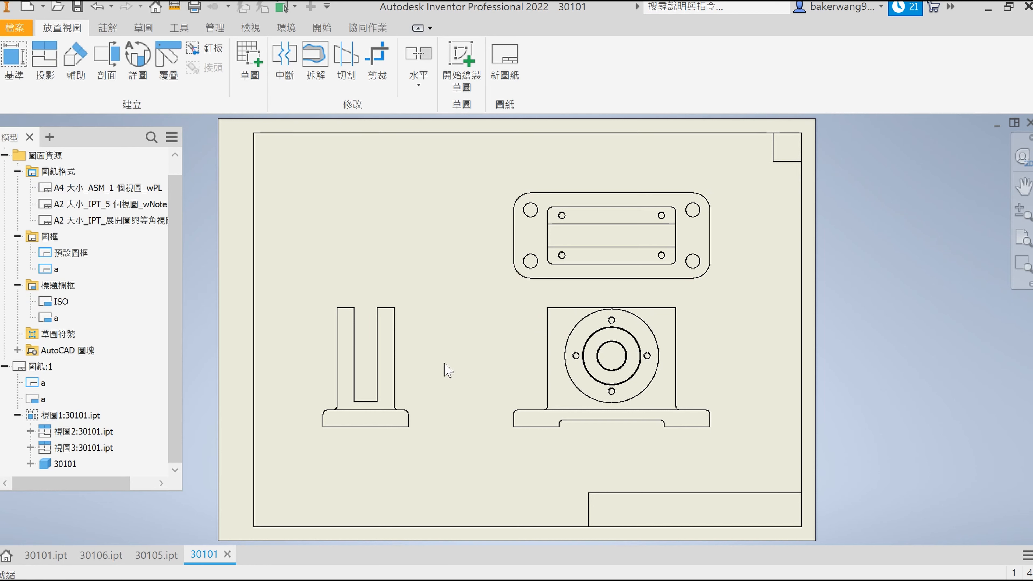
Step: Sketch a rectangle on the side view that encloses the whole view and finish the sketch
{"action": "left_click", "coordinate": [393, 309]}
{"action": "key", "text": "s"}
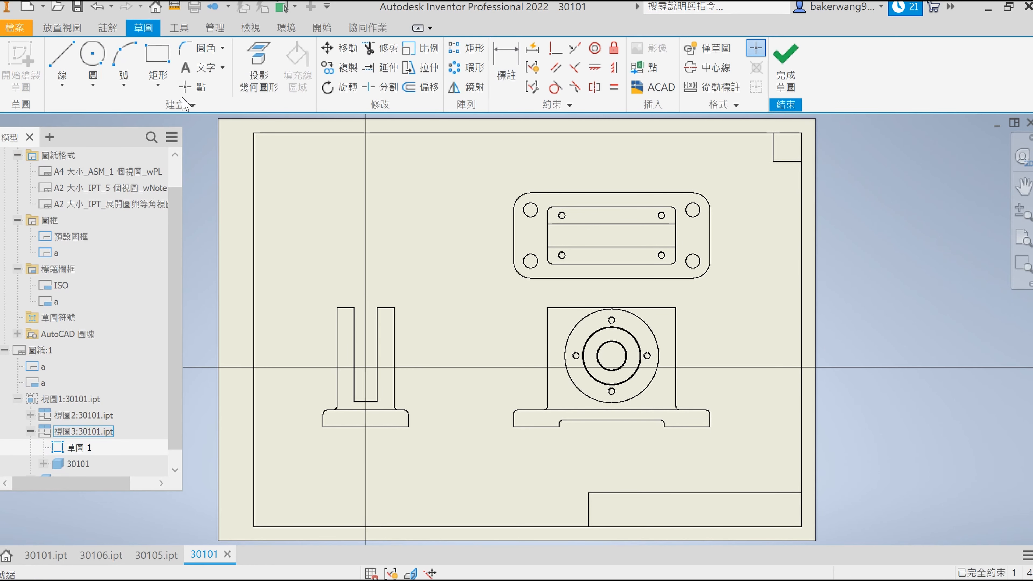
{"action": "left_click", "coordinate": [167, 61]}
{"action": "left_click", "coordinate": [305, 274]}
{"action": "left_click", "coordinate": [425, 452]}
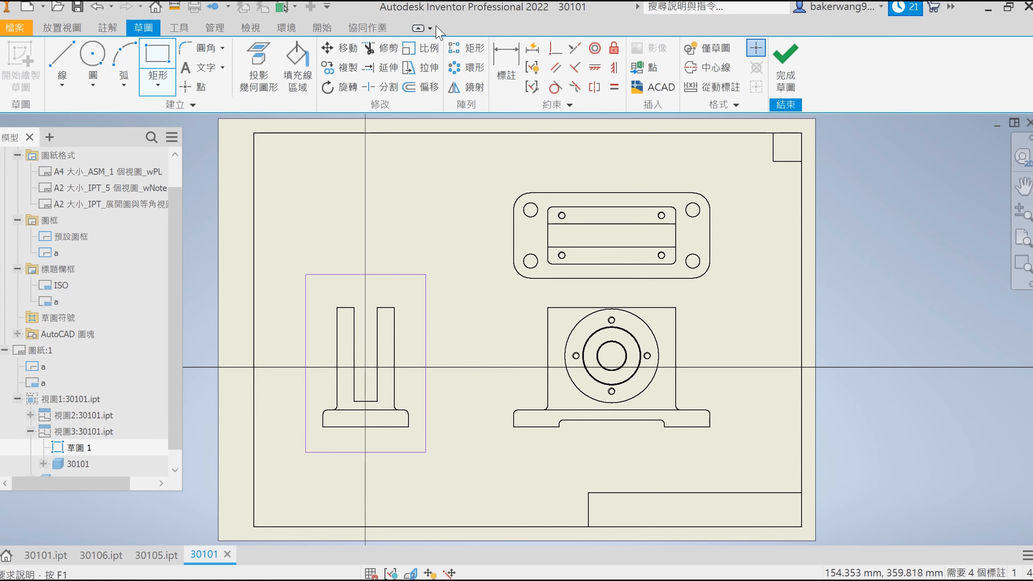
{"action": "left_click", "coordinate": [784, 67]}
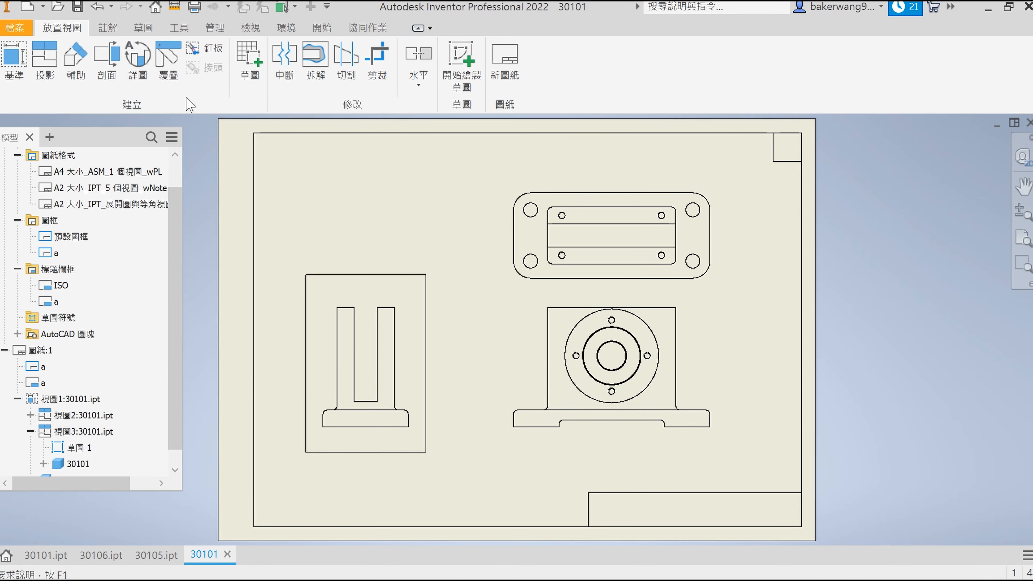
Step: Break out the side view within the rectangle, taking the depth from the bore circle in the front view
{"action": "left_click", "coordinate": [318, 61]}
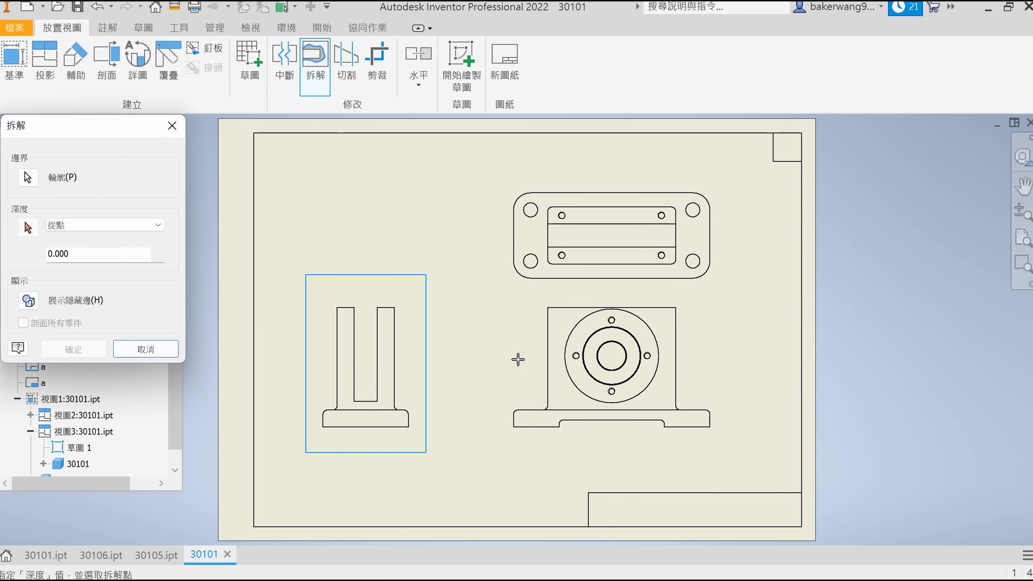
{"action": "left_click", "coordinate": [612, 329]}
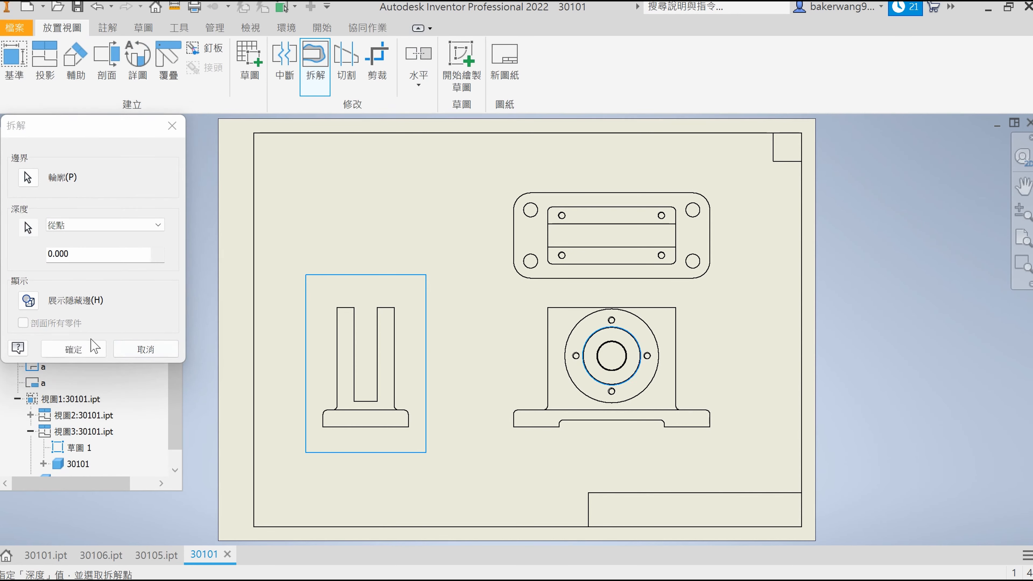
{"action": "left_click", "coordinate": [98, 346]}
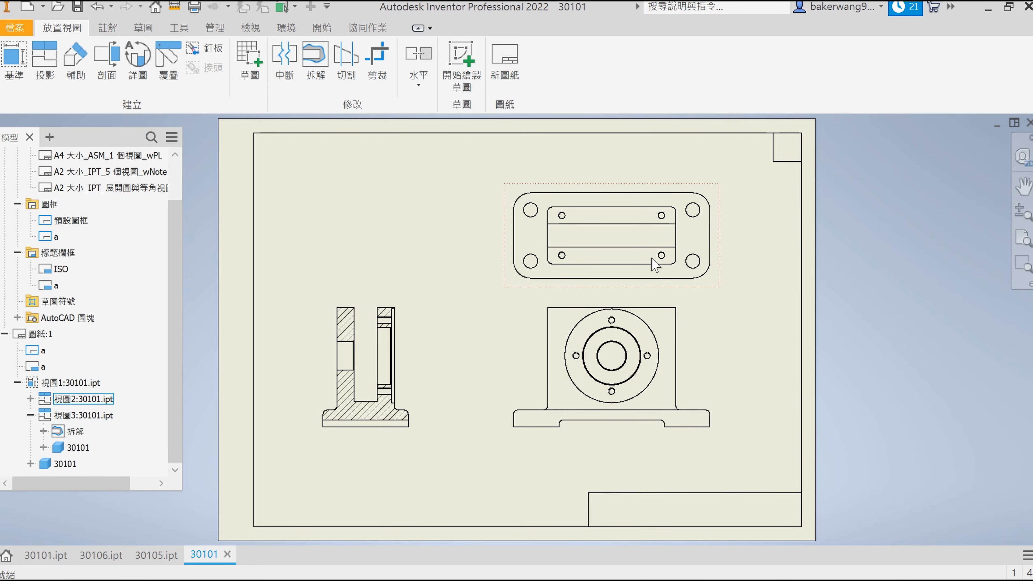
Step: Sketch a closed control-vertex spline around the left end of the base on the front view
{"action": "scroll", "coordinate": [592, 344], "scroll_direction": "up", "scroll_amount": 3}
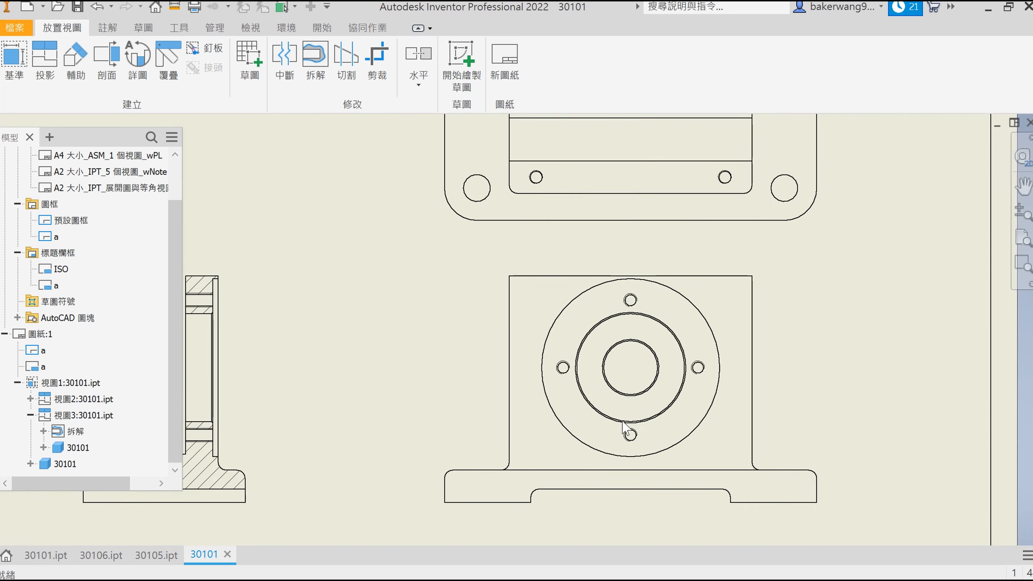
{"action": "left_click", "coordinate": [368, 288]}
{"action": "left_click", "coordinate": [70, 85]}
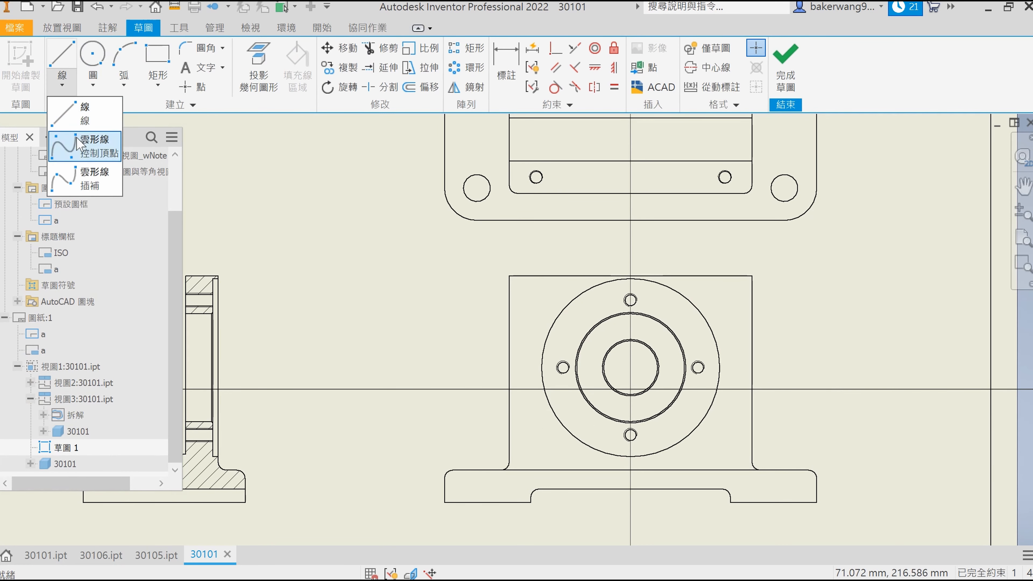
{"action": "left_click", "coordinate": [81, 159]}
{"action": "left_click", "coordinate": [467, 455]}
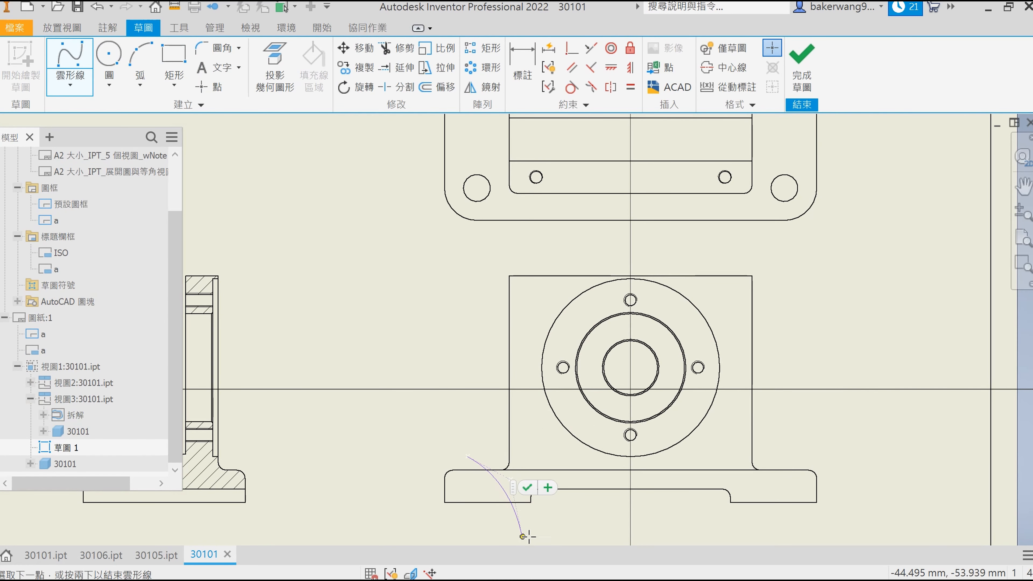
{"action": "left_click", "coordinate": [518, 526]}
{"action": "left_click", "coordinate": [584, 517]}
{"action": "left_click", "coordinate": [468, 541]}
{"action": "left_click", "coordinate": [396, 486]}
{"action": "left_click", "coordinate": [428, 423]}
{"action": "left_click", "coordinate": [468, 456]}
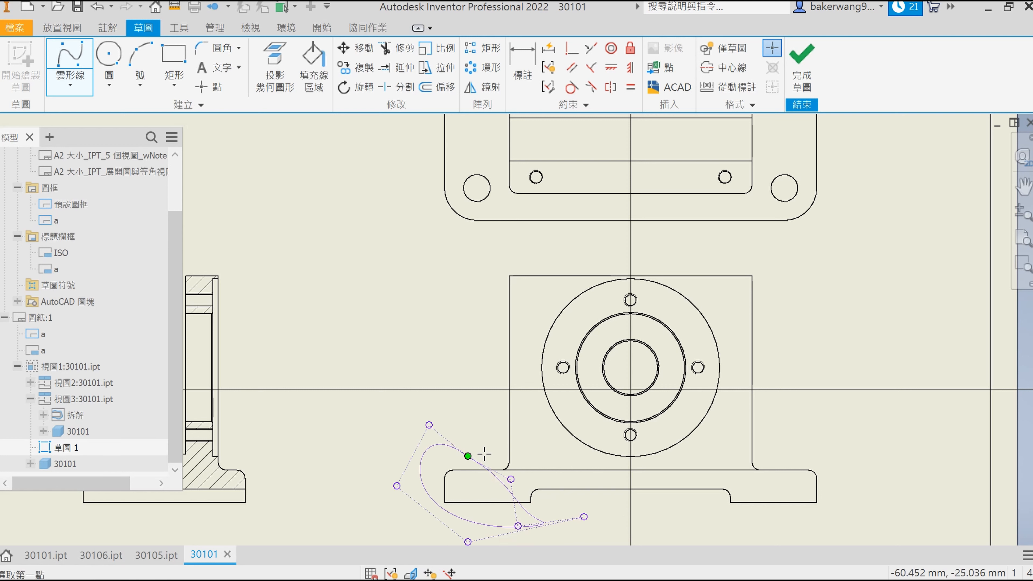
Step: Move the spline's control vertex nearest the flange up and right to widen the boundary, and finish the sketch
{"action": "key", "text": "Escape"}
{"action": "left_click_drag", "start_coordinate": [510, 480], "coordinate": [536, 456]}
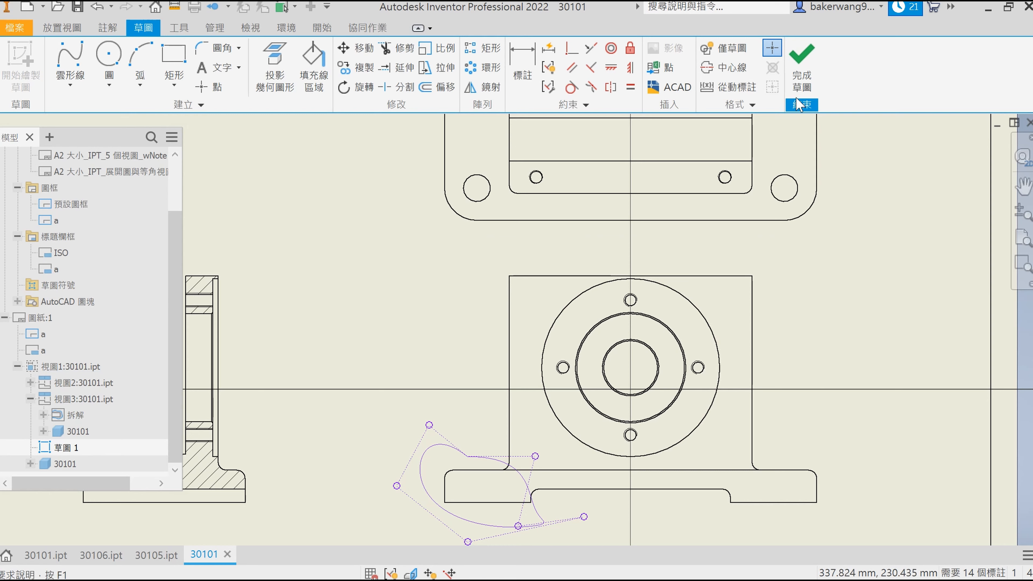
{"action": "left_click", "coordinate": [800, 87]}
Step: Break out the front view's base within the spline, taking the depth from the top view's lower-left mounting hole
{"action": "left_click", "coordinate": [315, 66]}
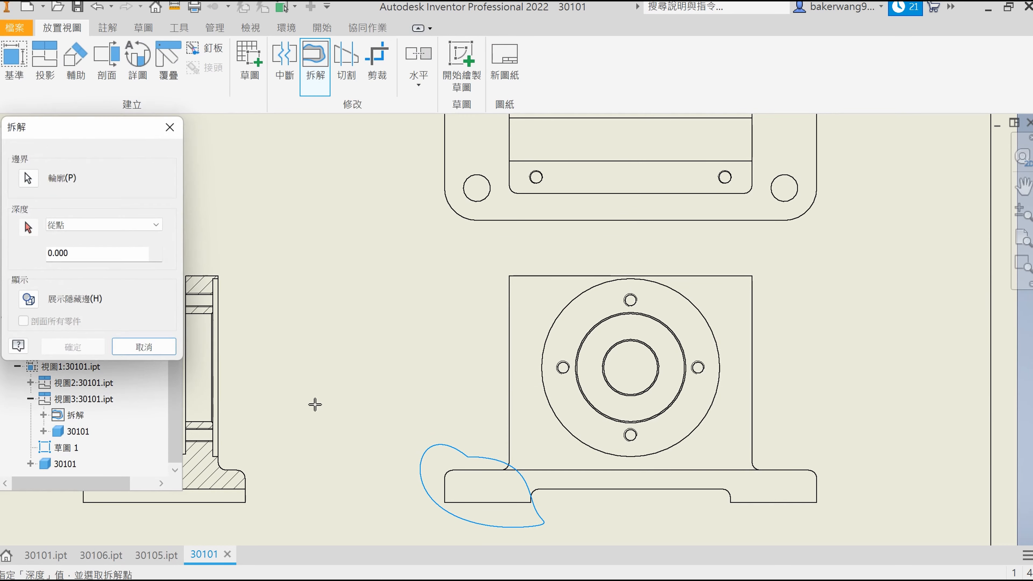
{"action": "scroll", "coordinate": [315, 404], "scroll_direction": "down", "scroll_amount": 5}
{"action": "middle_click_drag", "start_coordinate": [288, 423], "coordinate": [402, 396]}
{"action": "scroll", "coordinate": [401, 395], "scroll_direction": "up", "scroll_amount": 6}
{"action": "middle_click_drag", "start_coordinate": [580, 231], "coordinate": [481, 437]}
{"action": "scroll", "coordinate": [481, 437], "scroll_direction": "down", "scroll_amount": 5}
{"action": "scroll", "coordinate": [555, 326], "scroll_direction": "up", "scroll_amount": 6}
{"action": "left_click", "coordinate": [546, 317]}
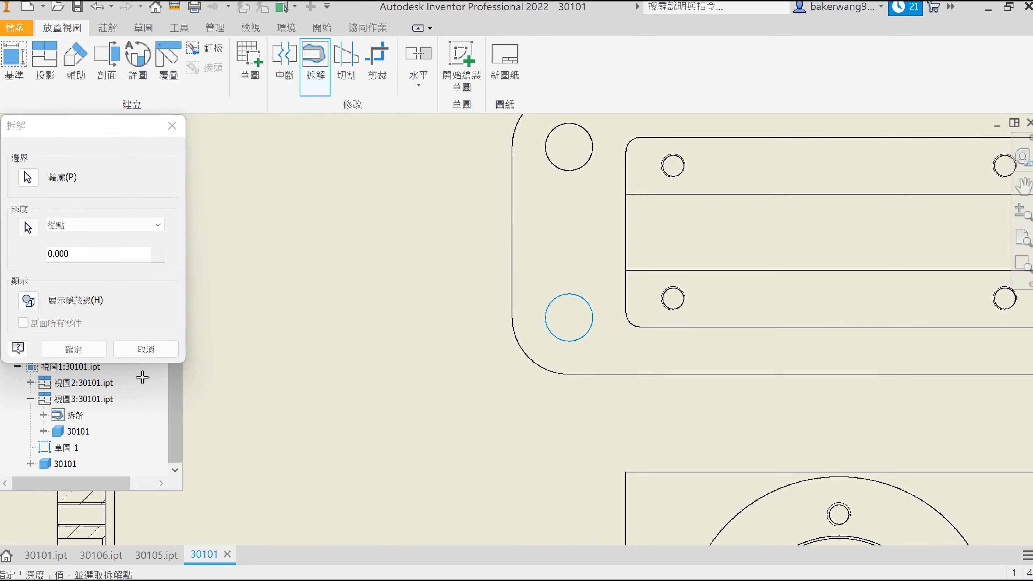
{"action": "left_click", "coordinate": [73, 349]}
{"action": "scroll", "coordinate": [476, 455], "scroll_direction": "down", "scroll_amount": 8}
{"action": "scroll", "coordinate": [475, 455], "scroll_direction": "up", "scroll_amount": 3}
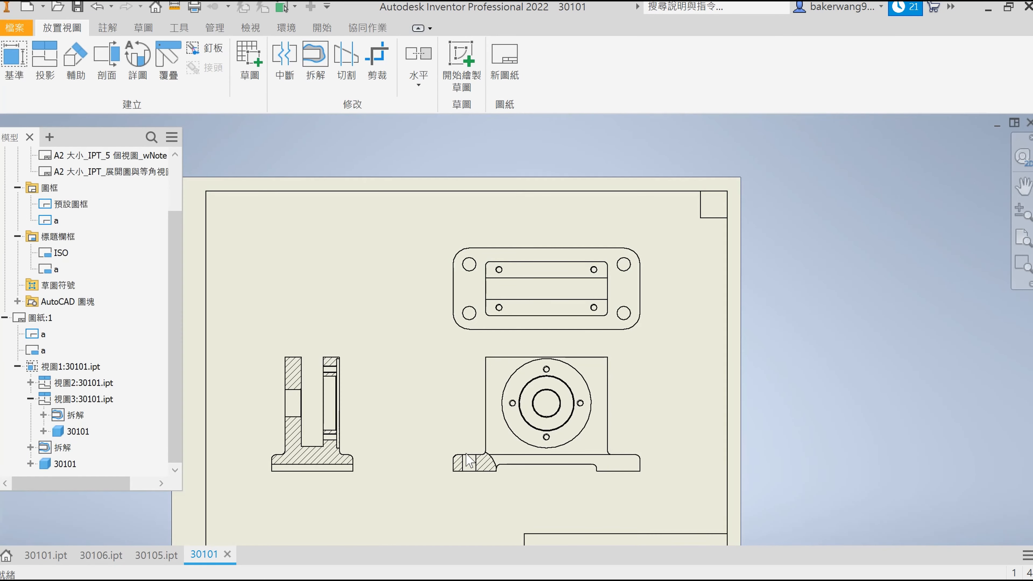
{"action": "scroll", "coordinate": [490, 434], "scroll_direction": "up", "scroll_amount": 6}
{"action": "scroll", "coordinate": [526, 415], "scroll_direction": "down", "scroll_amount": 6}
{"action": "scroll", "coordinate": [570, 329], "scroll_direction": "up", "scroll_amount": 1}
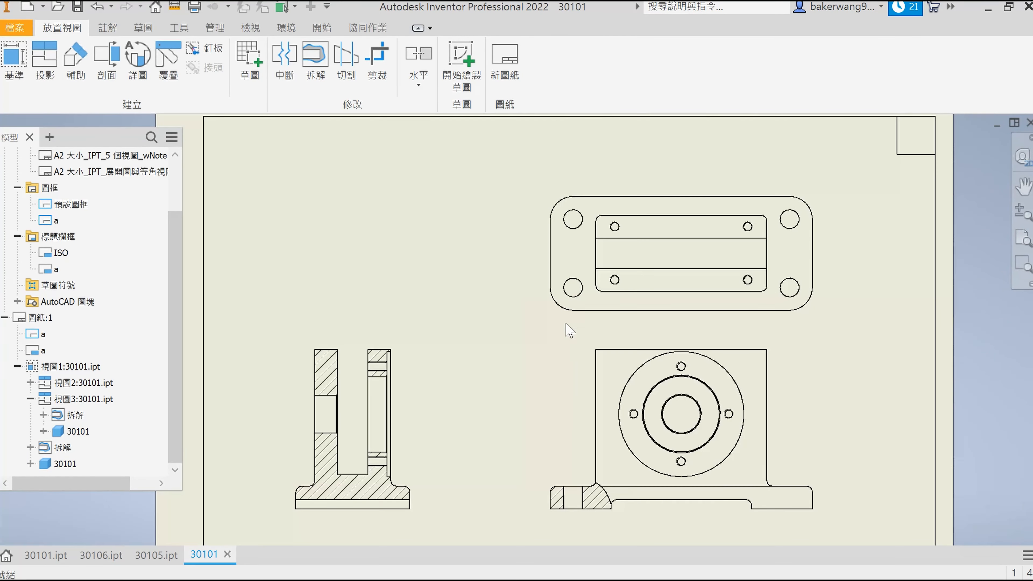
Step: Add a horizontal centreline through the bore in the side view and extend it past the right face
{"action": "left_click", "coordinate": [108, 27]}
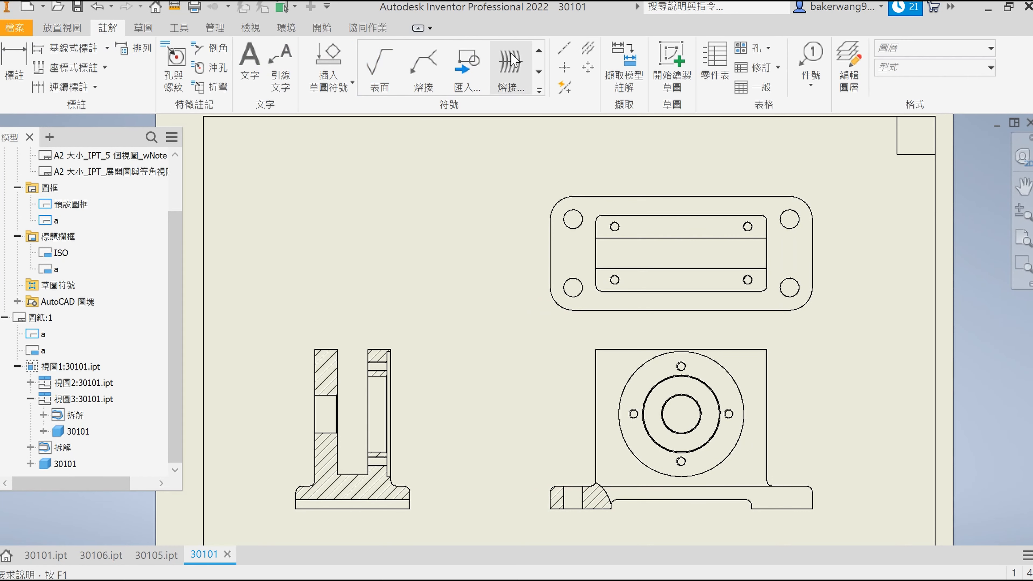
{"action": "key", "text": "Escape"}
{"action": "left_click_drag", "start_coordinate": [341, 413], "coordinate": [424, 413]}
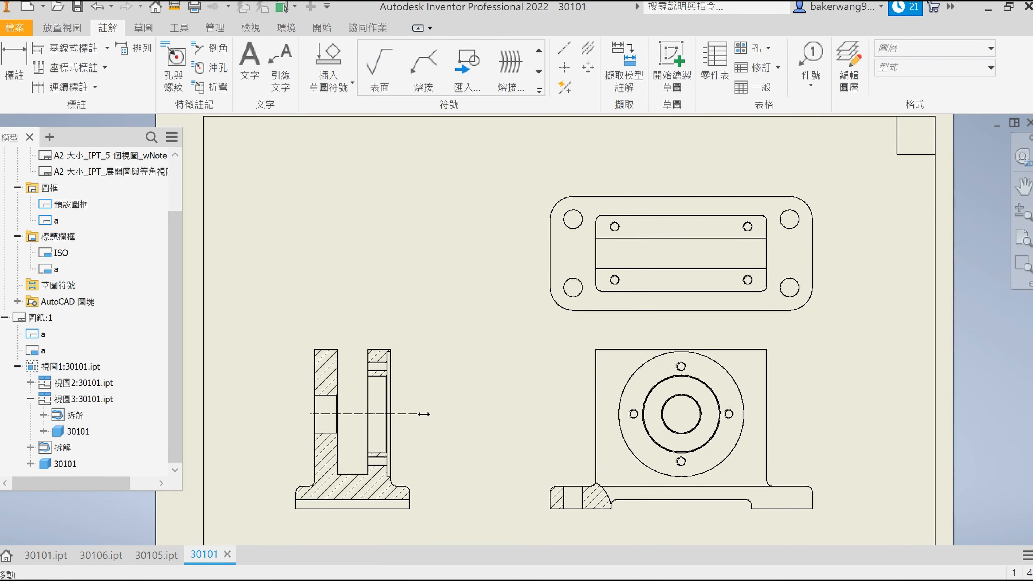
{"action": "left_click", "coordinate": [586, 52]}
{"action": "key", "text": "Escape"}
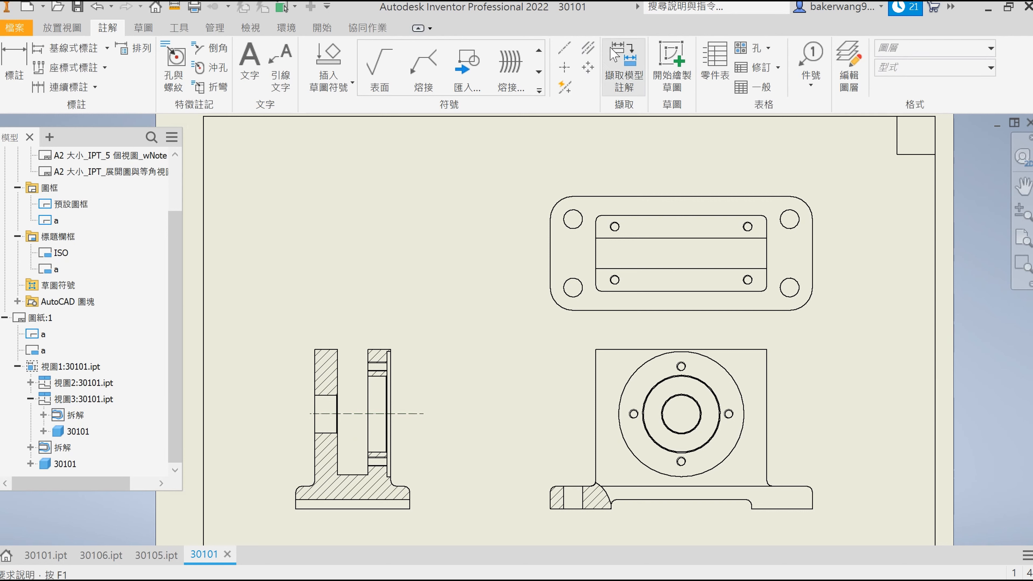
{"action": "left_click", "coordinate": [590, 49]}
{"action": "key", "text": "Escape"}
Step: Add a vertical bisector centreline midway between the two outer faces of the side view's uprights
{"action": "scroll", "coordinate": [386, 380], "scroll_direction": "up", "scroll_amount": 3}
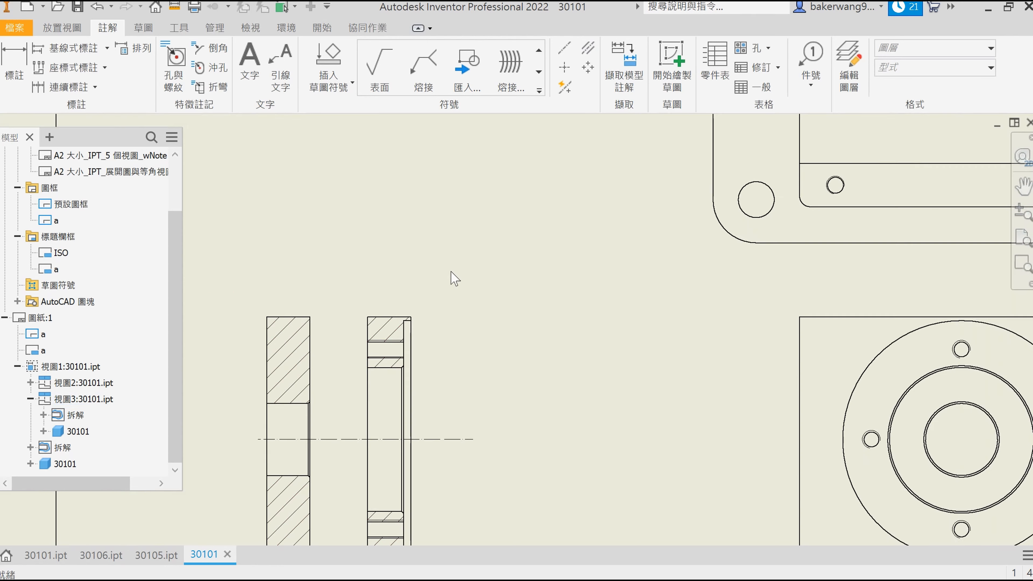
{"action": "left_click", "coordinate": [584, 51]}
{"action": "left_click", "coordinate": [414, 369]}
{"action": "left_click", "coordinate": [267, 366]}
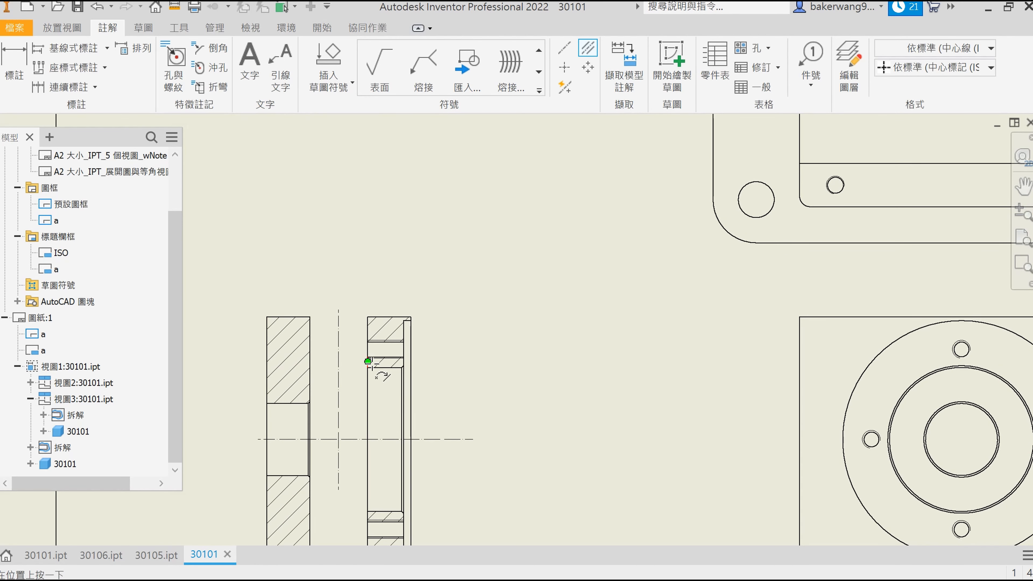
Step: Add a horizontal bisector centreline along the middle of the slot in the top view
{"action": "scroll", "coordinate": [402, 445], "scroll_direction": "down", "scroll_amount": 3}
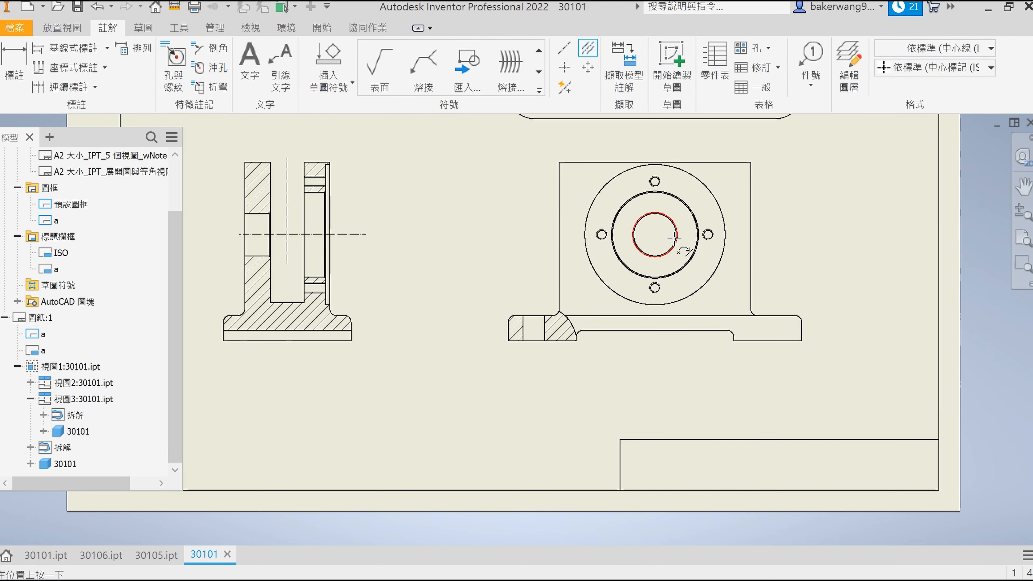
{"action": "middle_click_drag", "start_coordinate": [682, 183], "coordinate": [615, 381]}
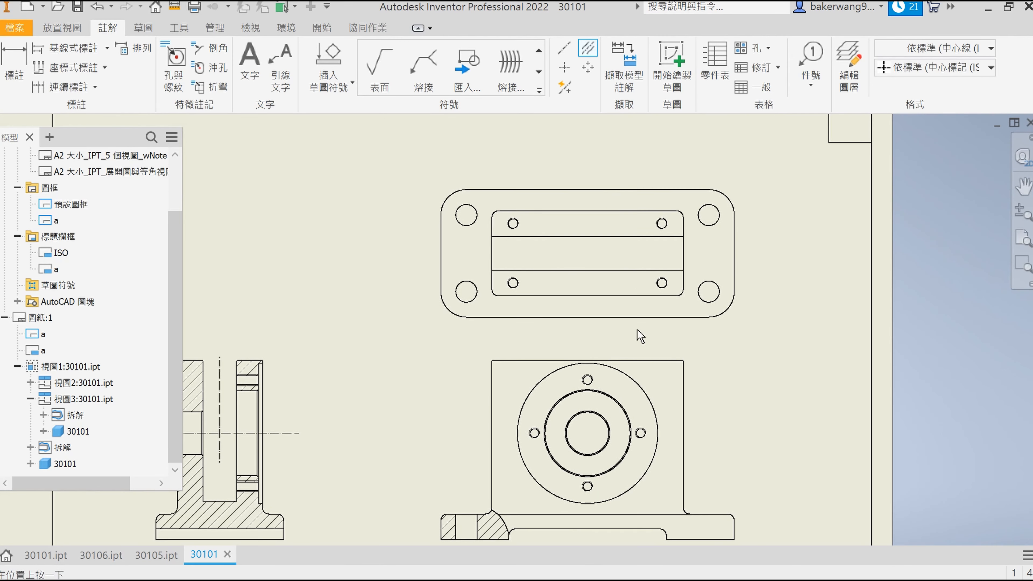
{"action": "left_click", "coordinate": [594, 296]}
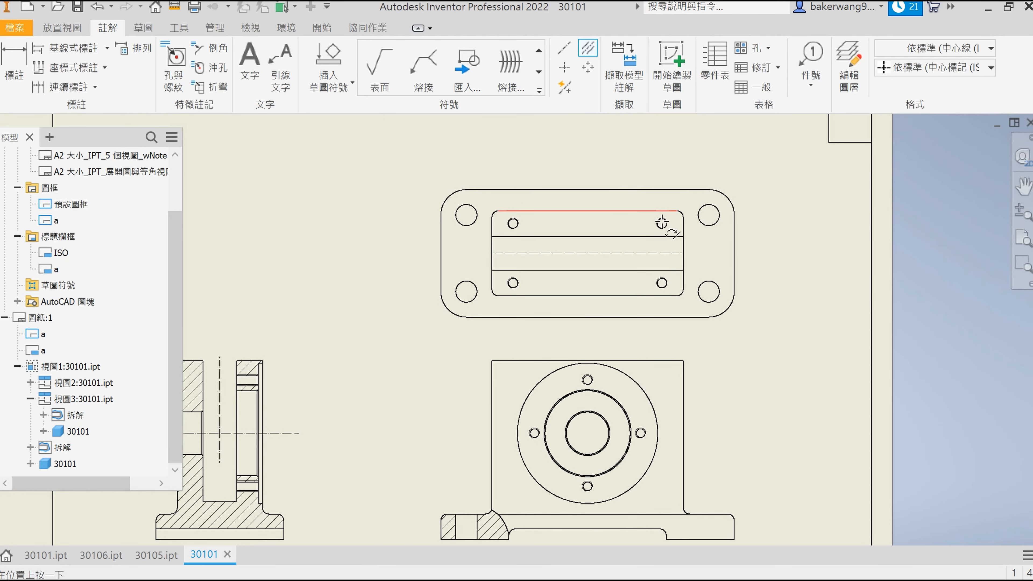
Step: Extend the side view's vertical centreline down past the bottom of the base
{"action": "middle_click_drag", "start_coordinate": [356, 399], "coordinate": [623, 174]}
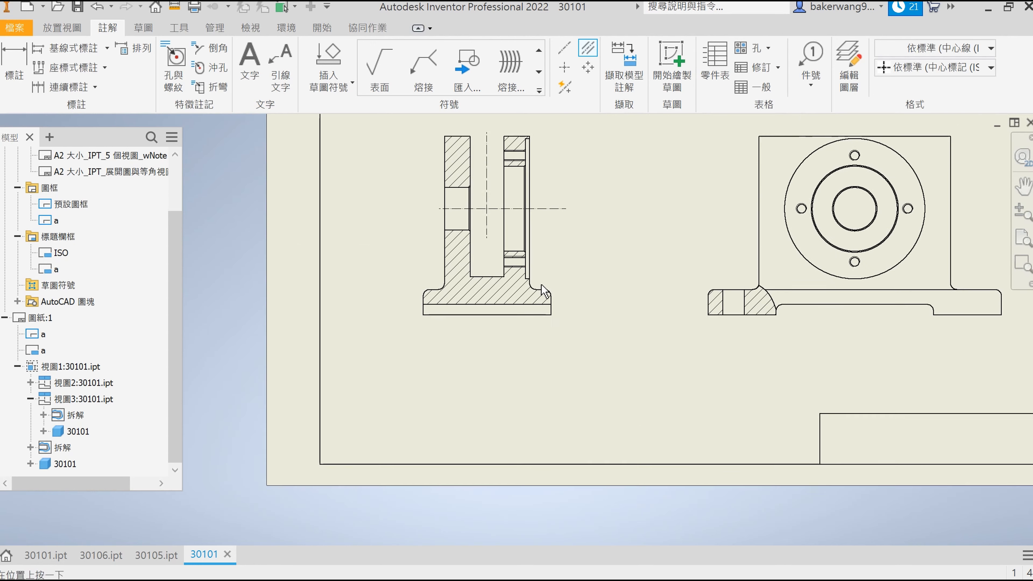
{"action": "left_click", "coordinate": [487, 325]}
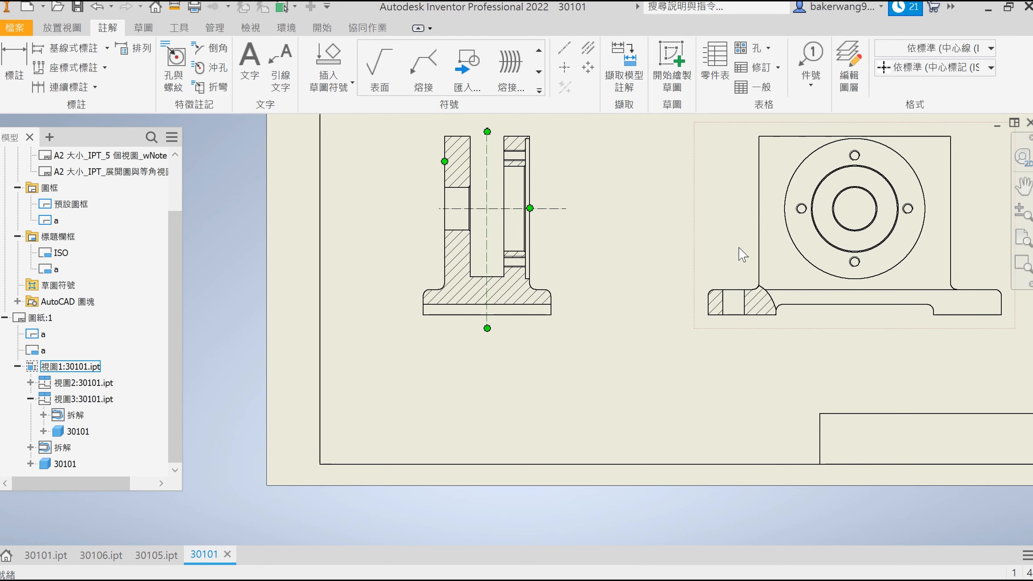
Step: Add a centred-pattern bolt circle through the four small holes around the bore in the front view
{"action": "middle_click_drag", "start_coordinate": [486, 326], "coordinate": [254, 397]}
{"action": "left_click", "coordinate": [588, 67]}
{"action": "left_click", "coordinate": [622, 279]}
{"action": "left_click", "coordinate": [621, 226]}
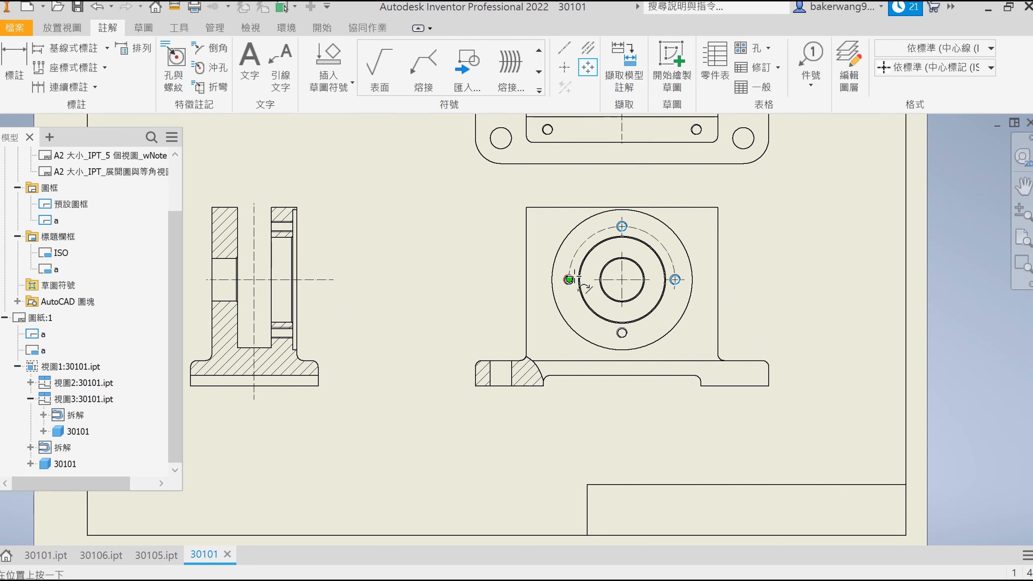
{"action": "left_click", "coordinate": [569, 280]}
{"action": "left_click", "coordinate": [622, 332]}
{"action": "right_click", "coordinate": [661, 334]}
{"action": "left_click", "coordinate": [708, 328]}
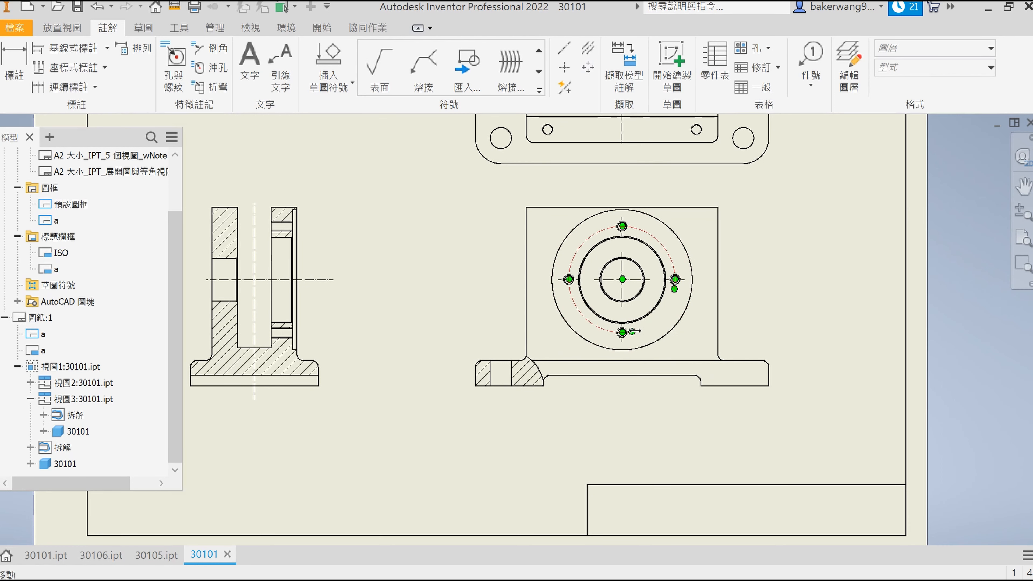
Step: Add a vertical bisector centreline through the sectioned left base hole in the front view
{"action": "middle_click_drag", "start_coordinate": [786, 230], "coordinate": [754, 325]}
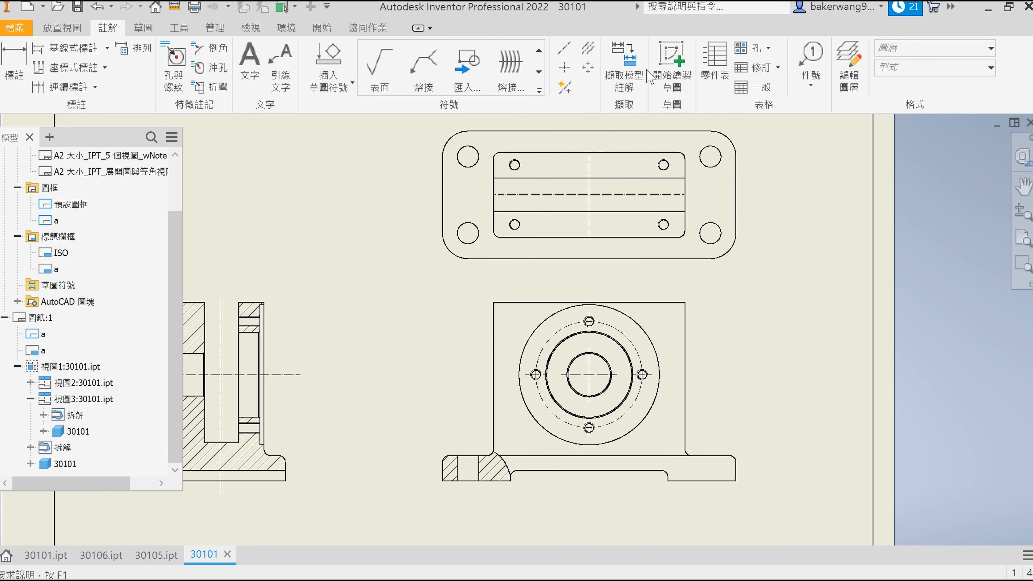
{"action": "left_click", "coordinate": [595, 49]}
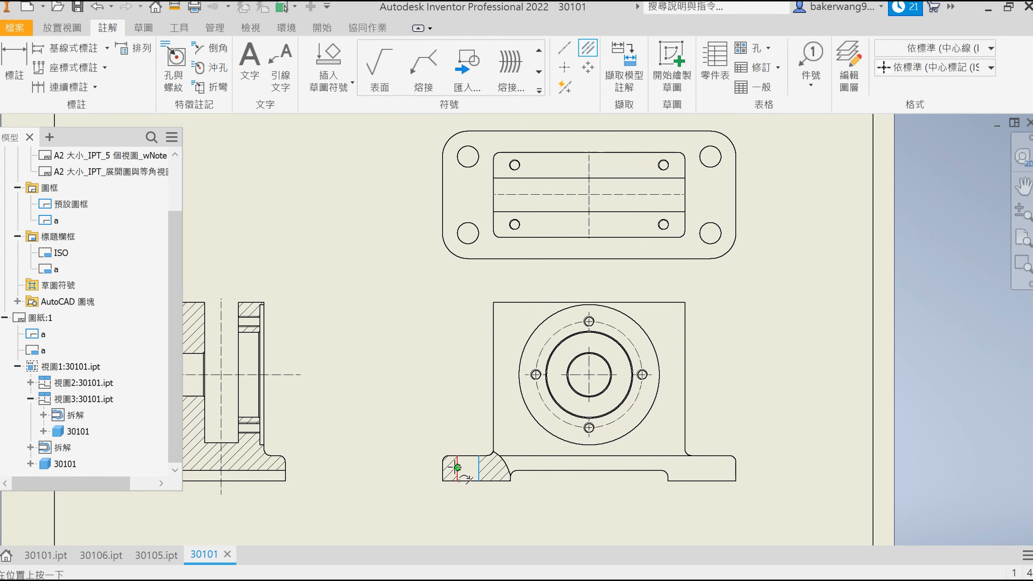
{"action": "key", "text": "Escape"}
Step: Show hidden lines in the base view, and add vertical bisector centrelines through the front view's two threaded holes and right base hole
{"action": "double_click", "coordinate": [723, 402]}
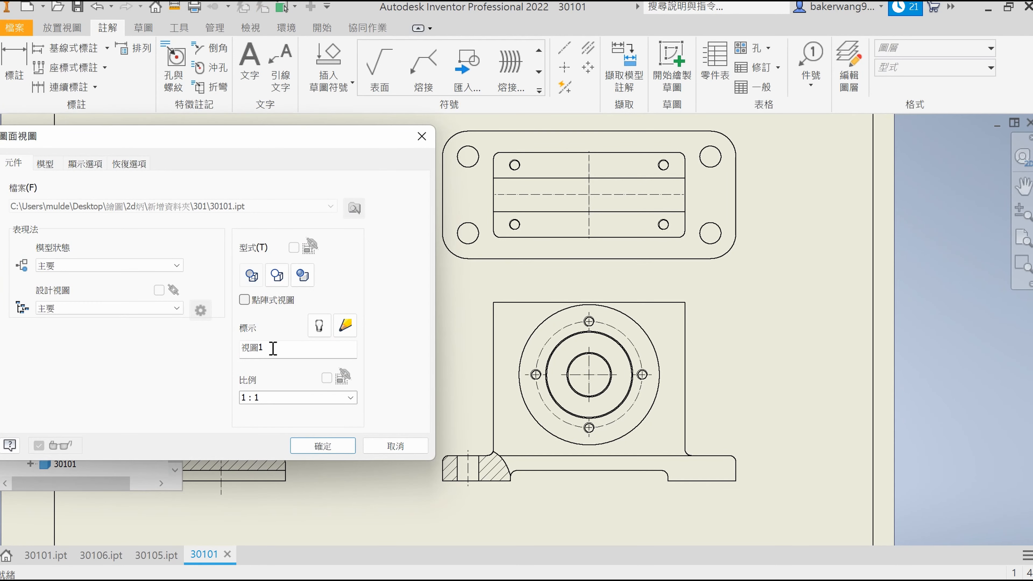
{"action": "left_click", "coordinate": [321, 448]}
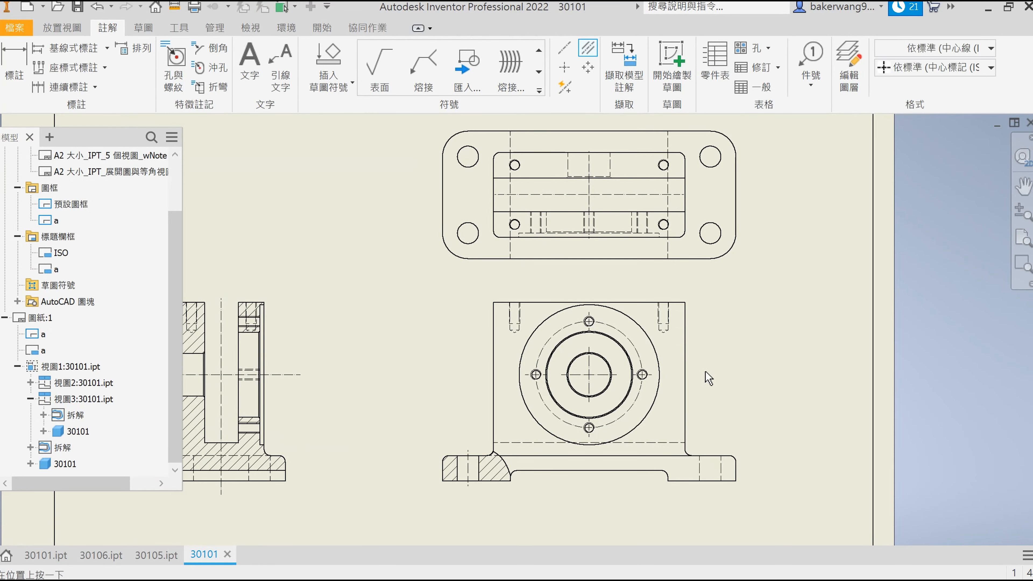
{"action": "scroll", "coordinate": [674, 317], "scroll_direction": "up", "scroll_amount": 4}
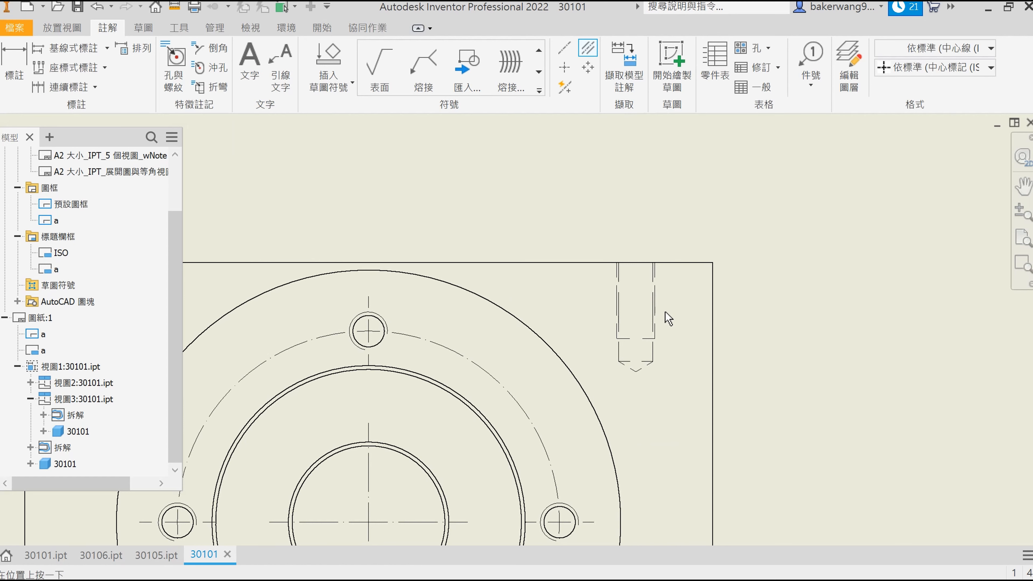
{"action": "mouse_move", "coordinate": [476, 380]}
{"action": "middle_mouse_down"}
{"action": "mouse_move", "coordinate": [619, 346]}
{"action": "mouse_move", "coordinate": [866, 322]}
{"action": "middle_mouse_up"}
{"action": "scroll", "coordinate": [717, 315], "scroll_direction": "up", "scroll_amount": 2}
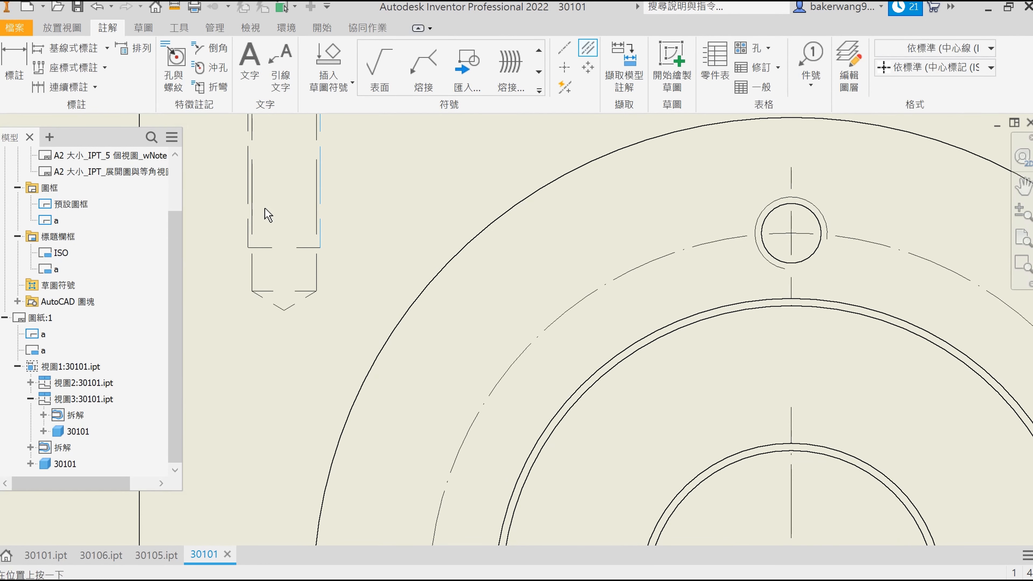
{"action": "scroll", "coordinate": [248, 208], "scroll_direction": "down", "scroll_amount": 6}
{"action": "scroll", "coordinate": [570, 358], "scroll_direction": "up", "scroll_amount": 7}
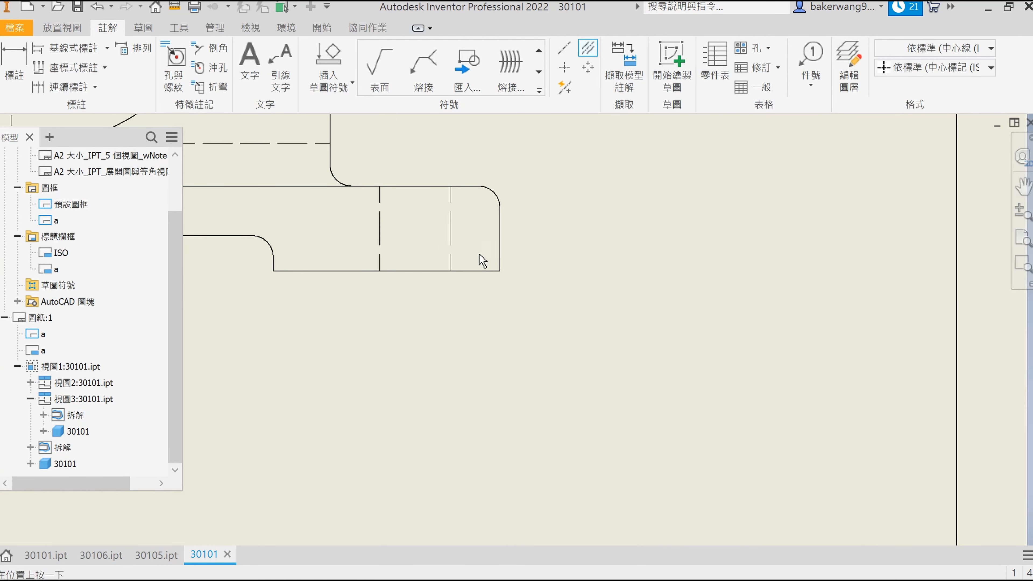
{"action": "scroll", "coordinate": [354, 248], "scroll_direction": "down", "scroll_amount": 5}
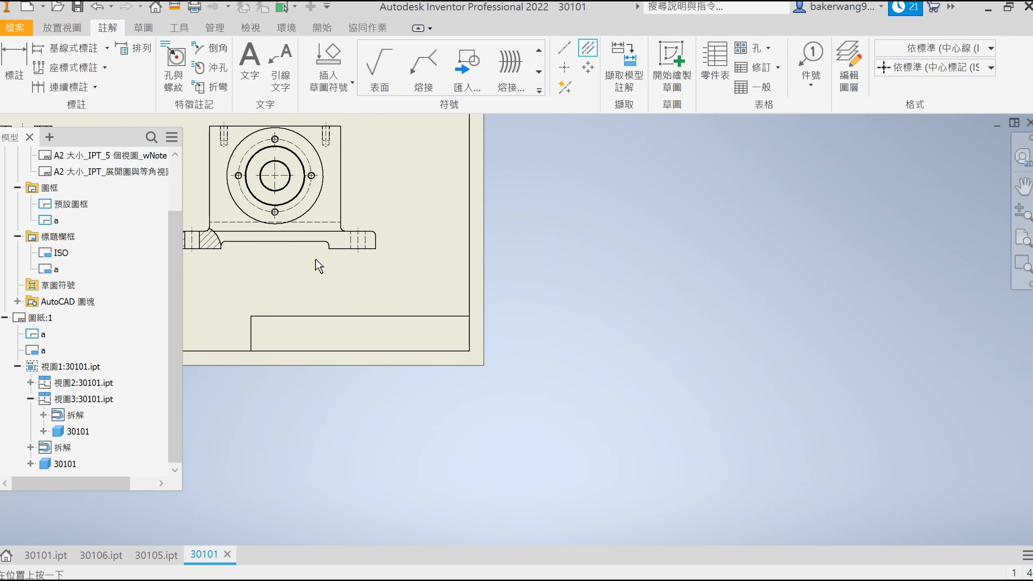
Step: Add vertical bisector centrelines through the hidden threaded holes in both uprights of the side view
{"action": "scroll", "coordinate": [401, 268], "scroll_direction": "up", "scroll_amount": 3}
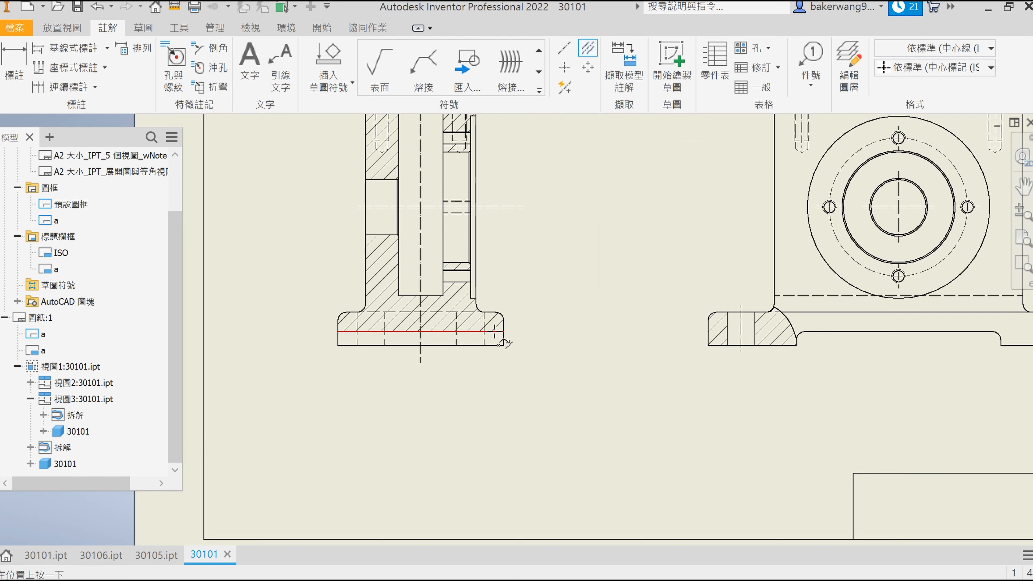
{"action": "scroll", "coordinate": [556, 214], "scroll_direction": "down", "scroll_amount": 3}
{"action": "scroll", "coordinate": [380, 231], "scroll_direction": "up", "scroll_amount": 5}
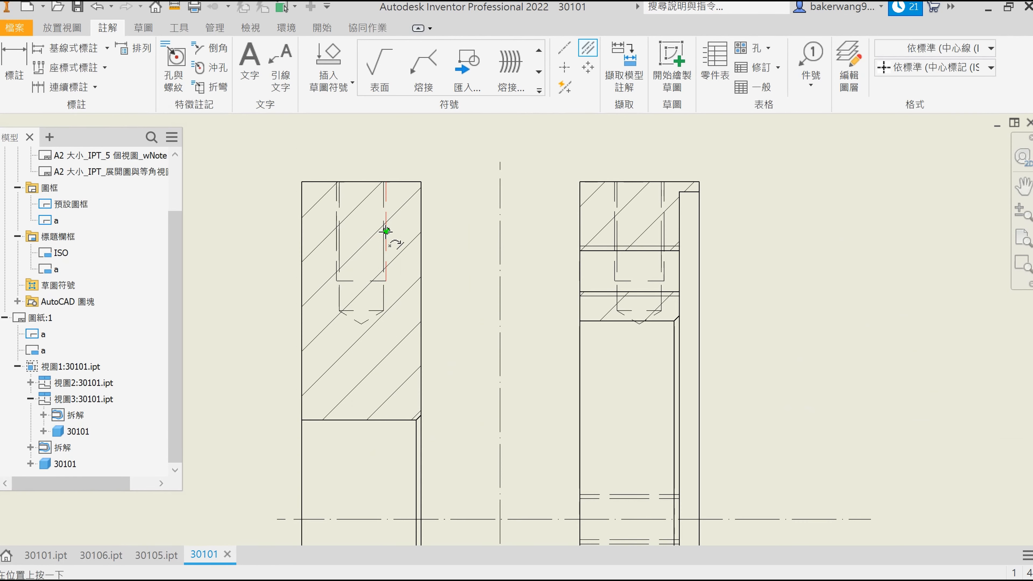
{"action": "left_click", "coordinate": [614, 231]}
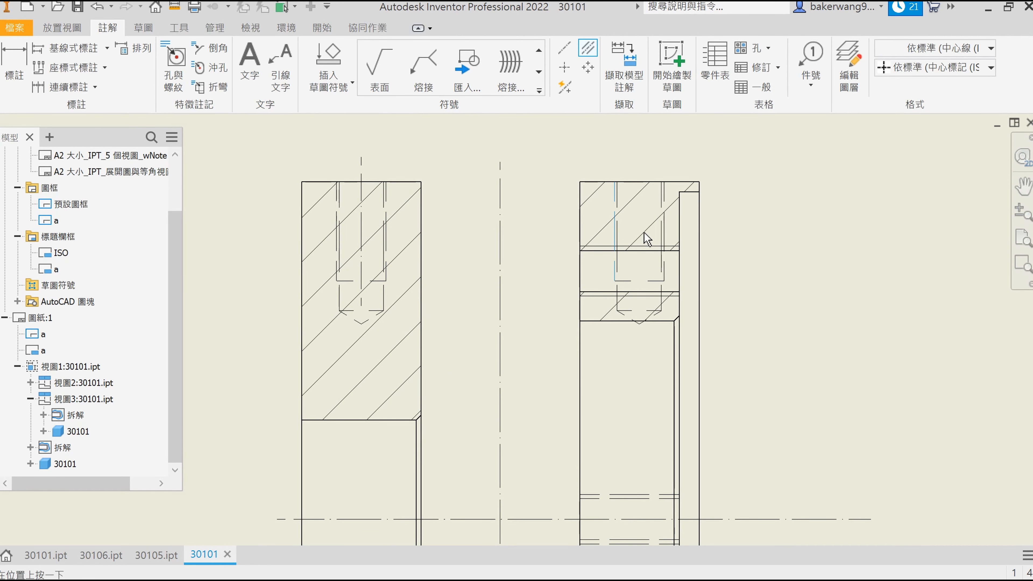
{"action": "scroll", "coordinate": [663, 230], "scroll_direction": "down", "scroll_amount": 6}
Step: Add centre marks to the four large corner holes in the top view
{"action": "scroll", "coordinate": [627, 161], "scroll_direction": "up", "scroll_amount": 3}
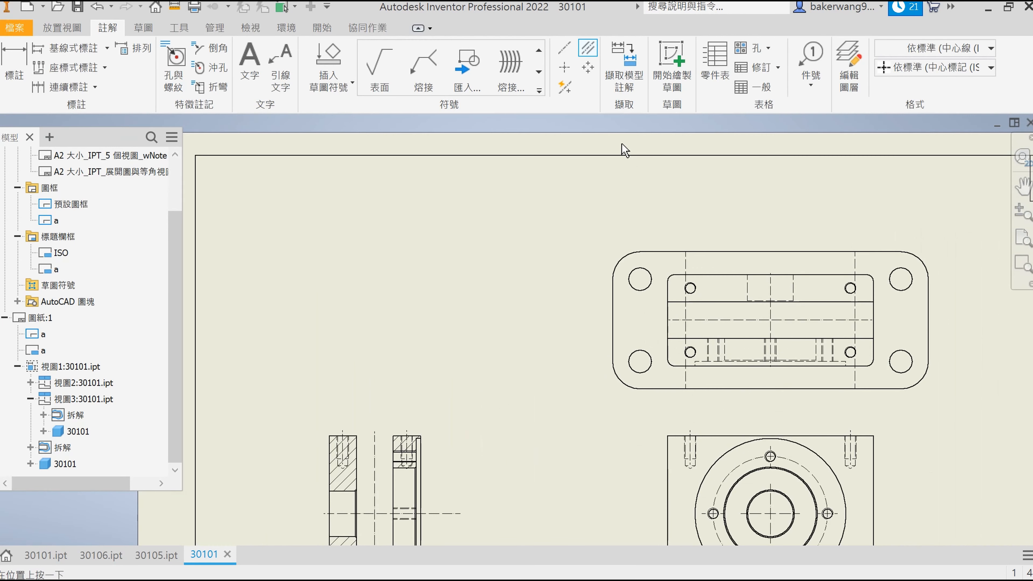
{"action": "left_click", "coordinate": [564, 68]}
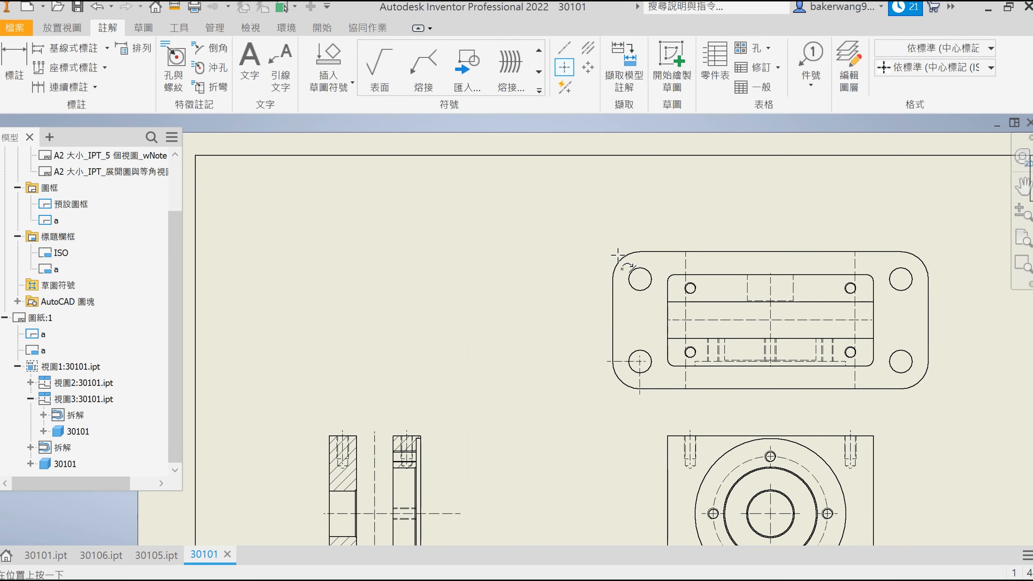
{"action": "left_click", "coordinate": [927, 381]}
{"action": "key", "text": "Escape"}
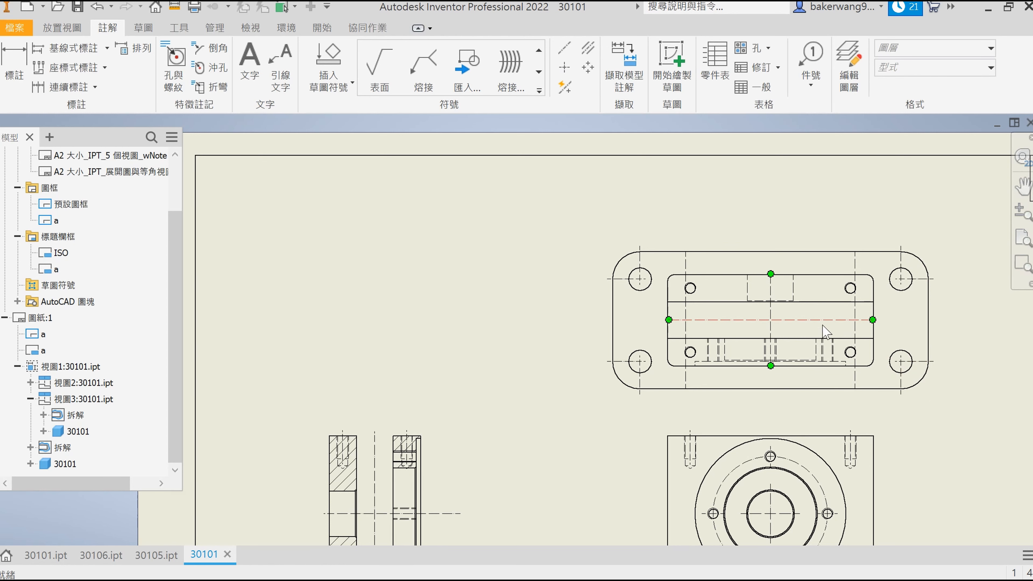
Step: Add vertical bisector centrelines through the left and right hidden flange holes in the top view
{"action": "middle_click_drag", "start_coordinate": [827, 420], "coordinate": [791, 330]}
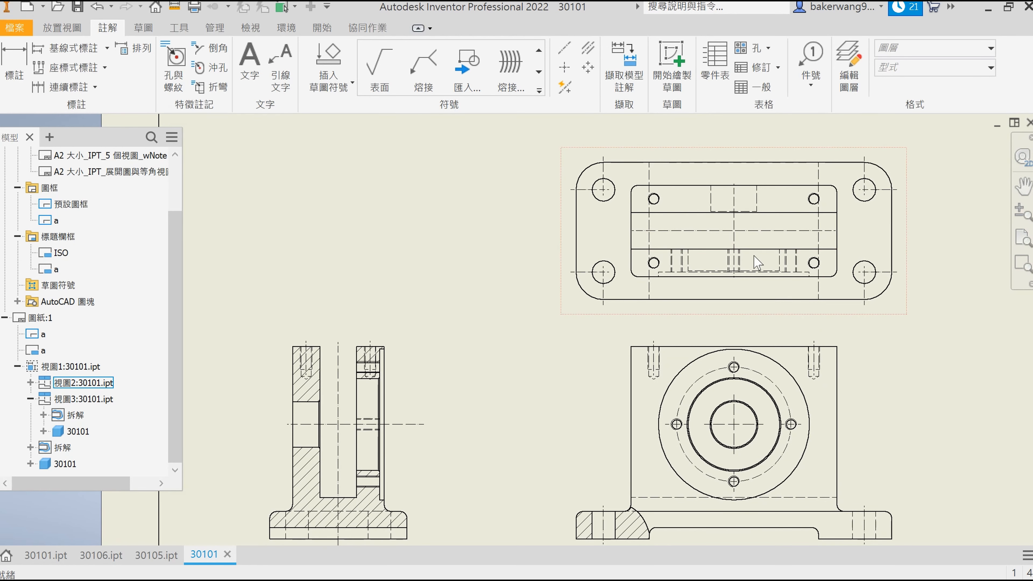
{"action": "scroll", "coordinate": [688, 266], "scroll_direction": "down", "scroll_amount": 5}
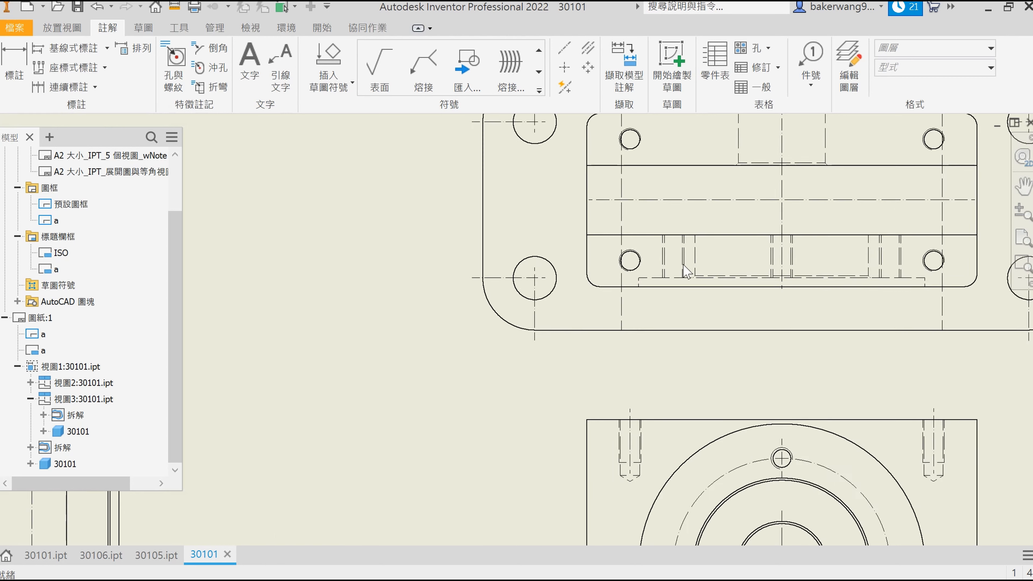
{"action": "left_click", "coordinate": [587, 48]}
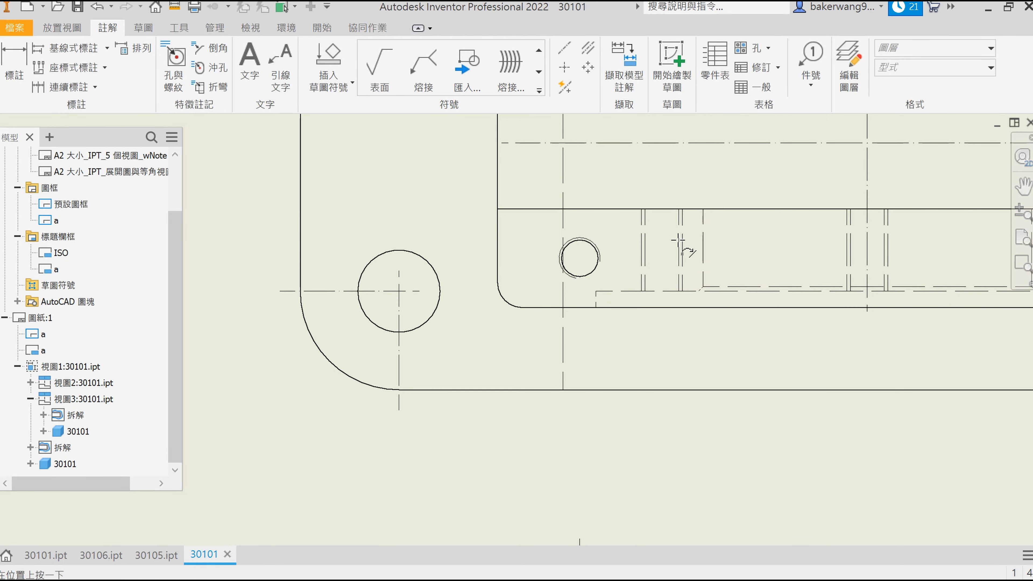
{"action": "left_click", "coordinate": [642, 252]}
{"action": "scroll", "coordinate": [780, 278], "scroll_direction": "up", "scroll_amount": 4}
{"action": "middle_click_drag", "start_coordinate": [853, 271], "coordinate": [703, 302]}
{"action": "scroll", "coordinate": [707, 300], "scroll_direction": "down", "scroll_amount": 5}
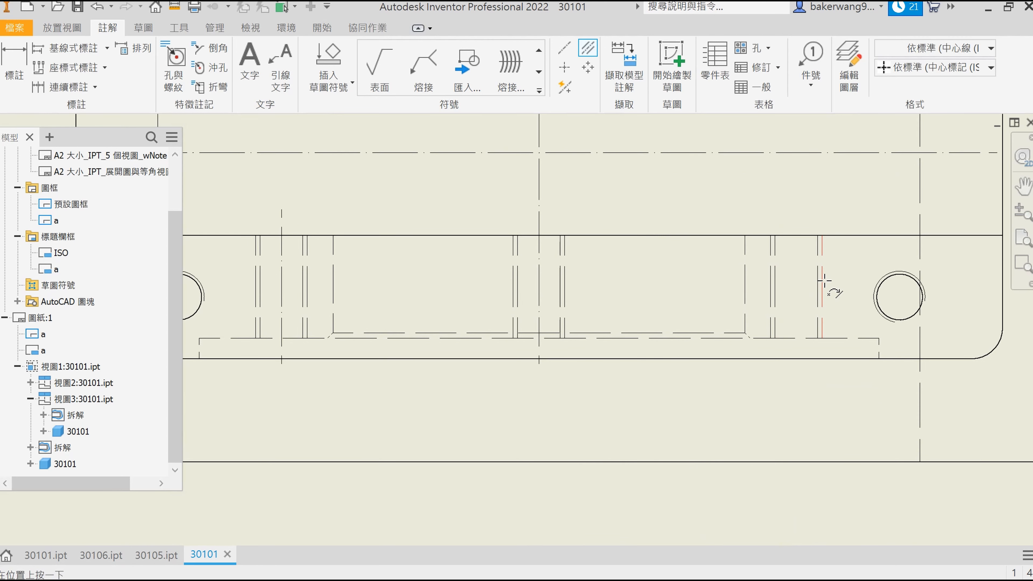
{"action": "left_click", "coordinate": [771, 286]}
Step: Add centre marks to the four small threaded holes in the top view
{"action": "left_click", "coordinate": [565, 69]}
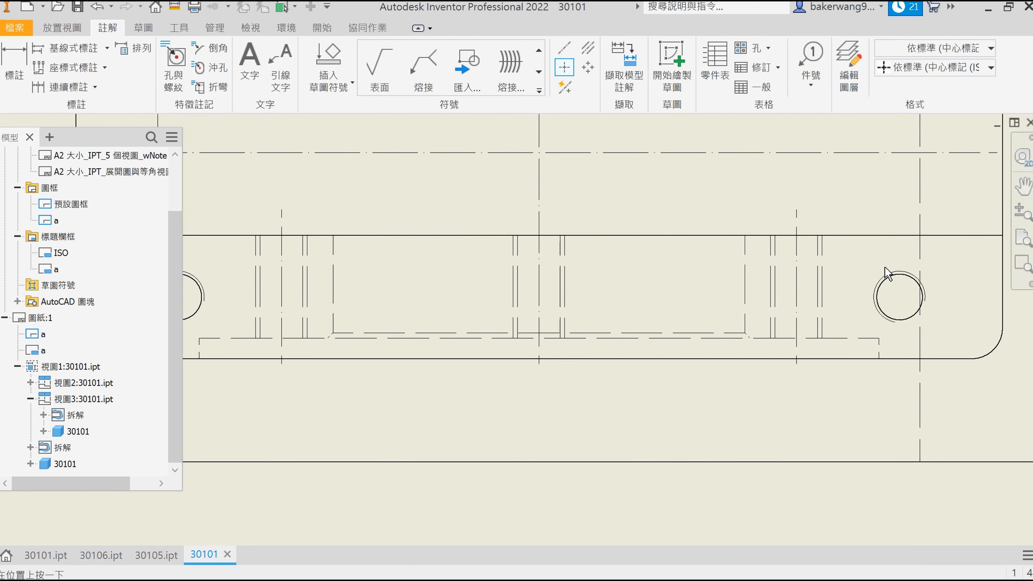
{"action": "left_click", "coordinate": [890, 279]}
{"action": "middle_click_drag", "start_coordinate": [828, 226], "coordinate": [851, 437]}
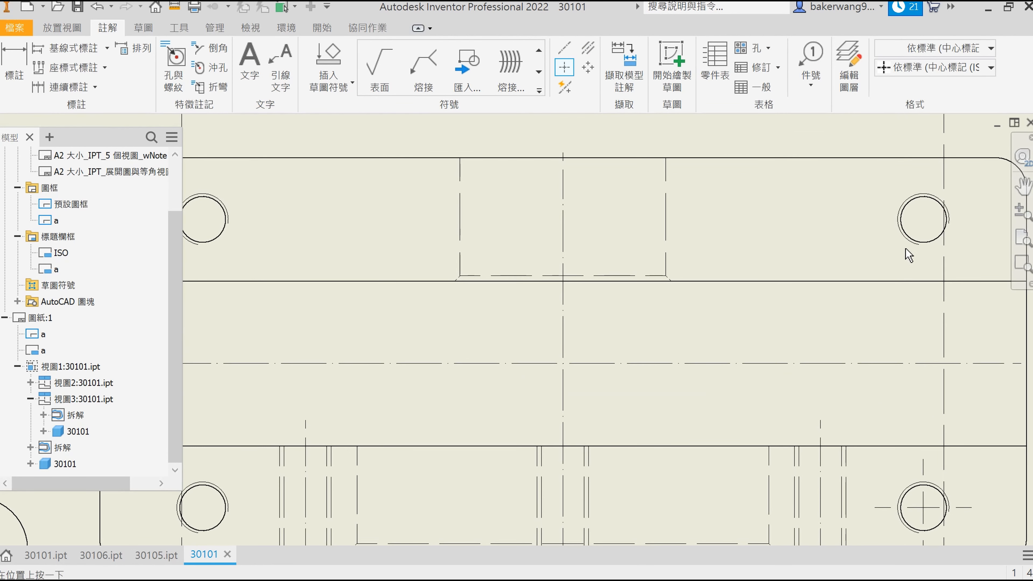
{"action": "left_click", "coordinate": [920, 239]}
{"action": "left_click", "coordinate": [222, 517]}
{"action": "scroll", "coordinate": [373, 503], "scroll_direction": "down", "scroll_amount": 6}
{"action": "middle_click_drag", "start_coordinate": [391, 484], "coordinate": [511, 336]}
{"action": "key", "text": "Escape"}
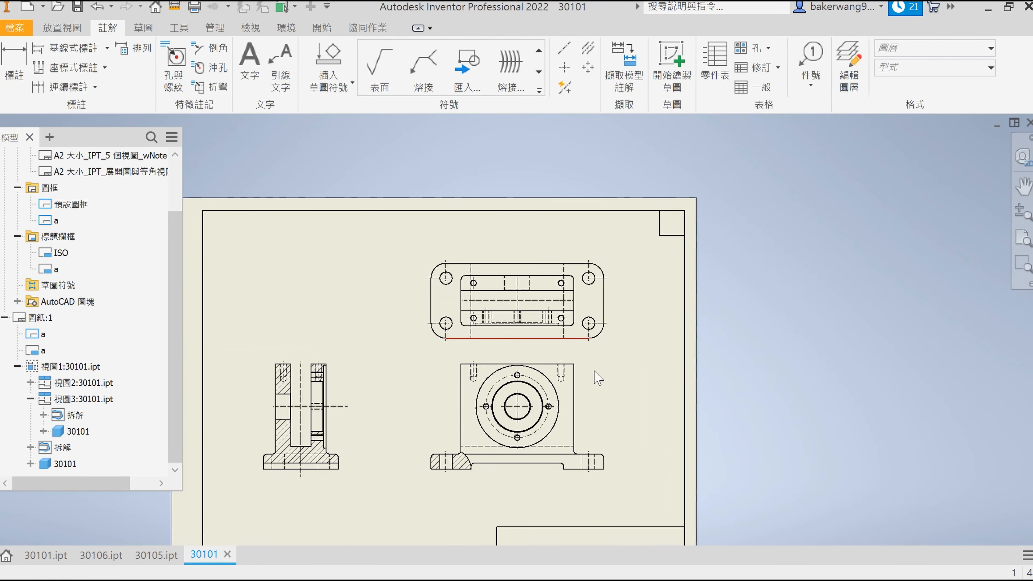
Step: Turn hidden lines off in the base view and start a sketch on the front view
{"action": "double_click", "coordinate": [605, 415]}
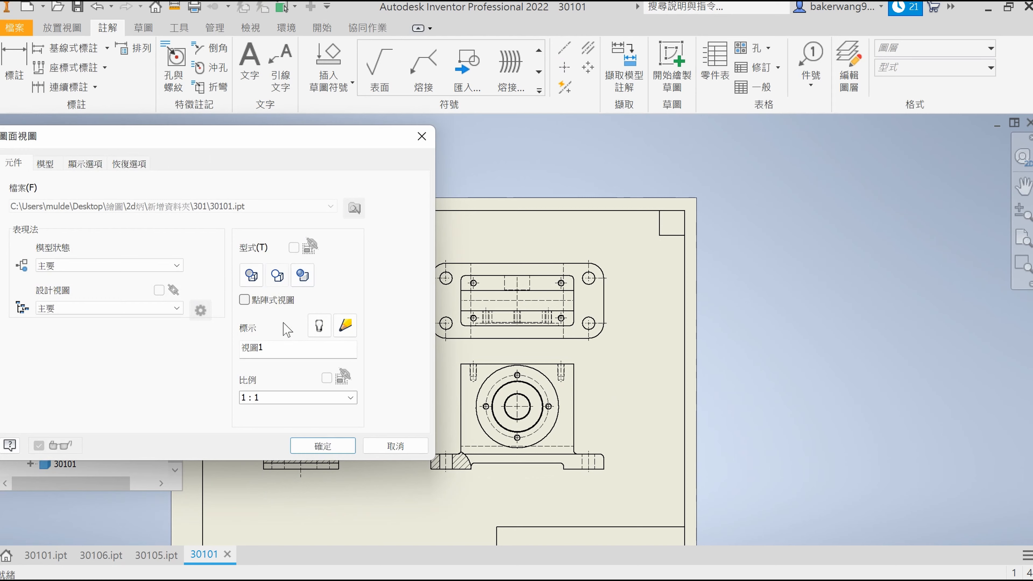
{"action": "left_click", "coordinate": [323, 446]}
{"action": "scroll", "coordinate": [443, 391], "scroll_direction": "up", "scroll_amount": 3}
{"action": "key", "text": "s"}
{"action": "left_click", "coordinate": [444, 375]}
{"action": "left_click", "coordinate": [70, 83]}
{"action": "left_click", "coordinate": [75, 141]}
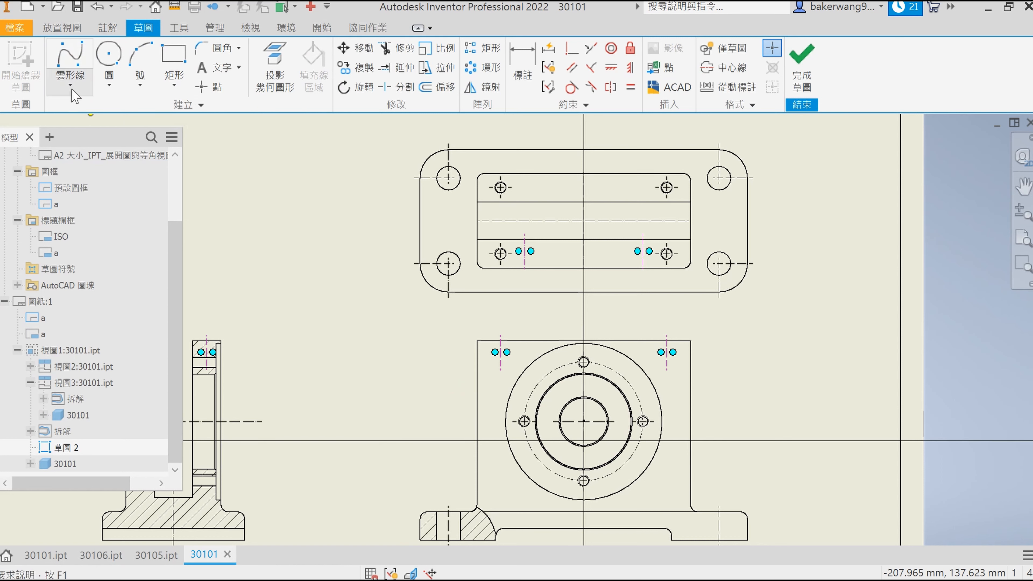
{"action": "left_click", "coordinate": [424, 385]}
{"action": "left_click", "coordinate": [495, 384]}
{"action": "left_click", "coordinate": [532, 345]}
{"action": "left_click", "coordinate": [535, 315]}
{"action": "left_click", "coordinate": [461, 328]}
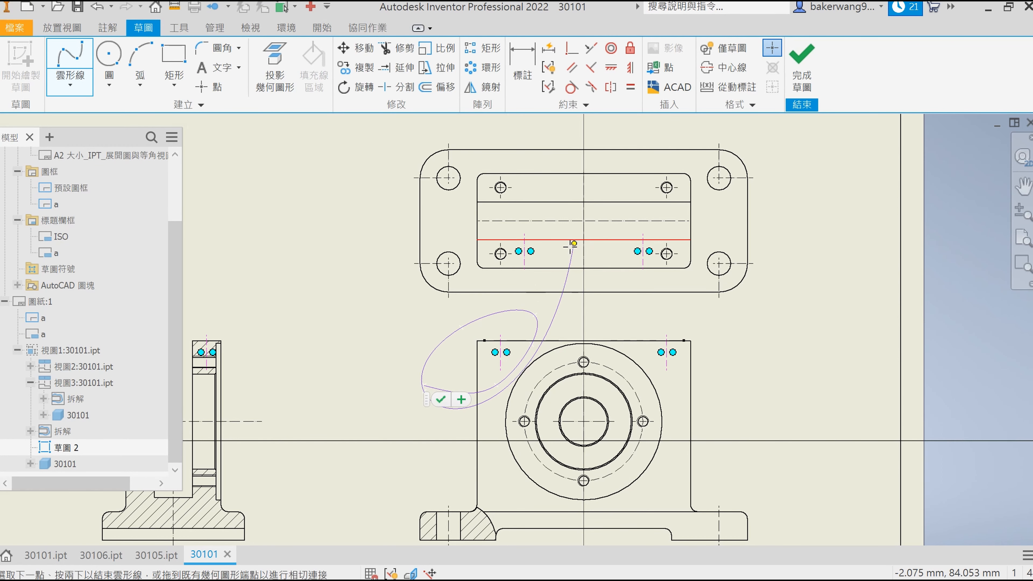
{"action": "key", "text": "Escape"}
{"action": "key", "text": "Escape"}
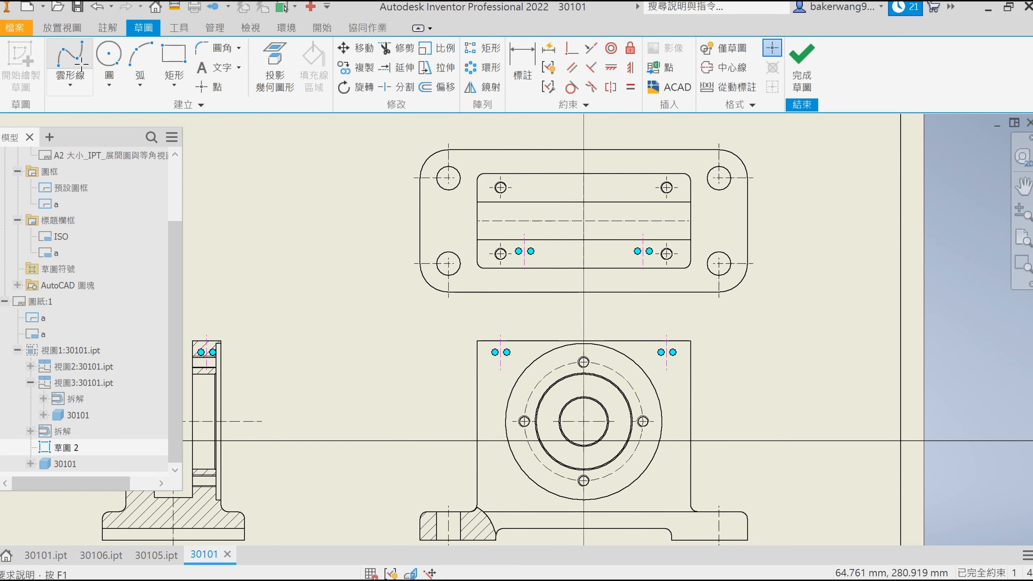
Step: Sketch a closed spline around the front view's upper-left threaded hole and corner, then finish the sketch
{"action": "left_click", "coordinate": [69, 61]}
{"action": "left_click", "coordinate": [454, 398]}
{"action": "left_click", "coordinate": [501, 386]}
{"action": "left_click", "coordinate": [536, 341]}
{"action": "left_click", "coordinate": [520, 316]}
{"action": "left_click", "coordinate": [430, 355]}
{"action": "left_click", "coordinate": [454, 398]}
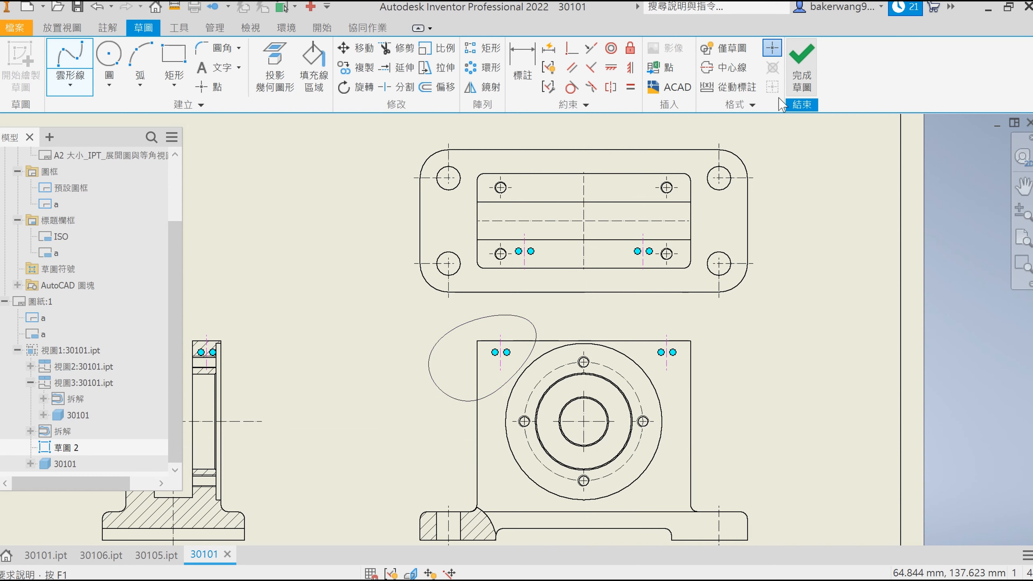
{"action": "left_click", "coordinate": [800, 65]}
Step: Create a broken-out section from the spline profile, with depth 0.000 from the top view's lower-left threaded hole
{"action": "left_click", "coordinate": [316, 61]}
{"action": "left_click", "coordinate": [481, 378]}
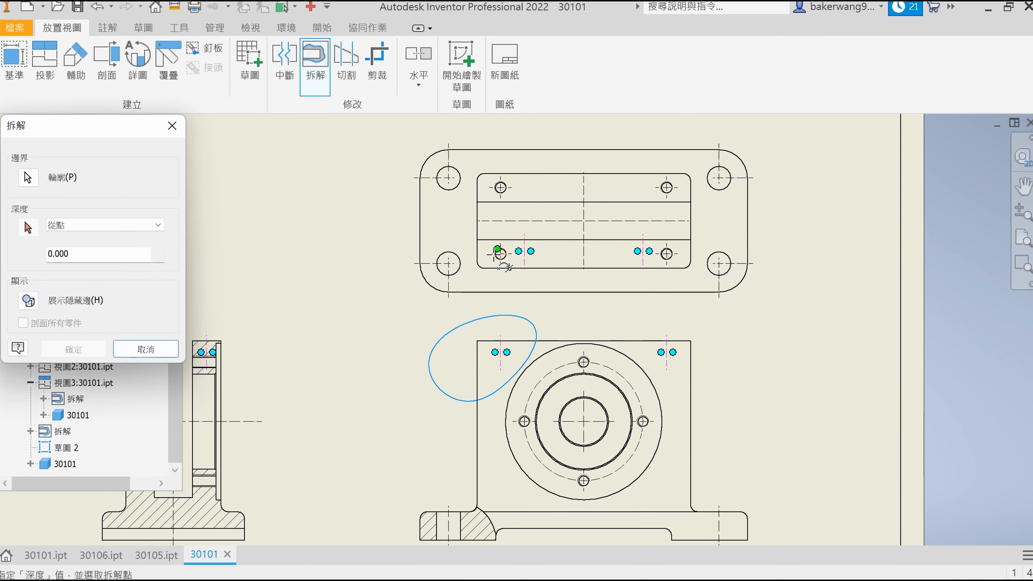
{"action": "scroll", "coordinate": [498, 251], "scroll_direction": "up", "scroll_amount": 5}
{"action": "left_click", "coordinate": [500, 254]}
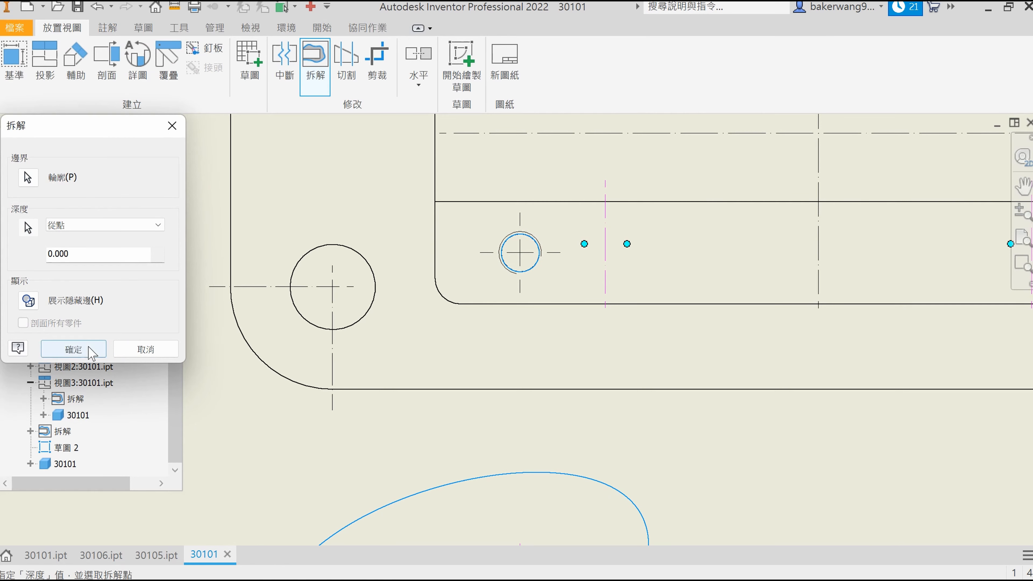
{"action": "left_click", "coordinate": [89, 347]}
{"action": "scroll", "coordinate": [405, 346], "scroll_direction": "down", "scroll_amount": 5}
{"action": "middle_click_drag", "start_coordinate": [368, 397], "coordinate": [512, 301]}
{"action": "scroll", "coordinate": [415, 328], "scroll_direction": "up", "scroll_amount": 4}
{"action": "mouse_move", "coordinate": [394, 331]}
{"action": "middle_mouse_down"}
{"action": "mouse_move", "coordinate": [702, 242]}
{"action": "mouse_move", "coordinate": [472, 293]}
{"action": "middle_mouse_up"}
{"action": "scroll", "coordinate": [703, 241], "scroll_direction": "down", "scroll_amount": 5}
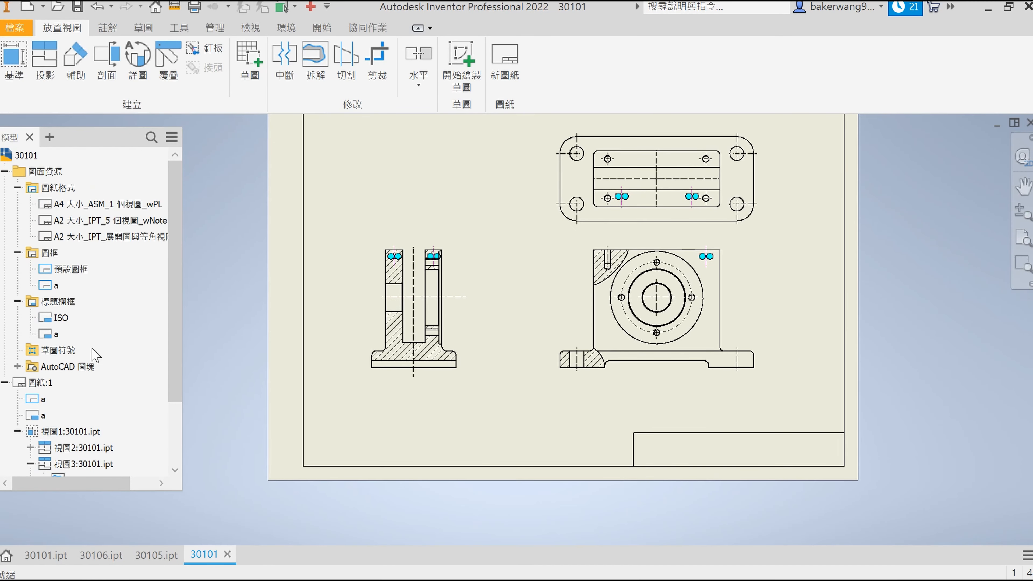
Step: Collapse the 圖紙:1 node in the model tree
{"action": "scroll", "coordinate": [55, 285], "scroll_direction": "down", "scroll_amount": 2}
{"action": "left_click", "coordinate": [5, 300]}
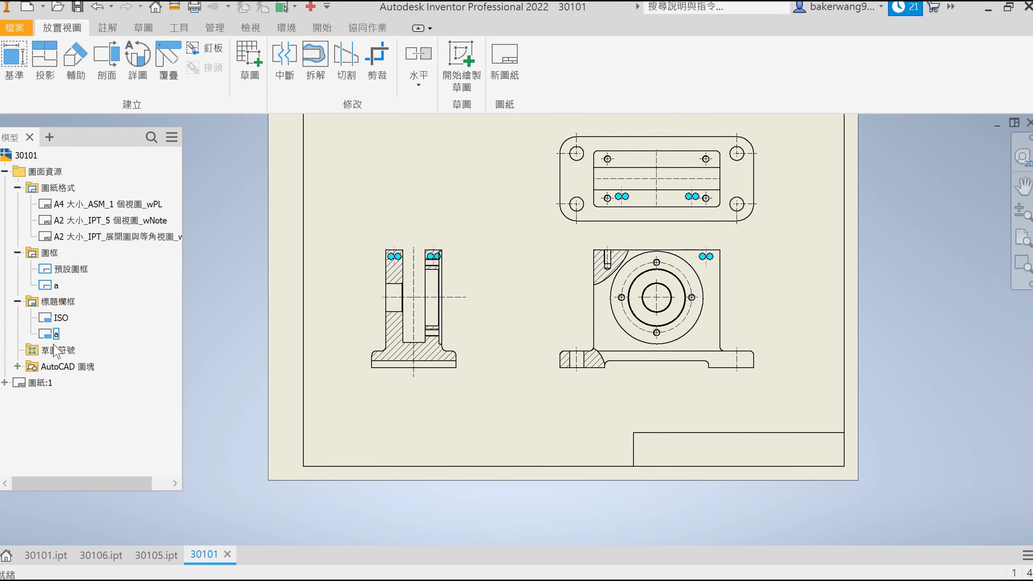
Step: Add a new sheet and place a 1:1 base view of 30106.ipt on it, turned to the top orientation
{"action": "right_click", "coordinate": [57, 404]}
{"action": "left_click", "coordinate": [92, 438]}
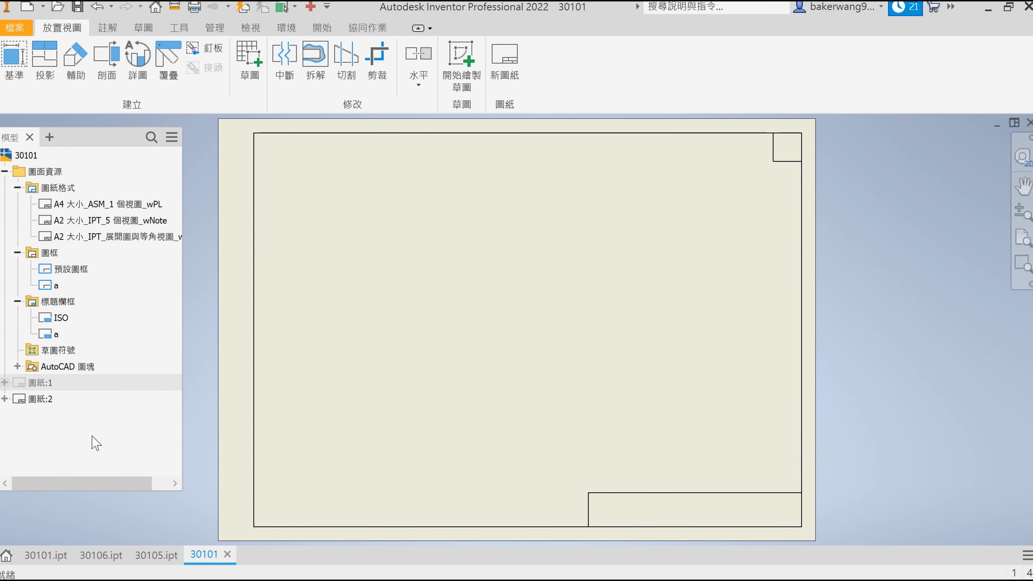
{"action": "left_click", "coordinate": [14, 61]}
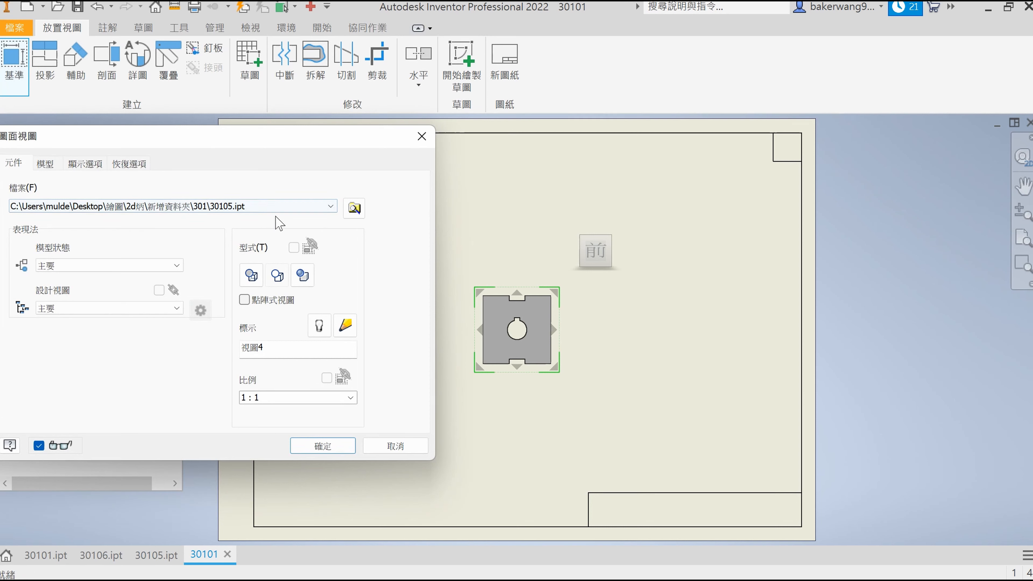
{"action": "left_click", "coordinate": [264, 206]}
{"action": "left_click", "coordinate": [264, 229]}
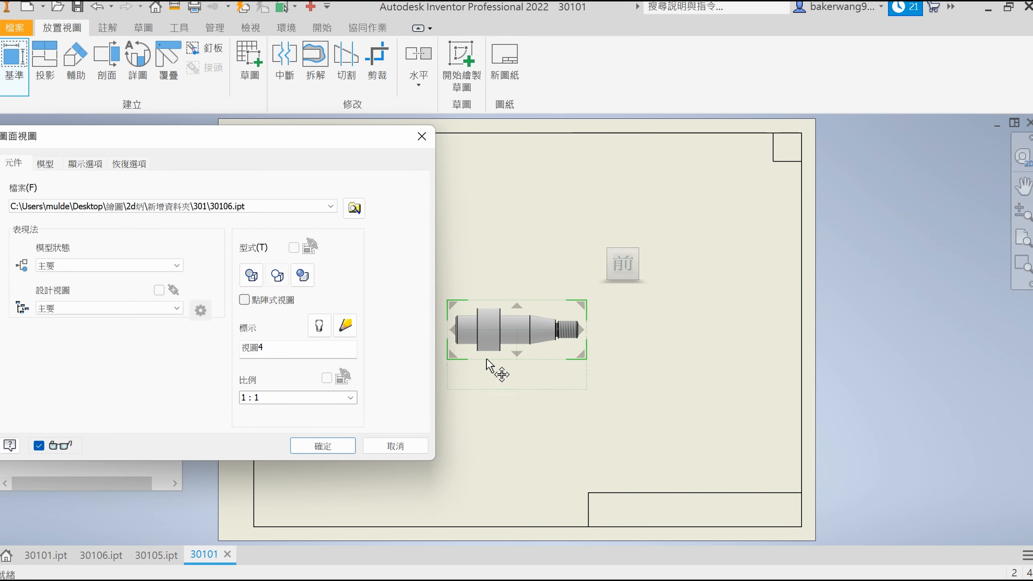
{"action": "mouse_move", "coordinate": [634, 272]}
{"action": "left_click", "coordinate": [630, 242]}
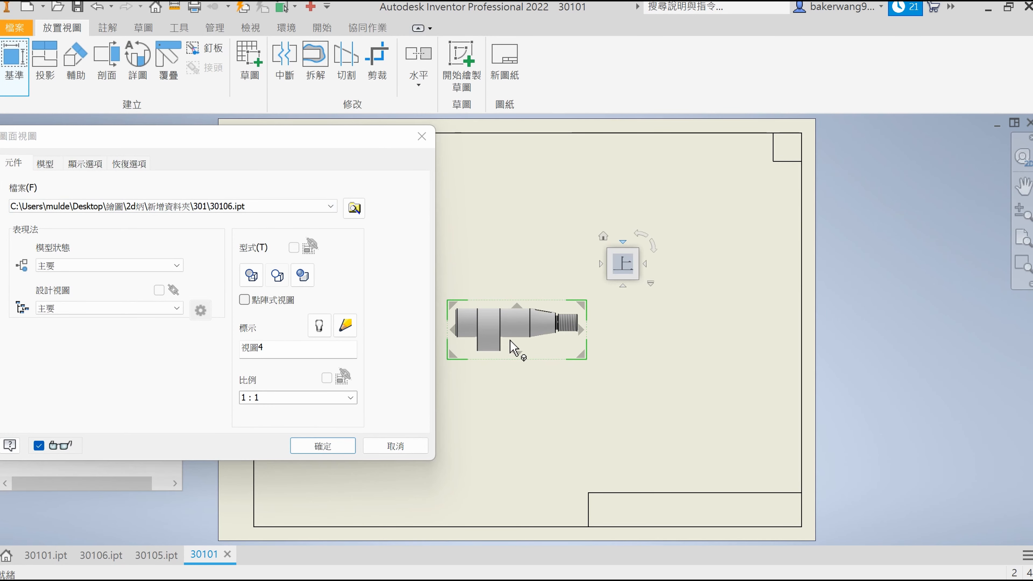
{"action": "left_click", "coordinate": [324, 447]}
Step: Place a 1:1 base view of 30105.ipt outside the sheet beside its right edge and project a side view onto the sheet
{"action": "left_click", "coordinate": [25, 72]}
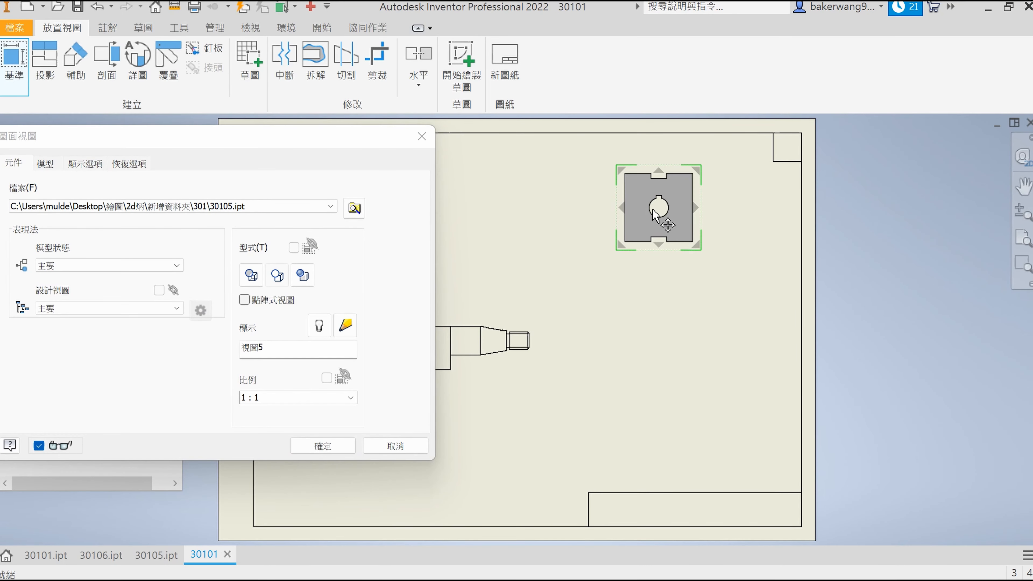
{"action": "left_click", "coordinate": [882, 209]}
{"action": "left_click", "coordinate": [325, 445]}
{"action": "left_click", "coordinate": [44, 61]}
{"action": "left_click", "coordinate": [880, 238]}
{"action": "left_click", "coordinate": [667, 222]}
{"action": "right_click", "coordinate": [618, 273]}
{"action": "left_click", "coordinate": [651, 283]}
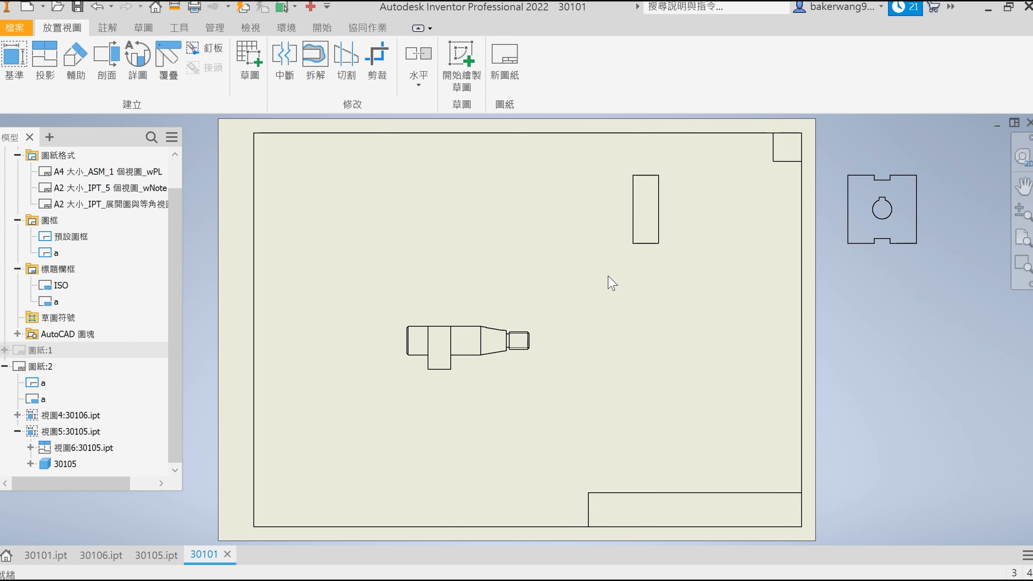
Step: Create a sketch on the 30105 side view, draw a rectangle enclosing the whole view and finish the sketch
{"action": "key", "text": "s"}
{"action": "left_click", "coordinate": [651, 212]}
{"action": "left_click", "coordinate": [174, 61]}
{"action": "left_click", "coordinate": [604, 163]}
{"action": "left_click", "coordinate": [701, 274]}
{"action": "key", "text": "Escape"}
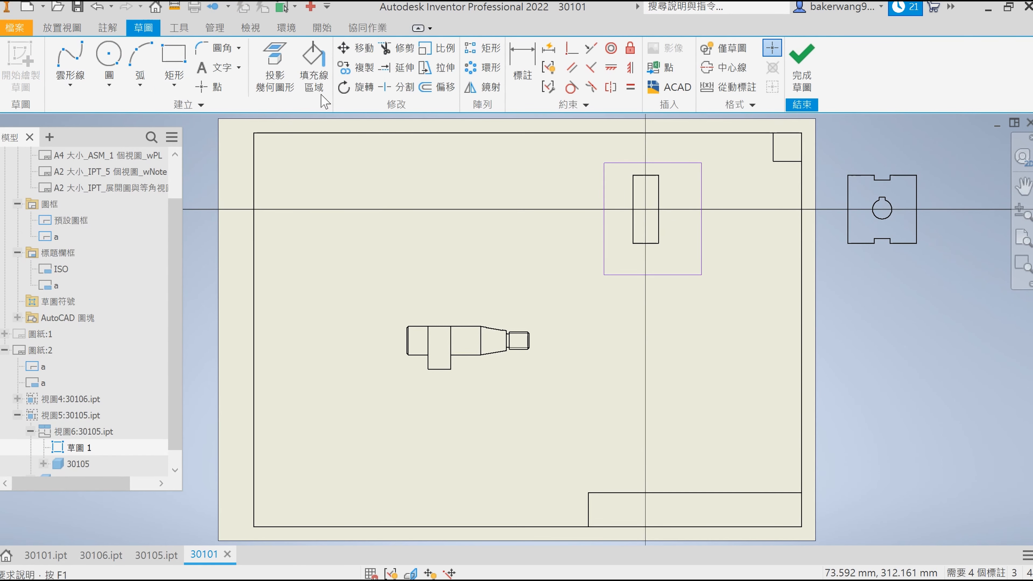
{"action": "left_click", "coordinate": [801, 61]}
Step: Break out the 30105 side view using the rectangle as boundary, taking the depth from a point on the base view
{"action": "left_click", "coordinate": [314, 67]}
{"action": "left_click", "coordinate": [608, 175]}
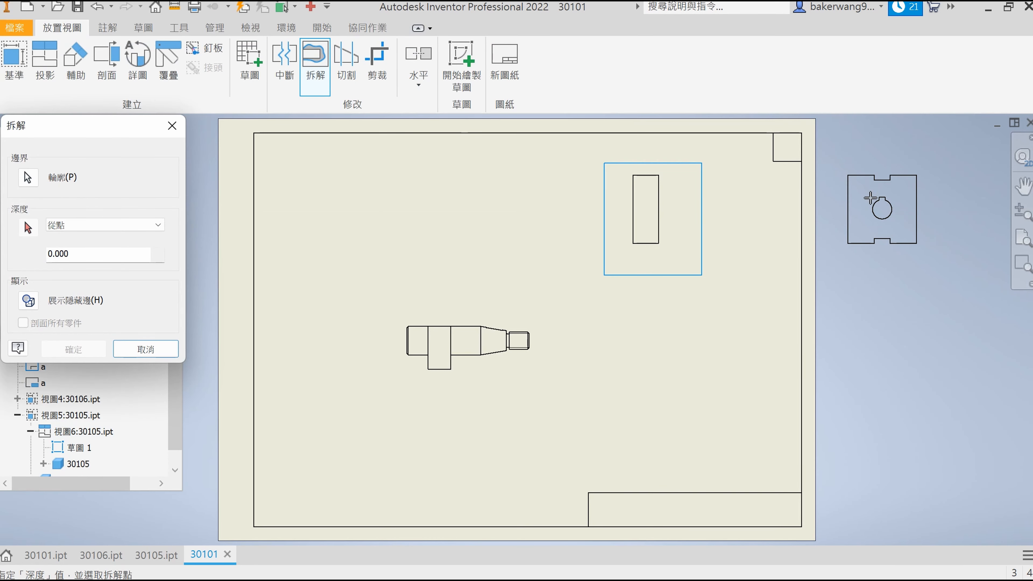
{"action": "scroll", "coordinate": [853, 198], "scroll_direction": "up", "scroll_amount": 5}
{"action": "left_click", "coordinate": [864, 190]}
{"action": "left_click", "coordinate": [85, 349]}
Step: Create a section view with a short cutting line across the slanted keyway of the 30105 side view
{"action": "scroll", "coordinate": [369, 283], "scroll_direction": "down", "scroll_amount": 3}
{"action": "scroll", "coordinate": [496, 295], "scroll_direction": "up", "scroll_amount": 5}
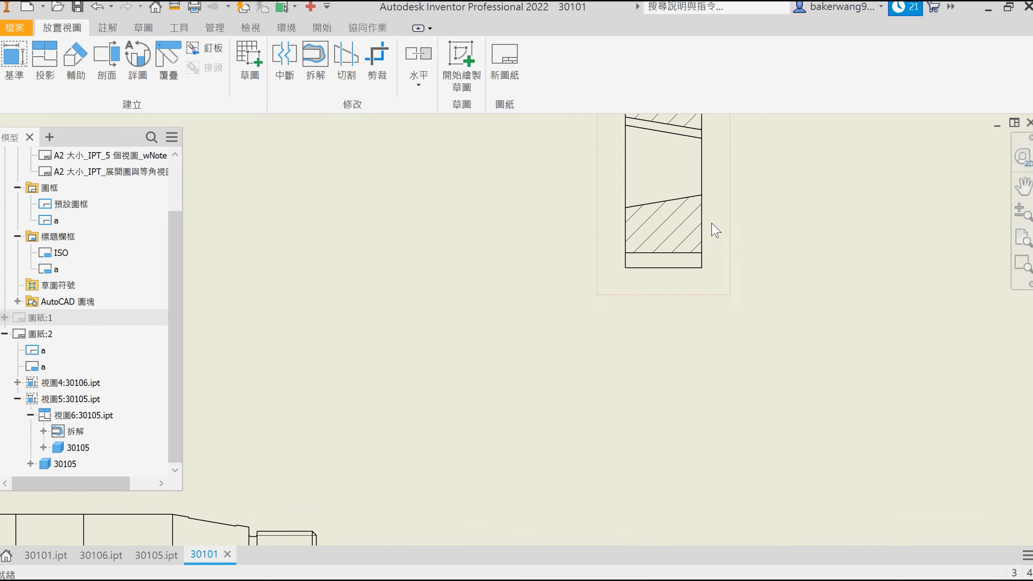
{"action": "scroll", "coordinate": [560, 367], "scroll_direction": "down", "scroll_amount": 3}
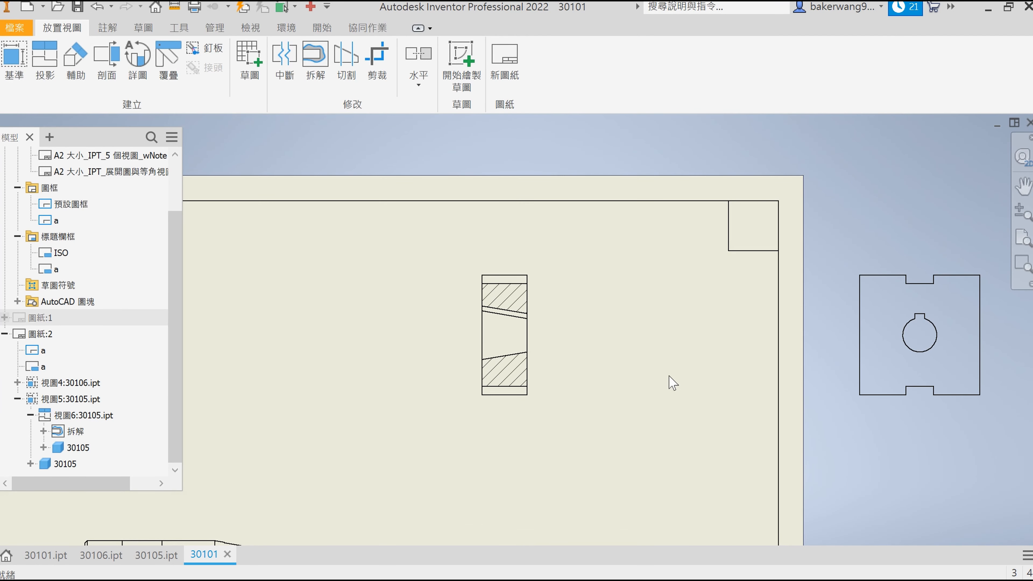
{"action": "left_click", "coordinate": [106, 61]}
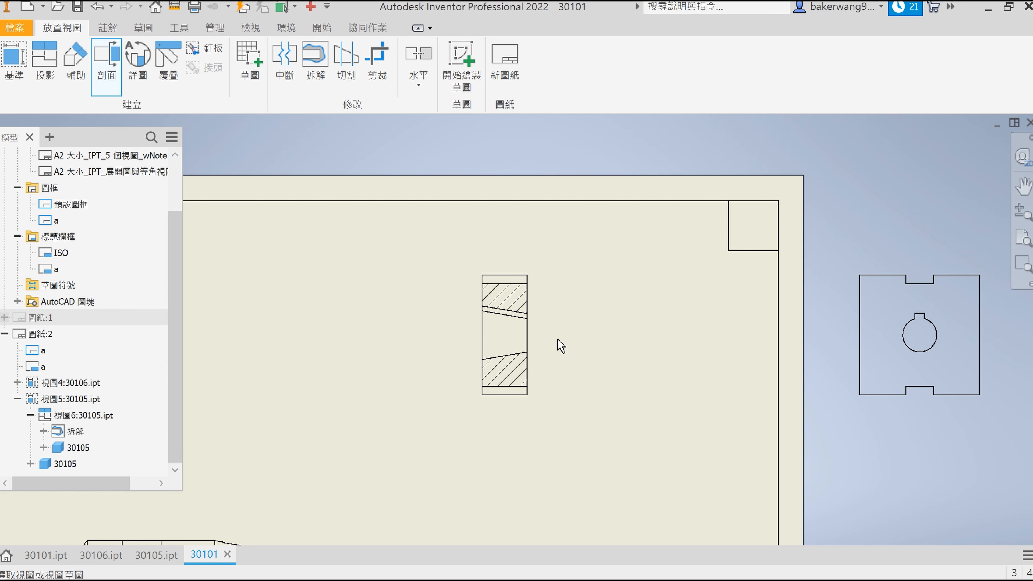
{"action": "left_click", "coordinate": [544, 316]}
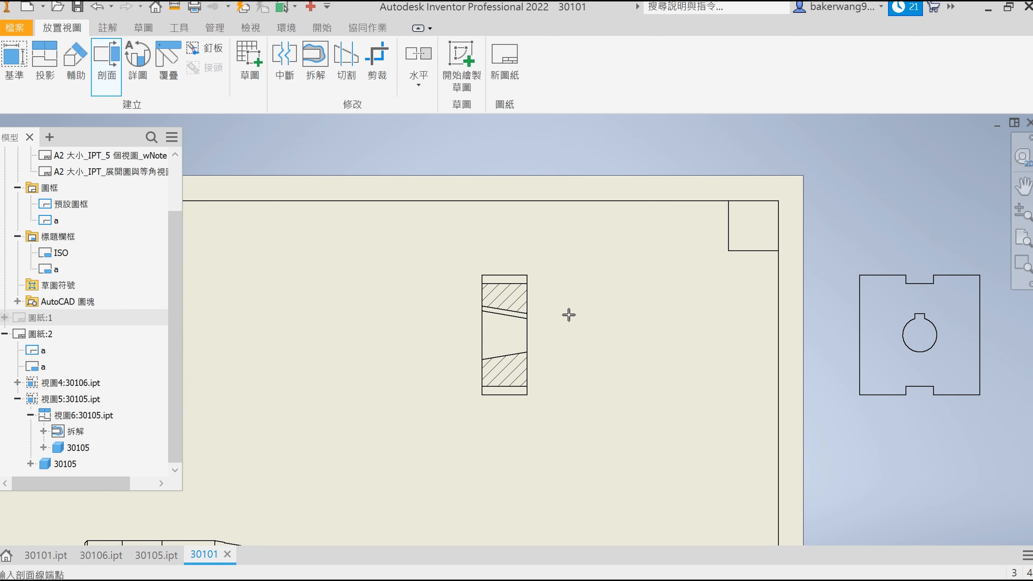
{"action": "scroll", "coordinate": [515, 316], "scroll_direction": "up", "scroll_amount": 3}
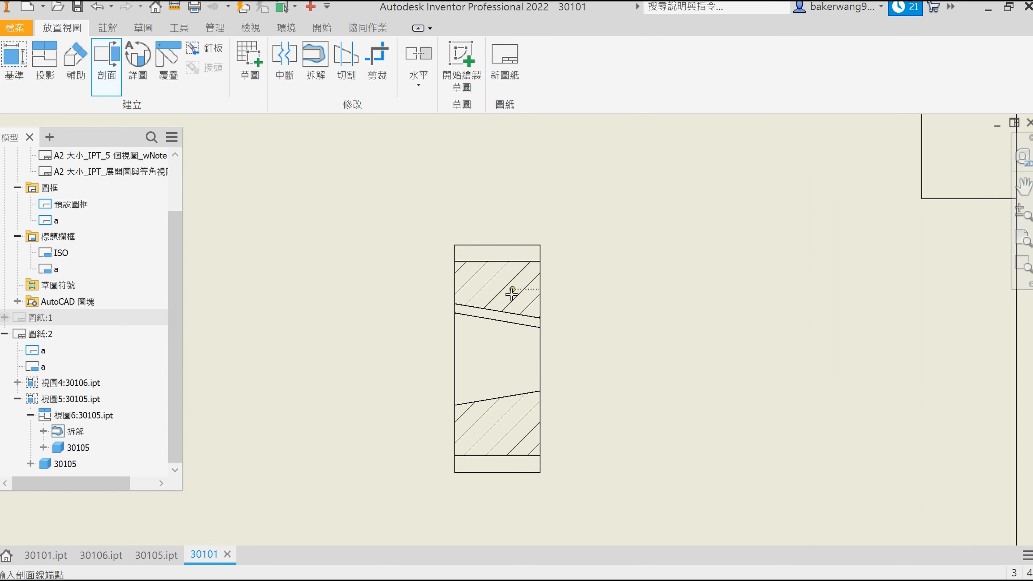
{"action": "left_click", "coordinate": [502, 351]}
{"action": "right_click", "coordinate": [598, 334]}
{"action": "left_click", "coordinate": [680, 334]}
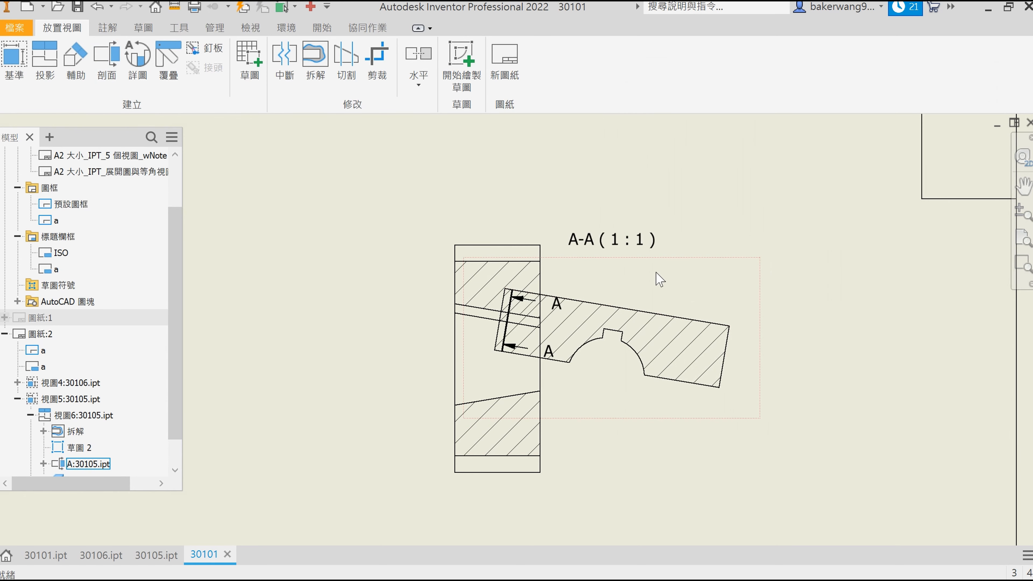
Step: Move the section view clear of its parent view and place the cutting-line letters and the A-A ( 1 : 1 ) label off the sheet
{"action": "left_click_drag", "start_coordinate": [657, 273], "coordinate": [865, 314]}
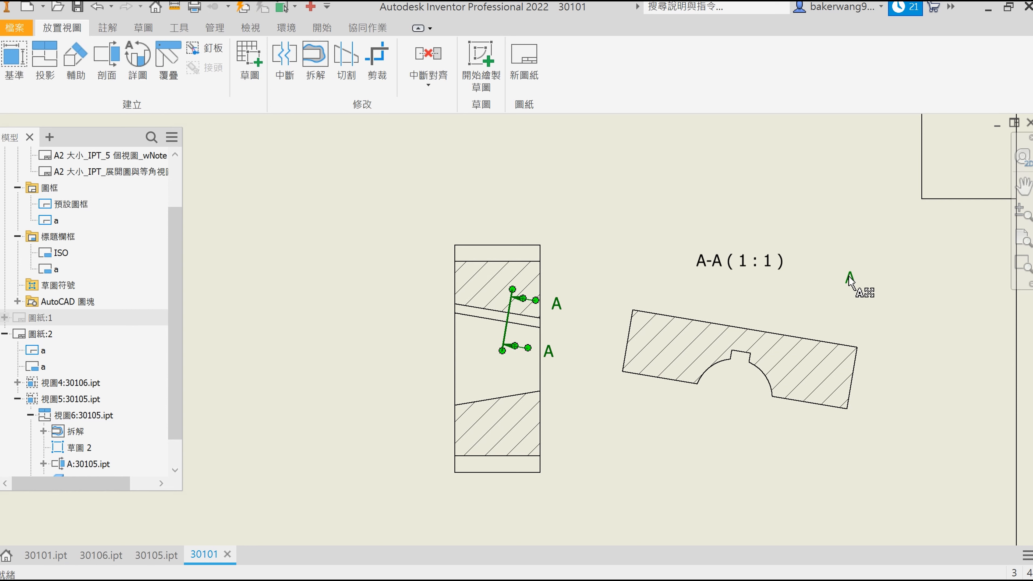
{"action": "left_click_drag", "start_coordinate": [908, 301], "coordinate": [932, 304]}
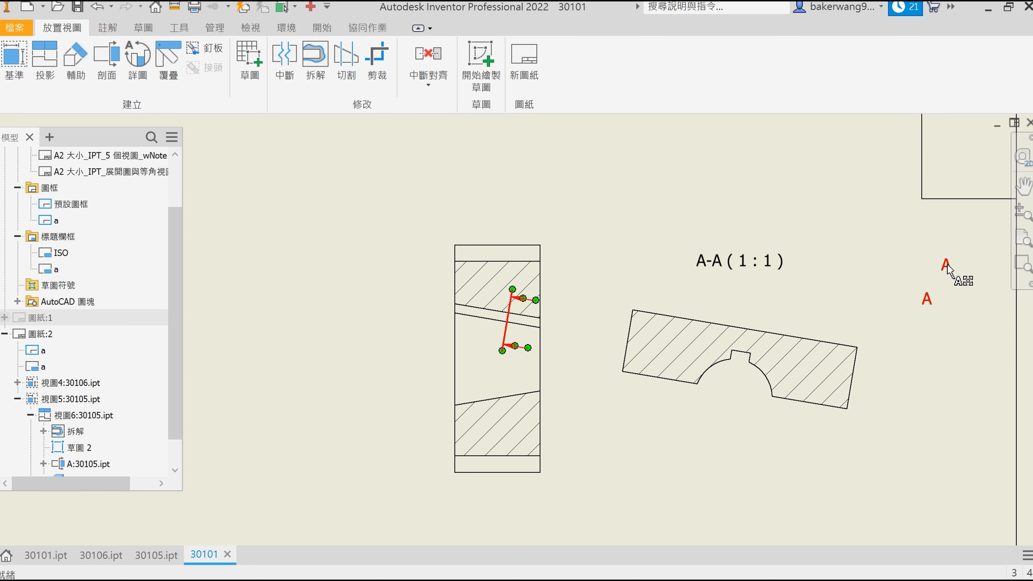
{"action": "scroll", "coordinate": [939, 317], "scroll_direction": "down", "scroll_amount": 1}
{"action": "middle_click_drag", "start_coordinate": [940, 317], "coordinate": [708, 343]}
{"action": "left_click_drag", "start_coordinate": [713, 305], "coordinate": [849, 235]}
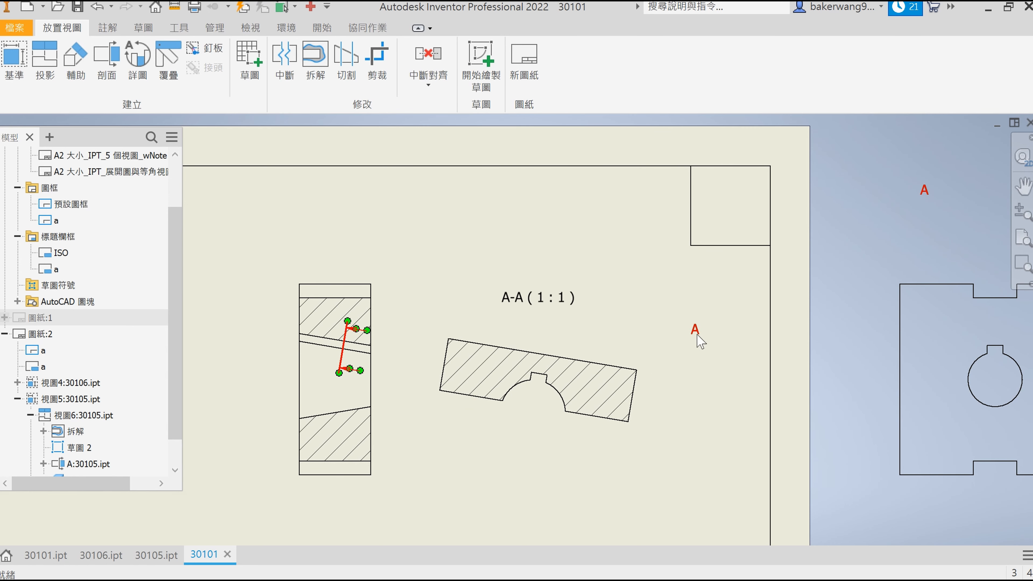
{"action": "mouse_move", "coordinate": [561, 292]}
{"action": "left_mouse_down"}
{"action": "mouse_move", "coordinate": [791, 203]}
{"action": "mouse_move", "coordinate": [911, 138]}
{"action": "left_mouse_up"}
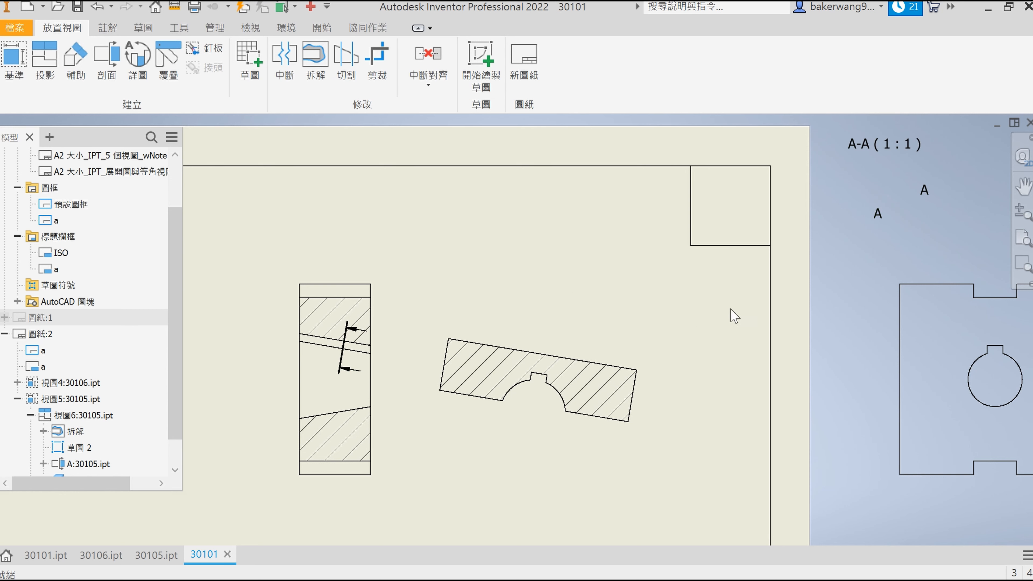
Step: Hide the section view's straight outline edges and hatching, keeping only the bore arc and keyway
{"action": "middle_click_drag", "start_coordinate": [588, 358], "coordinate": [692, 275]}
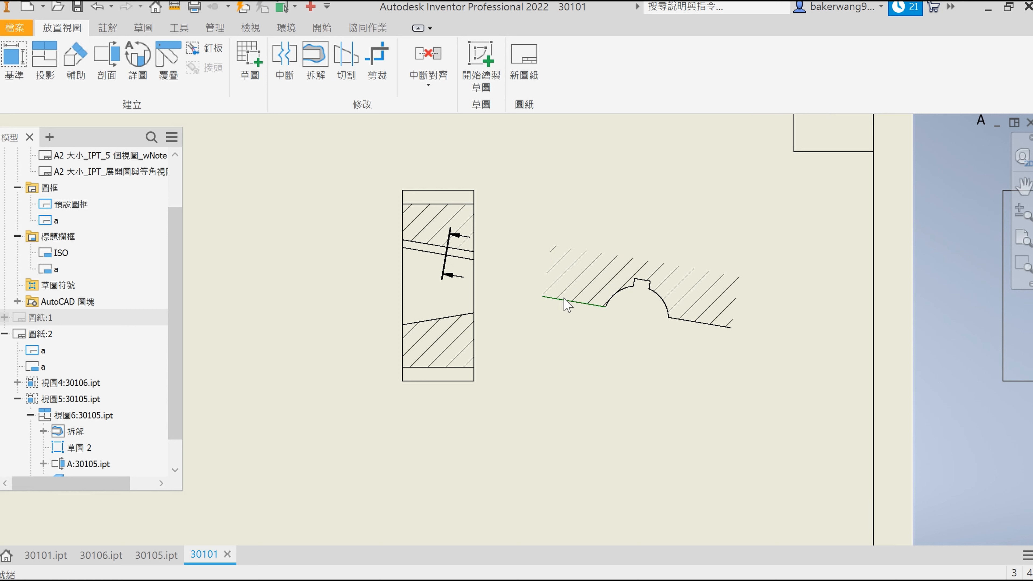
{"action": "right_click", "coordinate": [688, 324]}
{"action": "key", "text": "Escape"}
{"action": "right_click", "coordinate": [702, 302]}
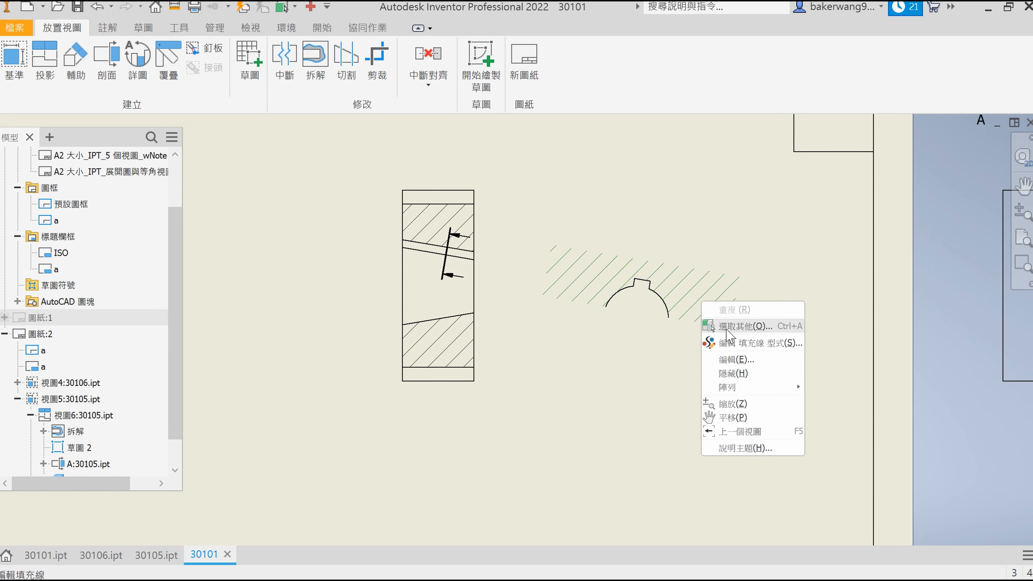
{"action": "left_click", "coordinate": [732, 373]}
{"action": "double_click", "coordinate": [661, 244]}
{"action": "key", "text": "Escape"}
Step: Start a sketch on the section view and project the bore arc and keyway edges into it
{"action": "key", "text": "s"}
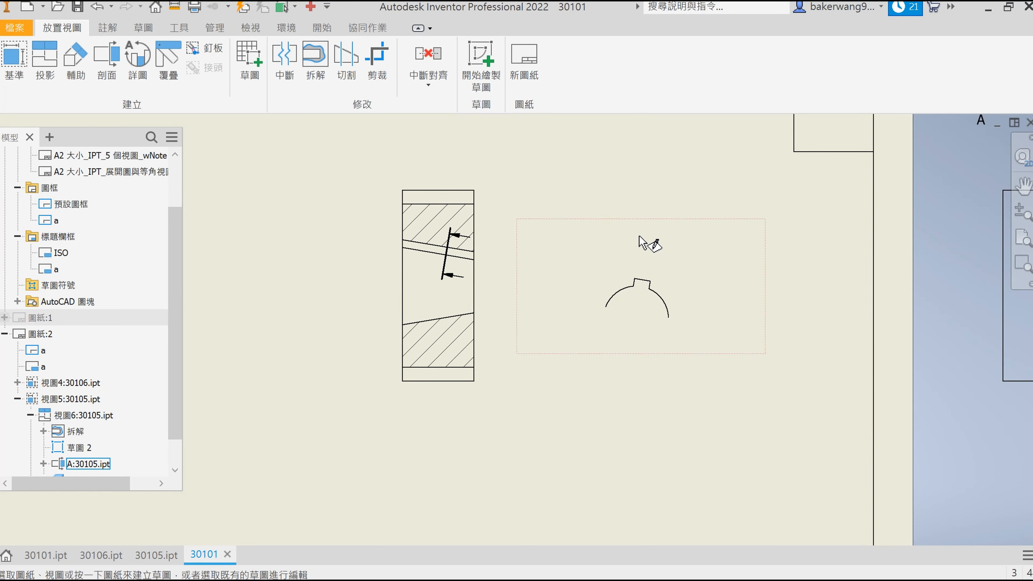
{"action": "left_click", "coordinate": [639, 235]}
{"action": "left_click", "coordinate": [274, 67]}
{"action": "left_click", "coordinate": [665, 306]}
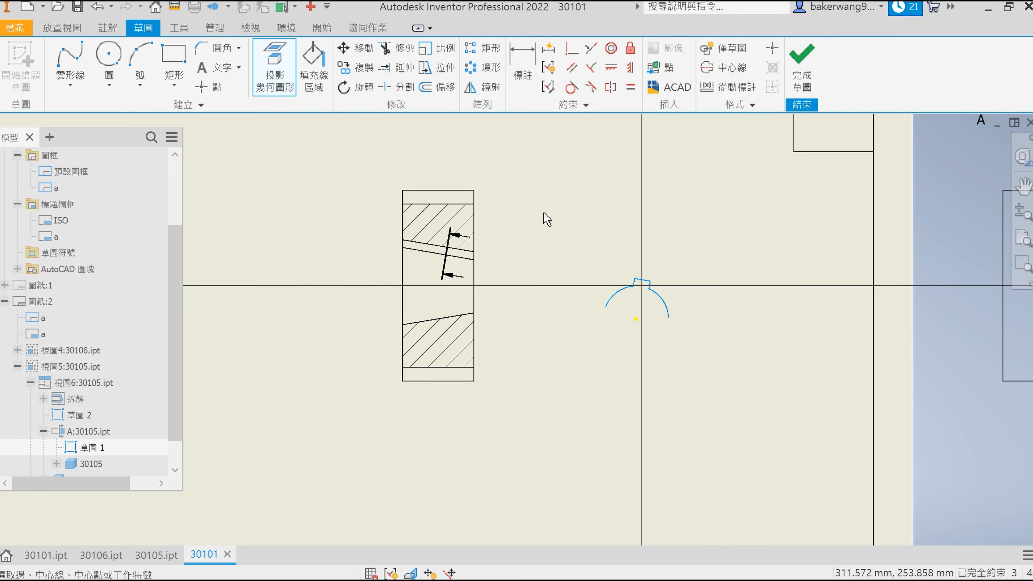
Step: Draw a spline looping above the keyway from one end of the bore arc to the other
{"action": "left_click", "coordinate": [70, 65]}
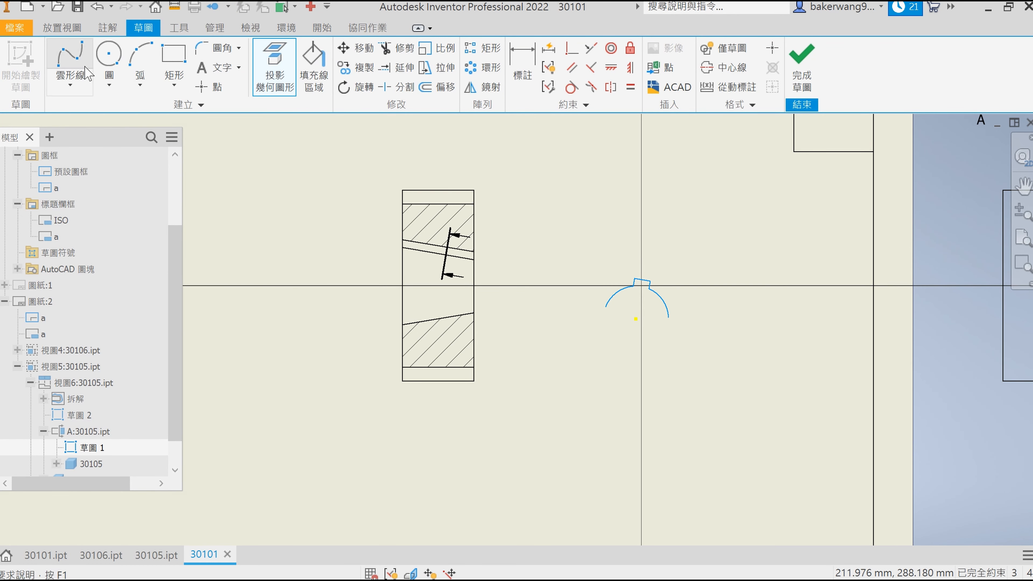
{"action": "left_click", "coordinate": [605, 307]}
{"action": "left_click", "coordinate": [552, 286]}
{"action": "left_click", "coordinate": [624, 226]}
{"action": "left_click", "coordinate": [718, 285]}
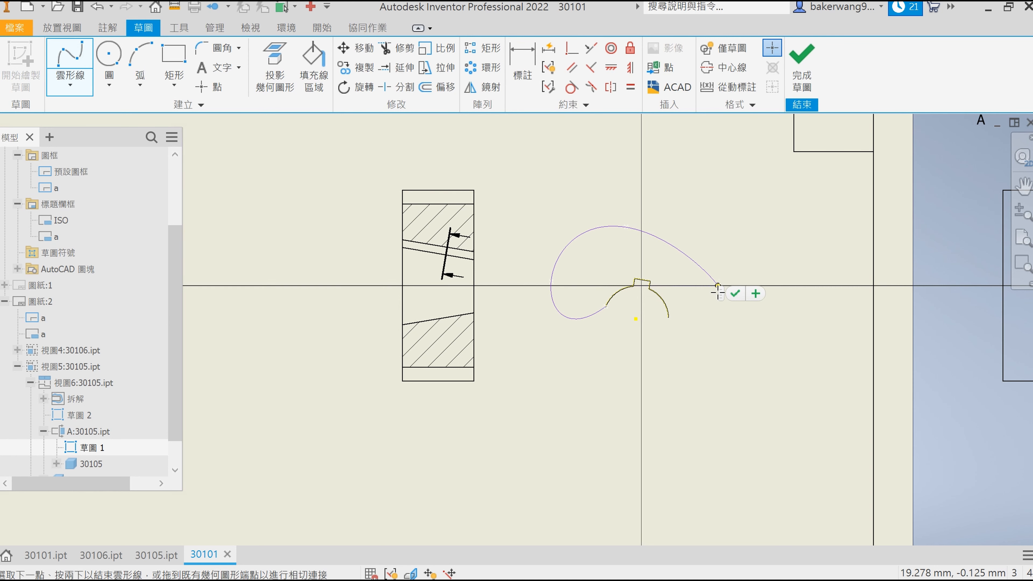
{"action": "double_click", "coordinate": [669, 317]}
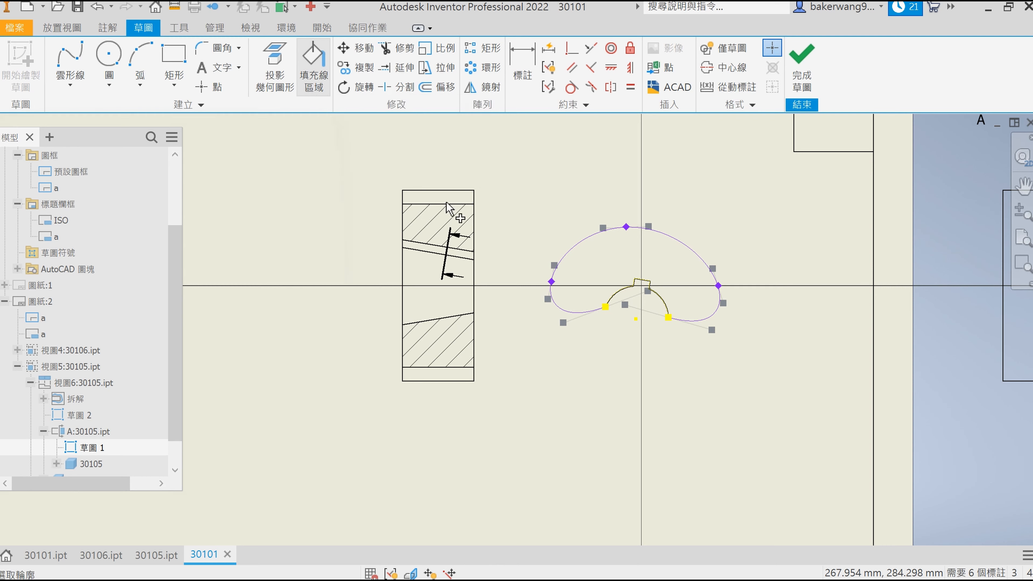
Step: Hatch the region between the spline and the bore with ANSI 31 at 45° and scale 1.000, and finish the sketch
{"action": "left_click", "coordinate": [312, 90]}
{"action": "left_click", "coordinate": [617, 267]}
{"action": "left_click", "coordinate": [283, 416]}
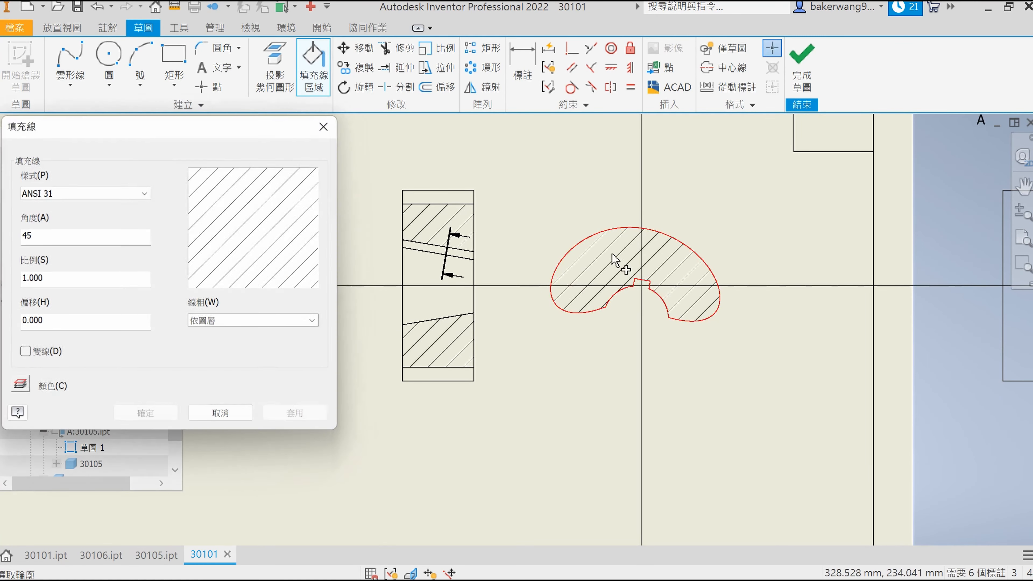
{"action": "key", "text": "Escape"}
{"action": "scroll", "coordinate": [434, 357], "scroll_direction": "up", "scroll_amount": 4}
{"action": "middle_click_drag", "start_coordinate": [347, 413], "coordinate": [714, 232]}
{"action": "scroll", "coordinate": [645, 290], "scroll_direction": "down", "scroll_amount": 3}
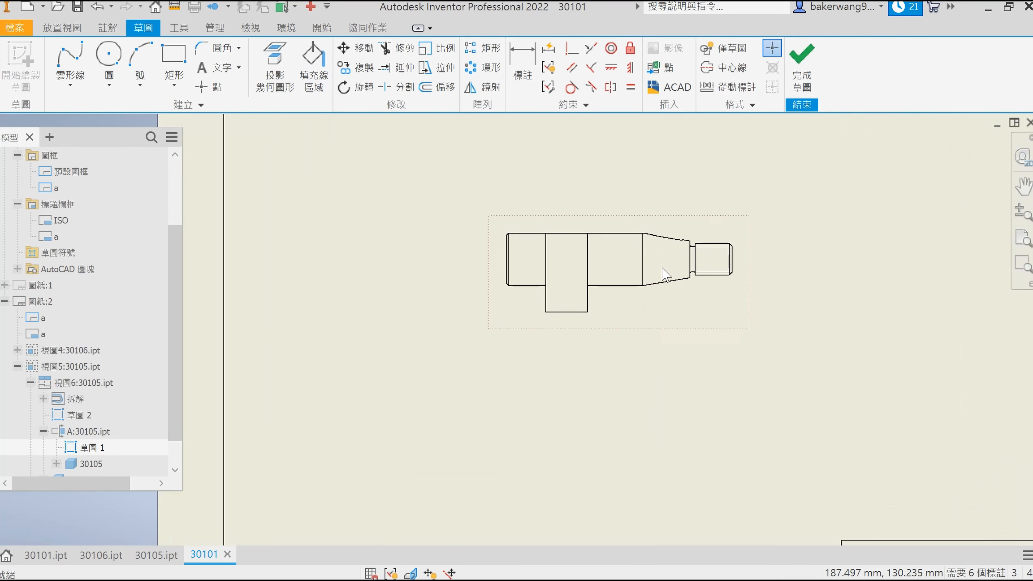
{"action": "left_click", "coordinate": [801, 67]}
Step: Project an end view of the 30106 shaft to the left of its base view
{"action": "left_click", "coordinate": [44, 65]}
{"action": "left_click", "coordinate": [513, 225]}
{"action": "left_click", "coordinate": [384, 256]}
{"action": "right_click", "coordinate": [440, 197]}
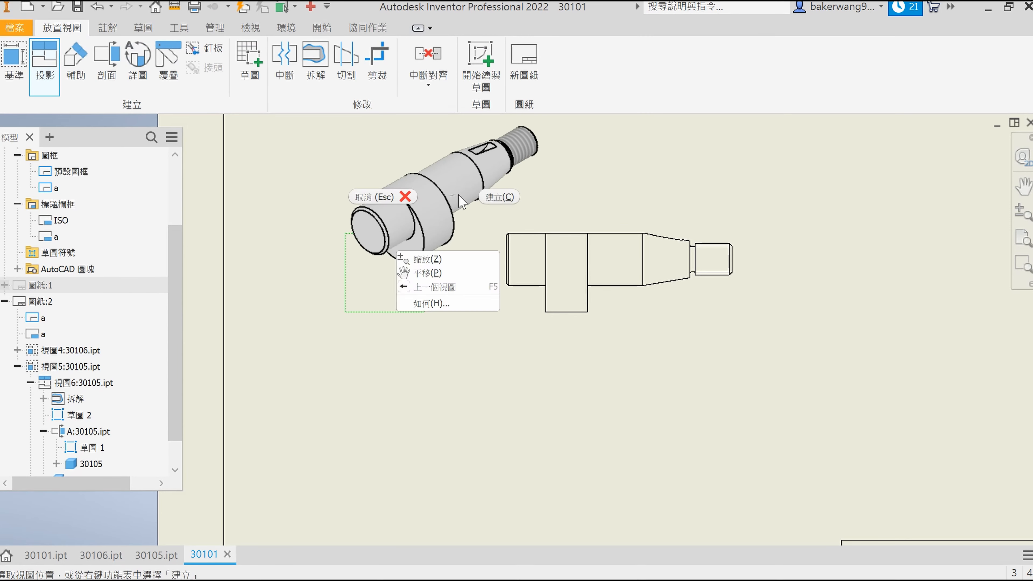
{"action": "left_click", "coordinate": [496, 198]}
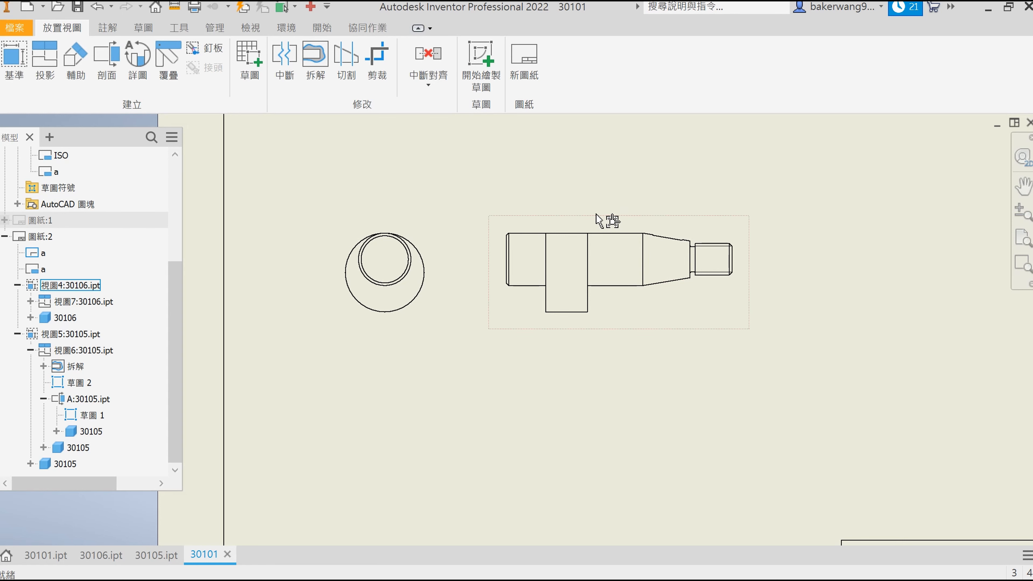
{"action": "middle_click_drag", "start_coordinate": [605, 220], "coordinate": [556, 277]}
{"action": "left_click", "coordinate": [143, 28]}
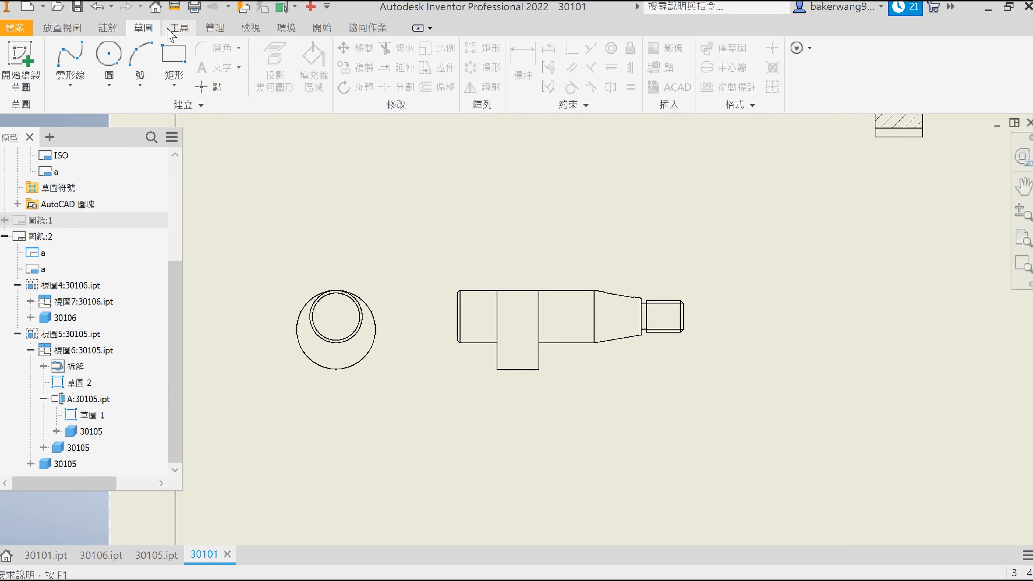
{"action": "left_click", "coordinate": [179, 28]}
{"action": "left_click", "coordinate": [250, 28]}
{"action": "left_click", "coordinate": [214, 28]}
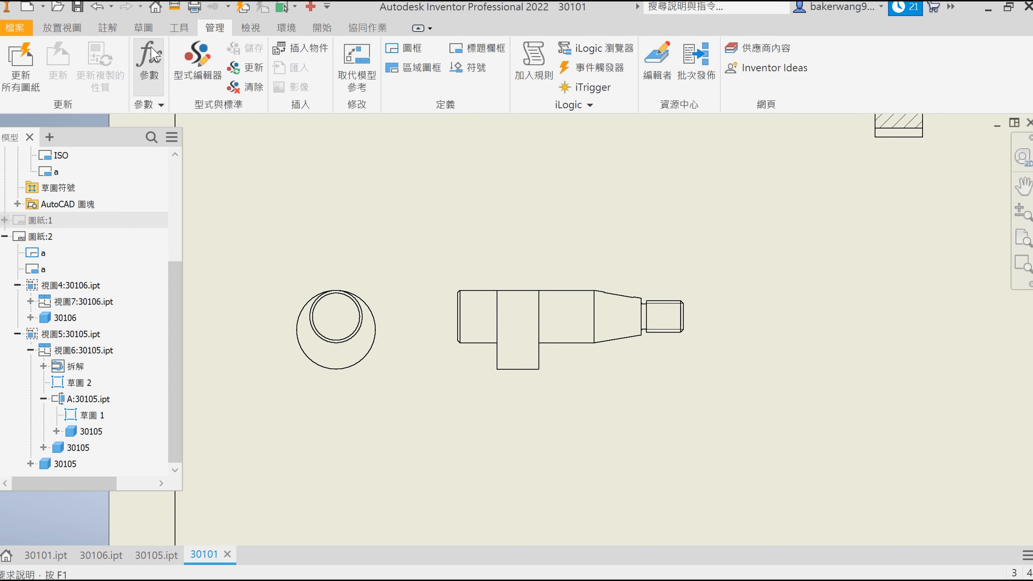
{"action": "scroll", "coordinate": [780, 317], "scroll_direction": "up", "scroll_amount": 4}
{"action": "middle_click_drag", "start_coordinate": [800, 288], "coordinate": [718, 279]}
{"action": "scroll", "coordinate": [718, 285], "scroll_direction": "down", "scroll_amount": 2}
{"action": "scroll", "coordinate": [595, 309], "scroll_direction": "down", "scroll_amount": 2}
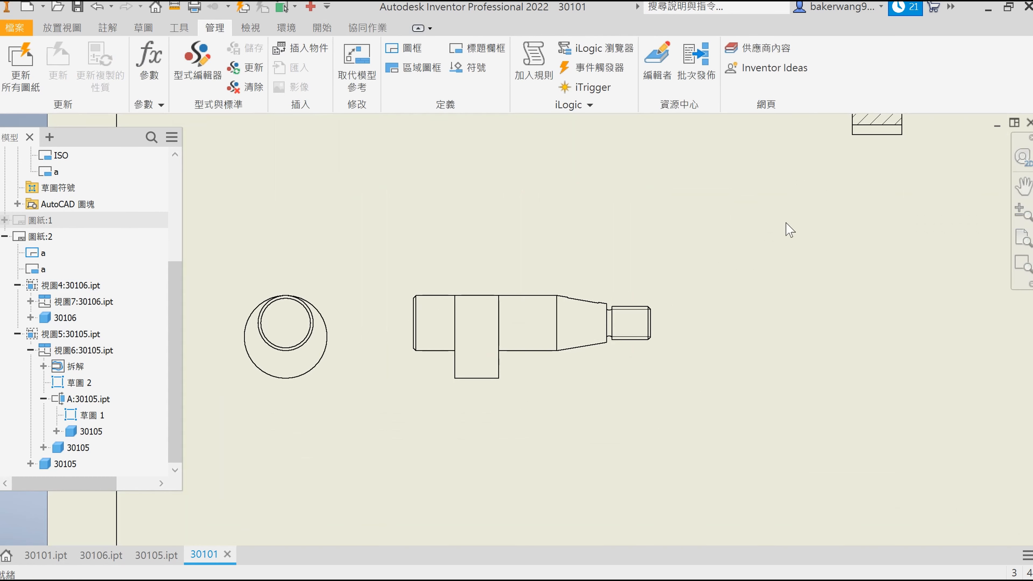
Step: Sketch on the 30105 section view two horizontal lines, about 25 mm and 24 mm long, across its upper and lower toothed bands
{"action": "middle_click_drag", "start_coordinate": [781, 223], "coordinate": [468, 459]}
{"action": "key", "text": "s"}
{"action": "left_click", "coordinate": [598, 321]}
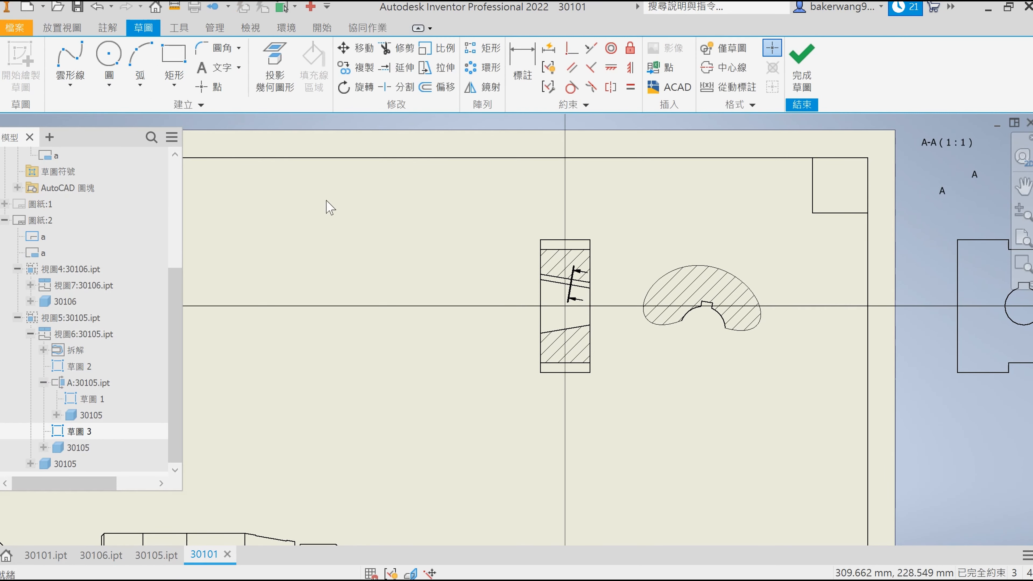
{"action": "left_click", "coordinate": [79, 86]}
{"action": "left_click", "coordinate": [81, 107]}
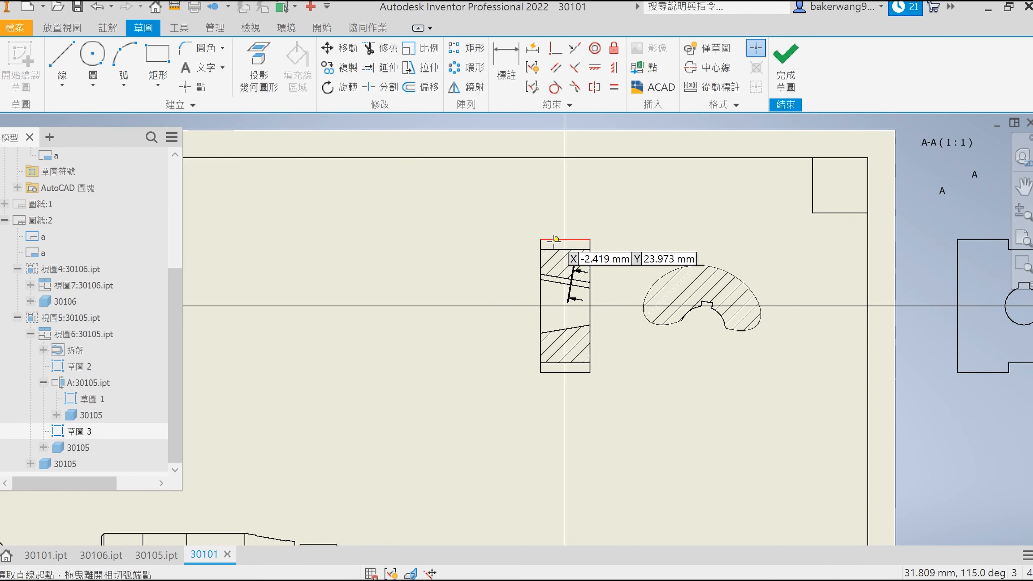
{"action": "scroll", "coordinate": [544, 248], "scroll_direction": "down", "scroll_amount": 2}
{"action": "left_click", "coordinate": [528, 245]}
{"action": "double_click", "coordinate": [646, 242]}
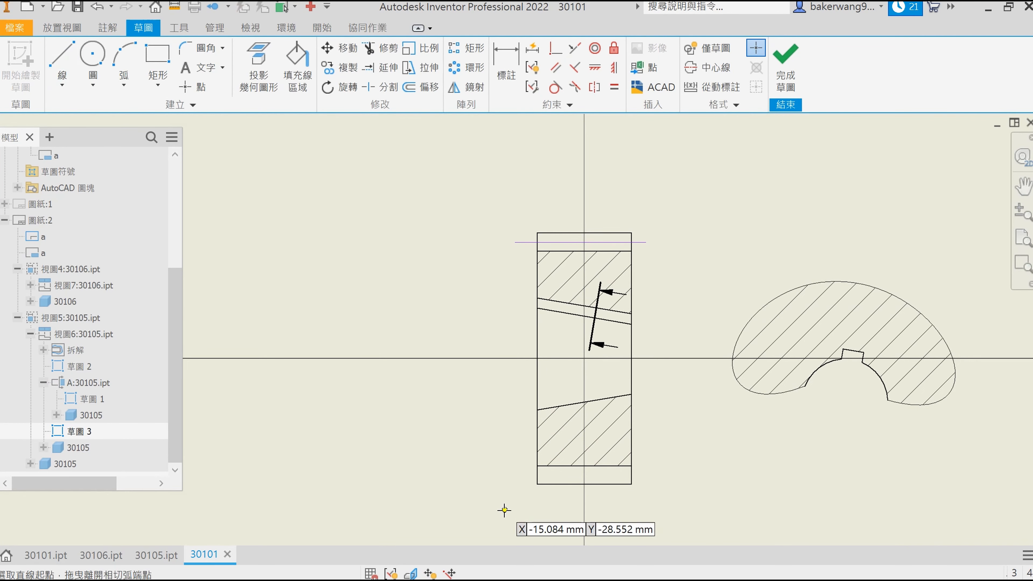
{"action": "left_click", "coordinate": [522, 473]}
{"action": "double_click", "coordinate": [645, 473]}
Step: Dimension the vertical distance between the two horizontal sketch lines and set it to 44 mm
{"action": "key", "text": "d"}
{"action": "left_click", "coordinate": [526, 473]}
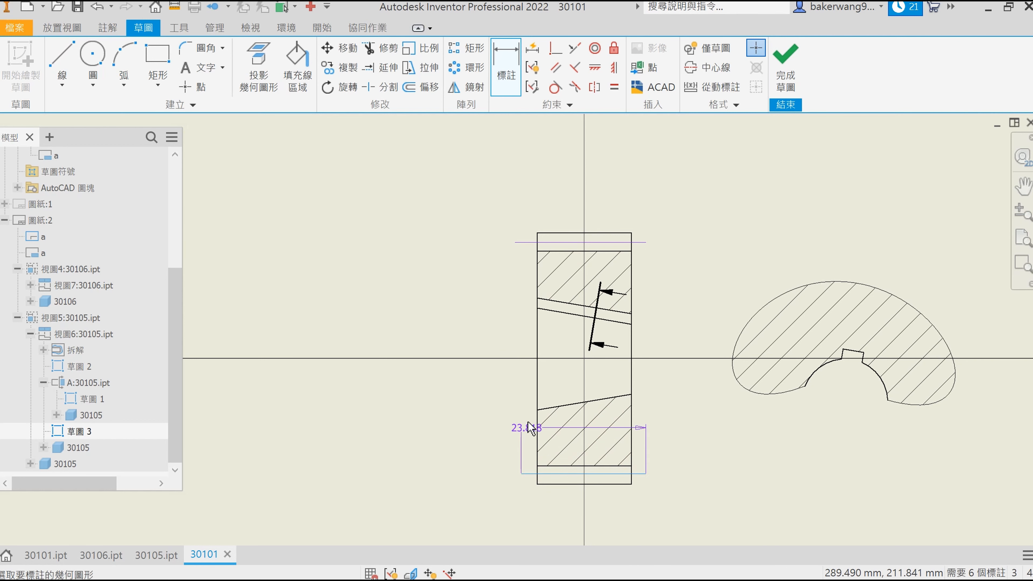
{"action": "left_click", "coordinate": [523, 243]}
{"action": "left_click", "coordinate": [455, 280]}
{"action": "type", "text": "44"}
{"action": "key", "text": "Return"}
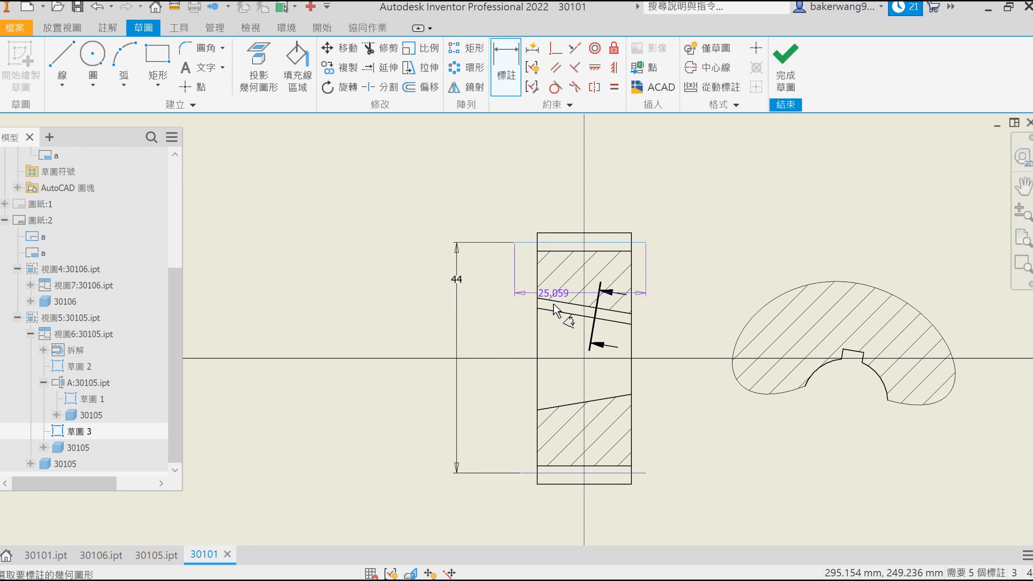
{"action": "left_click", "coordinate": [521, 261]}
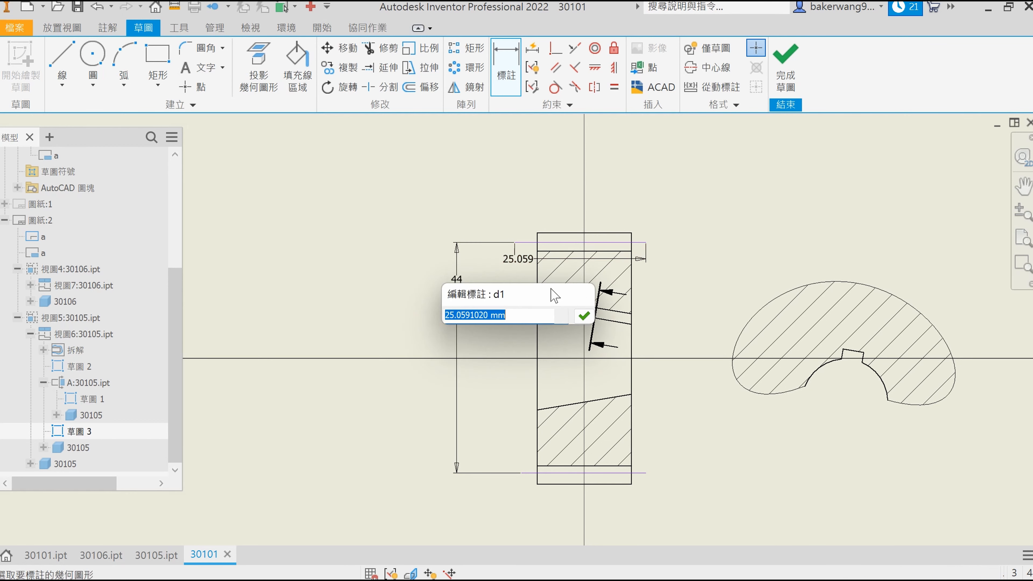
{"action": "key", "text": "Return"}
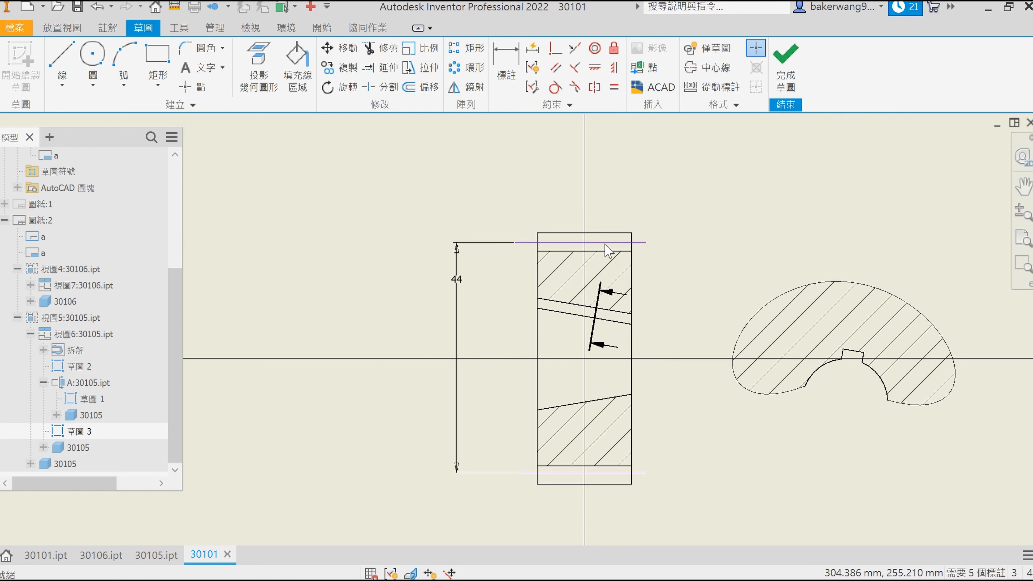
{"action": "key", "text": "d"}
{"action": "left_click_drag", "start_coordinate": [571, 256], "coordinate": [873, 243]}
{"action": "key", "text": "Escape"}
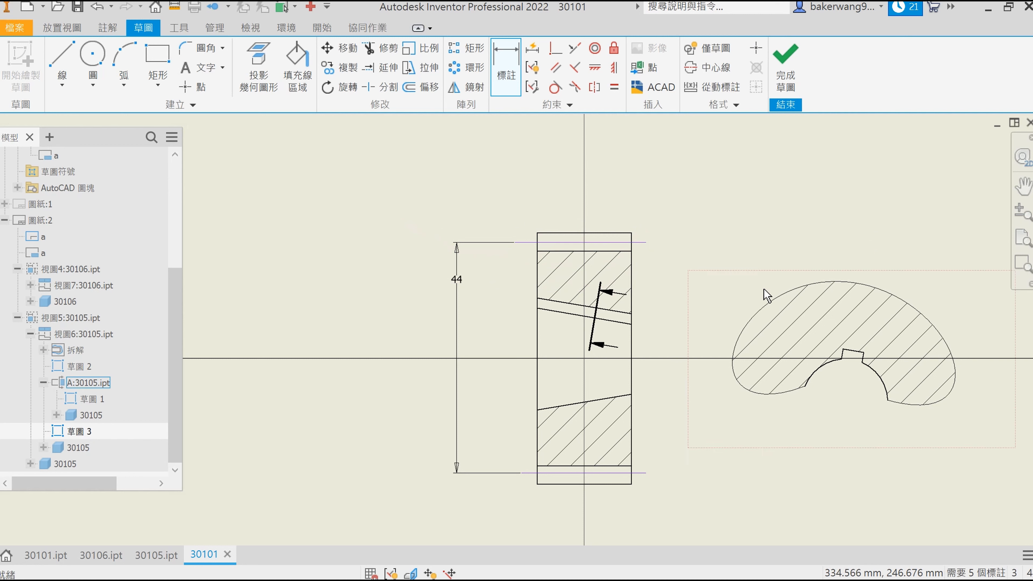
Step: Dimension the upper sketch line from the edge just below it at 1.5 mm
{"action": "key", "text": "d"}
{"action": "left_click", "coordinate": [621, 257]}
{"action": "left_click", "coordinate": [637, 243]}
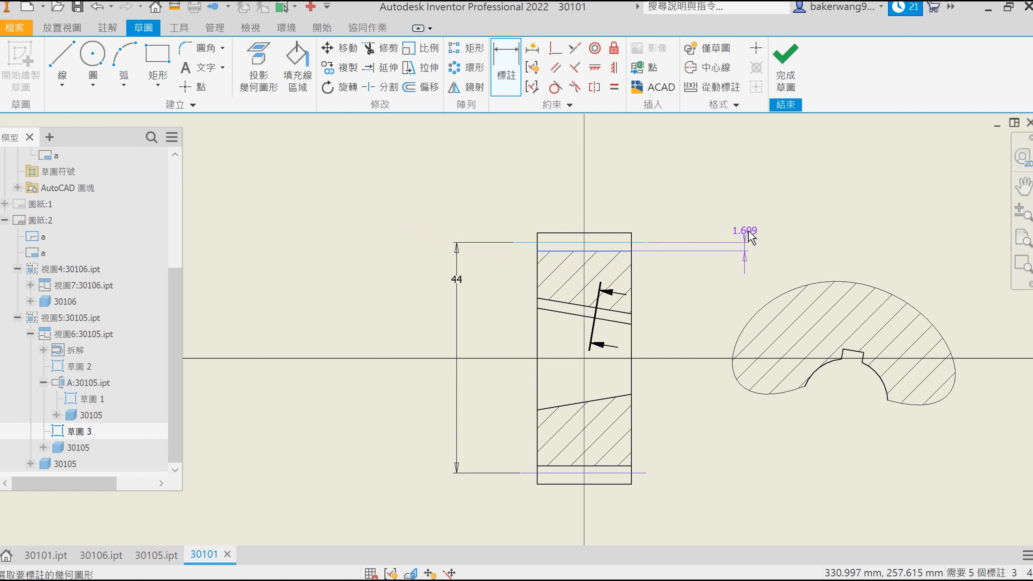
{"action": "left_click", "coordinate": [760, 234]}
{"action": "type", "text": "1.5"}
{"action": "key", "text": "Return"}
{"action": "key", "text": "Escape"}
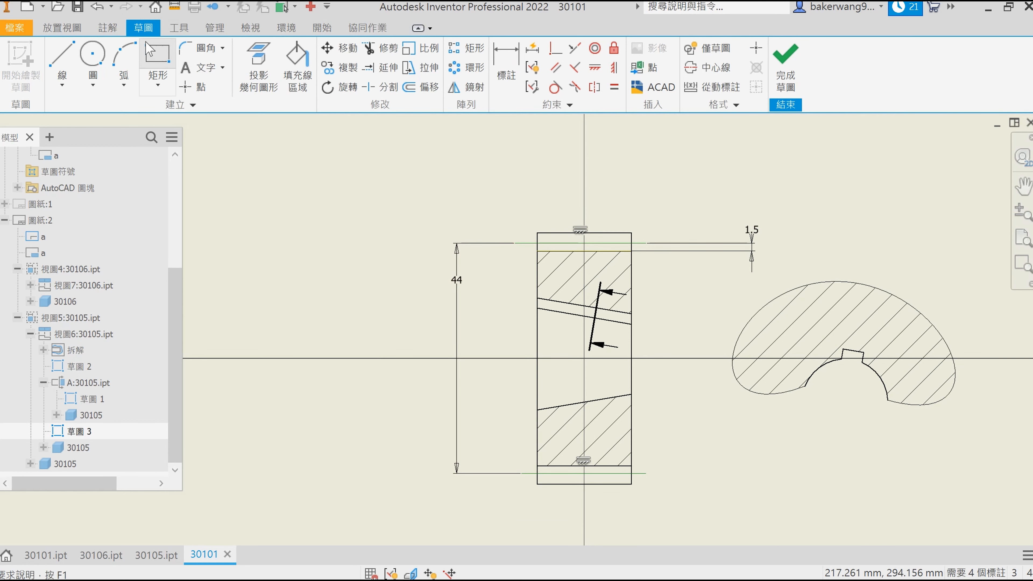
Step: Put the sketch lines on the 中心標記 (ISO) center mark layer and finish the sketch
{"action": "left_click", "coordinate": [107, 27]}
{"action": "left_click", "coordinate": [935, 48]}
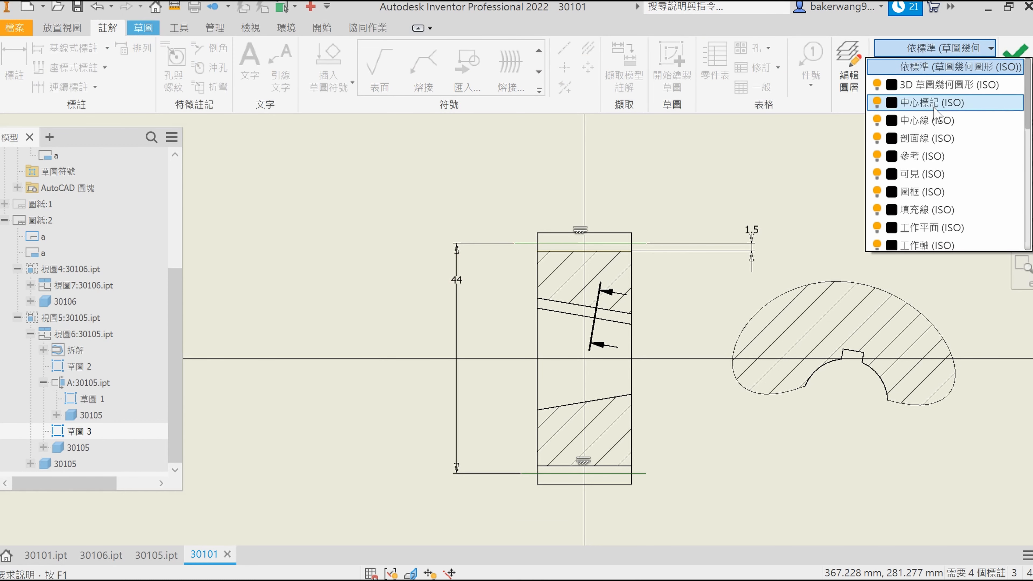
{"action": "left_click", "coordinate": [935, 103]}
{"action": "left_click", "coordinate": [1015, 50]}
Step: Add a centerline bisector midway between the upper and lower outer edges of the 30105 section view
{"action": "middle_click_drag", "start_coordinate": [556, 416], "coordinate": [632, 364]}
{"action": "middle_click_drag", "start_coordinate": [778, 271], "coordinate": [650, 302]}
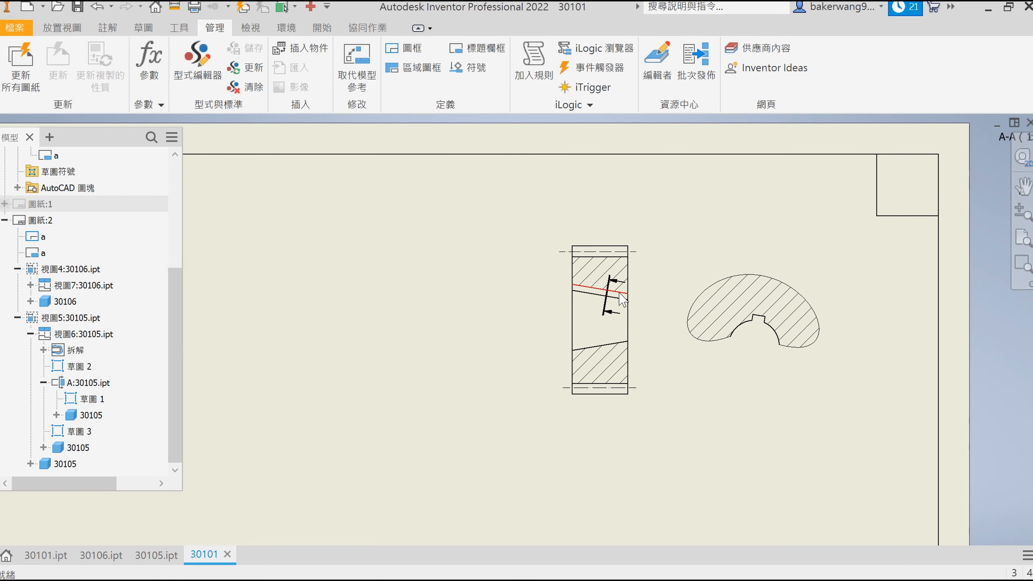
{"action": "scroll", "coordinate": [543, 212], "scroll_direction": "up", "scroll_amount": 3}
{"action": "left_click", "coordinate": [107, 27]}
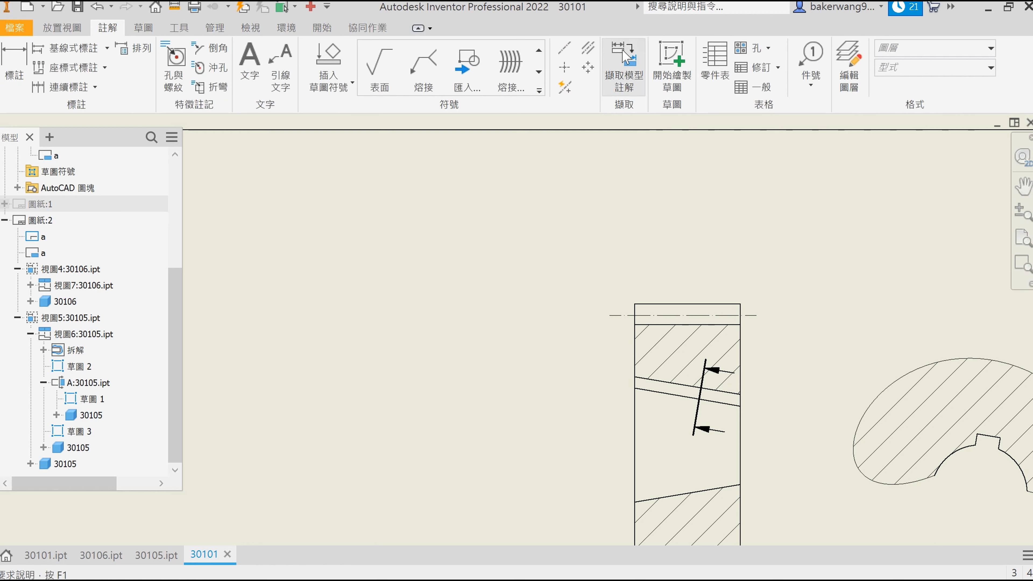
{"action": "left_click", "coordinate": [593, 48]}
{"action": "left_click", "coordinate": [692, 303]}
{"action": "middle_click_drag", "start_coordinate": [766, 414], "coordinate": [763, 262]}
{"action": "key", "text": "Escape"}
Step: Add center marks to the 30106 end view's circles and centerline bisectors to the shaft and eccentric collar in its base view
{"action": "scroll", "coordinate": [436, 397], "scroll_direction": "down", "scroll_amount": 4}
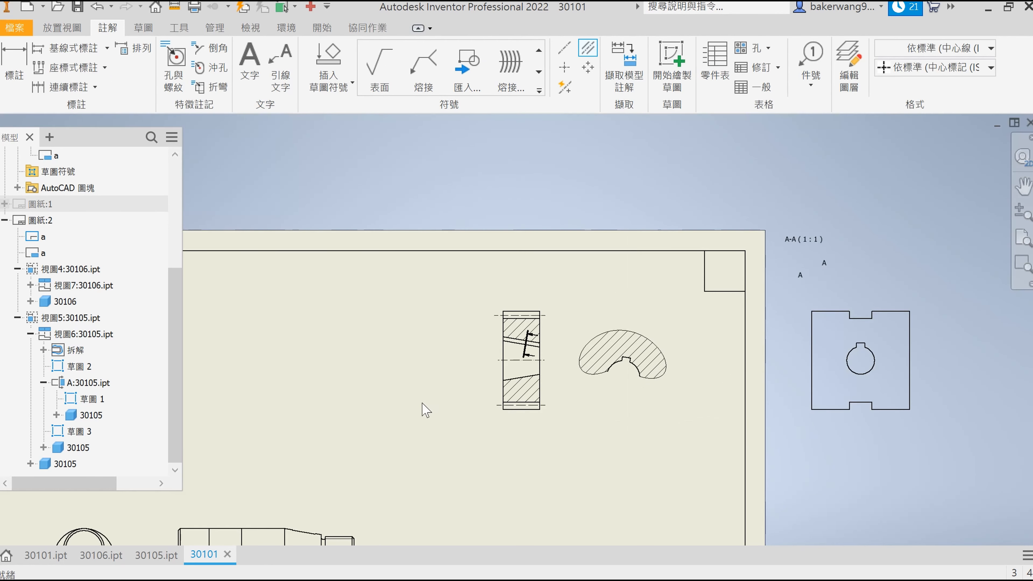
{"action": "middle_click_drag", "start_coordinate": [427, 407], "coordinate": [734, 145]}
{"action": "scroll", "coordinate": [563, 293], "scroll_direction": "up", "scroll_amount": 4}
{"action": "middle_click_drag", "start_coordinate": [572, 209], "coordinate": [568, 426]}
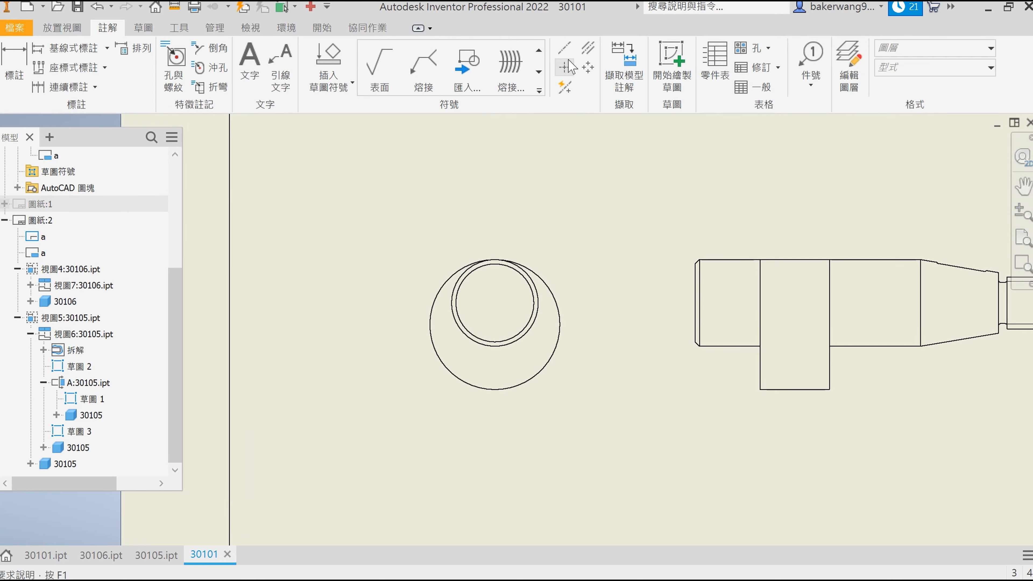
{"action": "left_click", "coordinate": [565, 67]}
{"action": "left_click", "coordinate": [553, 296]}
{"action": "middle_click_drag", "start_coordinate": [845, 295], "coordinate": [603, 277]}
{"action": "left_click", "coordinate": [588, 49]}
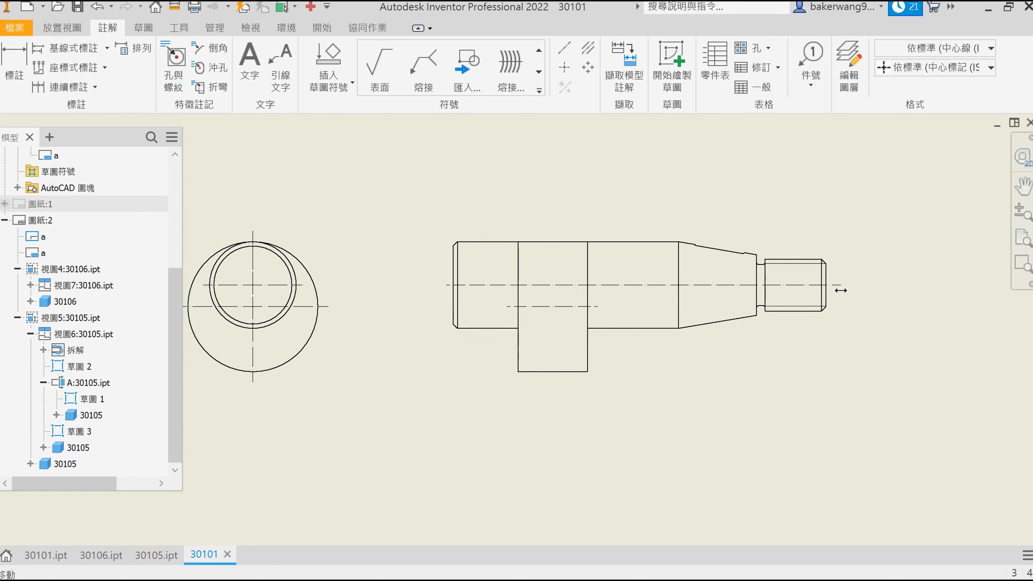
Step: Create a circular 2:1 detail view of the shaft's tapered section with a smooth cutout edge and place it above the end view
{"action": "scroll", "coordinate": [825, 321], "scroll_direction": "up", "scroll_amount": 3}
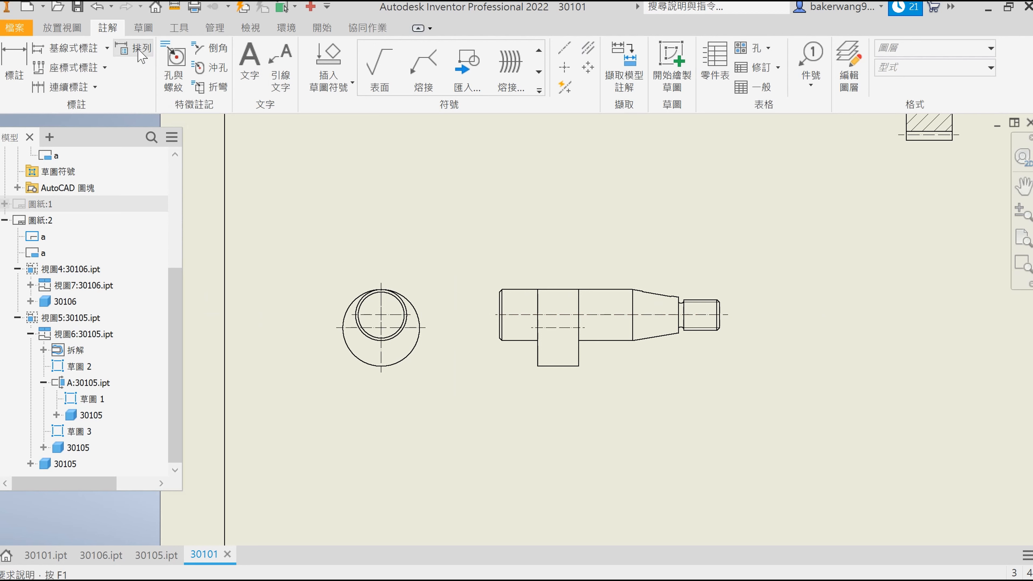
{"action": "left_click", "coordinate": [62, 28]}
{"action": "left_click", "coordinate": [138, 61]}
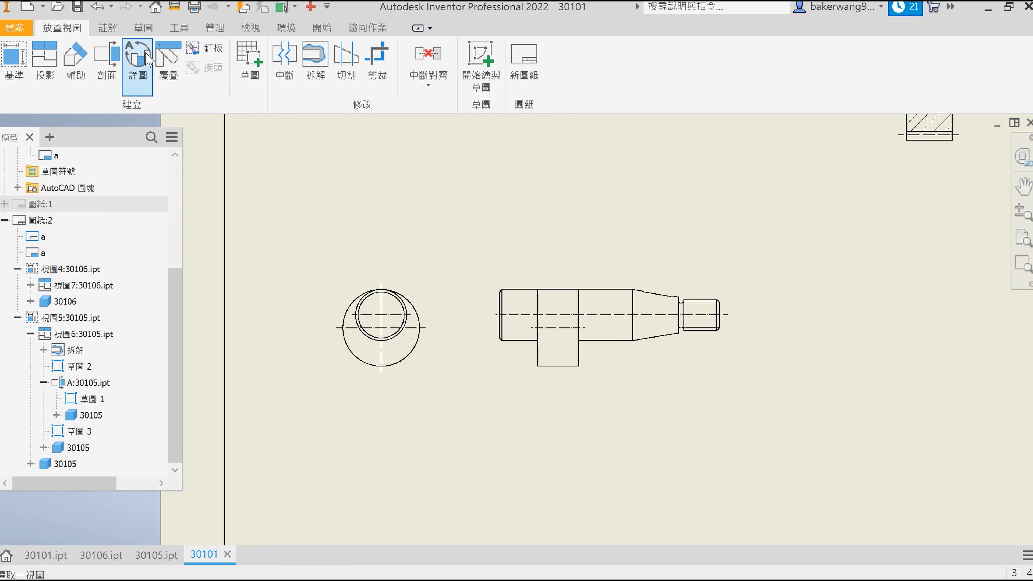
{"action": "left_click", "coordinate": [658, 286]}
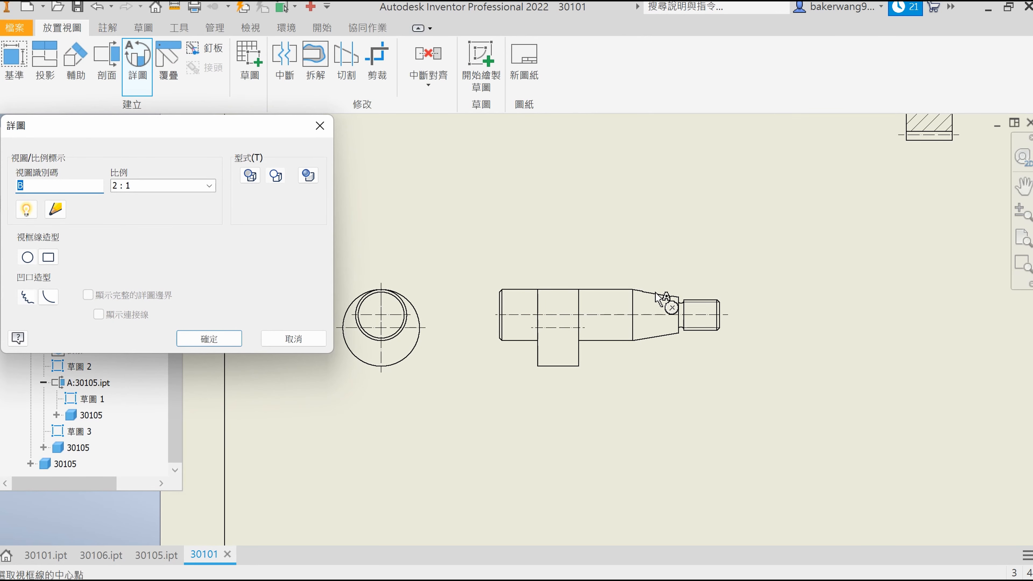
{"action": "left_click", "coordinate": [657, 289]}
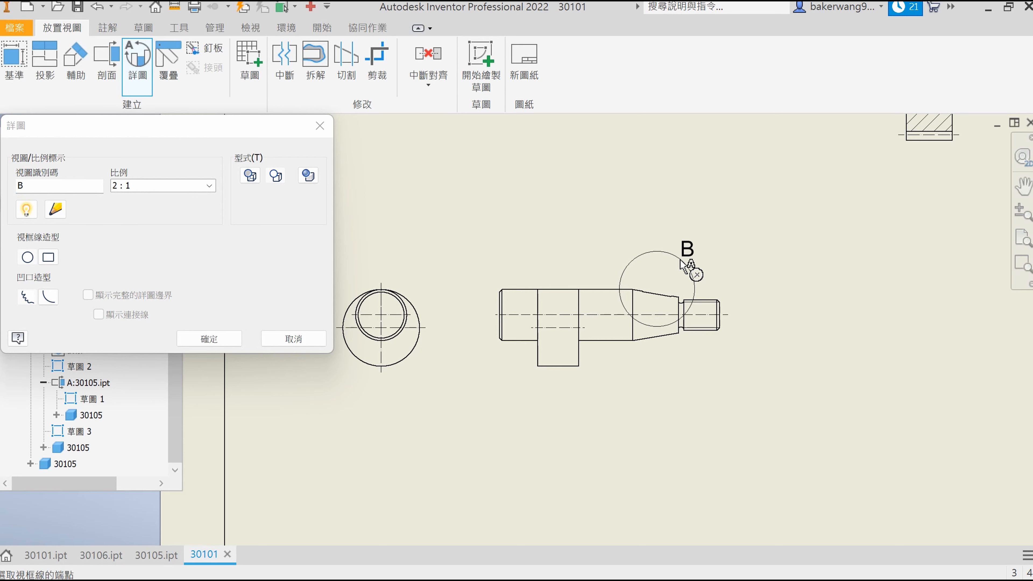
{"action": "left_click", "coordinate": [621, 282]}
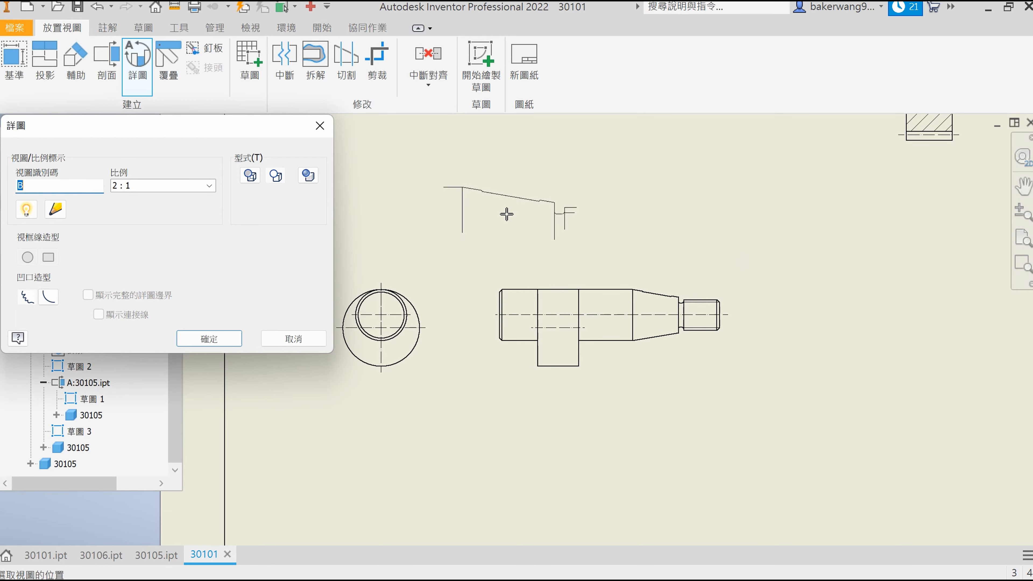
{"action": "left_click", "coordinate": [48, 304]}
{"action": "scroll", "coordinate": [464, 202], "scroll_direction": "down", "scroll_amount": 3}
{"action": "middle_click_drag", "start_coordinate": [458, 210], "coordinate": [544, 292]}
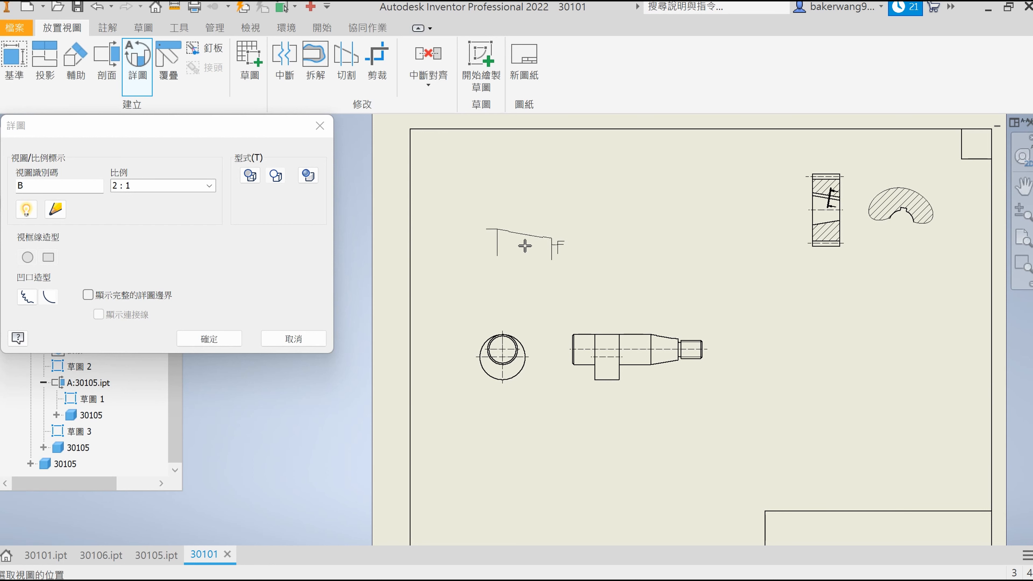
{"action": "left_click", "coordinate": [524, 246]}
Step: Change the identifier to D in both the detail view's label and its callout on the shaft
{"action": "scroll", "coordinate": [545, 256], "scroll_direction": "up", "scroll_amount": 3}
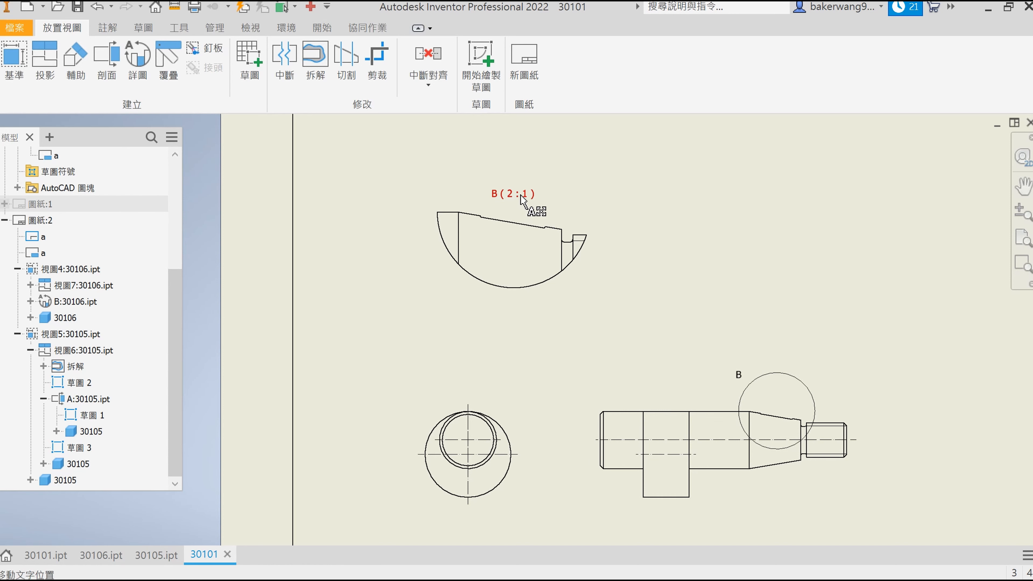
{"action": "double_click", "coordinate": [516, 197]}
{"action": "left_click", "coordinate": [681, 345]}
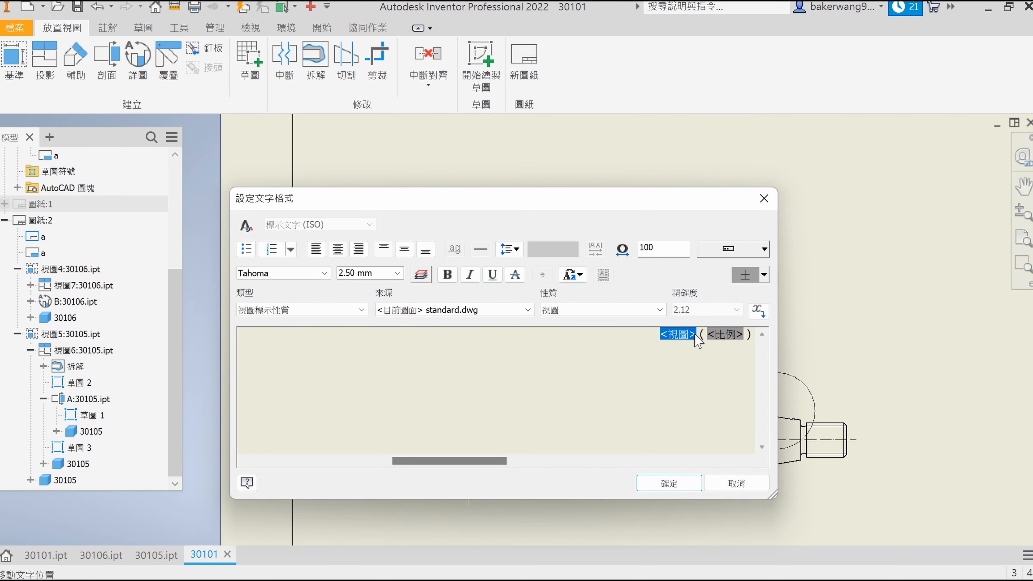
{"action": "type", "text": "D"}
{"action": "left_click", "coordinate": [669, 483]}
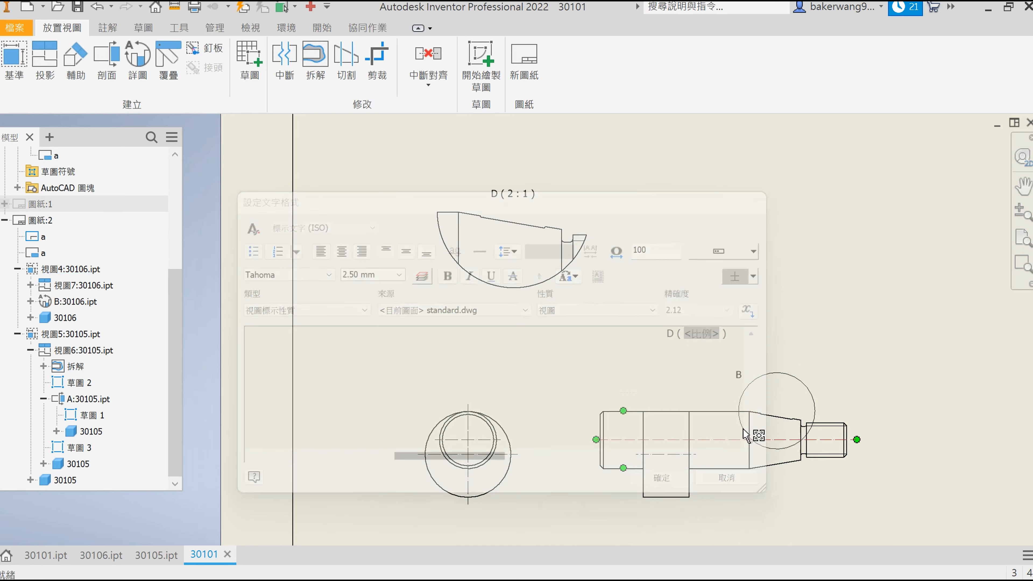
{"action": "double_click", "coordinate": [738, 374]}
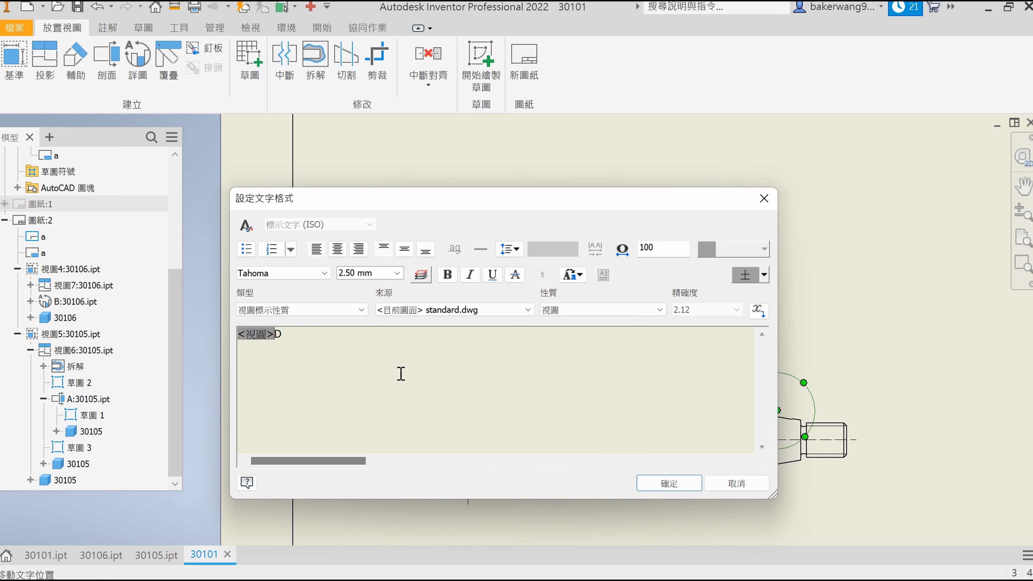
{"action": "left_click", "coordinate": [680, 484]}
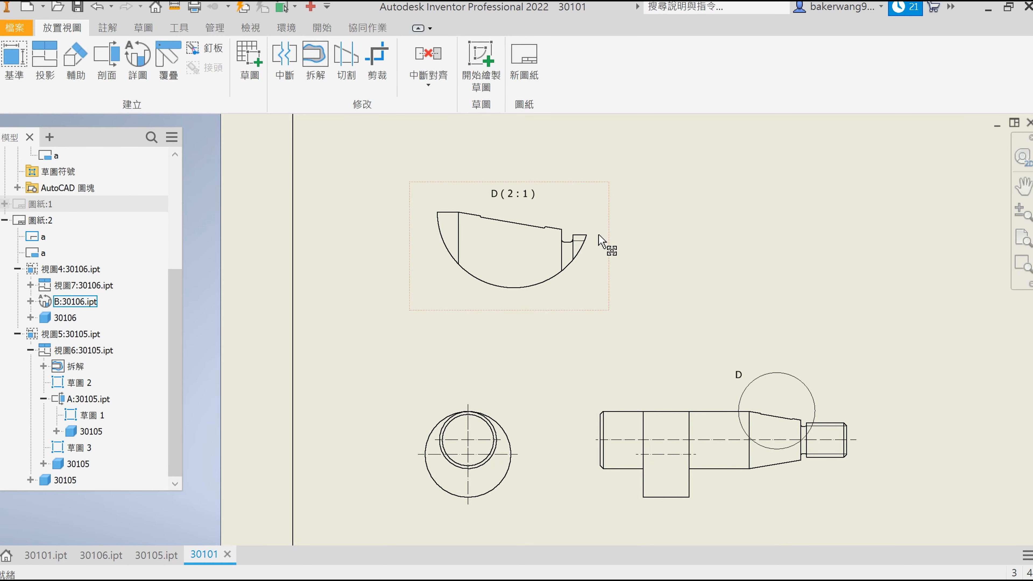
Step: Sketch a closed spline on the detail view enclosing the keyway area of the taper, and finish the sketch
{"action": "key", "text": "s"}
{"action": "left_click", "coordinate": [585, 197]}
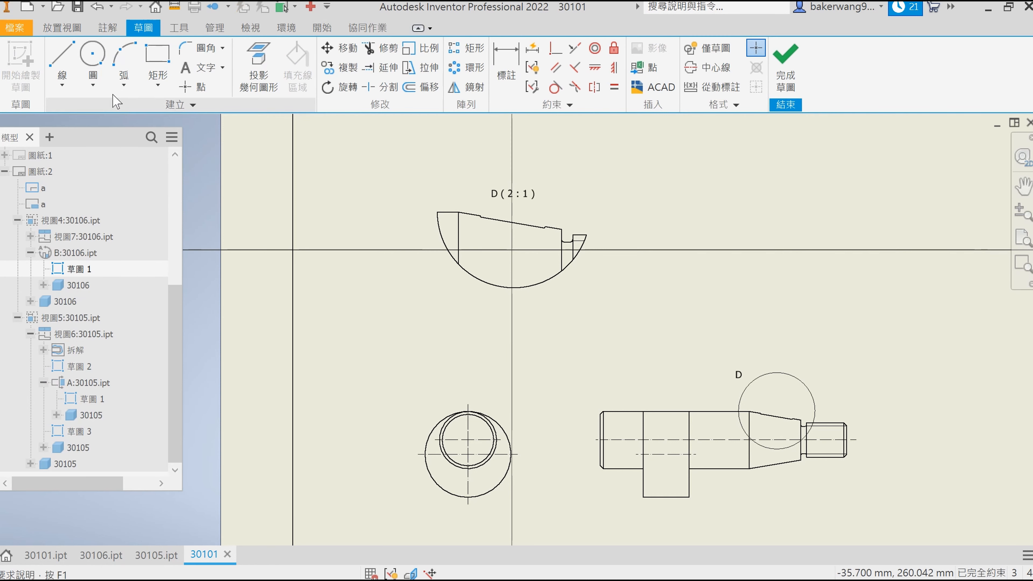
{"action": "left_click", "coordinate": [63, 87]}
{"action": "left_click", "coordinate": [94, 171]}
{"action": "scroll", "coordinate": [488, 201], "scroll_direction": "up", "scroll_amount": 3}
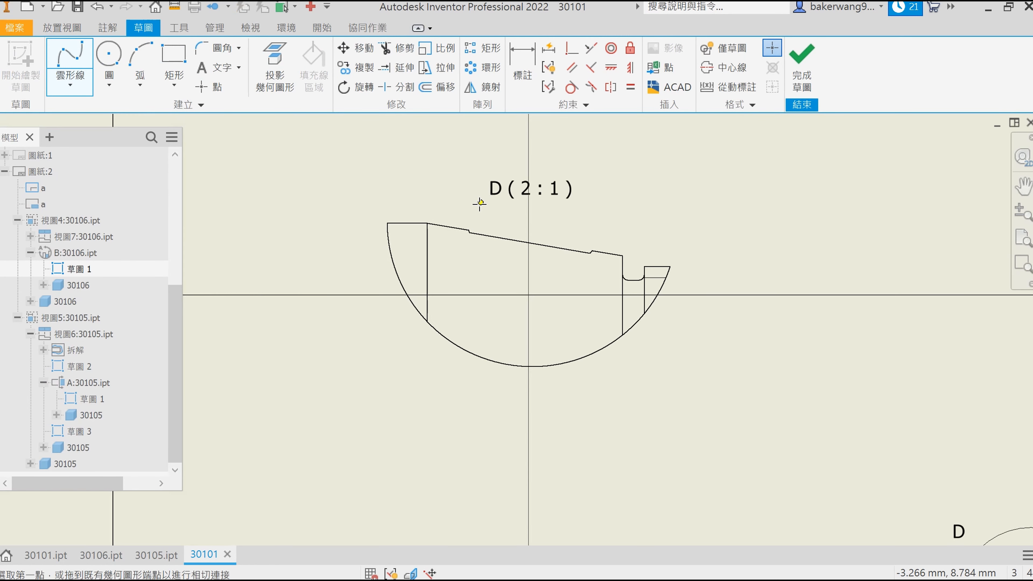
{"action": "left_click", "coordinate": [454, 238]}
{"action": "left_click", "coordinate": [462, 264]}
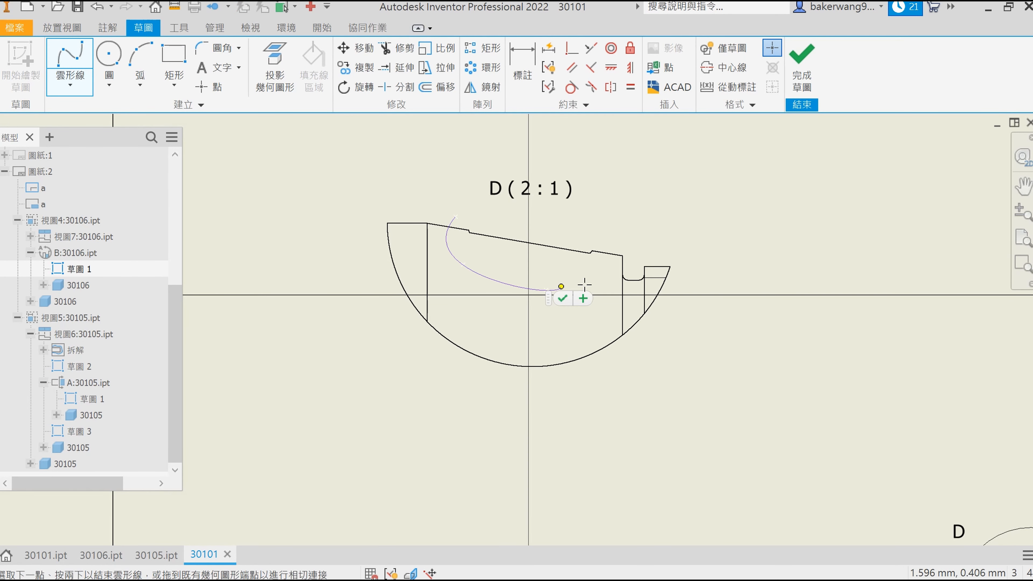
{"action": "left_click", "coordinate": [648, 240]}
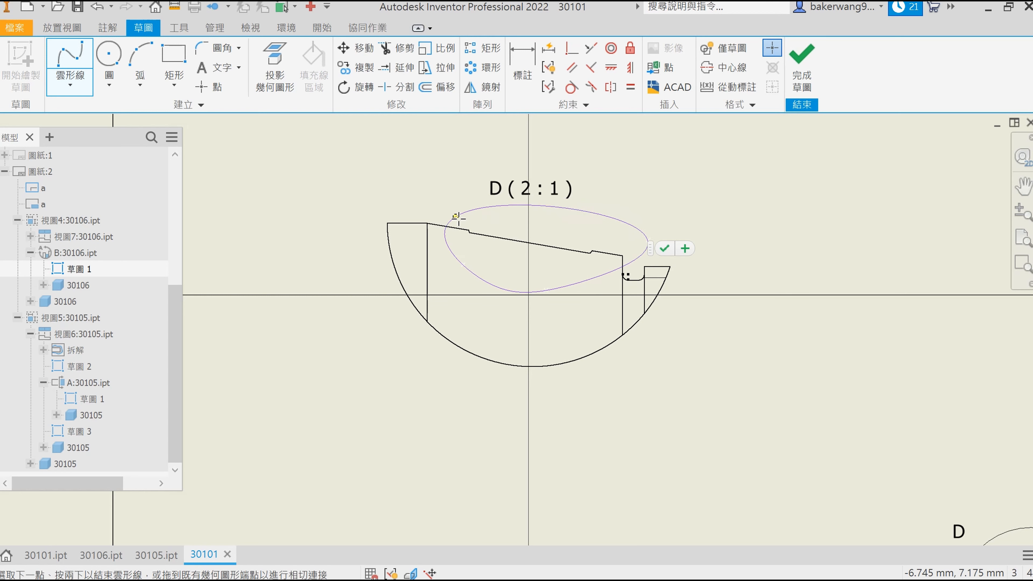
{"action": "left_click", "coordinate": [455, 217]}
{"action": "left_click", "coordinate": [801, 65]}
Step: Create a break-out in the detail view from the spline profile, using From Point depth 0.000 on the end view's inner circle
{"action": "left_click", "coordinate": [315, 65]}
{"action": "left_click", "coordinate": [474, 181]}
{"action": "scroll", "coordinate": [588, 281], "scroll_direction": "down", "scroll_amount": 5}
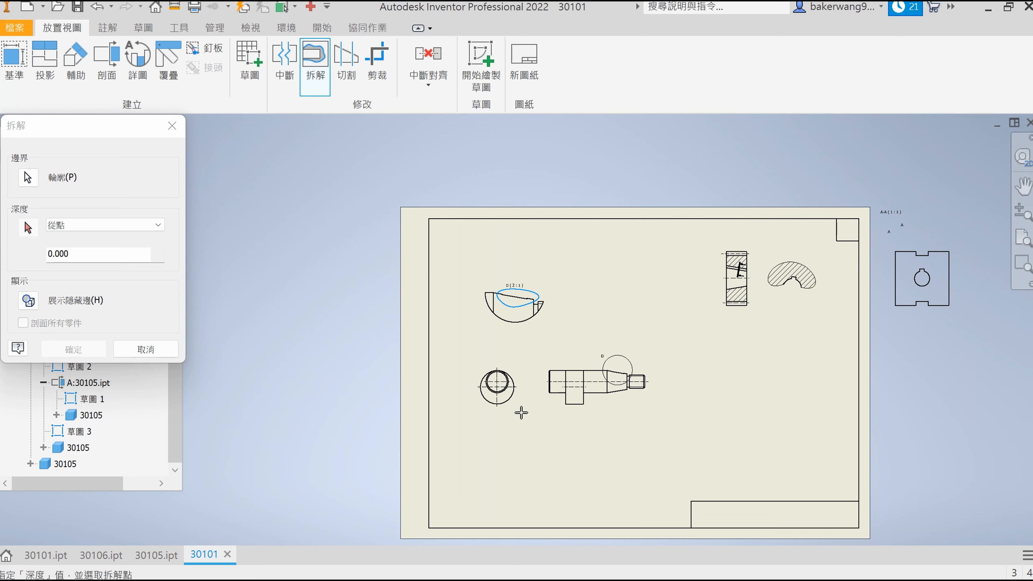
{"action": "scroll", "coordinate": [521, 410], "scroll_direction": "up", "scroll_amount": 8}
{"action": "left_click", "coordinate": [516, 246]}
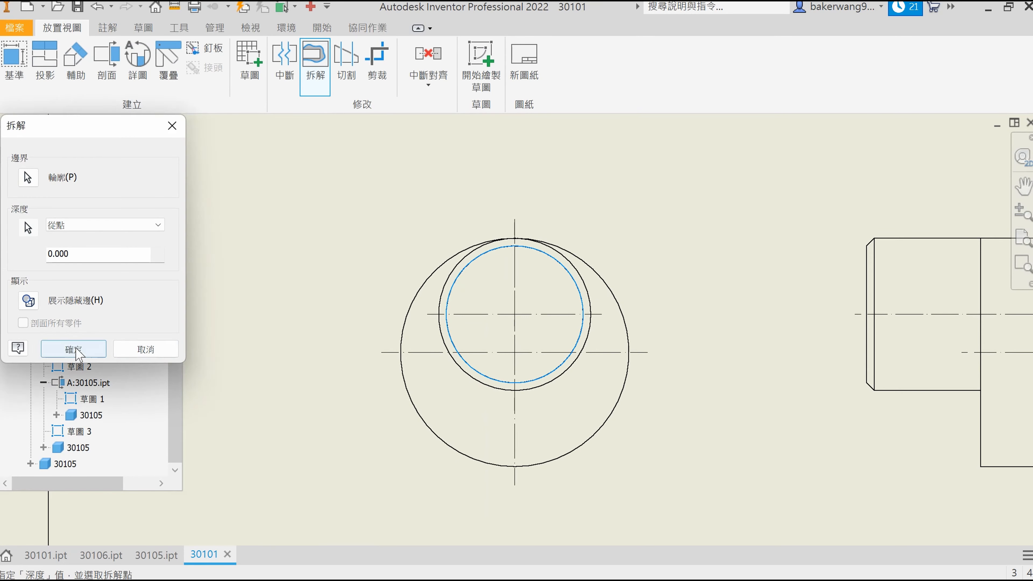
{"action": "left_click", "coordinate": [81, 349]}
{"action": "scroll", "coordinate": [596, 212], "scroll_direction": "down", "scroll_amount": 6}
{"action": "middle_click_drag", "start_coordinate": [596, 212], "coordinate": [565, 311]}
{"action": "scroll", "coordinate": [545, 240], "scroll_direction": "up", "scroll_amount": 5}
{"action": "middle_click_drag", "start_coordinate": [593, 201], "coordinate": [590, 300]}
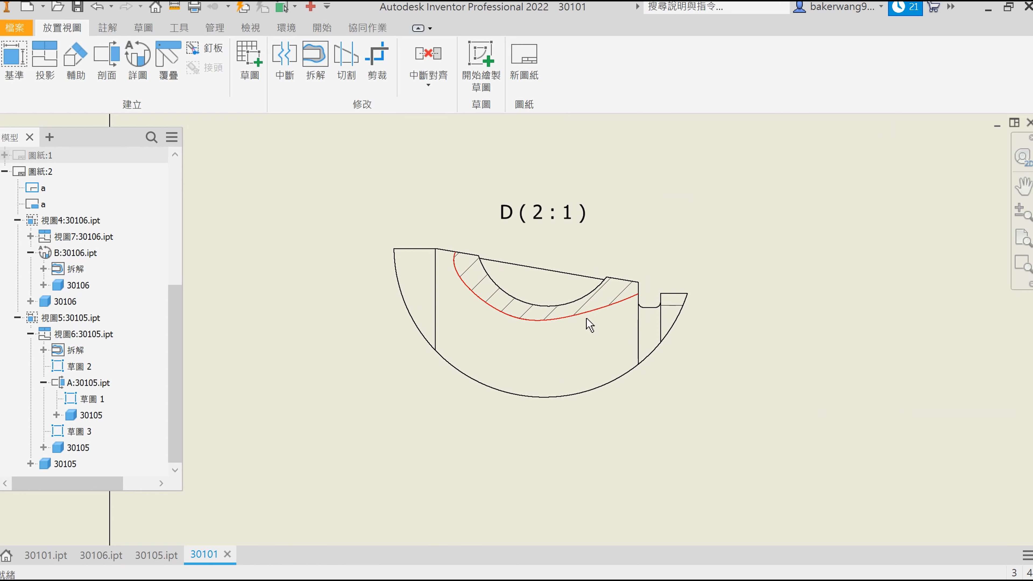
{"action": "middle_click_drag", "start_coordinate": [619, 306], "coordinate": [621, 332]}
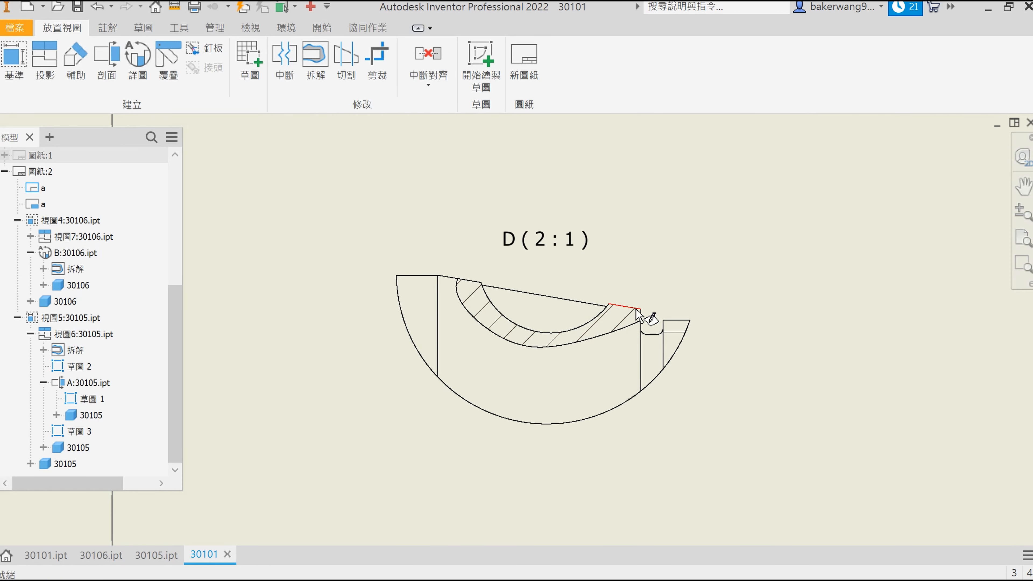
Step: Start a sketch on detail view D and move the D (2:1) label up and aside, clear of the keyway area
{"action": "key", "text": "s"}
{"action": "left_click", "coordinate": [488, 286]}
{"action": "left_click", "coordinate": [70, 85]}
{"action": "left_click", "coordinate": [83, 107]}
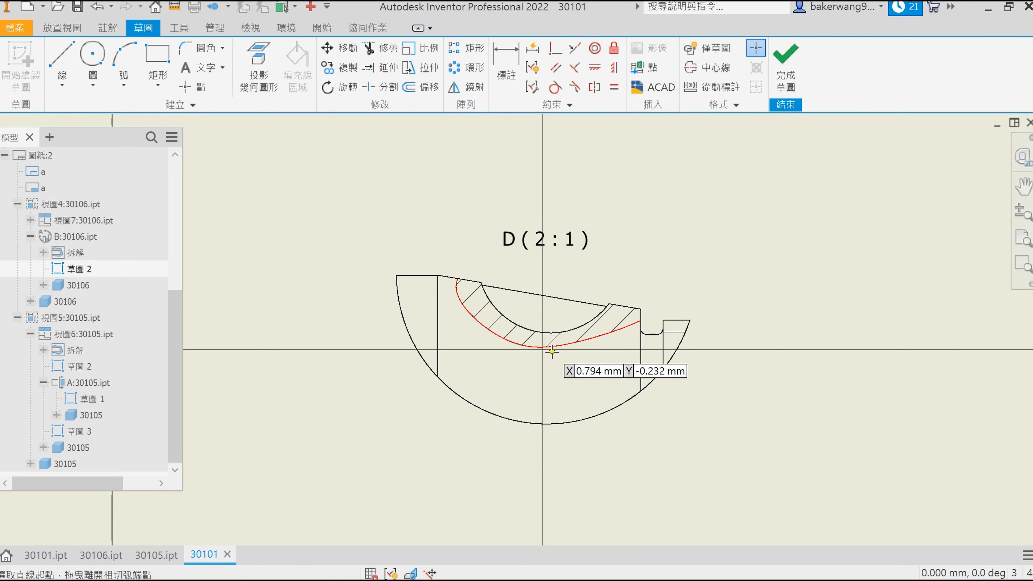
{"action": "key", "text": "Escape"}
{"action": "left_click_drag", "start_coordinate": [555, 240], "coordinate": [736, 212]}
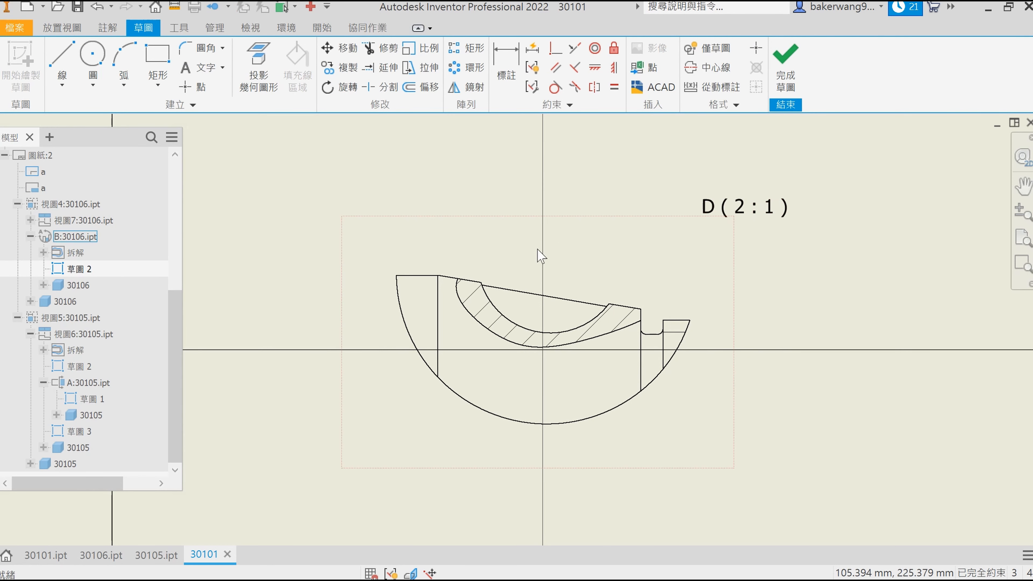
Step: Sketch a slanted line from inside the keyway to above the detail view and make it perpendicular to the keyway's sloped edge line
{"action": "left_click", "coordinate": [62, 61]}
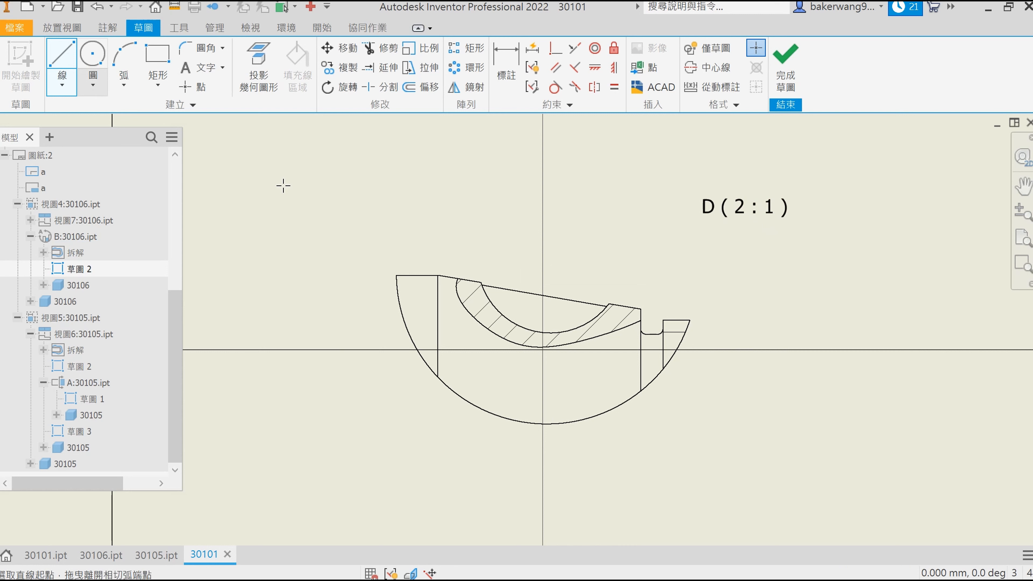
{"action": "left_click", "coordinate": [539, 317]}
{"action": "left_click", "coordinate": [567, 205]}
{"action": "key", "text": "Escape"}
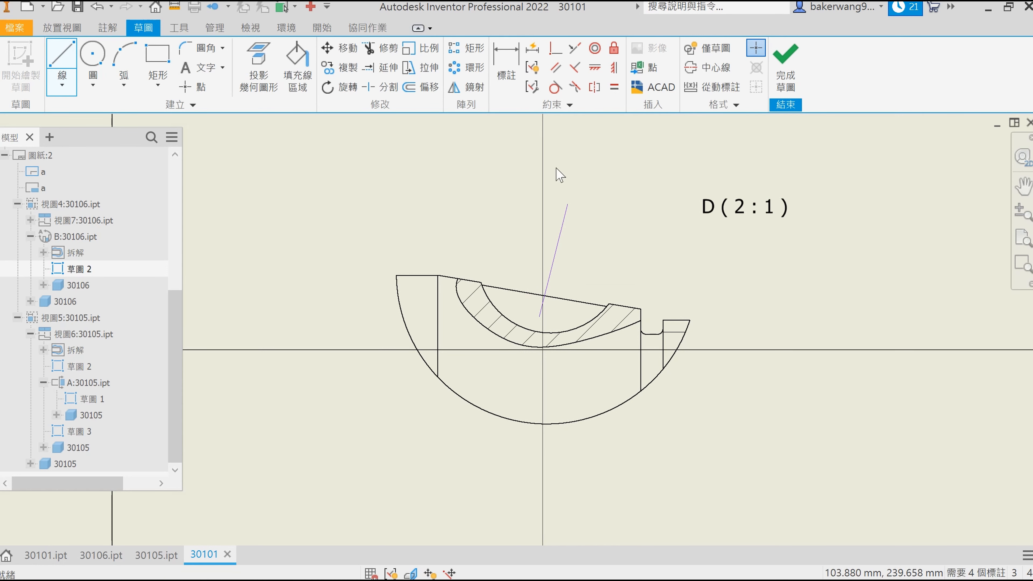
{"action": "left_click", "coordinate": [563, 222]}
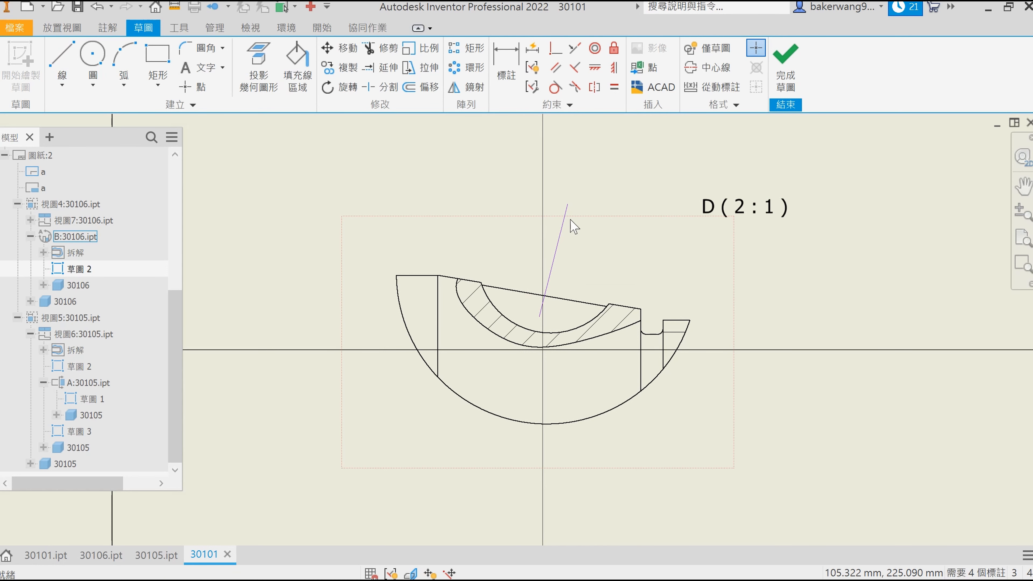
{"action": "left_click", "coordinate": [574, 68]}
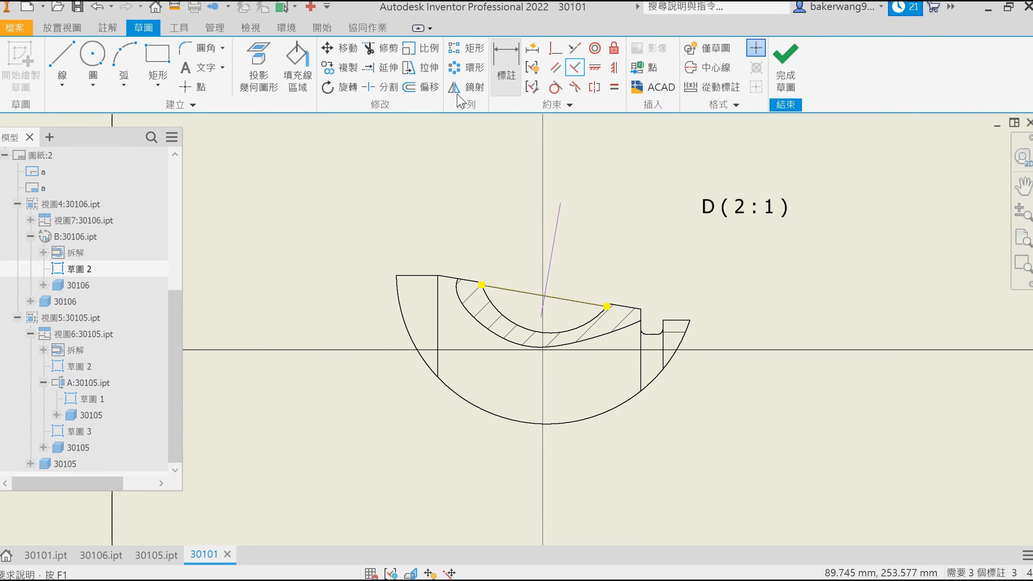
{"action": "left_click", "coordinate": [199, 86]}
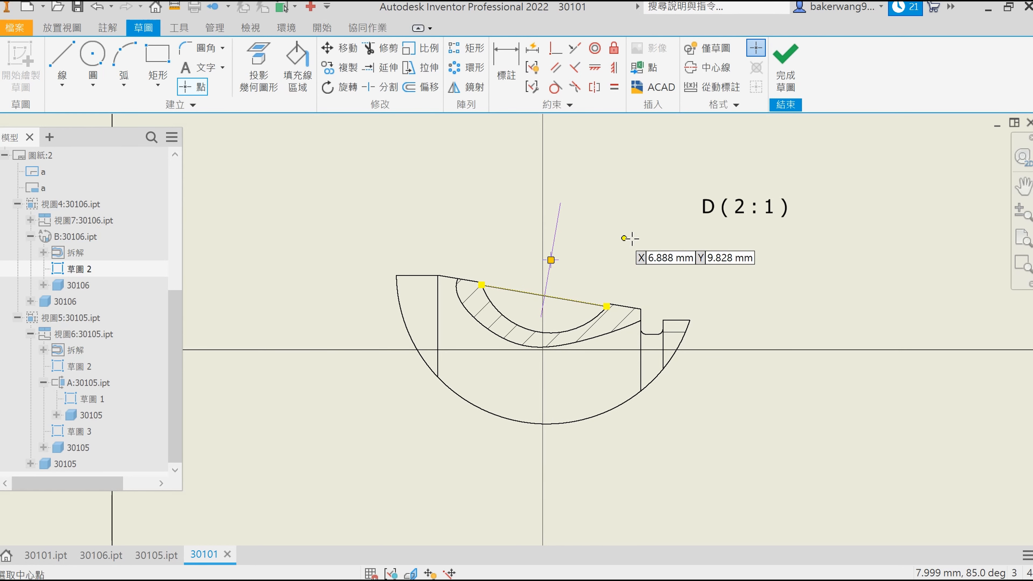
{"action": "key", "text": "Escape"}
{"action": "key", "text": "ctrl+z"}
Step: Place a sketch point above the keyway and constrain it coincident with the slanted line
{"action": "left_click", "coordinate": [184, 86]}
{"action": "left_click", "coordinate": [549, 275]}
{"action": "key", "text": "Escape"}
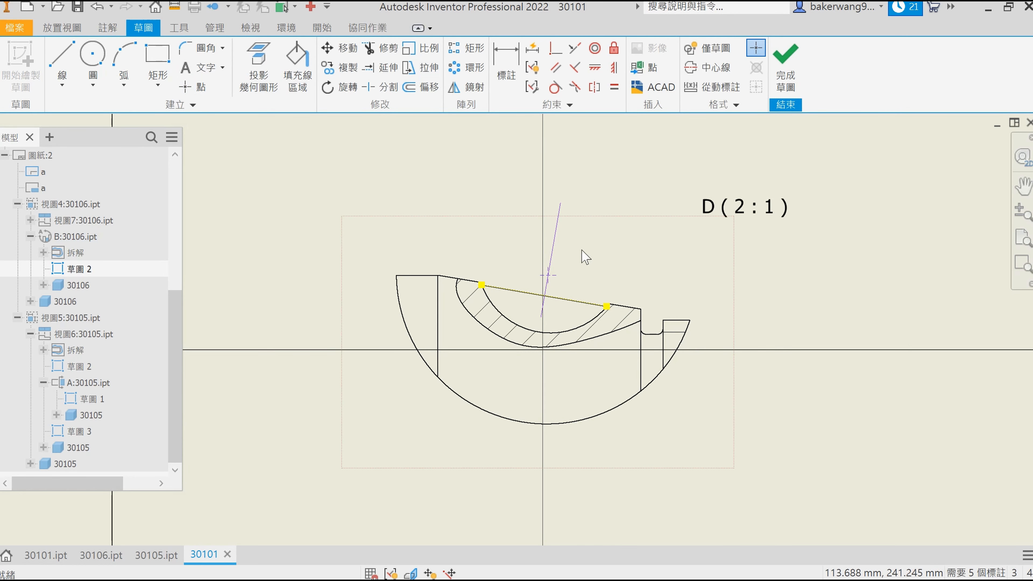
{"action": "left_click_drag", "start_coordinate": [549, 275], "coordinate": [565, 279]}
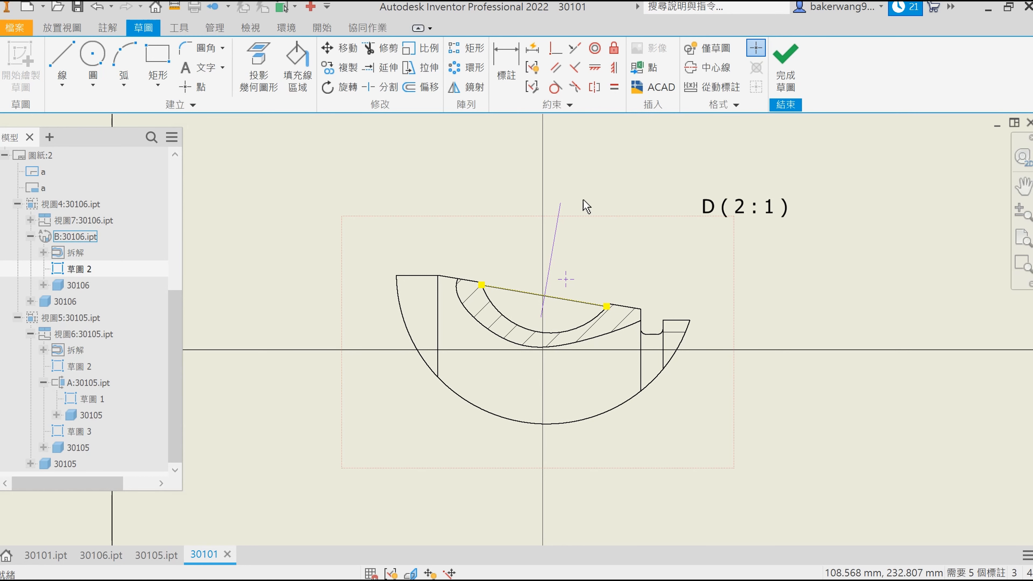
{"action": "left_click", "coordinate": [561, 52]}
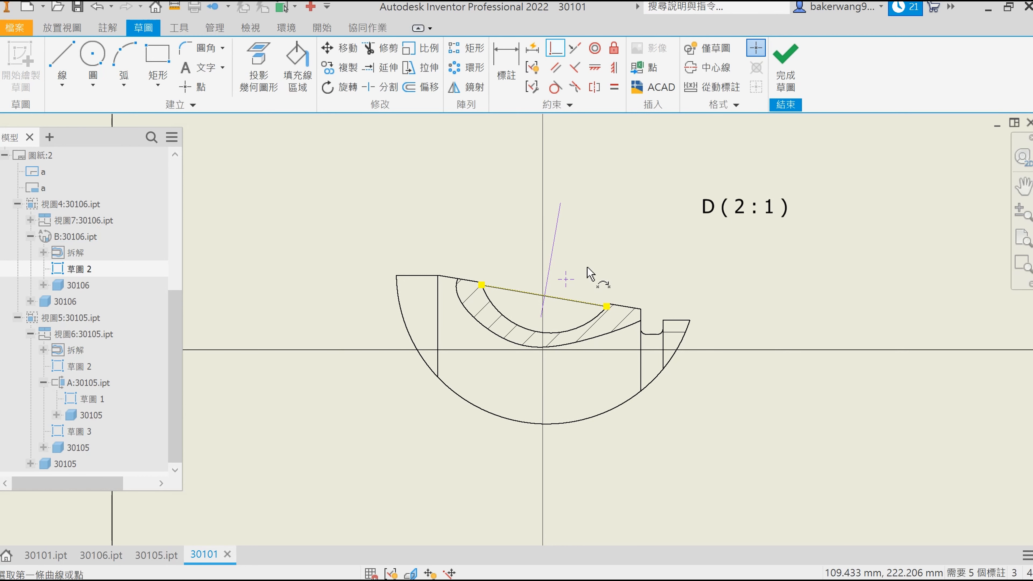
{"action": "left_click", "coordinate": [551, 278]}
{"action": "key", "text": "Escape"}
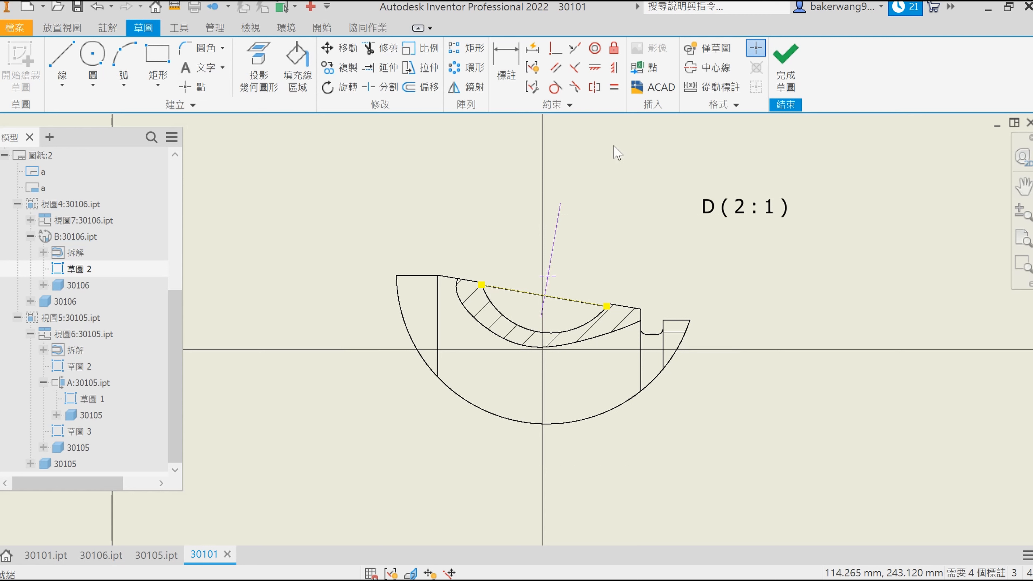
Step: Dimension the sketch point 3 mm from the sloped taper edge
{"action": "key", "text": "d"}
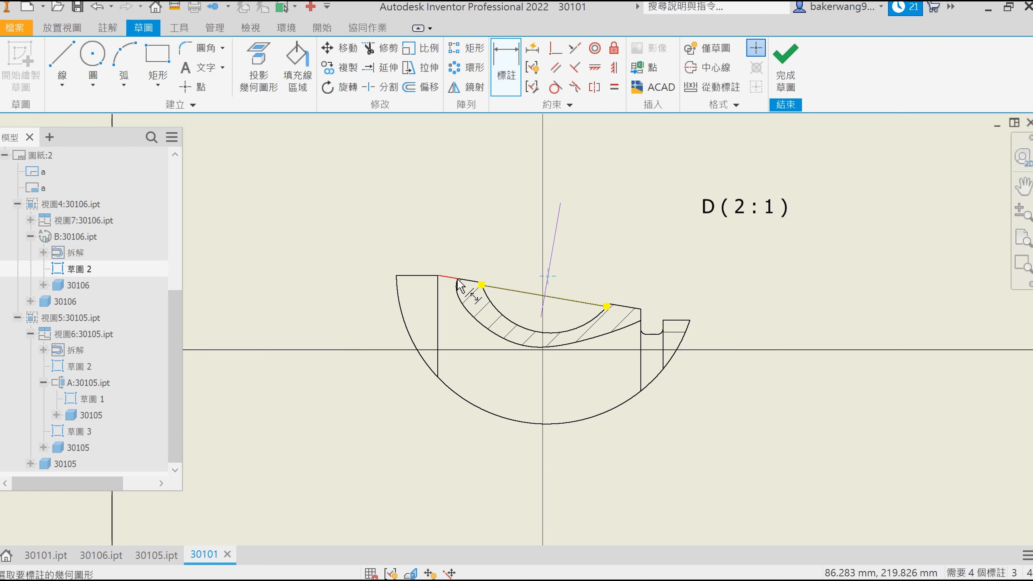
{"action": "left_click", "coordinate": [449, 280]}
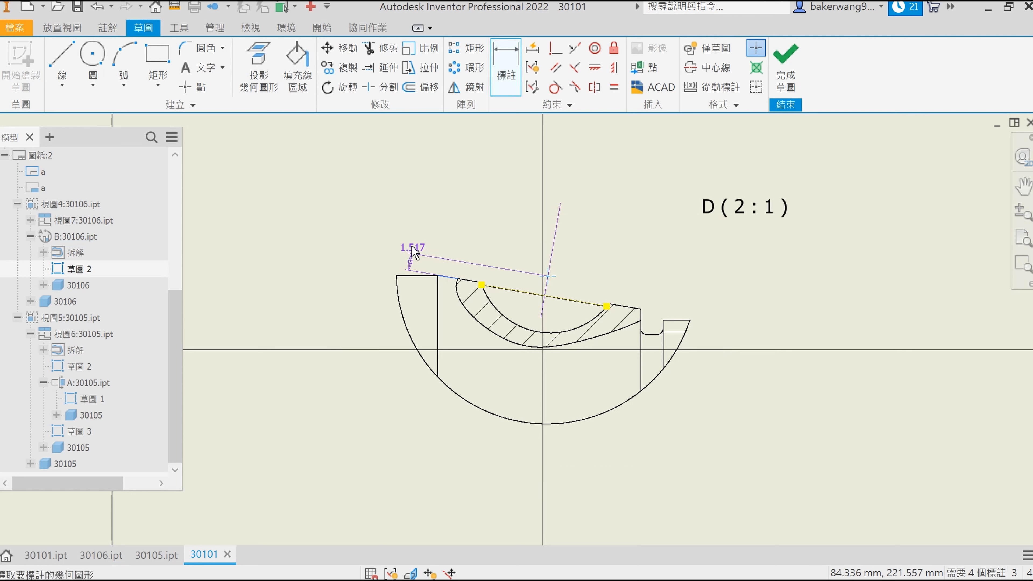
{"action": "left_click", "coordinate": [343, 228]}
{"action": "type", "text": "3"}
{"action": "key", "text": "Return"}
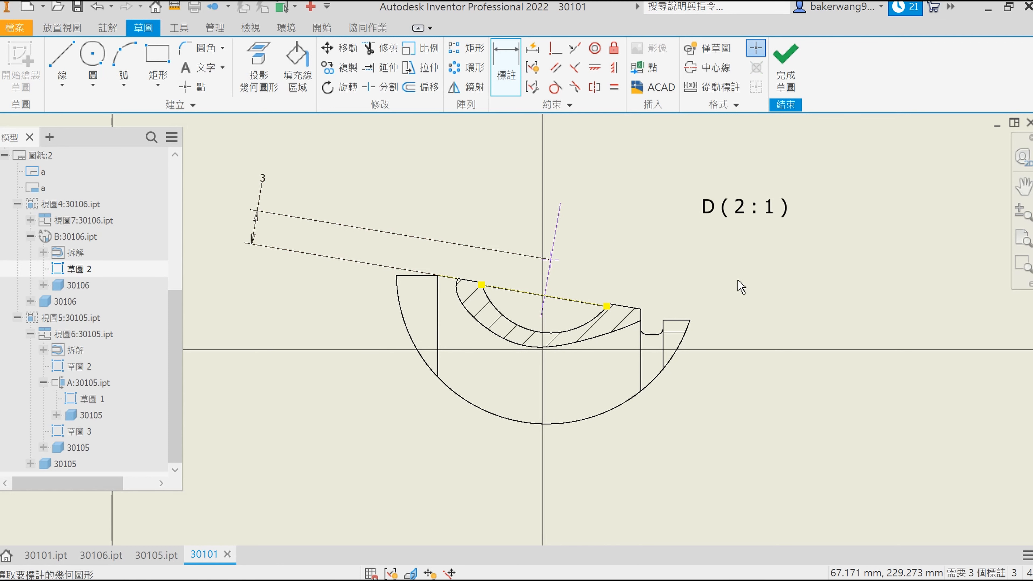
Step: Dimension the sketch point 8 mm horizontally from the vertical shoulder edge at the taper's end
{"action": "left_click", "coordinate": [641, 325]}
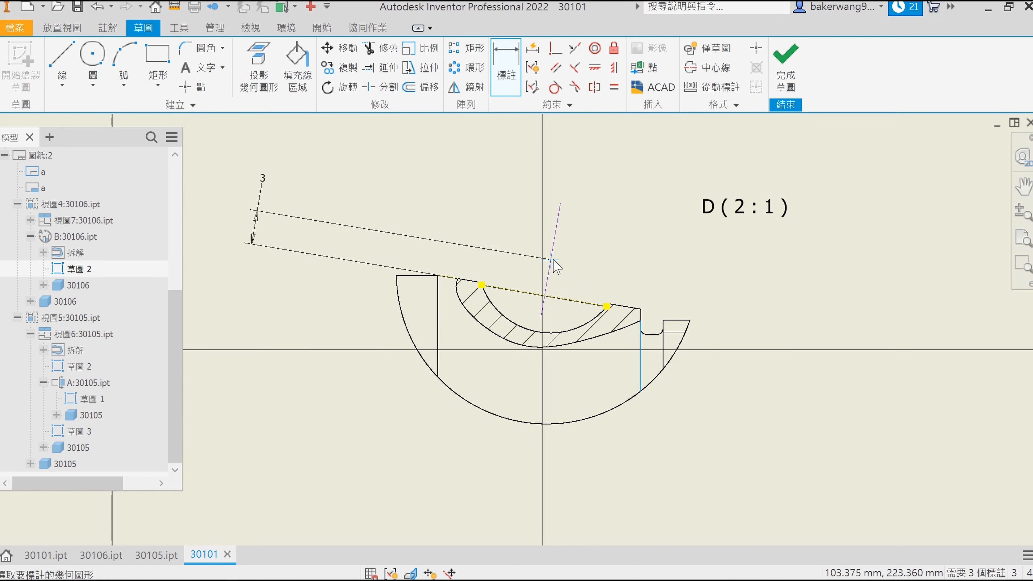
{"action": "left_click", "coordinate": [550, 260]}
{"action": "left_click", "coordinate": [585, 169]}
{"action": "type", "text": "8"}
{"action": "key", "text": "Return"}
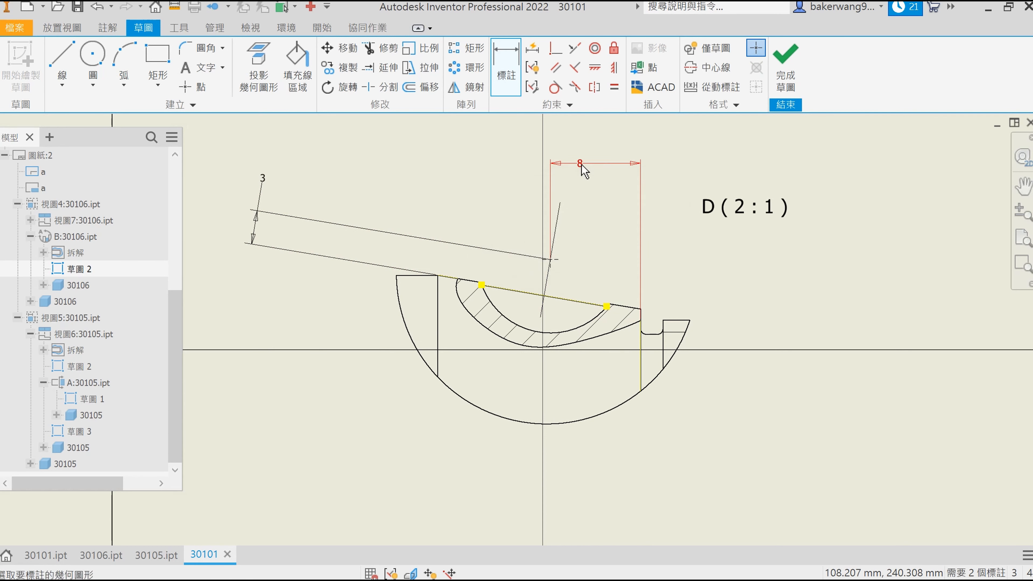
{"action": "key", "text": "Escape"}
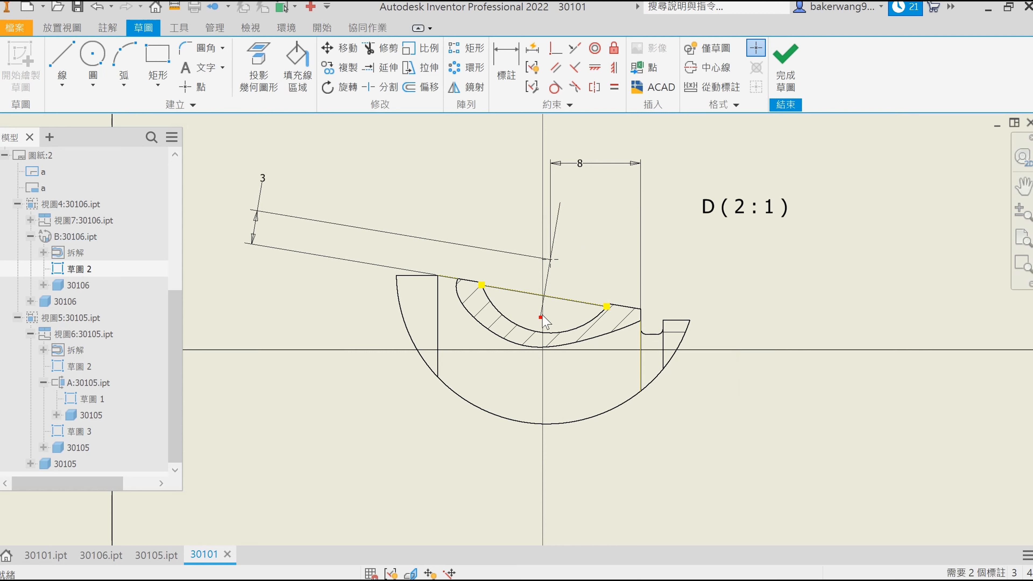
Step: Extend the slanted line's lower end past the keyway's bottom, assign the line to the 中心標記 (ISO) layer, and finish the sketch
{"action": "left_click_drag", "start_coordinate": [541, 318], "coordinate": [531, 366]}
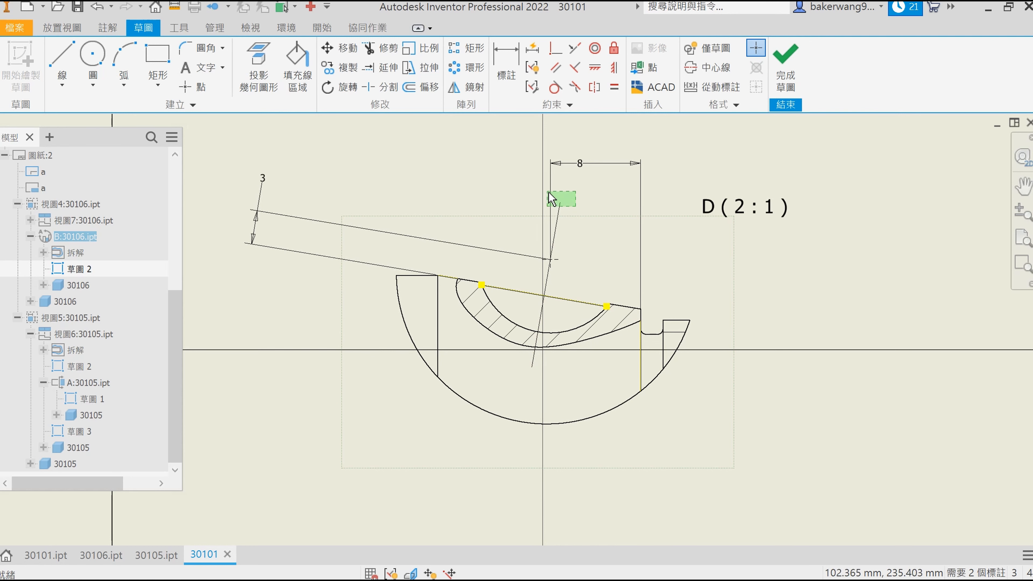
{"action": "left_click_drag", "start_coordinate": [560, 198], "coordinate": [559, 196]}
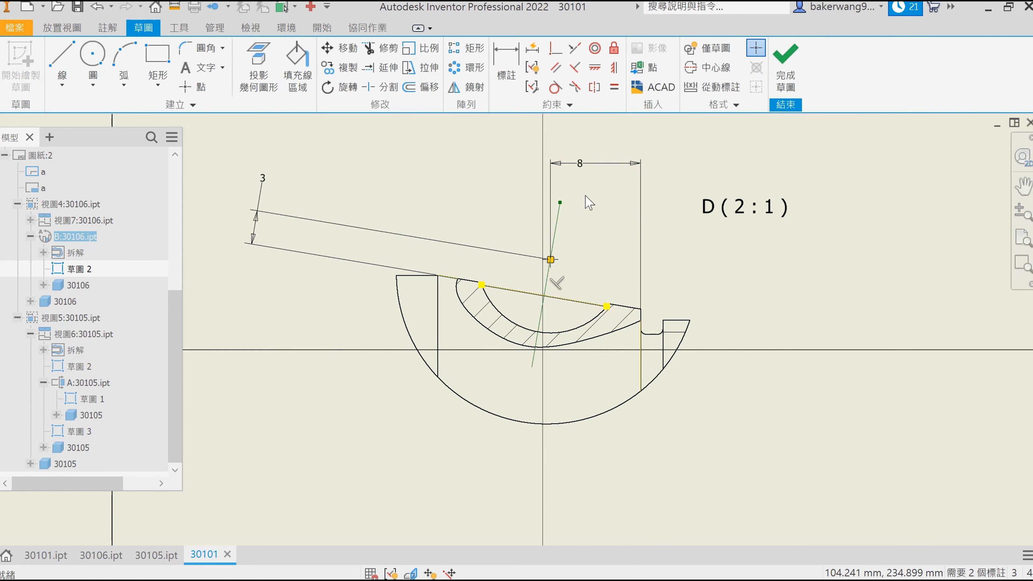
{"action": "left_click", "coordinate": [107, 28]}
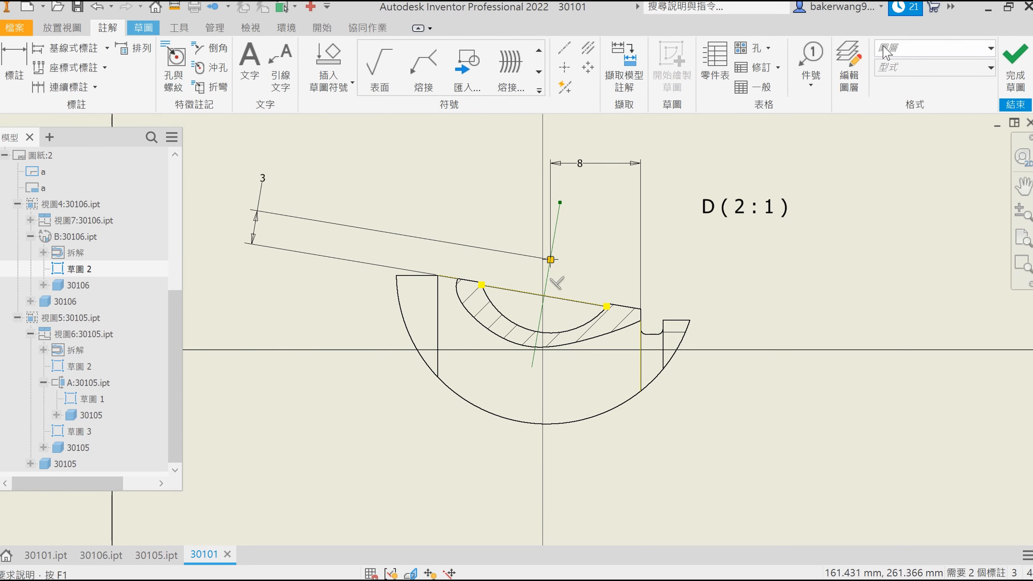
{"action": "left_click", "coordinate": [935, 48]}
{"action": "left_click", "coordinate": [923, 148]}
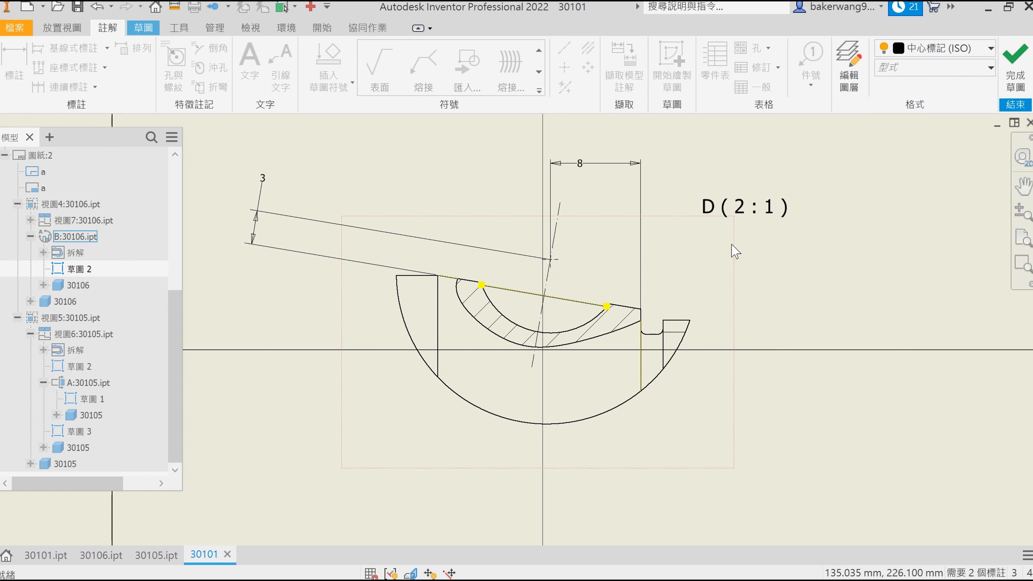
{"action": "left_click", "coordinate": [731, 244]}
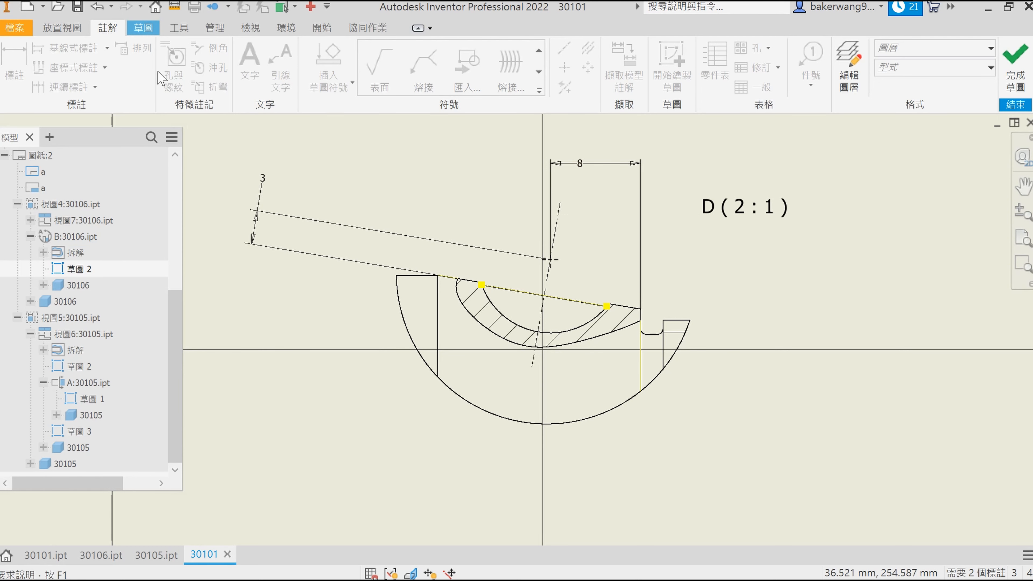
{"action": "left_click", "coordinate": [1016, 67]}
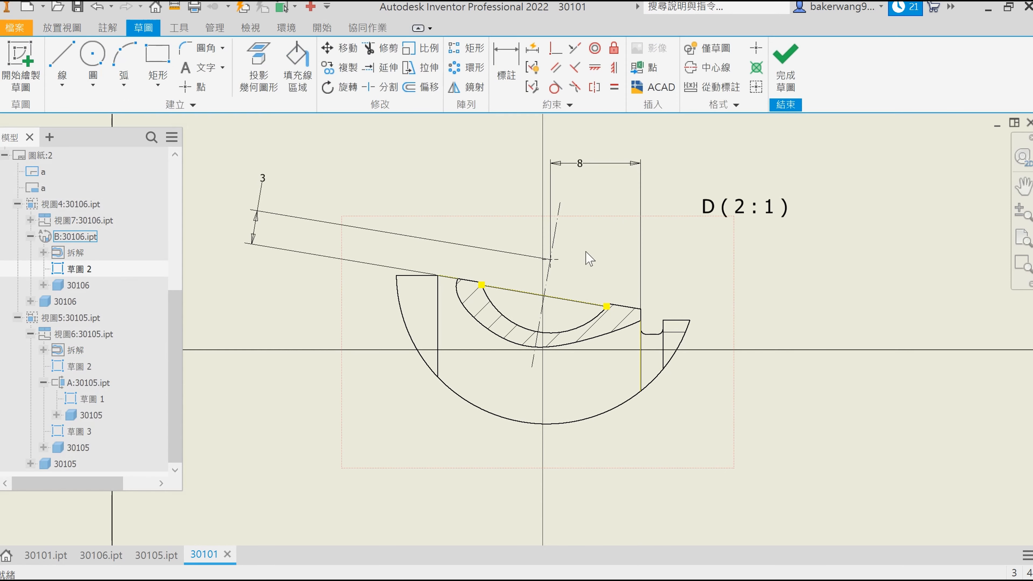
Step: Sketch a tiny horizontal line from the dimensioned point on the centerline and finish the sketch
{"action": "key", "text": "l"}
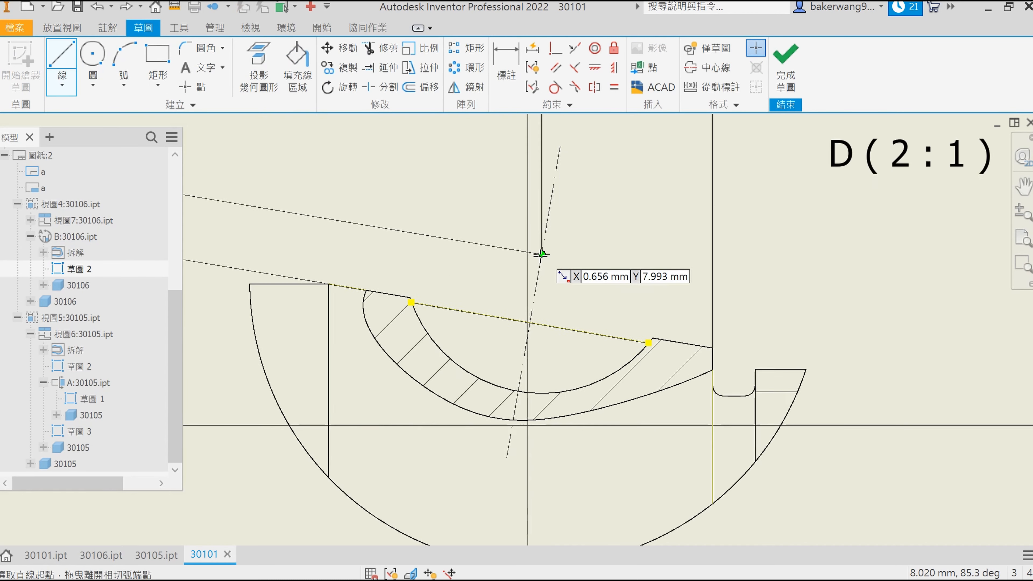
{"action": "scroll", "coordinate": [547, 246], "scroll_direction": "up", "scroll_amount": 5}
{"action": "left_click", "coordinate": [553, 247]}
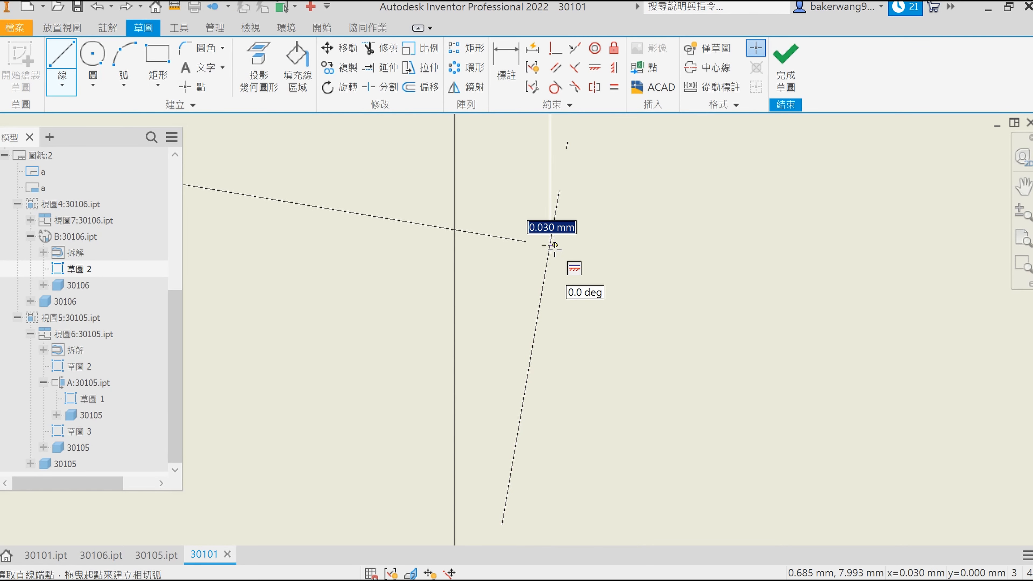
{"action": "scroll", "coordinate": [553, 248], "scroll_direction": "up", "scroll_amount": 5}
{"action": "mouse_move", "coordinate": [475, 171]}
{"action": "middle_mouse_down"}
{"action": "mouse_move", "coordinate": [325, 143]}
{"action": "mouse_move", "coordinate": [339, 140]}
{"action": "middle_mouse_up"}
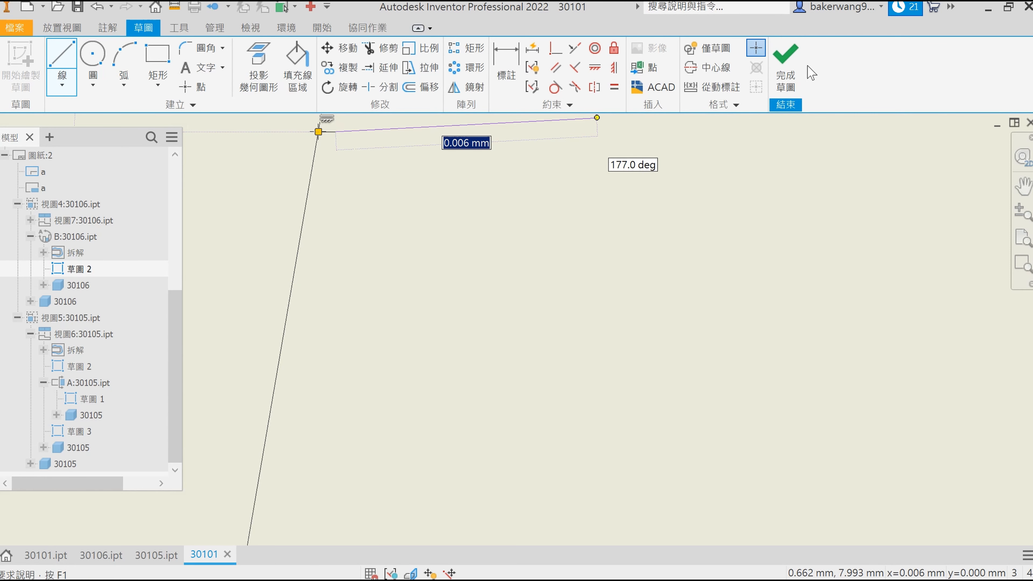
{"action": "left_click", "coordinate": [785, 63]}
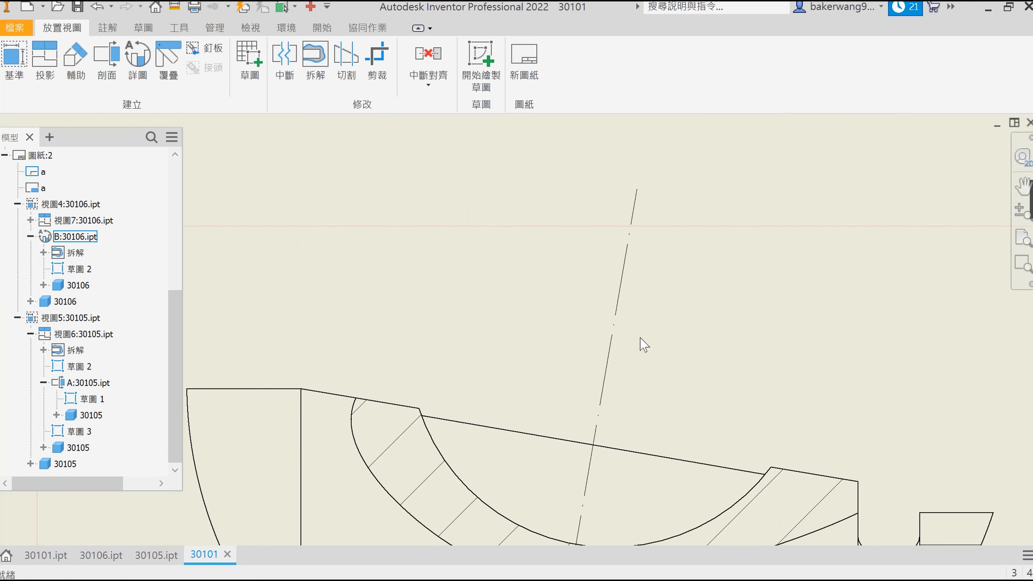
Step: Dimension the keyway center point's distance from the sloped taper edge and set the dimension's tolerance method to 參考 (reference)
{"action": "middle_click_drag", "start_coordinate": [621, 380], "coordinate": [620, 313]}
{"action": "scroll", "coordinate": [621, 314], "scroll_direction": "down", "scroll_amount": 3}
{"action": "key", "text": "d"}
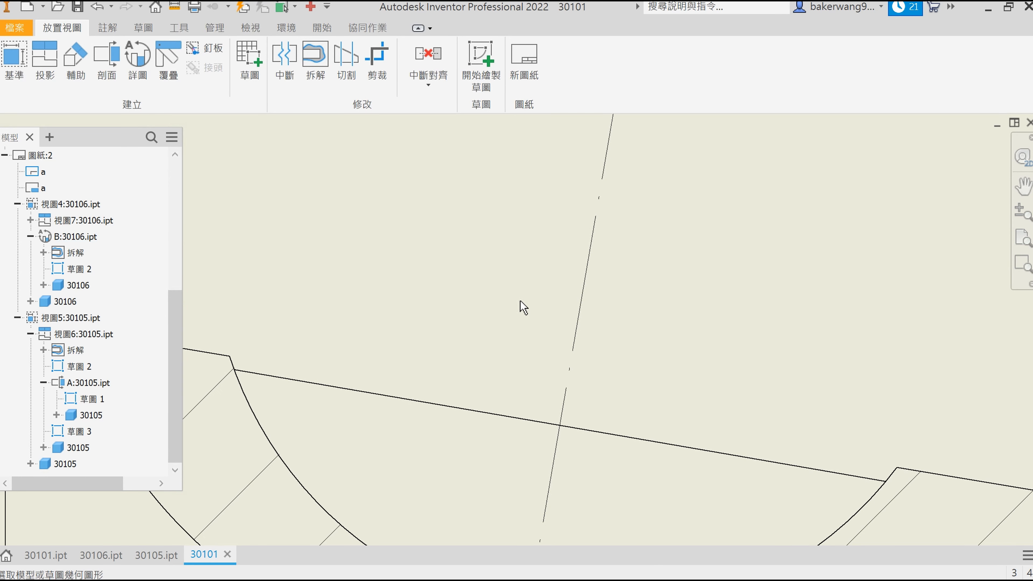
{"action": "left_click", "coordinate": [225, 353]}
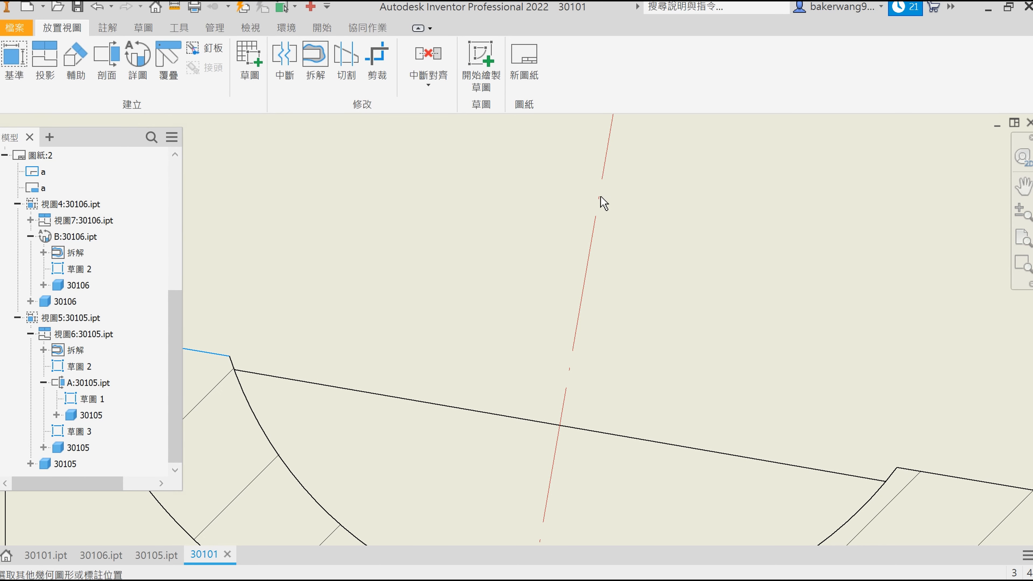
{"action": "scroll", "coordinate": [606, 189], "scroll_direction": "up", "scroll_amount": 5}
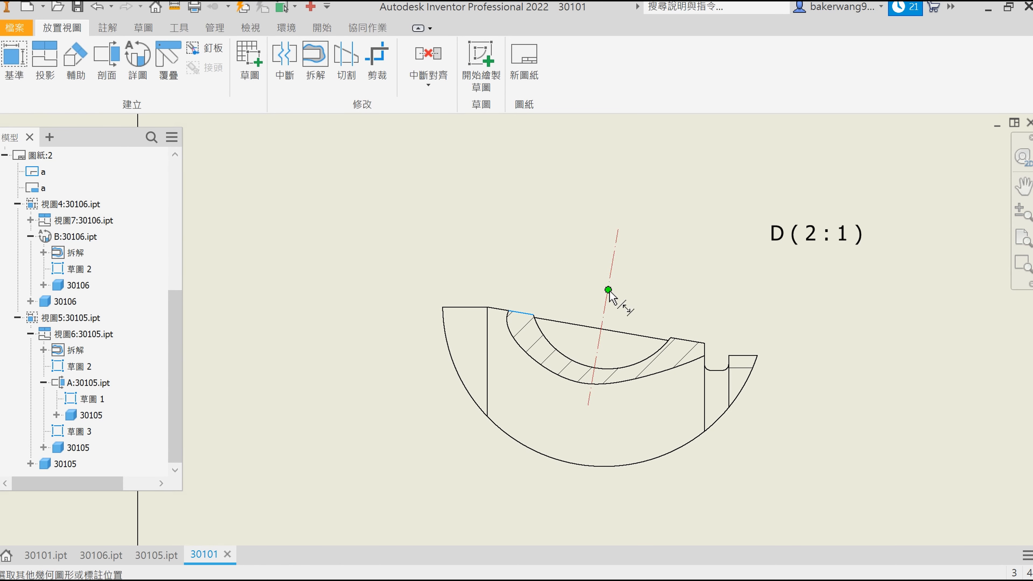
{"action": "scroll", "coordinate": [608, 295], "scroll_direction": "down", "scroll_amount": 6}
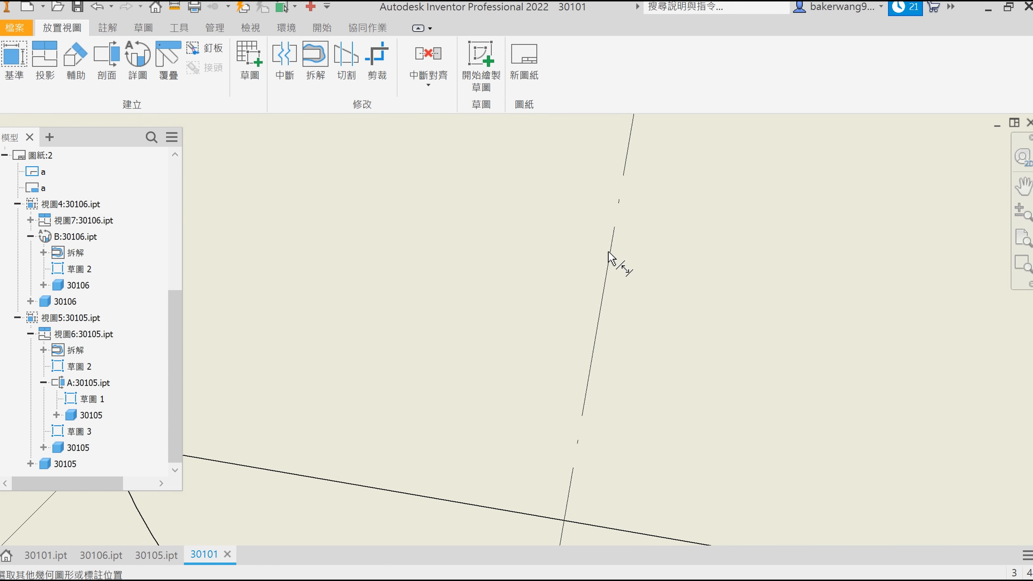
{"action": "scroll", "coordinate": [572, 274], "scroll_direction": "up", "scroll_amount": 6}
{"action": "scroll", "coordinate": [477, 301], "scroll_direction": "down", "scroll_amount": 5}
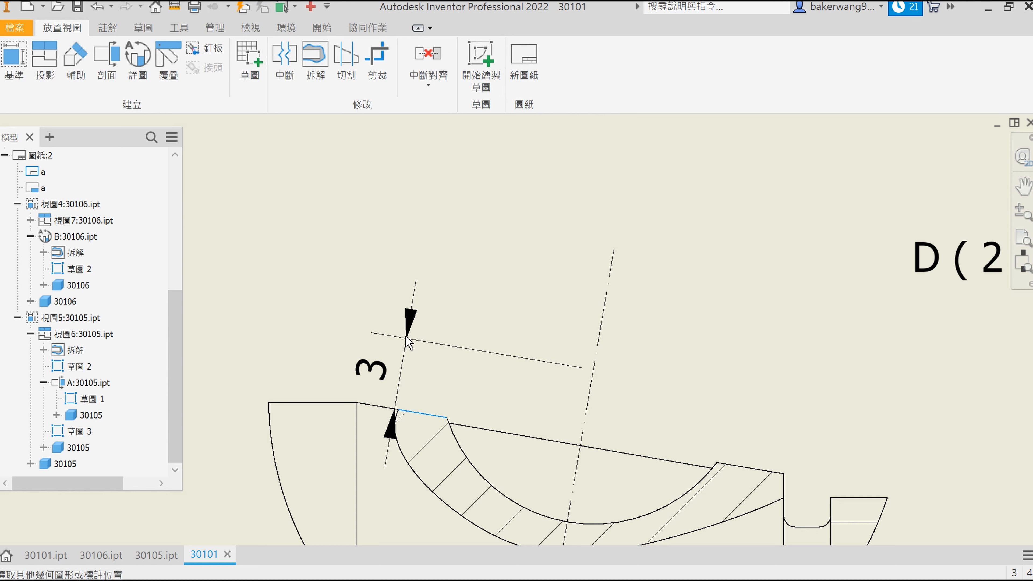
{"action": "left_click", "coordinate": [427, 330]}
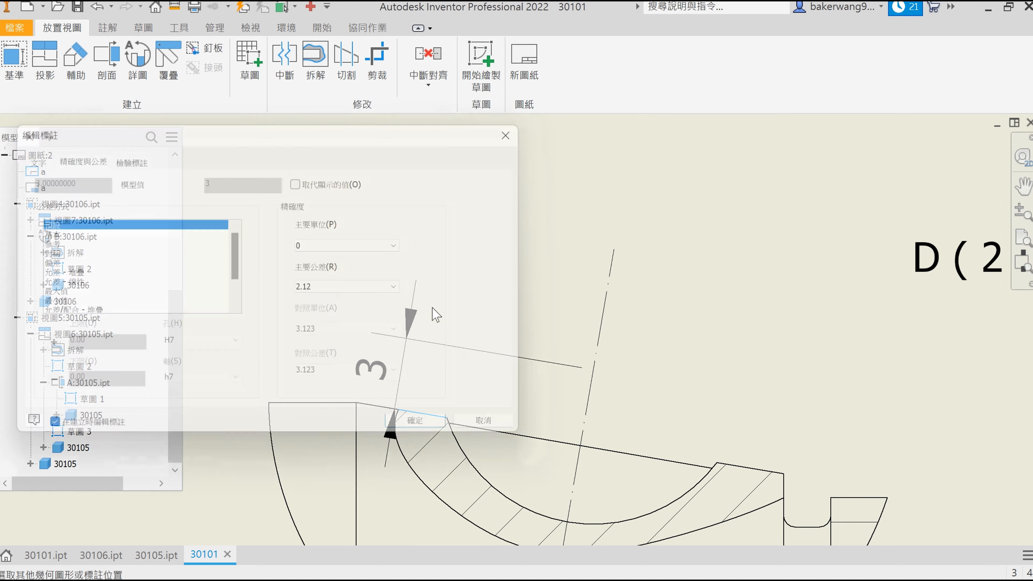
{"action": "left_click", "coordinate": [40, 244]}
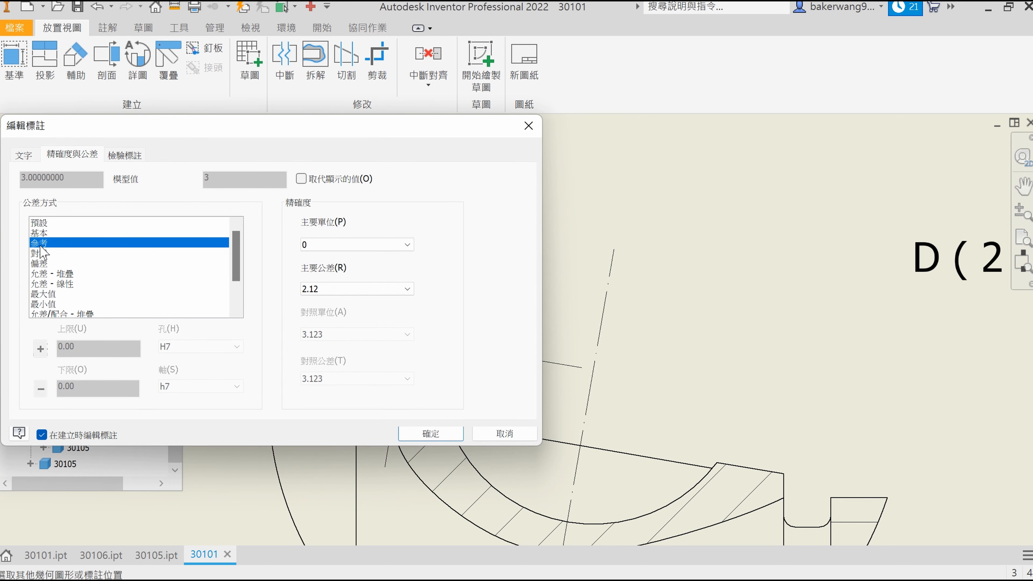
{"action": "left_click", "coordinate": [431, 433]}
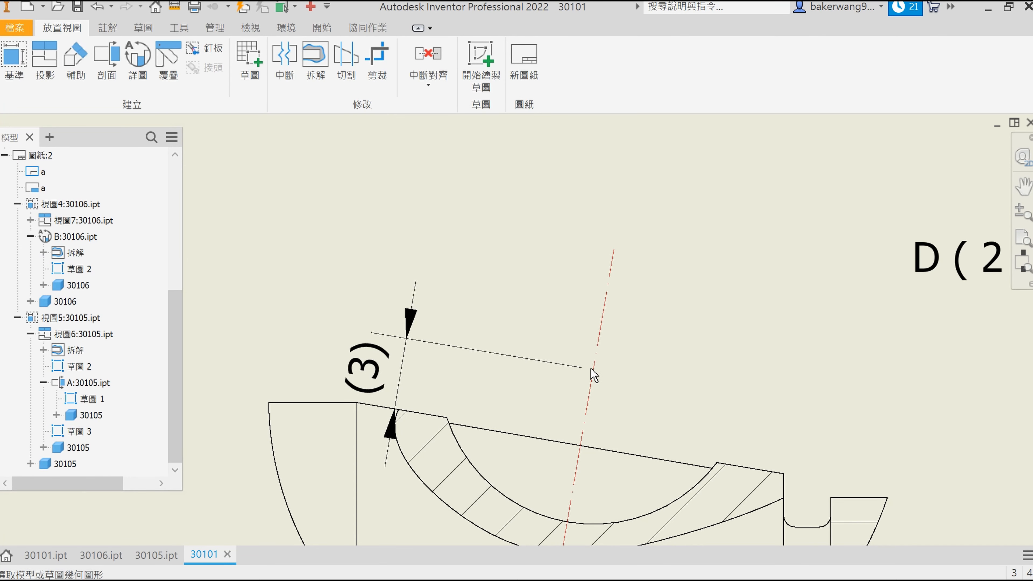
{"action": "scroll", "coordinate": [596, 380], "scroll_direction": "down", "scroll_amount": 3}
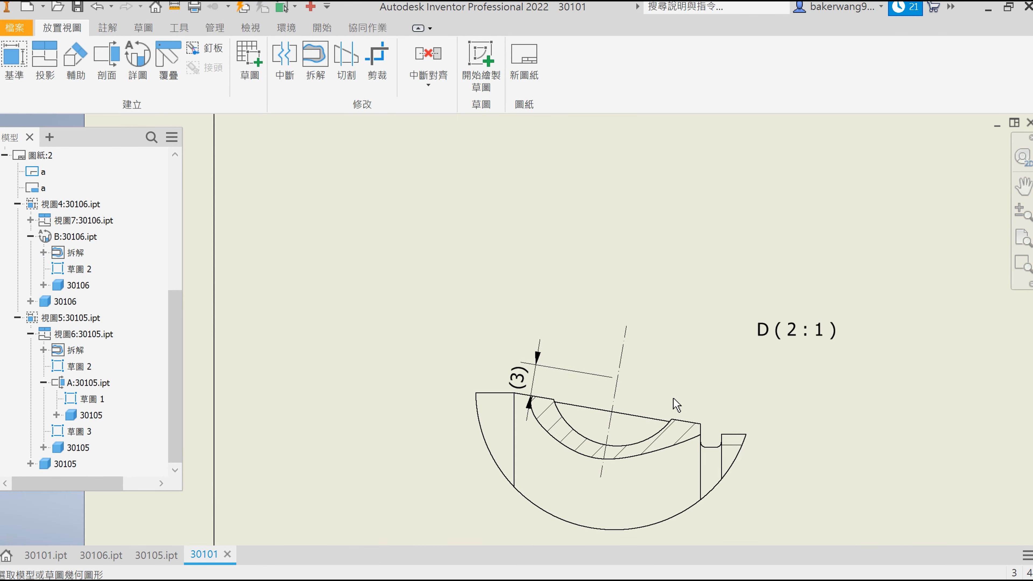
{"action": "left_click", "coordinate": [700, 435]}
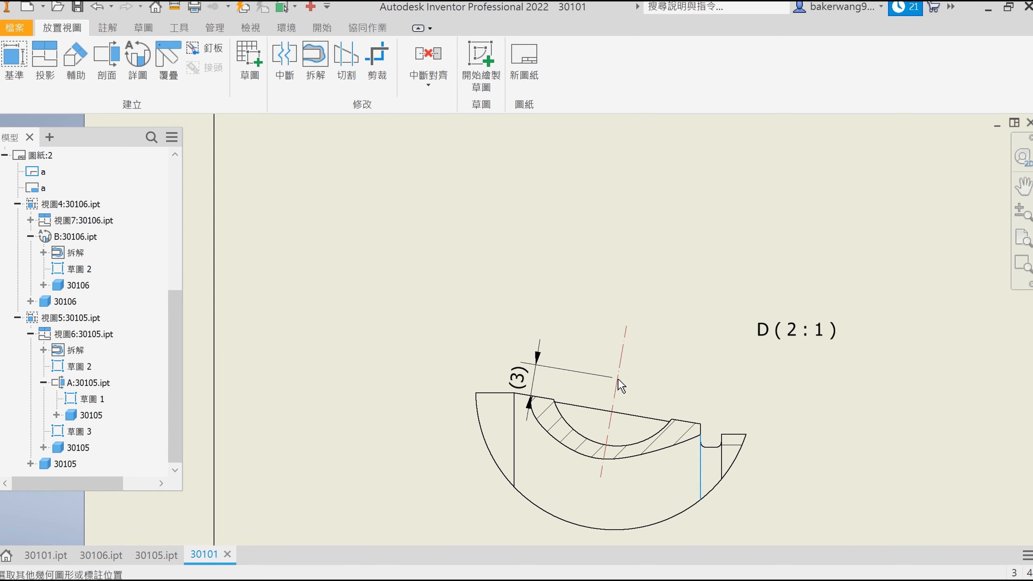
{"action": "scroll", "coordinate": [621, 386], "scroll_direction": "down", "scroll_amount": 5}
{"action": "scroll", "coordinate": [620, 385], "scroll_direction": "down", "scroll_amount": 5}
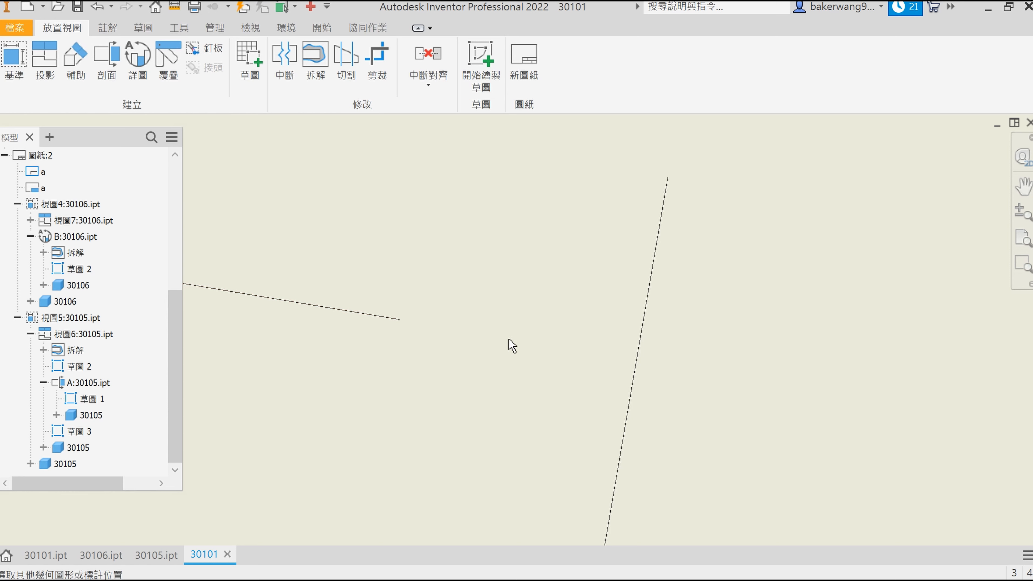
{"action": "scroll", "coordinate": [635, 374], "scroll_direction": "down", "scroll_amount": 2}
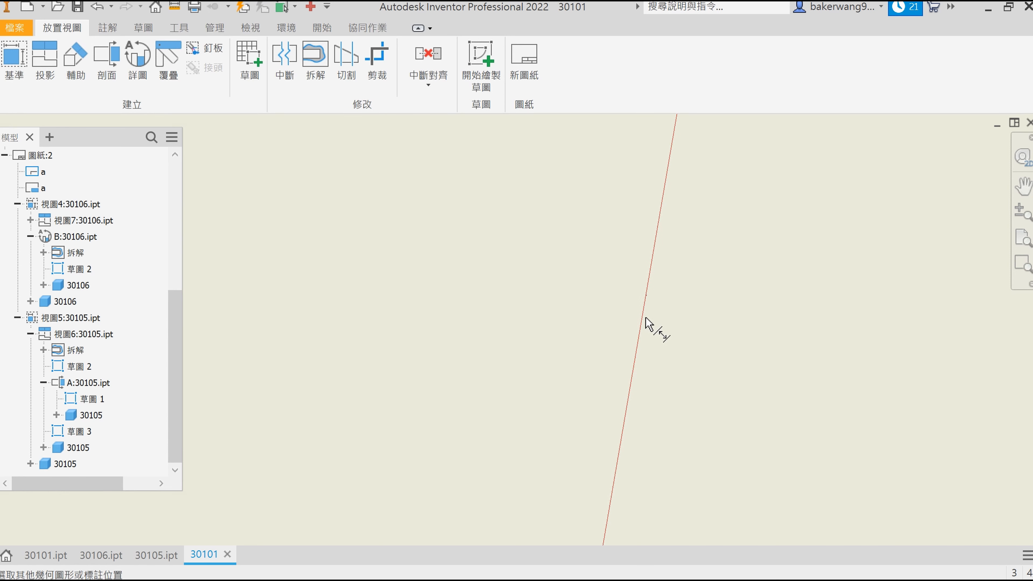
{"action": "scroll", "coordinate": [638, 343], "scroll_direction": "down", "scroll_amount": 3}
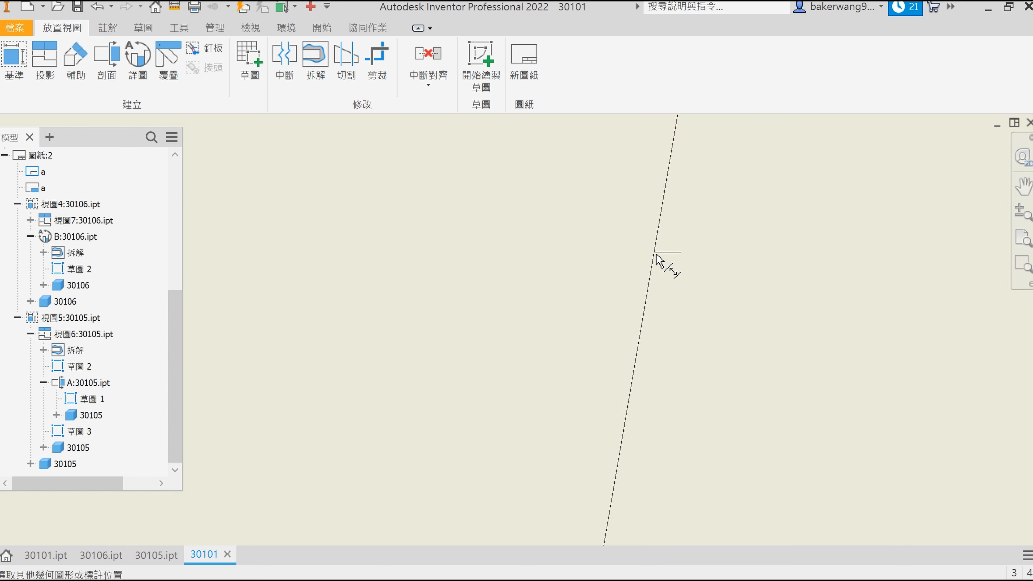
{"action": "scroll", "coordinate": [668, 272], "scroll_direction": "up", "scroll_amount": 5}
{"action": "scroll", "coordinate": [771, 350], "scroll_direction": "up", "scroll_amount": 8}
{"action": "mouse_move", "coordinate": [772, 358]}
{"action": "middle_mouse_down"}
{"action": "mouse_move", "coordinate": [779, 374]}
{"action": "mouse_move", "coordinate": [446, 240]}
{"action": "middle_mouse_up"}
{"action": "scroll", "coordinate": [593, 286], "scroll_direction": "up", "scroll_amount": 4}
{"action": "key", "text": "Escape"}
Step: Dimension the horizontal distance from the keyway's center point to the vertical shoulder edge in detail view D, placed above the view
{"action": "key", "text": "d"}
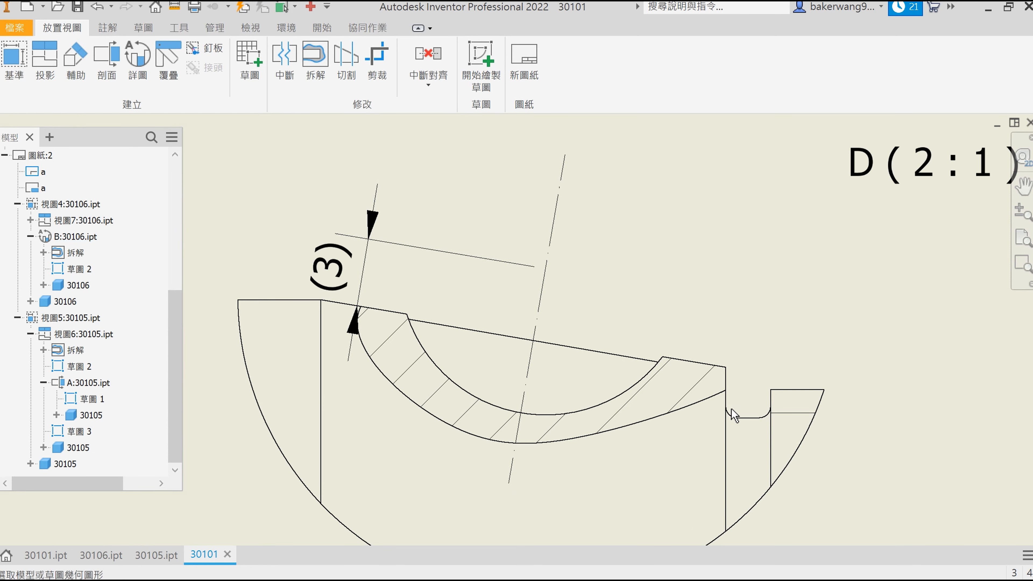
{"action": "left_click", "coordinate": [725, 430]}
{"action": "left_click", "coordinate": [545, 268]}
{"action": "middle_click_drag", "start_coordinate": [606, 139], "coordinate": [593, 226]}
{"action": "left_click", "coordinate": [599, 205]}
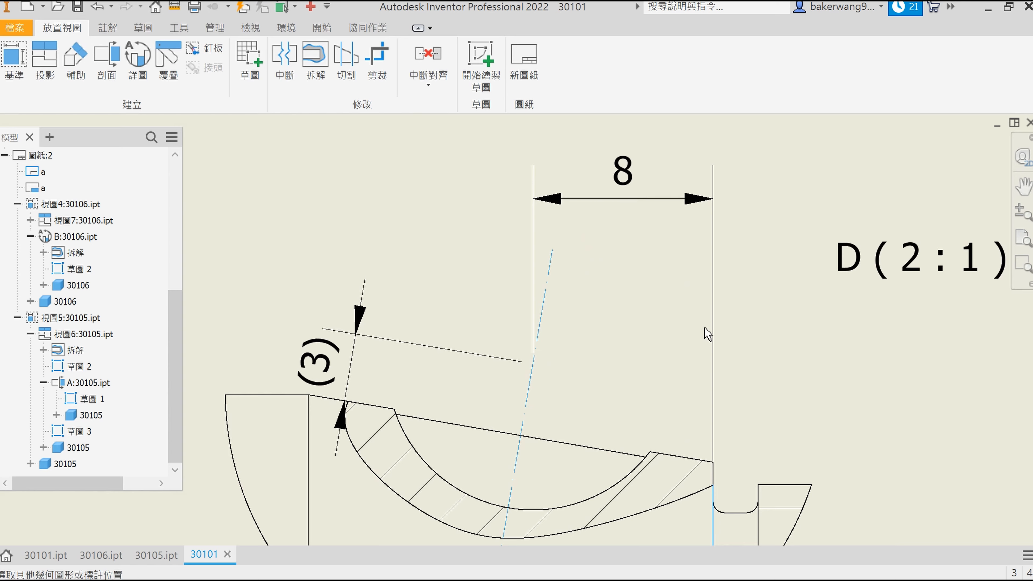
{"action": "key", "text": "Escape"}
{"action": "scroll", "coordinate": [670, 440], "scroll_direction": "down", "scroll_amount": 4}
{"action": "middle_click_drag", "start_coordinate": [691, 443], "coordinate": [620, 384]}
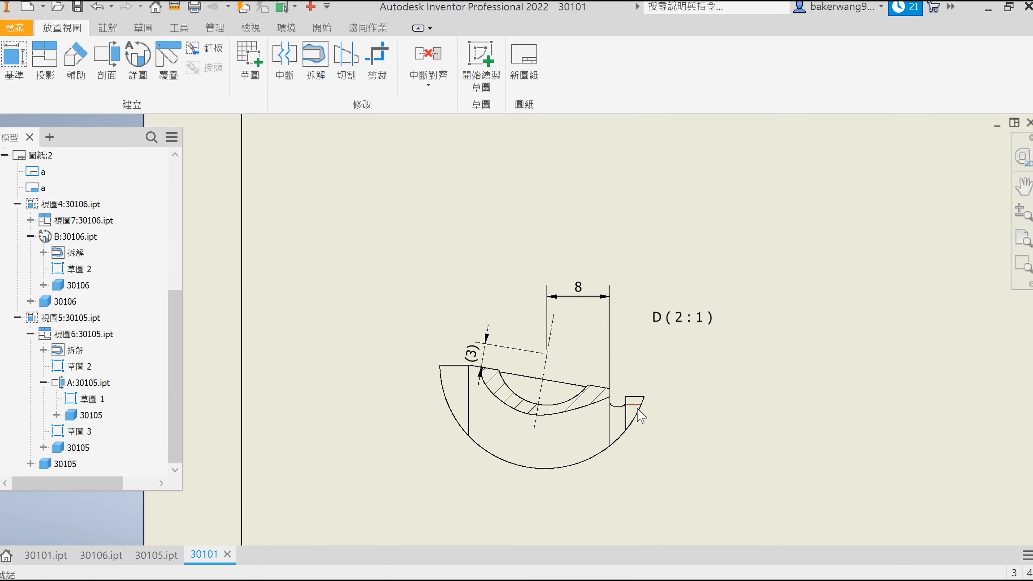
{"action": "scroll", "coordinate": [623, 391], "scroll_direction": "up", "scroll_amount": 5}
{"action": "key", "text": "d"}
{"action": "left_click", "coordinate": [542, 395]}
{"action": "key", "text": "Escape"}
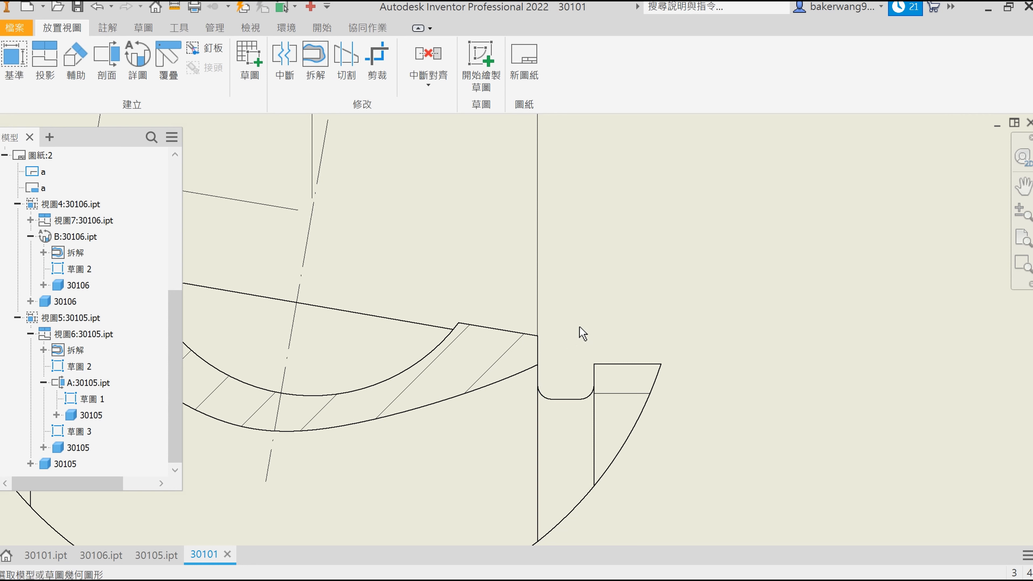
{"action": "left_click", "coordinate": [548, 398]}
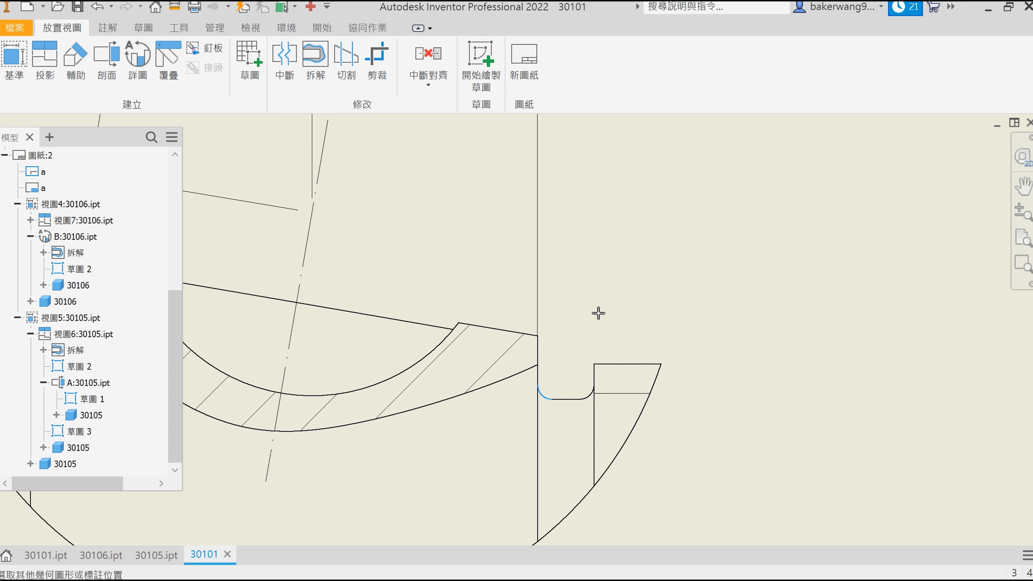
{"action": "scroll", "coordinate": [567, 378], "scroll_direction": "down", "scroll_amount": 2}
{"action": "key", "text": "Escape"}
Step: Add a radius dimension to the relief groove's fillet beside the shoulder and set its primary unit precision to 1.1
{"action": "key", "text": "d"}
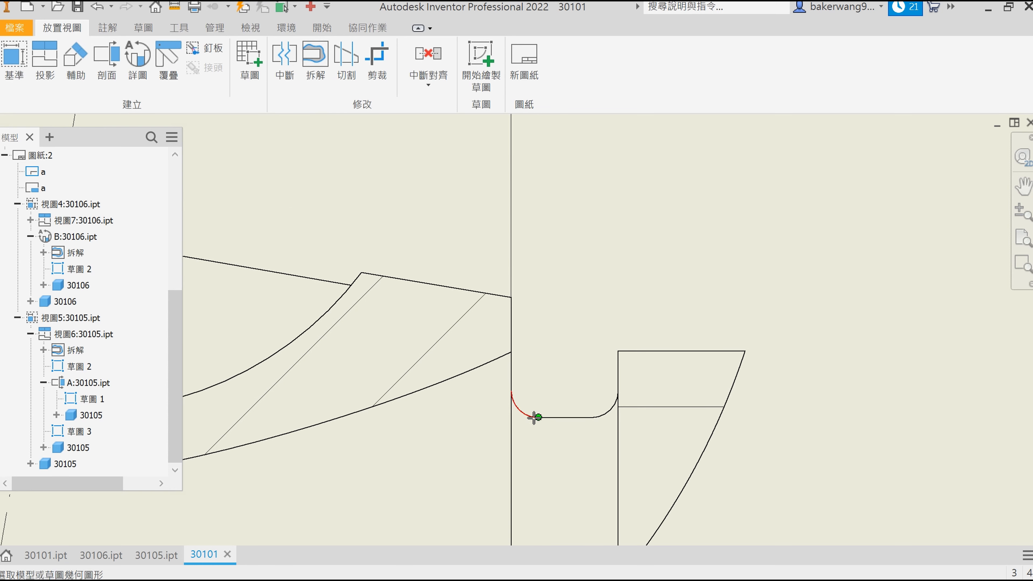
{"action": "left_click", "coordinate": [525, 413]}
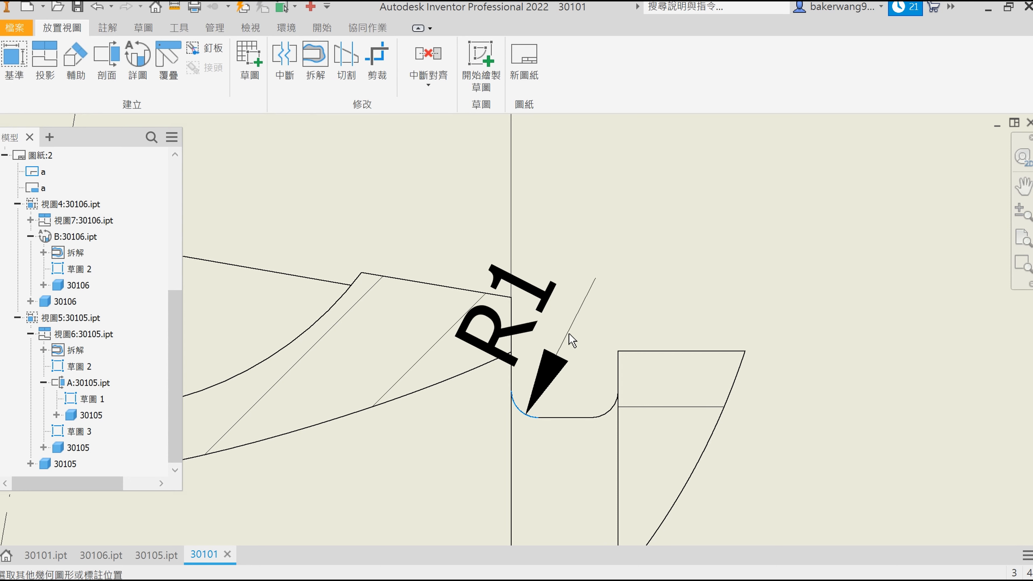
{"action": "left_click", "coordinate": [672, 262]}
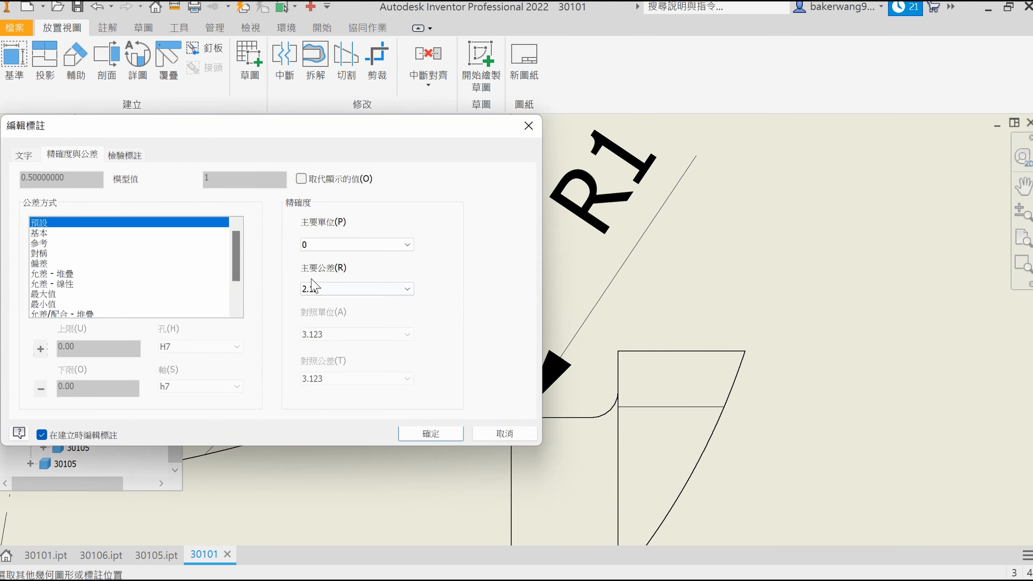
{"action": "left_click", "coordinate": [407, 245]}
{"action": "left_click", "coordinate": [354, 257]}
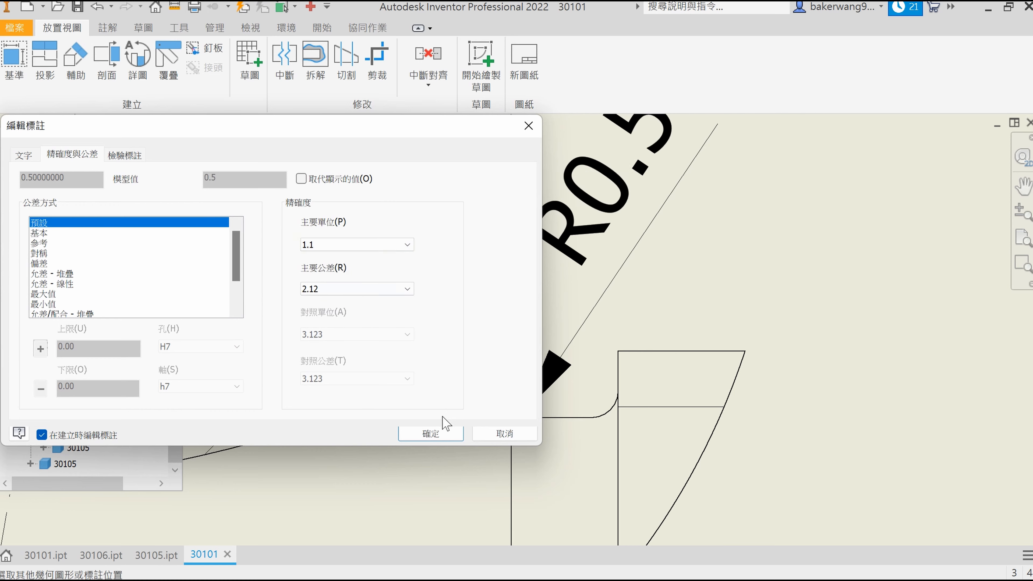
{"action": "left_click", "coordinate": [430, 434]}
Step: Start a sketch on detail view D and draw a horizontal line below the groove, extending past both sides of the view outline
{"action": "scroll", "coordinate": [722, 431], "scroll_direction": "up", "scroll_amount": 3}
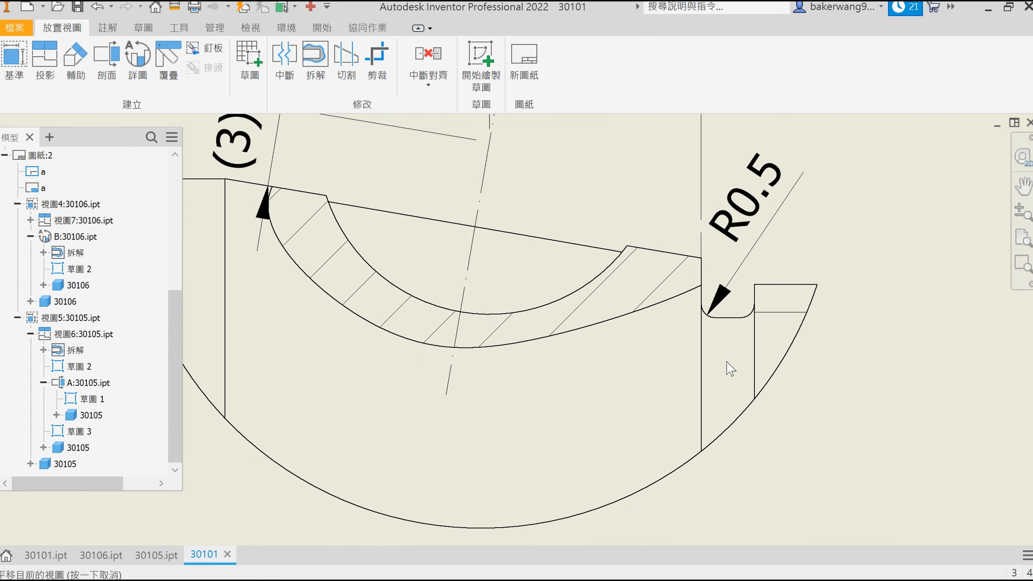
{"action": "scroll", "coordinate": [687, 418], "scroll_direction": "up", "scroll_amount": 4}
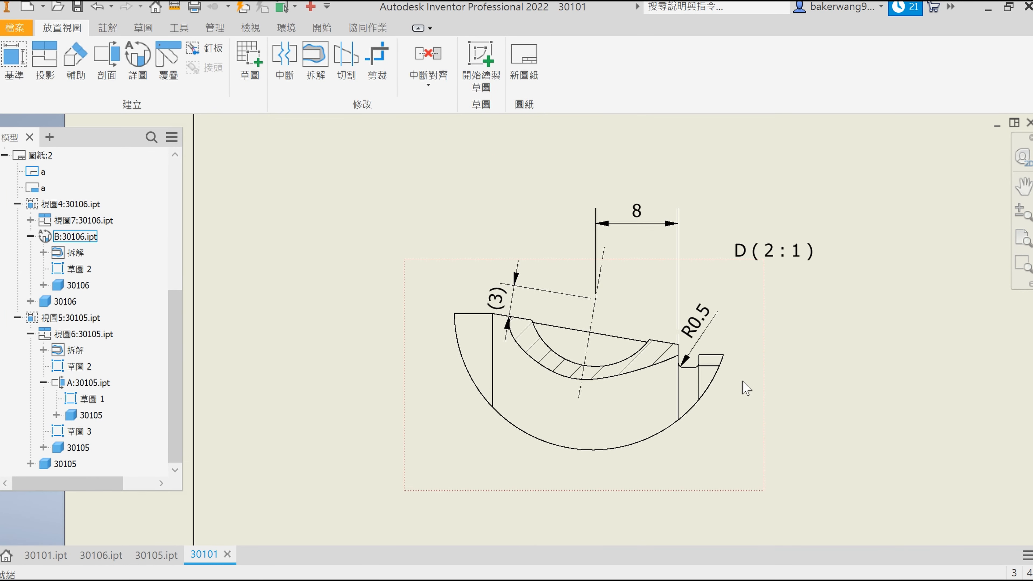
{"action": "key", "text": "s"}
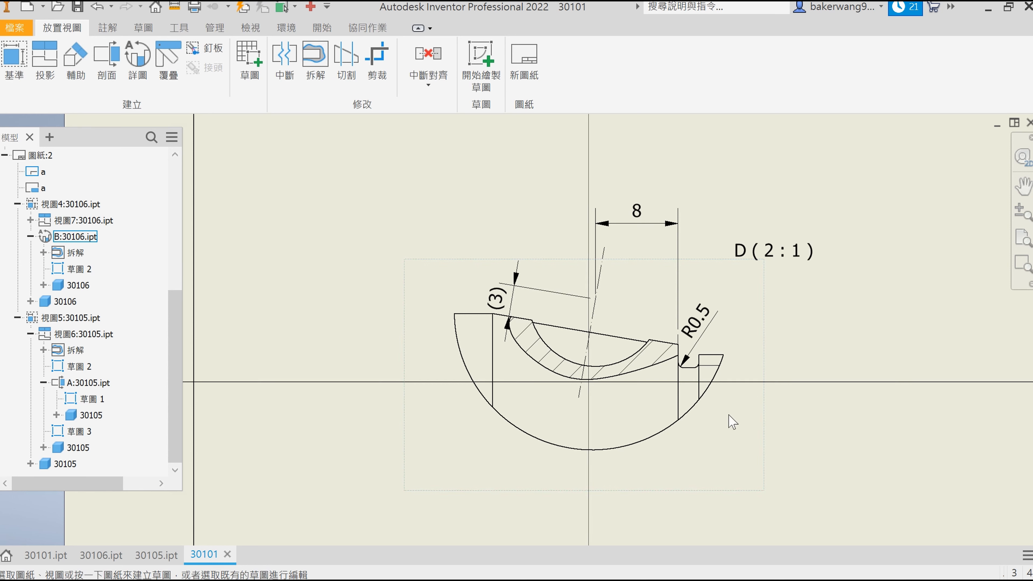
{"action": "left_click", "coordinate": [59, 59]}
{"action": "left_click", "coordinate": [398, 438]}
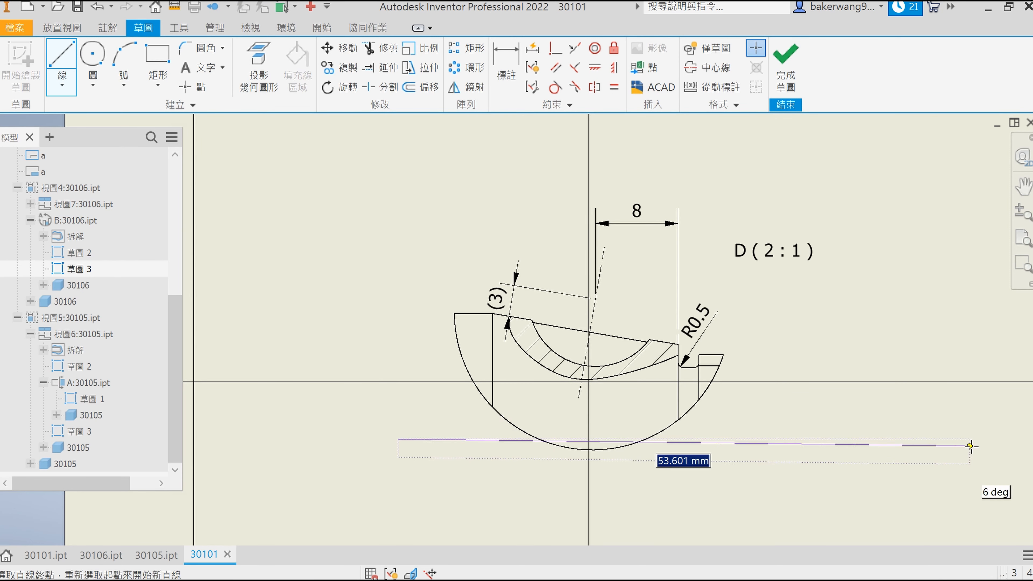
{"action": "double_click", "coordinate": [920, 439]}
{"action": "key", "text": "Escape"}
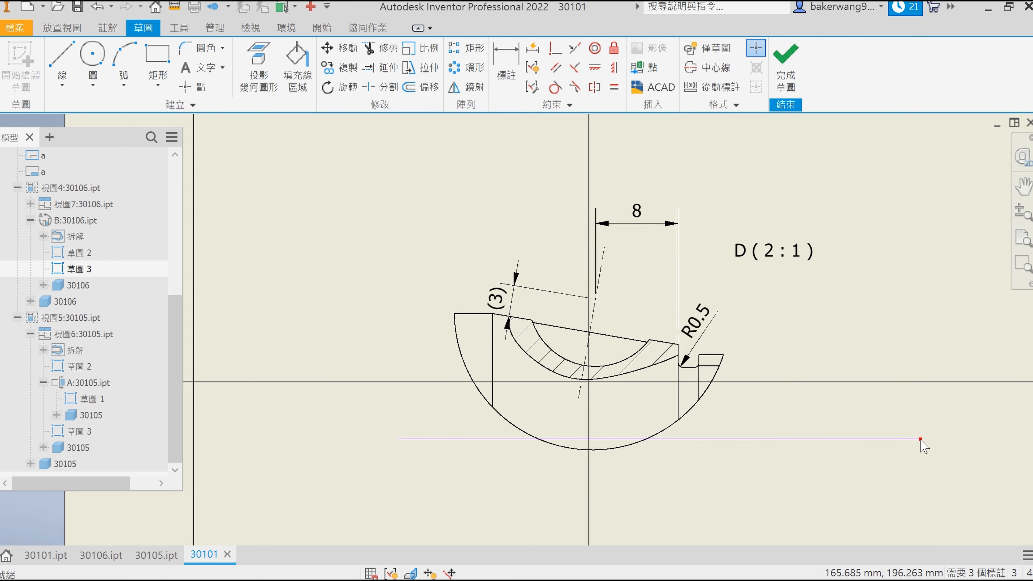
{"action": "left_click_drag", "start_coordinate": [920, 439], "coordinate": [776, 439]}
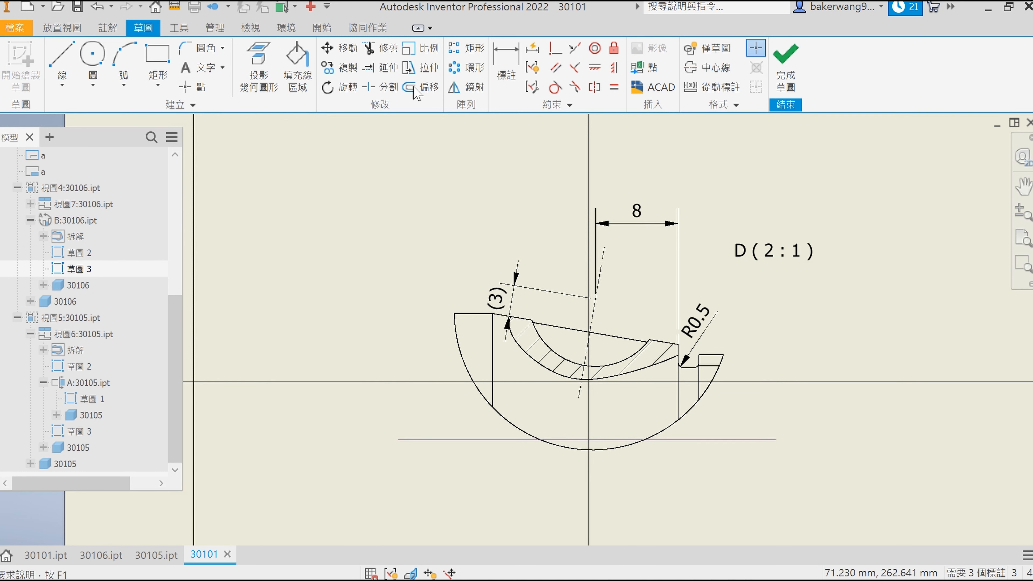
Step: Dimension the horizontal line 9.5/2 mm below the relief groove's bottom edge
{"action": "key", "text": "d"}
{"action": "left_click", "coordinate": [691, 367]}
{"action": "left_click", "coordinate": [703, 440]}
{"action": "left_click", "coordinate": [725, 412]}
{"action": "type", "text": "9"}
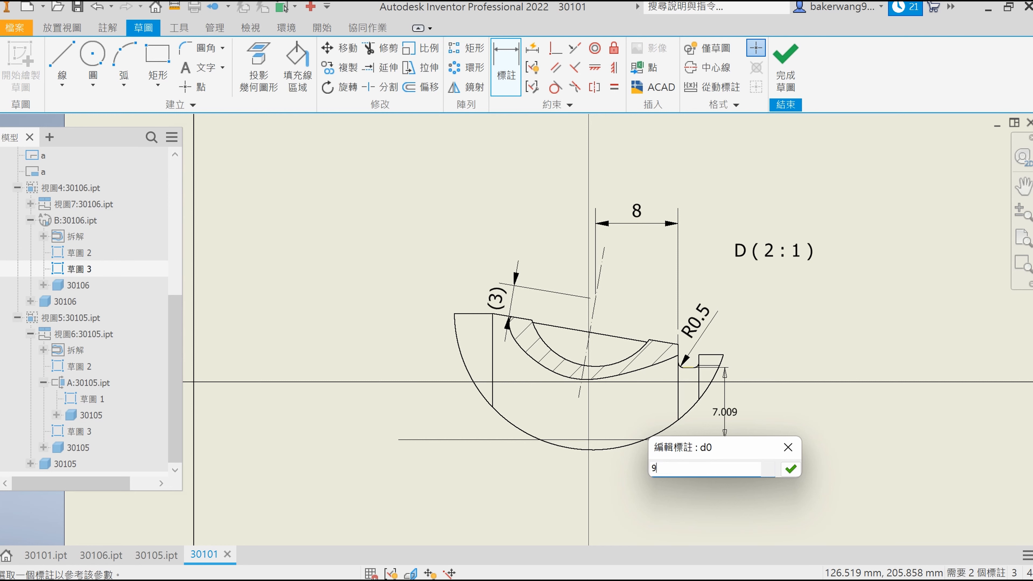
{"action": "type", "text": ".5/2"}
{"action": "key", "text": "Return"}
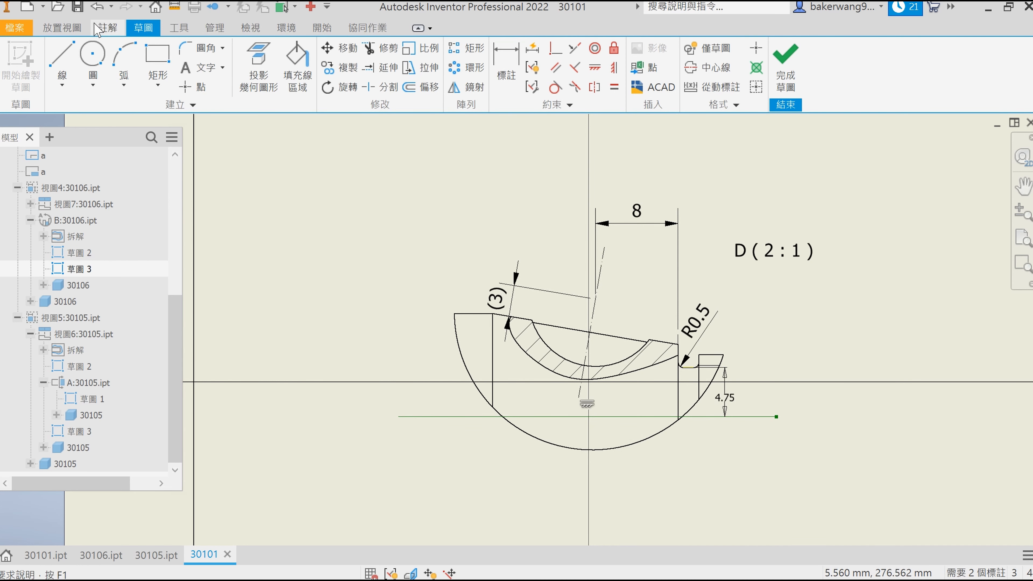
Step: Assign the horizontal line to the 中心標記 (ISO) layer and finish the sketch
{"action": "left_click", "coordinate": [108, 28]}
{"action": "left_click", "coordinate": [920, 55]}
{"action": "left_click", "coordinate": [911, 102]}
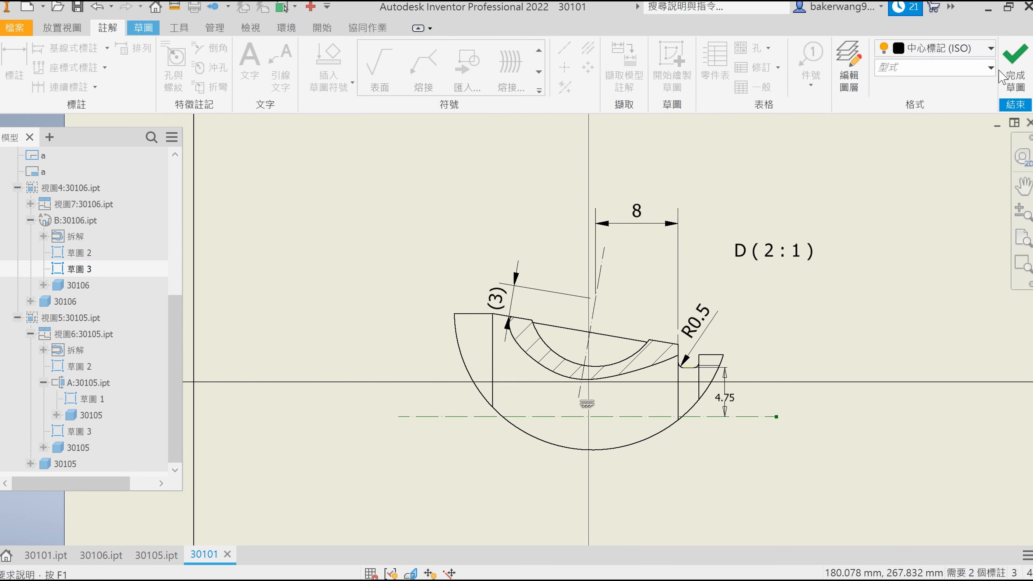
{"action": "left_click", "coordinate": [1015, 61]}
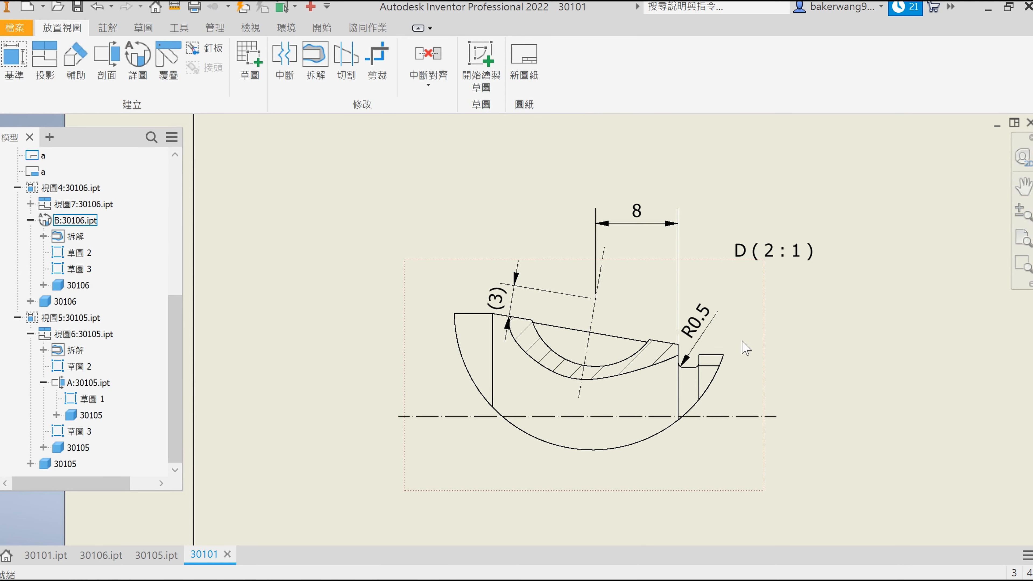
{"action": "key", "text": "d"}
{"action": "left_click", "coordinate": [690, 367]}
{"action": "left_click", "coordinate": [694, 417]}
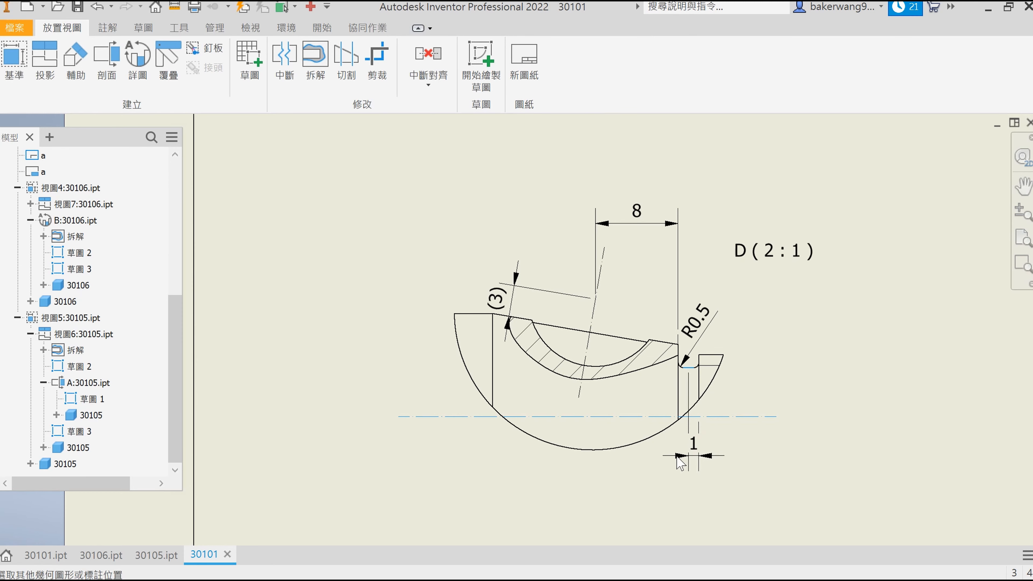
{"action": "right_click", "coordinate": [687, 454]}
{"action": "mouse_move", "coordinate": [670, 309]}
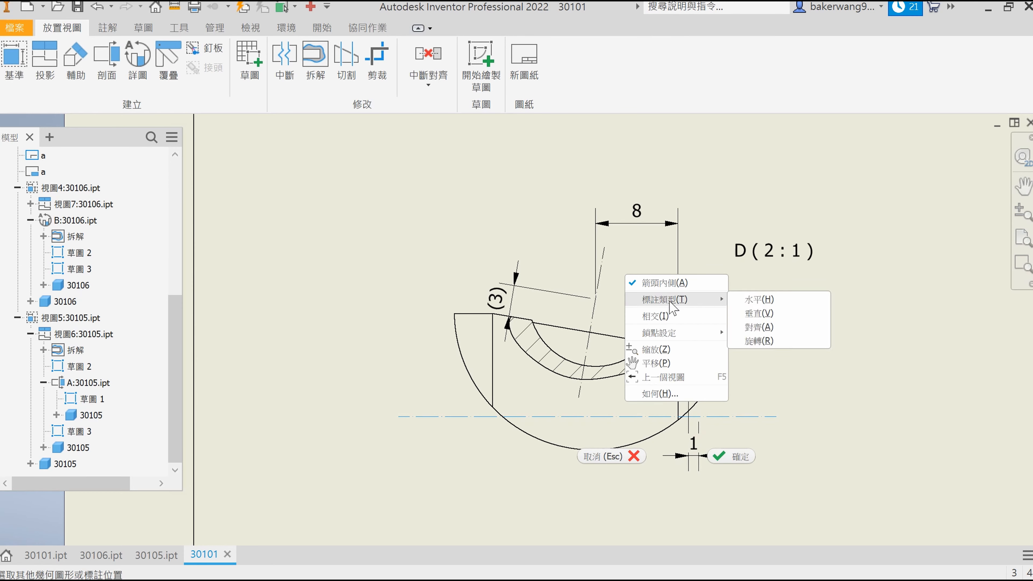
{"action": "left_click", "coordinate": [749, 330]}
Step: Dimension the relief groove's bottom edge to the horizontal centerline as a 線性直徑 (linear diameter) dimension, placed beside the shoulder
{"action": "key", "text": "d"}
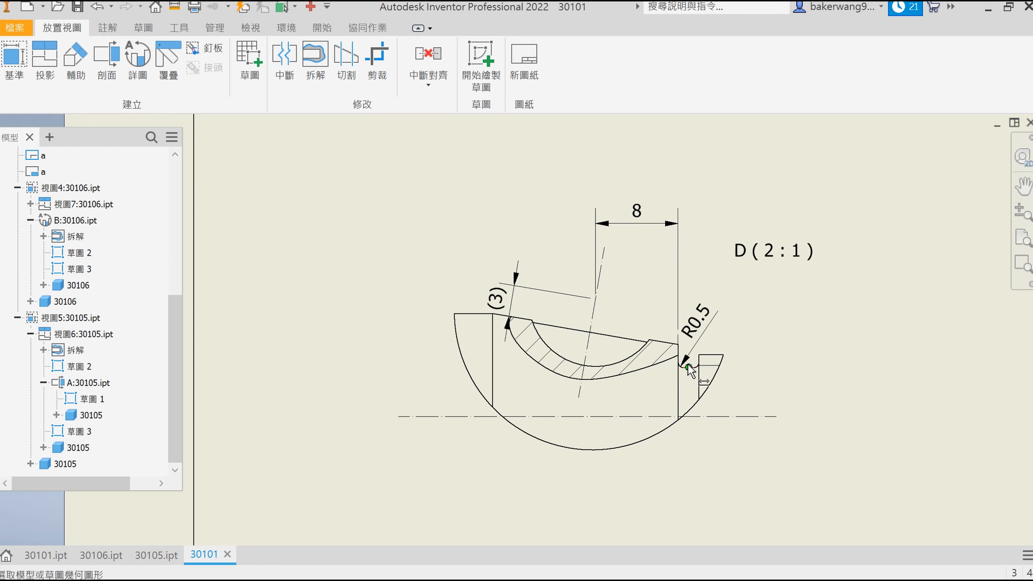
{"action": "scroll", "coordinate": [688, 367], "scroll_direction": "up", "scroll_amount": 5}
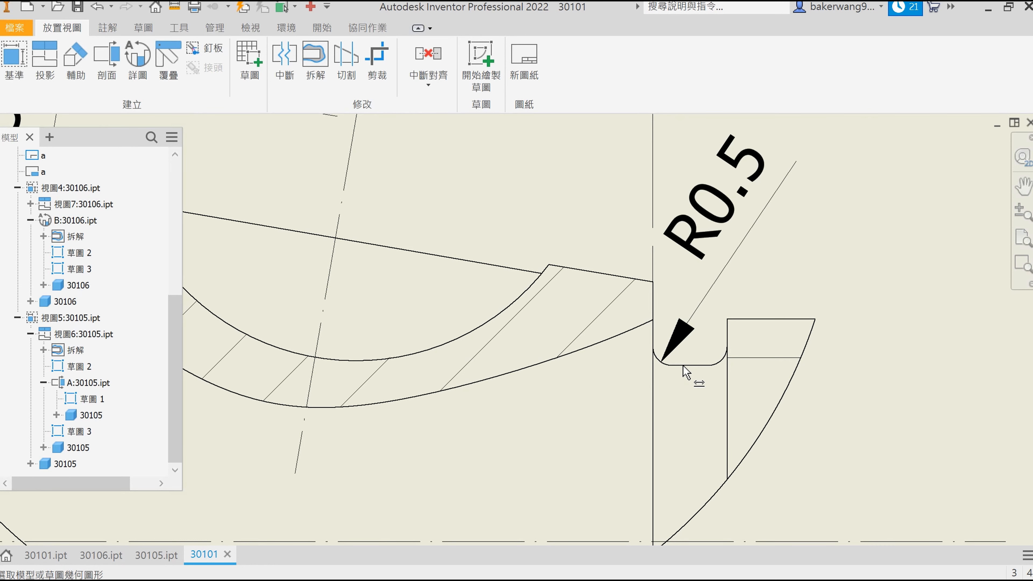
{"action": "left_click", "coordinate": [685, 365]}
{"action": "scroll", "coordinate": [687, 463], "scroll_direction": "down", "scroll_amount": 5}
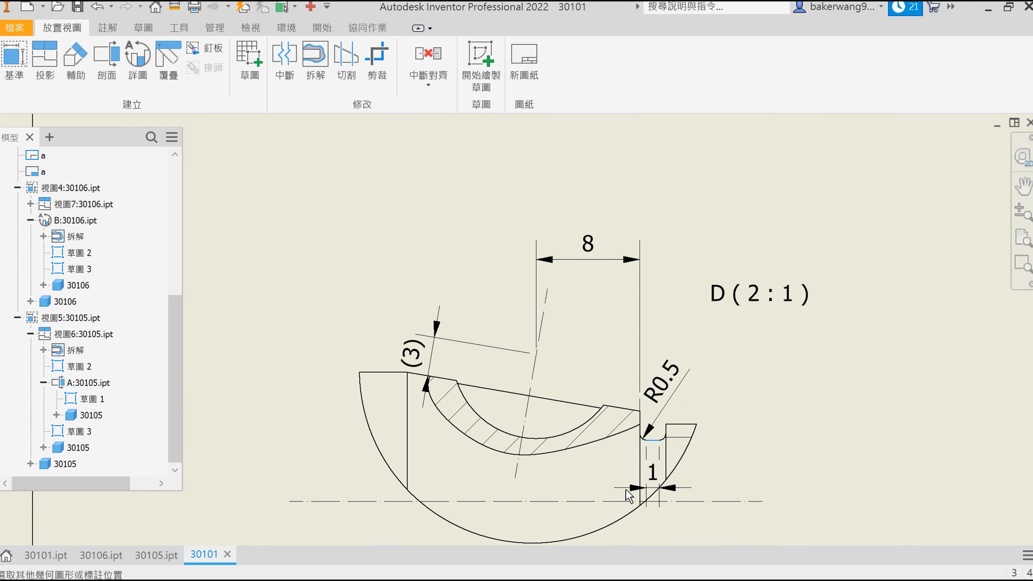
{"action": "left_click", "coordinate": [625, 503]}
{"action": "right_click", "coordinate": [606, 465]}
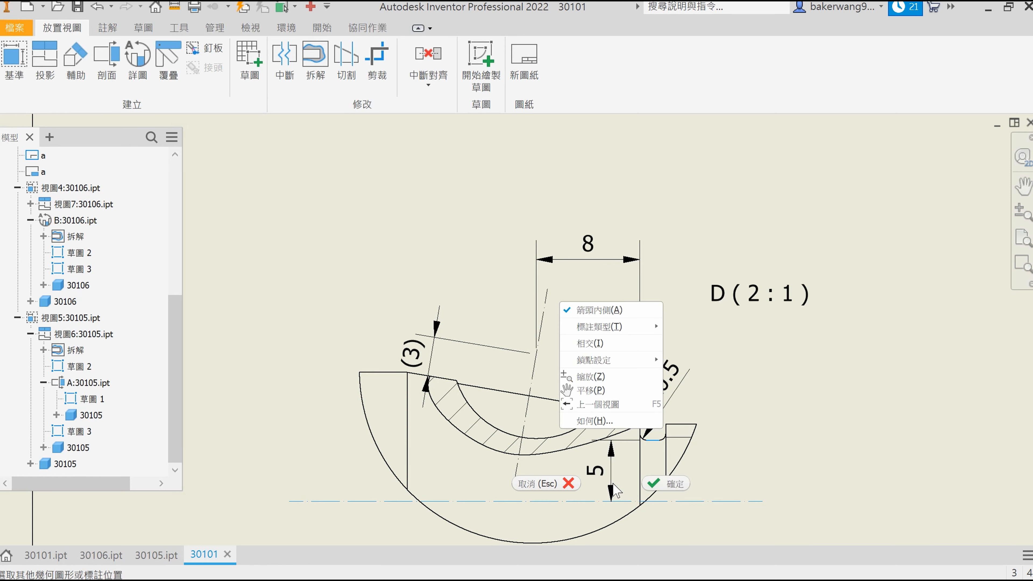
{"action": "mouse_move", "coordinate": [595, 327]}
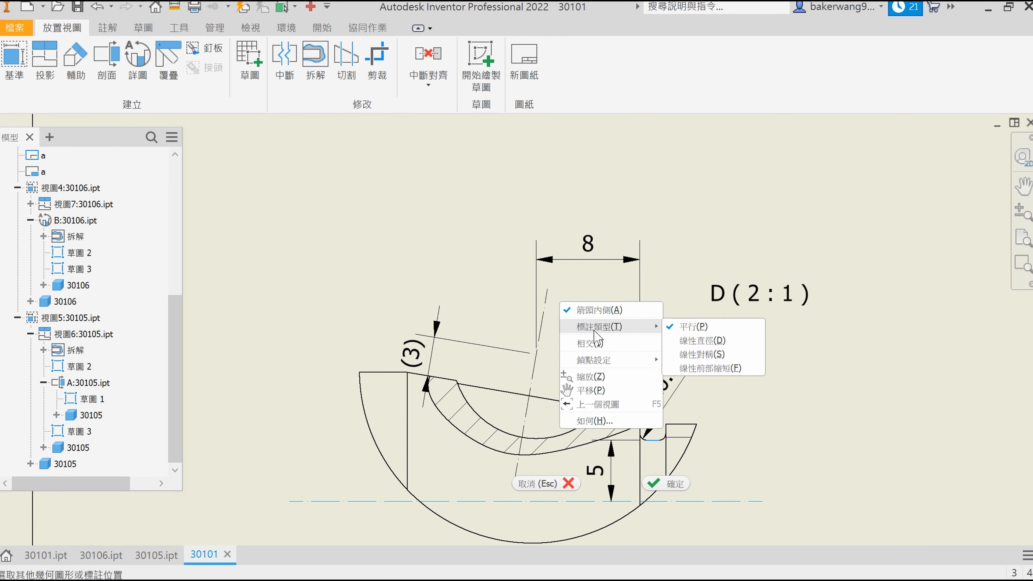
{"action": "left_click", "coordinate": [717, 343]}
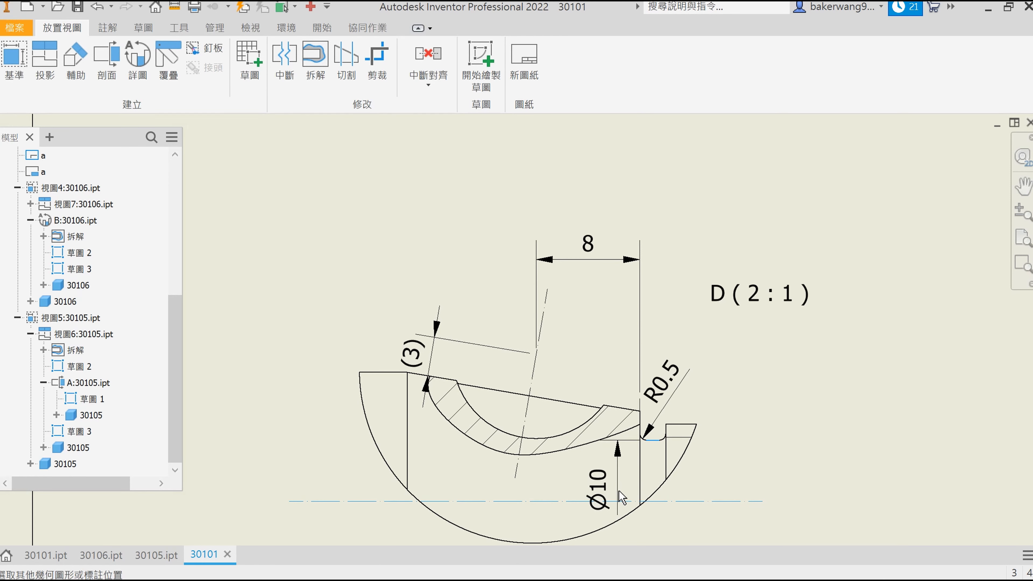
{"action": "left_click", "coordinate": [627, 492]}
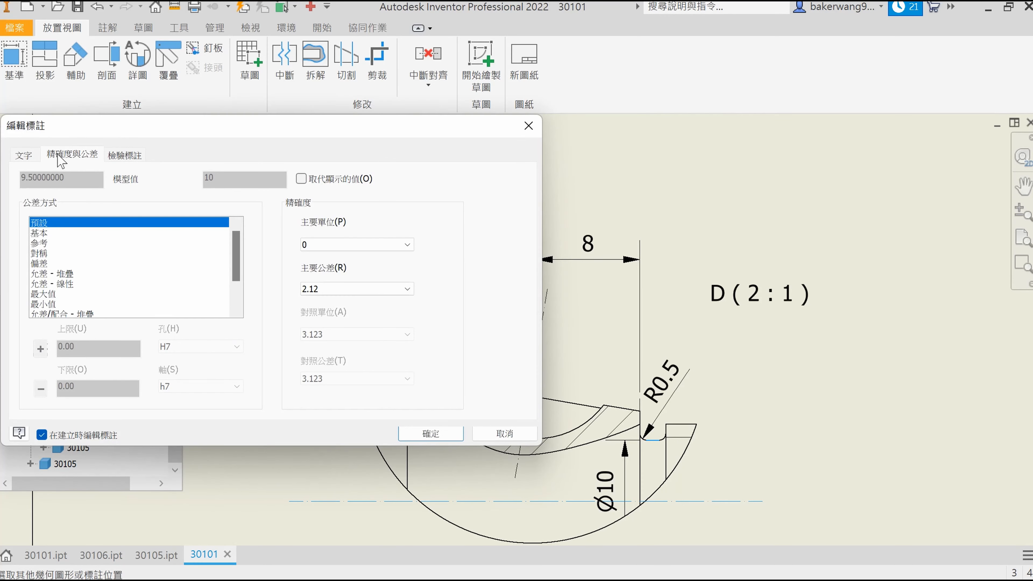
Step: Set the groove diameter dimension's primary unit precision to one decimal place and accept the dimension
{"action": "left_click", "coordinate": [30, 156]}
{"action": "left_click", "coordinate": [83, 159]}
{"action": "left_click", "coordinate": [341, 246]}
{"action": "left_click", "coordinate": [350, 264]}
{"action": "left_click", "coordinate": [426, 435]}
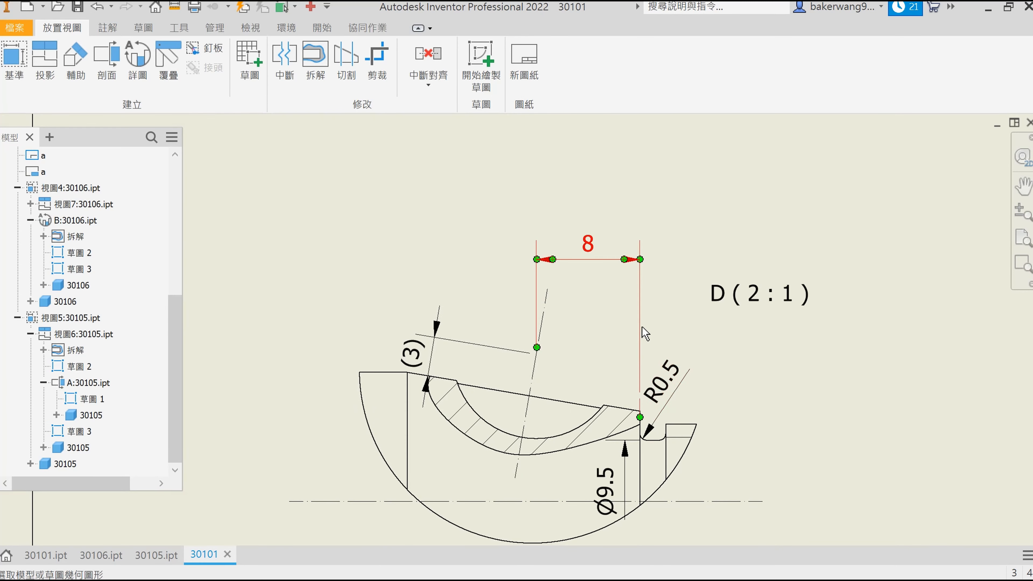
Step: Dimension the inner groove arc in detail view D as a diameter, placed above the arc
{"action": "middle_click_drag", "start_coordinate": [568, 355], "coordinate": [611, 323]}
{"action": "left_click", "coordinate": [576, 406]}
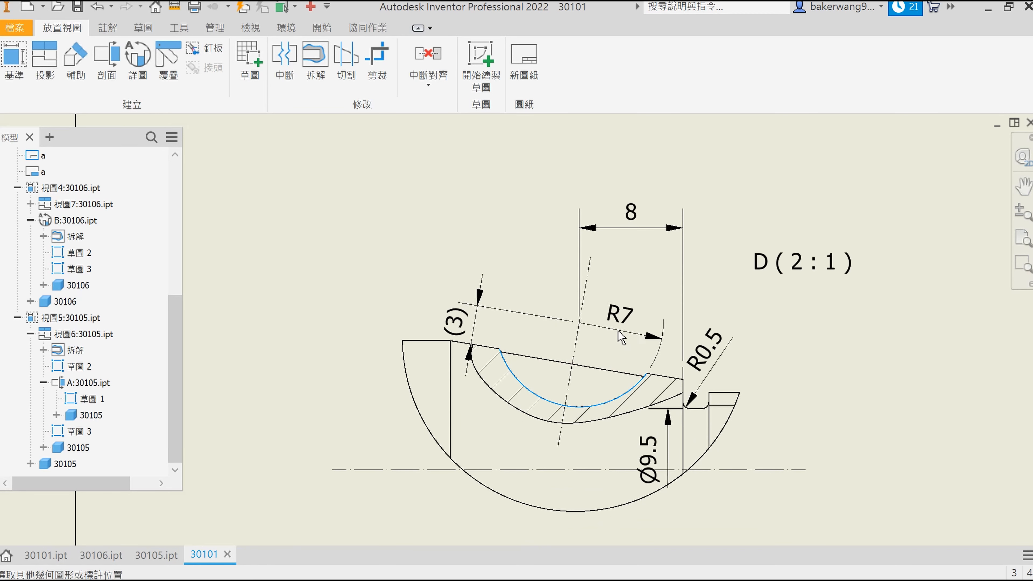
{"action": "right_click", "coordinate": [621, 327]}
{"action": "mouse_move", "coordinate": [621, 407]}
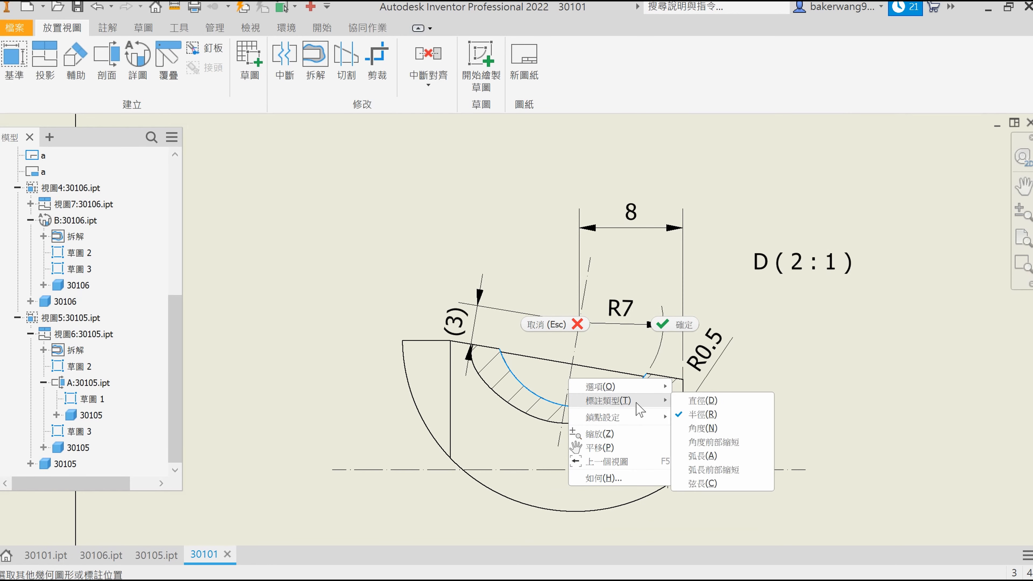
{"action": "left_click", "coordinate": [702, 400]}
{"action": "left_click", "coordinate": [629, 310]}
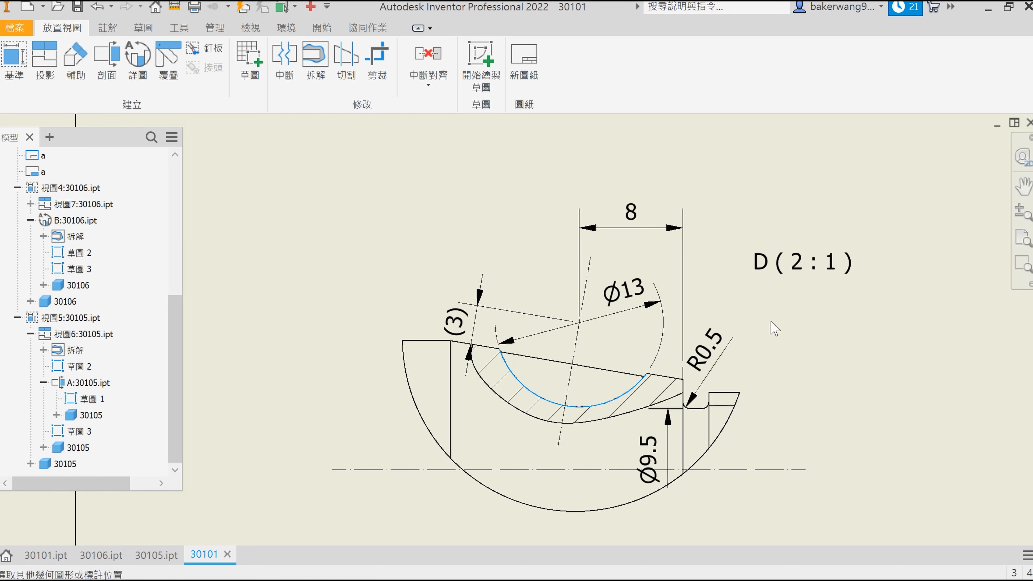
{"action": "key", "text": "Escape"}
Step: Dimension the vertical offset between the two circles' horizontal centerlines in the end view, placed beside the view
{"action": "middle_click_drag", "start_coordinate": [662, 456], "coordinate": [805, 107]}
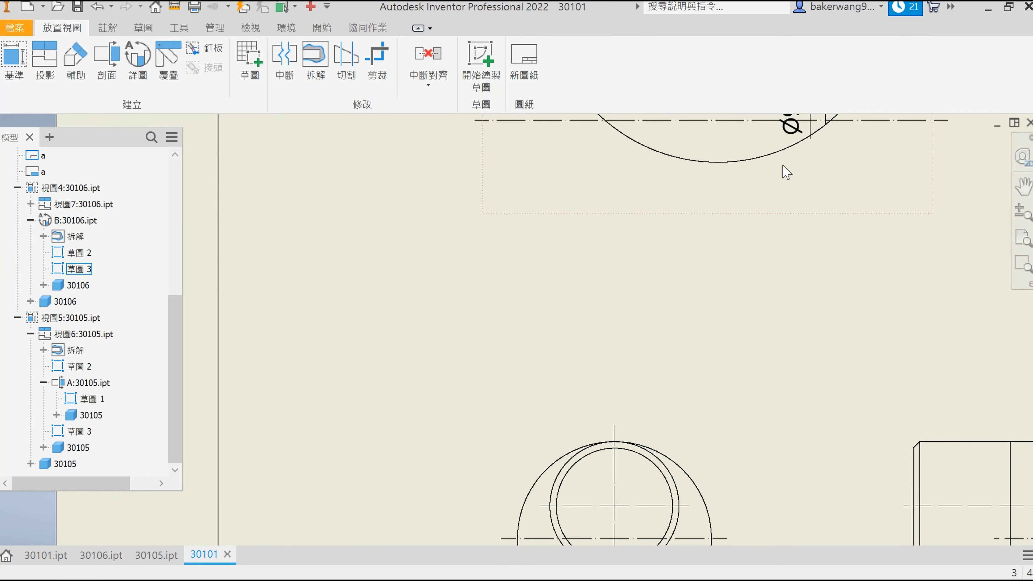
{"action": "scroll", "coordinate": [649, 426], "scroll_direction": "up", "scroll_amount": 3}
{"action": "middle_click_drag", "start_coordinate": [650, 460], "coordinate": [586, 318]}
{"action": "scroll", "coordinate": [585, 319], "scroll_direction": "down", "scroll_amount": 2}
{"action": "scroll", "coordinate": [586, 314], "scroll_direction": "down", "scroll_amount": 2}
{"action": "key", "text": "d"}
{"action": "left_click", "coordinate": [504, 258]}
{"action": "left_click", "coordinate": [476, 298]}
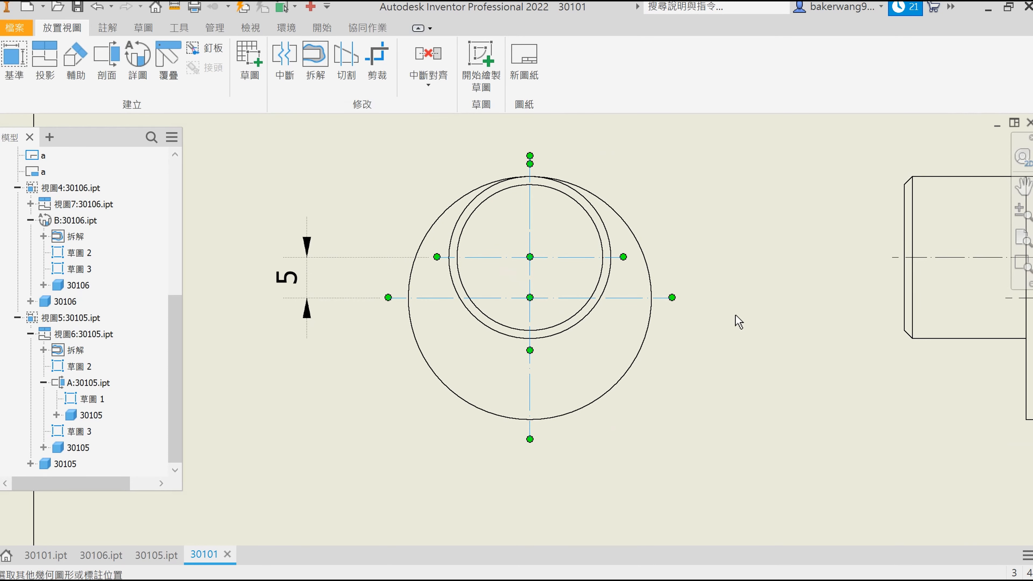
{"action": "key", "text": "Escape"}
Step: Dimension the diameter of the chamfered end section of the shaft, placed outside its end face in the front view
{"action": "scroll", "coordinate": [742, 320], "scroll_direction": "up", "scroll_amount": 4}
{"action": "scroll", "coordinate": [603, 288], "scroll_direction": "down", "scroll_amount": 3}
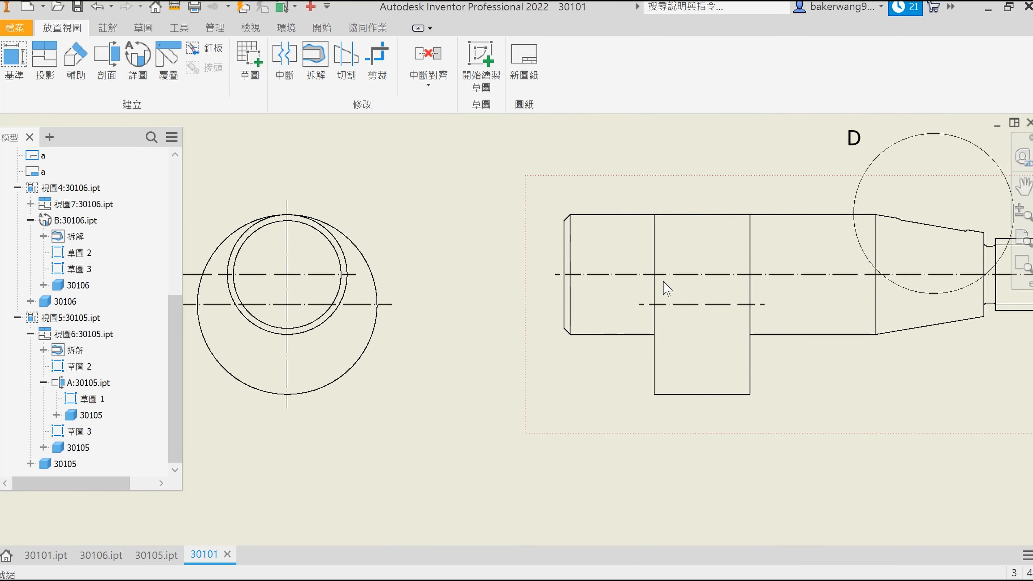
{"action": "scroll", "coordinate": [685, 326], "scroll_direction": "down", "scroll_amount": 3}
{"action": "scroll", "coordinate": [569, 277], "scroll_direction": "up", "scroll_amount": 5}
{"action": "key", "text": "d"}
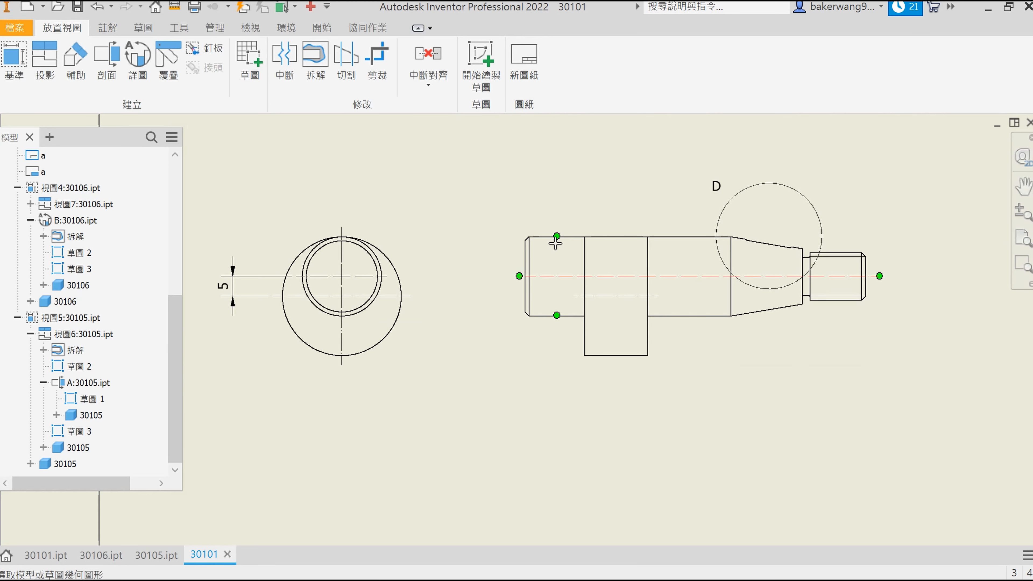
{"action": "left_click", "coordinate": [554, 316]}
{"action": "left_click", "coordinate": [534, 236]}
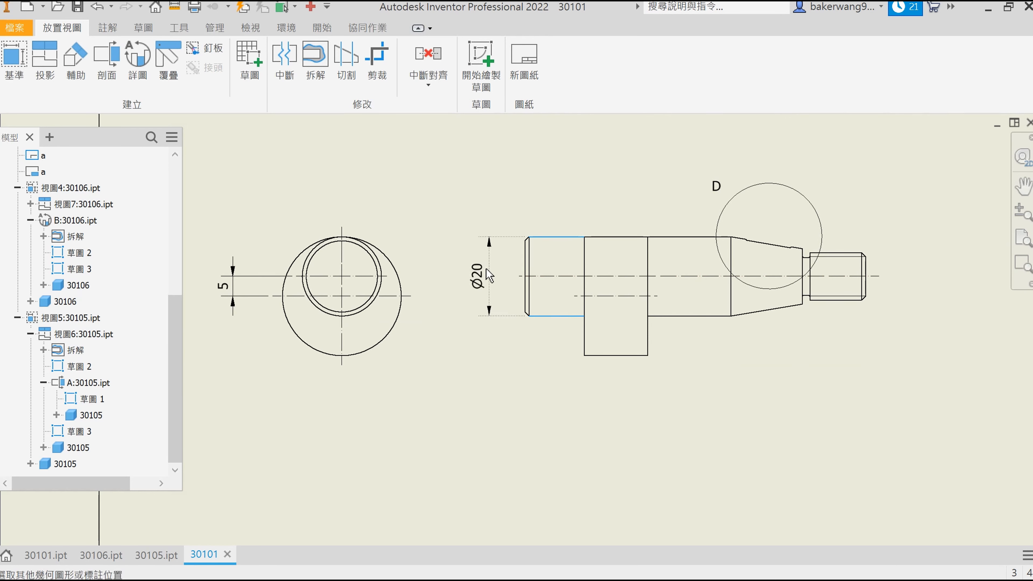
{"action": "left_click", "coordinate": [486, 270]}
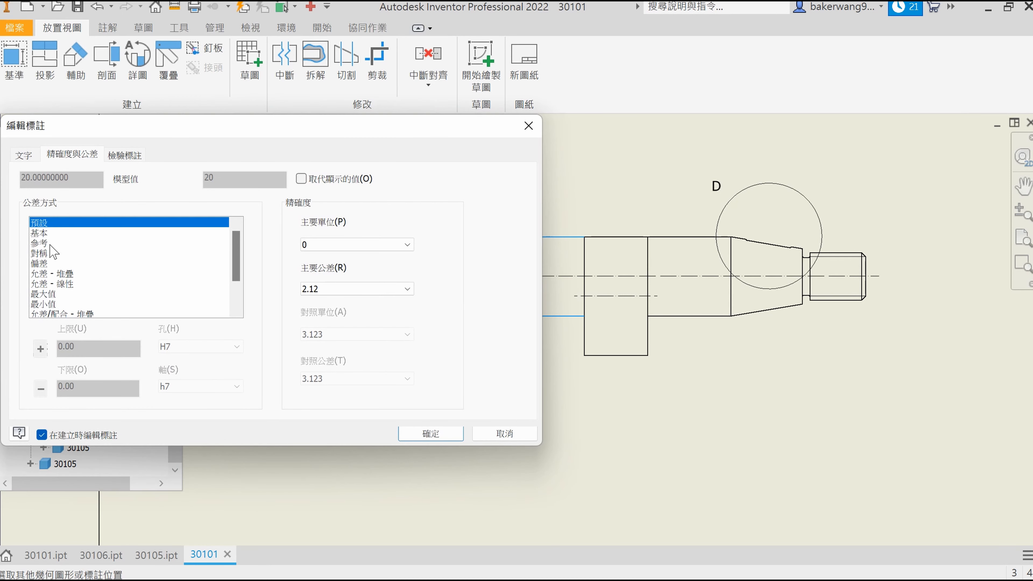
Step: Set the end section diameter's tolerance method to 偏差 (deviation), entering 0.007 and 0.020 as limits and making both negative
{"action": "left_click", "coordinate": [45, 264]}
{"action": "left_click", "coordinate": [87, 349]}
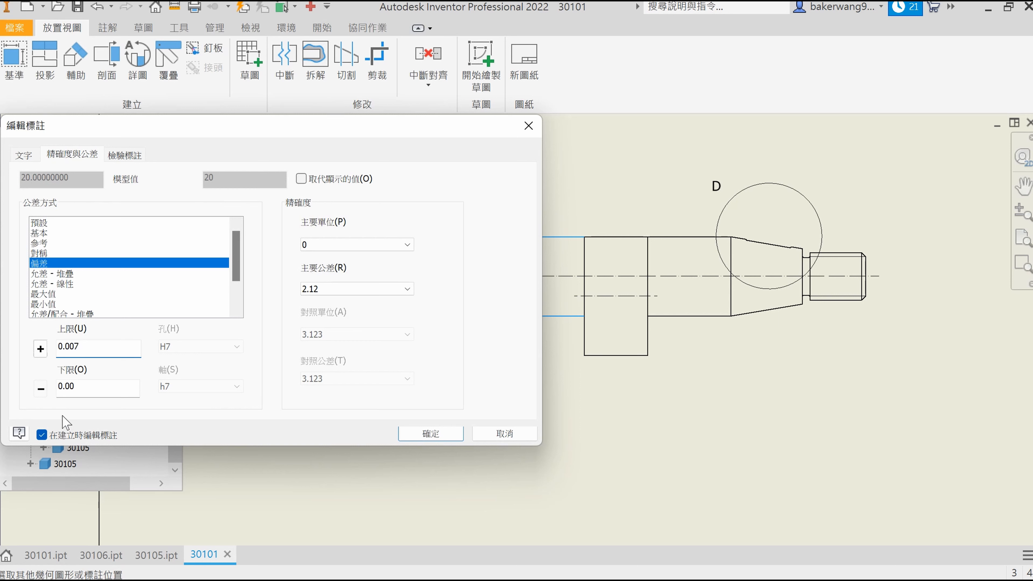
{"action": "left_click", "coordinate": [89, 392]}
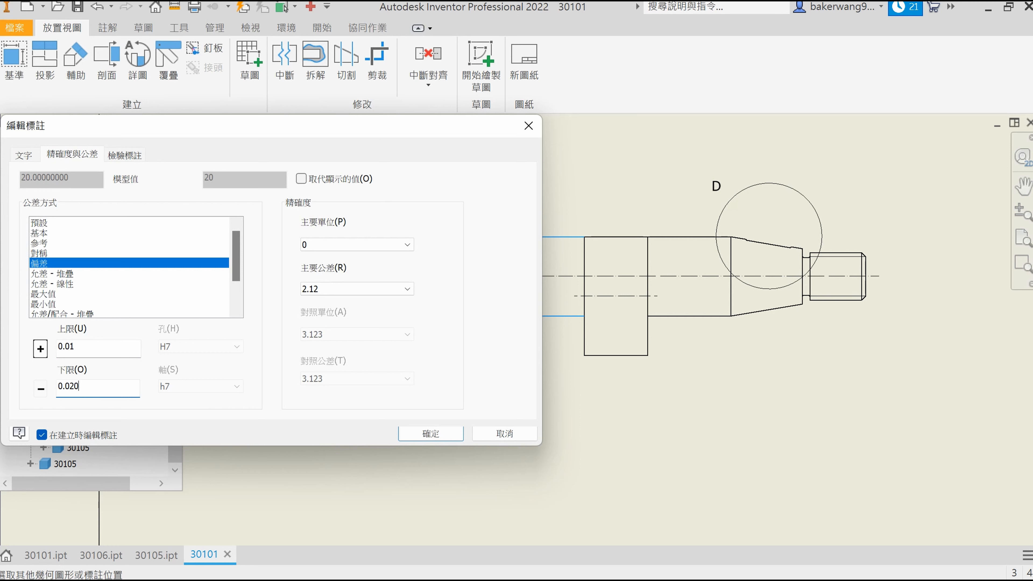
{"action": "left_click", "coordinate": [91, 350]}
{"action": "type", "text": "-"}
{"action": "type", "text": "-"}
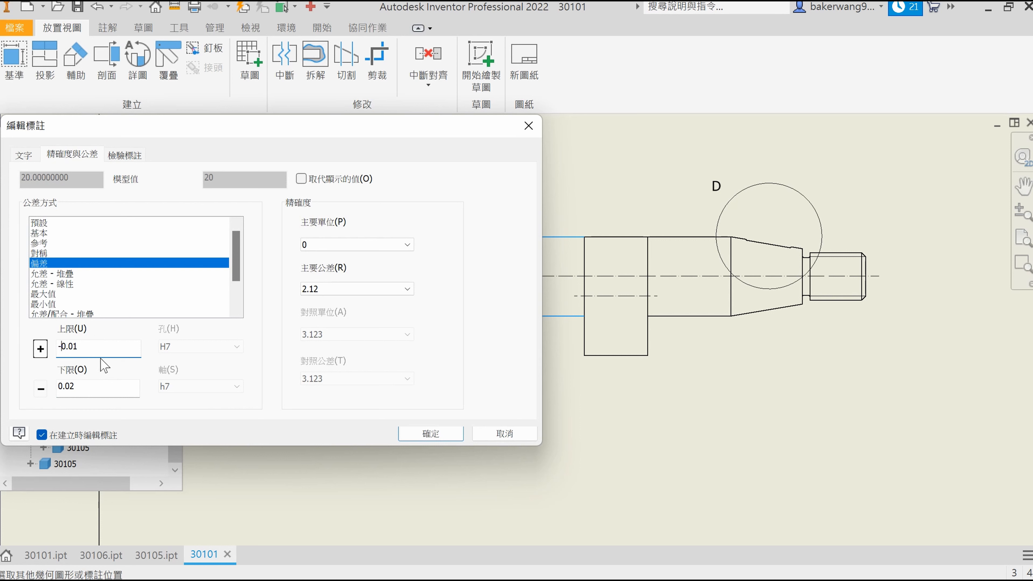
{"action": "left_click", "coordinate": [96, 392]}
{"action": "type", "text": "-"}
Step: Set the primary tolerance precision to 3.123, re-enter the limits as -0.007 upper and -0.020 lower, and accept the dimension
{"action": "left_click", "coordinate": [366, 289]}
{"action": "left_click", "coordinate": [354, 338]}
{"action": "left_click", "coordinate": [103, 346]}
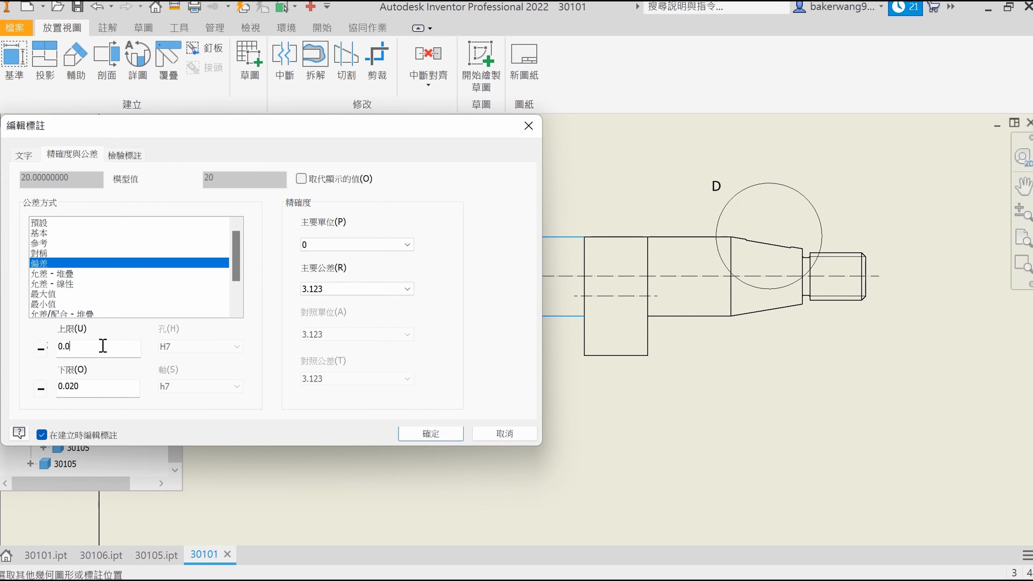
{"action": "left_click", "coordinate": [108, 386]}
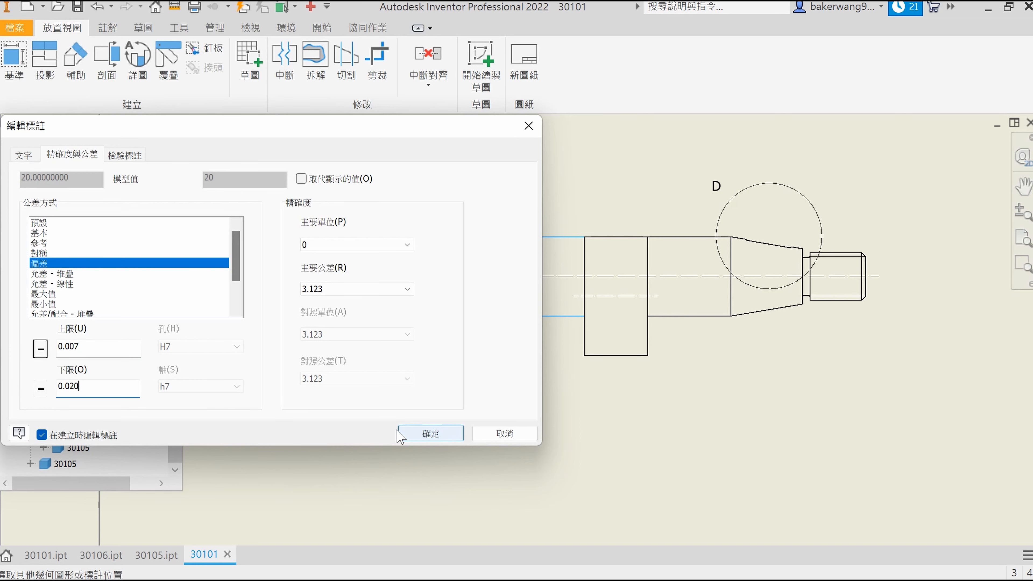
{"action": "left_click", "coordinate": [408, 432]}
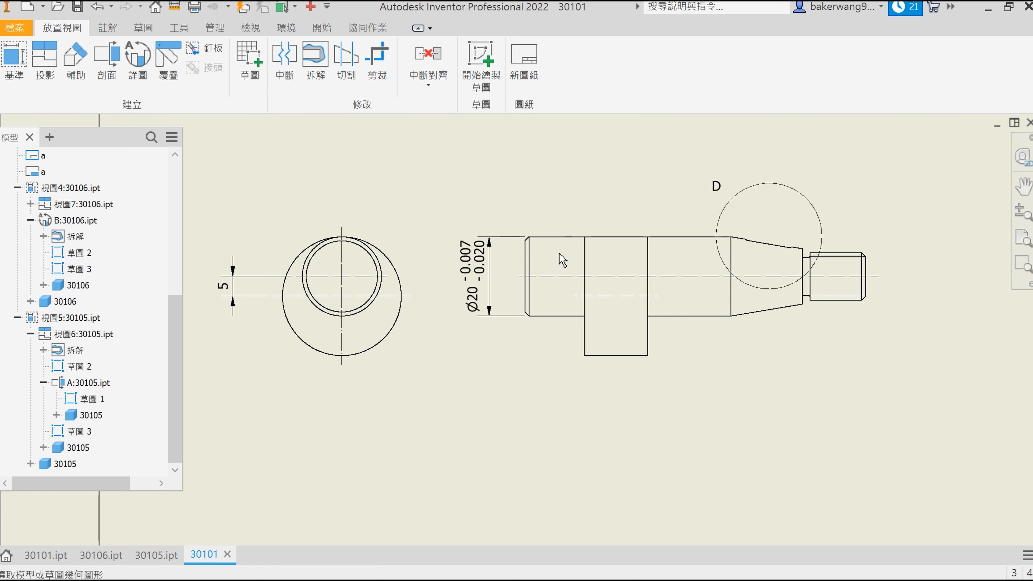
Step: Dimension the eccentric section's diameter between its upper and lower edges, placed outside the end section's diameter dimension
{"action": "left_click", "coordinate": [597, 237]}
{"action": "left_click", "coordinate": [598, 354]}
{"action": "left_click", "coordinate": [447, 323]}
{"action": "key", "text": "Return"}
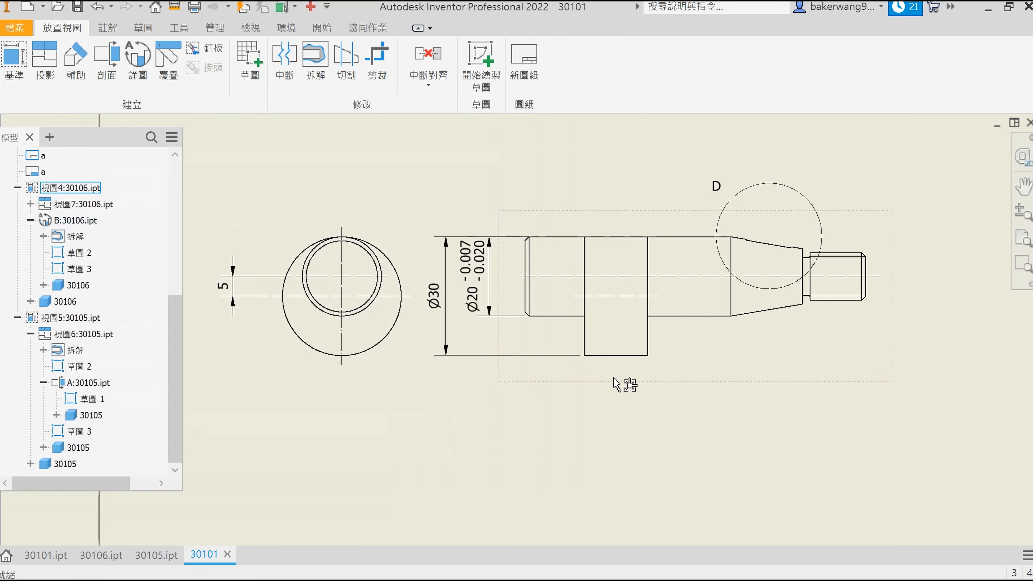
Step: Dimension the eccentric section's width below it, with a 偏差 (deviation) tolerance of -0.016 upper and -0.027 lower
{"action": "left_click", "coordinate": [536, 362]}
{"action": "left_click", "coordinate": [554, 400]}
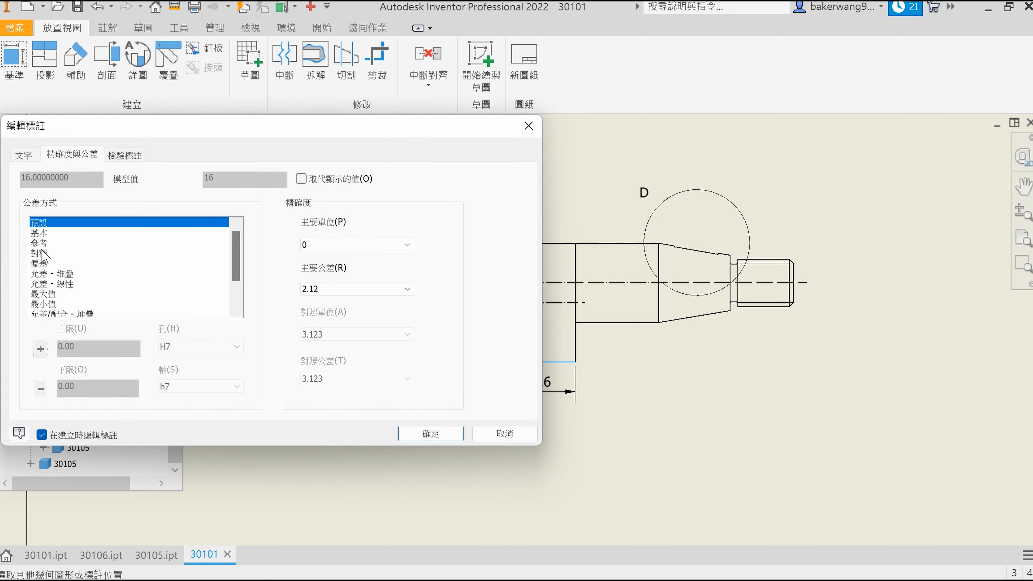
{"action": "left_click", "coordinate": [44, 263]}
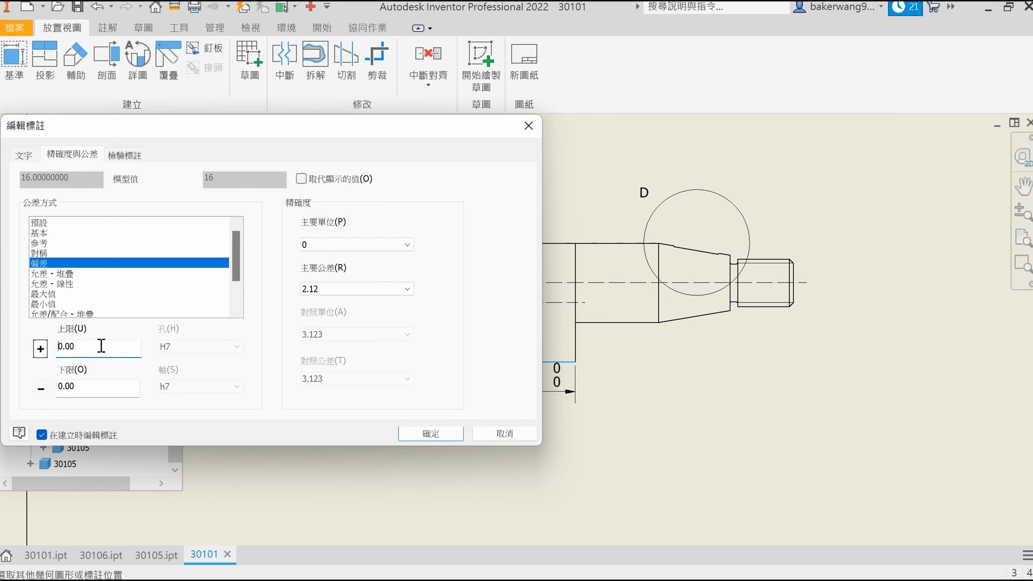
{"action": "type", "text": "-"}
{"action": "left_click", "coordinate": [84, 381]}
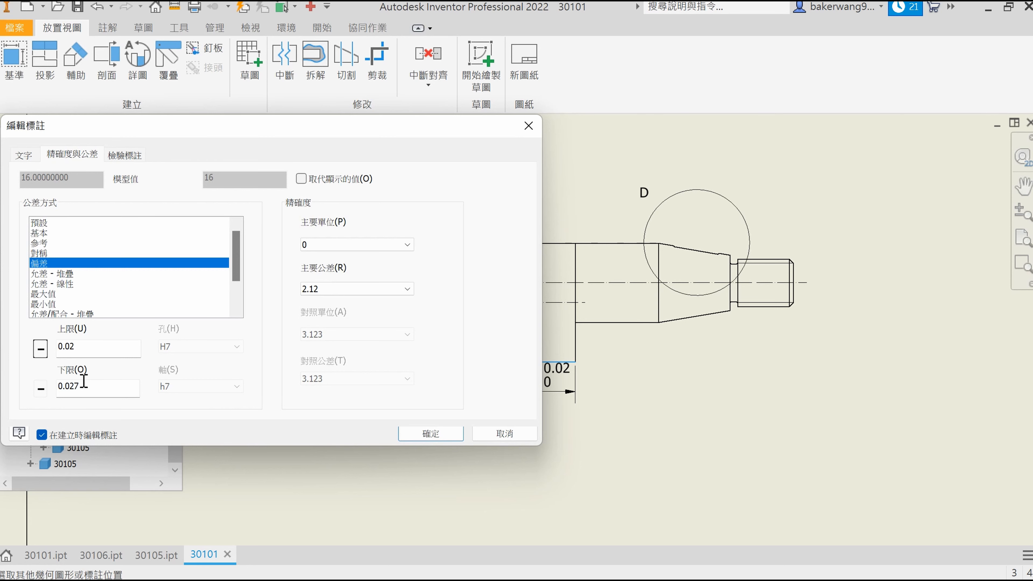
Step: Set the width dimension's primary tolerance precision to 3.123, accept it, and move the dimension farther below the part
{"action": "left_click", "coordinate": [308, 289]}
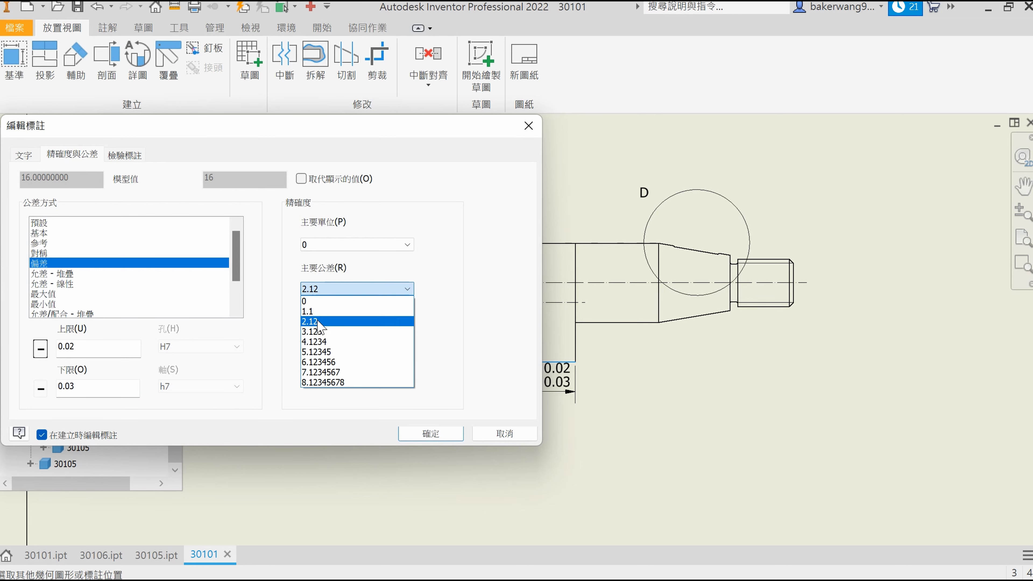
{"action": "left_click", "coordinate": [321, 331]}
{"action": "left_click", "coordinate": [430, 433]}
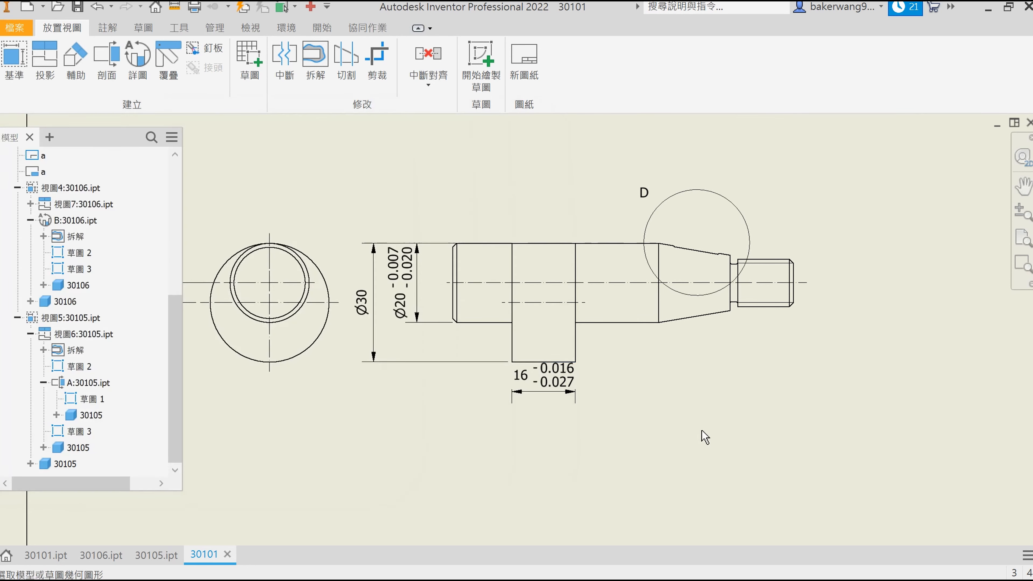
{"action": "left_click_drag", "start_coordinate": [557, 405], "coordinate": [583, 417]}
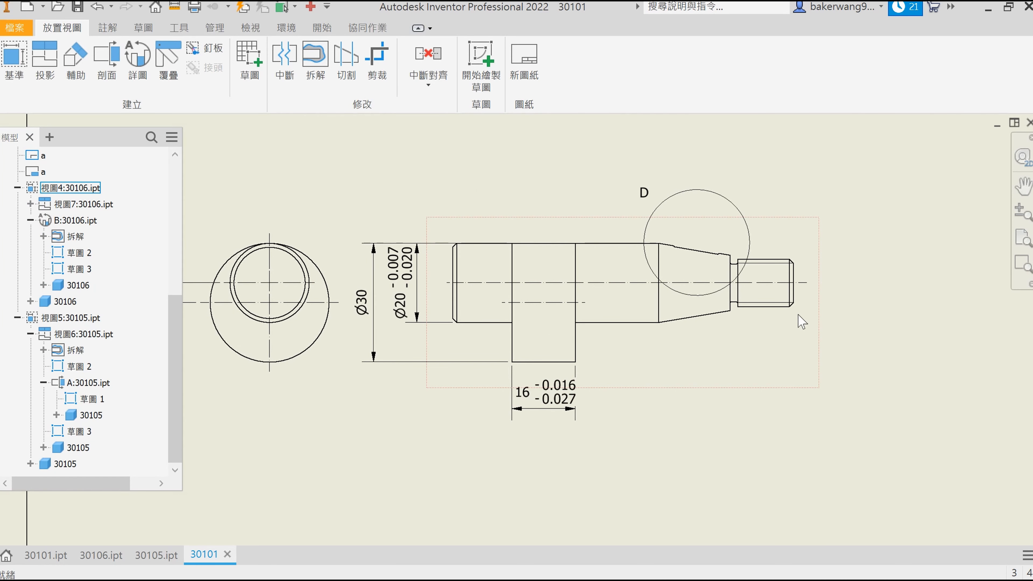
Step: Dimension the diameter of the cylindrical section between the eccentric section and the taper, placed inside the view
{"action": "key", "text": "d"}
{"action": "left_click", "coordinate": [605, 244]}
{"action": "left_click", "coordinate": [598, 322]}
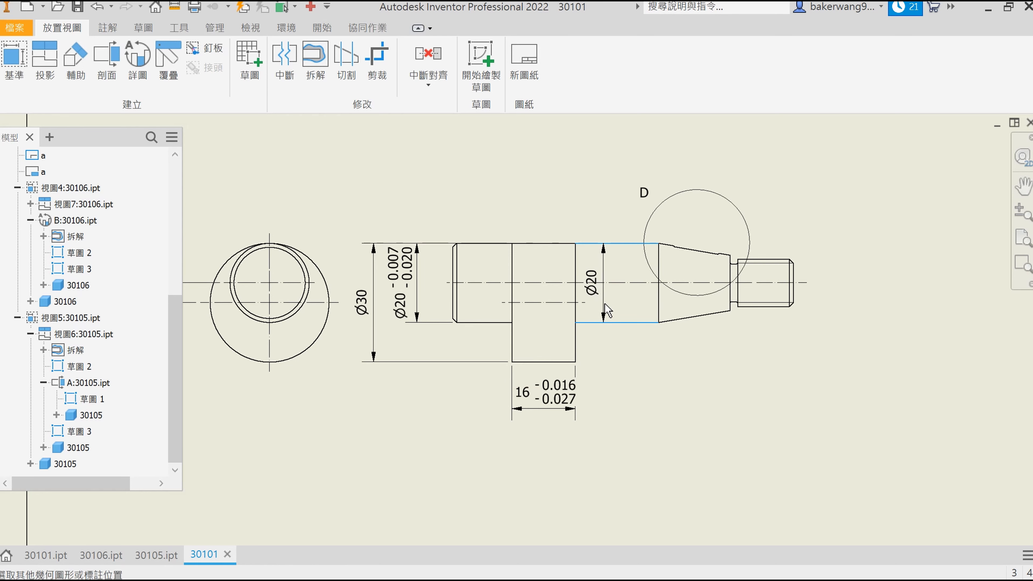
{"action": "left_click", "coordinate": [494, 286]}
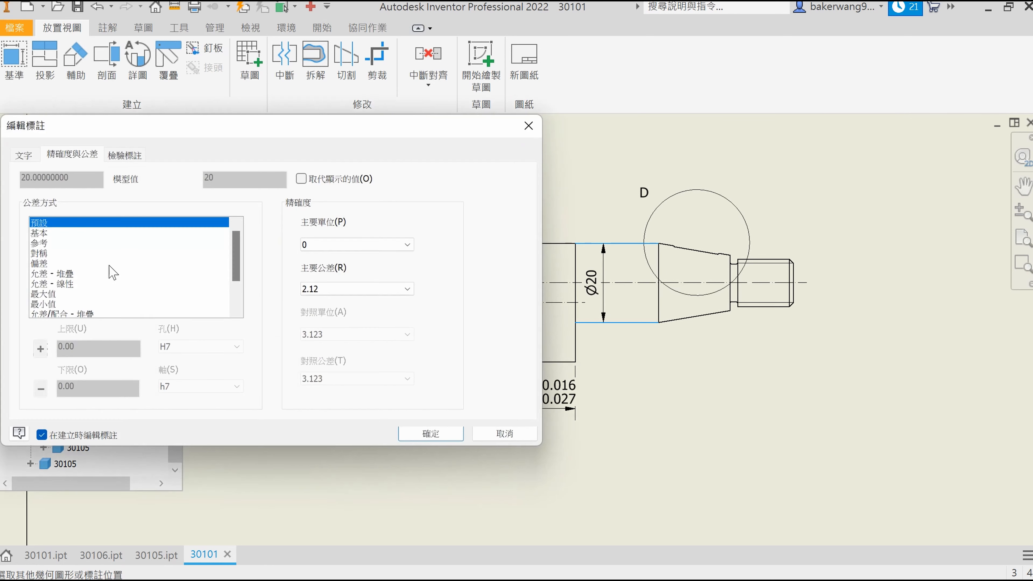
Step: Give this diameter a 偏差 (deviation) tolerance of -0.007/-0.020 with 3.123 tolerance precision, accept it, and shift the dimension slightly toward the taper
{"action": "left_click", "coordinate": [45, 263]}
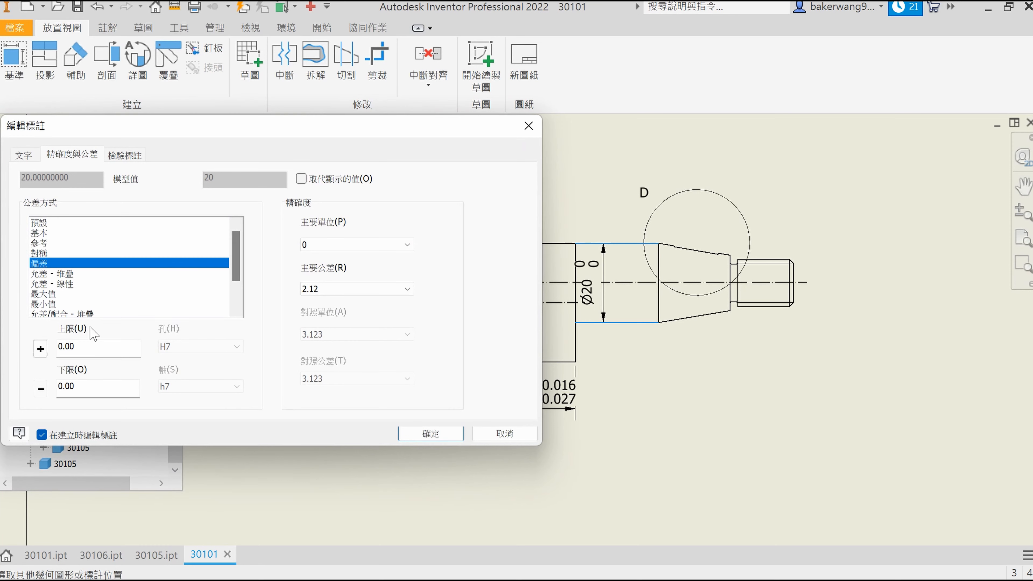
{"action": "left_click", "coordinate": [319, 293]}
{"action": "left_click", "coordinate": [321, 332]}
{"action": "left_click", "coordinate": [120, 349]}
{"action": "left_click", "coordinate": [40, 348]}
{"action": "left_click", "coordinate": [90, 384]}
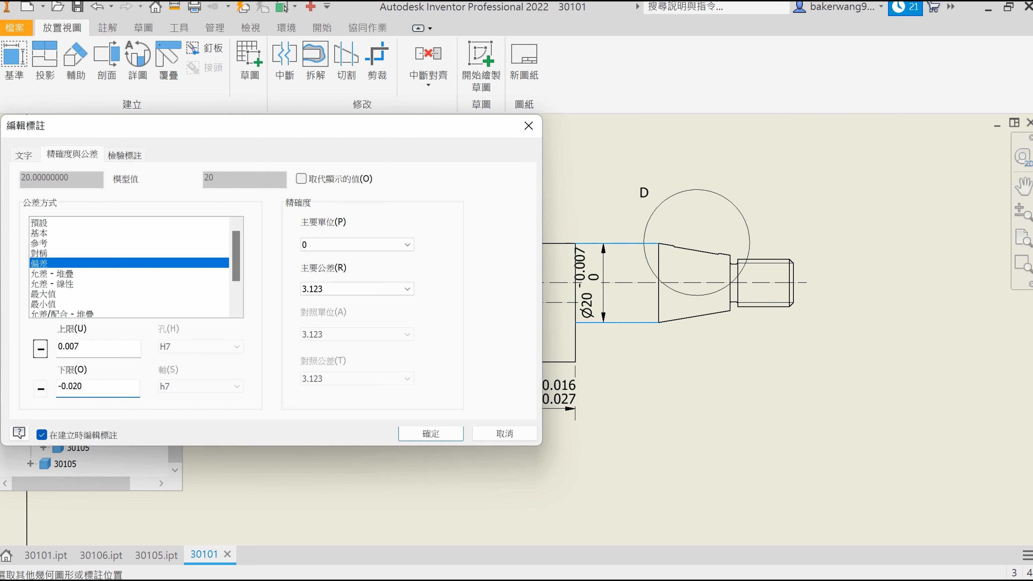
{"action": "left_click", "coordinate": [454, 433]}
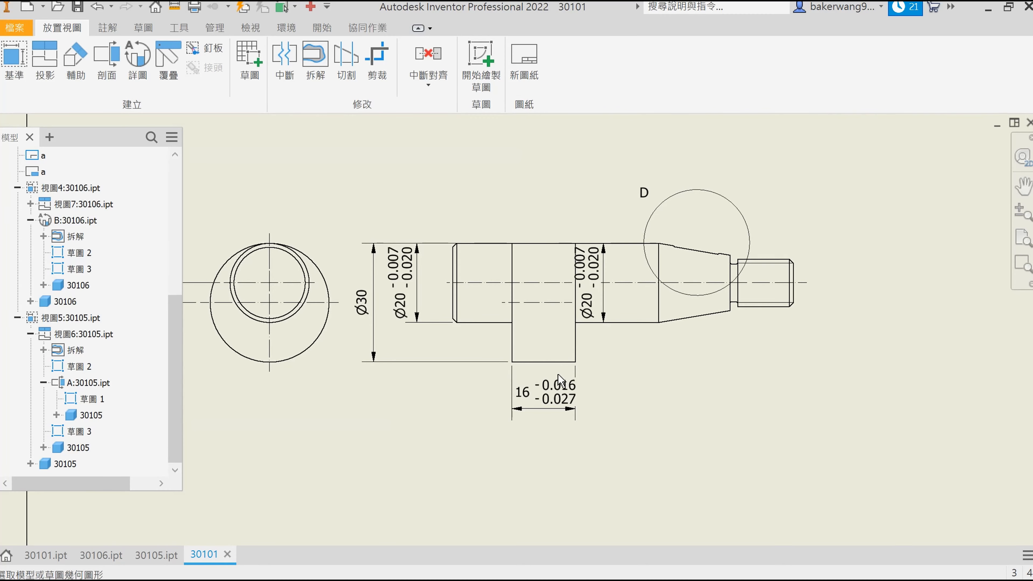
{"action": "left_click_drag", "start_coordinate": [599, 292], "coordinate": [615, 285]}
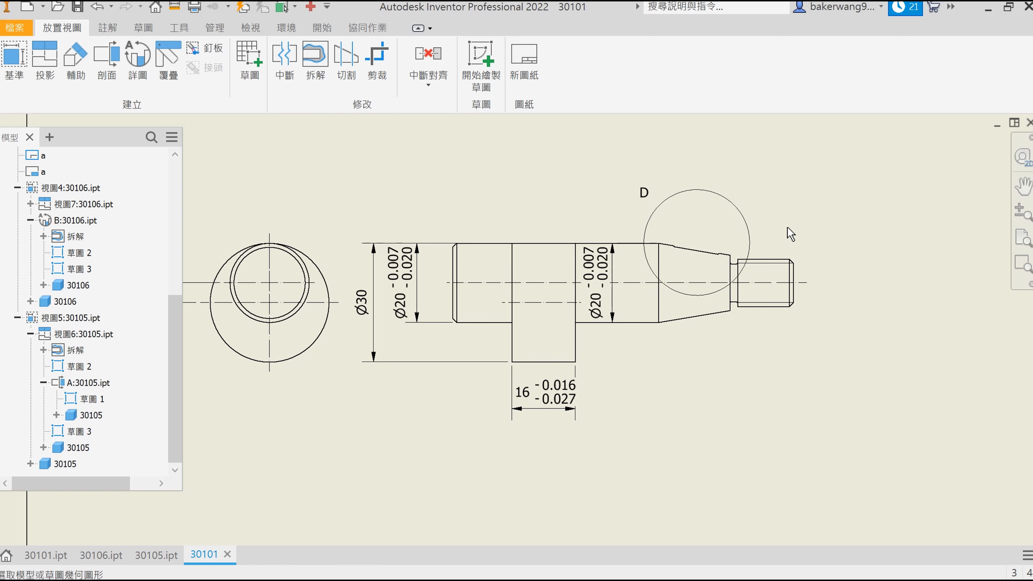
Step: Dimension the threaded end's outer diameter, placed beyond the end of the shaft
{"action": "key", "text": "d"}
{"action": "left_click", "coordinate": [764, 259]}
{"action": "left_click", "coordinate": [775, 305]}
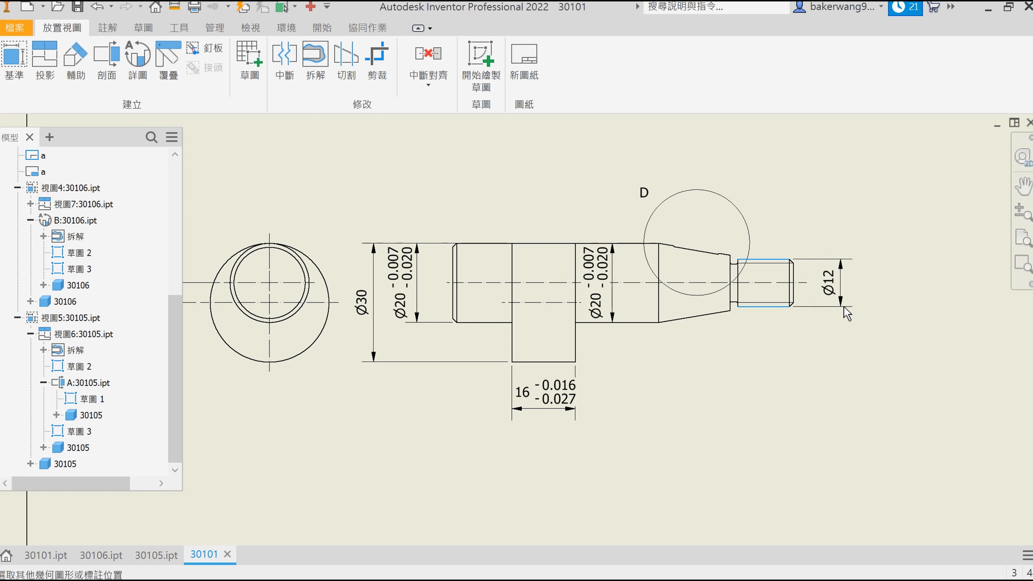
{"action": "left_click", "coordinate": [846, 314]}
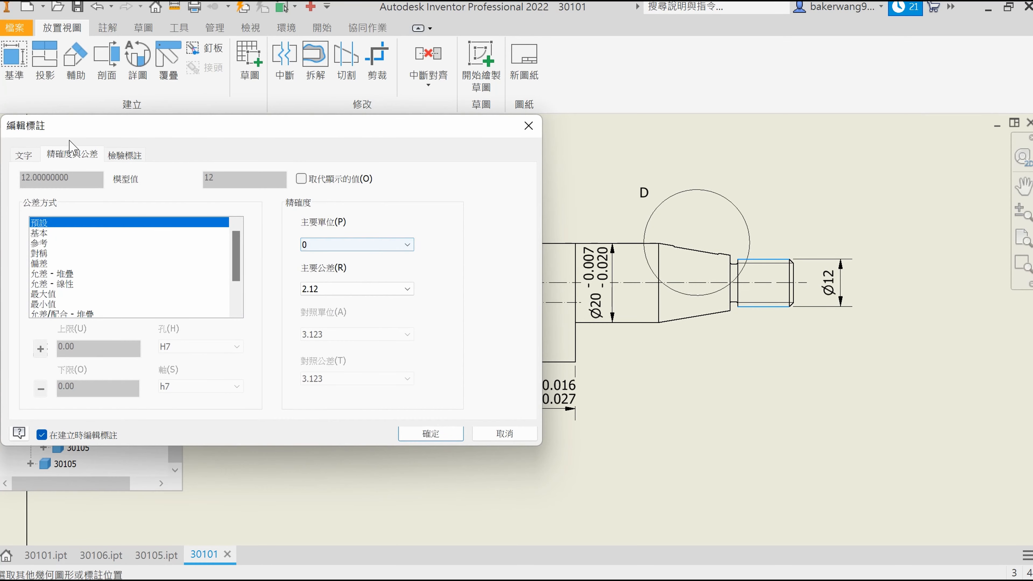
Step: Hide the threaded end's diameter value, replace it with the thread callout M12X1.25, and accept the dimension
{"action": "left_click", "coordinate": [21, 155]}
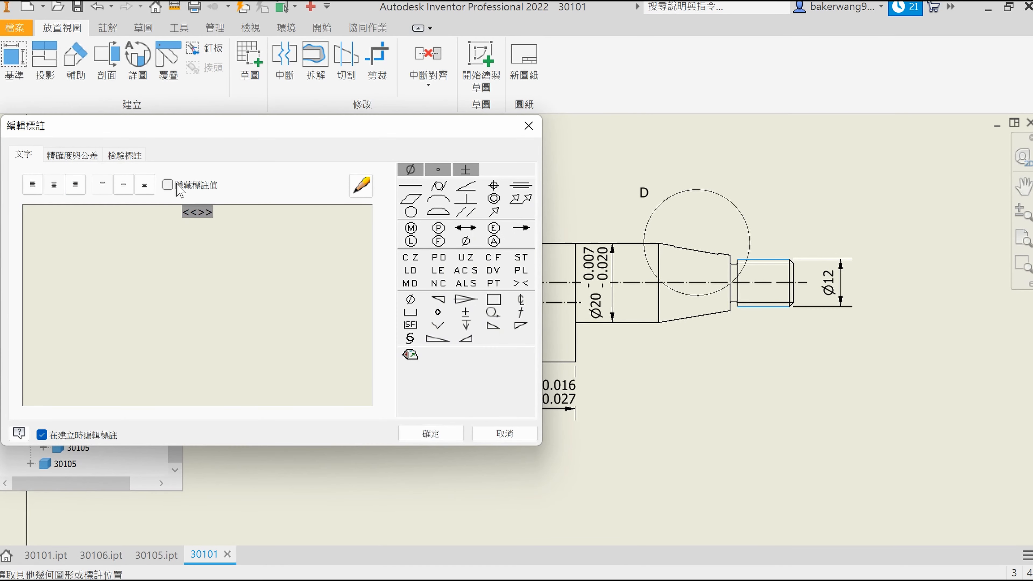
{"action": "left_click", "coordinate": [178, 187]}
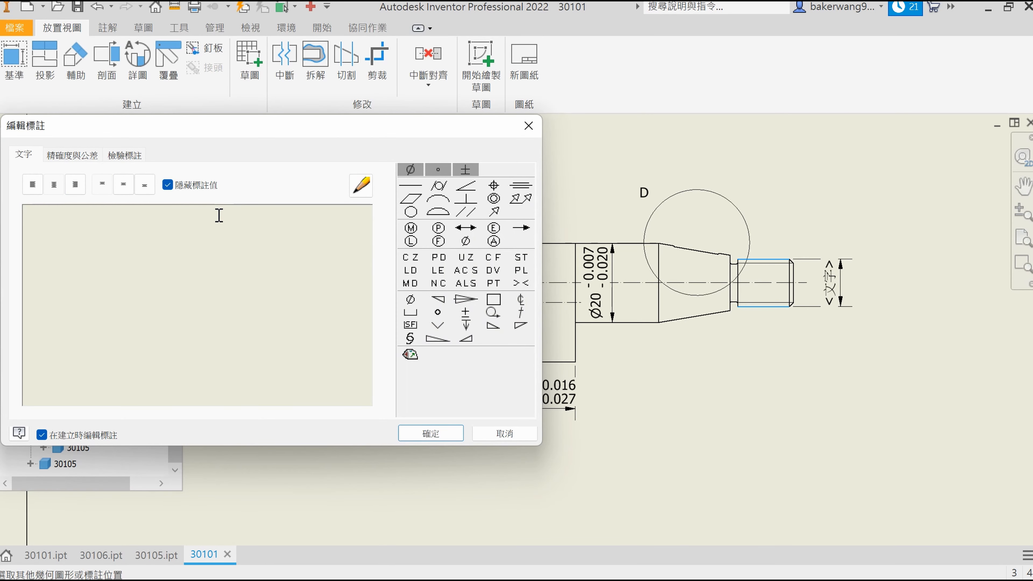
{"action": "type", "text": "M12X"}
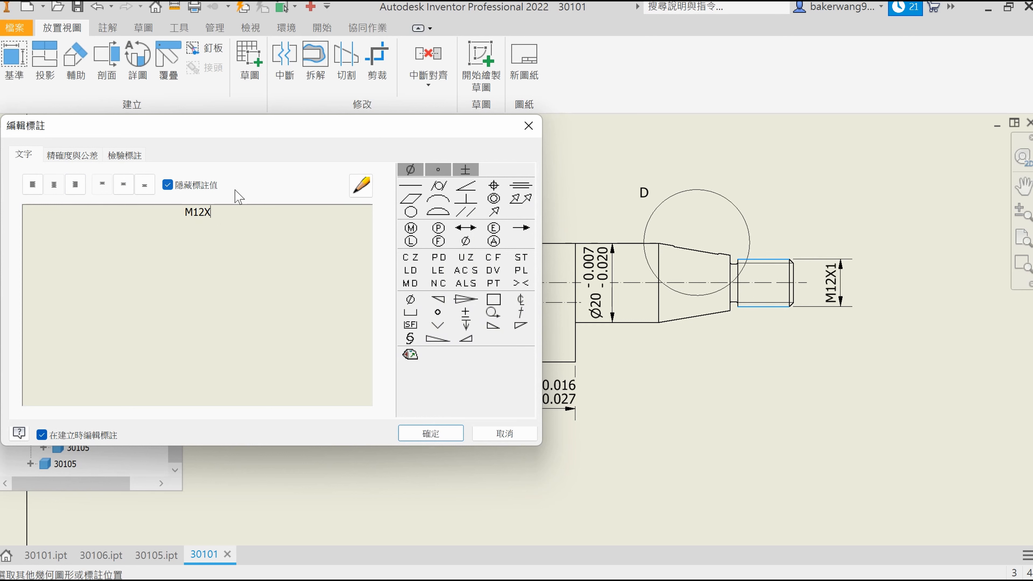
{"action": "type", "text": "1.75"}
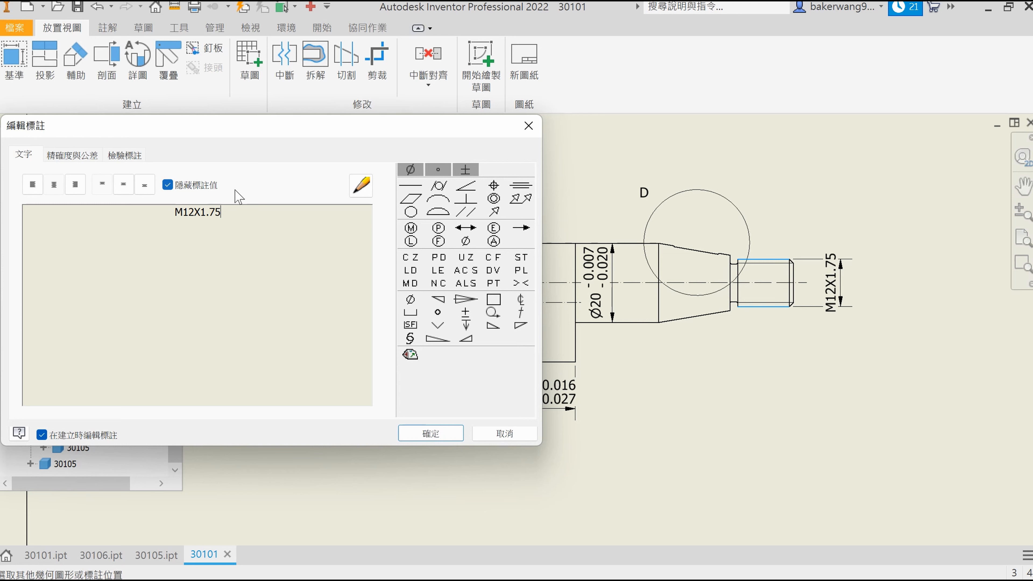
{"action": "key", "text": "BackSpace"}
{"action": "key", "text": "BackSpace"}
{"action": "type", "text": "25"}
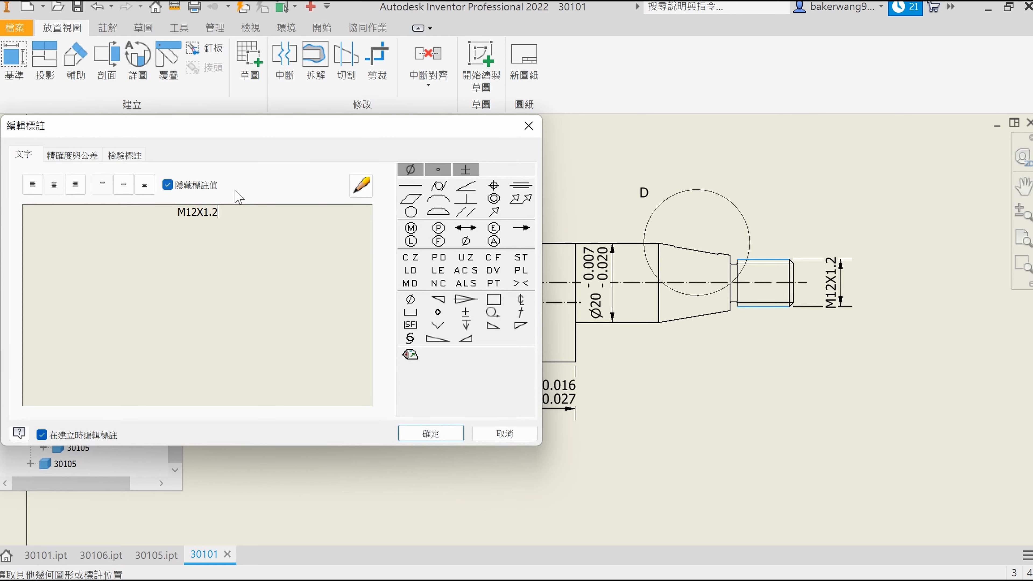
{"action": "left_click", "coordinate": [431, 433]}
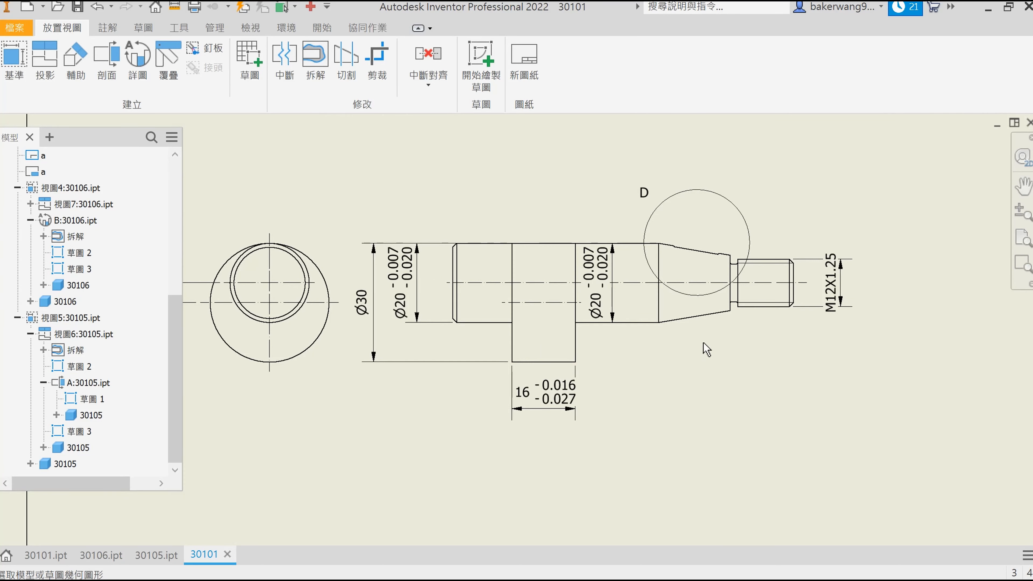
Step: Sketch a closed spline around the taper's upper edge in the shaft's side view and finish the sketch
{"action": "middle_click_drag", "start_coordinate": [723, 324], "coordinate": [632, 362]}
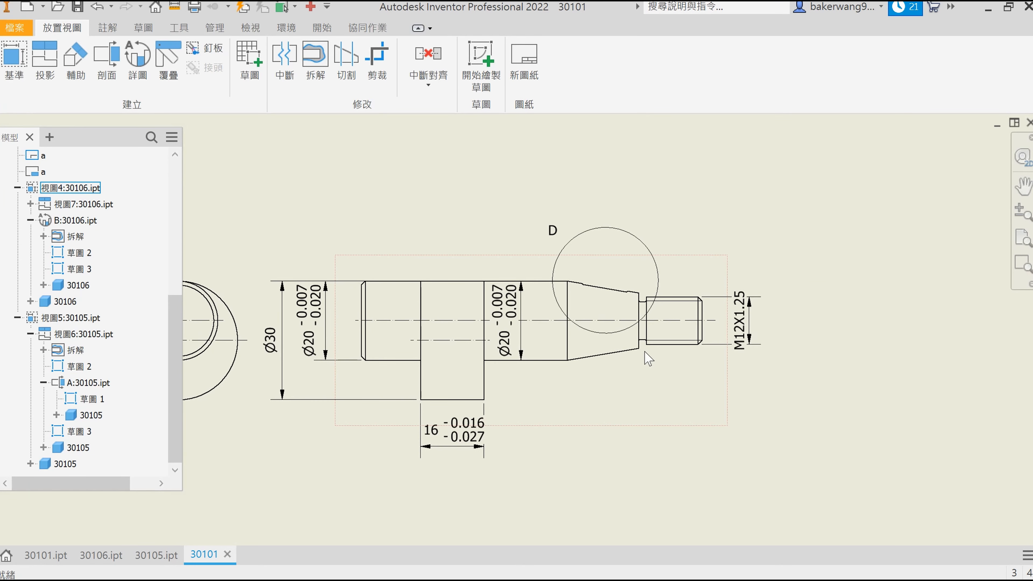
{"action": "key", "text": "s"}
{"action": "left_click", "coordinate": [621, 278]}
{"action": "scroll", "coordinate": [606, 337], "scroll_direction": "up", "scroll_amount": 6}
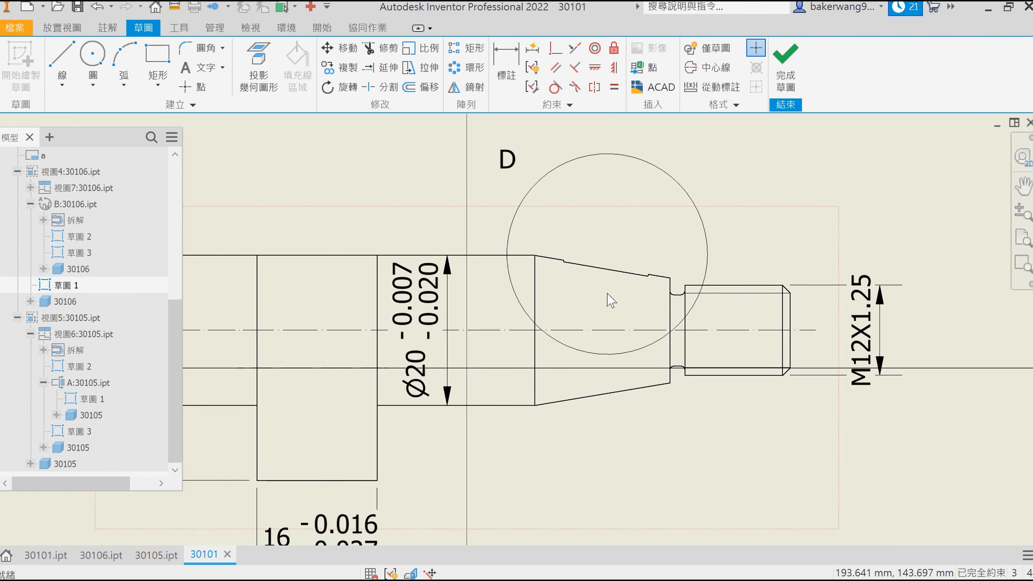
{"action": "left_click", "coordinate": [62, 84]}
{"action": "left_click", "coordinate": [87, 183]}
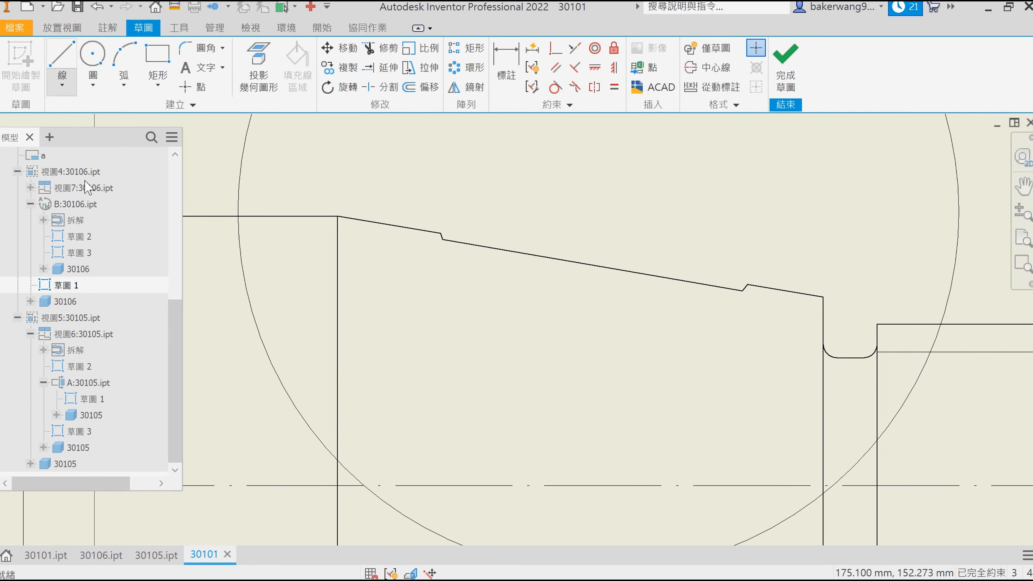
{"action": "left_click", "coordinate": [387, 184]}
{"action": "left_click", "coordinate": [433, 335]}
{"action": "left_click", "coordinate": [776, 348]}
{"action": "left_click", "coordinate": [863, 240]}
{"action": "left_click", "coordinate": [389, 183]}
{"action": "left_click", "coordinate": [801, 65]}
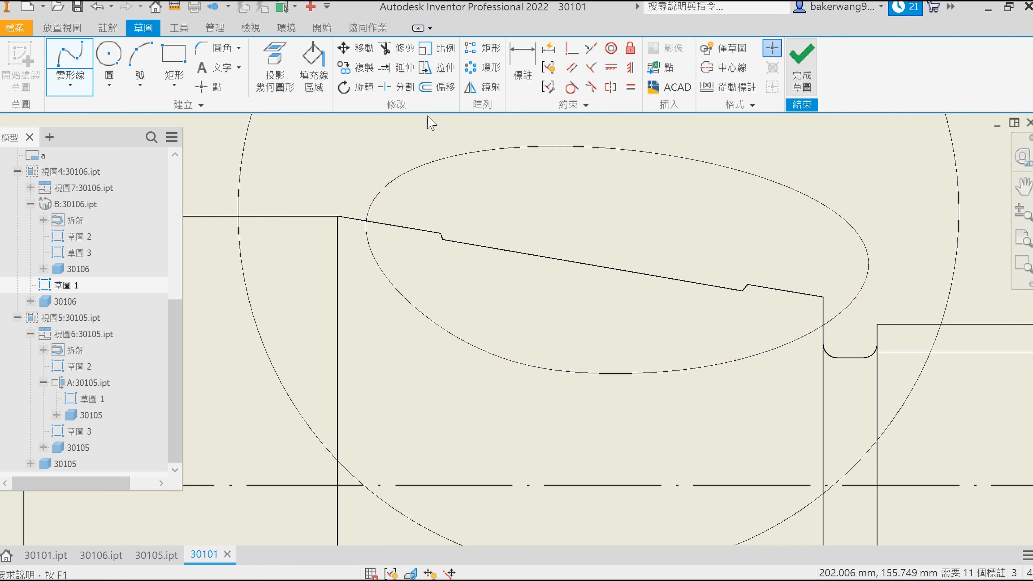
Step: Try to create a broken-out view from the closed spline, with the depth taken from a point on the shaft's end view
{"action": "left_click", "coordinate": [315, 65]}
{"action": "left_click", "coordinate": [415, 244]}
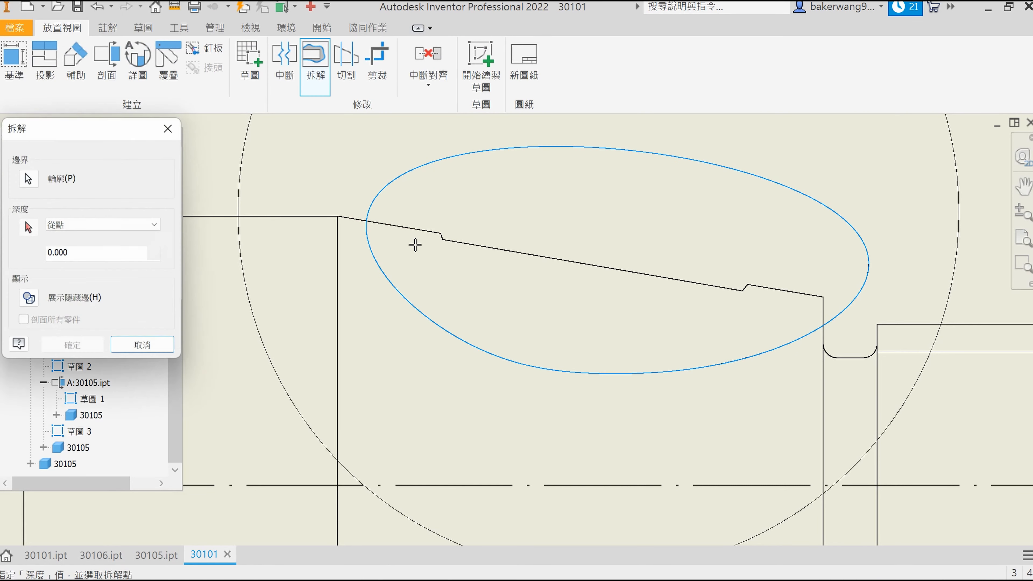
{"action": "scroll", "coordinate": [415, 244], "scroll_direction": "up", "scroll_amount": 7}
{"action": "scroll", "coordinate": [535, 288], "scroll_direction": "down", "scroll_amount": 5}
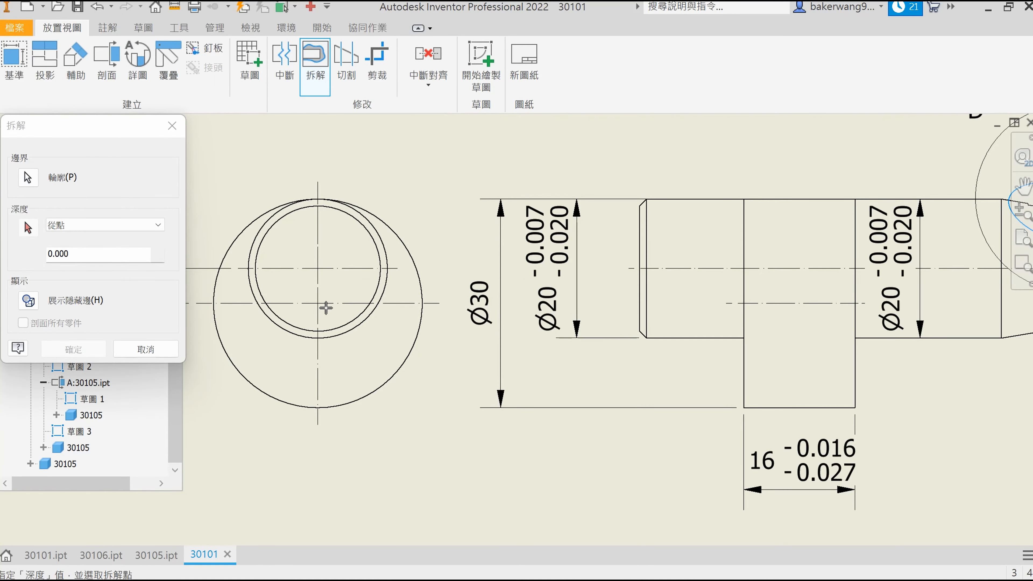
{"action": "left_click", "coordinate": [317, 331]}
{"action": "left_click", "coordinate": [62, 349]}
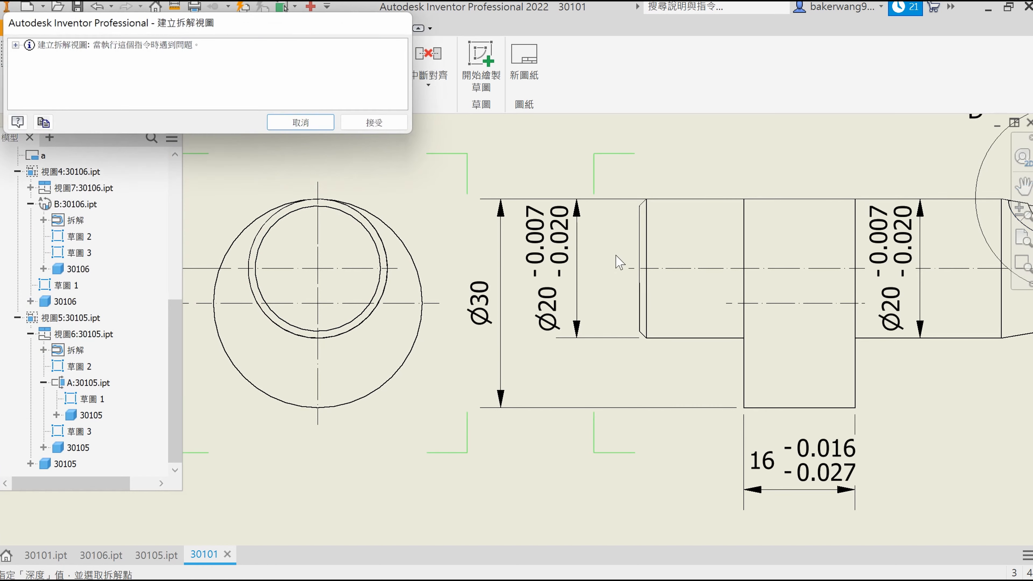
{"action": "left_click", "coordinate": [317, 127]}
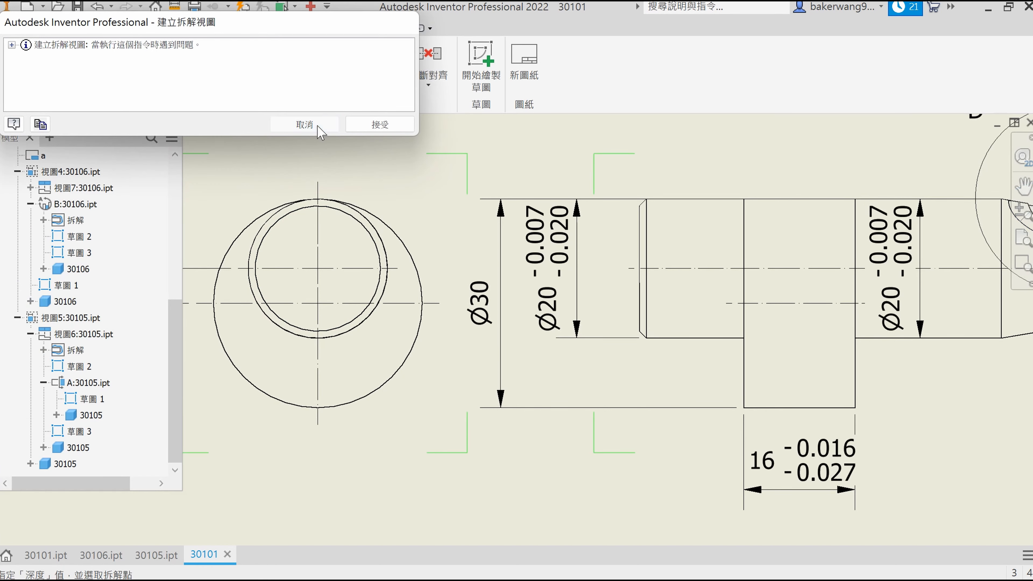
Step: Delete the closed spline sketched around the taper's upper edge
{"action": "scroll", "coordinate": [571, 210], "scroll_direction": "up", "scroll_amount": 6}
{"action": "middle_click_drag", "start_coordinate": [726, 258], "coordinate": [581, 291]}
{"action": "scroll", "coordinate": [582, 275], "scroll_direction": "down", "scroll_amount": 7}
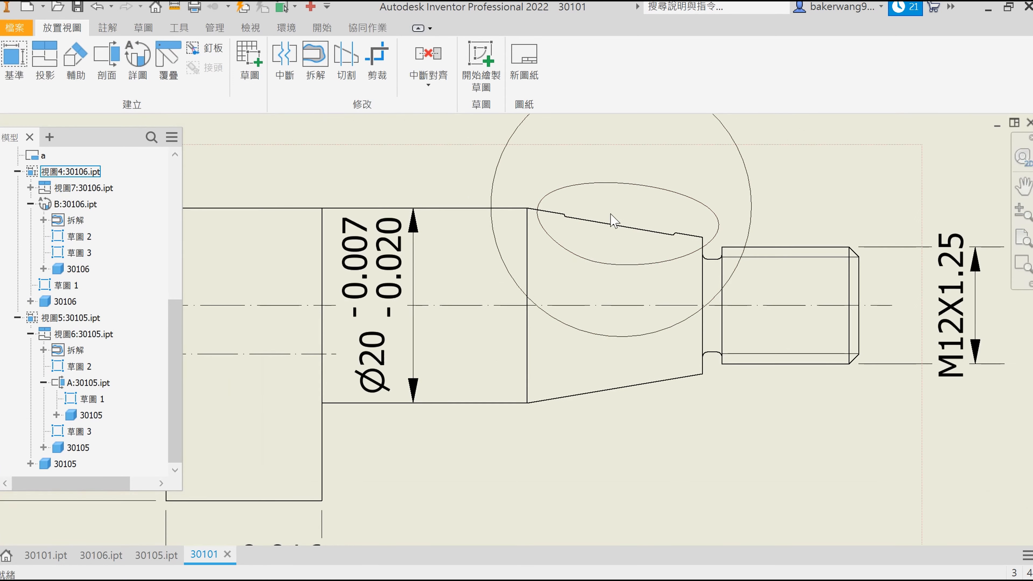
{"action": "left_click", "coordinate": [622, 183]}
{"action": "key", "text": "Delete"}
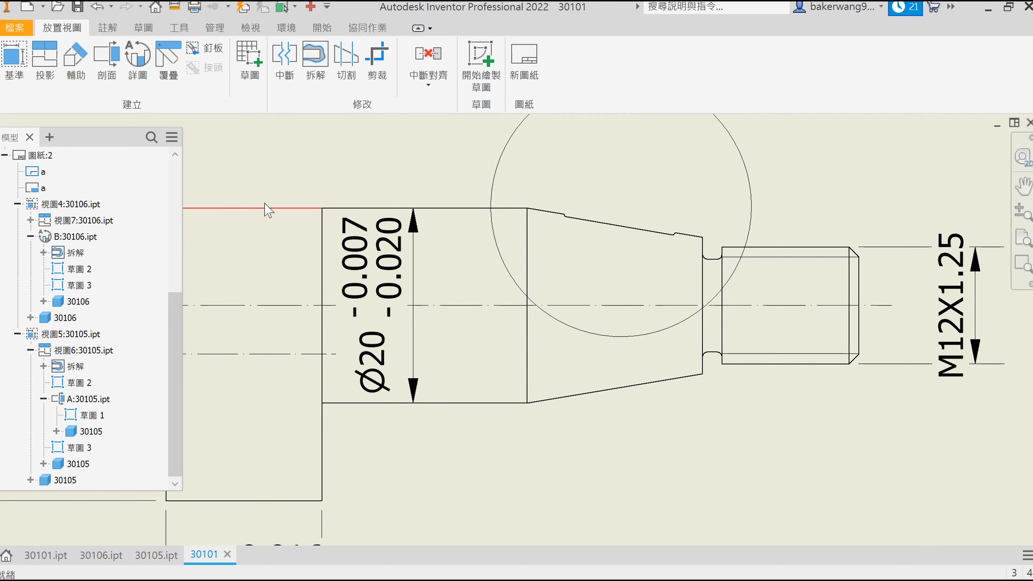
Step: In a new sketch on the shaft's side view, draw a vertical line across the taper, about 8.6 mm from its small end
{"action": "left_click", "coordinate": [280, 209]}
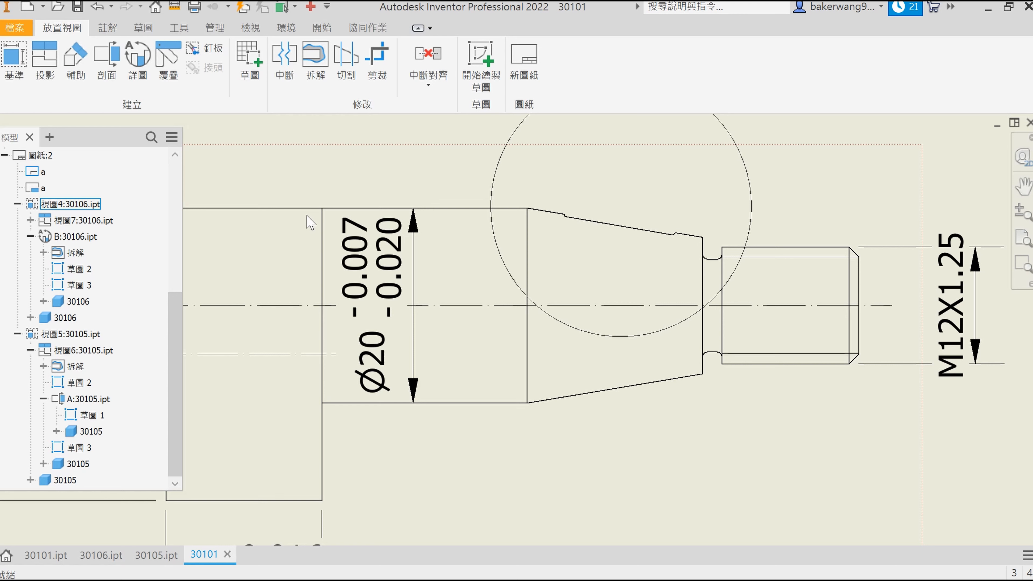
{"action": "key", "text": "s"}
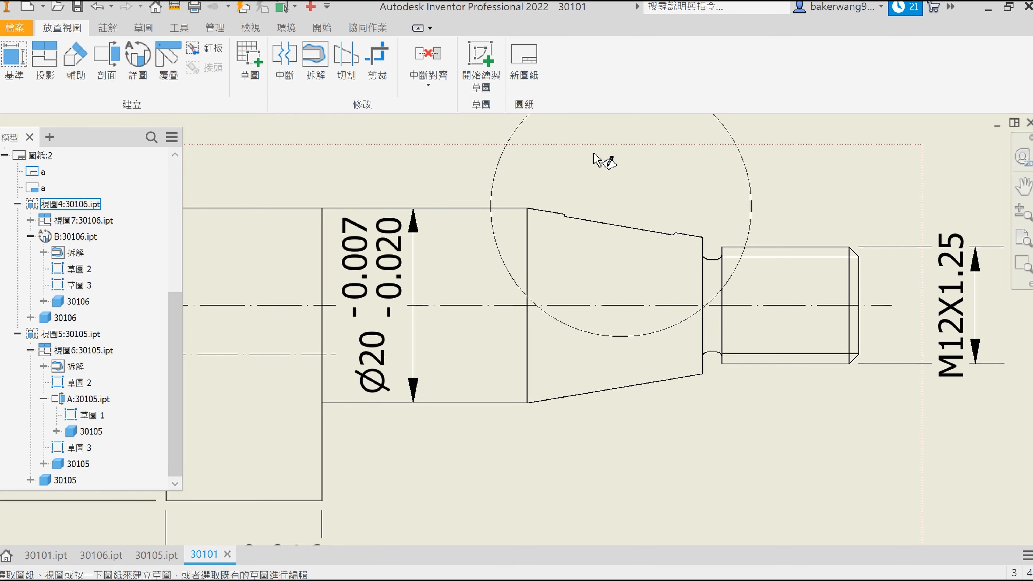
{"action": "left_click", "coordinate": [594, 149]}
{"action": "middle_click_drag", "start_coordinate": [668, 217], "coordinate": [596, 222]}
{"action": "left_click", "coordinate": [70, 85]}
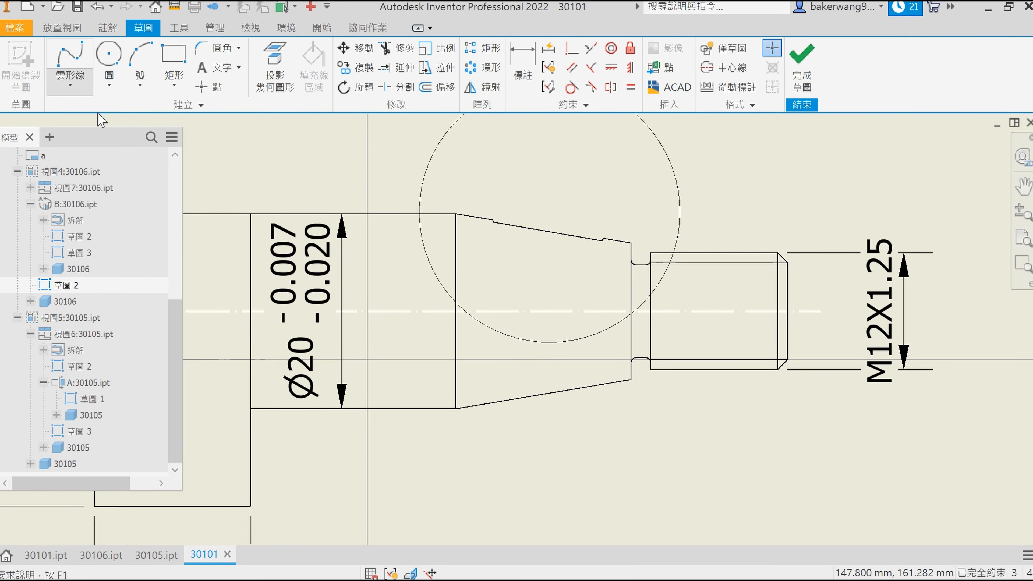
{"action": "left_click", "coordinate": [72, 114]}
{"action": "left_click", "coordinate": [547, 231]}
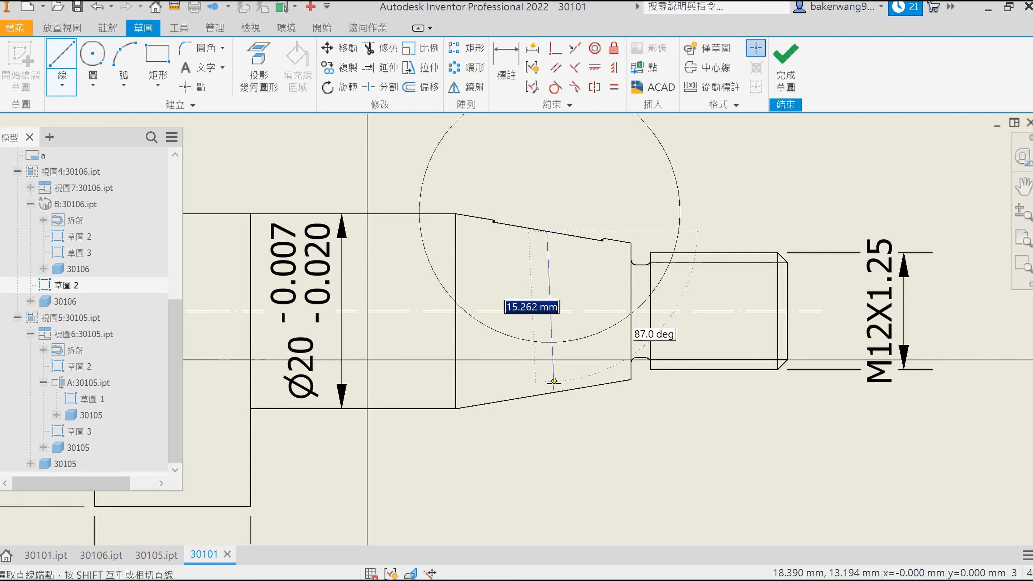
{"action": "left_click", "coordinate": [547, 393]}
Step: Set the vertical line's distance from the taper's small end to 9 mm and finish the sketch
{"action": "key", "text": "d"}
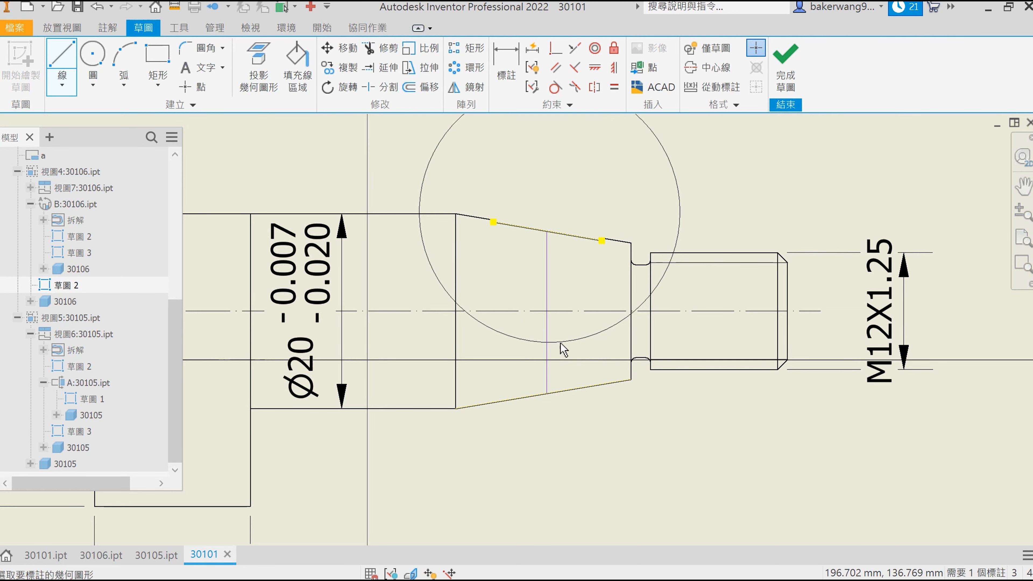
{"action": "left_click", "coordinate": [633, 291]}
{"action": "left_click", "coordinate": [582, 187]}
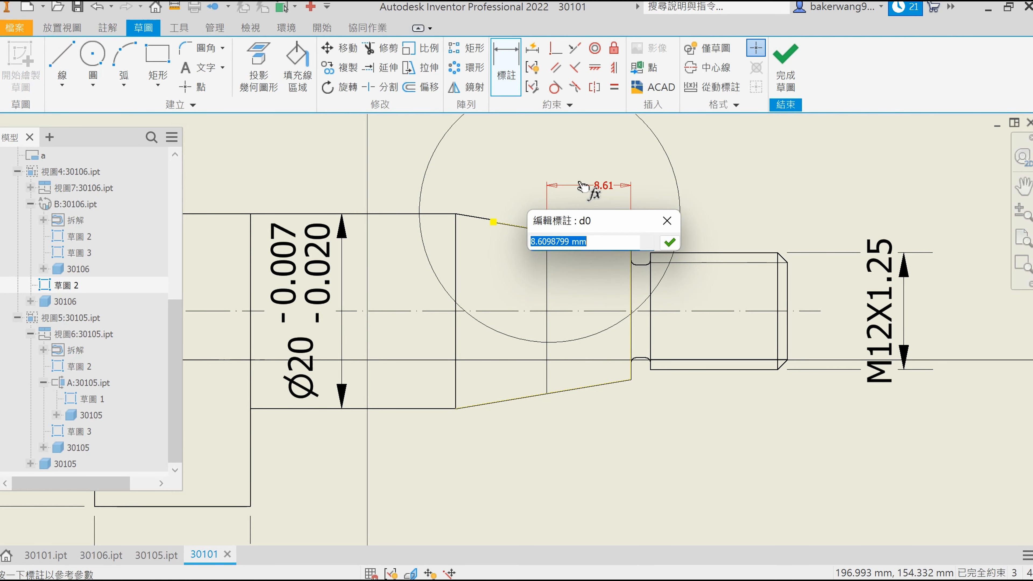
{"action": "type", "text": "9"}
{"action": "key", "text": "Return"}
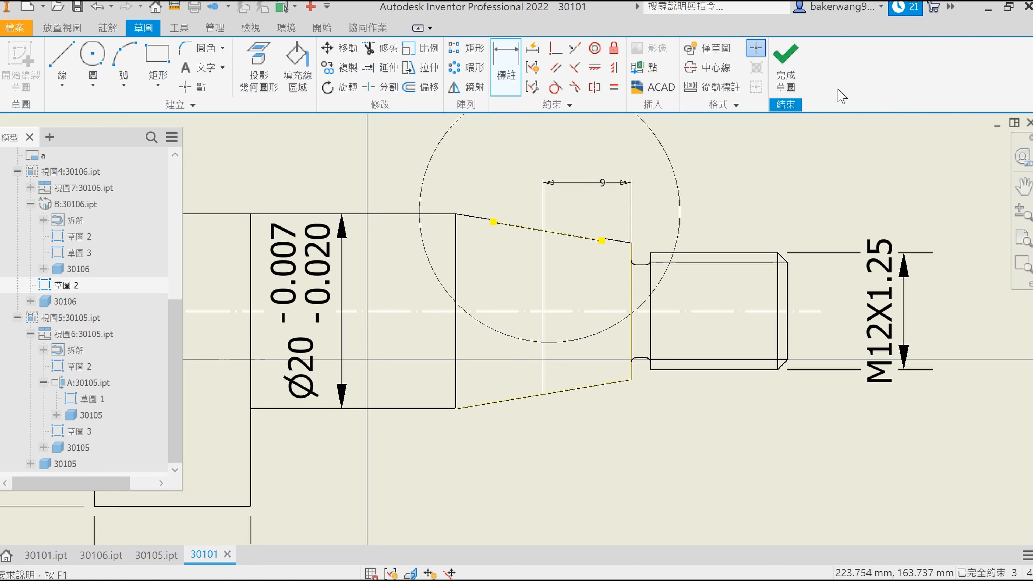
{"action": "left_click", "coordinate": [785, 65]}
{"action": "middle_click_drag", "start_coordinate": [595, 307], "coordinate": [595, 210]}
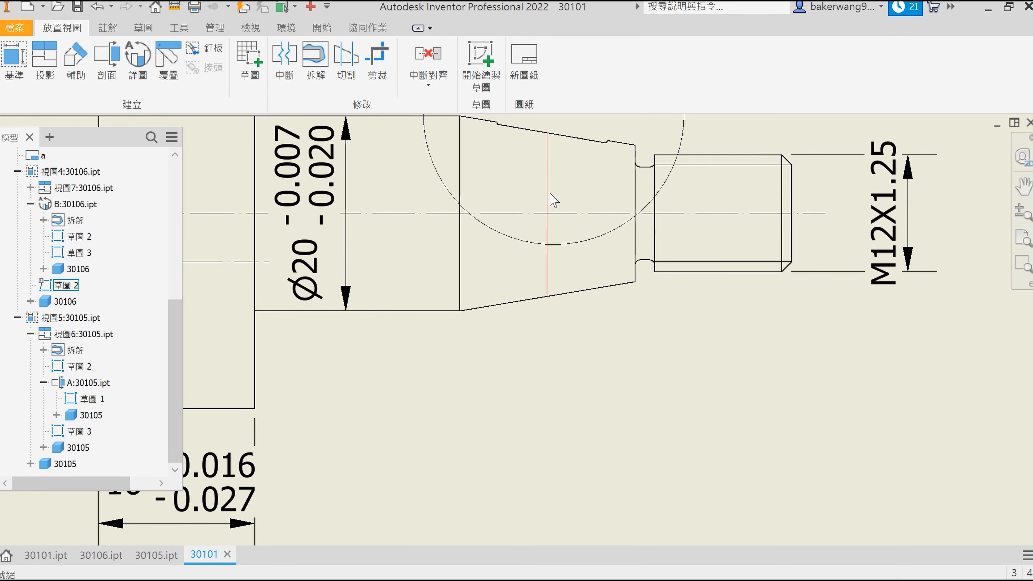
{"action": "key", "text": "d"}
{"action": "left_click", "coordinate": [547, 178]}
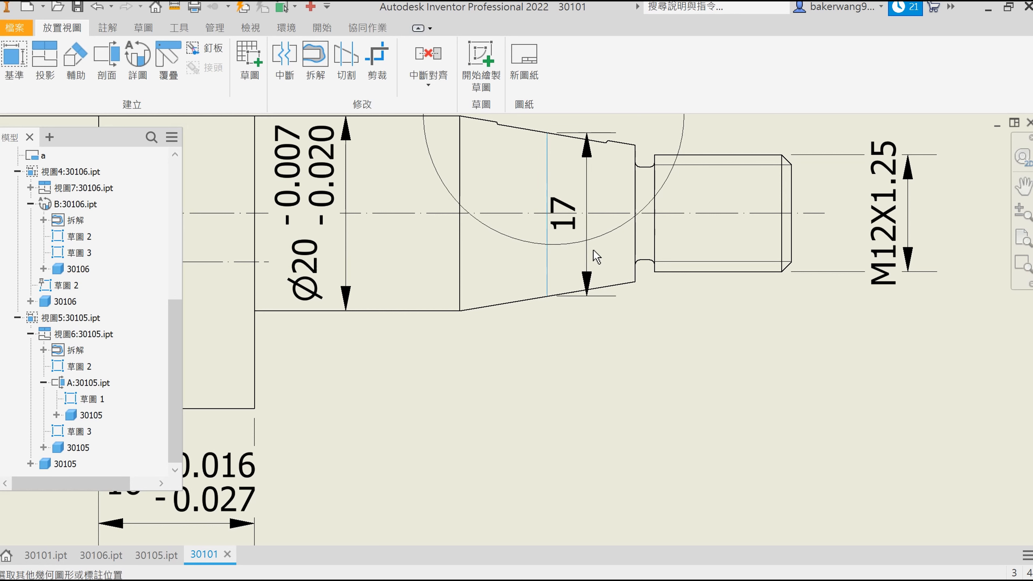
{"action": "right_click", "coordinate": [611, 374]}
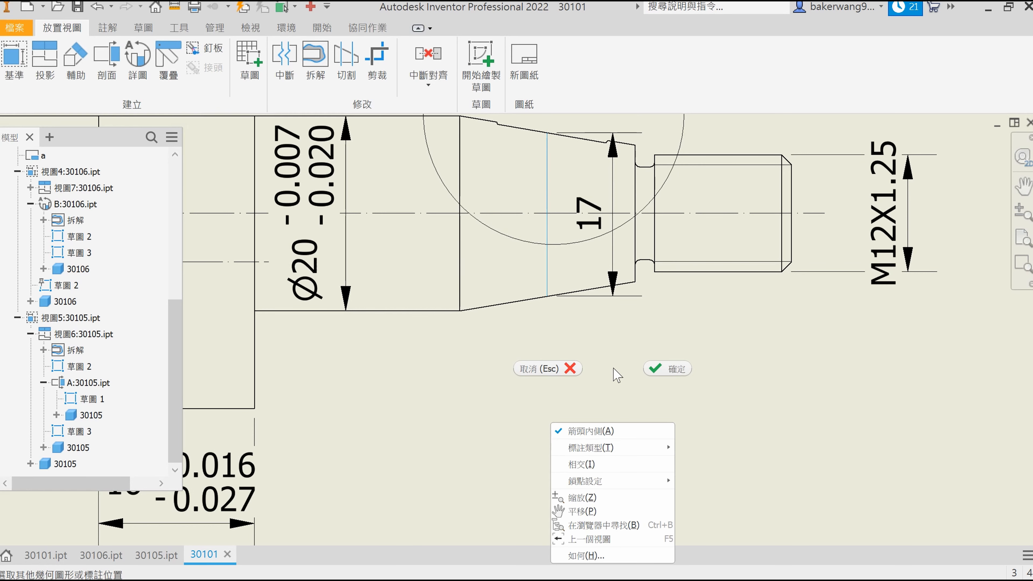
{"action": "mouse_move", "coordinate": [588, 447]}
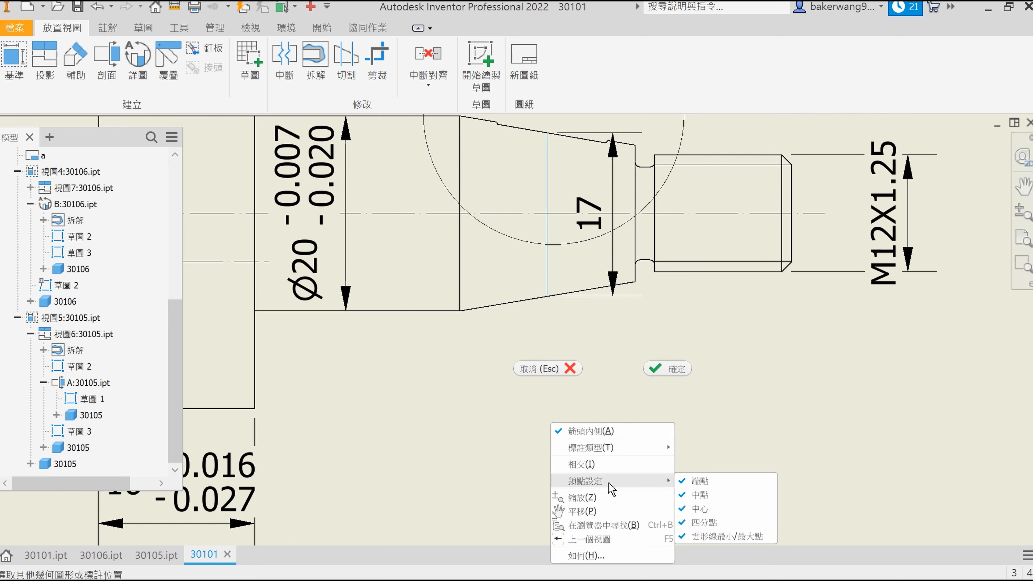
{"action": "key", "text": "Escape"}
{"action": "key", "text": "Escape"}
{"action": "key", "text": "d"}
{"action": "left_click", "coordinate": [547, 145]}
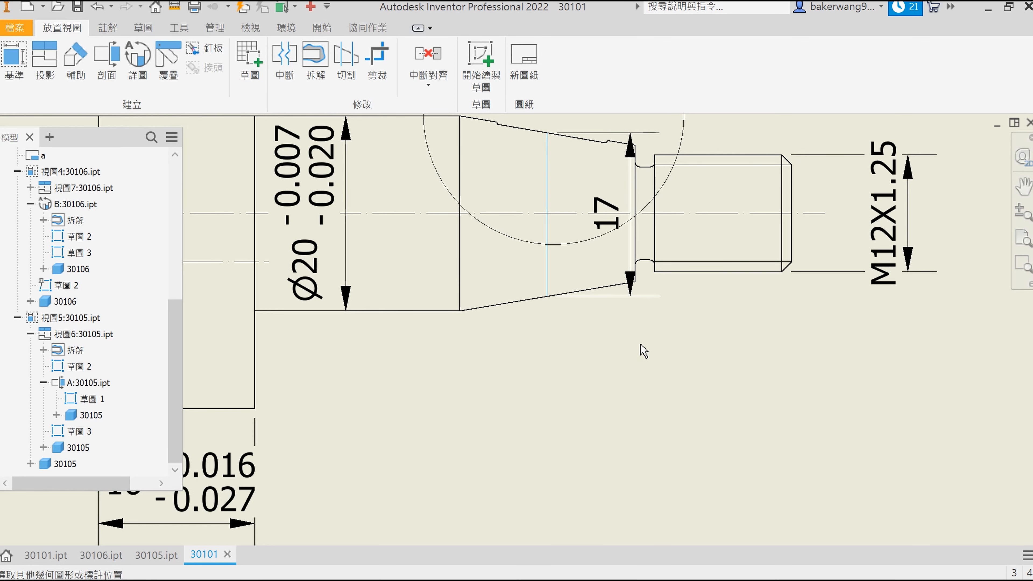
Step: Dimension the taper's diameter at the sketched line as a linear diameter (線性直徑) from the centerline, placed beyond the M12X1.25 callout
{"action": "middle_click_drag", "start_coordinate": [853, 341], "coordinate": [680, 368]}
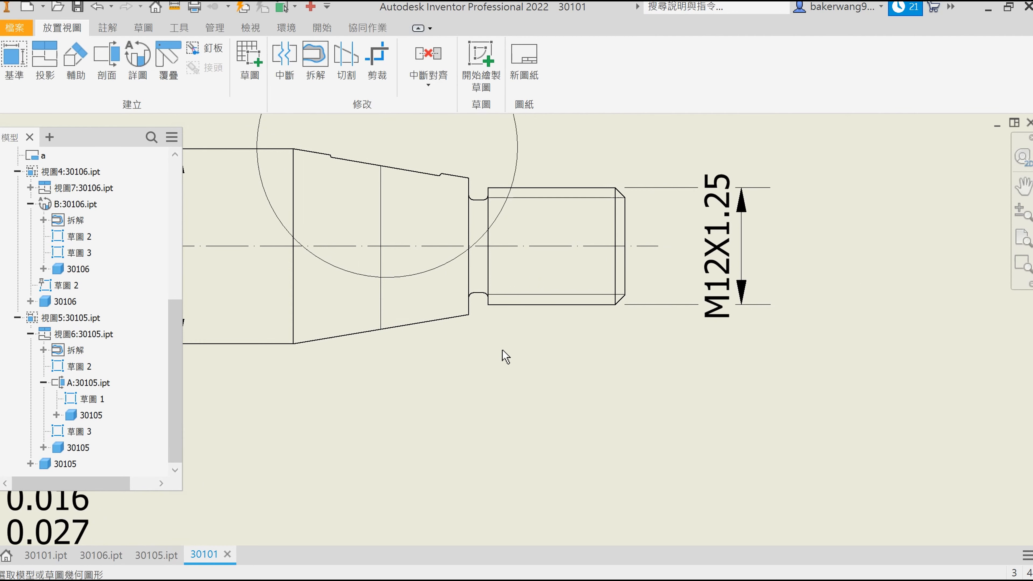
{"action": "left_click", "coordinate": [380, 325]}
{"action": "left_click", "coordinate": [424, 247]}
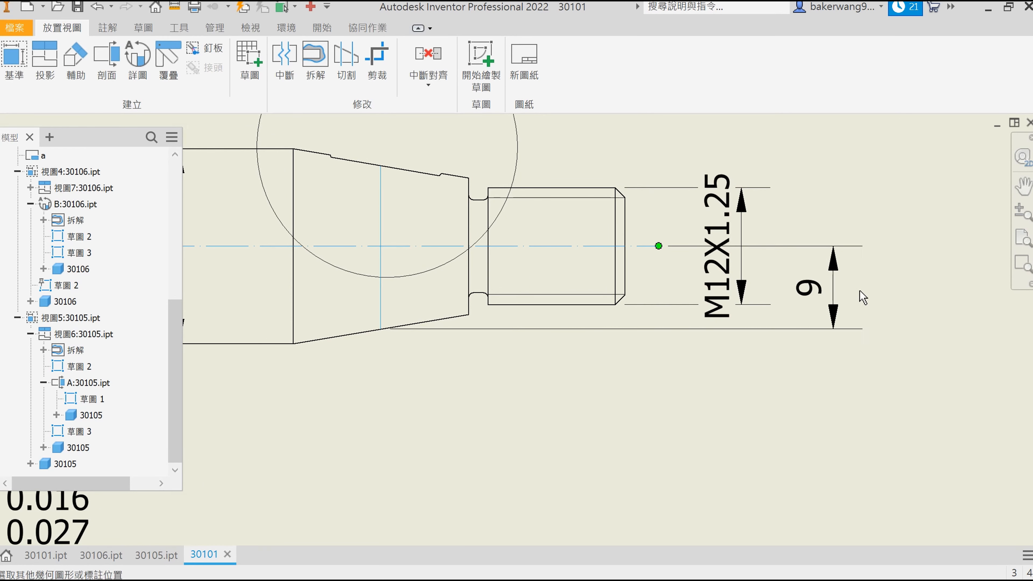
{"action": "right_click", "coordinate": [818, 345]}
{"action": "mouse_move", "coordinate": [863, 370]}
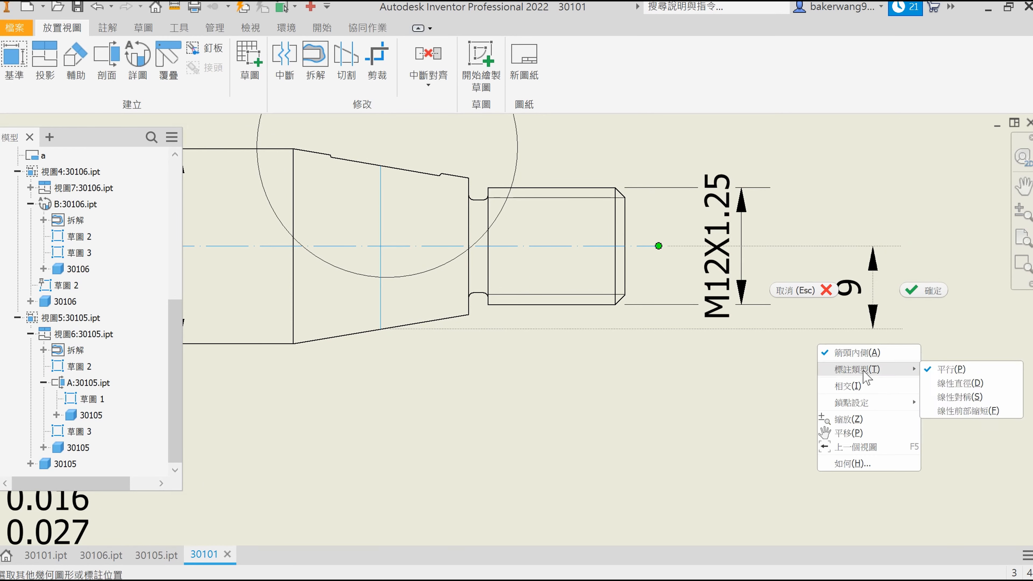
{"action": "left_click", "coordinate": [978, 385]}
{"action": "left_click", "coordinate": [856, 250]}
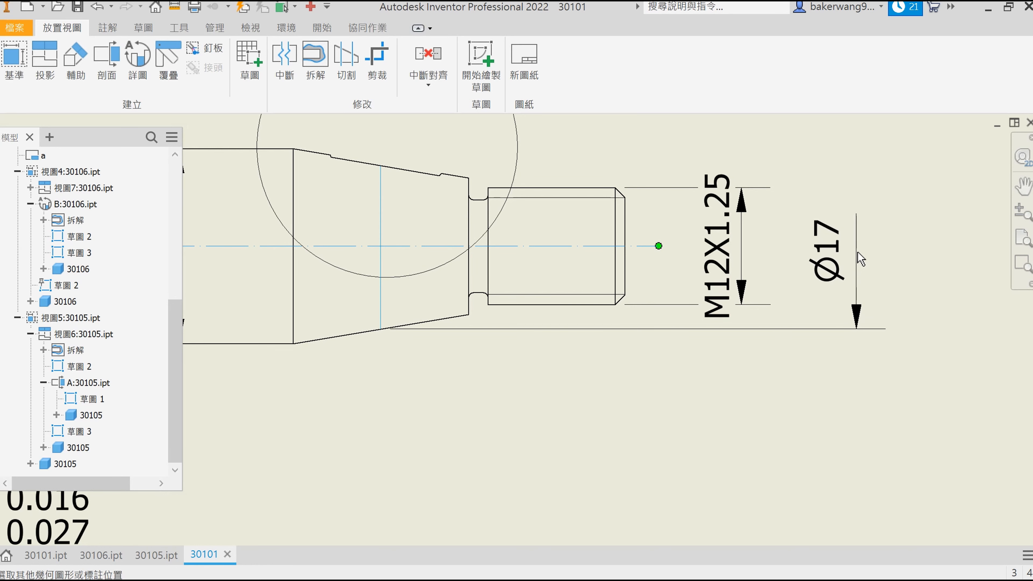
{"action": "key", "text": "Escape"}
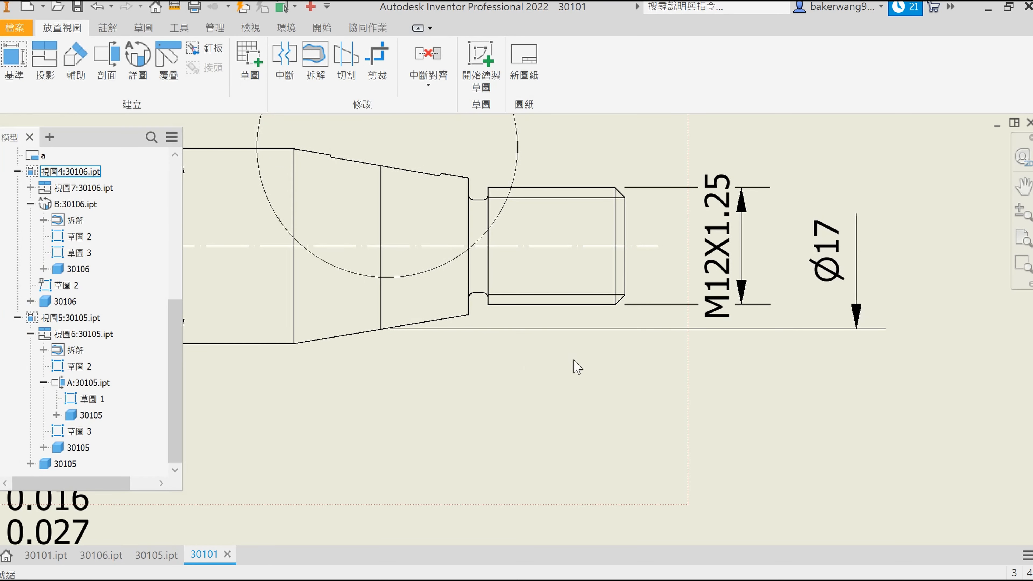
Step: Dimension the width of the undercut between the taper and the thread, placed below the shaft
{"action": "key", "text": "d"}
{"action": "left_click", "coordinate": [488, 285]}
{"action": "left_click", "coordinate": [468, 285]}
{"action": "left_click", "coordinate": [525, 387]}
{"action": "key", "text": "Return"}
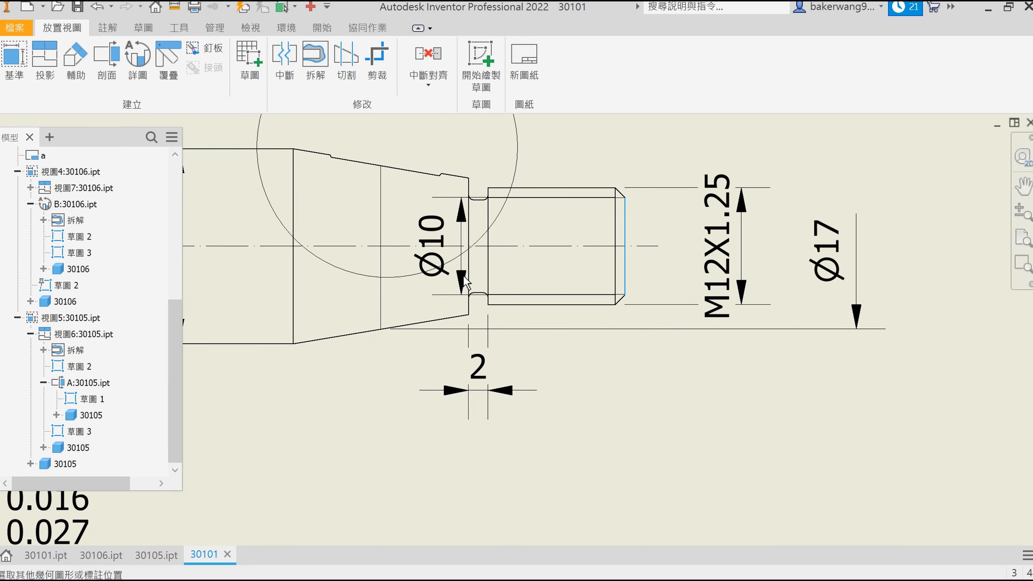
Step: Dimension the length from the taper's small end to the threaded end, in line with the undercut width dimension below the shaft
{"action": "left_click", "coordinate": [469, 284]}
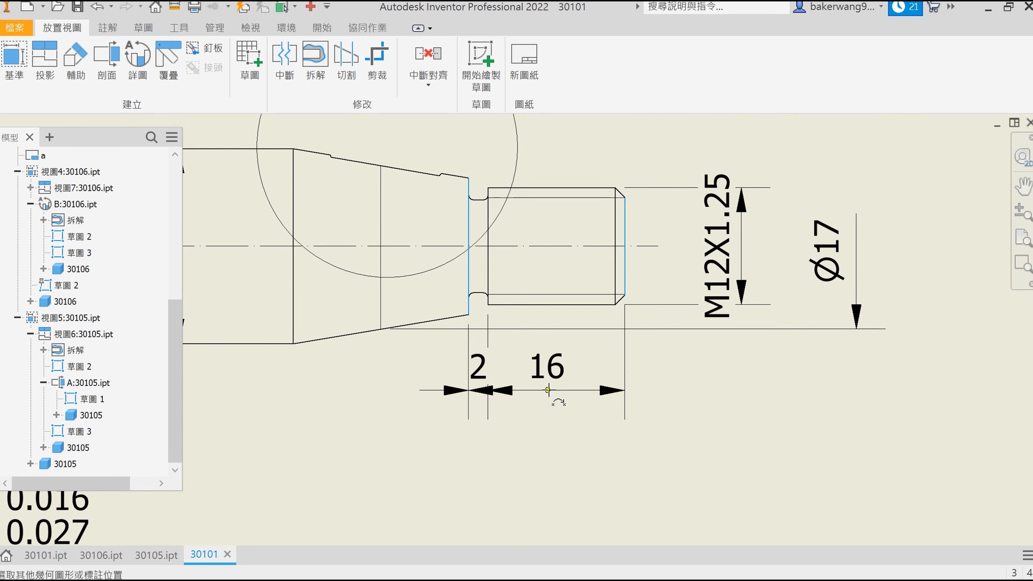
{"action": "left_click", "coordinate": [609, 374]}
{"action": "key", "text": "Escape"}
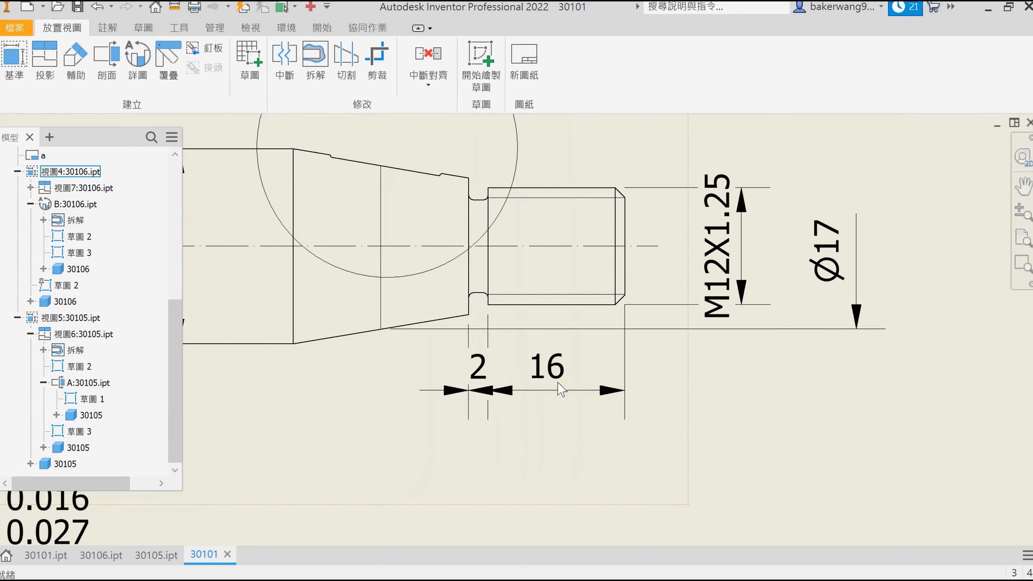
Step: Dimension the taper's length below the shaft and lower the adjacent 16 mm dimension in line with it
{"action": "scroll", "coordinate": [511, 423], "scroll_direction": "up", "scroll_amount": 2}
{"action": "middle_click_drag", "start_coordinate": [511, 423], "coordinate": [654, 412]}
{"action": "scroll", "coordinate": [568, 325], "scroll_direction": "down", "scroll_amount": 3}
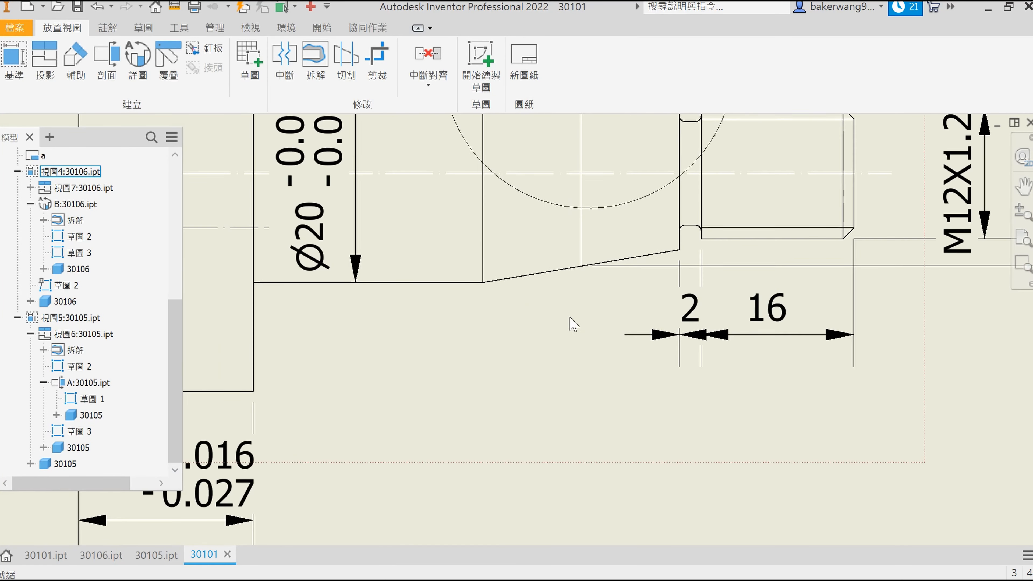
{"action": "scroll", "coordinate": [574, 324], "scroll_direction": "up", "scroll_amount": 3}
{"action": "key", "text": "d"}
{"action": "left_click", "coordinate": [634, 244]}
{"action": "left_click", "coordinate": [519, 278]}
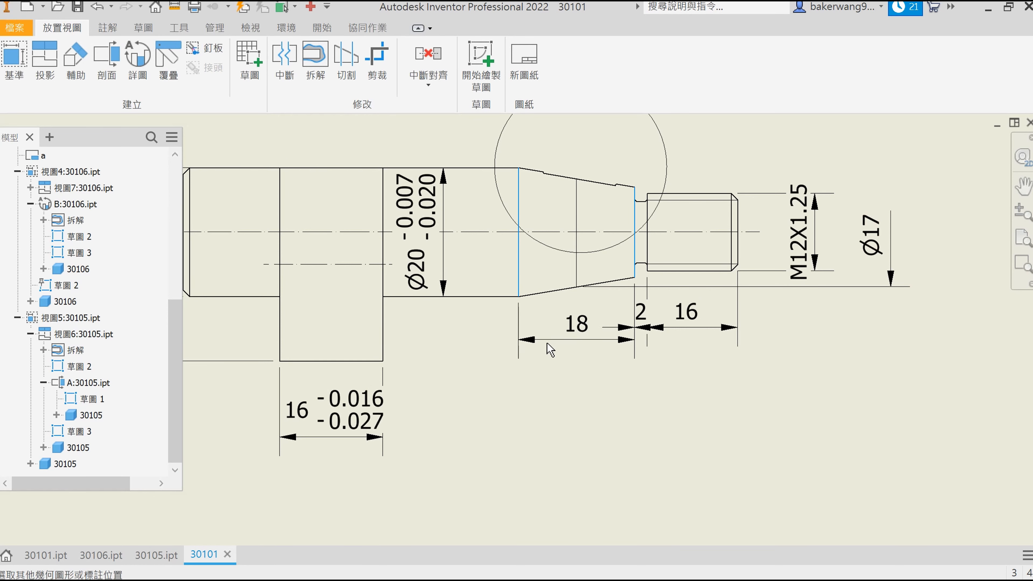
{"action": "left_click", "coordinate": [563, 357]}
{"action": "key", "text": "Return"}
{"action": "left_click_drag", "start_coordinate": [687, 328], "coordinate": [697, 355]}
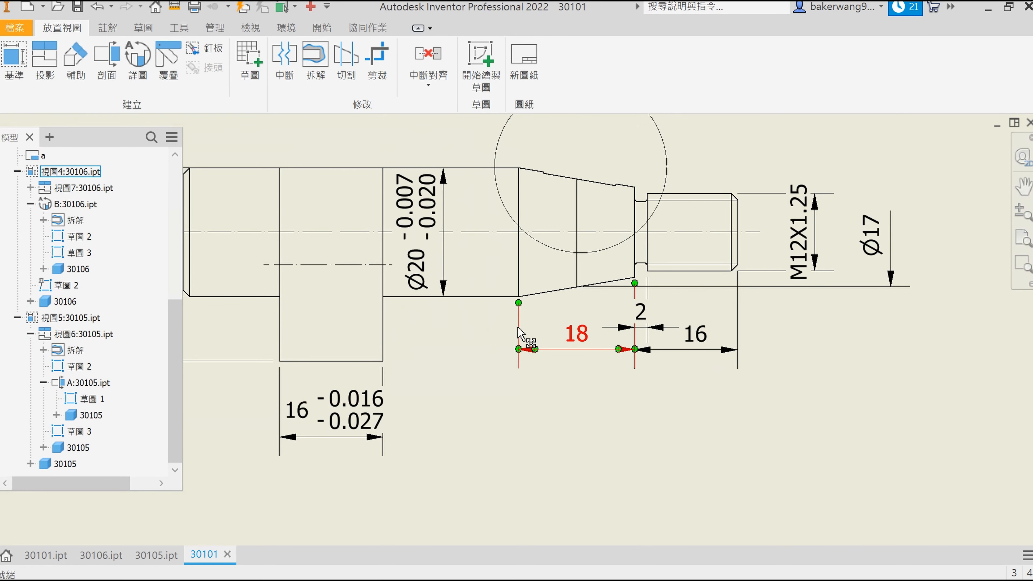
{"action": "scroll", "coordinate": [665, 391], "scroll_direction": "down", "scroll_amount": 4}
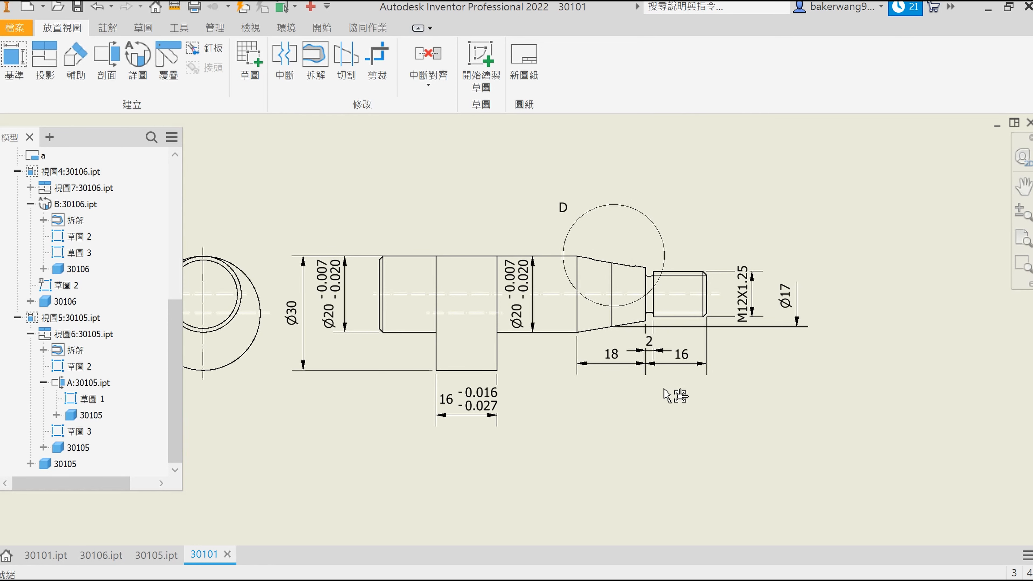
Step: Dimension the length from the eccentric collar's taper-side face to the threaded end, in line with the collar's toleranced width dimension
{"action": "scroll", "coordinate": [709, 287], "scroll_direction": "up", "scroll_amount": 5}
{"action": "left_click", "coordinate": [700, 293]}
{"action": "scroll", "coordinate": [491, 339], "scroll_direction": "down", "scroll_amount": 4}
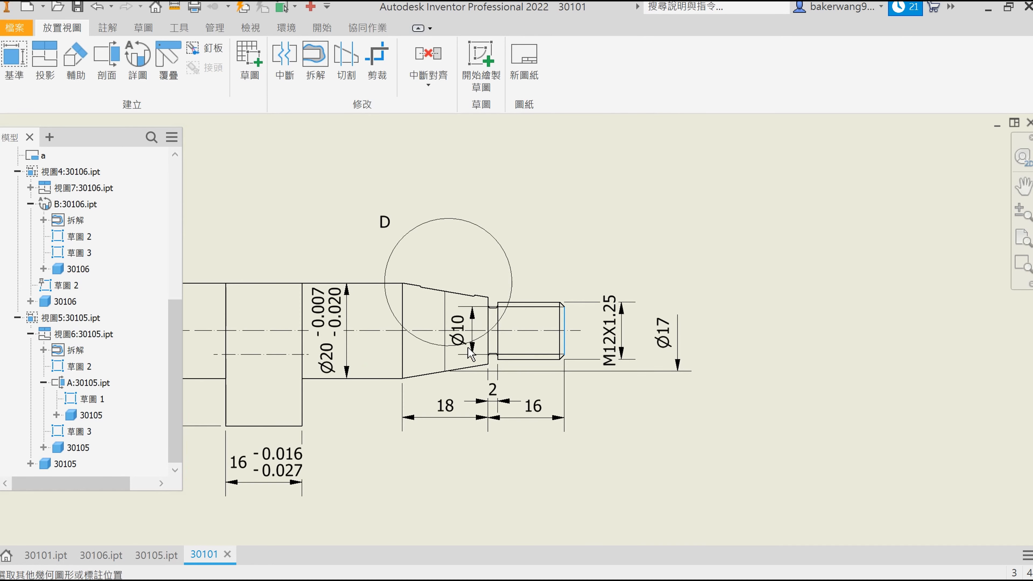
{"action": "left_click", "coordinate": [303, 349]}
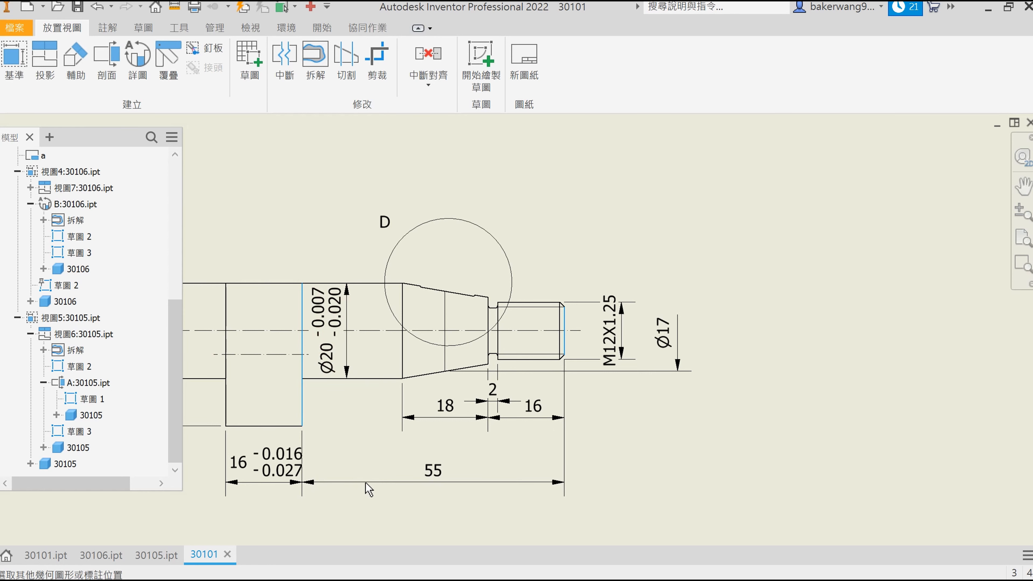
{"action": "key", "text": "Escape"}
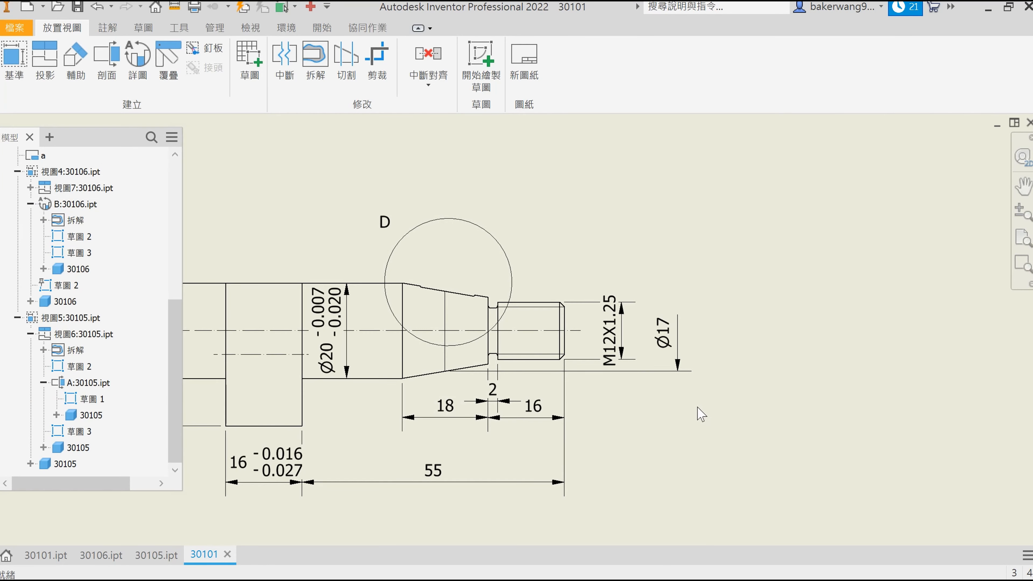
Step: Dimension the shaft's overall length below the other dimensions, using the reference (參考) tolerance method
{"action": "scroll", "coordinate": [701, 414], "scroll_direction": "down", "scroll_amount": 3}
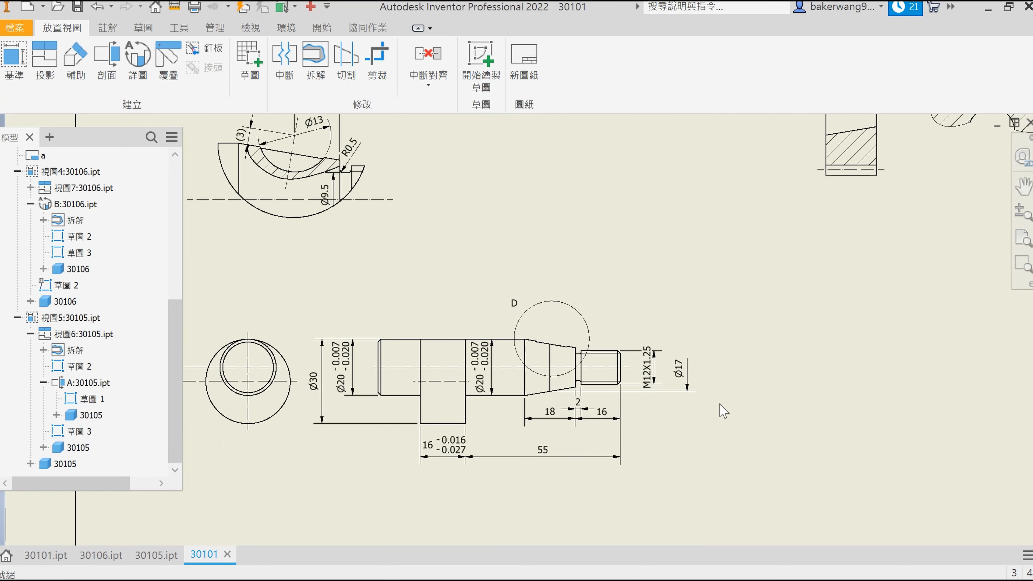
{"action": "scroll", "coordinate": [625, 366], "scroll_direction": "up", "scroll_amount": 3}
{"action": "left_click", "coordinate": [618, 359]}
{"action": "scroll", "coordinate": [249, 316], "scroll_direction": "up", "scroll_amount": 5}
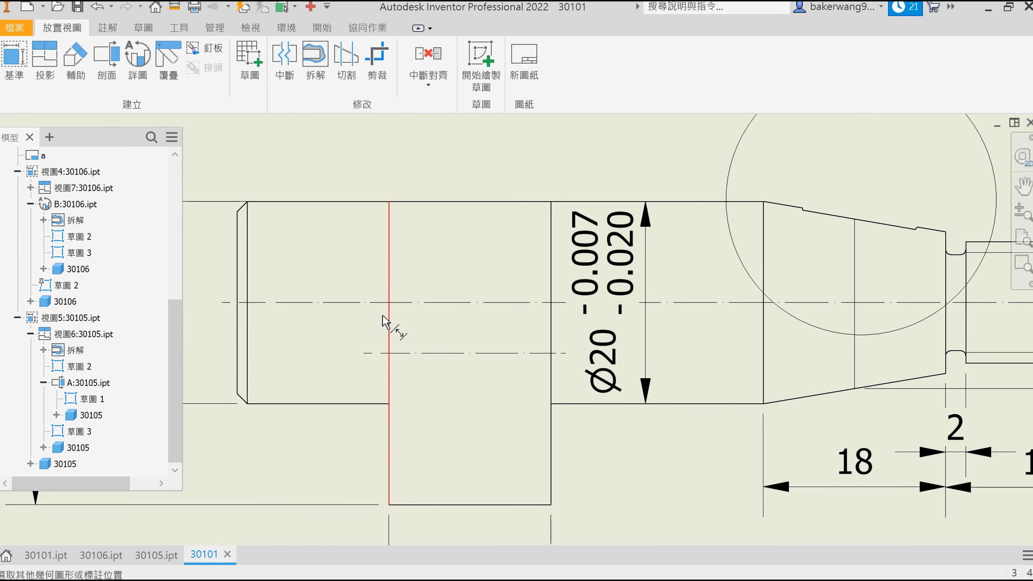
{"action": "left_click", "coordinate": [241, 316]}
{"action": "scroll", "coordinate": [485, 364], "scroll_direction": "down", "scroll_amount": 5}
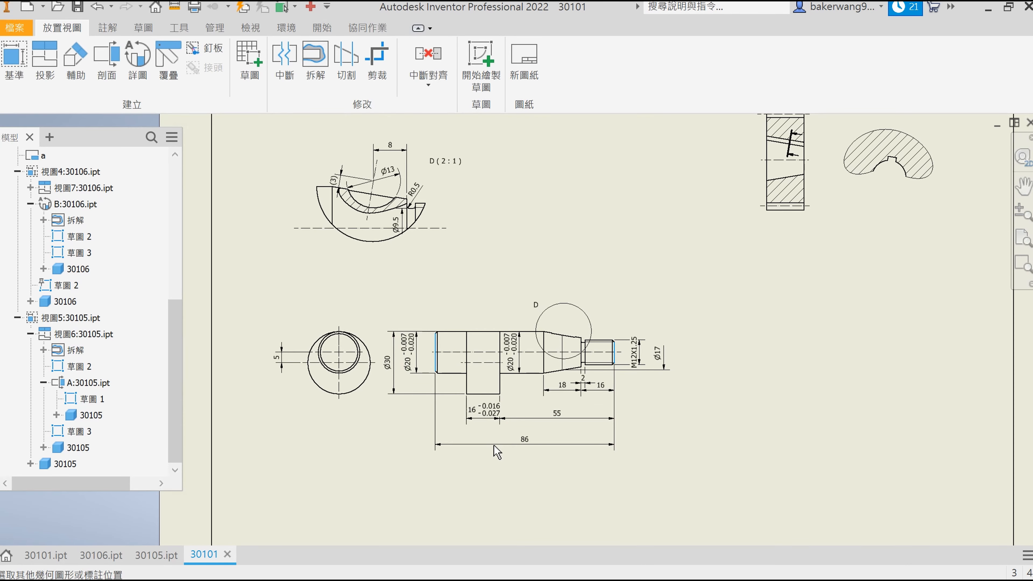
{"action": "left_click", "coordinate": [522, 440]}
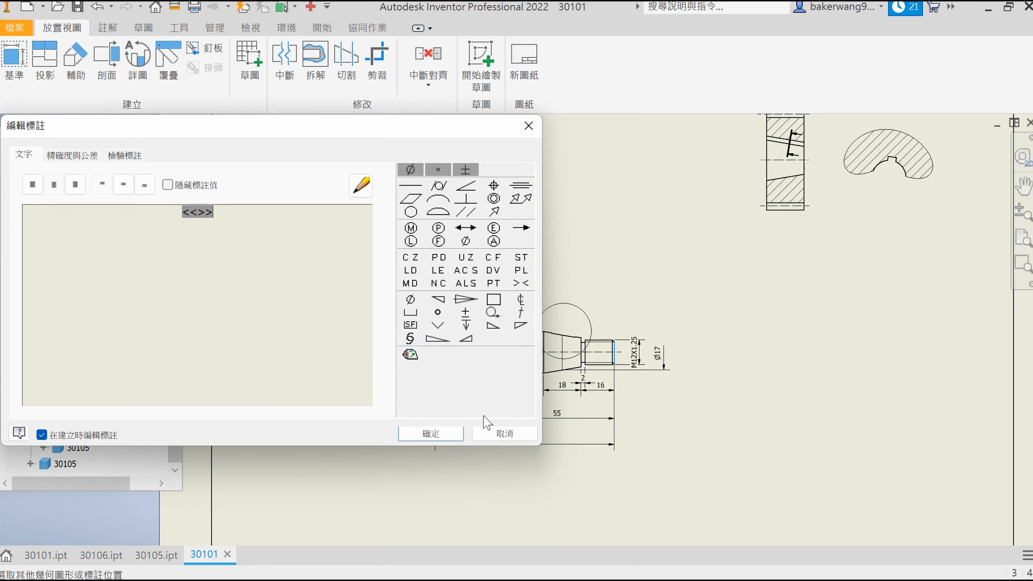
{"action": "left_click", "coordinate": [73, 159]}
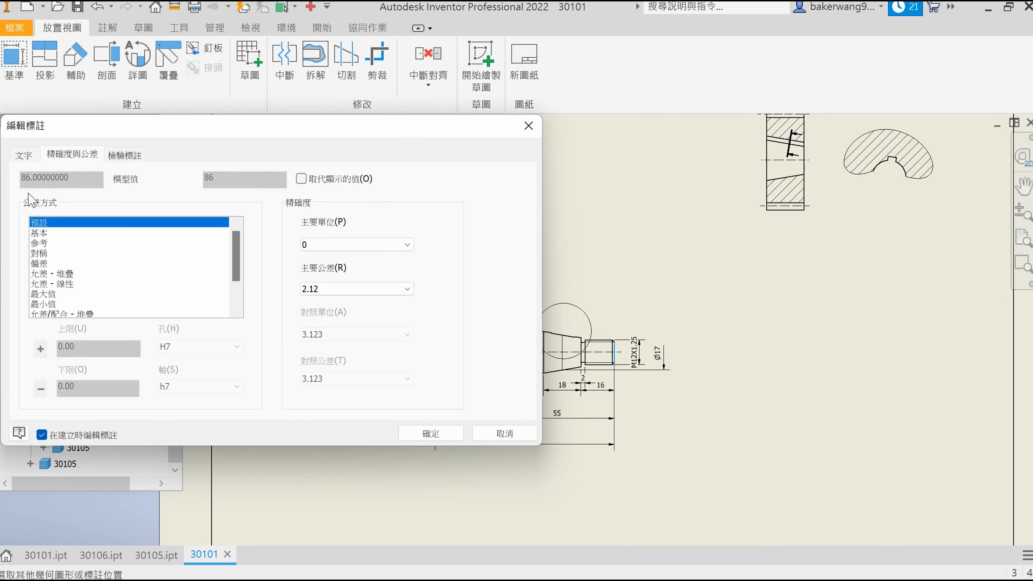
{"action": "left_click", "coordinate": [45, 243]}
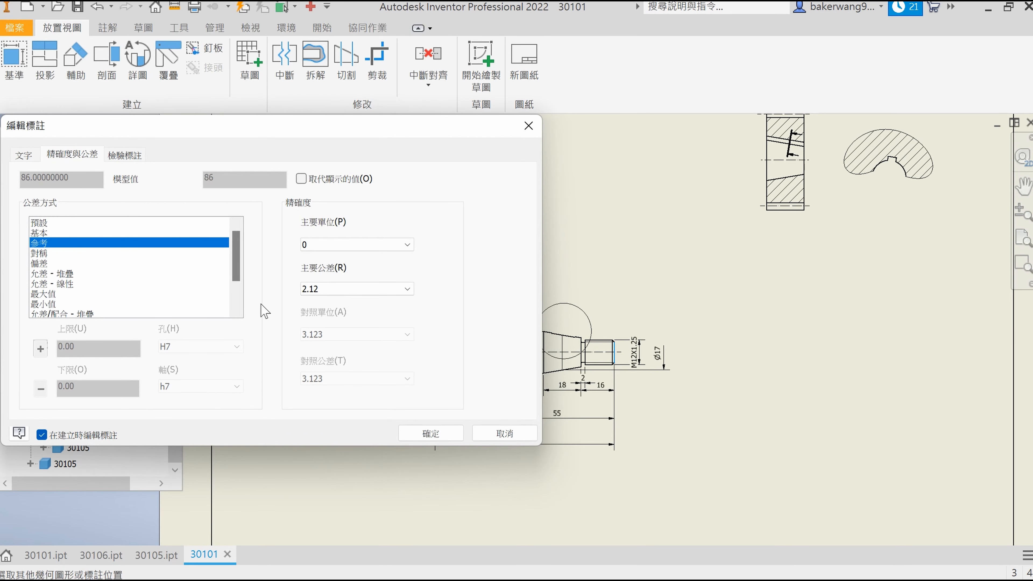
{"action": "left_click", "coordinate": [431, 434]}
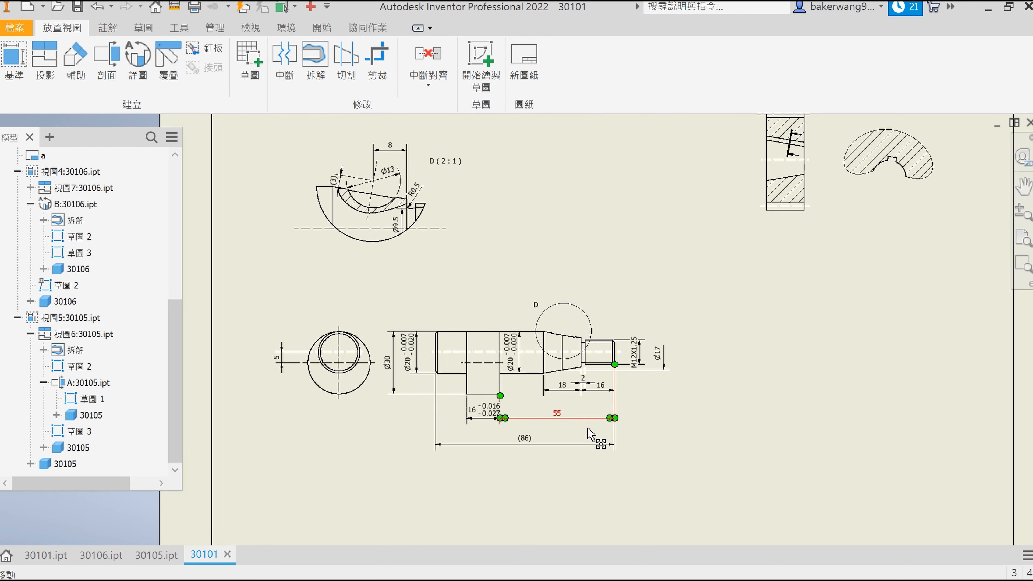
Step: Create a 1:1 section view C cut perpendicular to the taper's upper edge through the keyway, placed beyond the Ø17 dimension
{"action": "scroll", "coordinate": [691, 378], "scroll_direction": "down", "scroll_amount": 3}
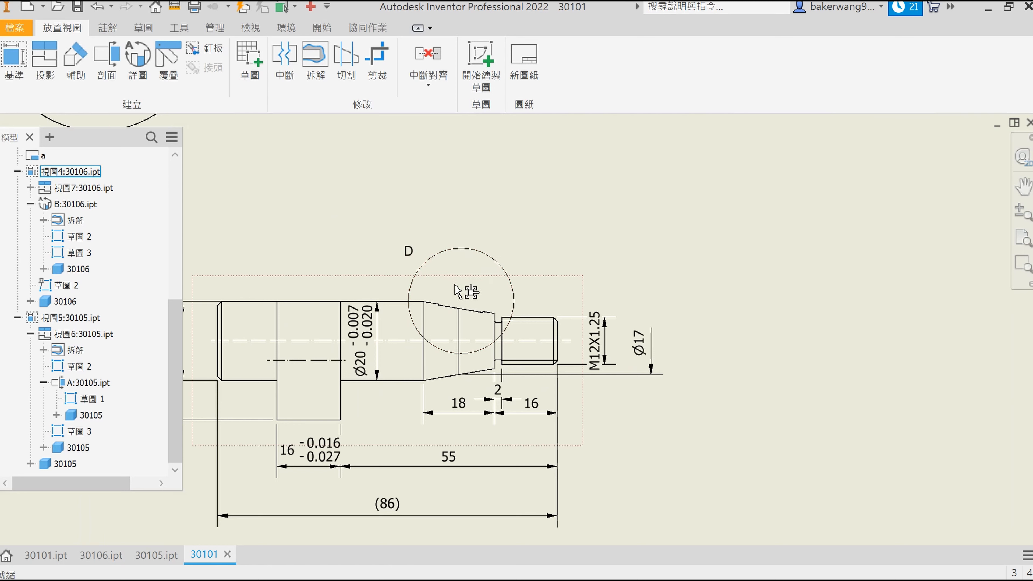
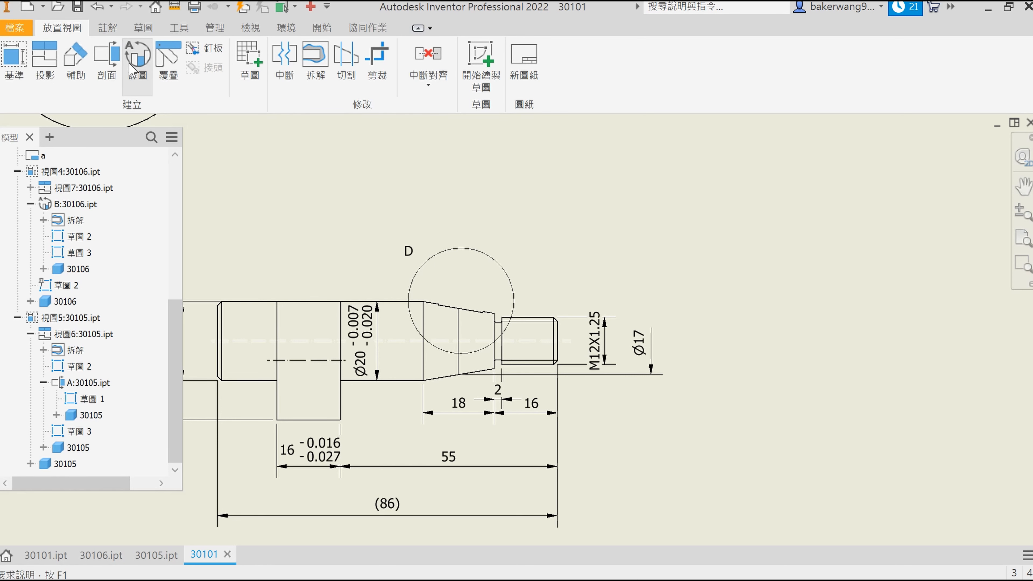
{"action": "left_click", "coordinate": [106, 61]}
{"action": "scroll", "coordinate": [463, 317], "scroll_direction": "up", "scroll_amount": 5}
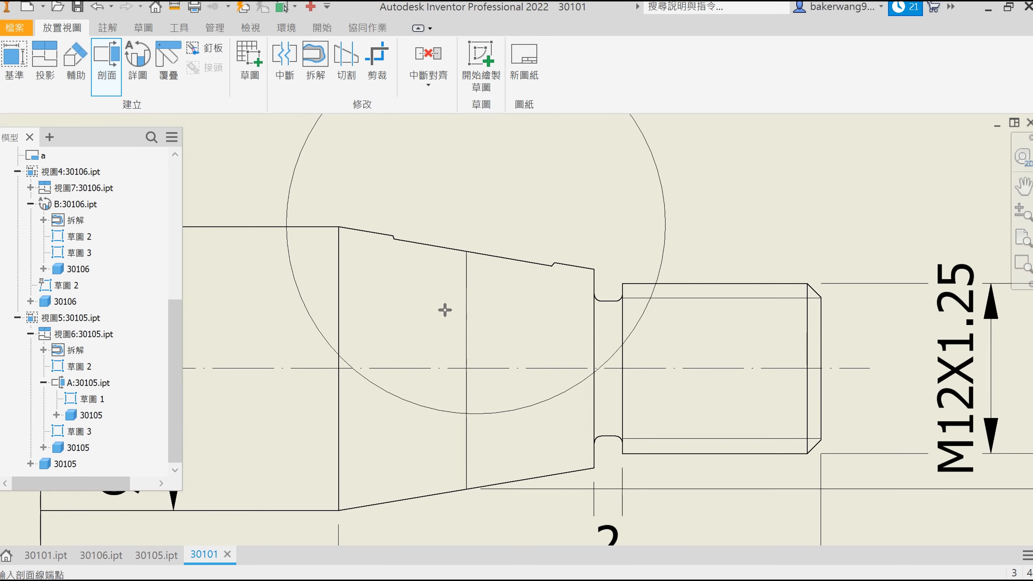
{"action": "left_click", "coordinate": [472, 151]}
{"action": "right_click", "coordinate": [595, 228]}
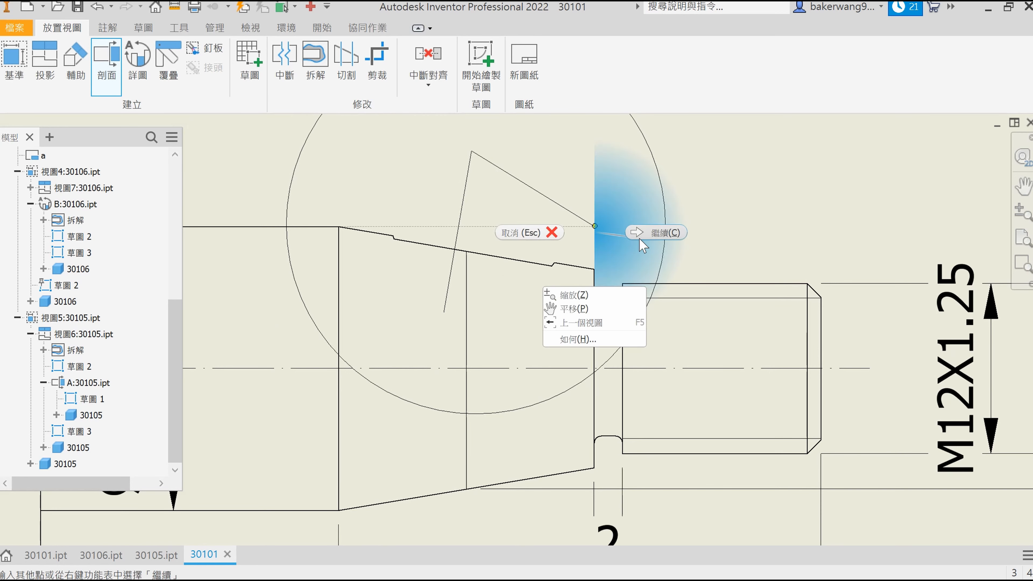
{"action": "left_click", "coordinate": [643, 226]}
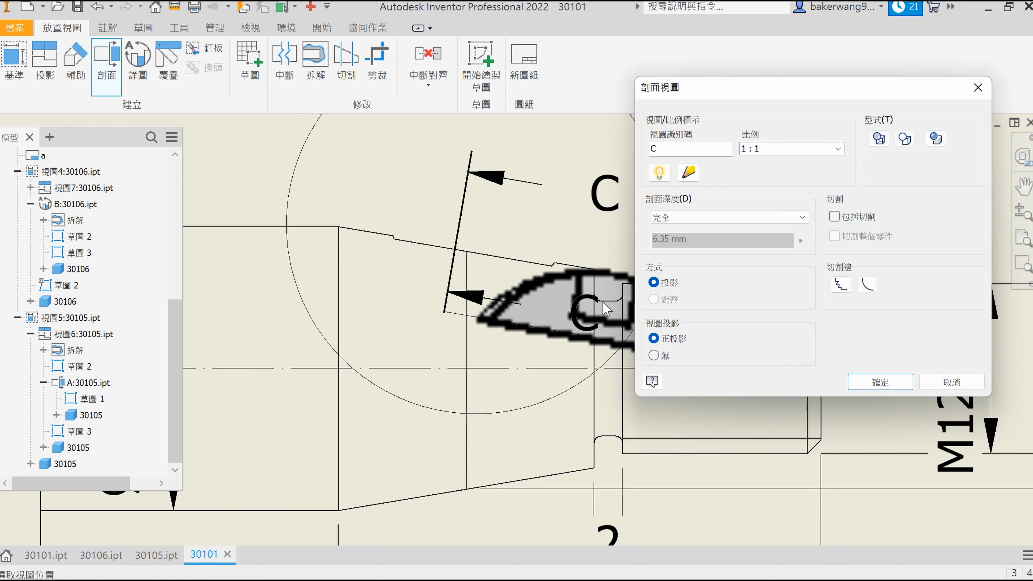
{"action": "scroll", "coordinate": [513, 332], "scroll_direction": "down", "scroll_amount": 4}
{"action": "middle_click_drag", "start_coordinate": [513, 332], "coordinate": [367, 330]}
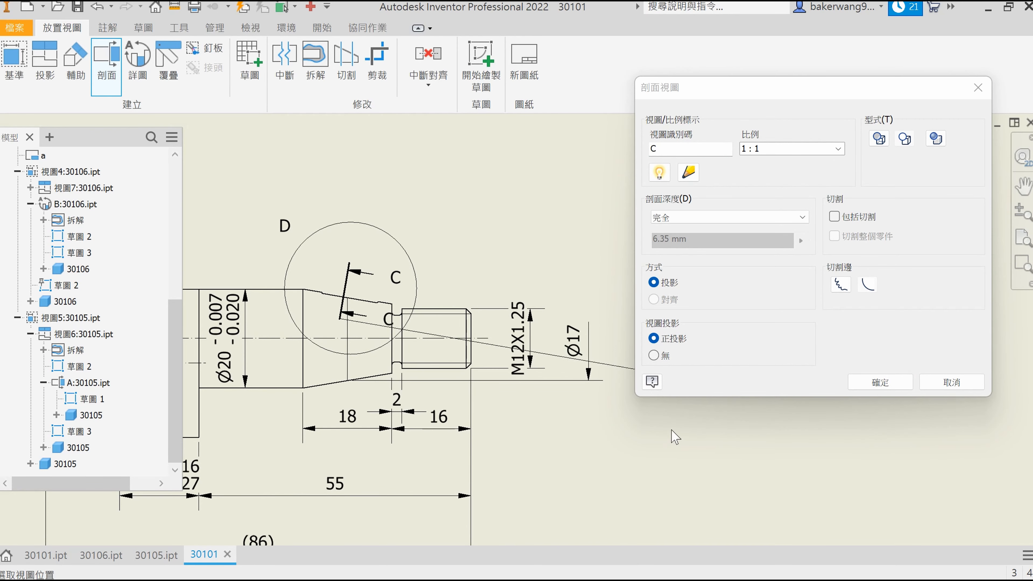
{"action": "left_click", "coordinate": [679, 368]}
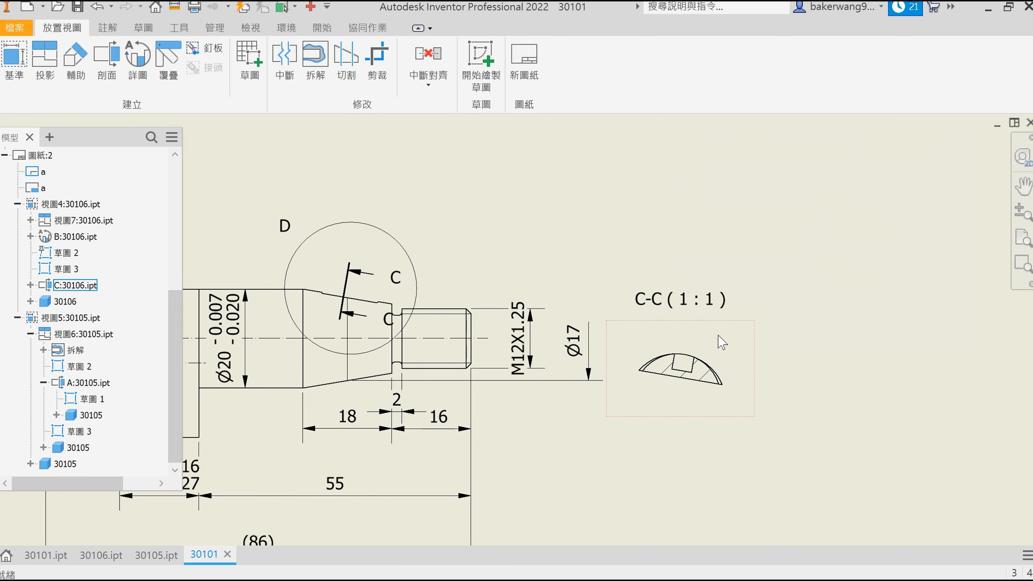
Step: Move the C-C view label and the section line's C letters off the sheet
{"action": "scroll", "coordinate": [693, 348], "scroll_direction": "up", "scroll_amount": 3}
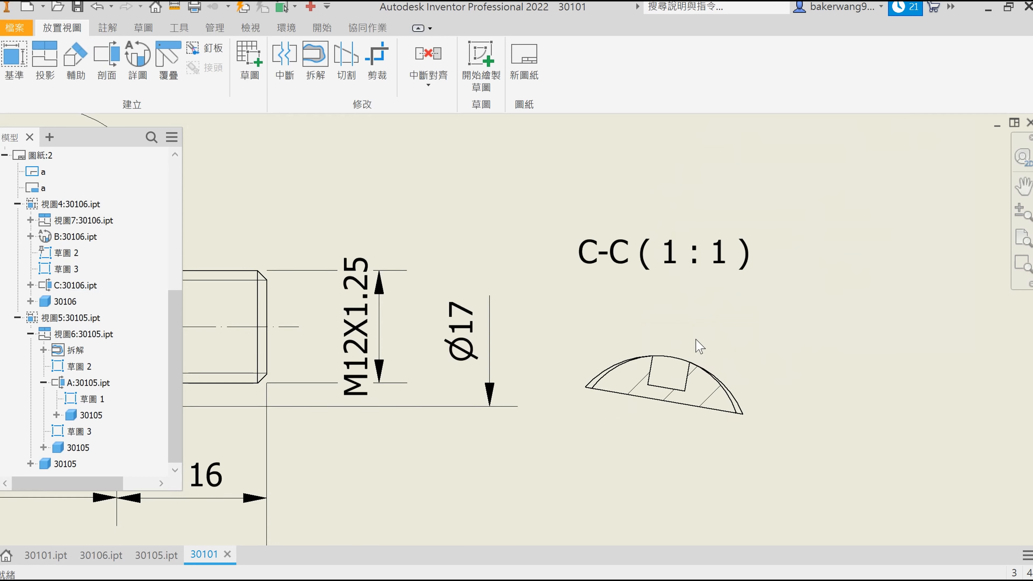
{"action": "right_click", "coordinate": [716, 264]}
{"action": "key", "text": "Escape"}
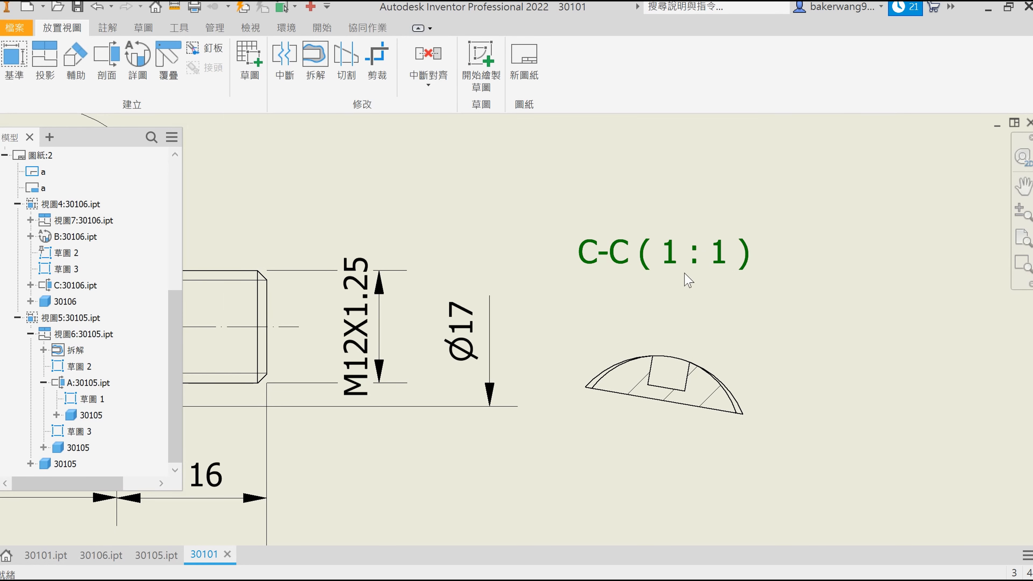
{"action": "scroll", "coordinate": [704, 280], "scroll_direction": "down", "scroll_amount": 7}
{"action": "left_click", "coordinate": [699, 265]}
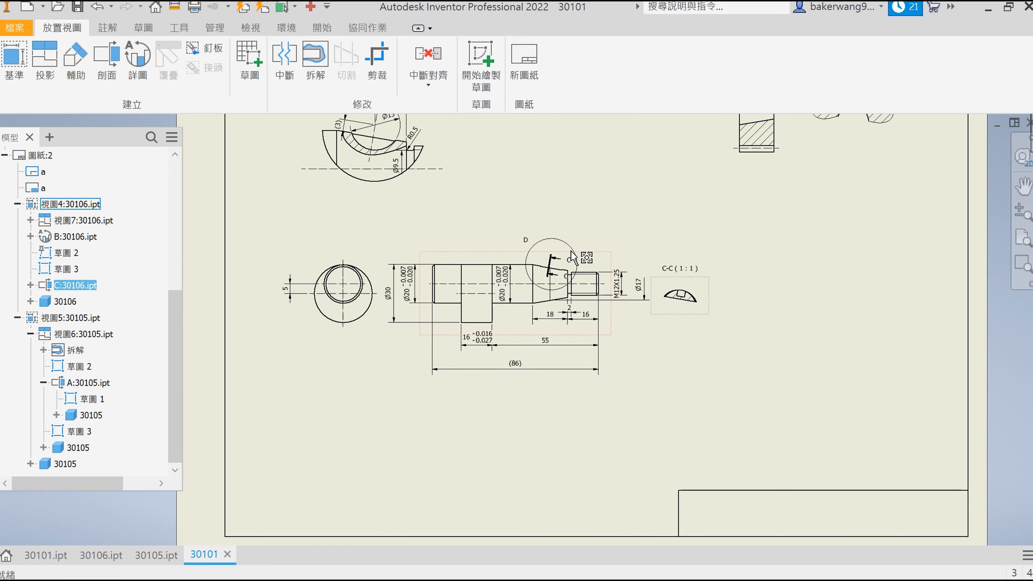
{"action": "left_click_drag", "start_coordinate": [663, 271], "coordinate": [72, 514]}
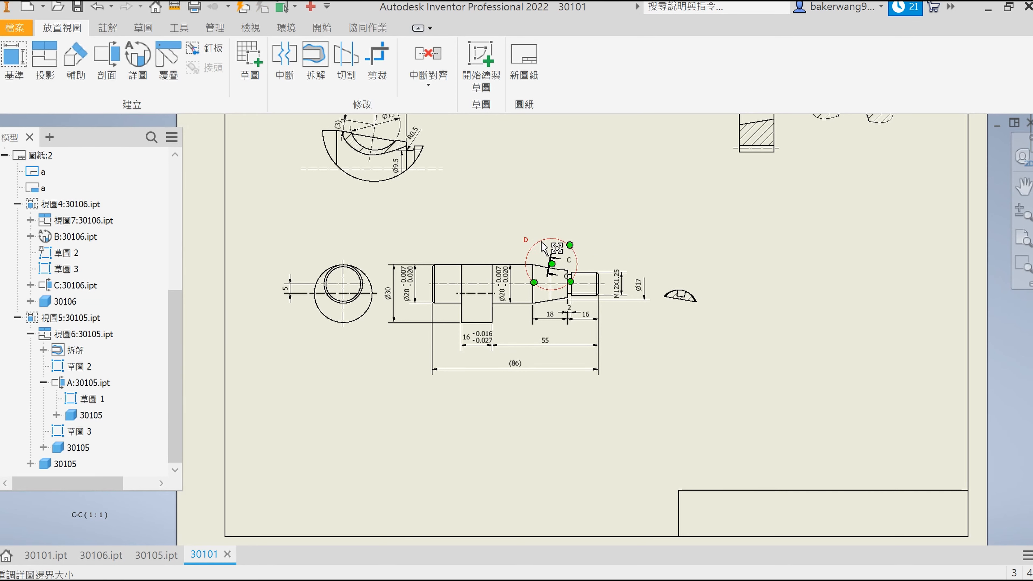
{"action": "left_click_drag", "start_coordinate": [571, 266], "coordinate": [182, 472]}
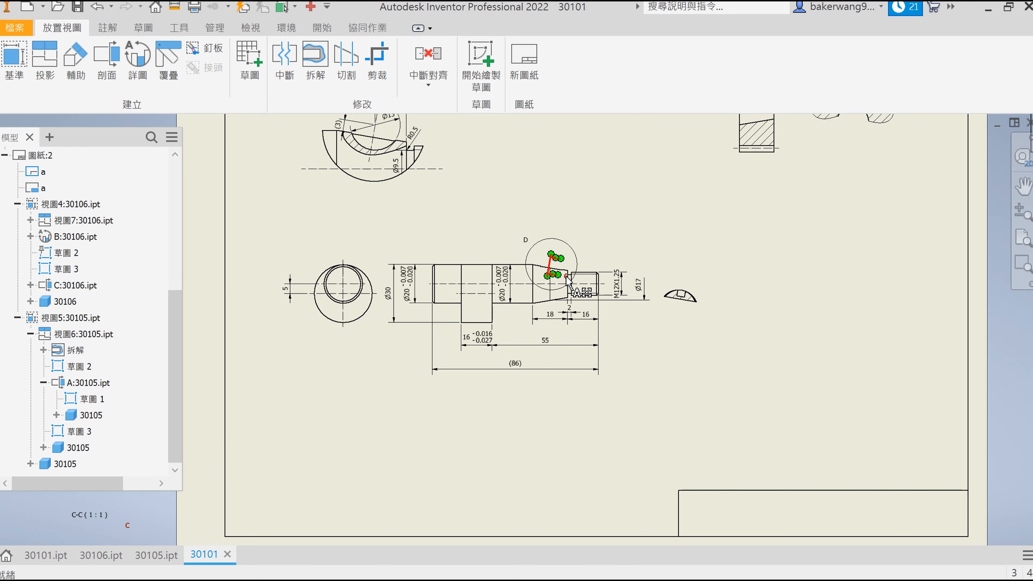
Step: Extend the lower end of section line C past the shaft's centerline
{"action": "scroll", "coordinate": [677, 309], "scroll_direction": "up", "scroll_amount": 6}
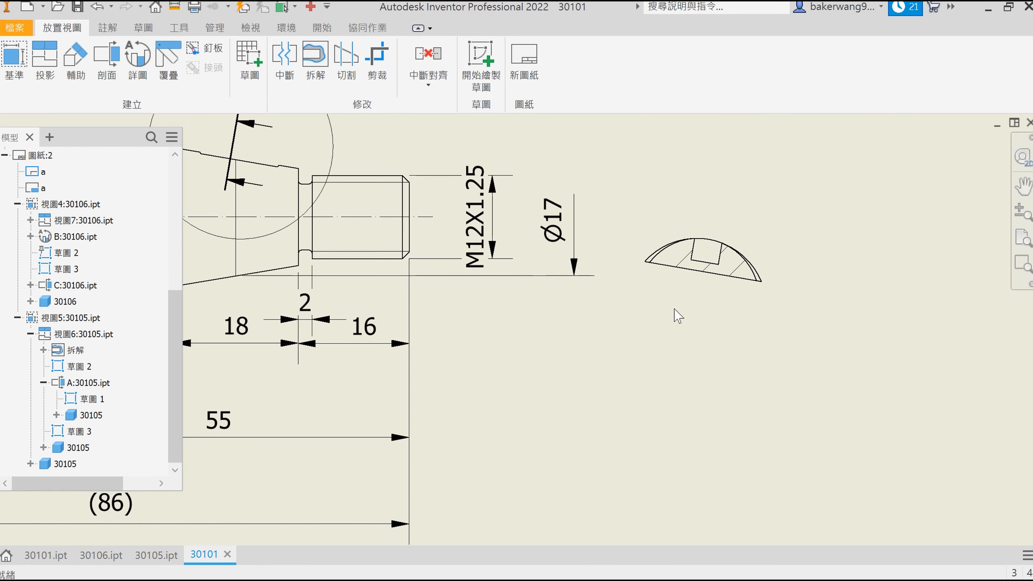
{"action": "scroll", "coordinate": [632, 341], "scroll_direction": "up", "scroll_amount": 2}
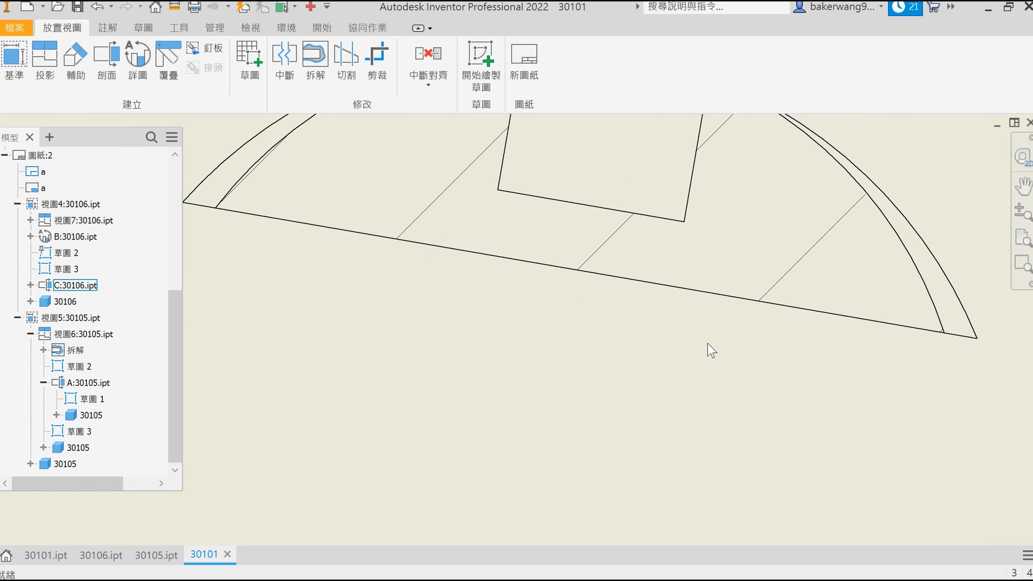
{"action": "scroll", "coordinate": [714, 367], "scroll_direction": "down", "scroll_amount": 7}
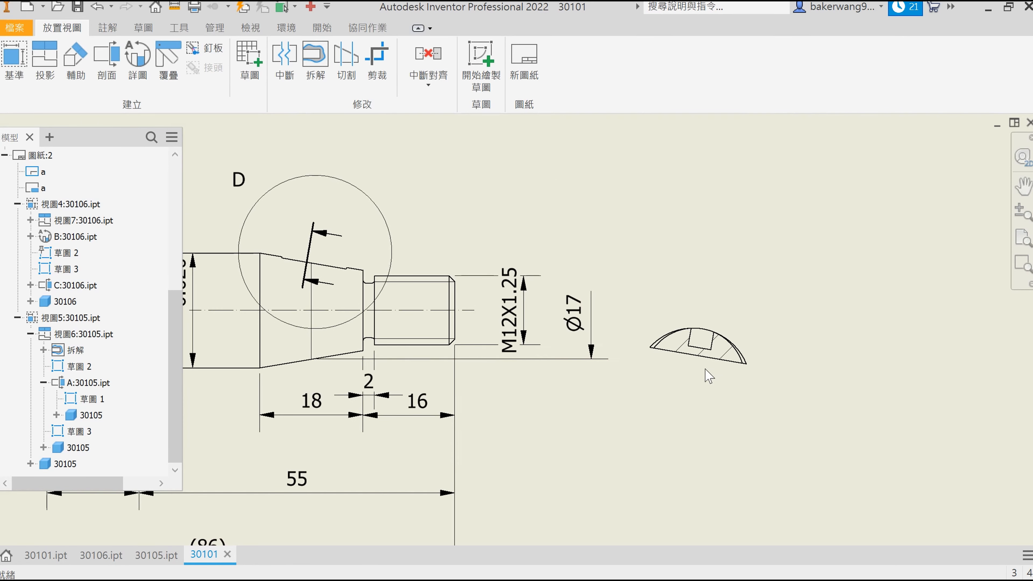
{"action": "left_click_drag", "start_coordinate": [305, 290], "coordinate": [294, 324]}
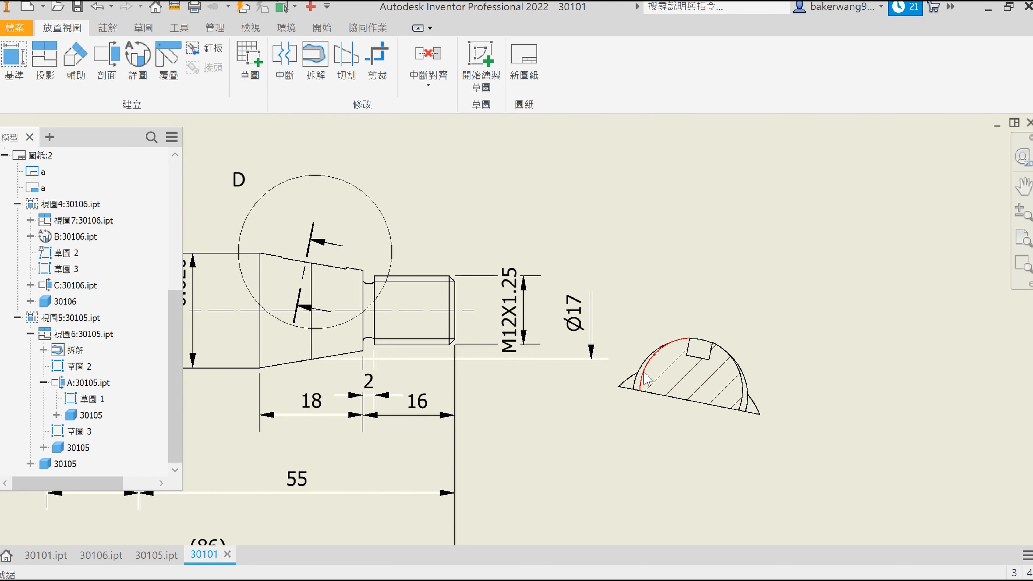
Step: Hide the section view's surplus outer edges, inner arcs and straight base edge, keeping the taper's arc, the keyway and the hatching
{"action": "scroll", "coordinate": [641, 371], "scroll_direction": "up", "scroll_amount": 2}
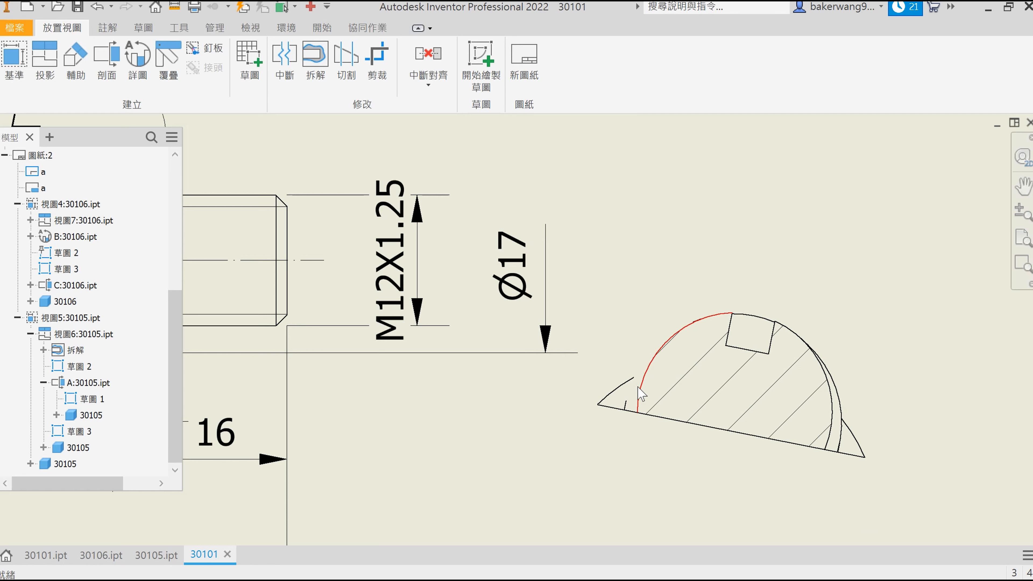
{"action": "right_click", "coordinate": [617, 387]}
{"action": "key", "text": "v"}
{"action": "right_click", "coordinate": [615, 403]}
{"action": "key", "text": "v"}
{"action": "right_click", "coordinate": [614, 408]}
{"action": "key", "text": "v"}
{"action": "right_click", "coordinate": [763, 437]}
{"action": "key", "text": "v"}
{"action": "right_click", "coordinate": [857, 447]}
{"action": "key", "text": "v"}
{"action": "right_click", "coordinate": [842, 429]}
{"action": "key", "text": "v"}
{"action": "right_click", "coordinate": [837, 450]}
{"action": "key", "text": "v"}
{"action": "right_click", "coordinate": [841, 446]}
{"action": "key", "text": "v"}
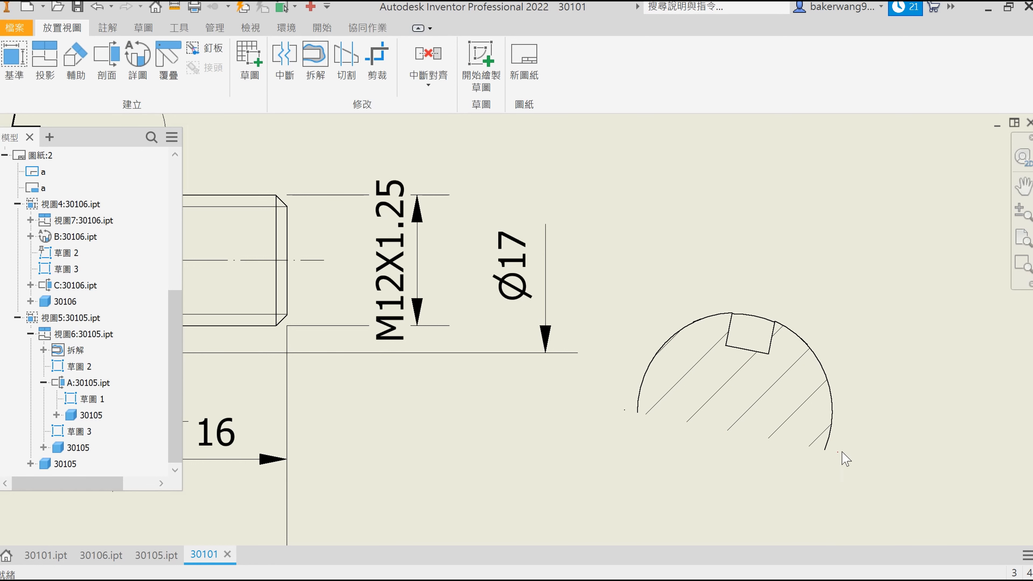
Step: Sketch a wavy spline break line joining the two open arc ends of section view C, and finish the sketch
{"action": "key", "text": "s"}
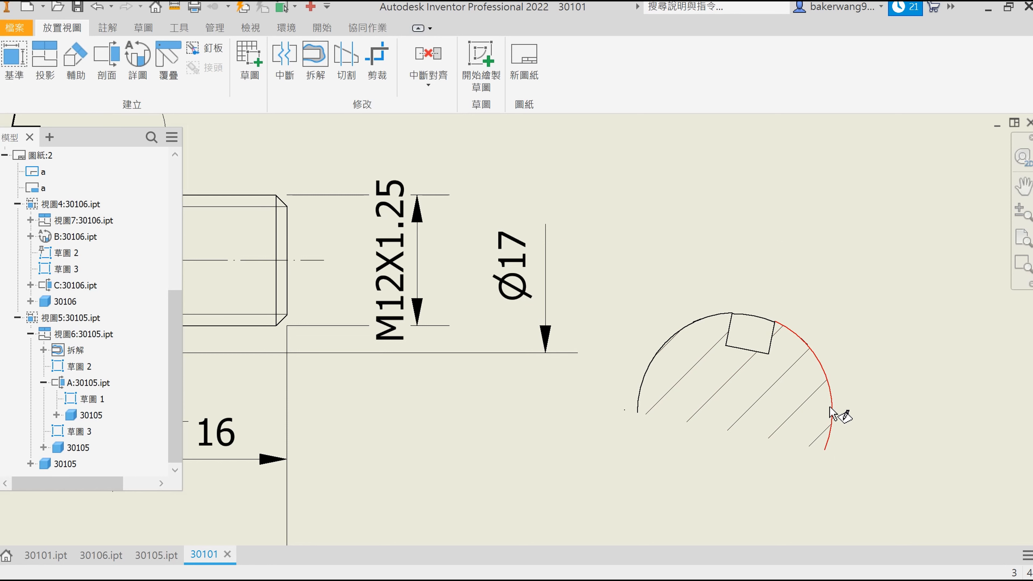
{"action": "left_click", "coordinate": [881, 357]}
{"action": "scroll", "coordinate": [683, 313], "scroll_direction": "down", "scroll_amount": 4}
{"action": "scroll", "coordinate": [693, 320], "scroll_direction": "up", "scroll_amount": 5}
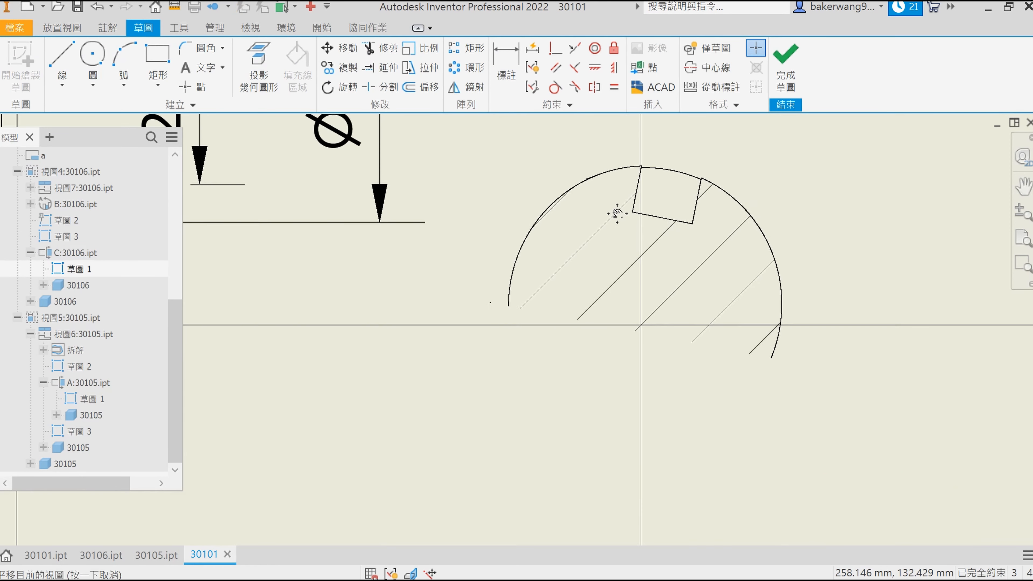
{"action": "left_click", "coordinate": [62, 85]}
{"action": "left_click", "coordinate": [94, 179]}
{"action": "left_click", "coordinate": [508, 305]}
{"action": "left_click", "coordinate": [610, 325]}
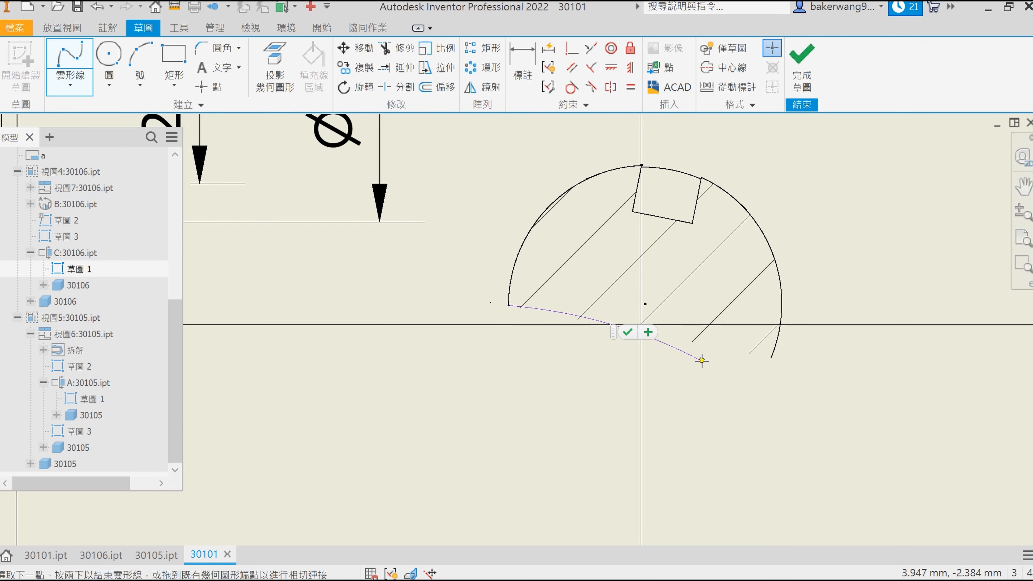
{"action": "left_click", "coordinate": [715, 357]}
{"action": "left_click", "coordinate": [771, 358]}
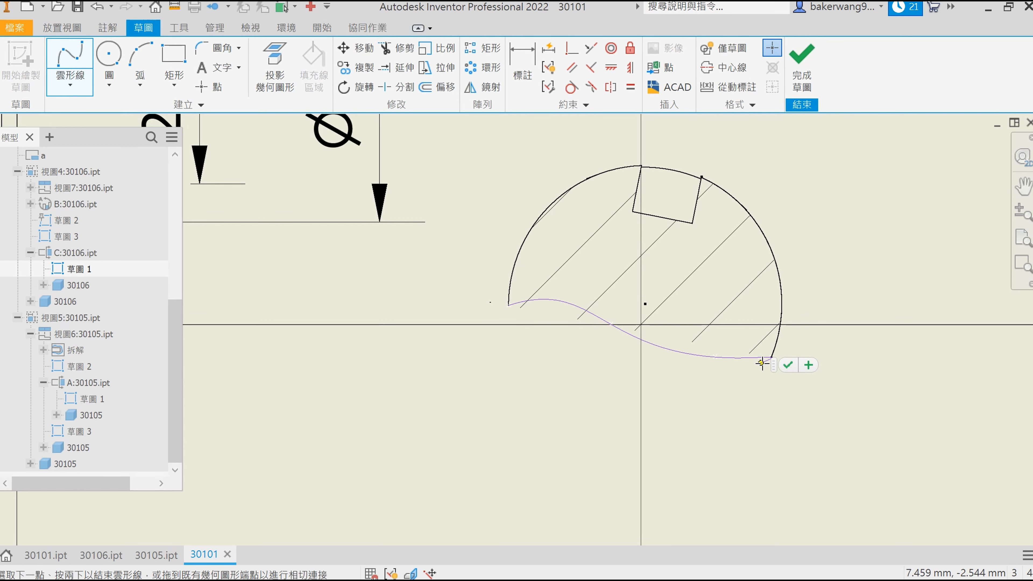
{"action": "left_click", "coordinate": [790, 364]}
{"action": "left_click", "coordinate": [789, 86]}
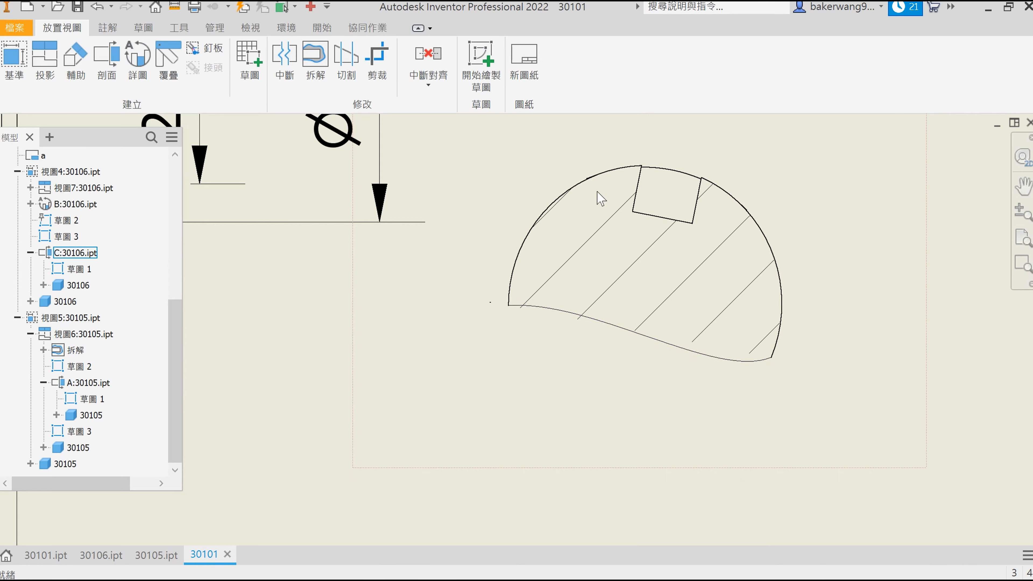
Step: Hide the short stray edges along the section view's outer arc and the arc closing the keyway's opening
{"action": "scroll", "coordinate": [578, 245], "scroll_direction": "down", "scroll_amount": 5}
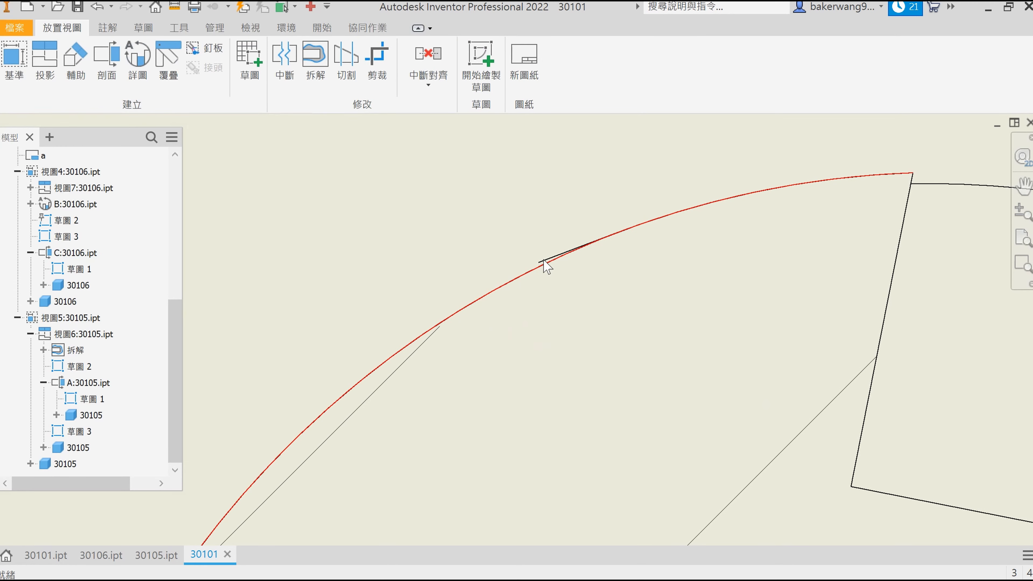
{"action": "scroll", "coordinate": [648, 280], "scroll_direction": "up", "scroll_amount": 4}
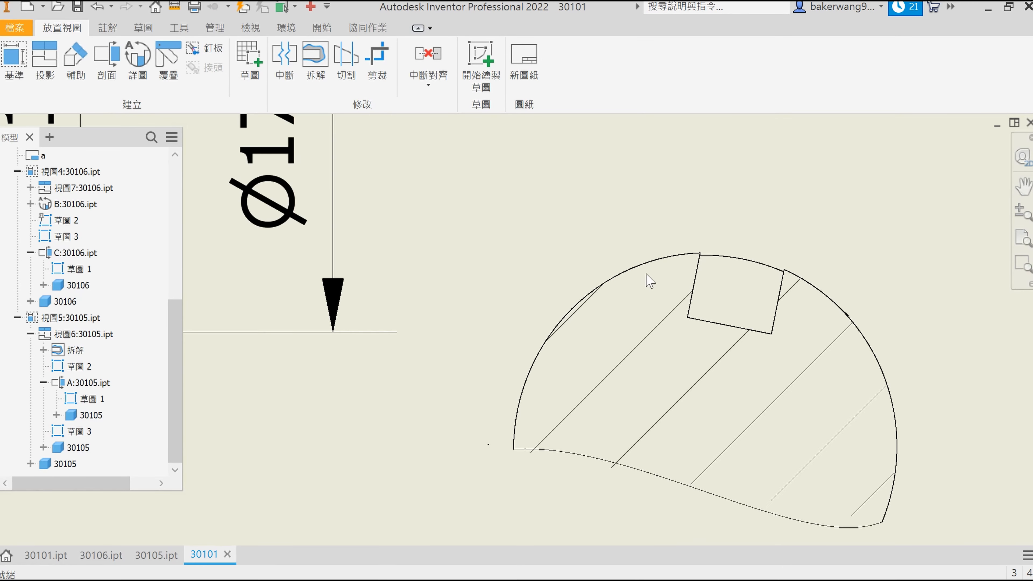
{"action": "scroll", "coordinate": [793, 334], "scroll_direction": "down", "scroll_amount": 4}
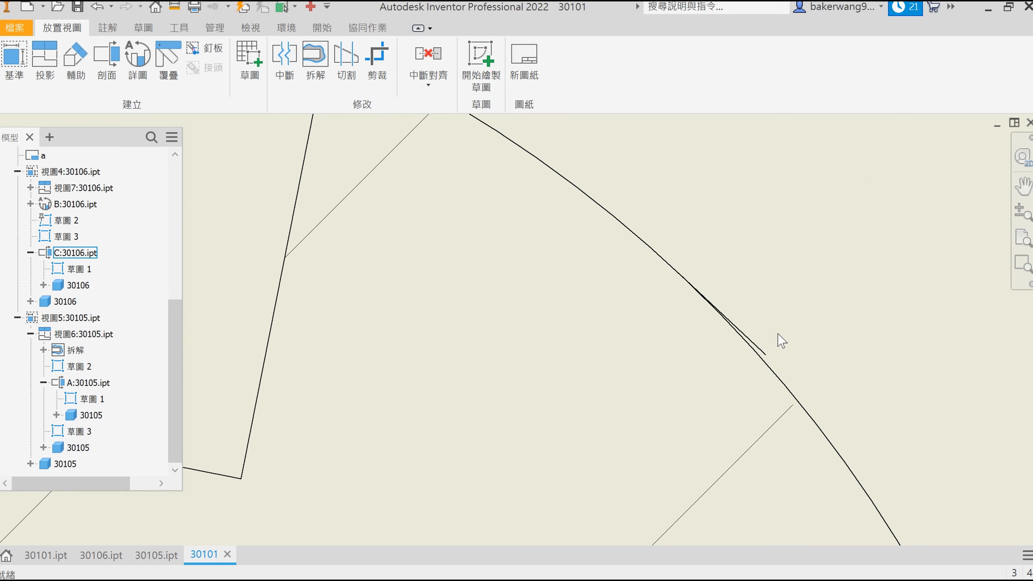
{"action": "scroll", "coordinate": [438, 276], "scroll_direction": "up", "scroll_amount": 3}
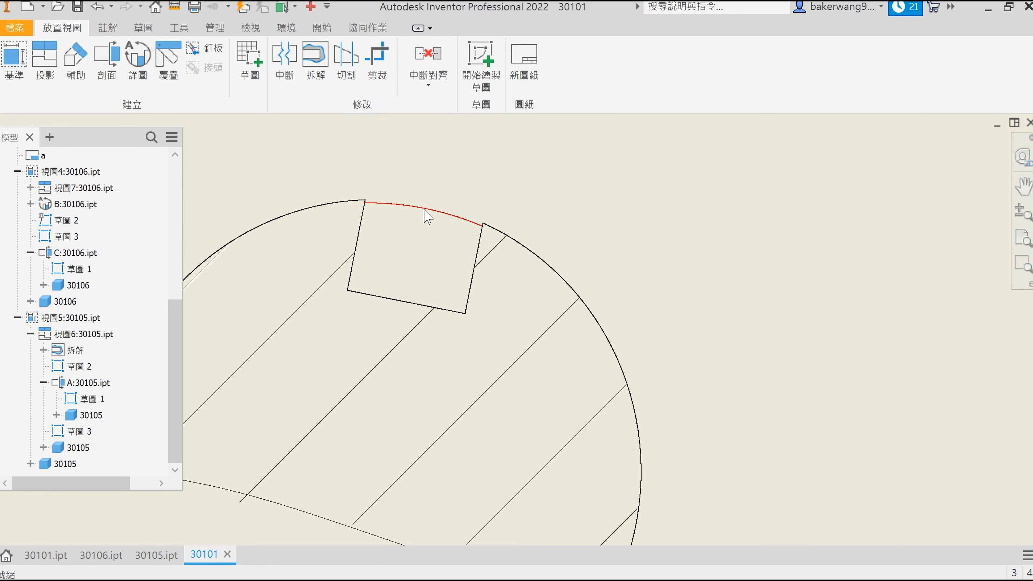
{"action": "scroll", "coordinate": [431, 297], "scroll_direction": "up", "scroll_amount": 4}
{"action": "middle_click_drag", "start_coordinate": [301, 328], "coordinate": [617, 297]}
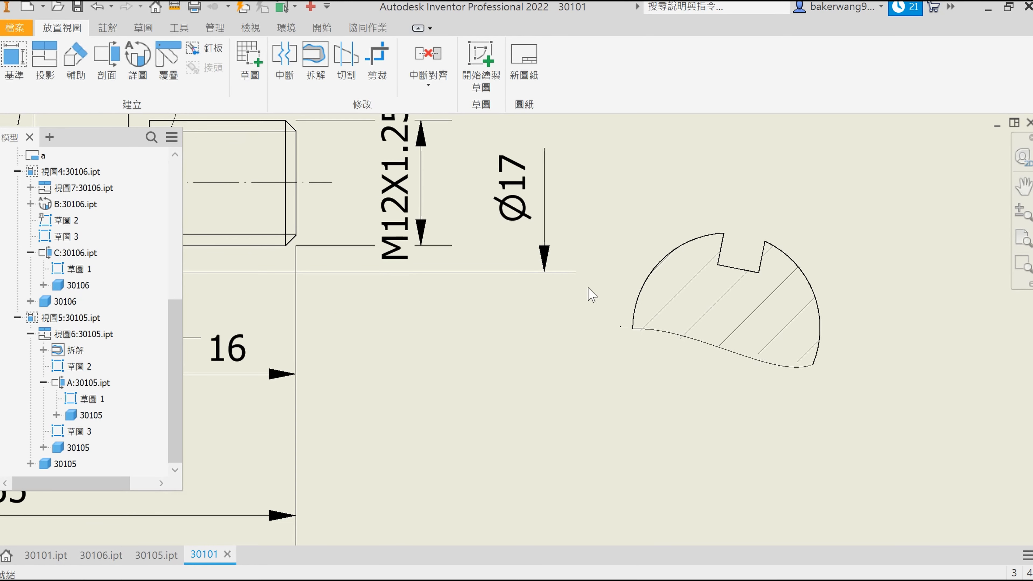
Step: Dimension the keyway's depth in the section view from its floor to the outer arc, placing it between the view and the Ø17 dimension
{"action": "scroll", "coordinate": [484, 307], "scroll_direction": "up", "scroll_amount": 4}
{"action": "middle_click_drag", "start_coordinate": [572, 339], "coordinate": [603, 339]}
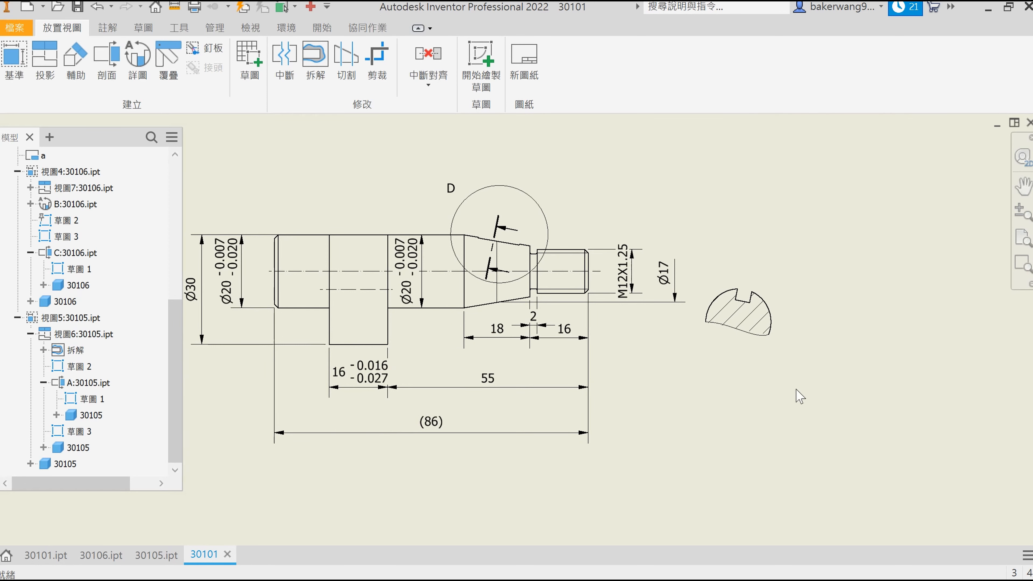
{"action": "middle_click_drag", "start_coordinate": [795, 391], "coordinate": [687, 358]}
{"action": "scroll", "coordinate": [687, 358], "scroll_direction": "down", "scroll_amount": 5}
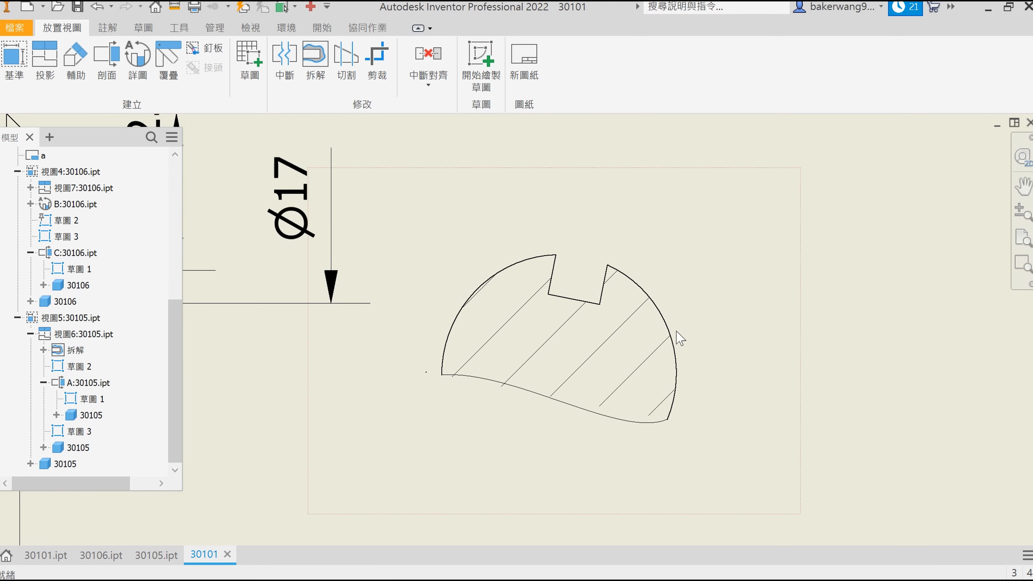
{"action": "left_click", "coordinate": [570, 297]}
{"action": "left_click", "coordinate": [560, 253]}
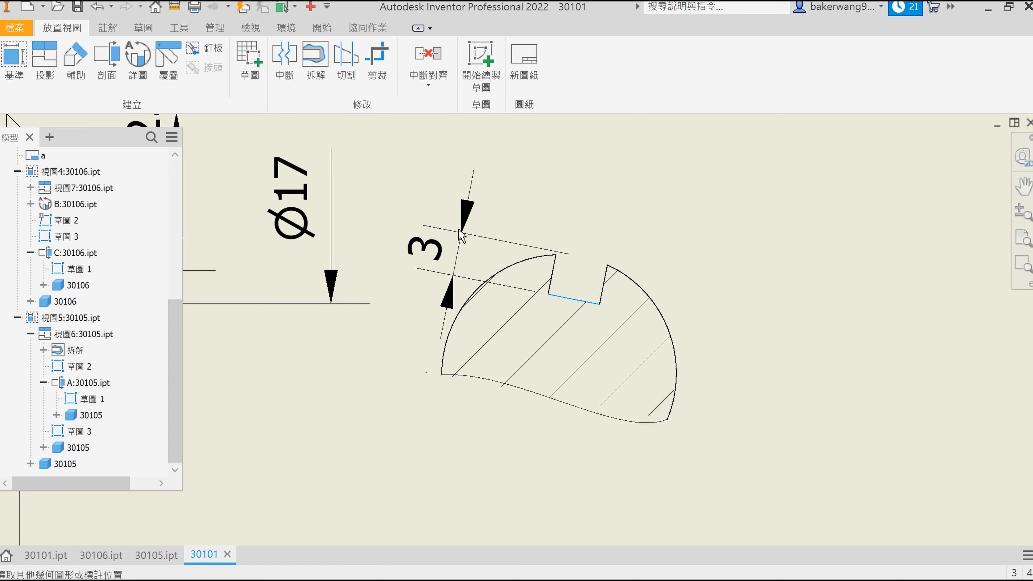
{"action": "left_click", "coordinate": [429, 317]}
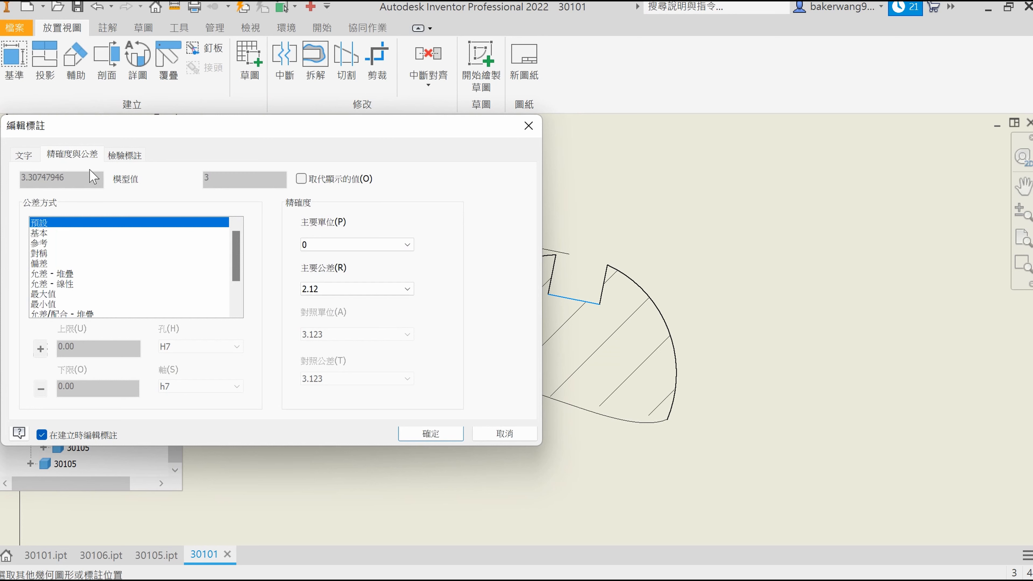
Step: Give the keyway depth dimension a deviation tolerance of +0.1/0 with one-decimal tolerance precision
{"action": "left_click", "coordinate": [45, 243]}
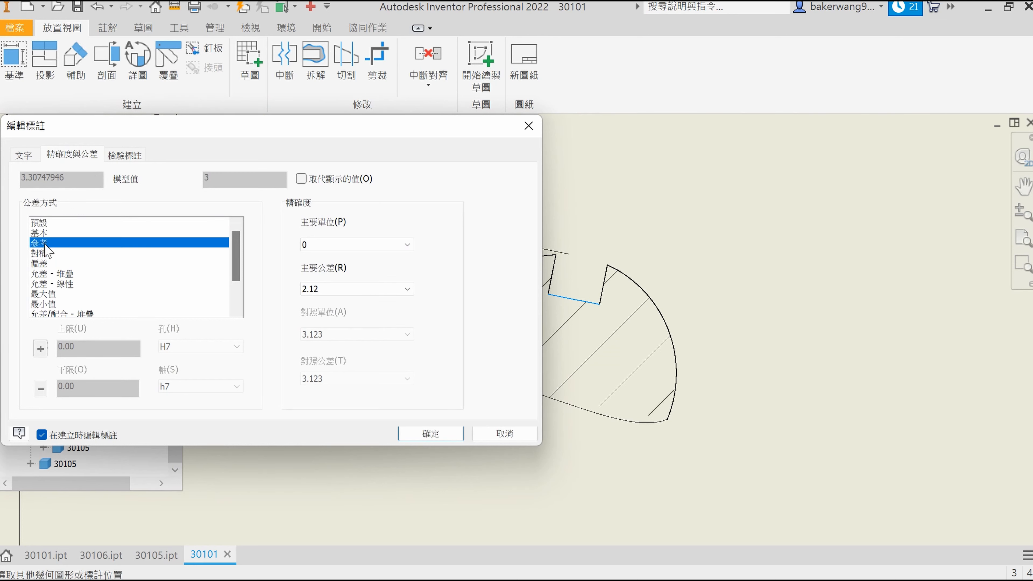
{"action": "left_click", "coordinate": [52, 264]}
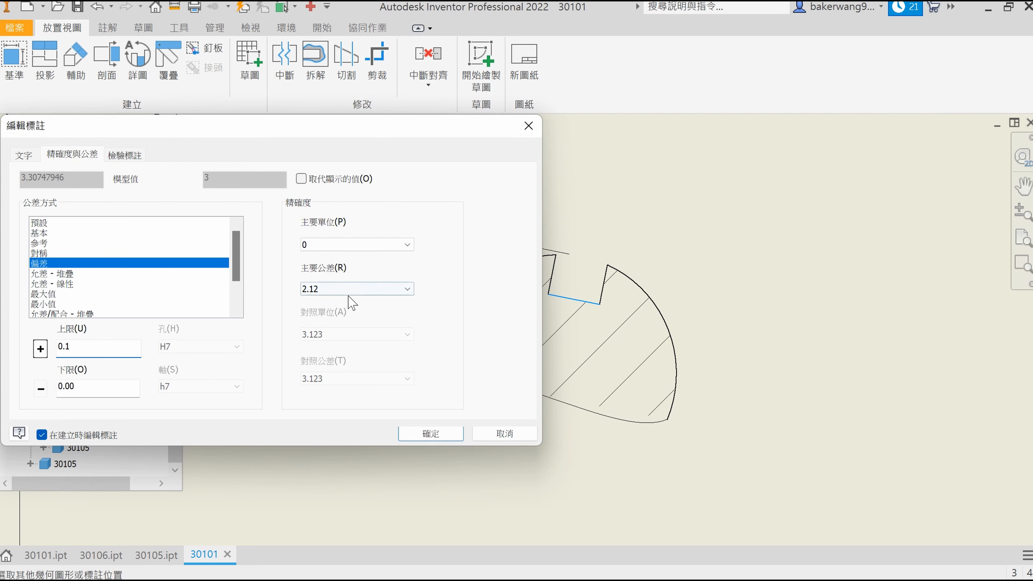
{"action": "left_click", "coordinate": [330, 289]}
{"action": "left_click", "coordinate": [321, 310]}
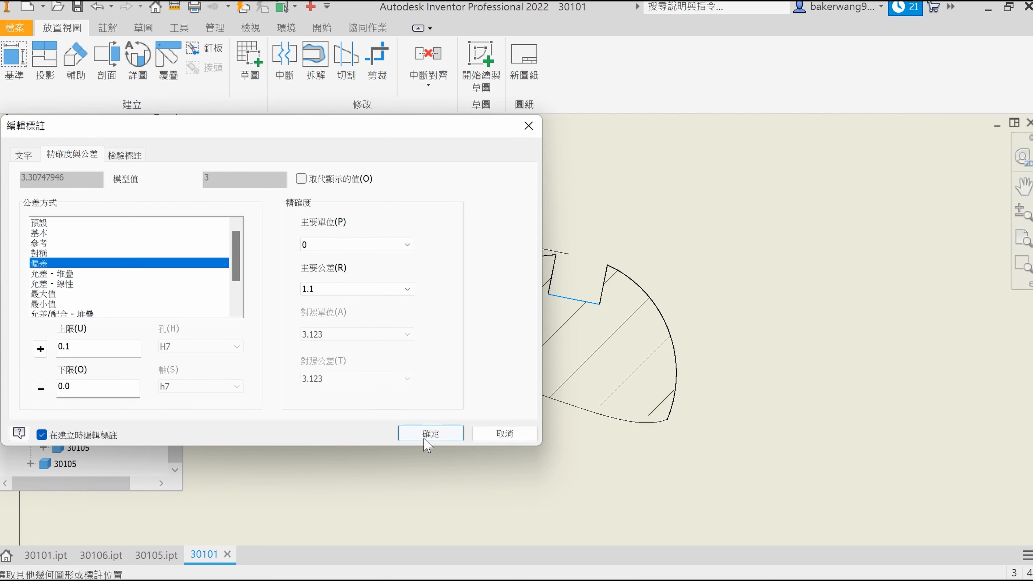
{"action": "left_click", "coordinate": [430, 433]}
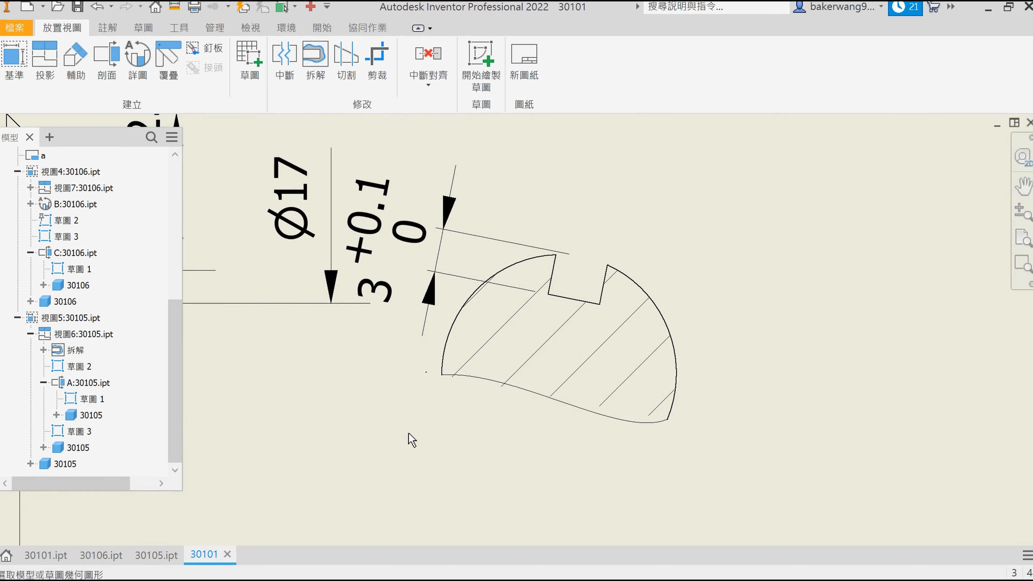
Step: Switch to part 30106 and set the depth dimension in the keyway cut's sketch to 3.5 mm, finishing the sketch
{"action": "left_click", "coordinate": [44, 555]}
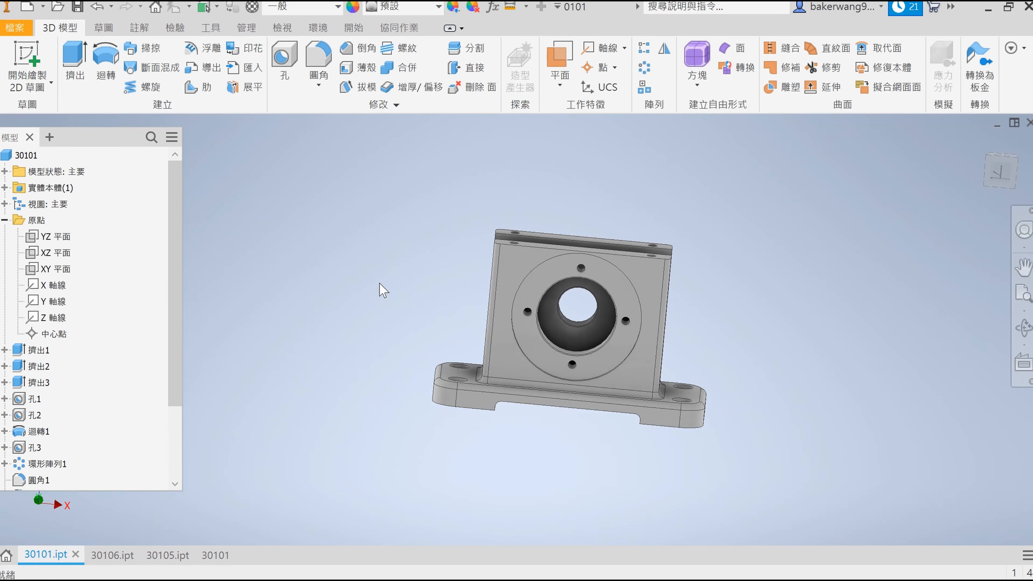
{"action": "left_click", "coordinate": [112, 555]}
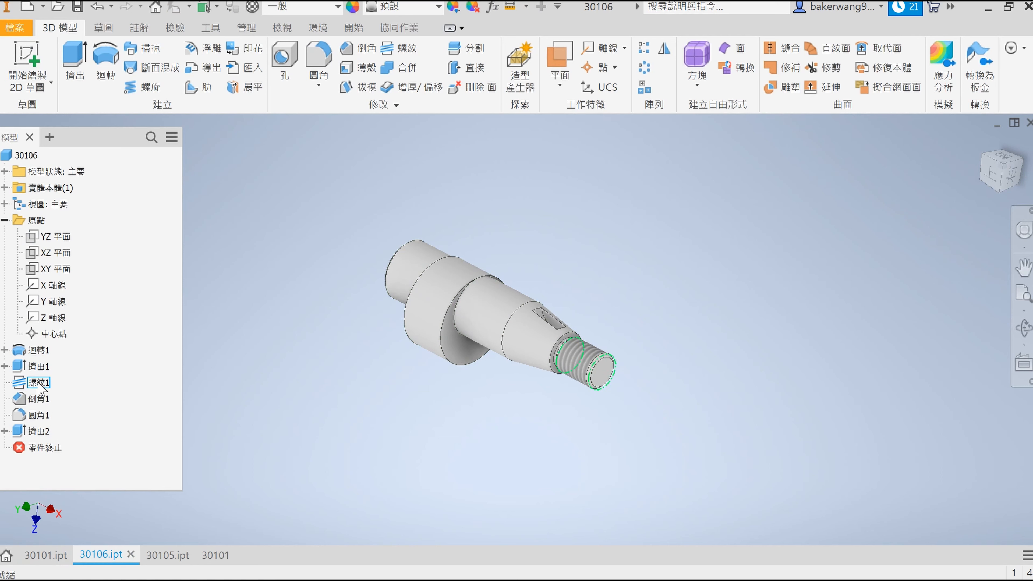
{"action": "left_click", "coordinate": [4, 431]}
{"action": "right_click", "coordinate": [51, 447]}
{"action": "left_click", "coordinate": [73, 358]}
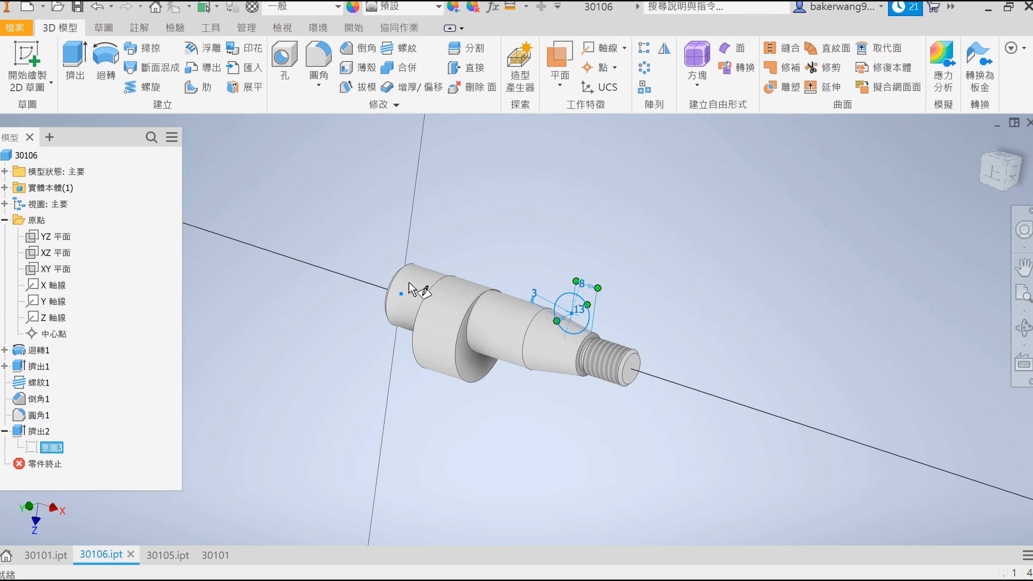
{"action": "double_click", "coordinate": [564, 327]}
{"action": "type", "text": "3.5"}
{"action": "key", "text": "Return"}
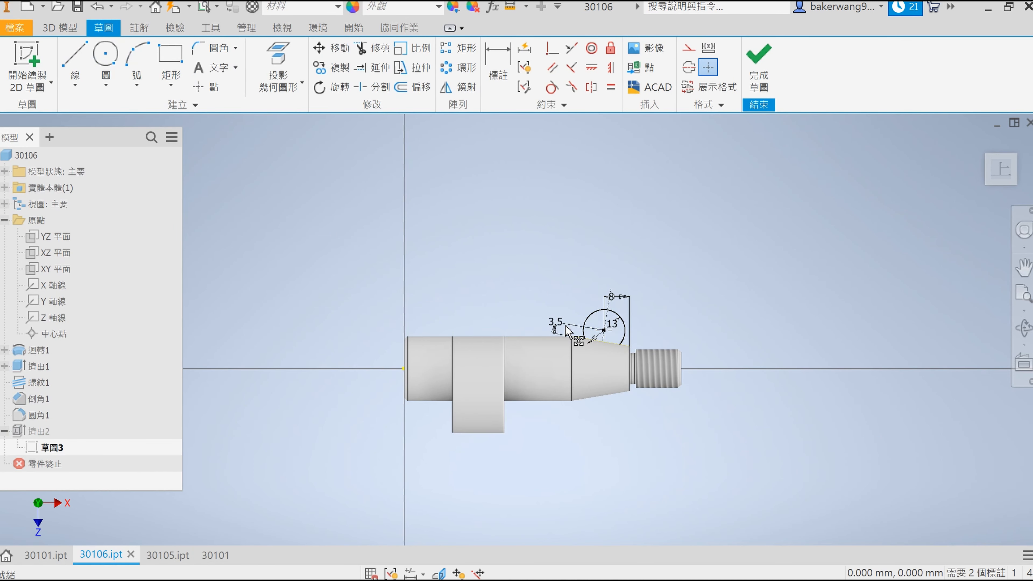
{"action": "left_click", "coordinate": [768, 84]}
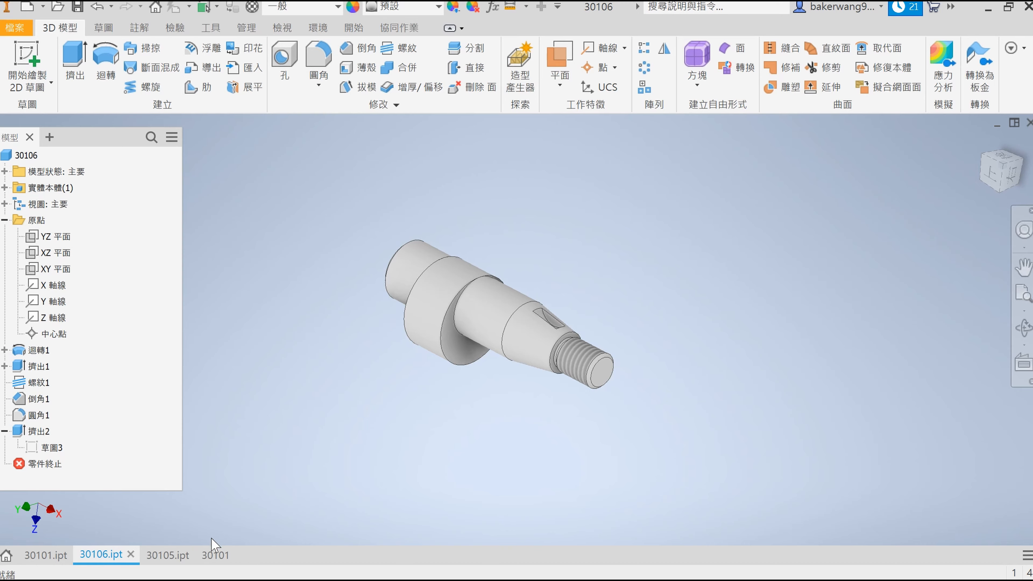
Step: Return to drawing 30101 and set the keyway depth dimension's primary unit precision to one decimal place
{"action": "left_click", "coordinate": [215, 554]}
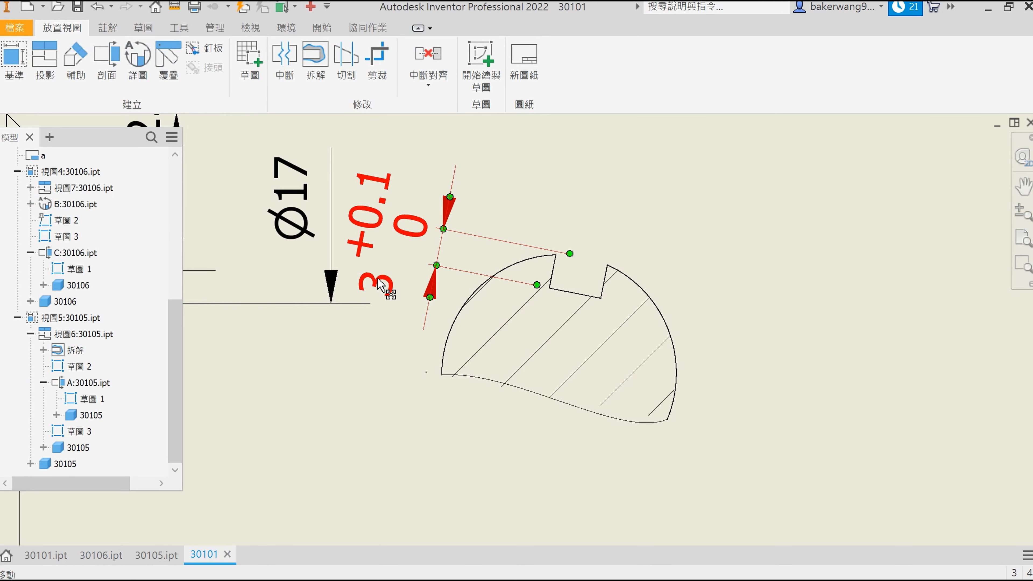
{"action": "double_click", "coordinate": [386, 282]}
{"action": "left_click", "coordinate": [353, 244]}
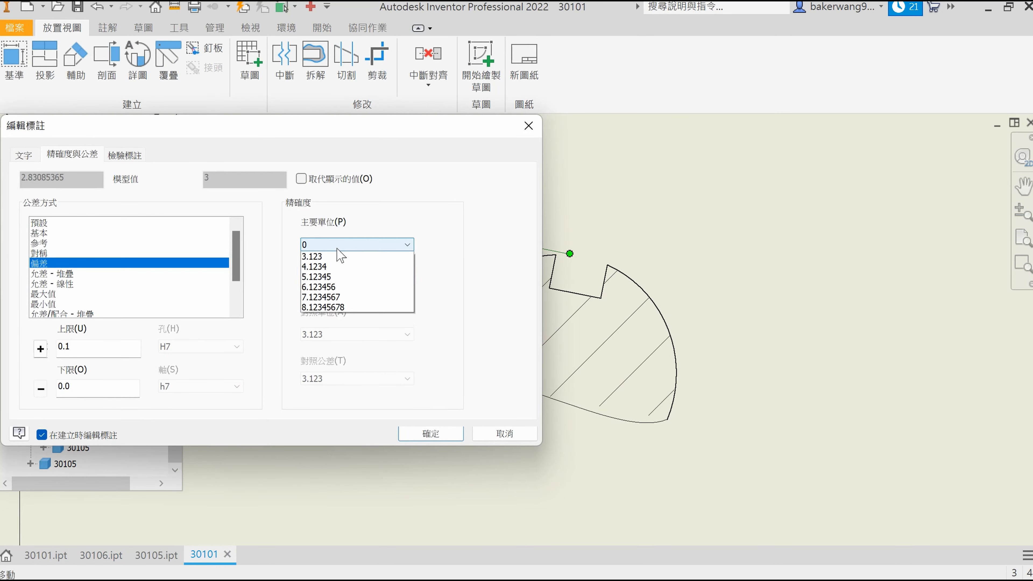
{"action": "left_click", "coordinate": [325, 264]}
{"action": "left_click", "coordinate": [426, 436]}
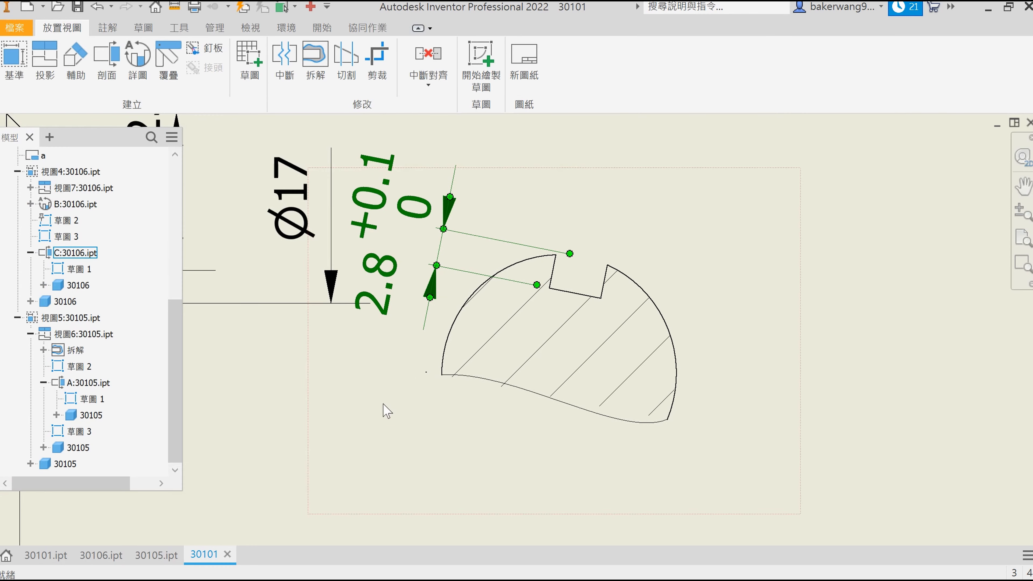
Step: Re-anchor the keyway depth dimension's outer extension line to the outer arc's point over the middle of the keyway
{"action": "middle_click_drag", "start_coordinate": [385, 411], "coordinate": [479, 413]}
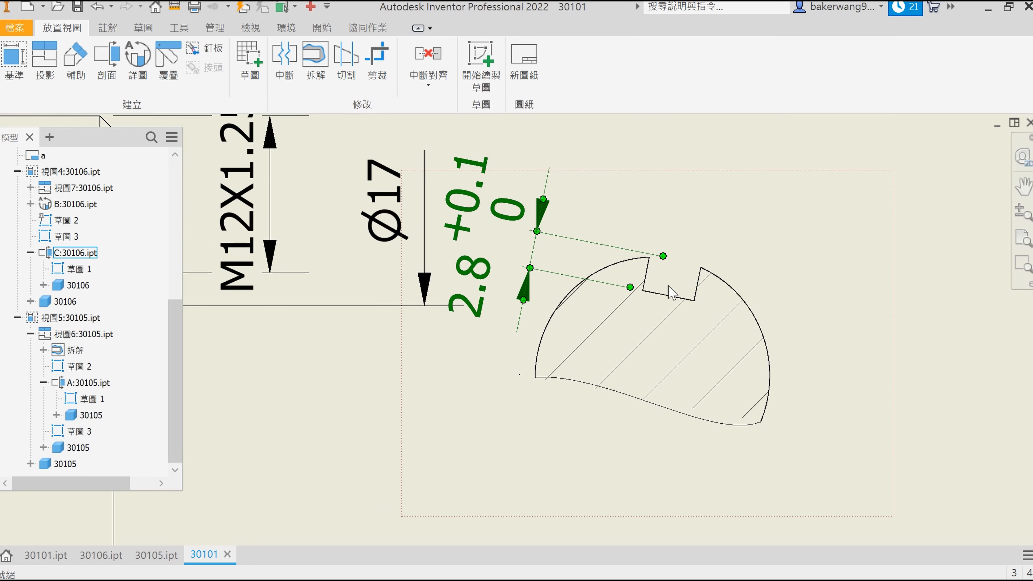
{"action": "left_click", "coordinate": [513, 220]}
{"action": "left_click_drag", "start_coordinate": [664, 256], "coordinate": [774, 260]}
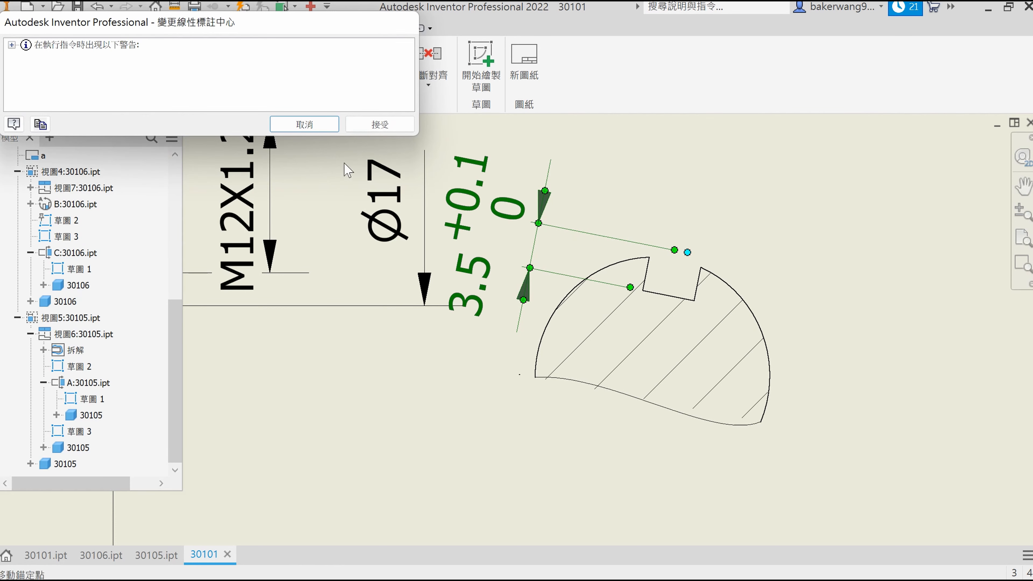
{"action": "left_click", "coordinate": [379, 124]}
Step: Dimension the keyway's width between its two side walls as an aligned dimension placed above the section view
{"action": "scroll", "coordinate": [700, 250], "scroll_direction": "up", "scroll_amount": 5}
{"action": "scroll", "coordinate": [736, 260], "scroll_direction": "down", "scroll_amount": 5}
{"action": "middle_click_drag", "start_coordinate": [628, 221], "coordinate": [648, 266]}
{"action": "key", "text": "d"}
{"action": "left_click", "coordinate": [625, 285]}
{"action": "left_click", "coordinate": [670, 296]}
{"action": "right_click", "coordinate": [610, 215]}
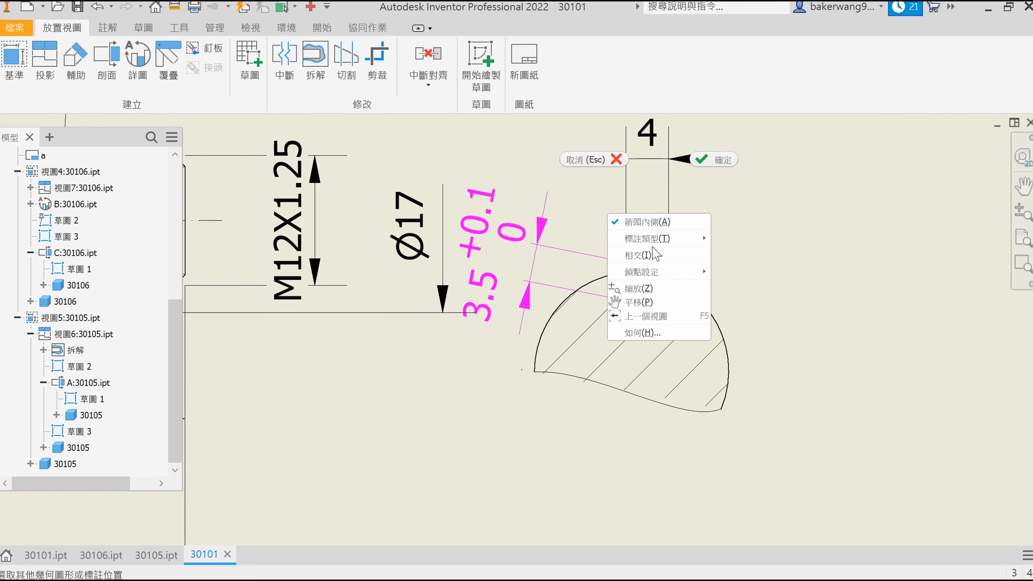
{"action": "mouse_move", "coordinate": [651, 240]}
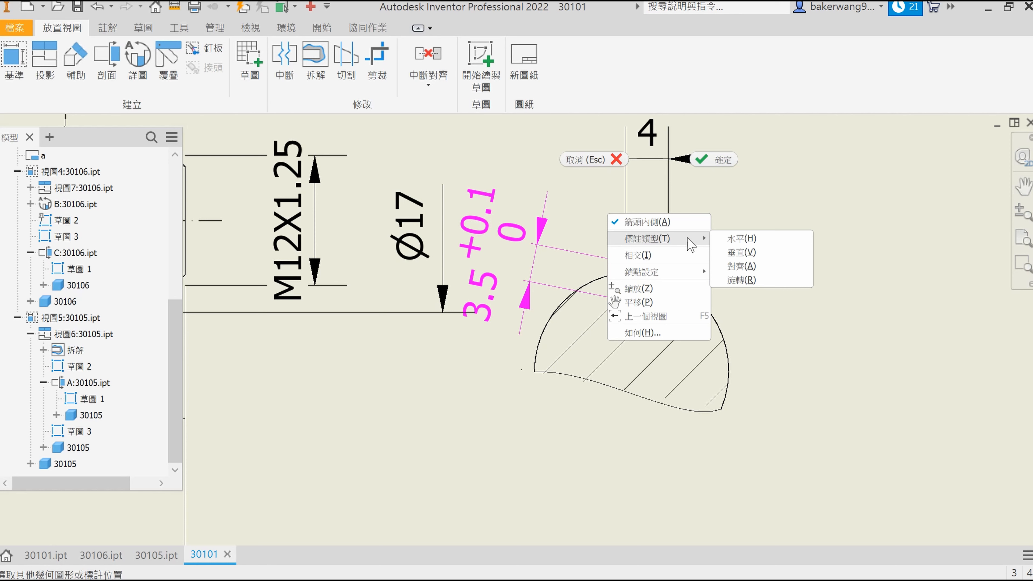
{"action": "left_click", "coordinate": [740, 271]}
{"action": "left_click", "coordinate": [752, 179]}
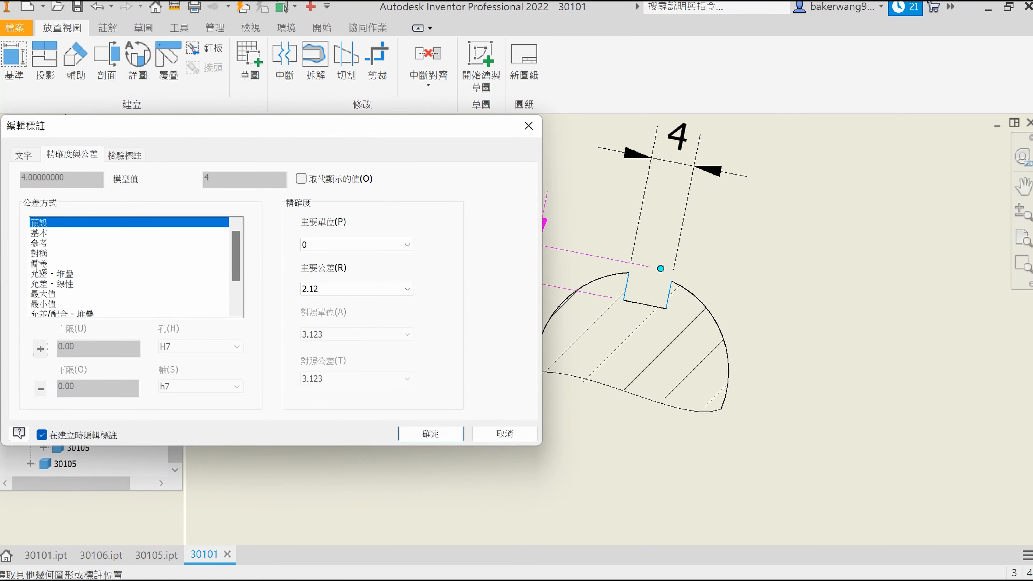
Step: Give the keyway width dimension a deviation tolerance of 0/-0.030 with three-decimal tolerance precision
{"action": "left_click", "coordinate": [43, 245]}
{"action": "left_click", "coordinate": [47, 253]}
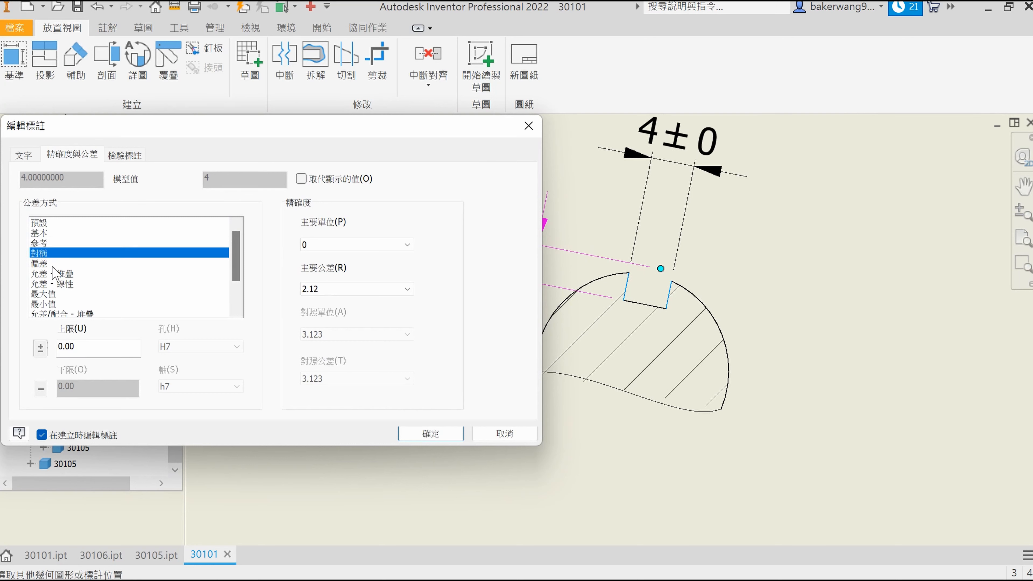
{"action": "left_click", "coordinate": [61, 263]}
{"action": "left_click", "coordinate": [86, 388]}
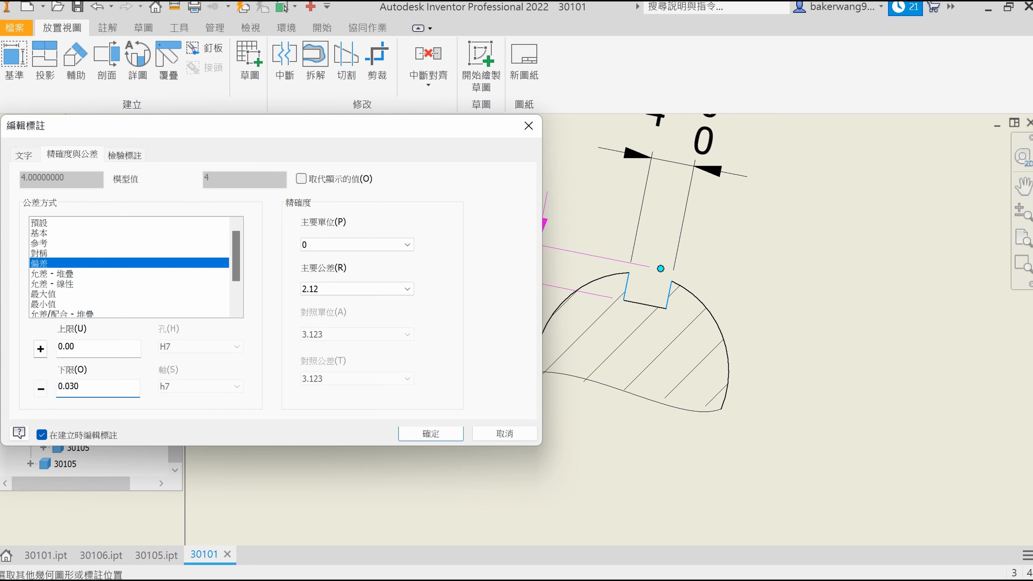
{"action": "left_click", "coordinate": [342, 290]}
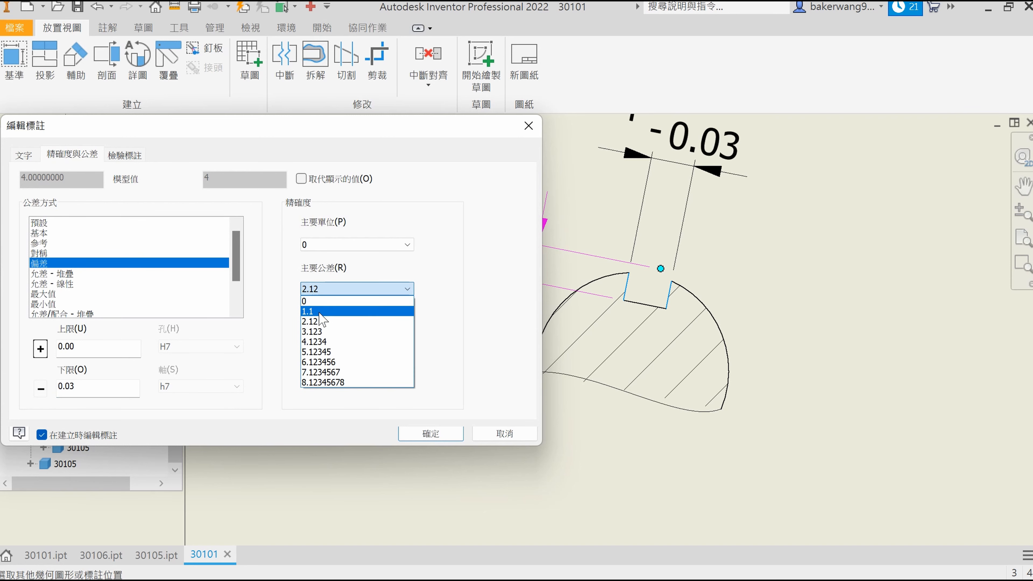
{"action": "left_click", "coordinate": [334, 334]}
{"action": "left_click", "coordinate": [430, 433]}
{"action": "scroll", "coordinate": [705, 261], "scroll_direction": "down", "scroll_amount": 5}
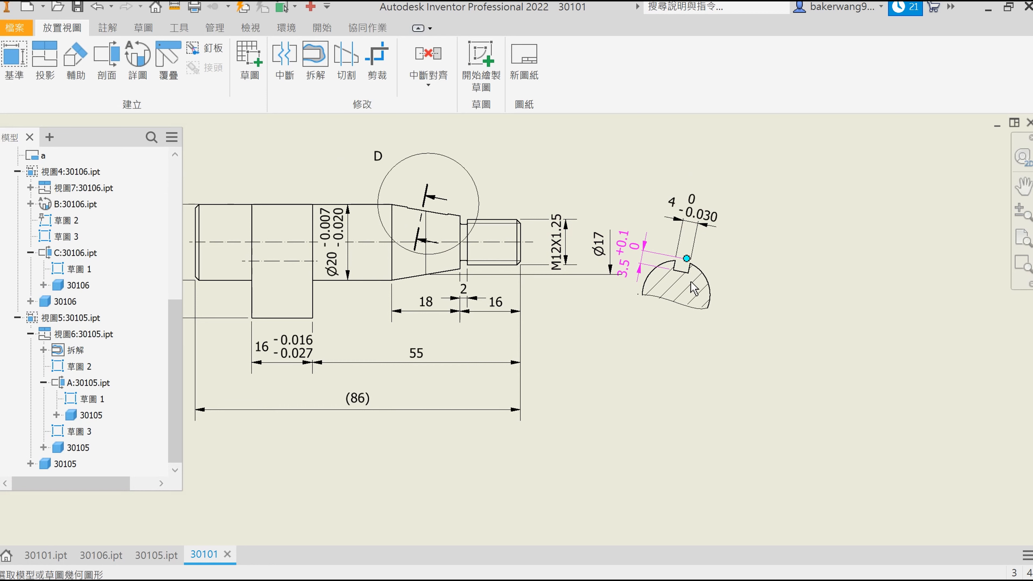
Step: Dimension the vertical distance between the gear section's upper and lower pitch lines, placed left of the view, with a diameter symbol prefix
{"action": "scroll", "coordinate": [449, 185], "scroll_direction": "up", "scroll_amount": 6}
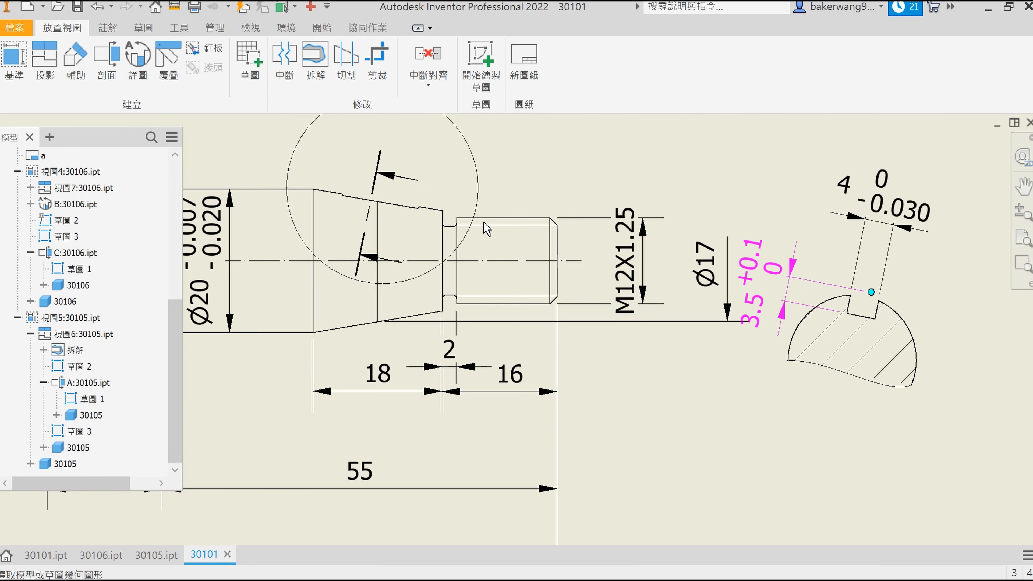
{"action": "scroll", "coordinate": [583, 213], "scroll_direction": "down", "scroll_amount": 6}
{"action": "mouse_move", "coordinate": [666, 198]}
{"action": "middle_mouse_down"}
{"action": "mouse_move", "coordinate": [573, 336]}
{"action": "mouse_move", "coordinate": [544, 343]}
{"action": "middle_mouse_up"}
{"action": "middle_click_drag", "start_coordinate": [675, 280], "coordinate": [486, 384]}
{"action": "scroll", "coordinate": [463, 319], "scroll_direction": "up", "scroll_amount": 5}
{"action": "scroll", "coordinate": [496, 318], "scroll_direction": "down", "scroll_amount": 2}
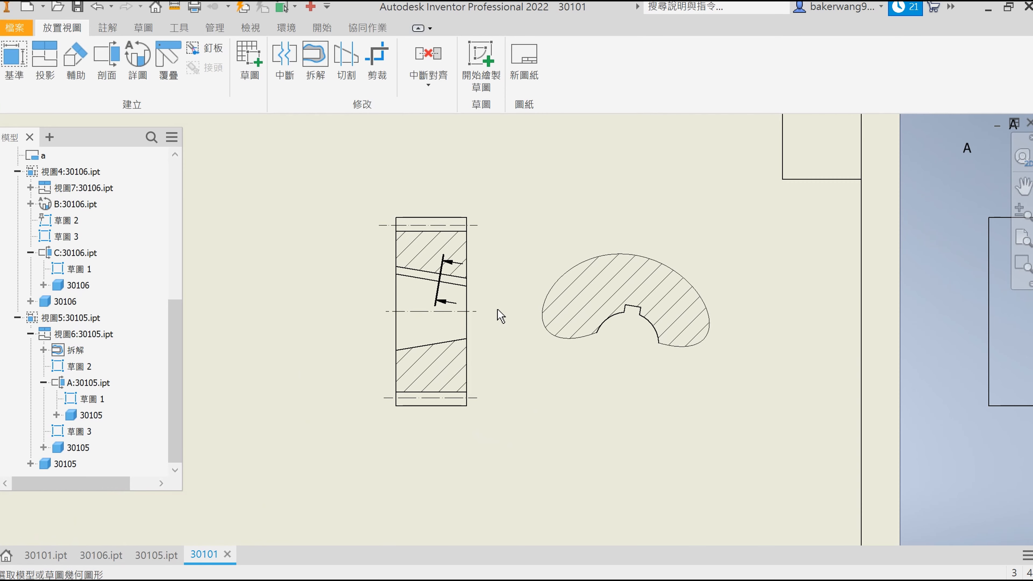
{"action": "left_click", "coordinate": [421, 225]}
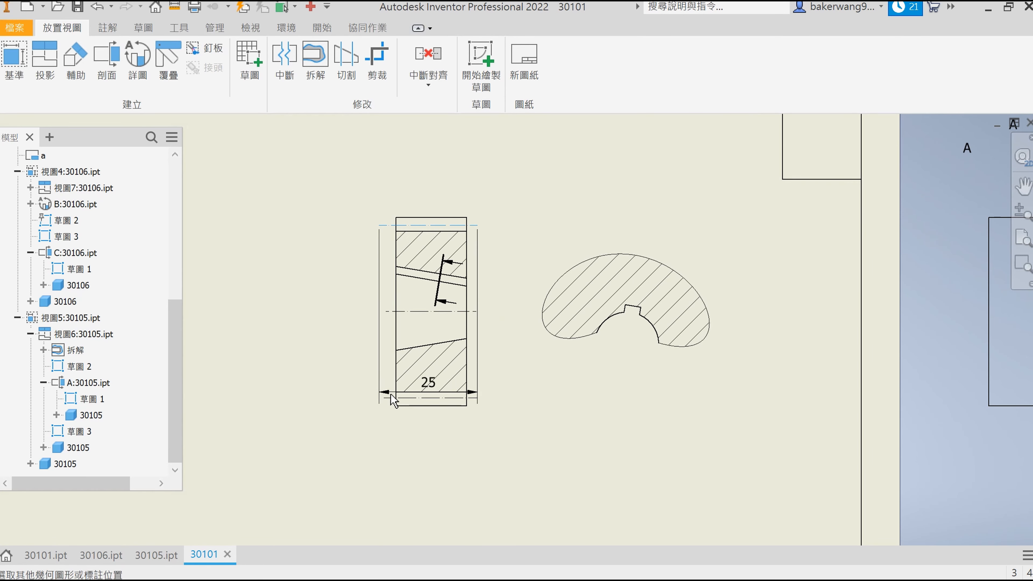
{"action": "left_click", "coordinate": [387, 397]}
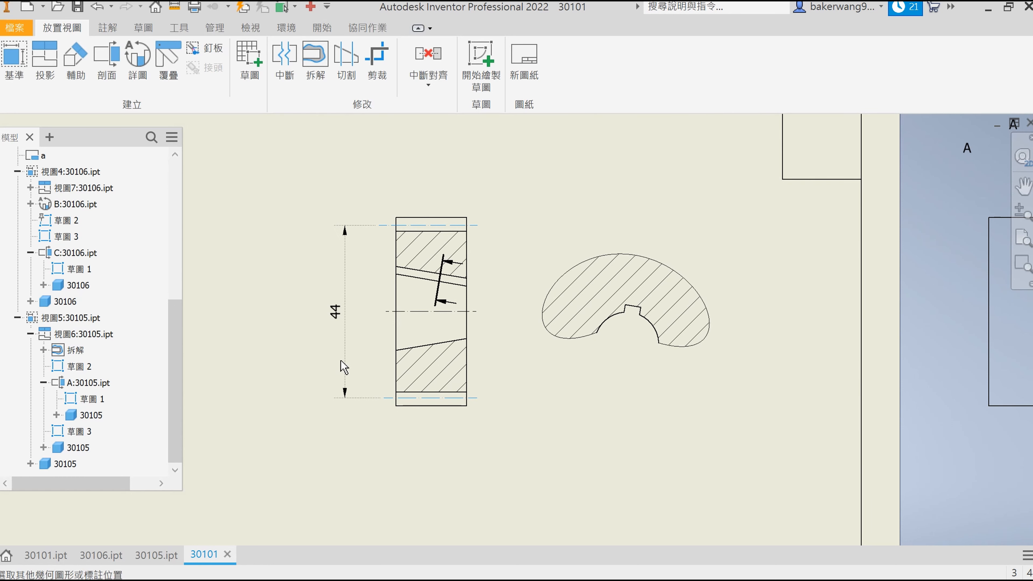
{"action": "left_click", "coordinate": [339, 323]}
{"action": "left_click", "coordinate": [24, 156]}
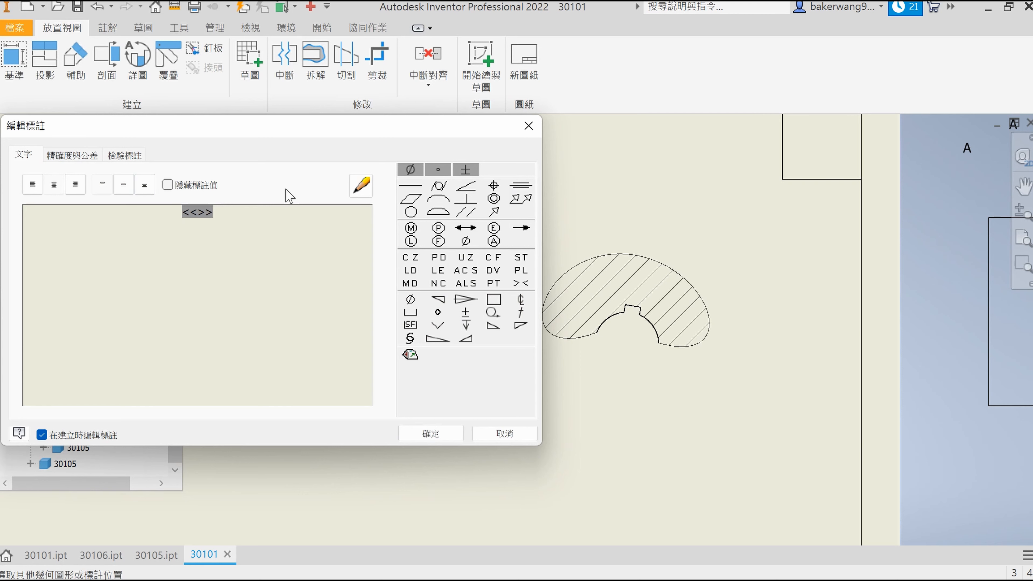
{"action": "left_click", "coordinate": [415, 169]}
{"action": "left_click", "coordinate": [432, 434]}
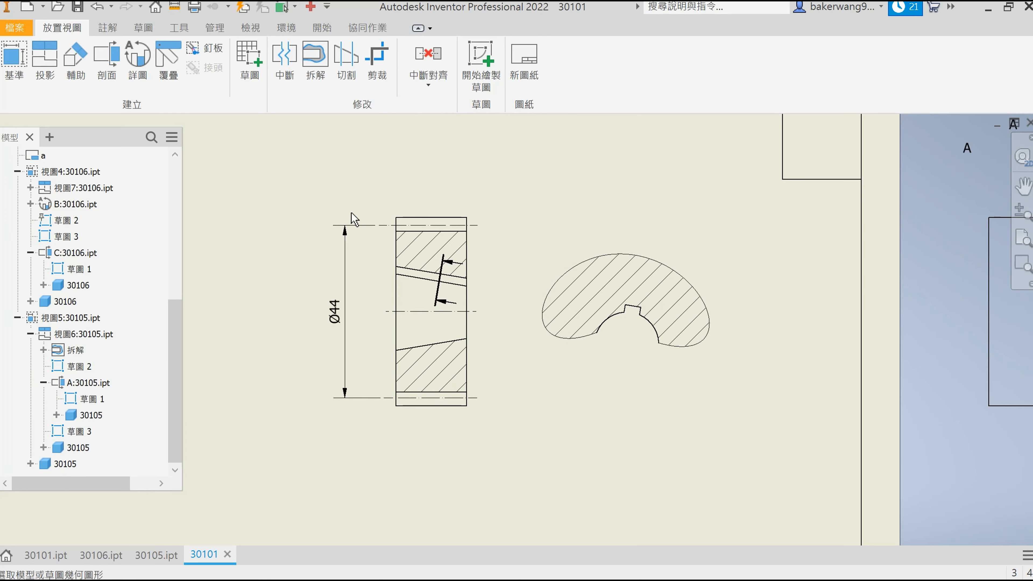
Step: Dimension the gear's outside diameter between its top and bottom edges, placed outside the pitch diameter dimension, with a diameter symbol prefix
{"action": "left_click", "coordinate": [407, 218]}
{"action": "left_click", "coordinate": [402, 406]}
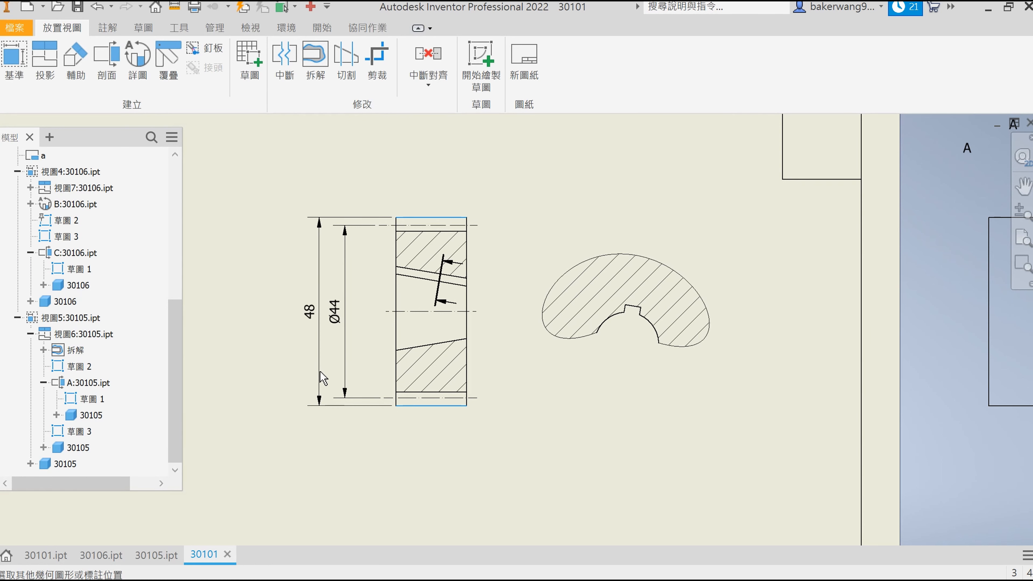
{"action": "left_click", "coordinate": [325, 342]}
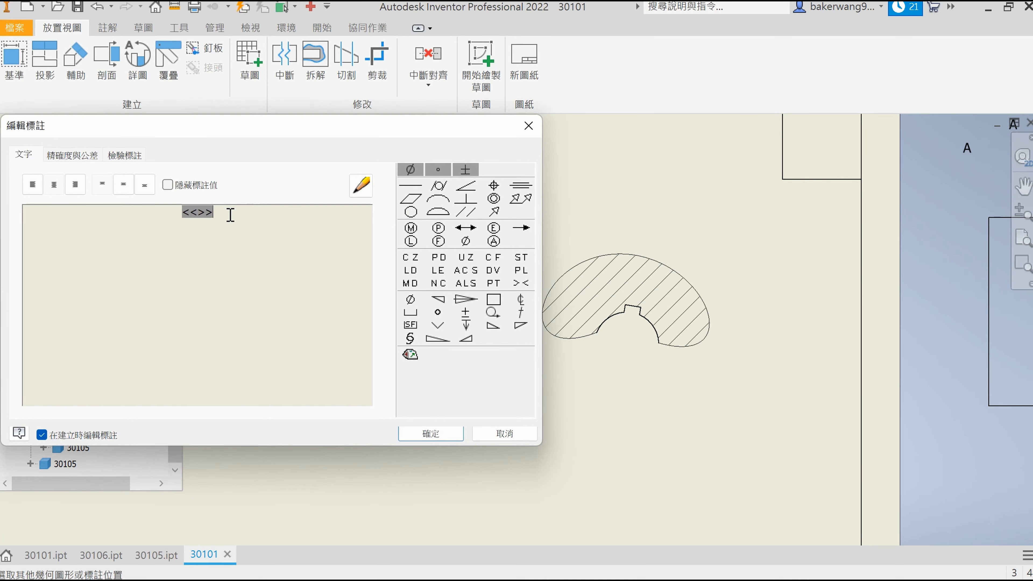
{"action": "left_click", "coordinate": [412, 170]}
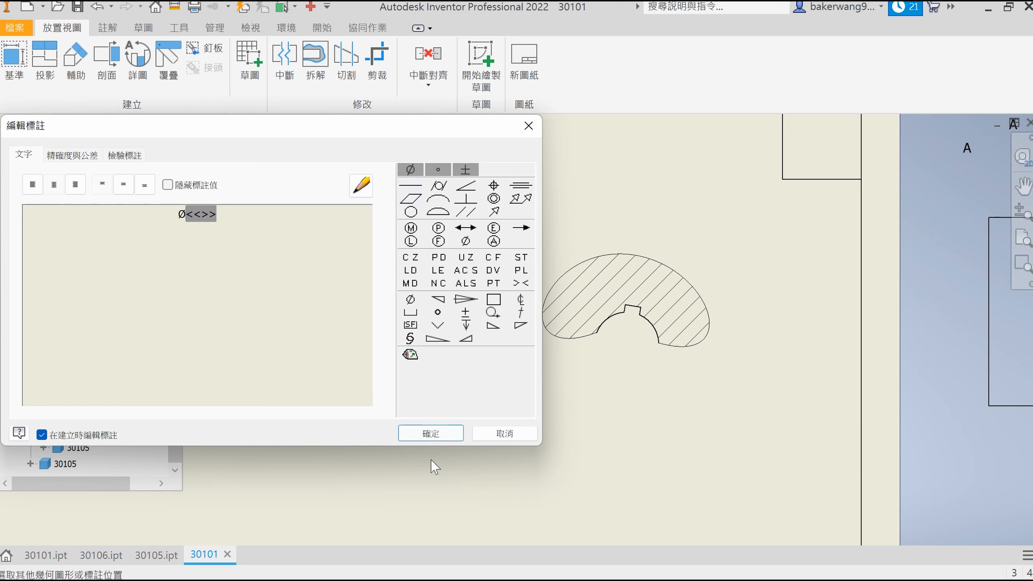
{"action": "left_click", "coordinate": [432, 436]}
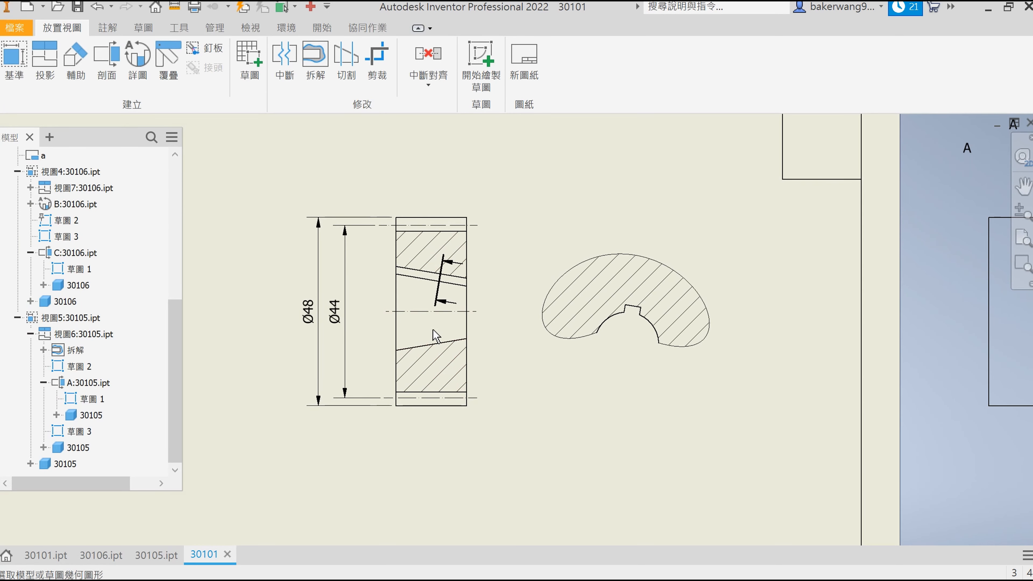
{"action": "left_click", "coordinate": [432, 344]}
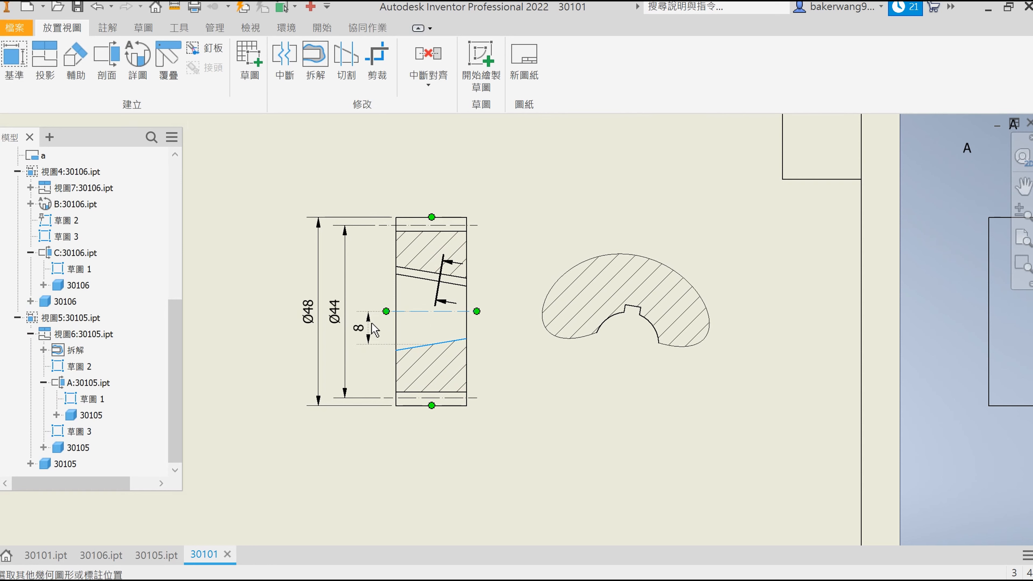
{"action": "right_click", "coordinate": [371, 324]}
{"action": "key", "text": "Escape"}
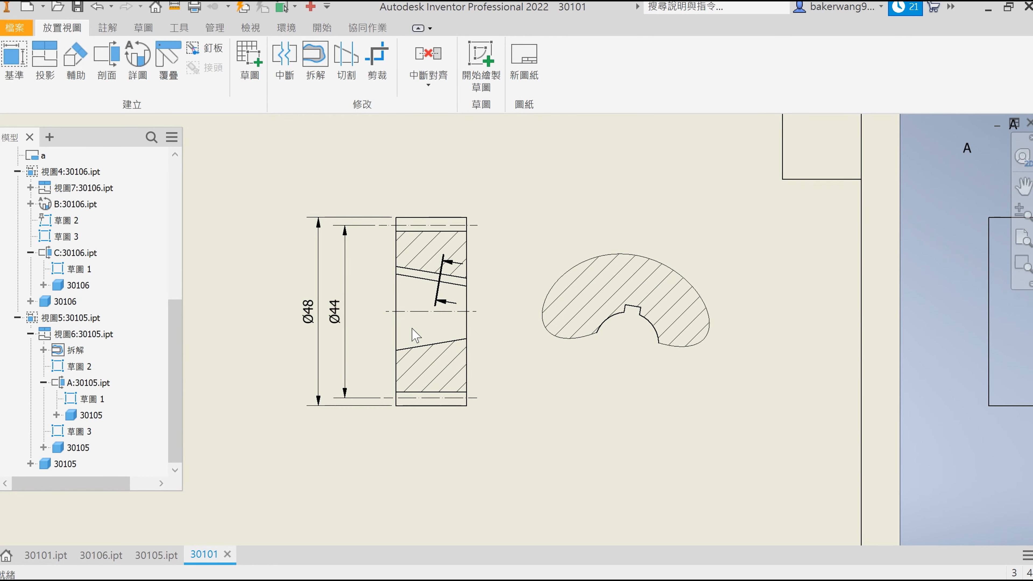
{"action": "left_click", "coordinate": [427, 345]}
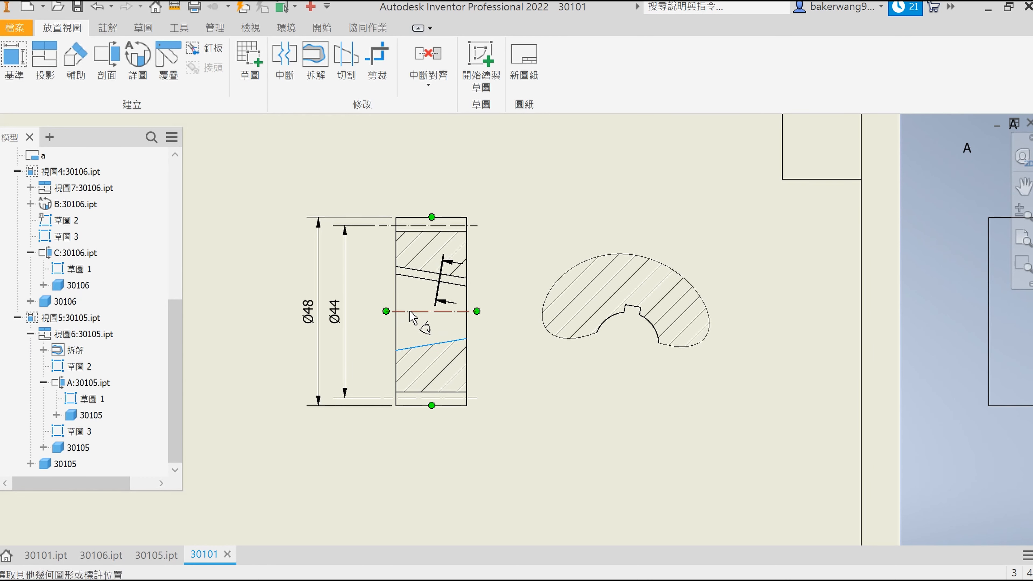
{"action": "key", "text": "Escape"}
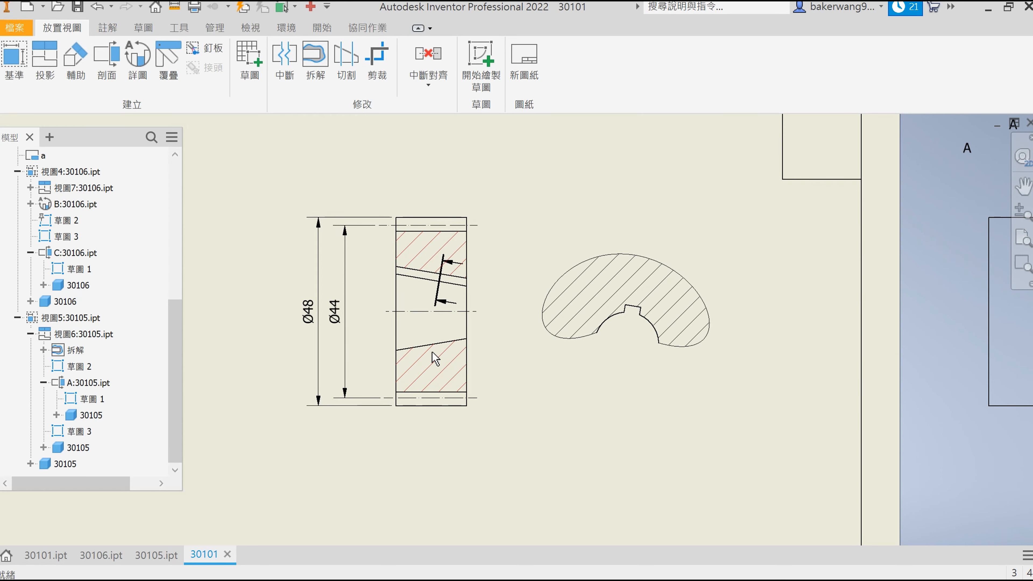
Step: Dimension the tapered bore from its lower edge to the centerline as a linear diameter, placed just left of the gear section
{"action": "left_click", "coordinate": [430, 345]}
{"action": "left_click", "coordinate": [408, 312]}
{"action": "right_click", "coordinate": [321, 385]}
{"action": "mouse_move", "coordinate": [410, 409]}
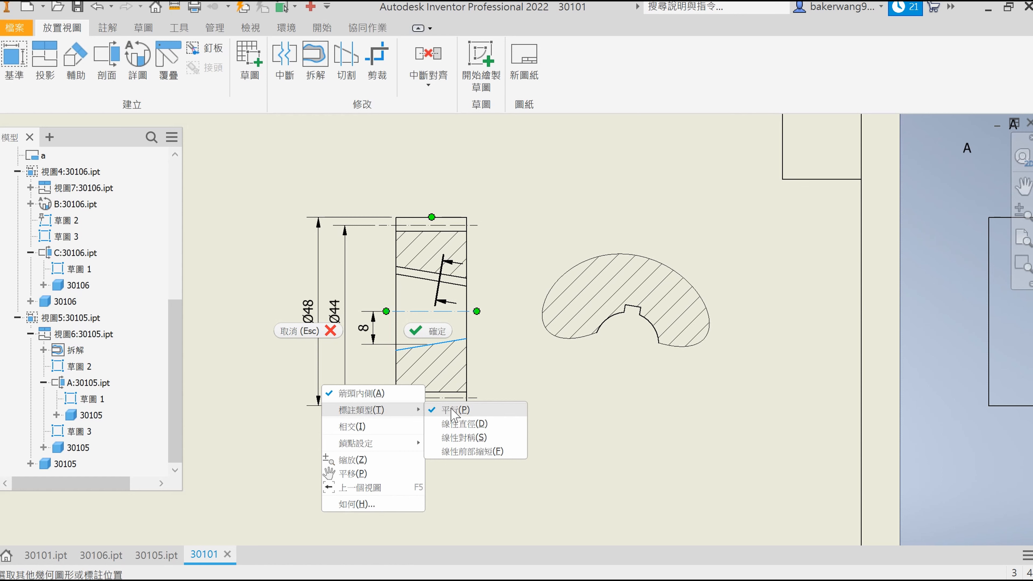
{"action": "left_click", "coordinate": [464, 424]}
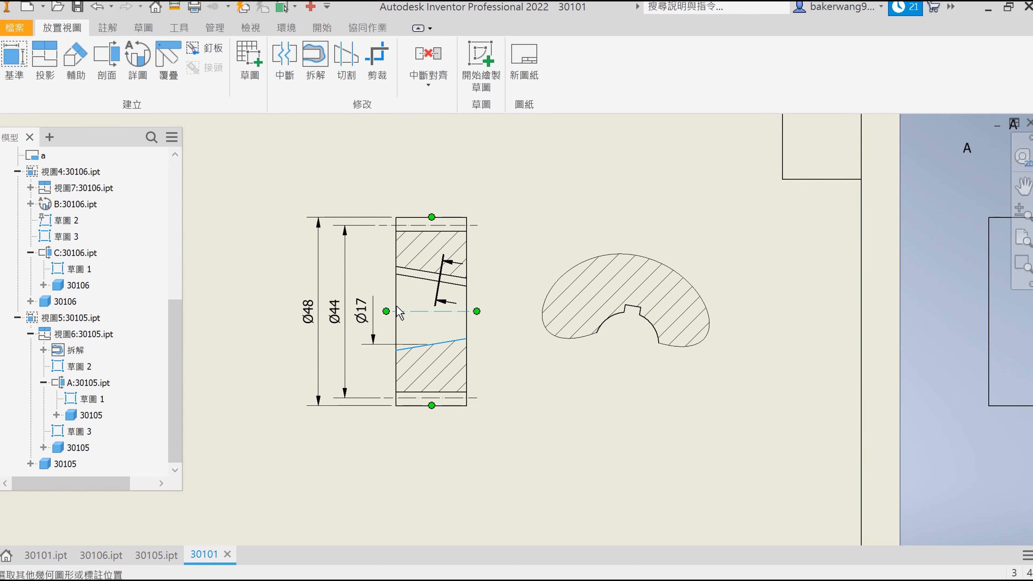
{"action": "left_click", "coordinate": [385, 319]}
{"action": "key", "text": "Return"}
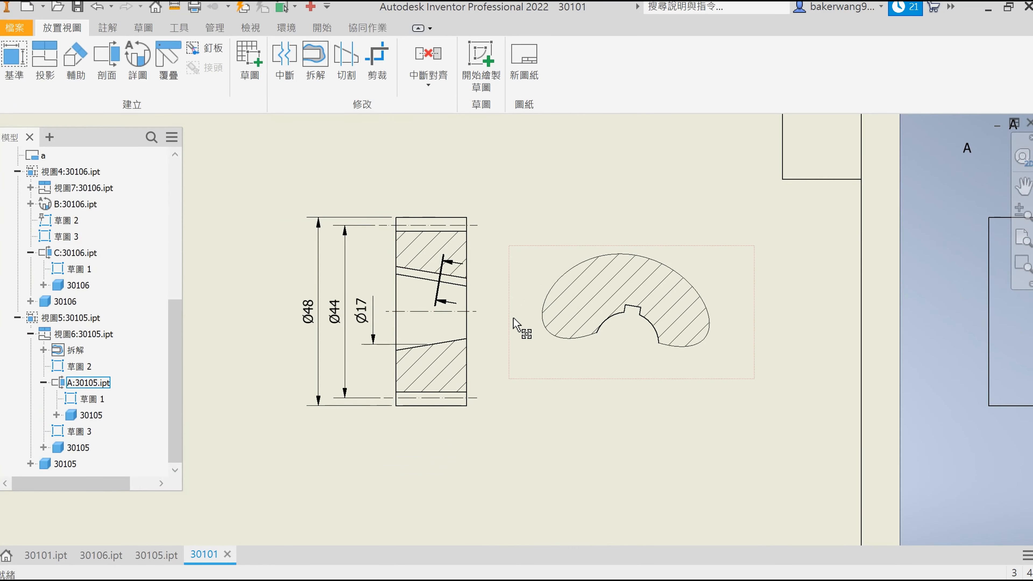
Step: Give the gear's outside diameter dimension a deviation tolerance of 0/-0.039 with three-decimal tolerance precision
{"action": "double_click", "coordinate": [316, 328]}
{"action": "left_click", "coordinate": [75, 155]}
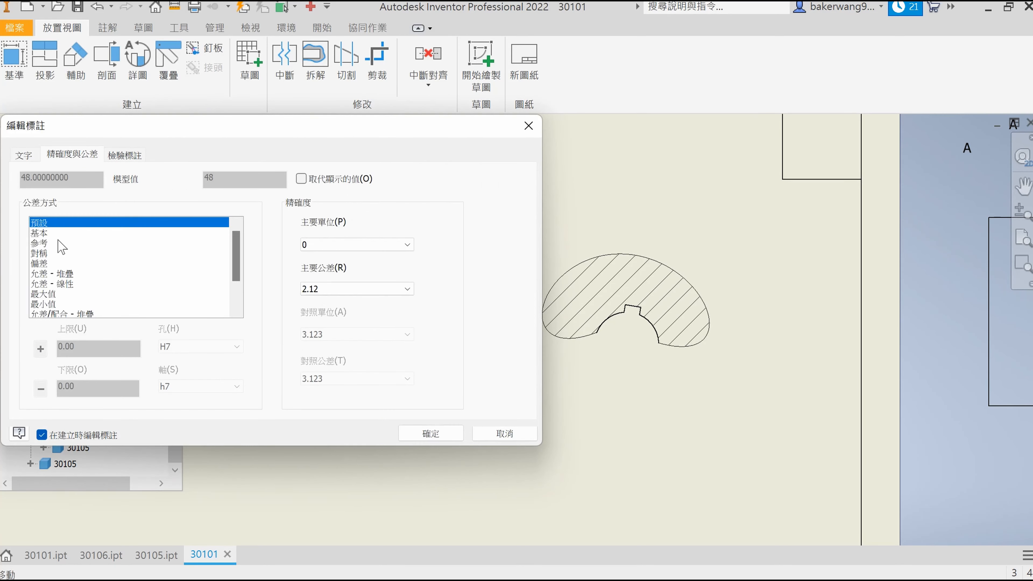
{"action": "left_click", "coordinate": [42, 264]}
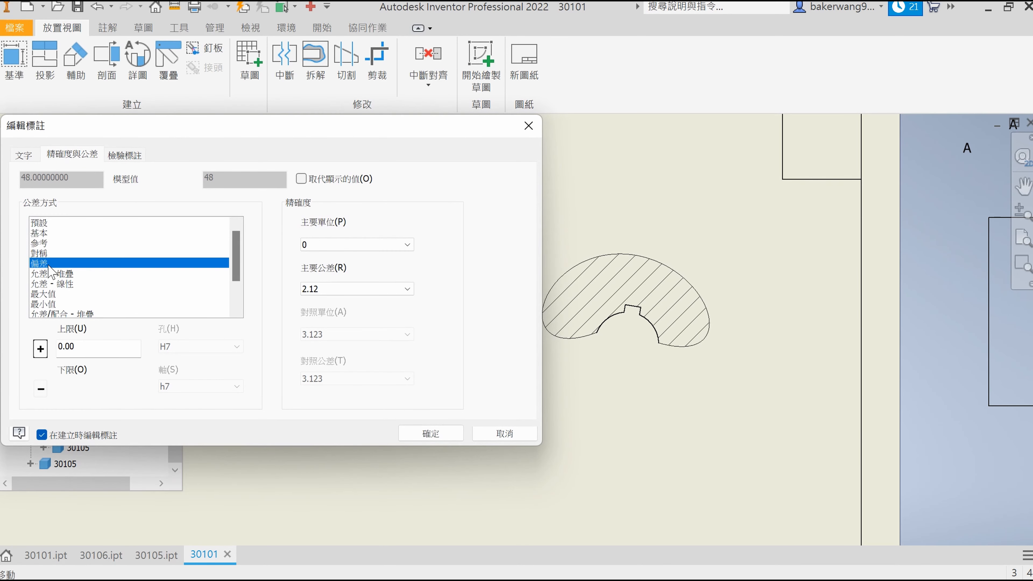
{"action": "left_click", "coordinate": [88, 384]}
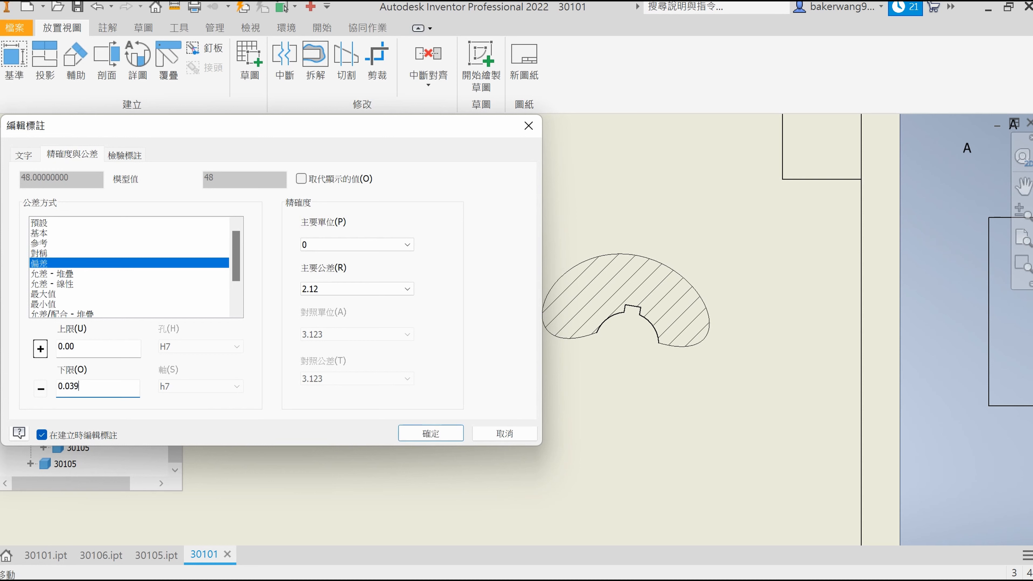
{"action": "left_click", "coordinate": [333, 288]}
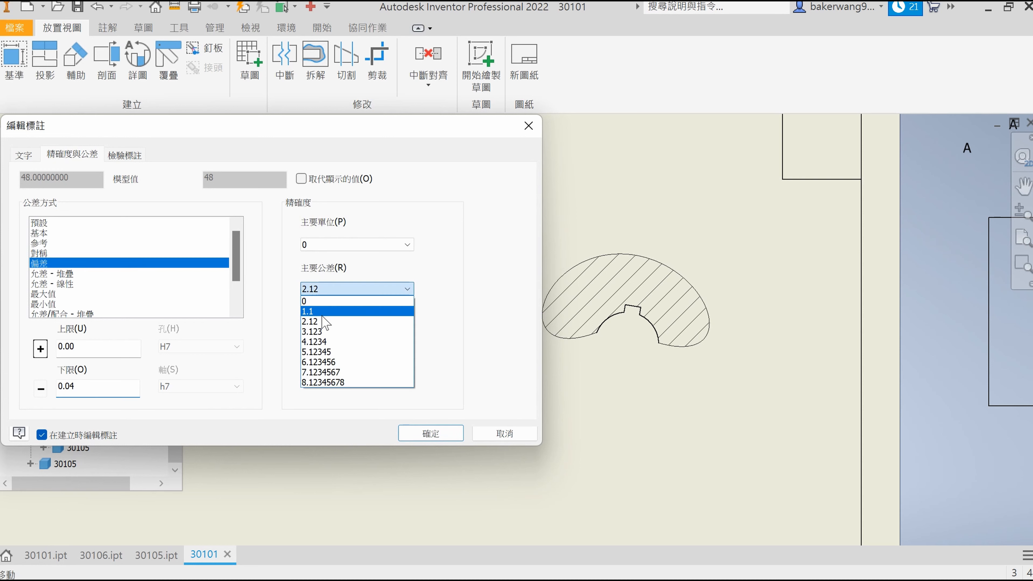
{"action": "left_click", "coordinate": [319, 341]}
{"action": "left_click", "coordinate": [406, 437]}
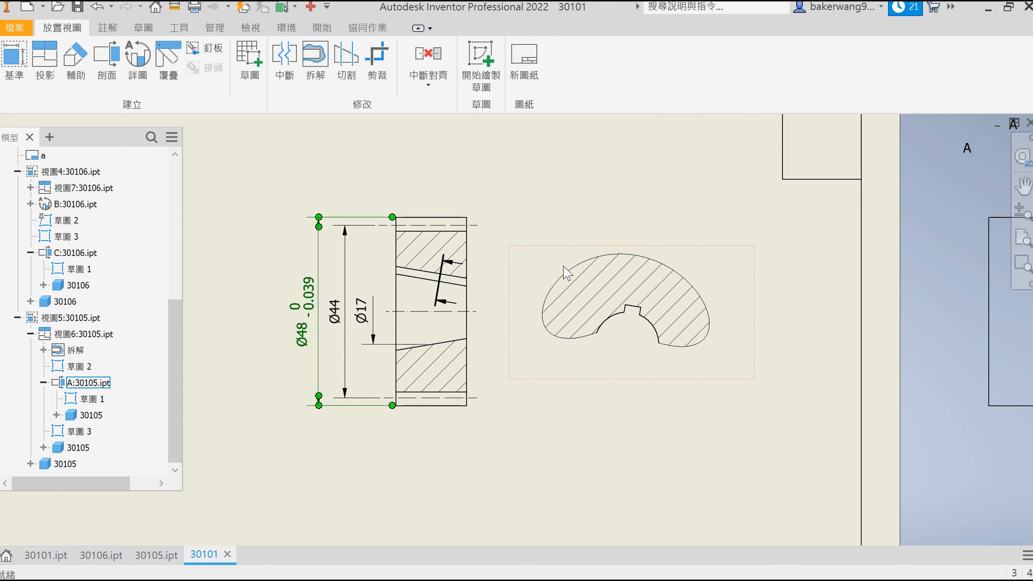
Step: Start a sketch on the gear's section view and draw a vertical line across the tapered bore from its upper to its lower edge
{"action": "middle_click_drag", "start_coordinate": [451, 419], "coordinate": [457, 352]}
{"action": "key", "text": "s"}
{"action": "left_click", "coordinate": [495, 235]}
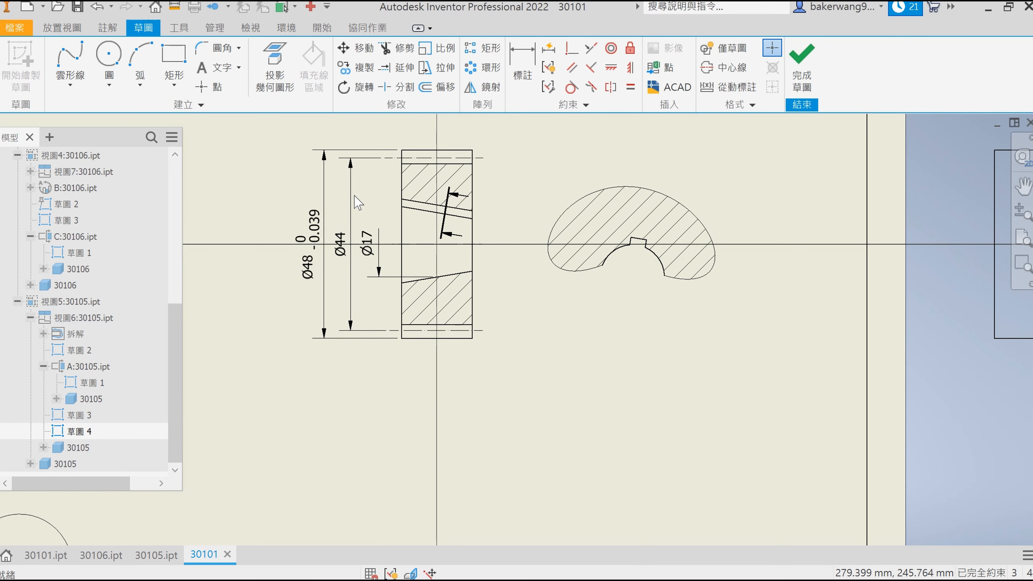
{"action": "left_click", "coordinate": [70, 85]}
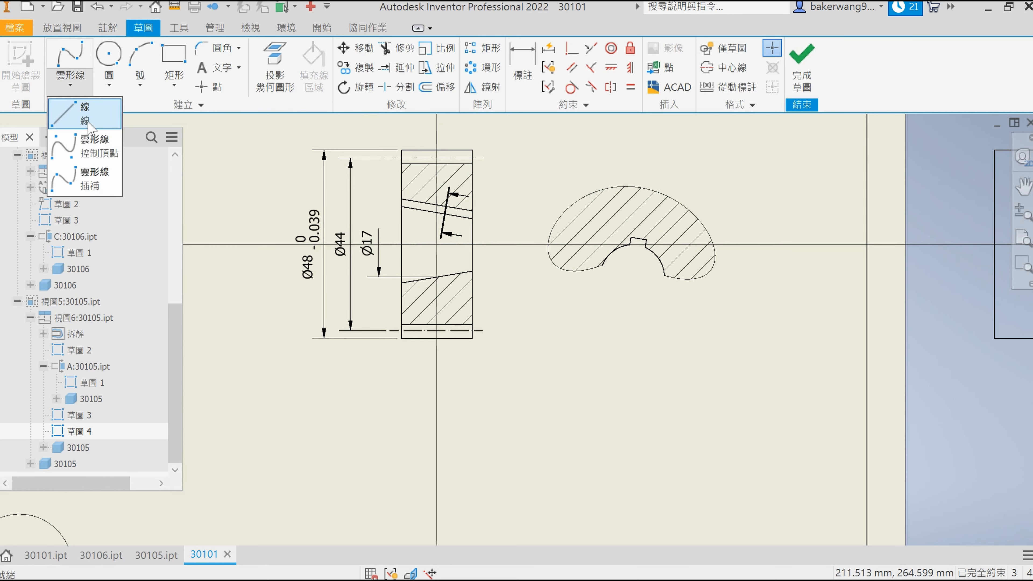
{"action": "left_click", "coordinate": [73, 108]}
{"action": "left_click", "coordinate": [436, 224]}
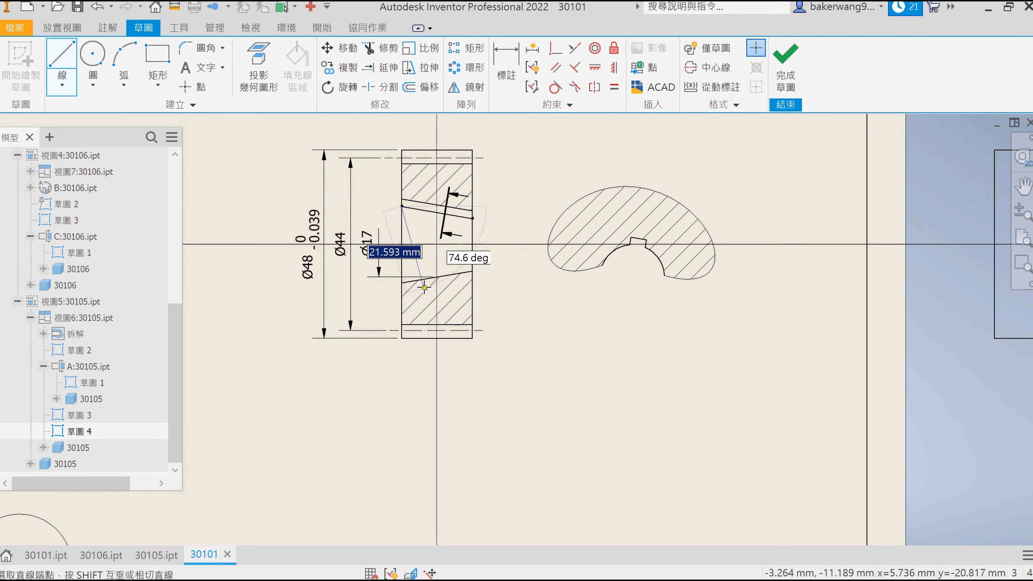
{"action": "key", "text": "Escape"}
{"action": "scroll", "coordinate": [393, 206], "scroll_direction": "down", "scroll_amount": 5}
{"action": "scroll", "coordinate": [489, 224], "scroll_direction": "up", "scroll_amount": 2}
{"action": "left_click", "coordinate": [62, 57]}
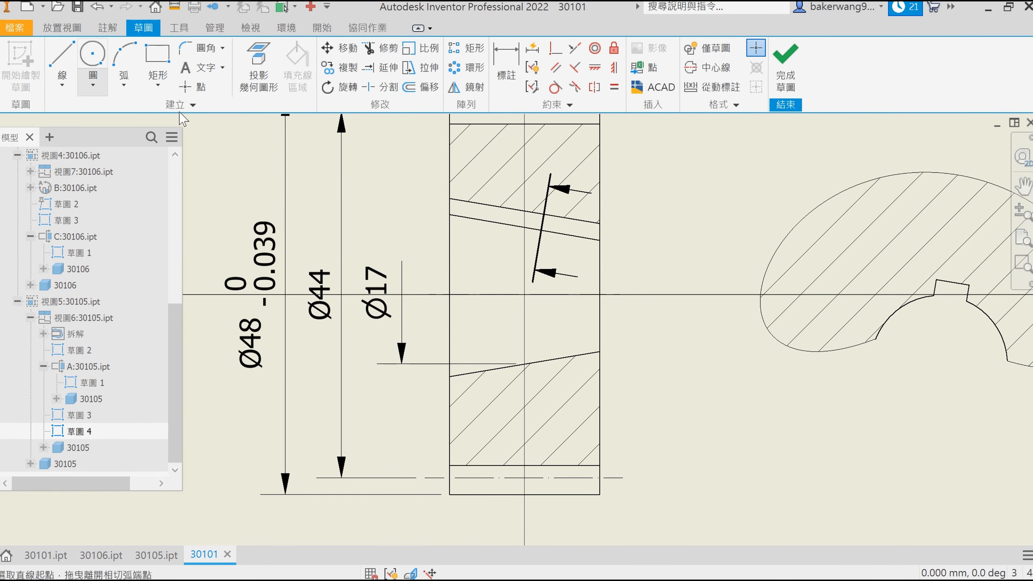
{"action": "left_click", "coordinate": [497, 222]}
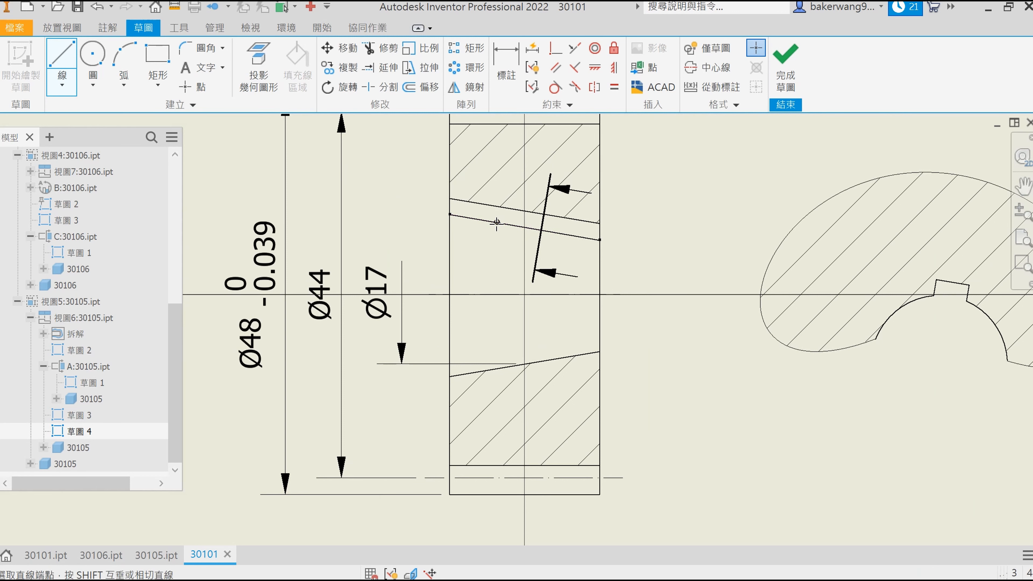
{"action": "left_click", "coordinate": [496, 368]}
{"action": "key", "text": "Escape"}
Step: Constrain the sketched vertical line to 8 mm from the gear's left face and finish the sketch
{"action": "key", "text": "d"}
{"action": "left_click", "coordinate": [497, 293]}
{"action": "left_click", "coordinate": [450, 285]}
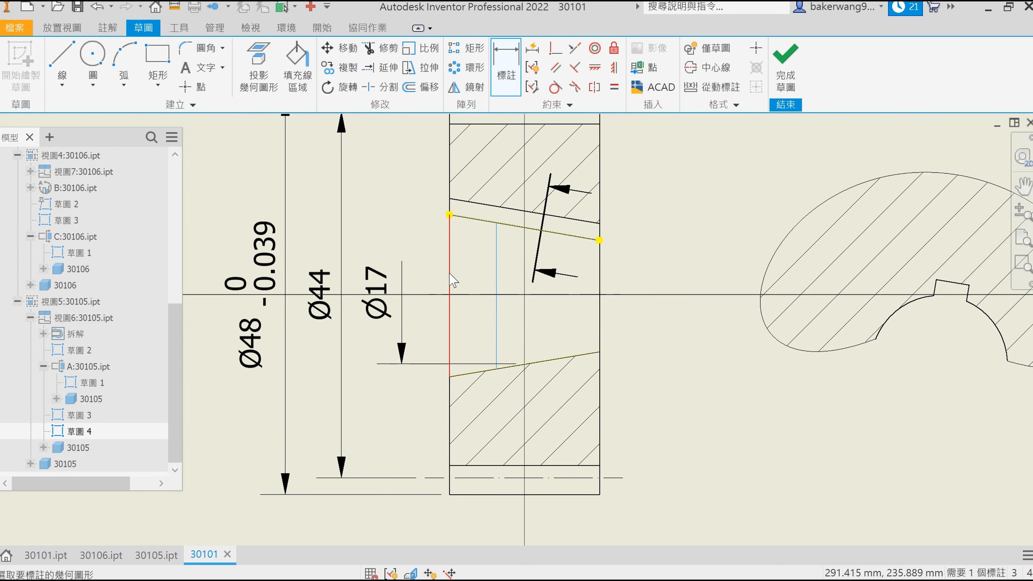
{"action": "left_click", "coordinate": [470, 277]}
{"action": "type", "text": "8"}
{"action": "key", "text": "Return"}
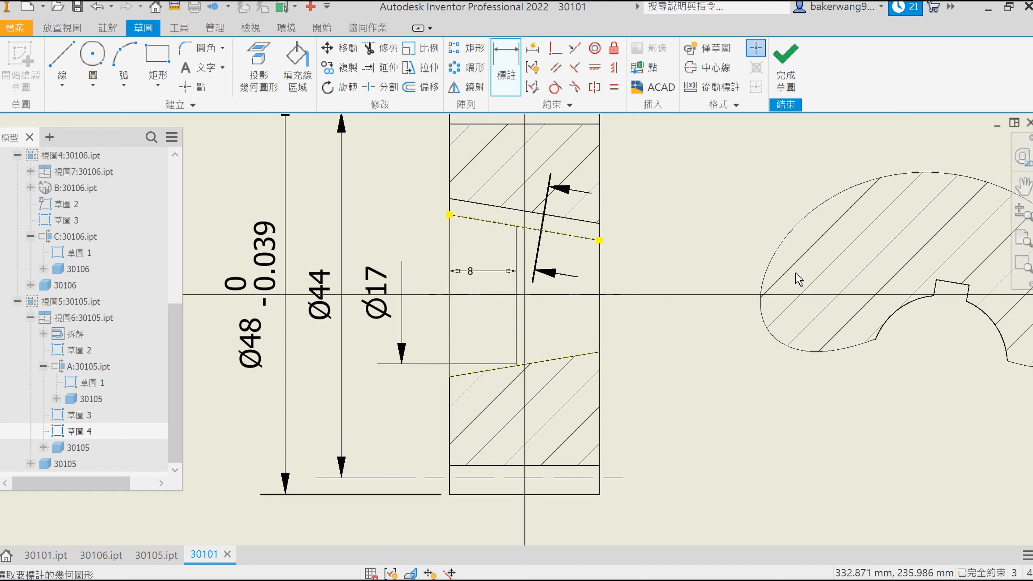
{"action": "left_click", "coordinate": [785, 61]}
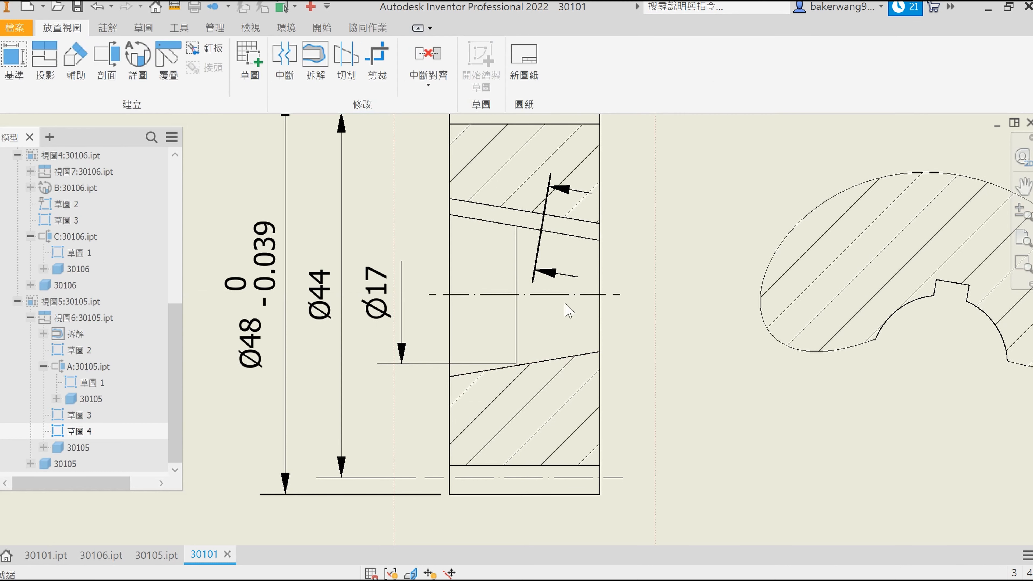
Step: Re-anchor the bore diameter dimension's extension line to the point where the sketched vertical line meets the lower tapered edge
{"action": "left_click_drag", "start_coordinate": [507, 362], "coordinate": [450, 376]}
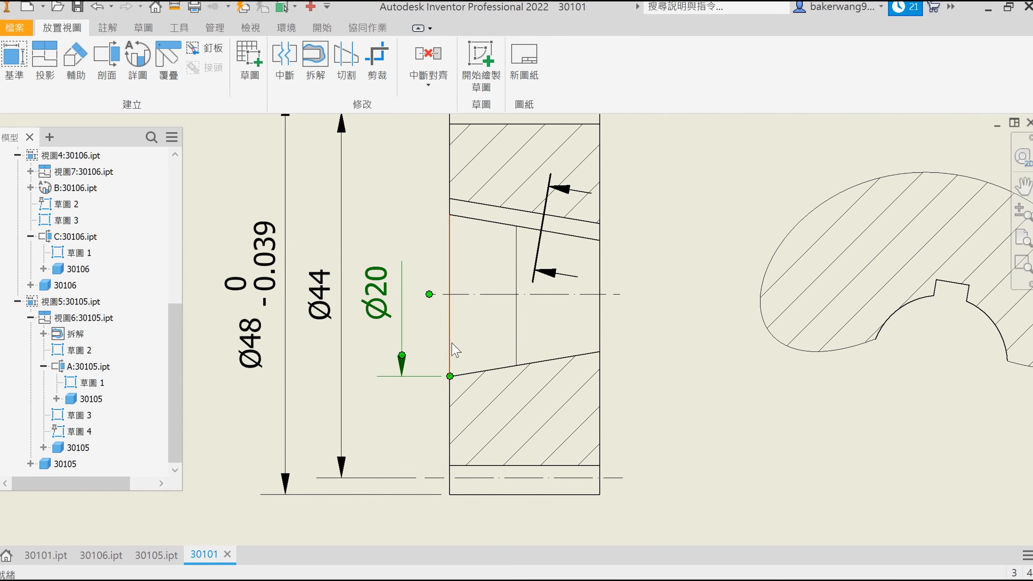
{"action": "scroll", "coordinate": [451, 374], "scroll_direction": "up", "scroll_amount": 3}
{"action": "left_click", "coordinate": [403, 391]}
{"action": "left_click_drag", "start_coordinate": [348, 392], "coordinate": [581, 369]}
{"action": "left_click", "coordinate": [777, 313]}
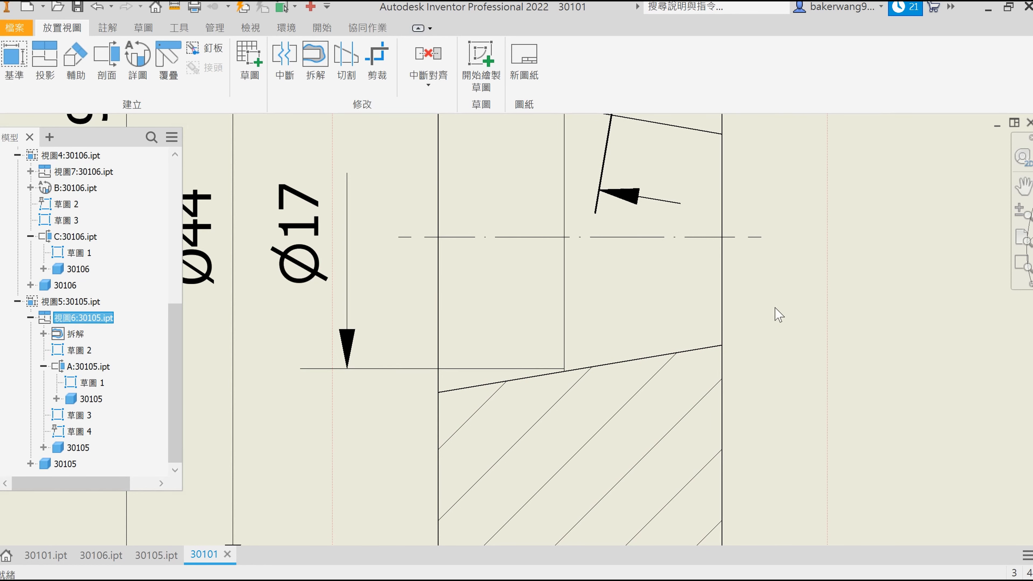
Step: Dimension the horizontal distance from the gear's left face to the sketched vertical line, placed below the section view
{"action": "scroll", "coordinate": [761, 345], "scroll_direction": "down", "scroll_amount": 4}
{"action": "middle_click_drag", "start_coordinate": [748, 368], "coordinate": [693, 366]}
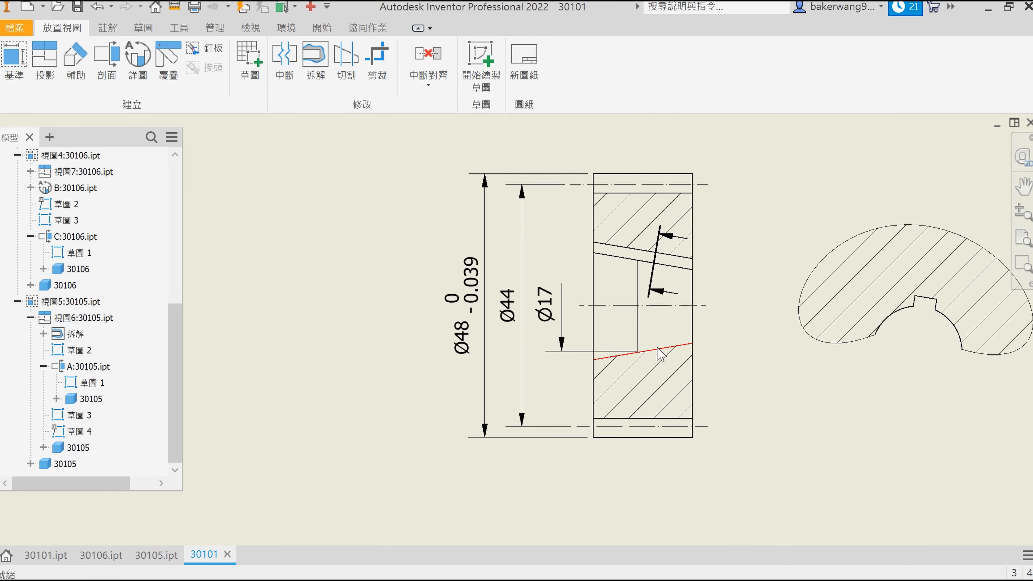
{"action": "key", "text": "d"}
{"action": "left_click", "coordinate": [637, 329]}
{"action": "left_click", "coordinate": [593, 354]}
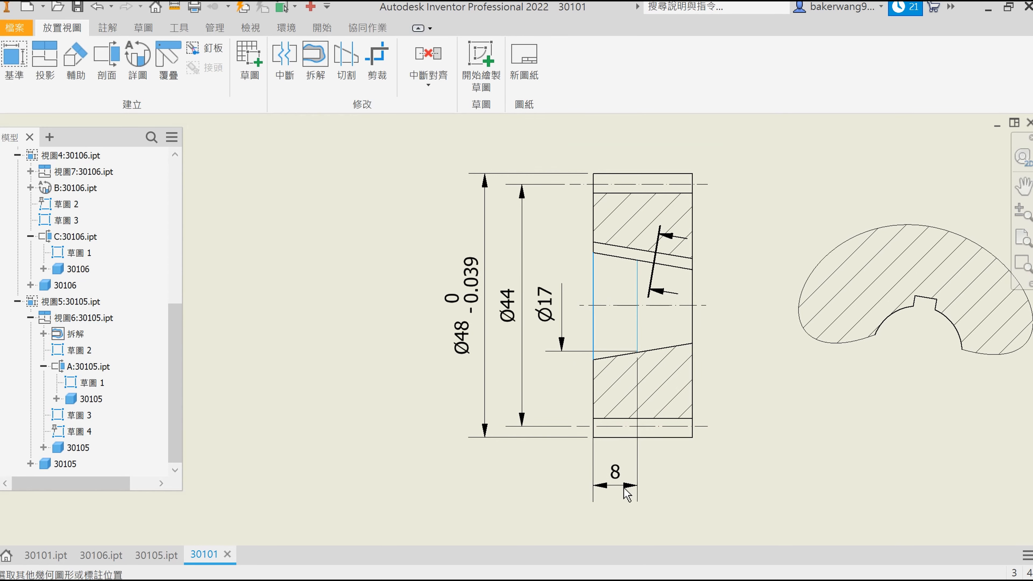
{"action": "left_click", "coordinate": [691, 476]}
{"action": "key", "text": "Return"}
Step: Start a linear dimension from the right face of the gear's section view
{"action": "left_click", "coordinate": [692, 411]}
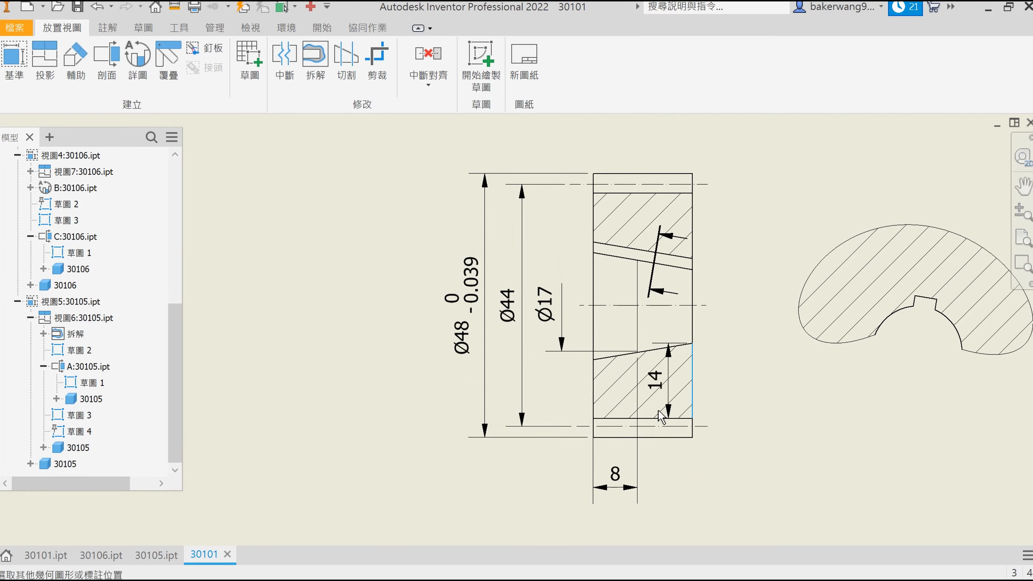
Step: Dimension the gear section's overall width, placing the dimension below the existing 8 mm one
{"action": "left_click", "coordinate": [594, 406]}
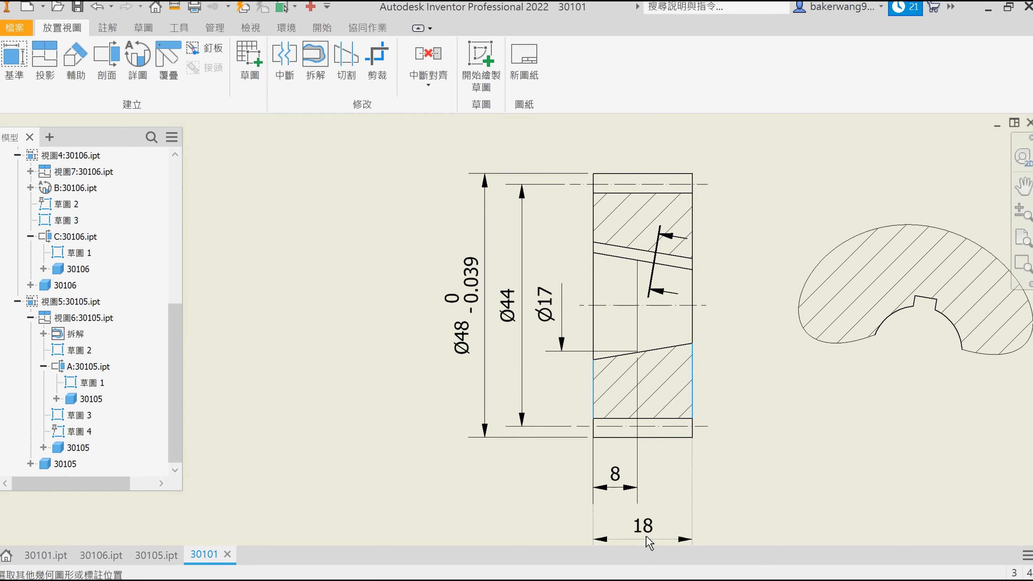
{"action": "left_click", "coordinate": [741, 489]}
{"action": "key", "text": "Return"}
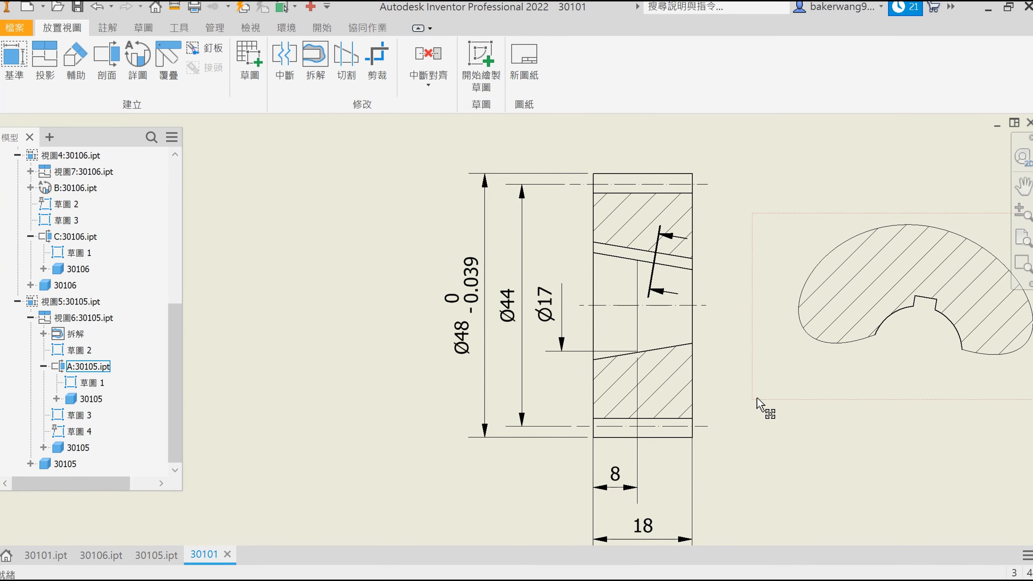
Step: Dimension the keyway's depth in the kidney-shaped removed section with an aligned dimension
{"action": "scroll", "coordinate": [763, 338], "scroll_direction": "up", "scroll_amount": 3}
{"action": "scroll", "coordinate": [763, 337], "scroll_direction": "up", "scroll_amount": 2}
{"action": "scroll", "coordinate": [563, 367], "scroll_direction": "down", "scroll_amount": 5}
{"action": "left_click", "coordinate": [566, 358]}
{"action": "left_click", "coordinate": [538, 377]}
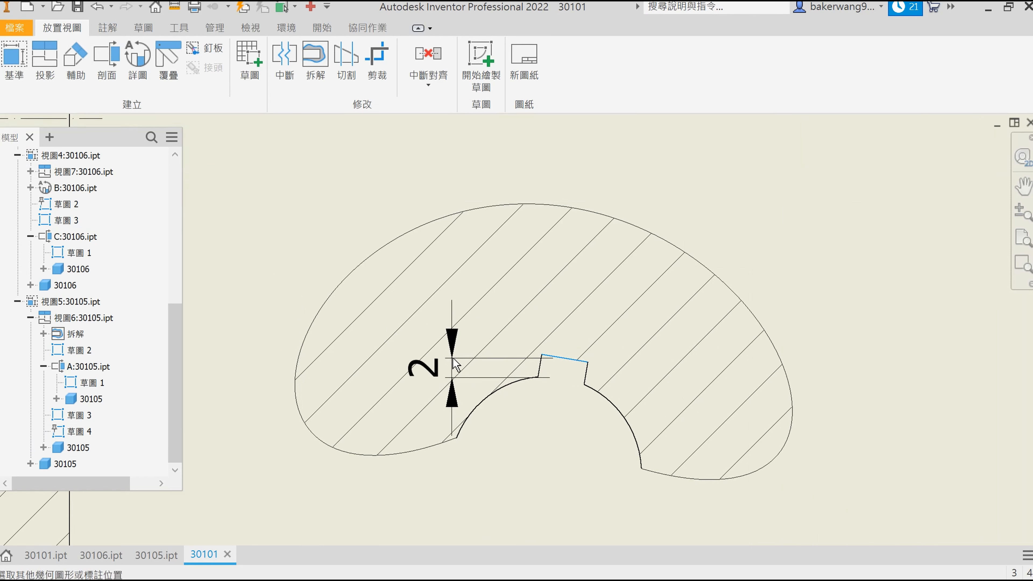
{"action": "right_click", "coordinate": [281, 301]}
{"action": "mouse_move", "coordinate": [288, 377]}
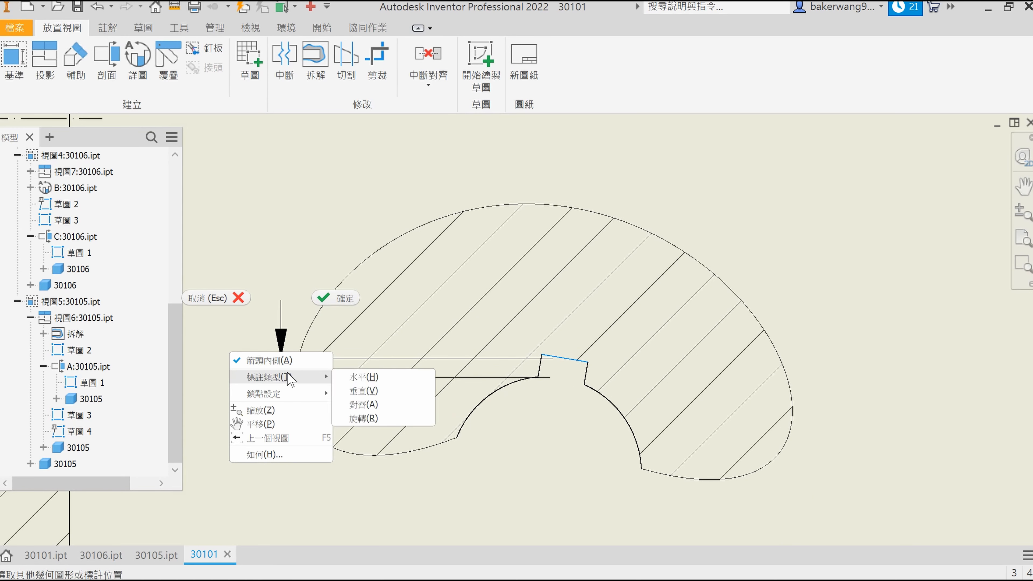
{"action": "left_click", "coordinate": [375, 405]}
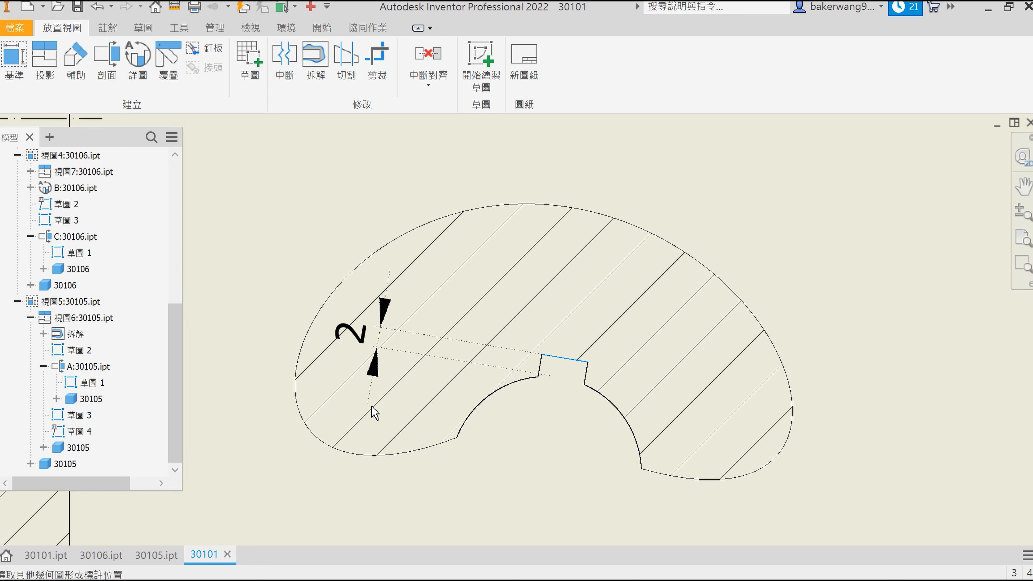
{"action": "left_click", "coordinate": [287, 312]}
Step: Set the keyway depth dimension's primary unit precision to 1.1 and move it outside the hatched outline
{"action": "left_click", "coordinate": [366, 244]}
{"action": "left_click", "coordinate": [321, 267]}
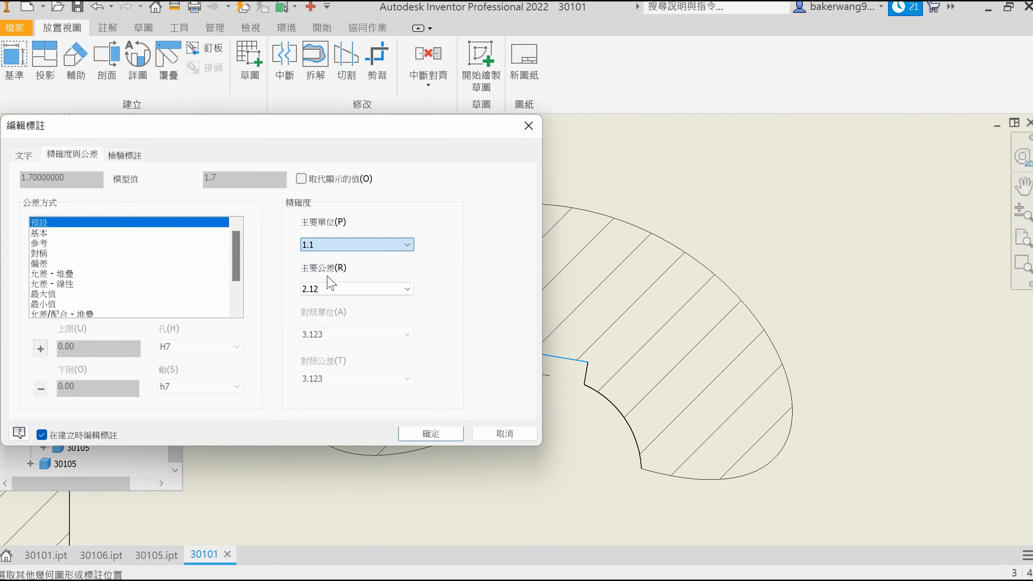
{"action": "left_click", "coordinate": [430, 434]}
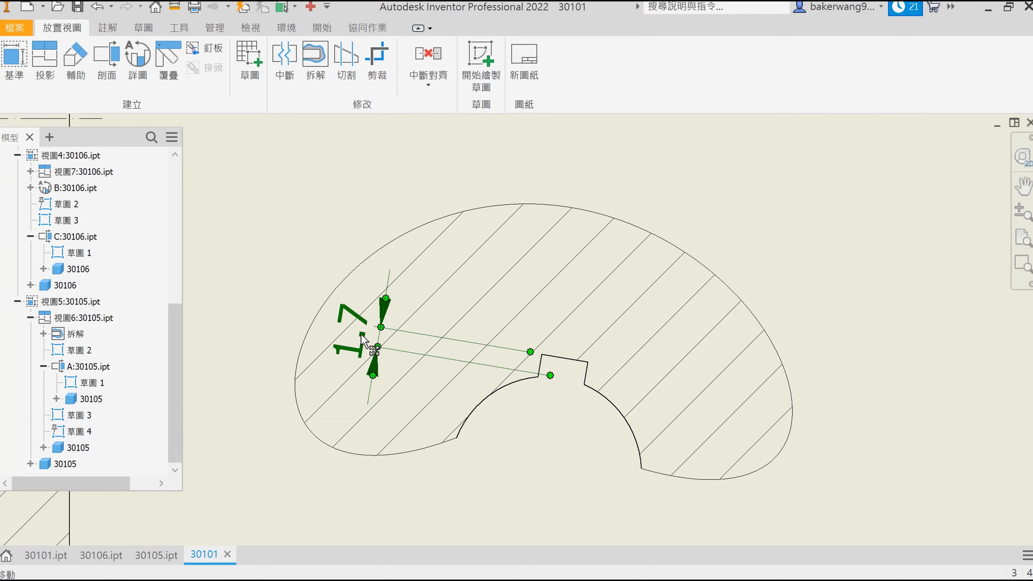
{"action": "left_click_drag", "start_coordinate": [366, 342], "coordinate": [269, 314]}
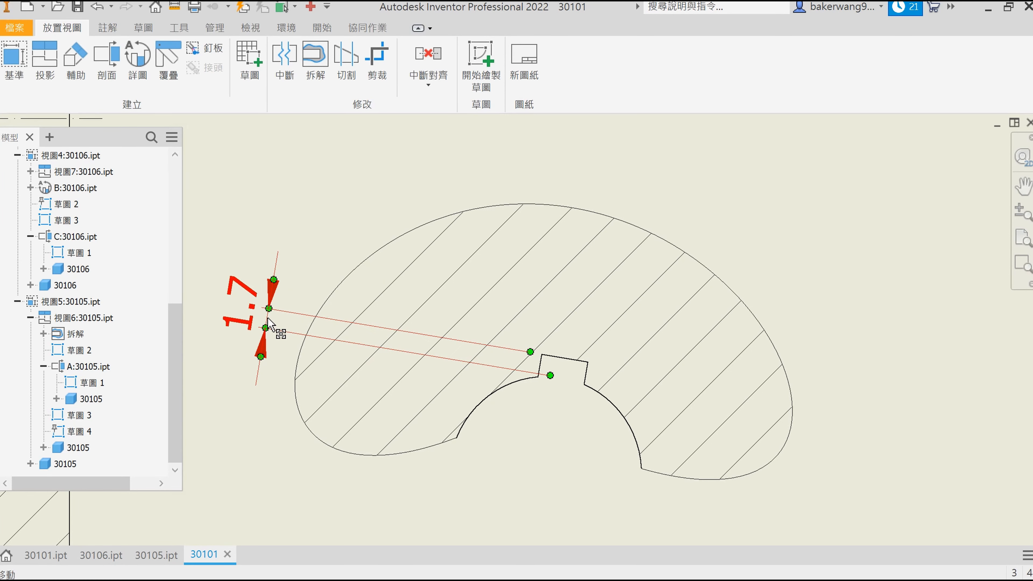
Step: Give the keyway depth dimension a deviation tolerance of +0.1 upper and 0 lower, with tolerance precision of one decimal
{"action": "double_click", "coordinate": [250, 313]}
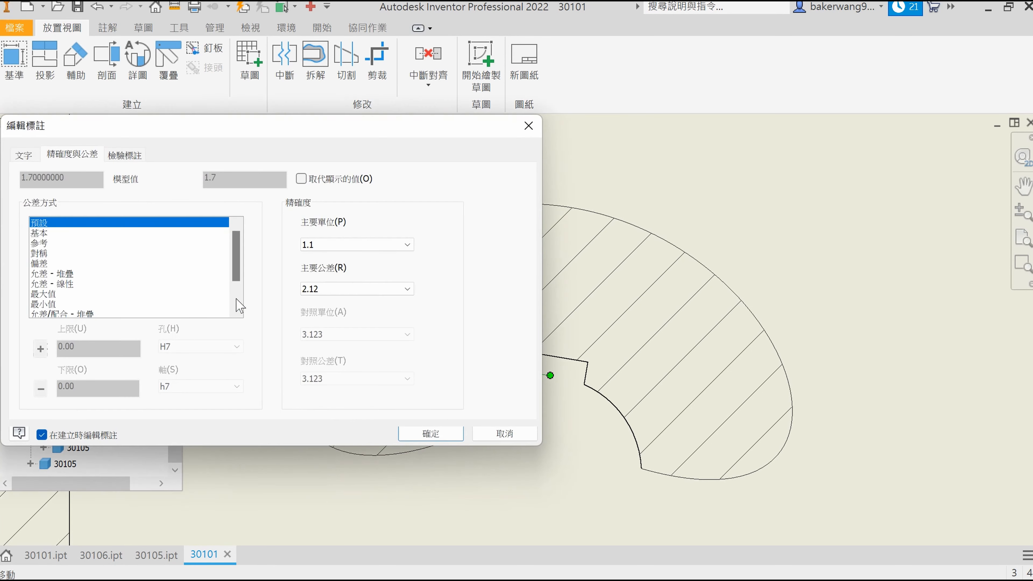
{"action": "left_click", "coordinate": [57, 263]}
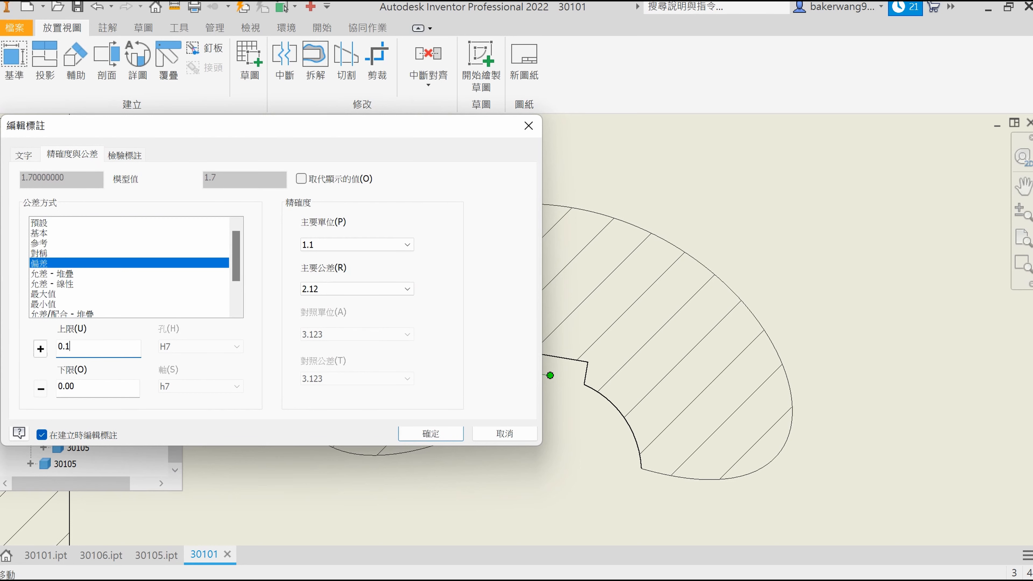
{"action": "left_click", "coordinate": [430, 434]}
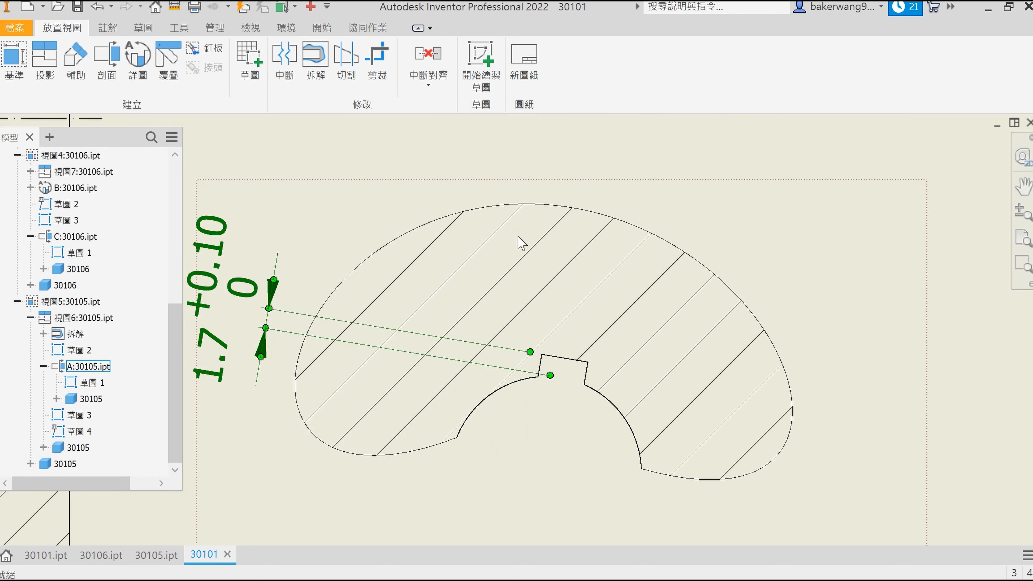
{"action": "double_click", "coordinate": [272, 266]}
{"action": "left_click", "coordinate": [347, 288]}
{"action": "left_click", "coordinate": [325, 306]}
{"action": "left_click", "coordinate": [423, 433]}
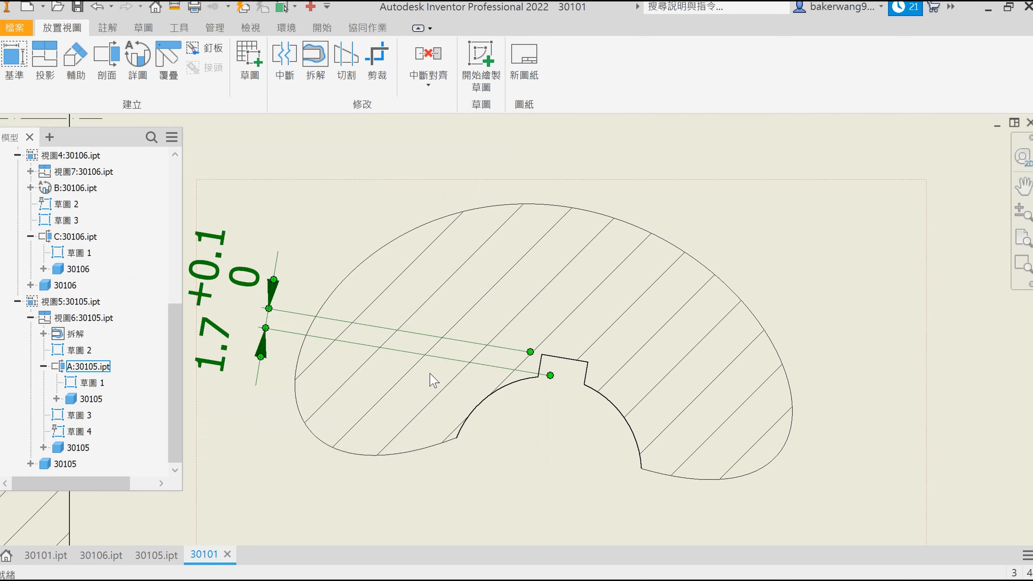
{"action": "left_click", "coordinate": [649, 374]}
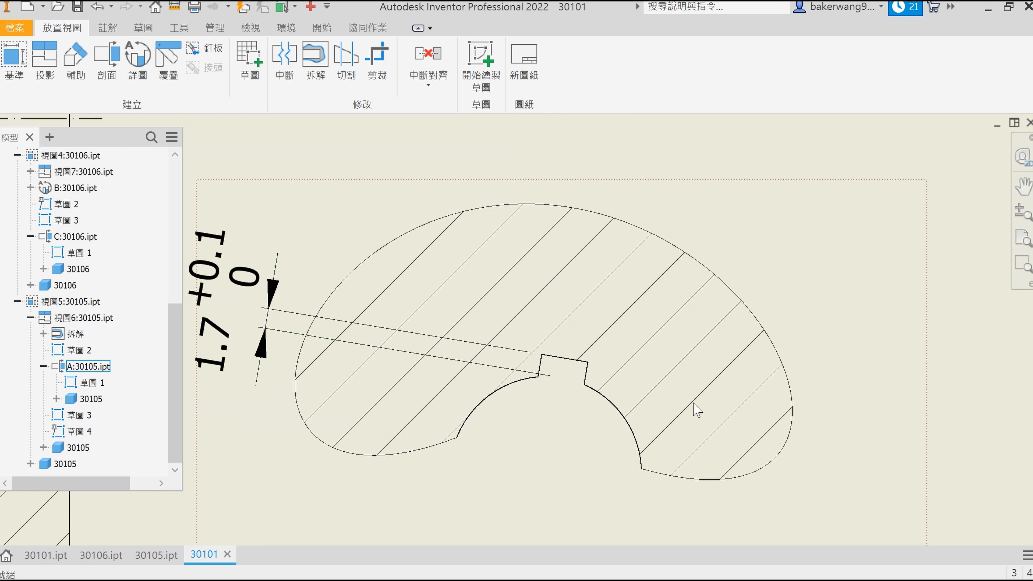
Step: Dimension the keyway's width between its two side edges with an aligned dimension above the hatched section
{"action": "key", "text": "d"}
{"action": "left_click", "coordinate": [540, 364]}
{"action": "left_click", "coordinate": [586, 373]}
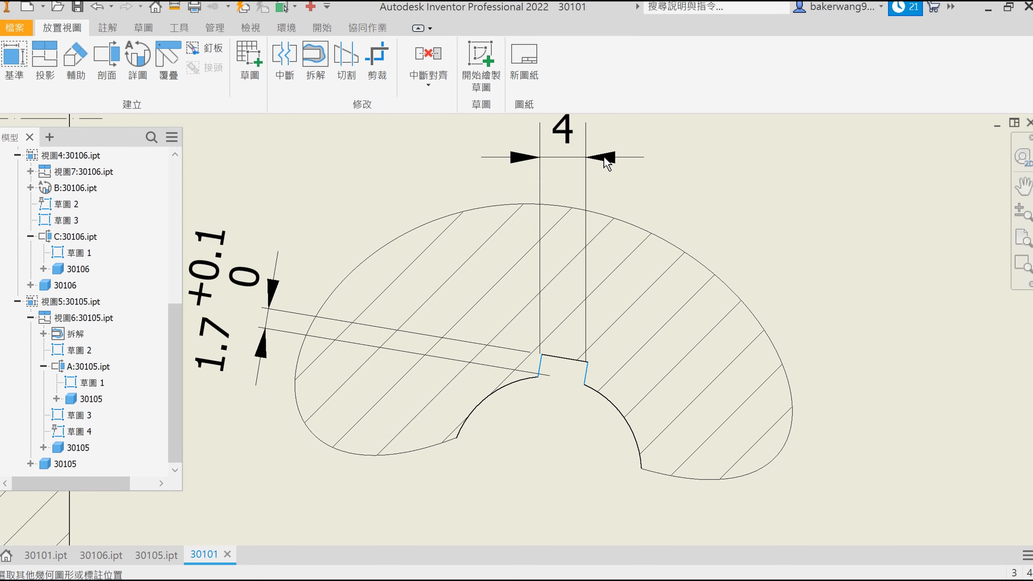
{"action": "right_click", "coordinate": [606, 162]}
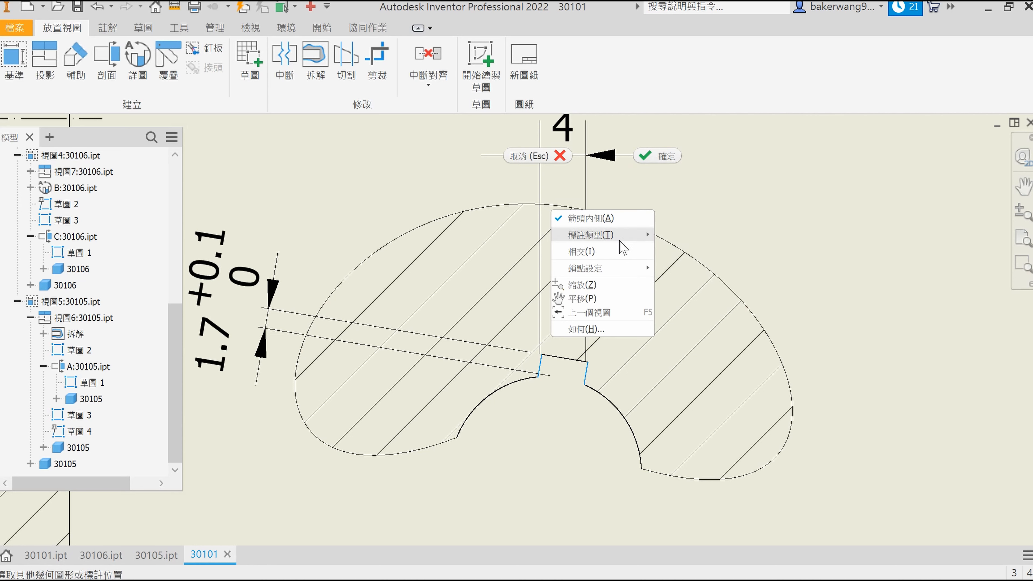
{"action": "mouse_move", "coordinate": [615, 238]}
{"action": "left_click", "coordinate": [679, 262]}
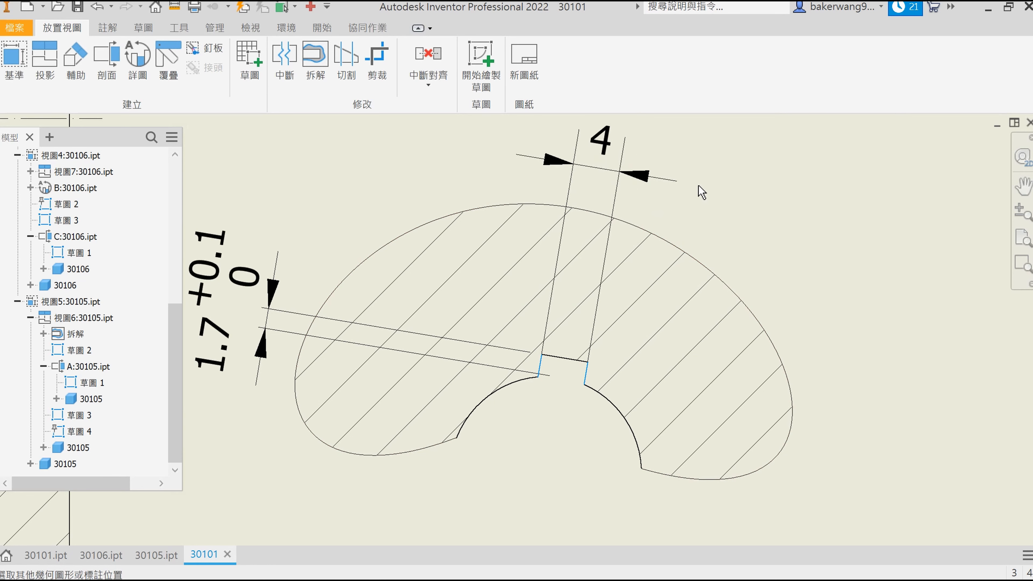
{"action": "left_click", "coordinate": [733, 173]}
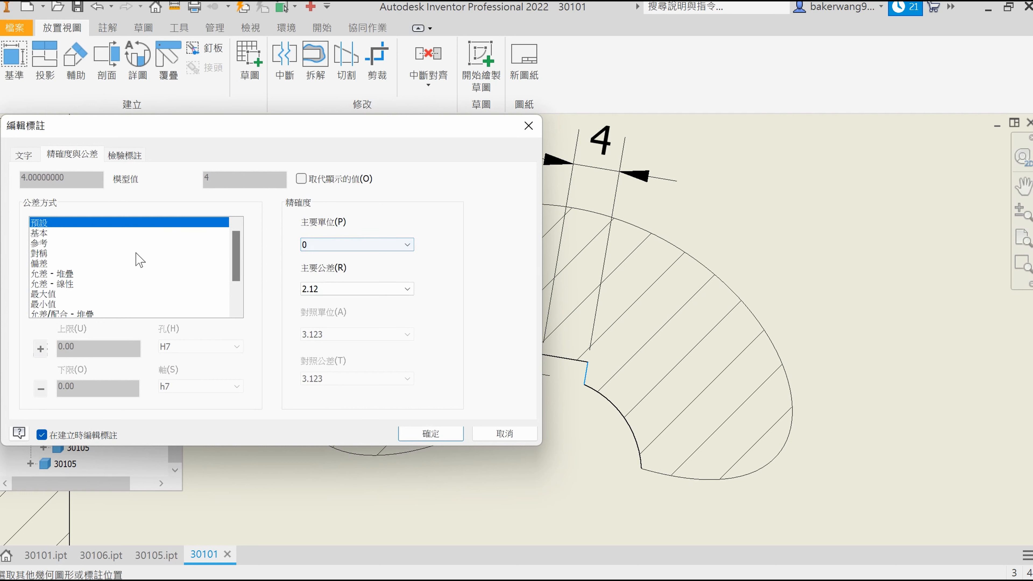
Step: Give the keyway width dimension a deviation tolerance of +0.040 upper and +0.010 lower, with tolerance precision 3.123
{"action": "left_click", "coordinate": [39, 263]}
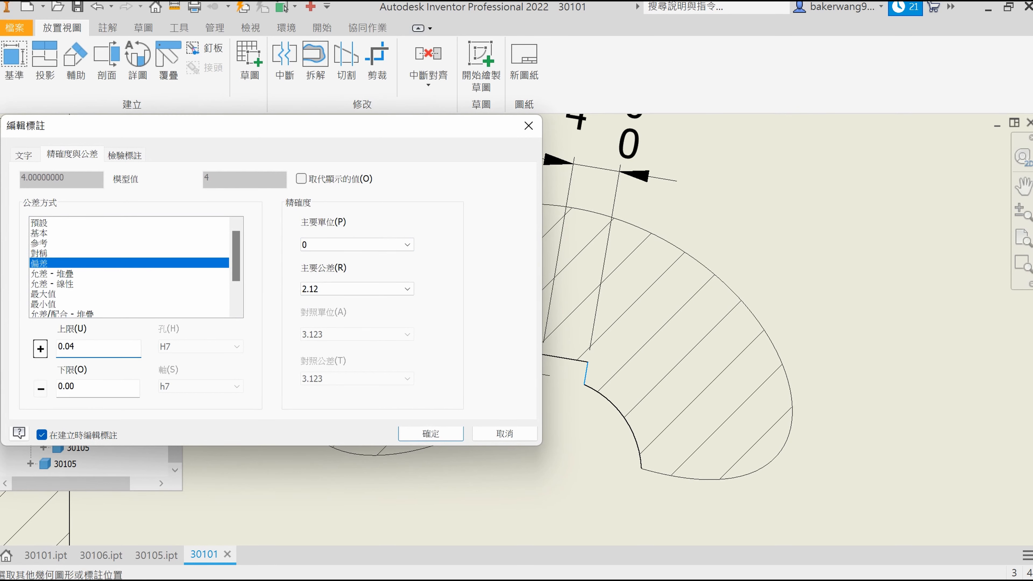
{"action": "left_click", "coordinate": [75, 387]}
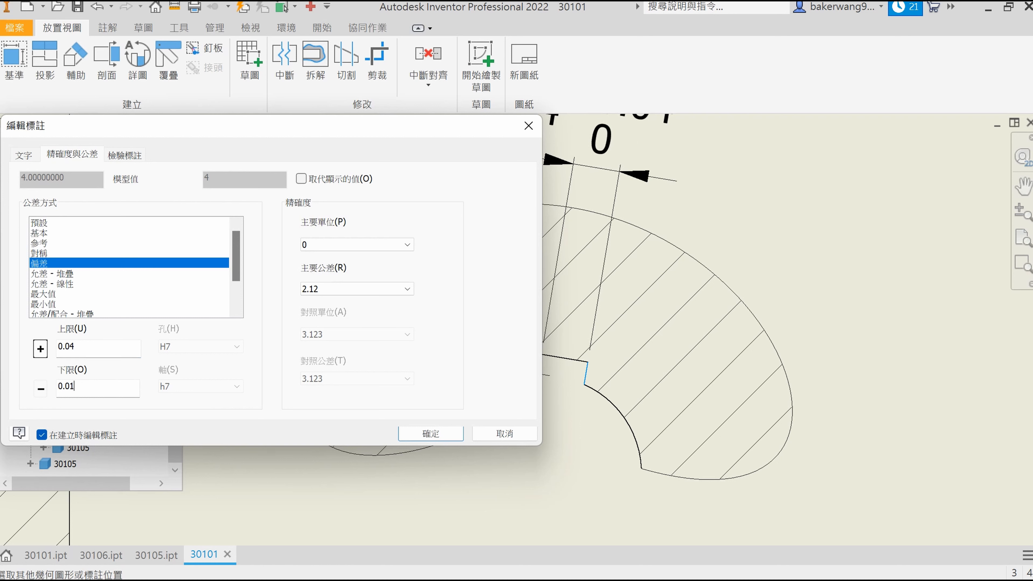
{"action": "left_click", "coordinate": [342, 288]}
{"action": "left_click", "coordinate": [328, 324]}
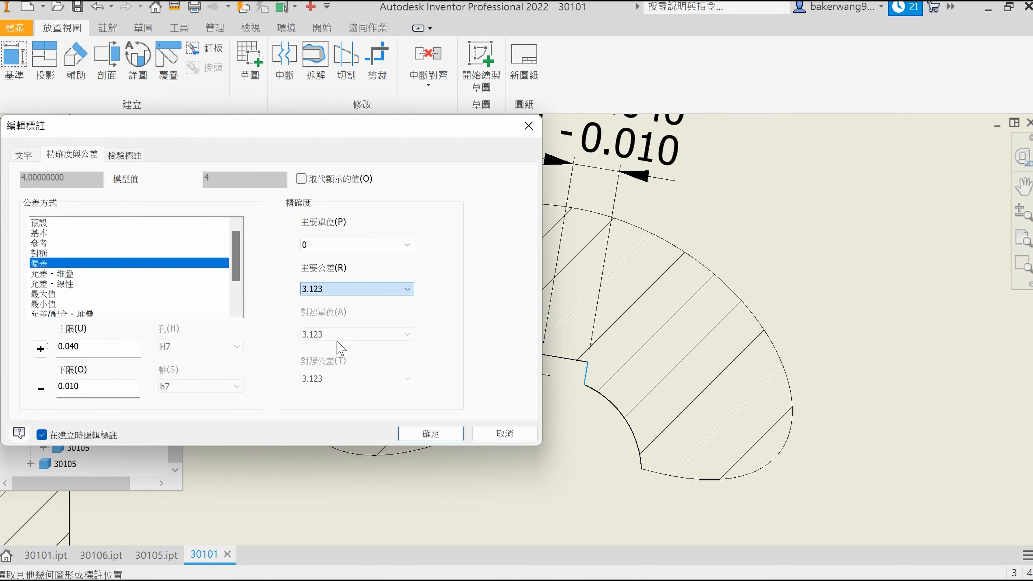
{"action": "left_click", "coordinate": [41, 389]}
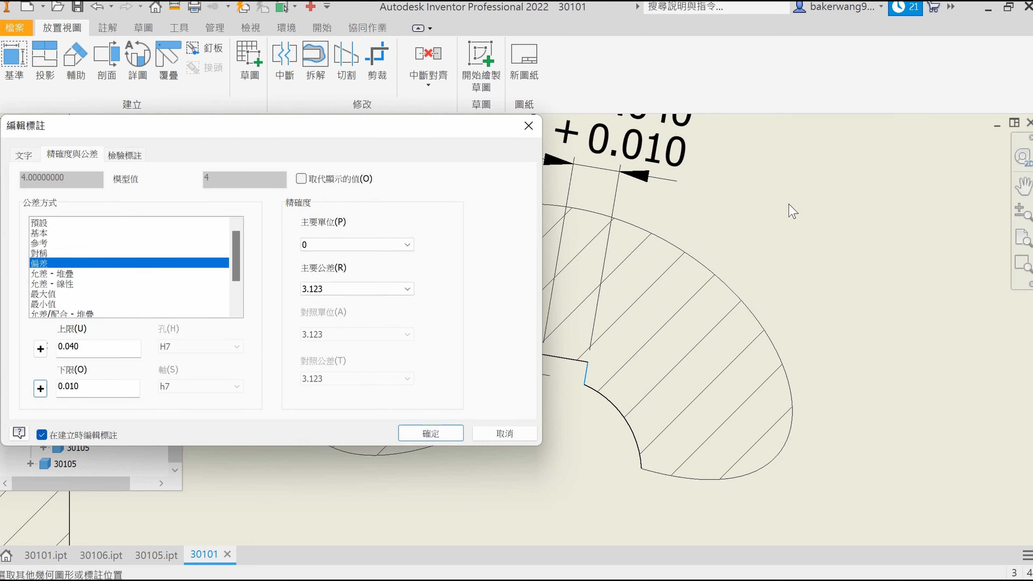
{"action": "left_click", "coordinate": [430, 432]}
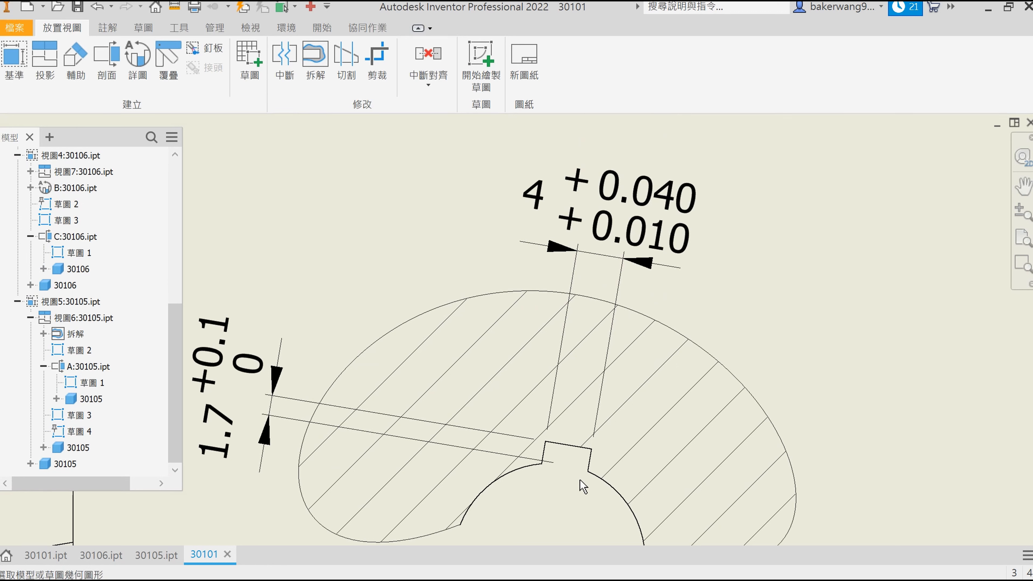
Step: Switch the drawing from sheet 圖紙:2 to sheet 圖紙:1
{"action": "scroll", "coordinate": [582, 486], "scroll_direction": "down", "scroll_amount": 5}
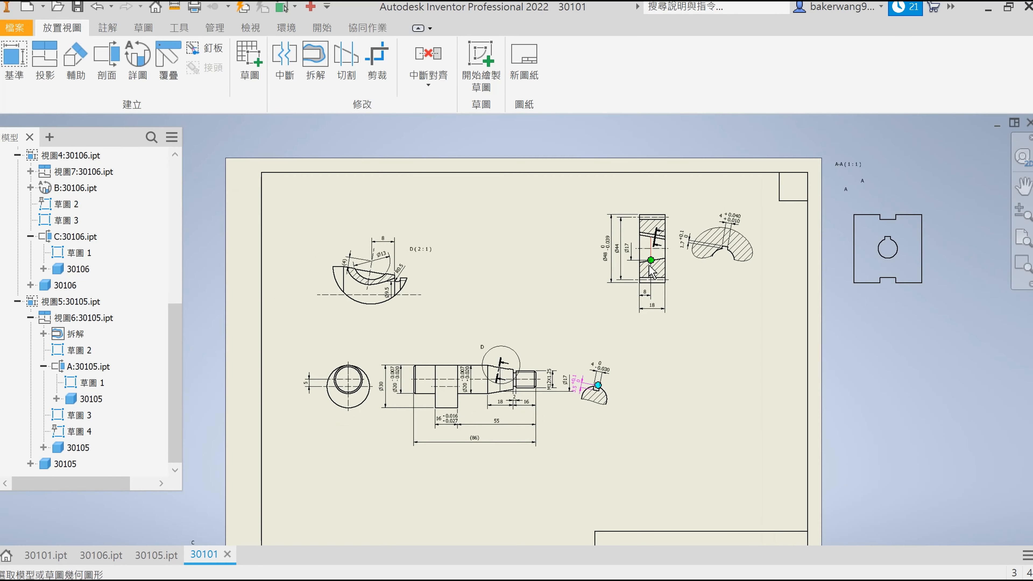
{"action": "mouse_move", "coordinate": [649, 266]}
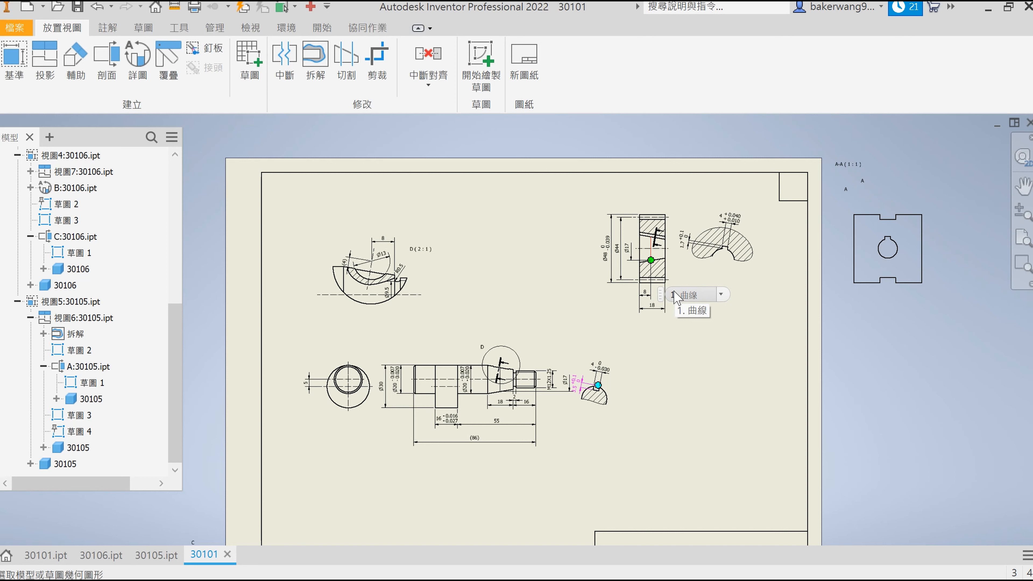
{"action": "scroll", "coordinate": [90, 333], "scroll_direction": "up", "scroll_amount": 5}
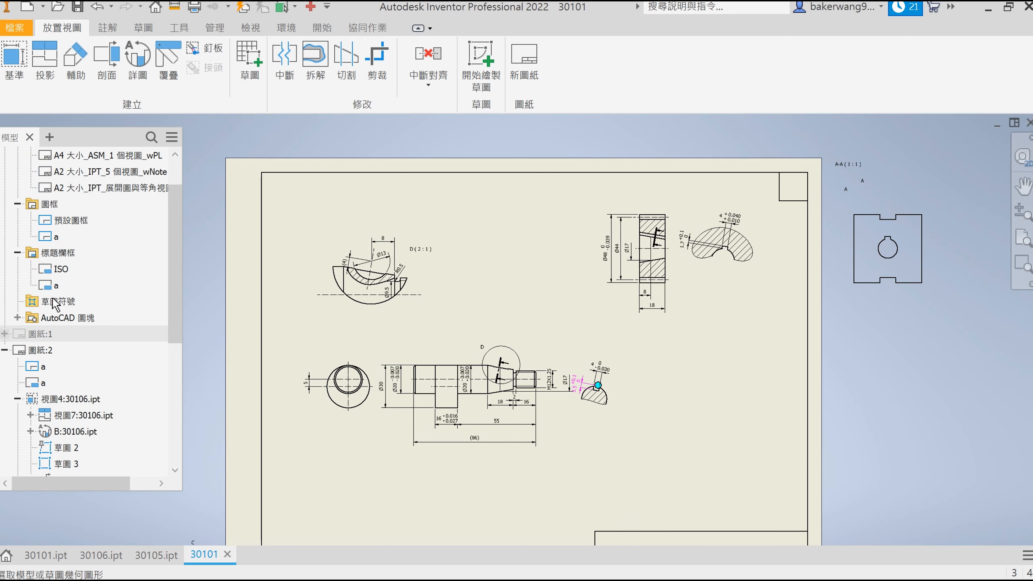
{"action": "left_click", "coordinate": [4, 350]}
{"action": "left_click", "coordinate": [39, 384]}
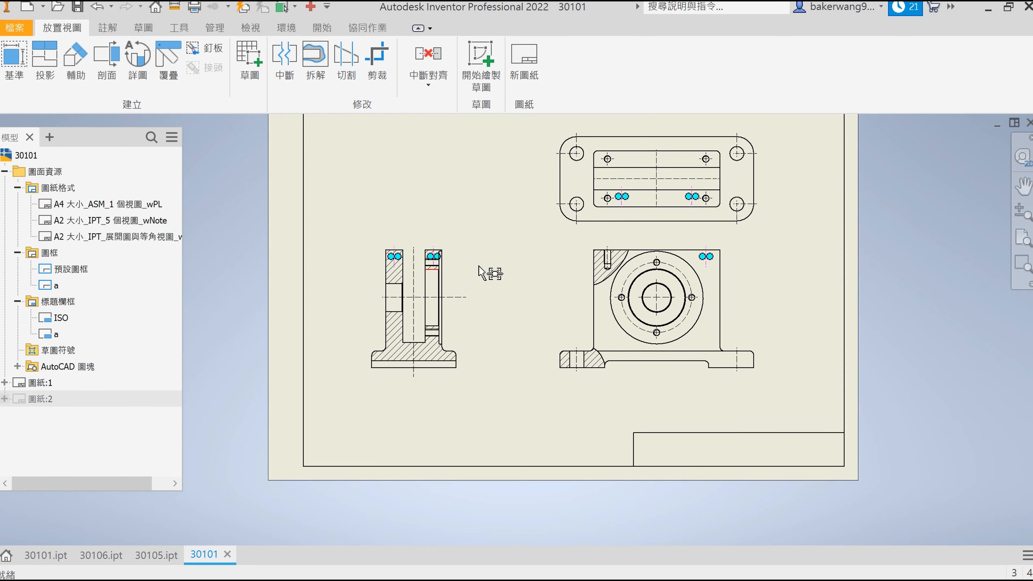
Step: Dimension the vertical distance from the housing section's top edge to the slot floor, beside the section view
{"action": "scroll", "coordinate": [444, 275], "scroll_direction": "up", "scroll_amount": 3}
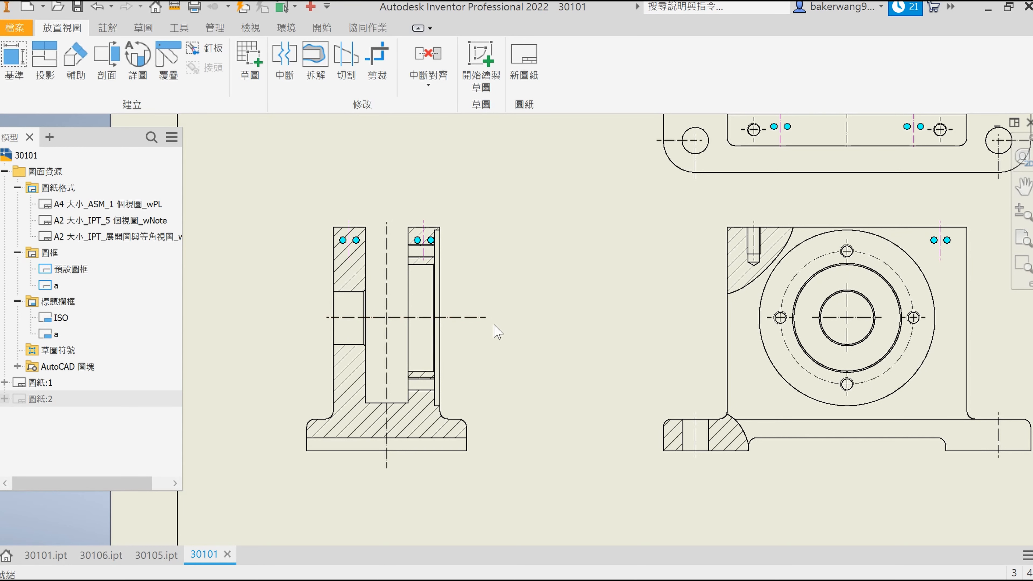
{"action": "key", "text": "d"}
{"action": "left_click", "coordinate": [361, 228]}
{"action": "left_click", "coordinate": [384, 403]}
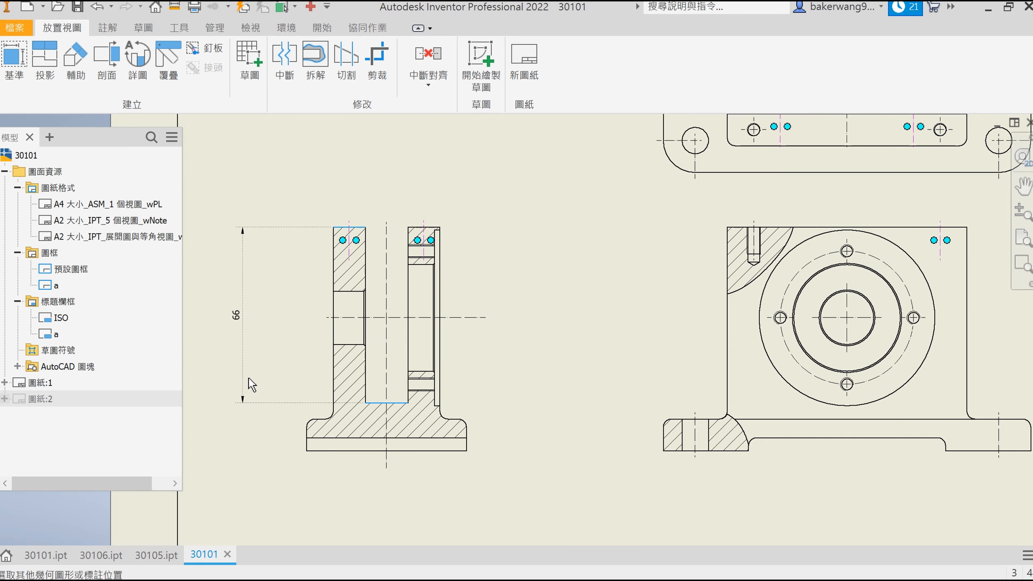
{"action": "left_click", "coordinate": [219, 301]}
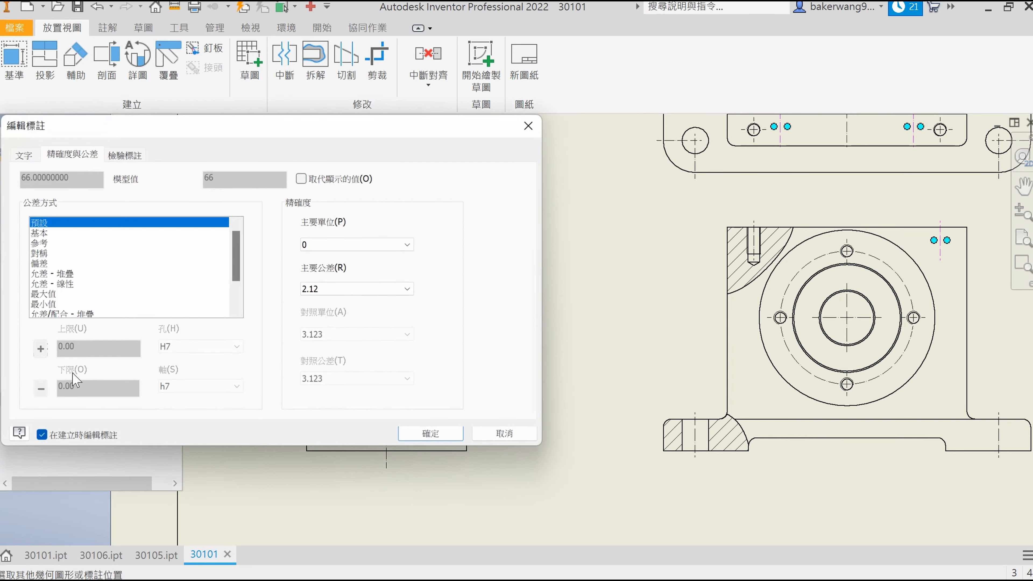
Step: Give the slot depth dimension a deviation tolerance of +0.030 upper and 0 lower, with tolerance precision 3.123
{"action": "left_click", "coordinate": [41, 253]}
{"action": "left_click", "coordinate": [40, 263]}
{"action": "left_click", "coordinate": [81, 346]}
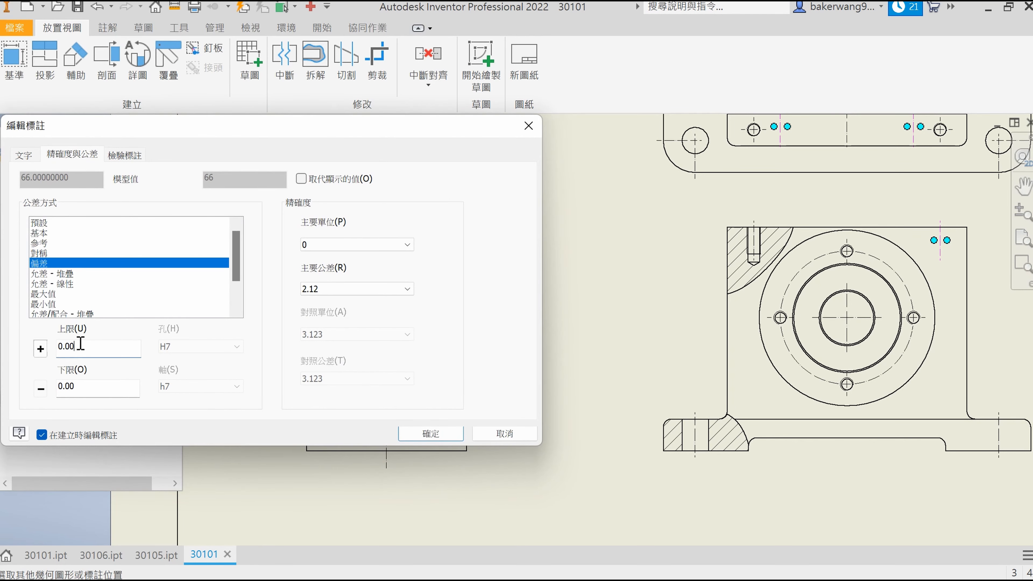
{"action": "left_click", "coordinate": [382, 288]}
{"action": "left_click", "coordinate": [336, 353]}
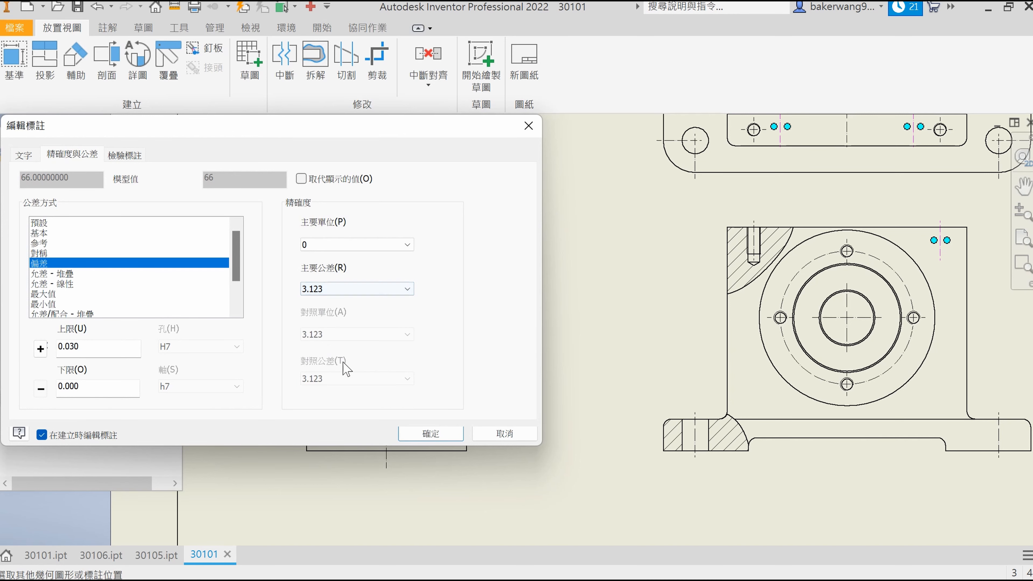
{"action": "left_click", "coordinate": [430, 433]}
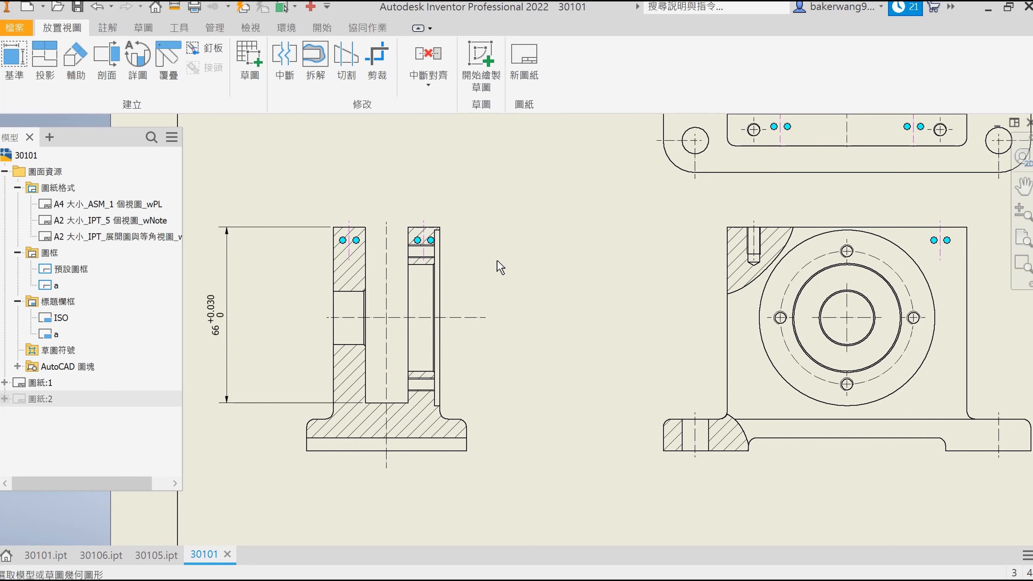
{"action": "key", "text": "Escape"}
Step: Dimension the diameter of the bore through the housing section's thicker wall, placing it beside the view
{"action": "key", "text": "d"}
{"action": "left_click", "coordinate": [348, 290]}
{"action": "key", "text": "Escape"}
{"action": "key", "text": "d"}
{"action": "scroll", "coordinate": [337, 304], "scroll_direction": "up", "scroll_amount": 3}
{"action": "left_click", "coordinate": [348, 280]}
{"action": "left_click", "coordinate": [352, 380]}
{"action": "left_click", "coordinate": [239, 371]}
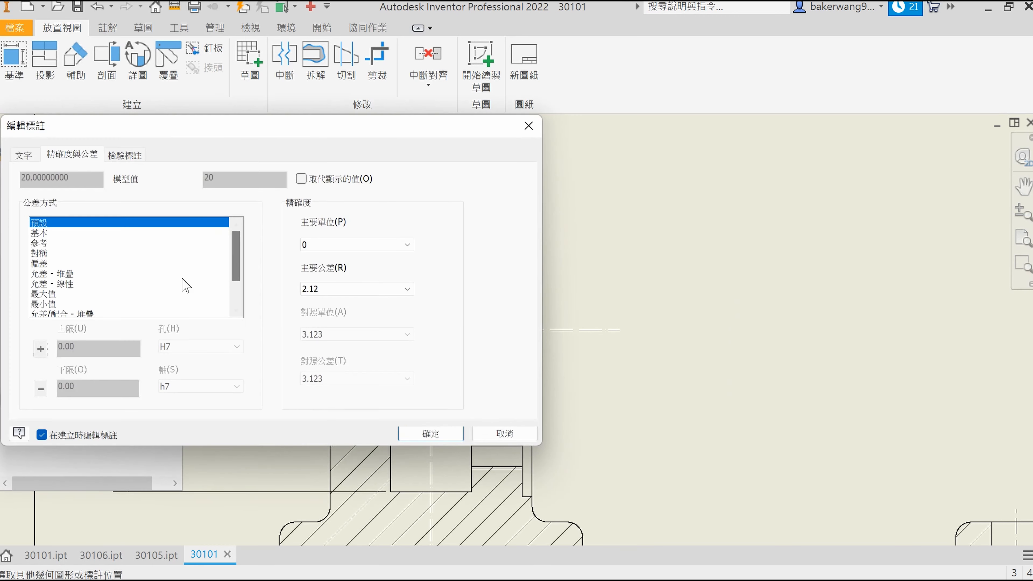
Step: Give the bore diameter dimension a deviation tolerance of +0.021 upper and 0 lower, with three-decimal tolerance precision
{"action": "left_click", "coordinate": [33, 263]}
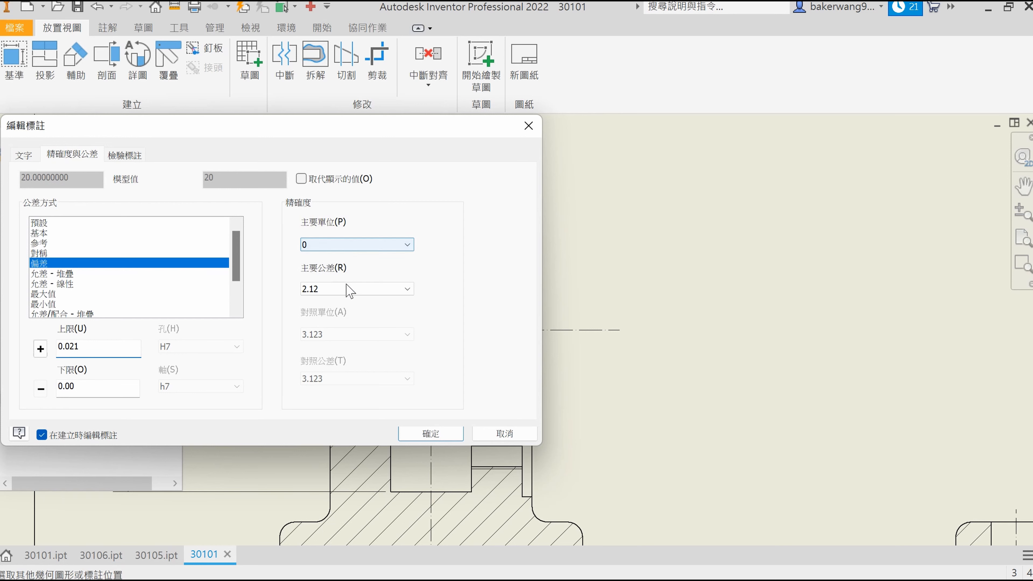
{"action": "left_click", "coordinate": [358, 289]}
{"action": "left_click", "coordinate": [325, 332]}
{"action": "left_click", "coordinate": [427, 433]}
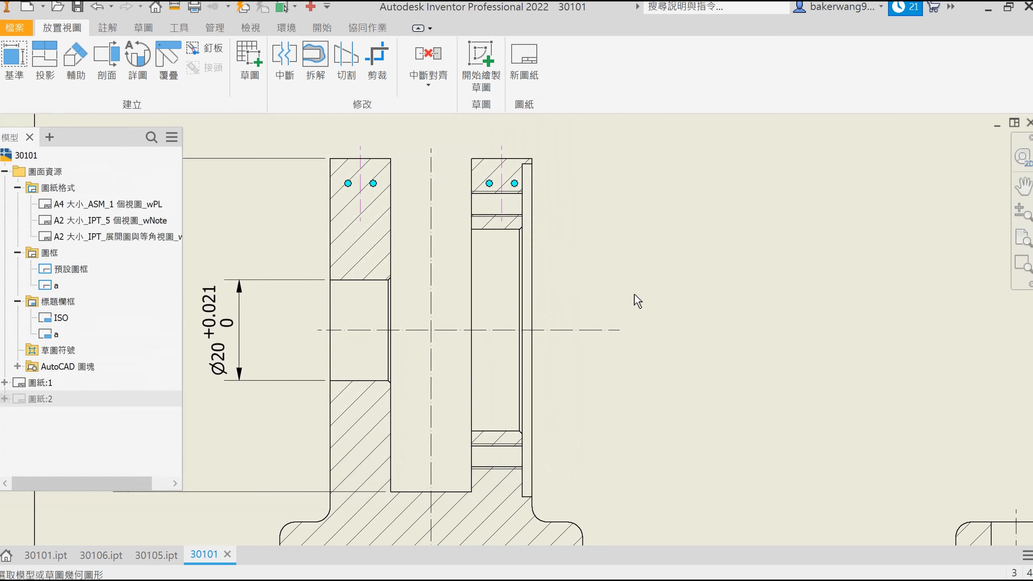
Step: Dimension the diameter of the large bore through the housing section's thinner, recessed wall, placing it beside the view
{"action": "scroll", "coordinate": [634, 300], "scroll_direction": "down", "scroll_amount": 3}
{"action": "scroll", "coordinate": [655, 289], "scroll_direction": "up", "scroll_amount": 3}
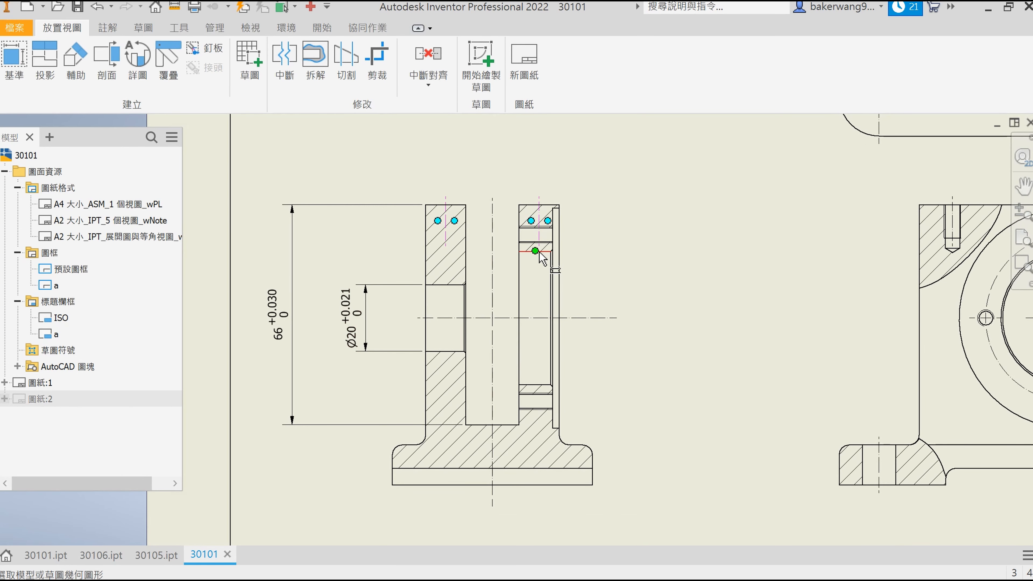
{"action": "left_click", "coordinate": [528, 252]}
{"action": "left_click", "coordinate": [535, 384]}
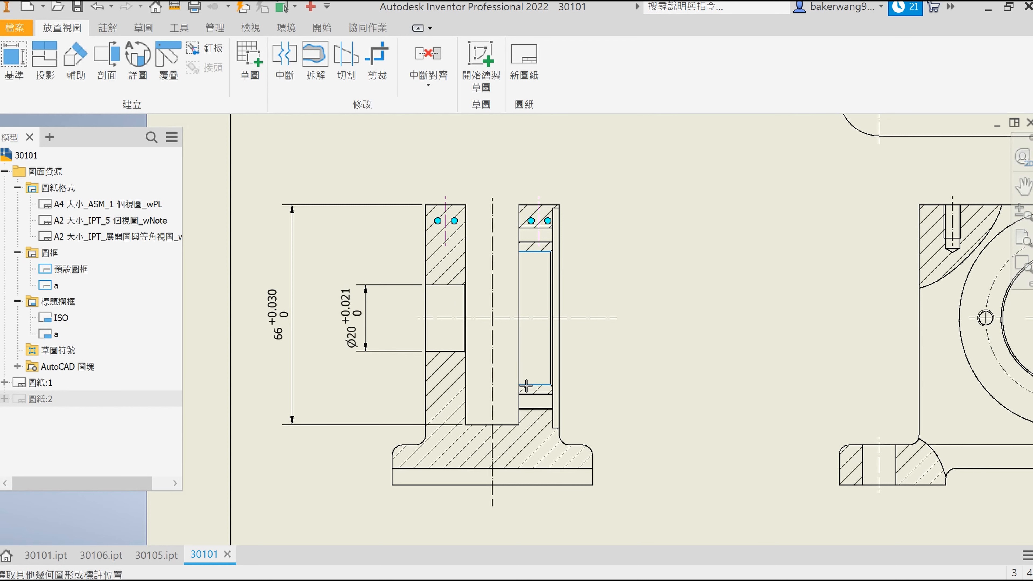
{"action": "left_click", "coordinate": [653, 243]}
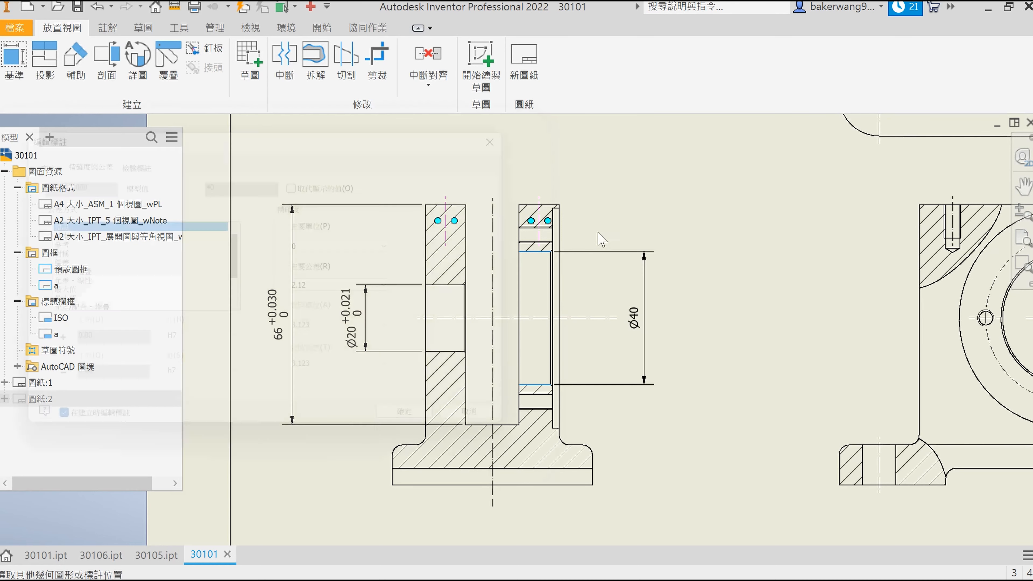
Step: Give the large bore's diameter dimension a deviation tolerance of +0.025 upper and 0 lower, with tolerance precision 3.123
{"action": "left_click", "coordinate": [63, 263]}
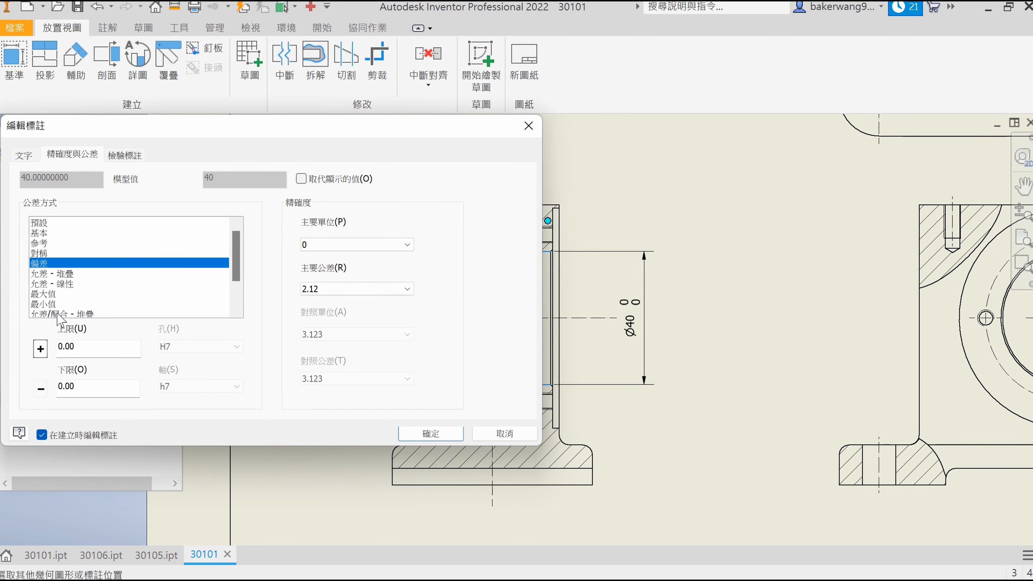
{"action": "left_click", "coordinate": [76, 386]}
{"action": "left_click", "coordinate": [92, 347]}
{"action": "left_click", "coordinate": [347, 292]}
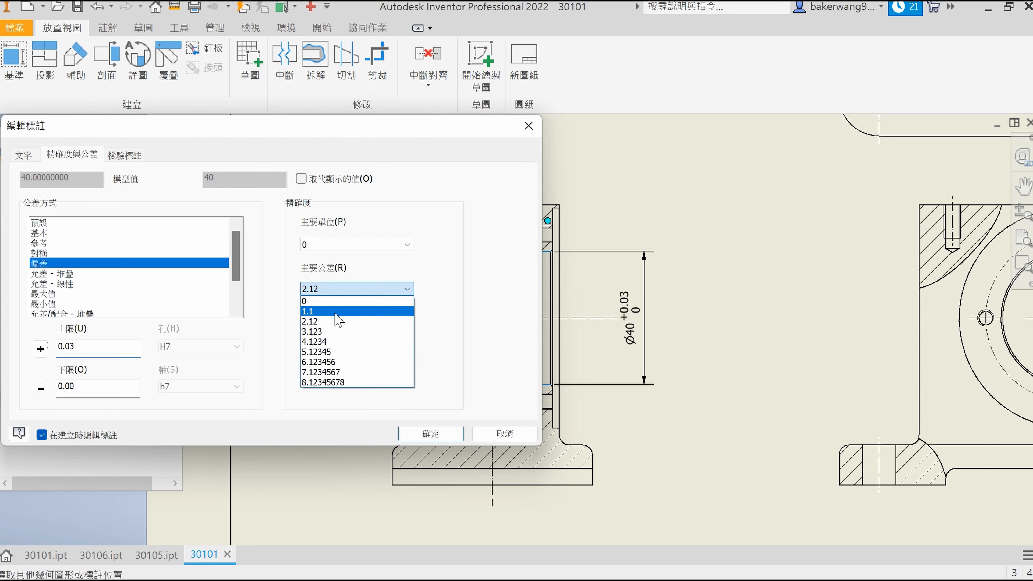
{"action": "left_click", "coordinate": [341, 330]}
{"action": "left_click", "coordinate": [427, 432]}
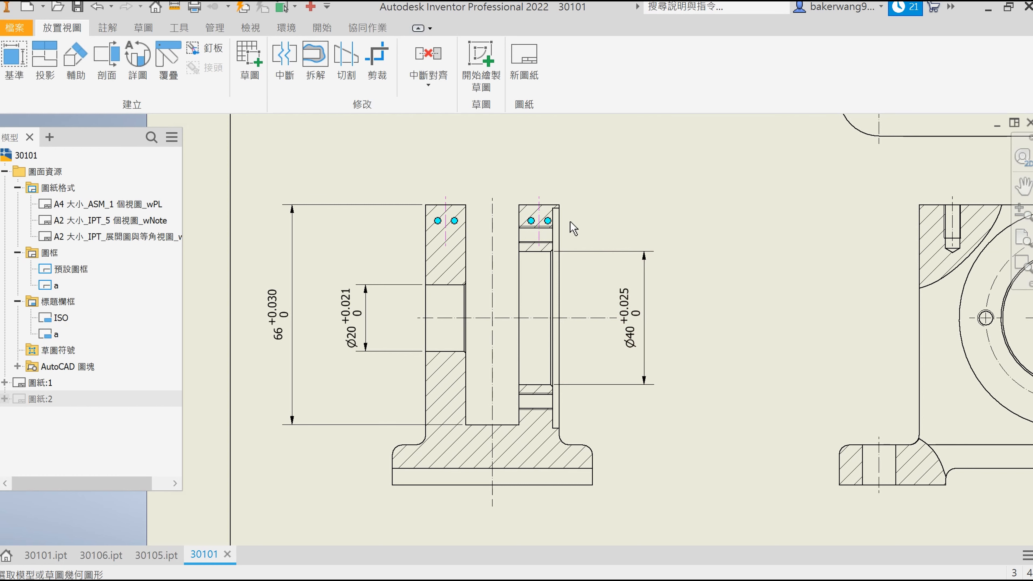
Step: Dimension the diameter of the circular recess on the housing section's outer face, outside the large bore's dimension
{"action": "left_click", "coordinate": [559, 234]}
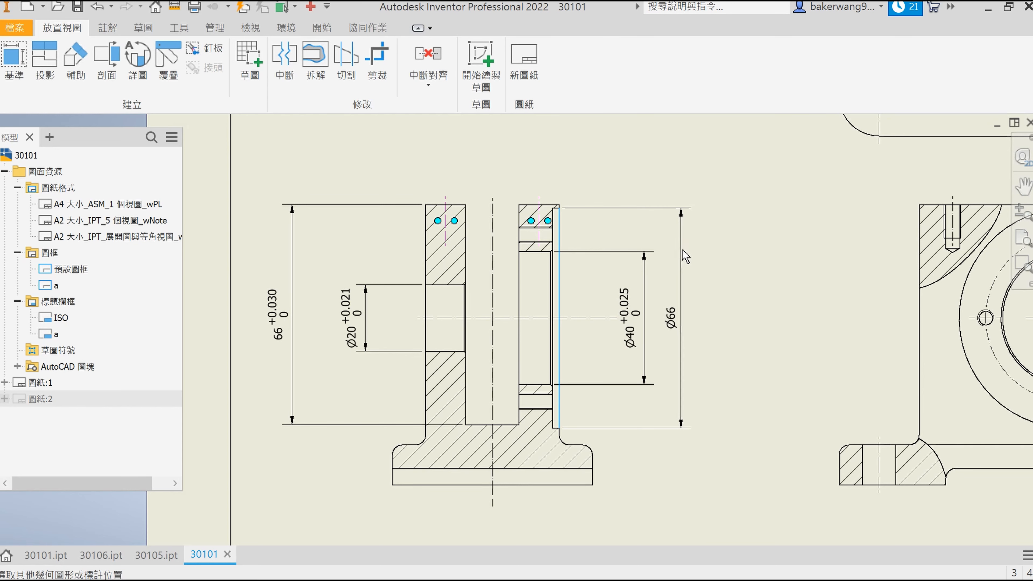
{"action": "left_click", "coordinate": [691, 259]}
{"action": "key", "text": "Return"}
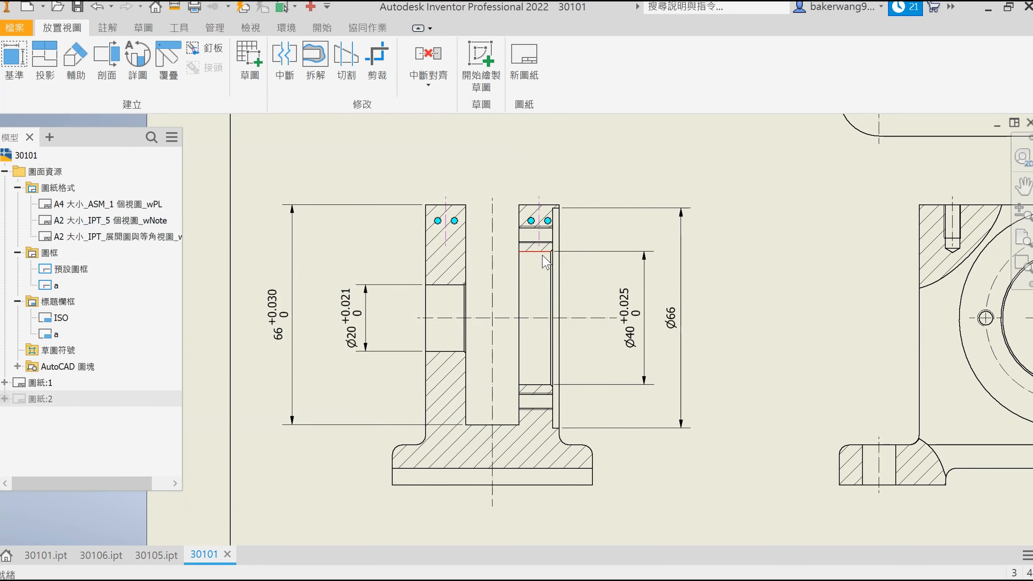
Step: Dimension the depth of the circular recess above the section view and make it a reference dimension
{"action": "scroll", "coordinate": [535, 240], "scroll_direction": "up", "scroll_amount": 5}
{"action": "middle_click_drag", "start_coordinate": [555, 200], "coordinate": [564, 328]}
{"action": "left_click", "coordinate": [556, 323]}
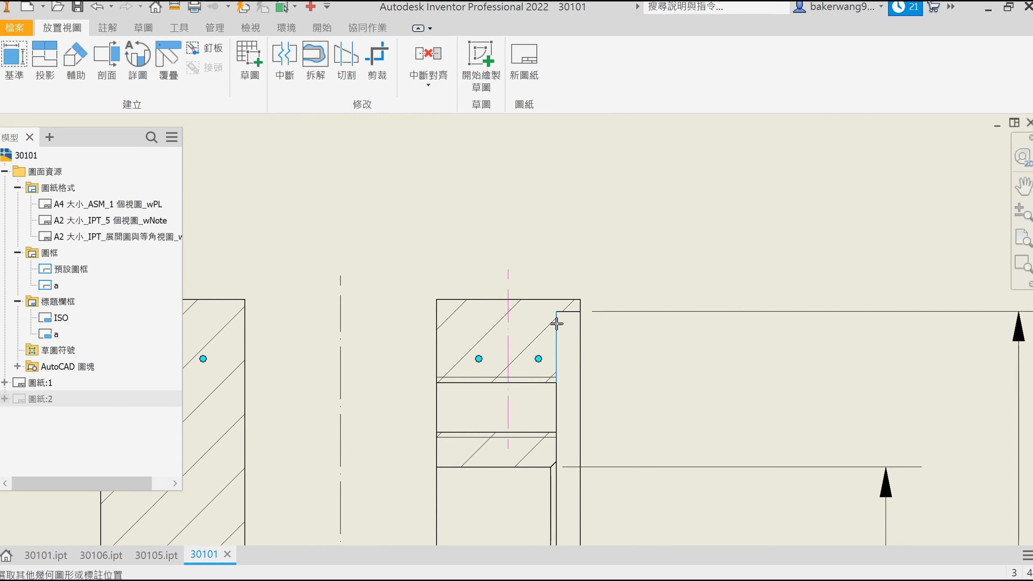
{"action": "left_click", "coordinate": [581, 332]}
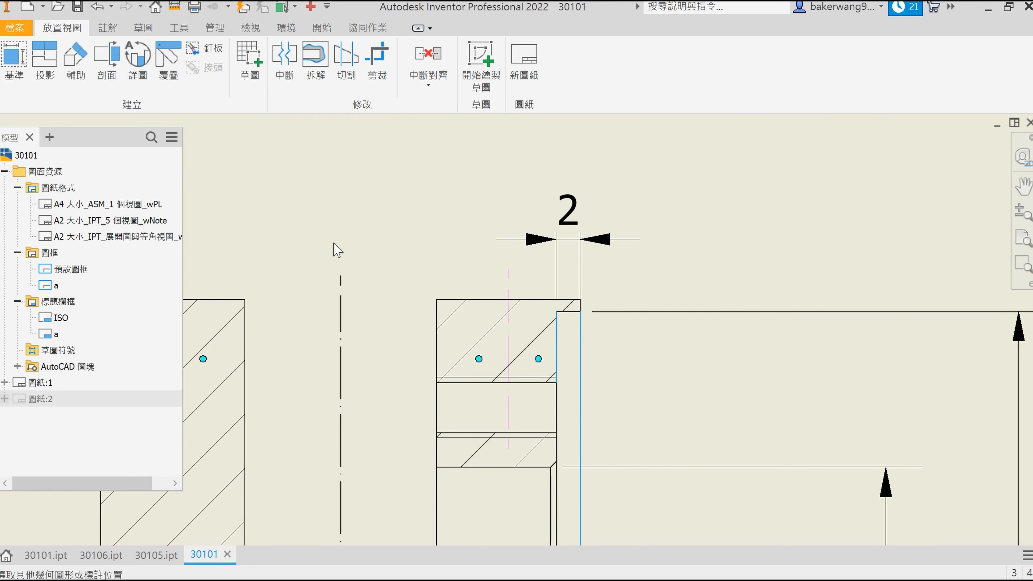
{"action": "left_click", "coordinate": [333, 243]}
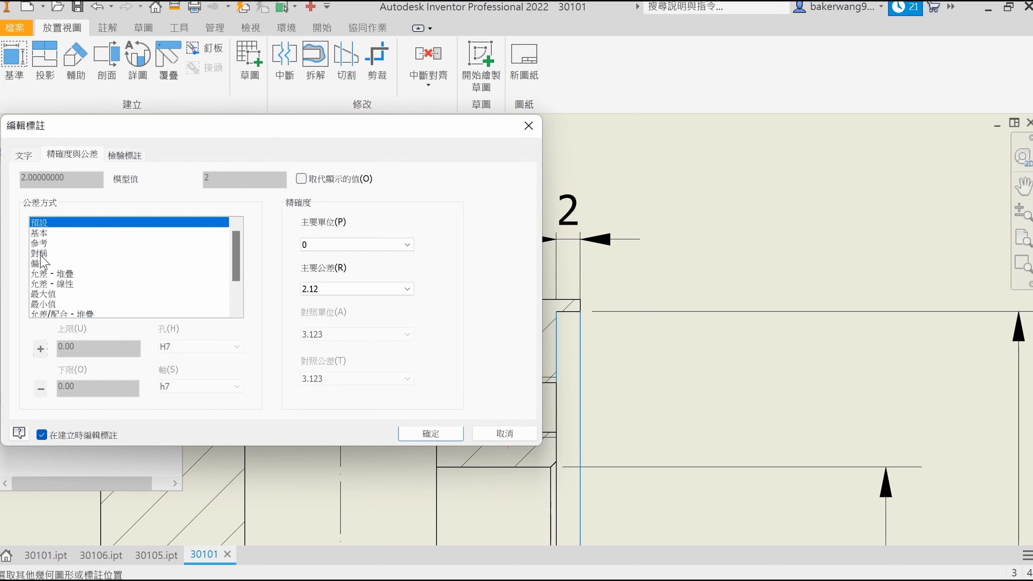
{"action": "left_click", "coordinate": [52, 243]}
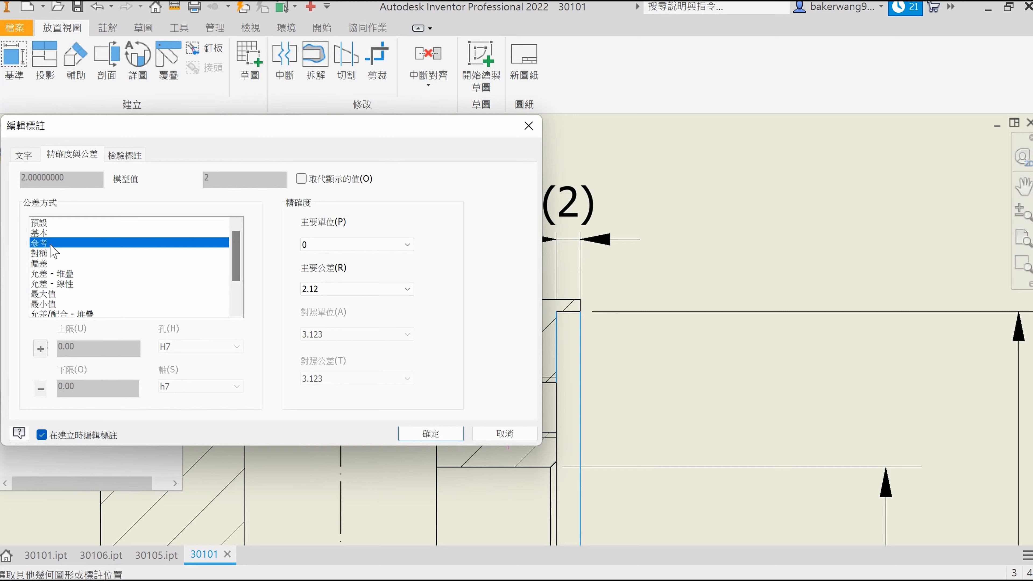
{"action": "left_click", "coordinate": [427, 433]}
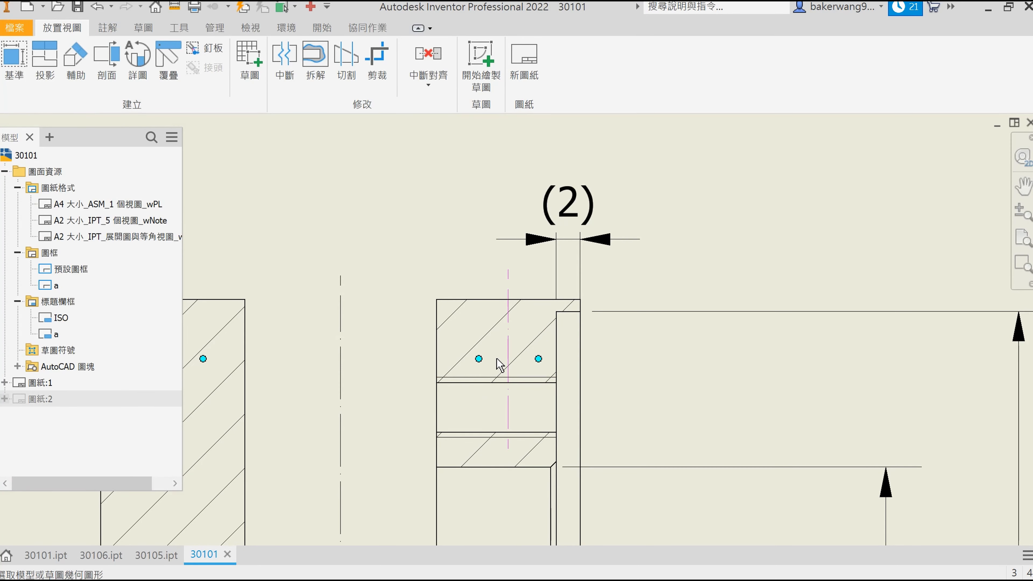
Step: Dimension the recessed wall's thickness from recess floor to slot face, with a deviation tolerance of +0.07 upper and 0 lower
{"action": "left_click", "coordinate": [557, 329]}
{"action": "left_click", "coordinate": [436, 326]}
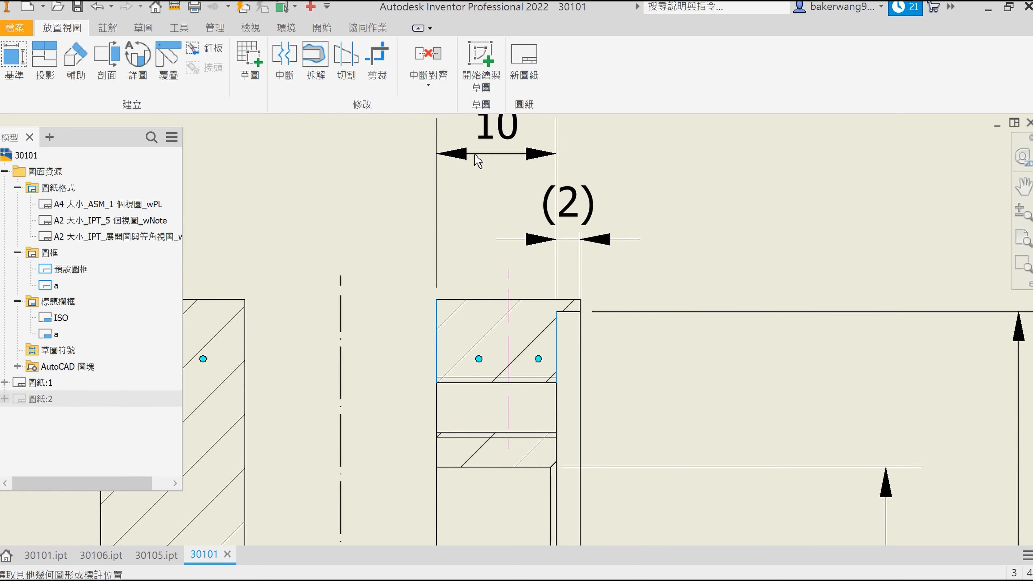
{"action": "middle_click_drag", "start_coordinate": [475, 154], "coordinate": [498, 208]}
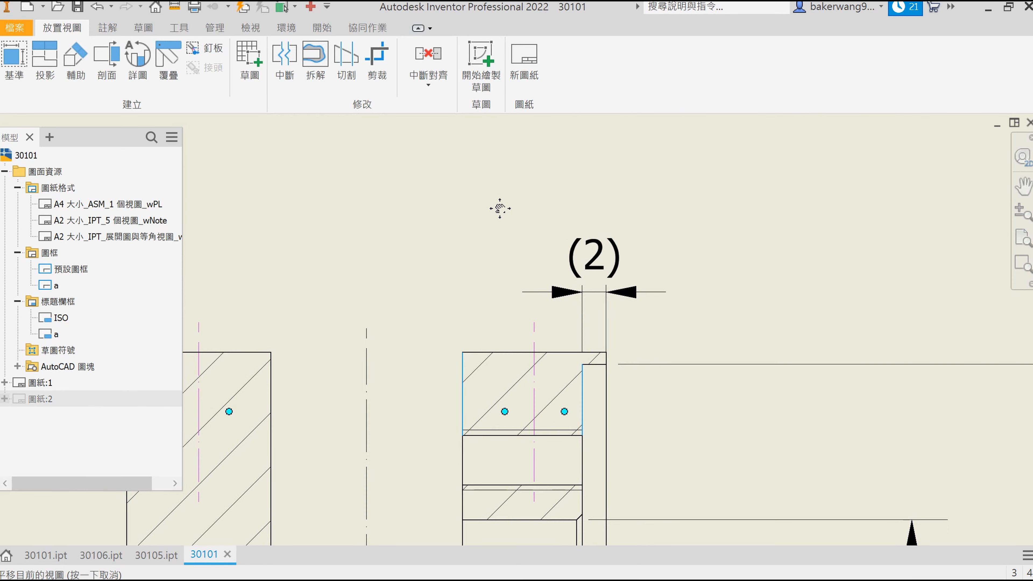
{"action": "left_click", "coordinate": [419, 187]}
{"action": "left_click", "coordinate": [44, 263]}
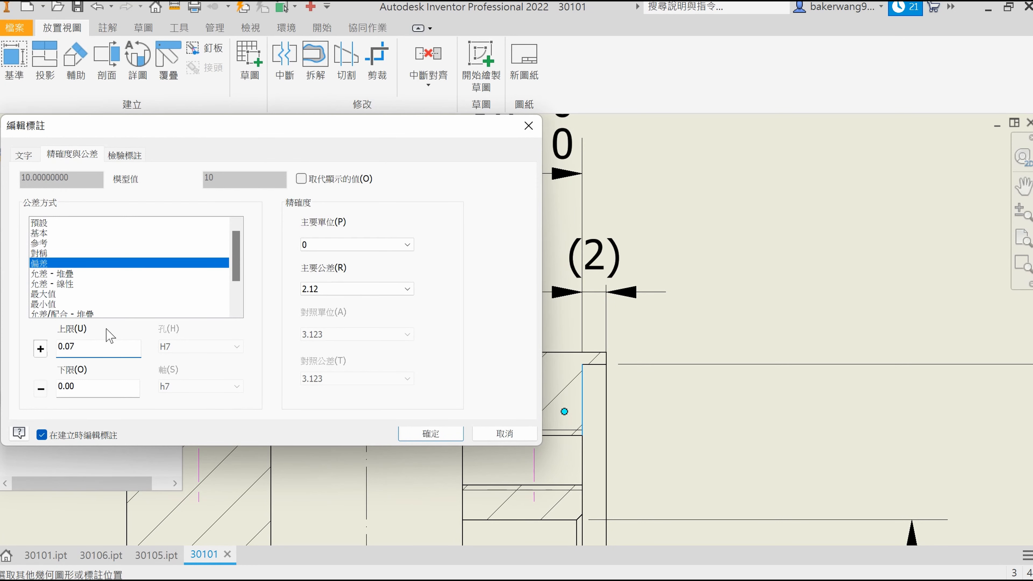
{"action": "left_click", "coordinate": [431, 434]}
Step: Dimension the overall width across both housing walls, placing it above the other dimensions of the section view
{"action": "scroll", "coordinate": [540, 296], "scroll_direction": "down", "scroll_amount": 5}
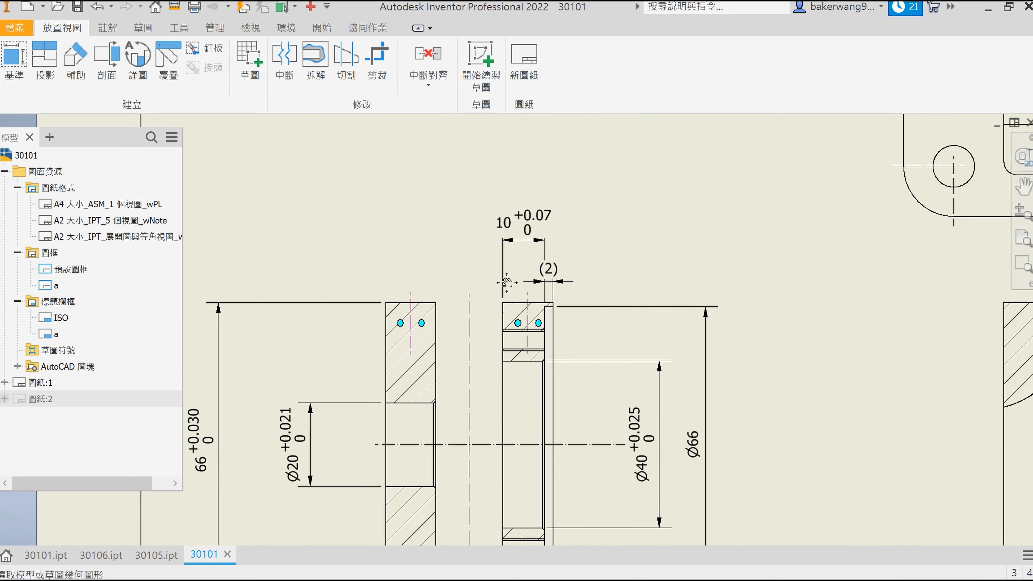
{"action": "key", "text": "d"}
{"action": "left_click", "coordinate": [590, 337]}
{"action": "left_click", "coordinate": [423, 326]}
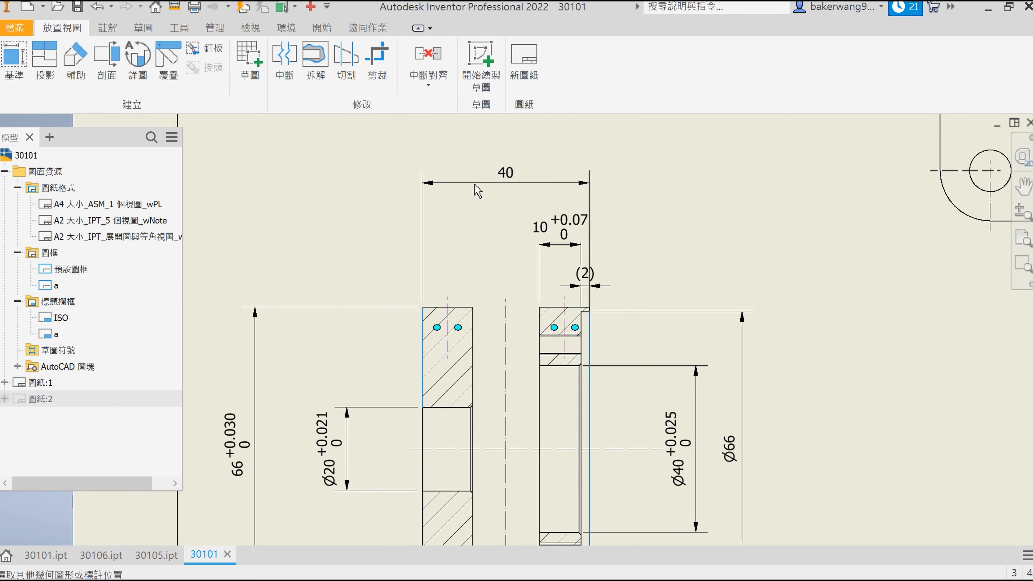
{"action": "left_click", "coordinate": [486, 200]}
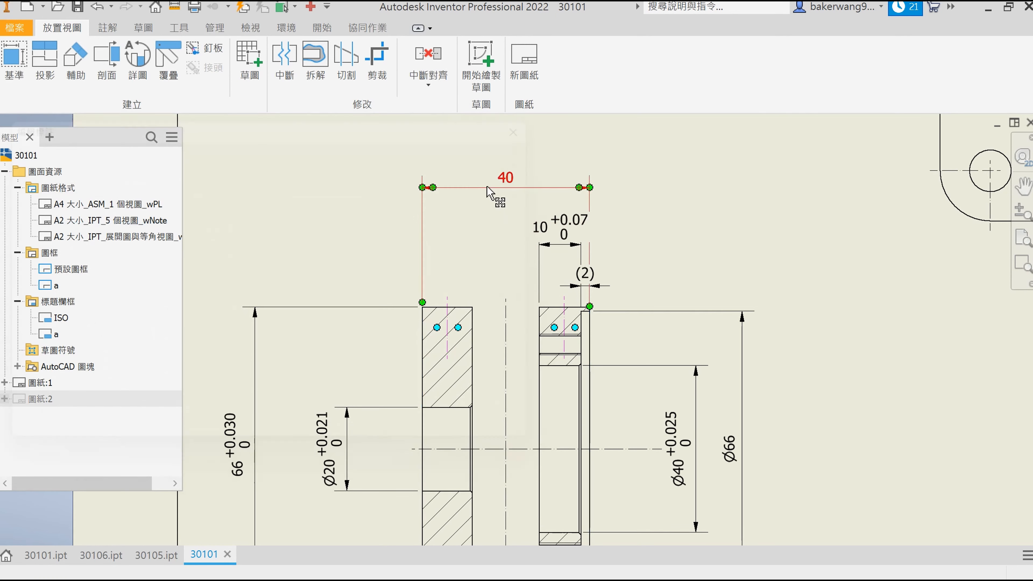
Step: Dimension the slot width between the two housing walls with a deviation tolerance of +0.018 upper and 0 lower
{"action": "left_click", "coordinate": [540, 322]}
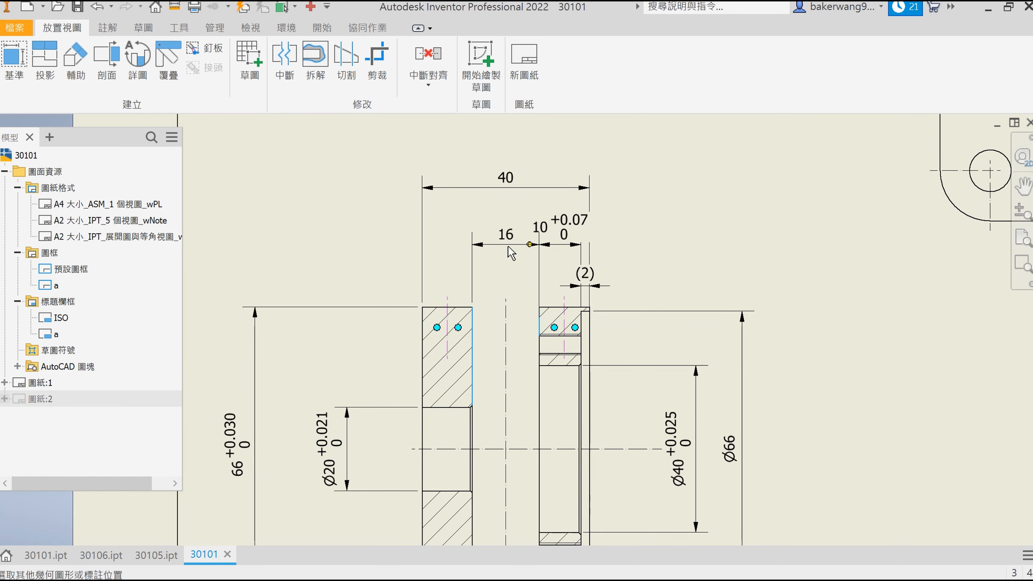
{"action": "left_click", "coordinate": [54, 262]}
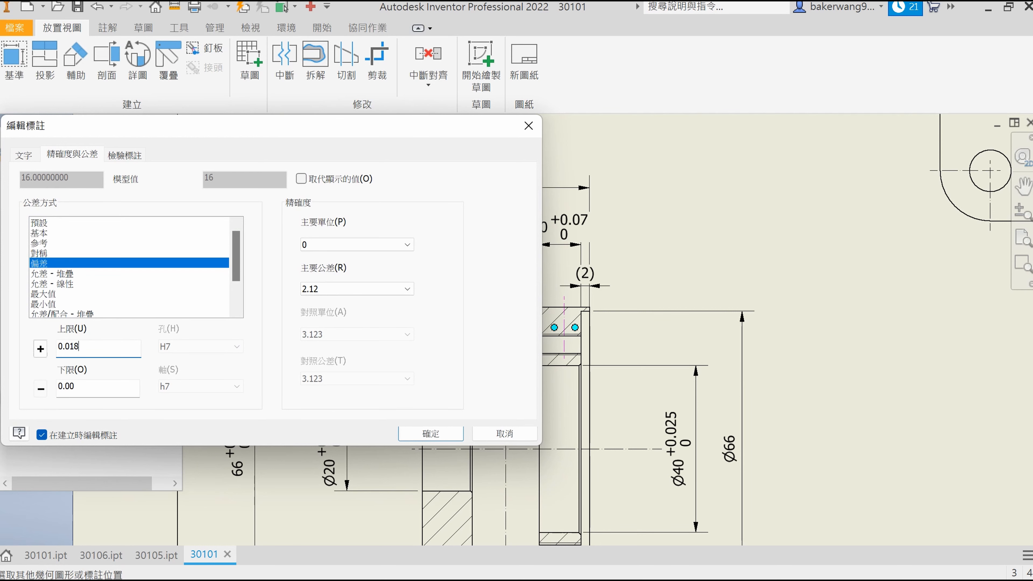
{"action": "left_click", "coordinate": [443, 432]}
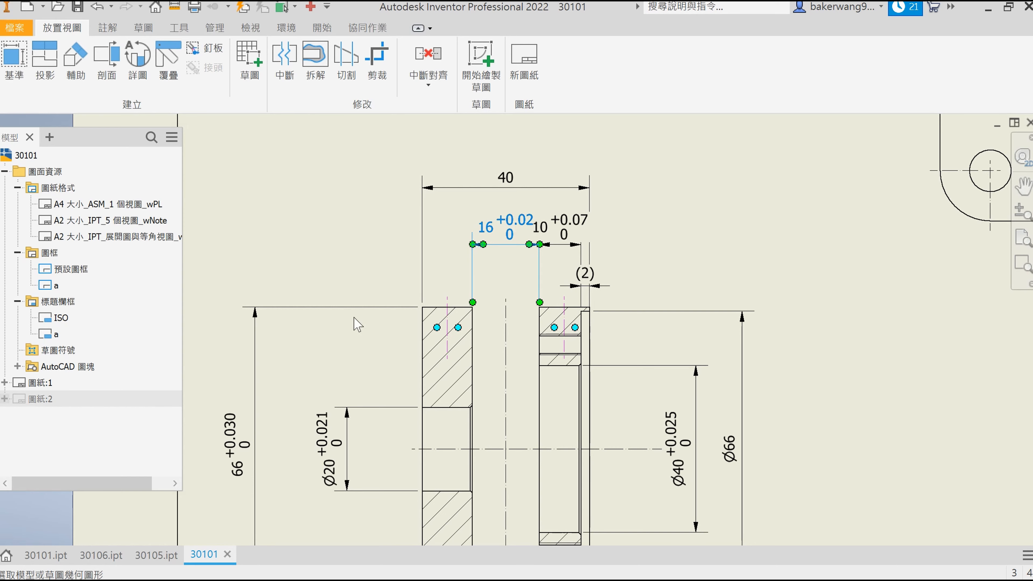
Step: Set the slot width dimension's tolerance precision to 3.123 and move the dimension closer to the section view
{"action": "left_click", "coordinate": [321, 288]}
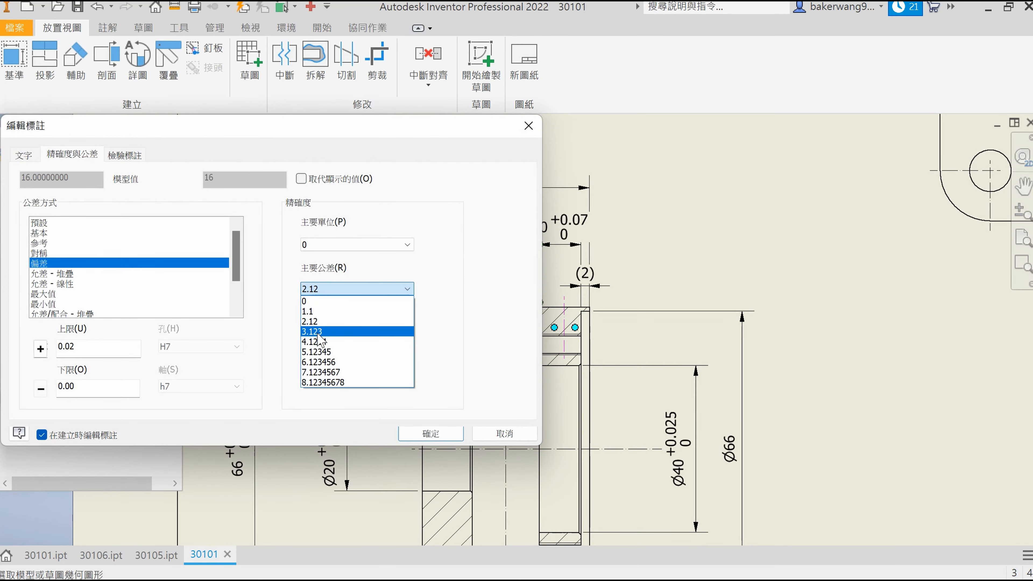
{"action": "left_click", "coordinate": [317, 331]}
{"action": "left_click", "coordinate": [430, 433]}
{"action": "left_click_drag", "start_coordinate": [504, 226], "coordinate": [505, 258]}
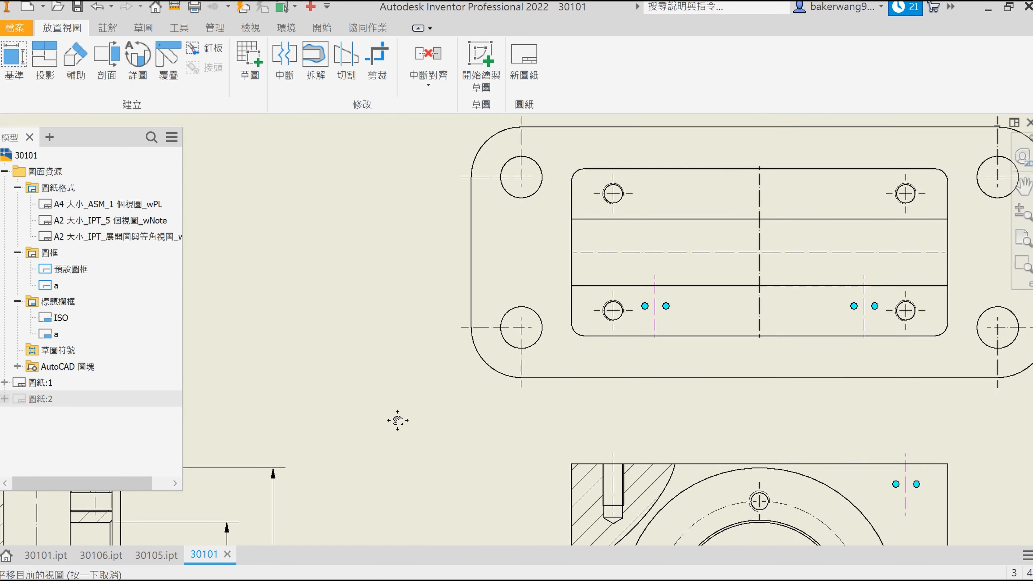
Step: Dimension the vertical spacing of the base plate's mounting holes and the plate's overall depth, both beside the top view
{"action": "left_click", "coordinate": [455, 189]}
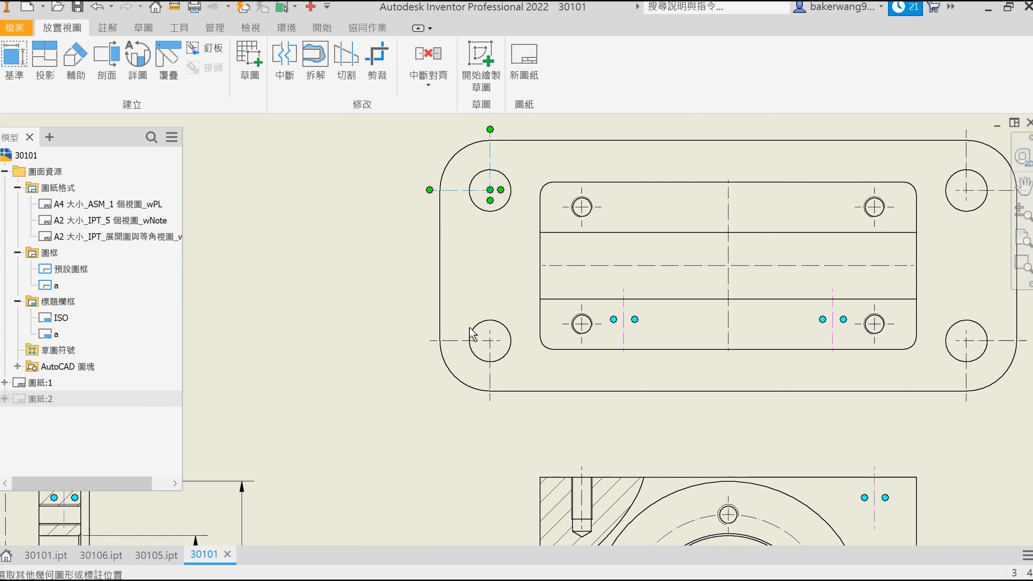
{"action": "left_click", "coordinate": [459, 343]}
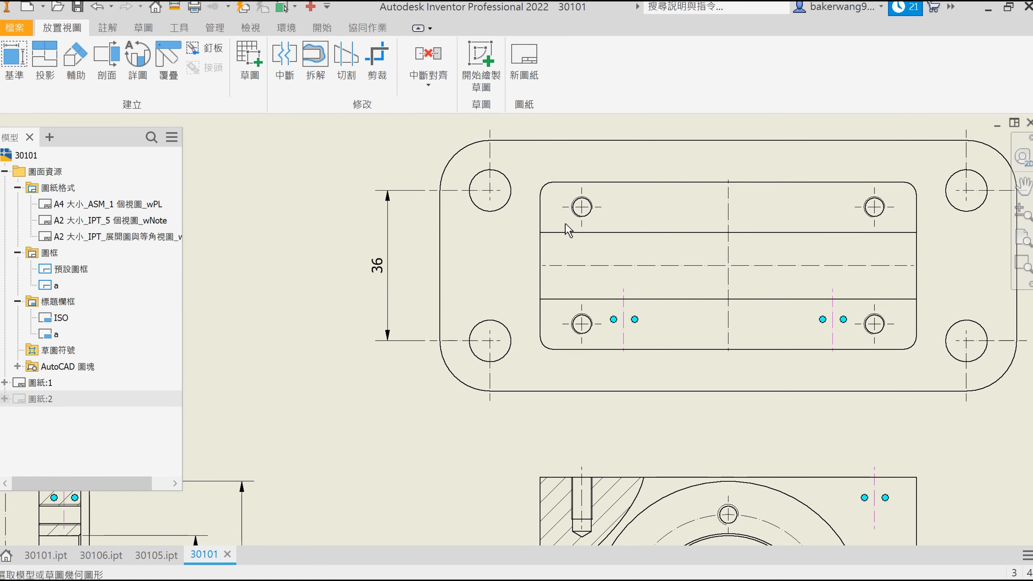
{"action": "left_click", "coordinate": [547, 141]}
{"action": "left_click", "coordinate": [527, 391]}
{"action": "left_click", "coordinate": [333, 298]}
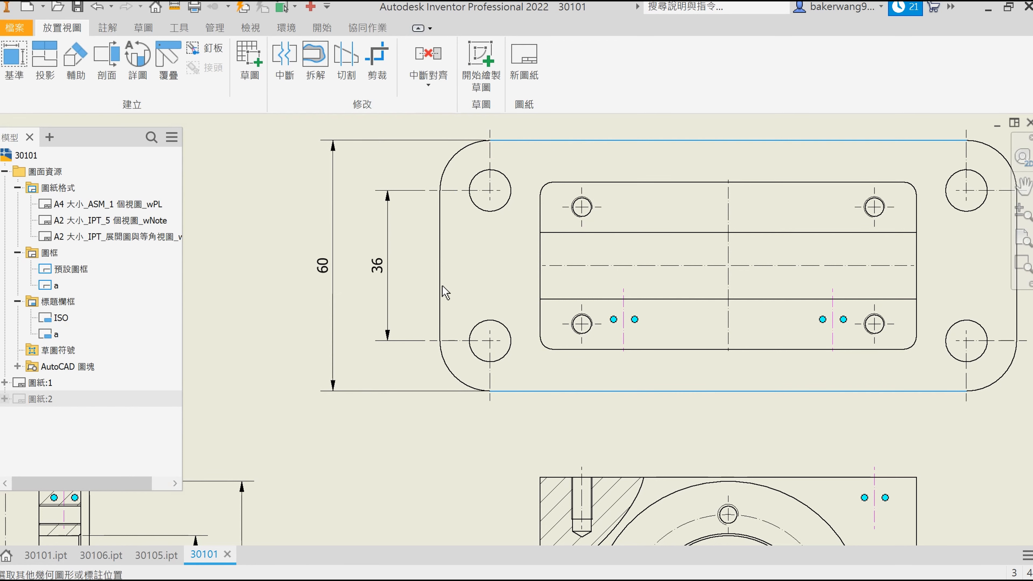
{"action": "key", "text": "Escape"}
Step: Dimension the radius of the base plate's lower-left corner in the top view, placing the text outside the plate
{"action": "middle_click_drag", "start_coordinate": [638, 321], "coordinate": [593, 342]}
{"action": "left_click", "coordinate": [410, 396]}
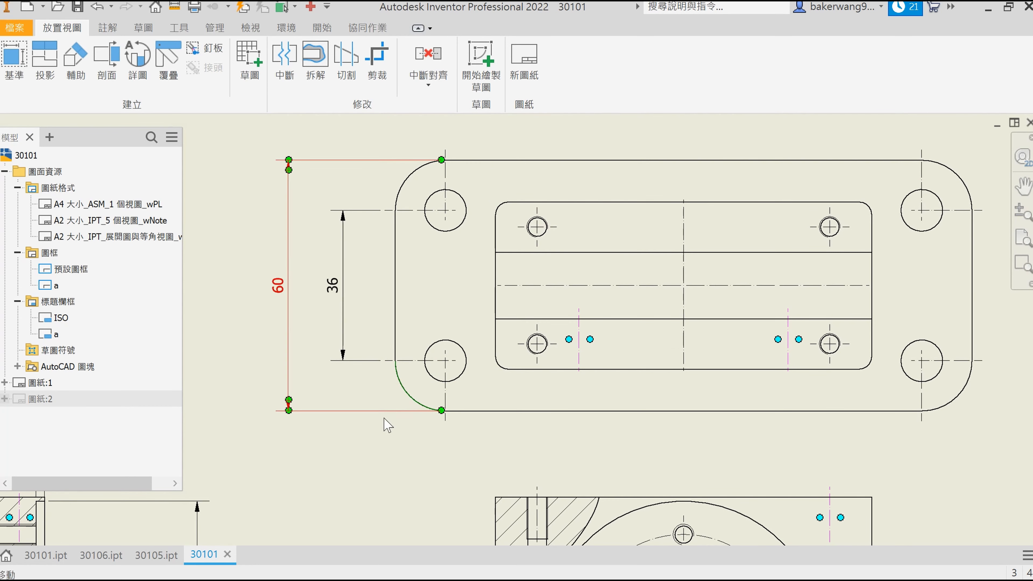
{"action": "key", "text": "d"}
{"action": "left_click", "coordinate": [421, 405]}
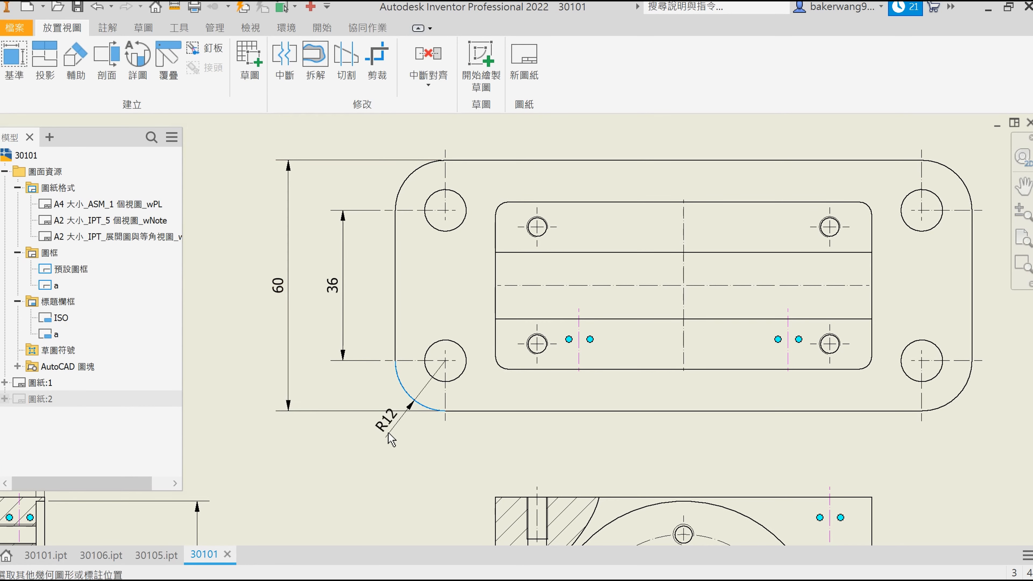
{"action": "left_click", "coordinate": [368, 437]}
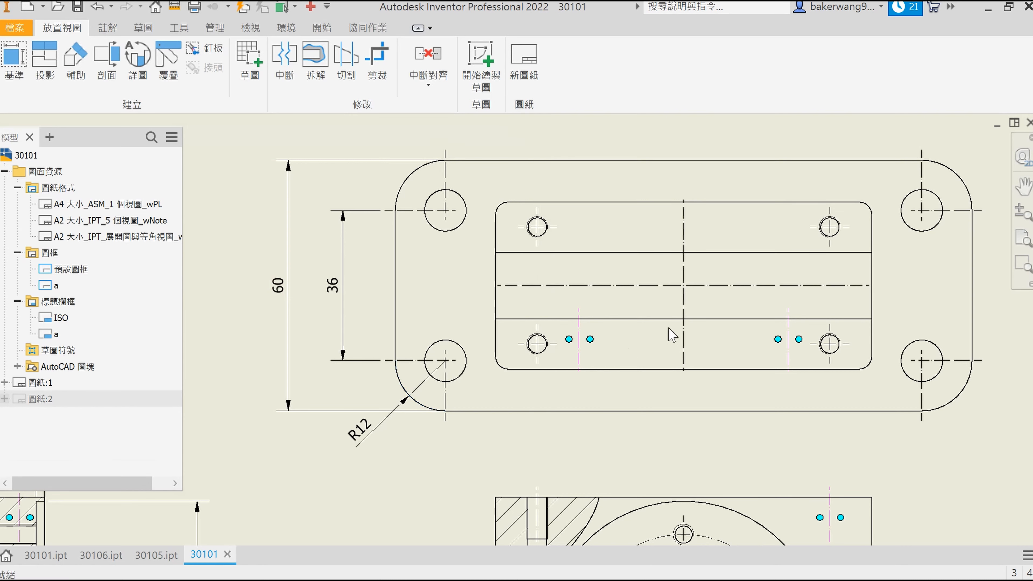
Step: Dimension the vertical and horizontal spacing between the centres of the four small holes in the top view
{"action": "middle_click_drag", "start_coordinate": [635, 304], "coordinate": [512, 332]}
{"action": "left_click", "coordinate": [407, 262]}
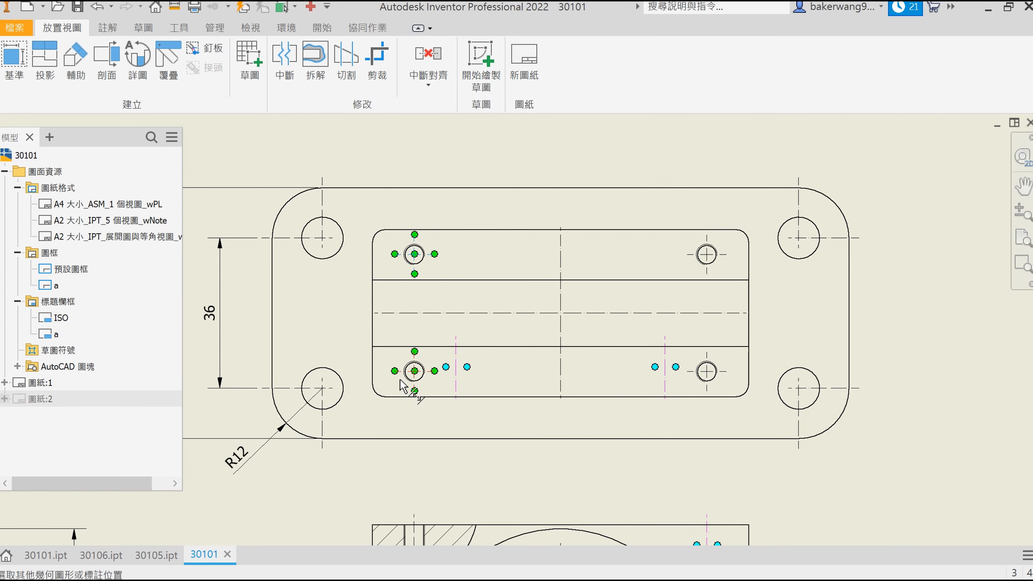
{"action": "left_click", "coordinate": [410, 377]}
{"action": "left_click", "coordinate": [425, 321]}
{"action": "left_click", "coordinate": [417, 389]}
{"action": "left_click", "coordinate": [713, 380]}
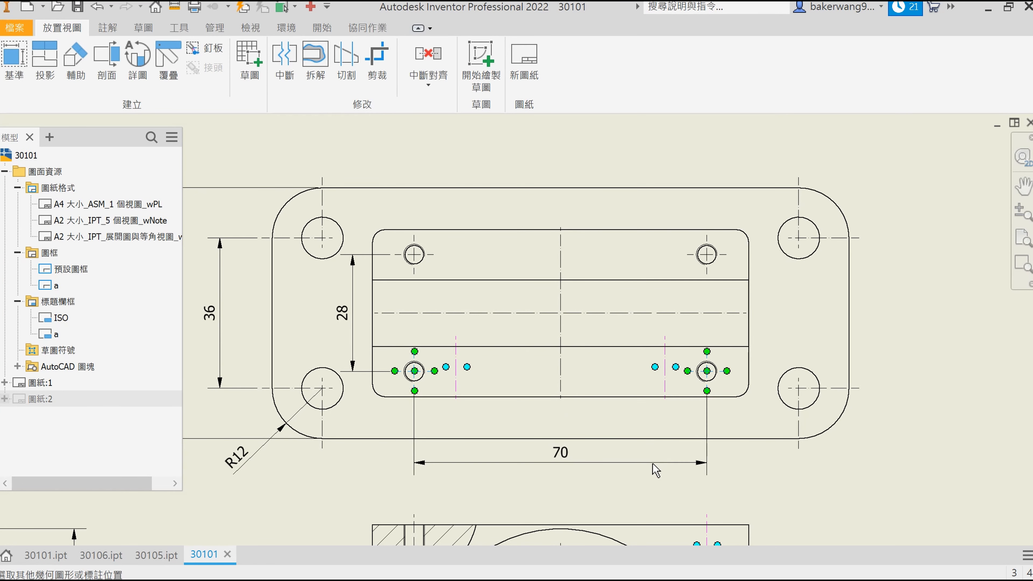
{"action": "left_click", "coordinate": [513, 443]}
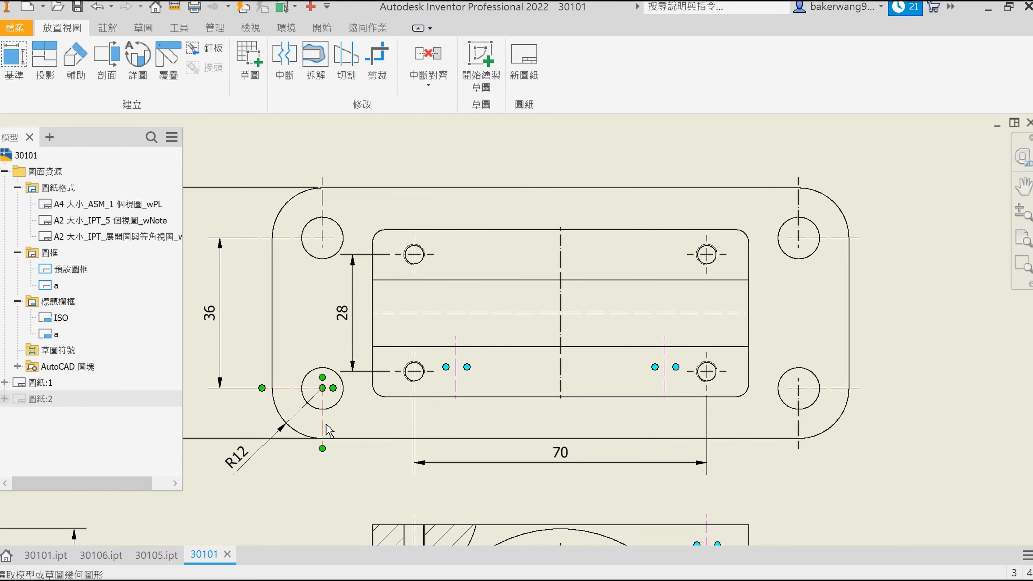
Step: Dimension the horizontal spacing between the base plate's lower mounting holes, placing it below the small-hole spacing dimension
{"action": "left_click", "coordinate": [796, 432]}
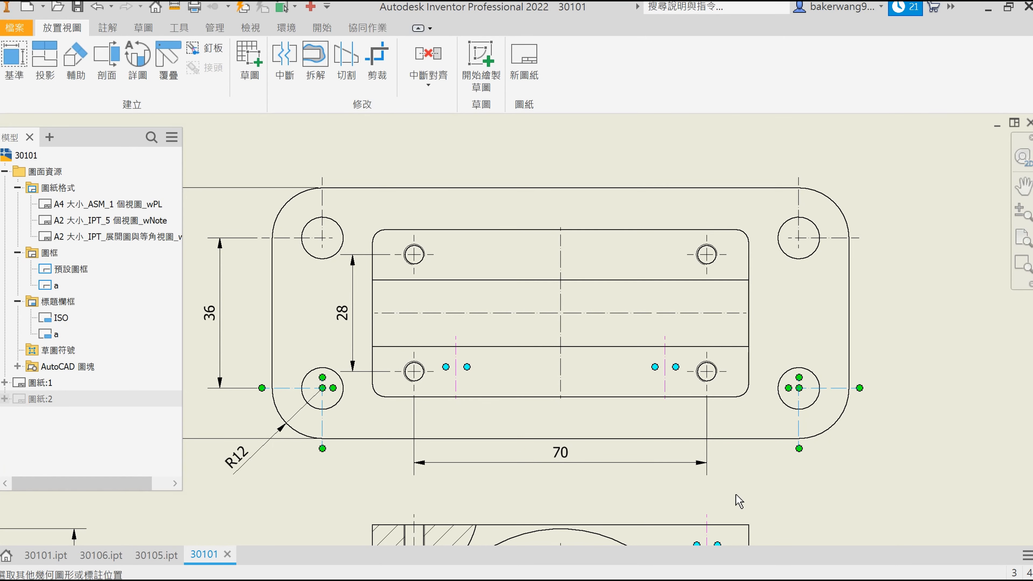
{"action": "left_click", "coordinate": [812, 500]}
{"action": "key", "text": "Return"}
{"action": "middle_click_drag", "start_coordinate": [811, 499], "coordinate": [855, 153]}
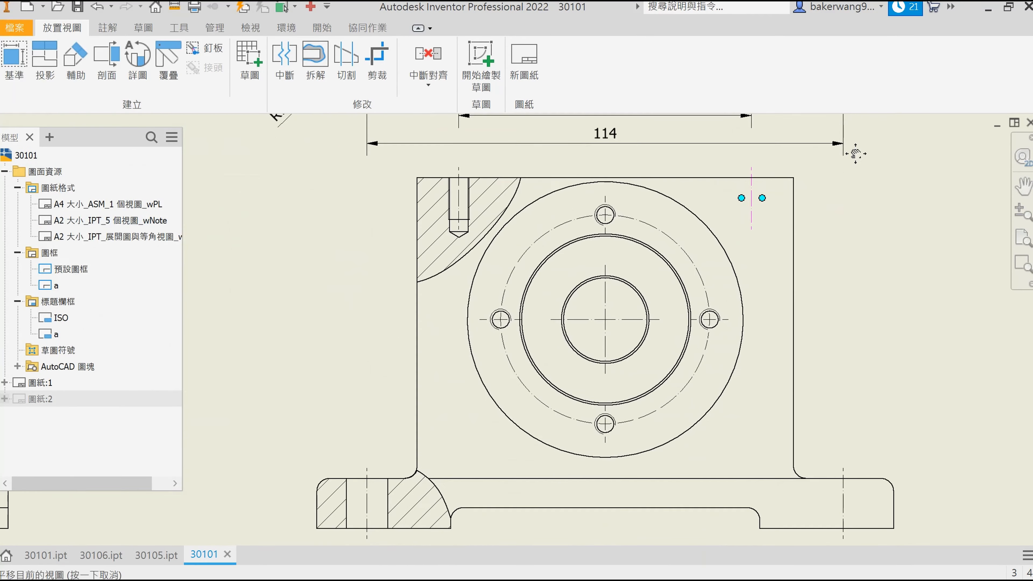
Step: Dimension the overall width of the base plate in the front view, placing the dimension below the plate
{"action": "left_click", "coordinate": [317, 510]}
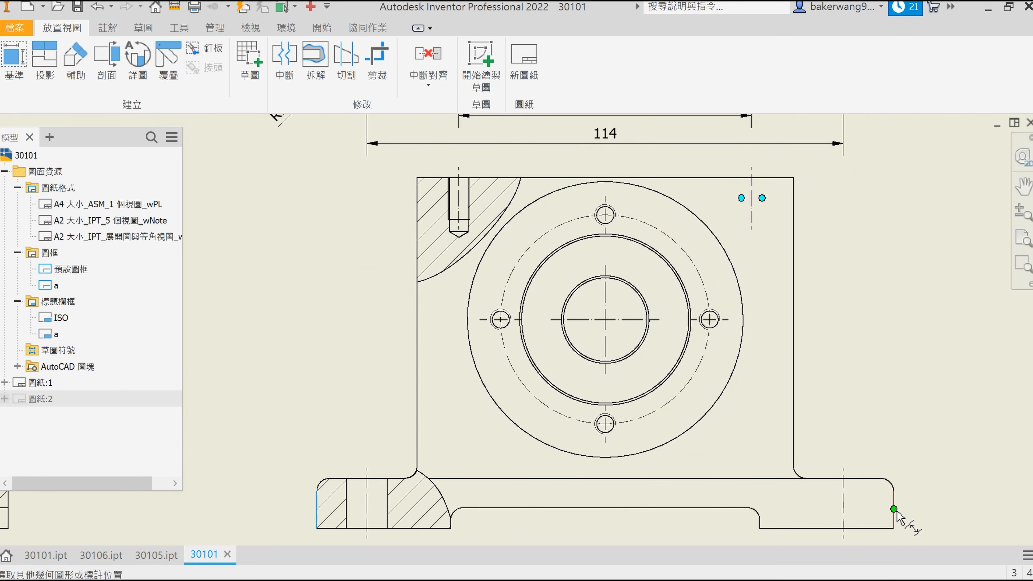
{"action": "scroll", "coordinate": [892, 509], "scroll_direction": "down", "scroll_amount": 5}
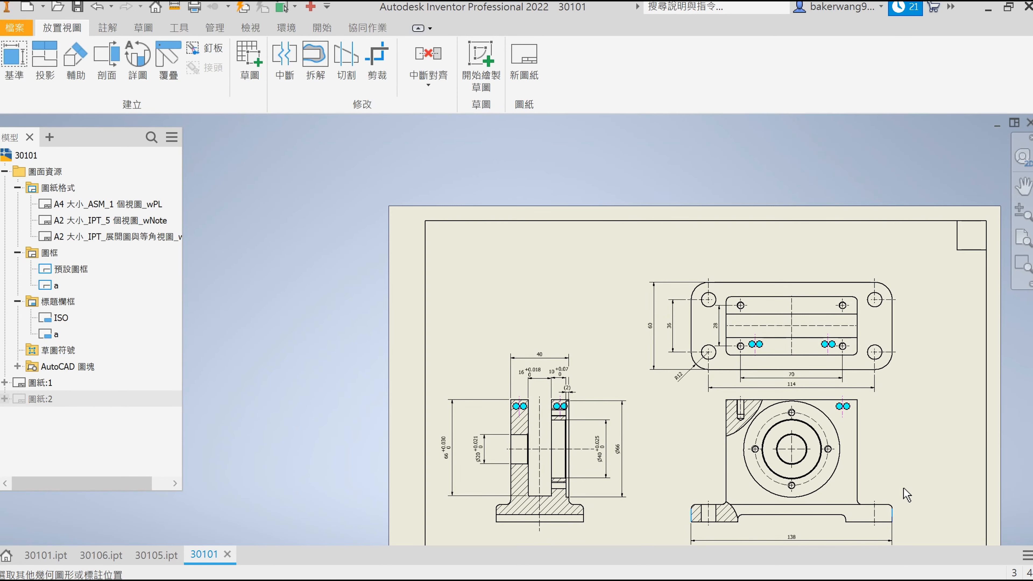
{"action": "left_click", "coordinate": [908, 494]}
{"action": "key", "text": "Return"}
Step: Dimension the bolt circle of the four small holes in the front view as a diameter
{"action": "mouse_move", "coordinate": [895, 411]}
{"action": "middle_mouse_down"}
{"action": "mouse_move", "coordinate": [883, 419]}
{"action": "mouse_move", "coordinate": [863, 332]}
{"action": "middle_mouse_up"}
{"action": "scroll", "coordinate": [746, 356], "scroll_direction": "up", "scroll_amount": 3}
{"action": "key", "text": "d"}
{"action": "left_click", "coordinate": [768, 312]}
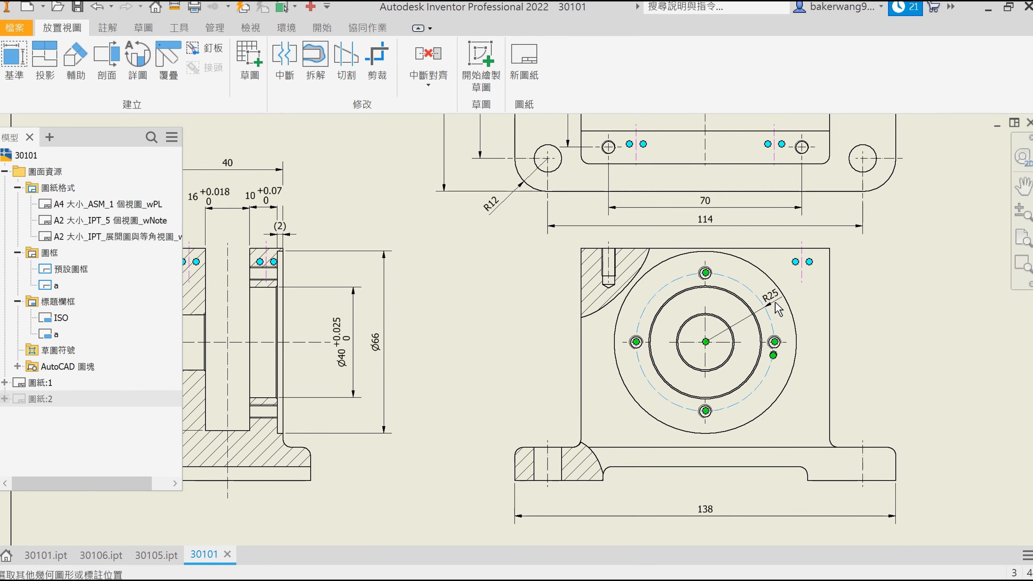
{"action": "right_click", "coordinate": [777, 309]}
{"action": "mouse_move", "coordinate": [775, 378]}
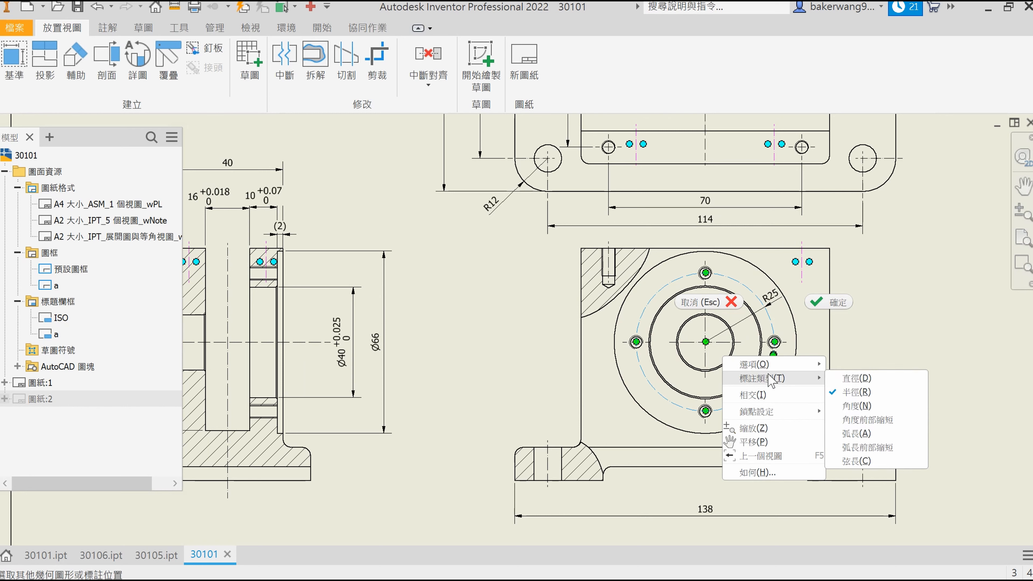
{"action": "left_click", "coordinate": [865, 379]}
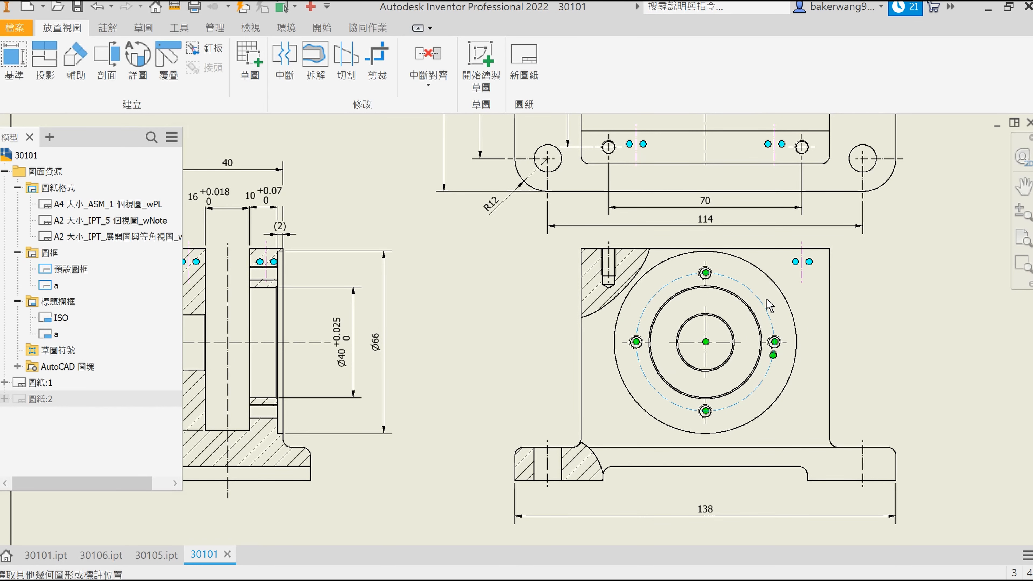
{"action": "left_click", "coordinate": [827, 316]}
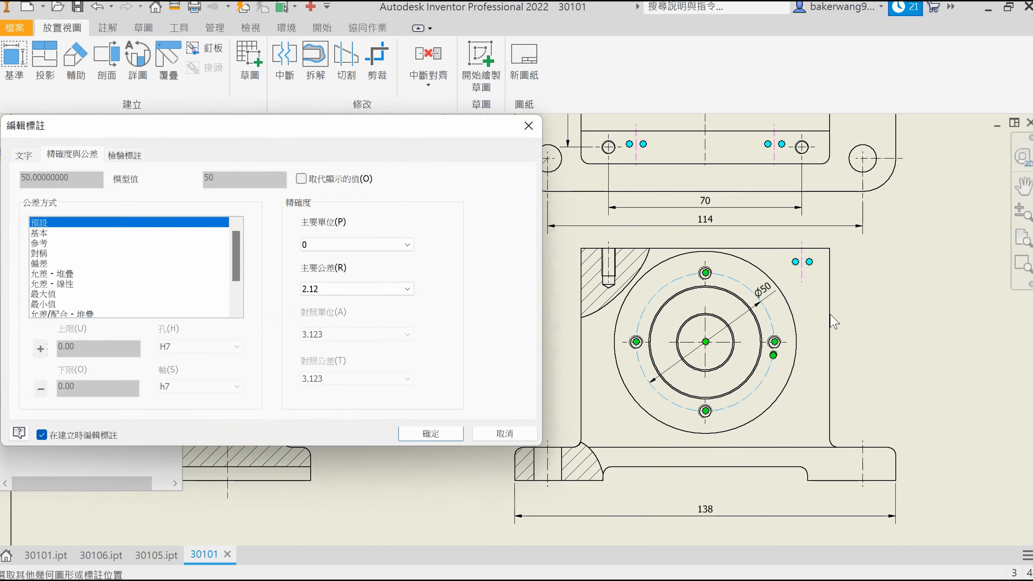
{"action": "key", "text": "Return"}
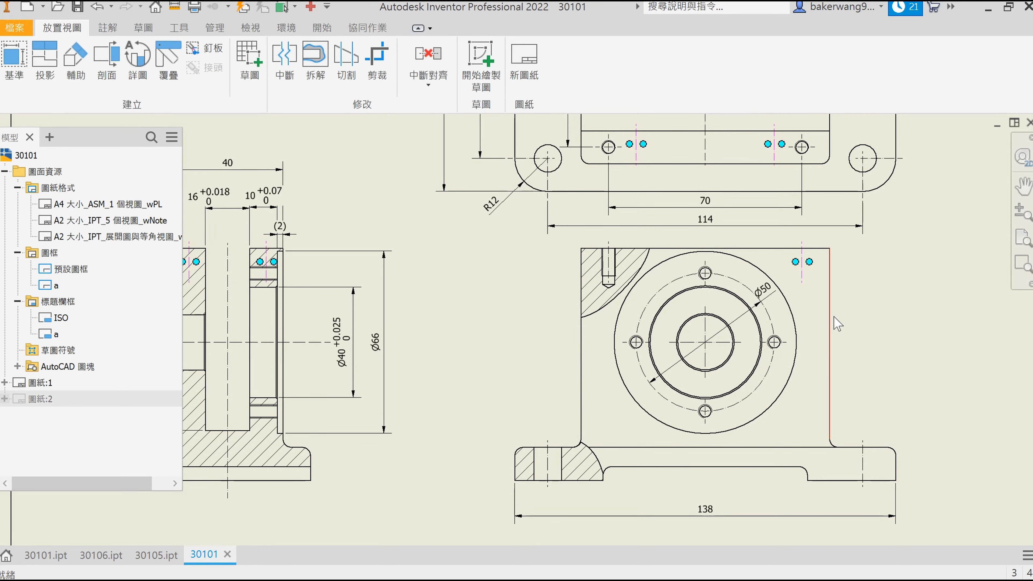
Step: Dimension the thread depth and drill depth of the sectioned tapped hole, both outside the front view's upper-left corner
{"action": "scroll", "coordinate": [638, 245], "scroll_direction": "down", "scroll_amount": 5}
{"action": "key", "text": "d"}
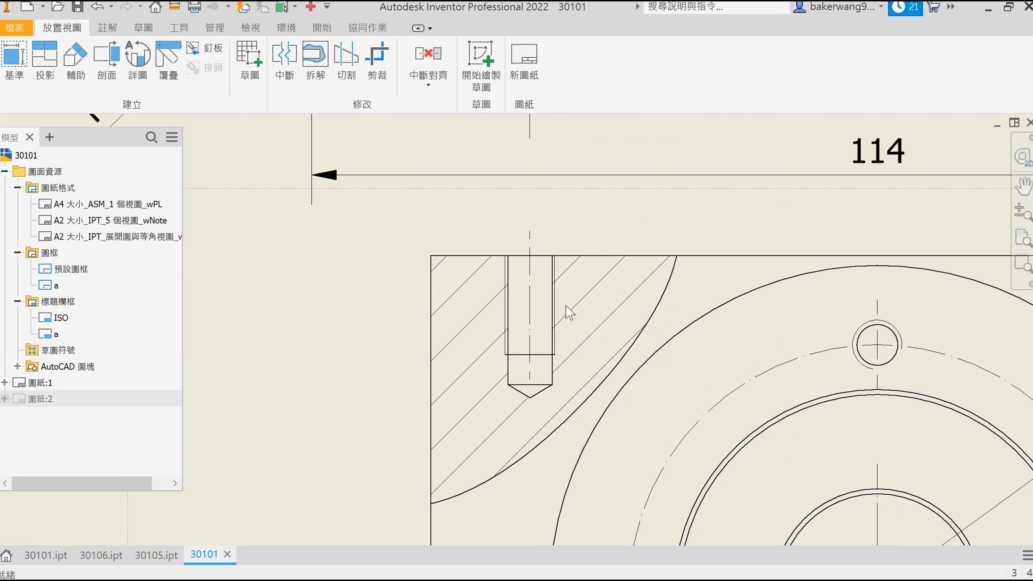
{"action": "left_click", "coordinate": [504, 296]}
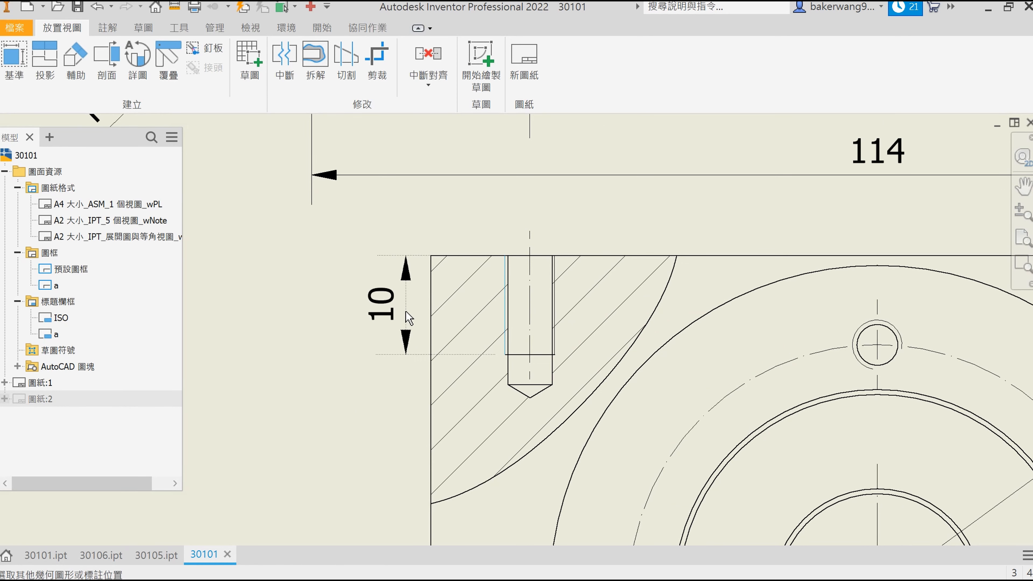
{"action": "left_click", "coordinate": [495, 342]}
{"action": "key", "text": "Return"}
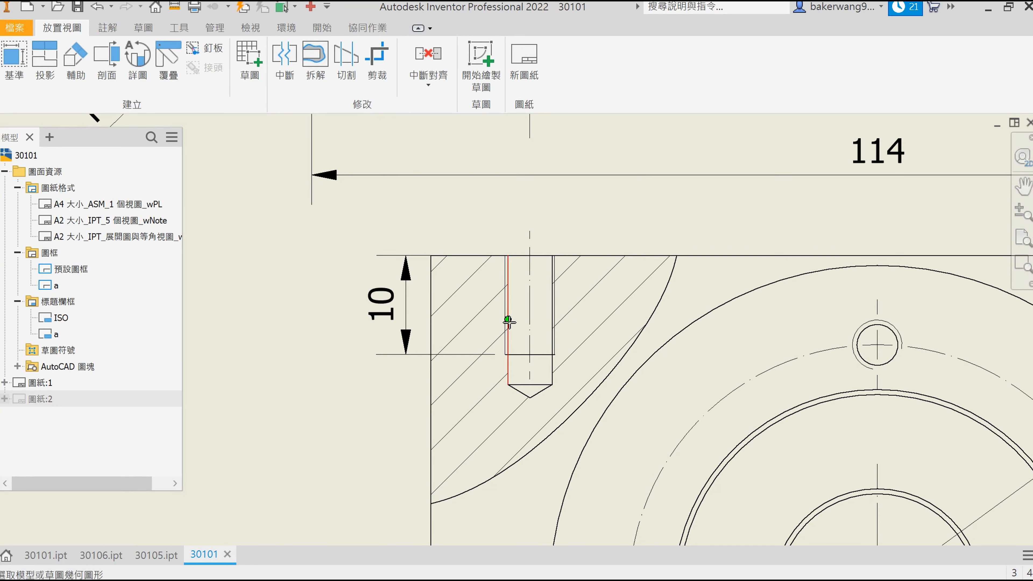
{"action": "left_click", "coordinate": [508, 369]}
{"action": "left_click", "coordinate": [845, 379]}
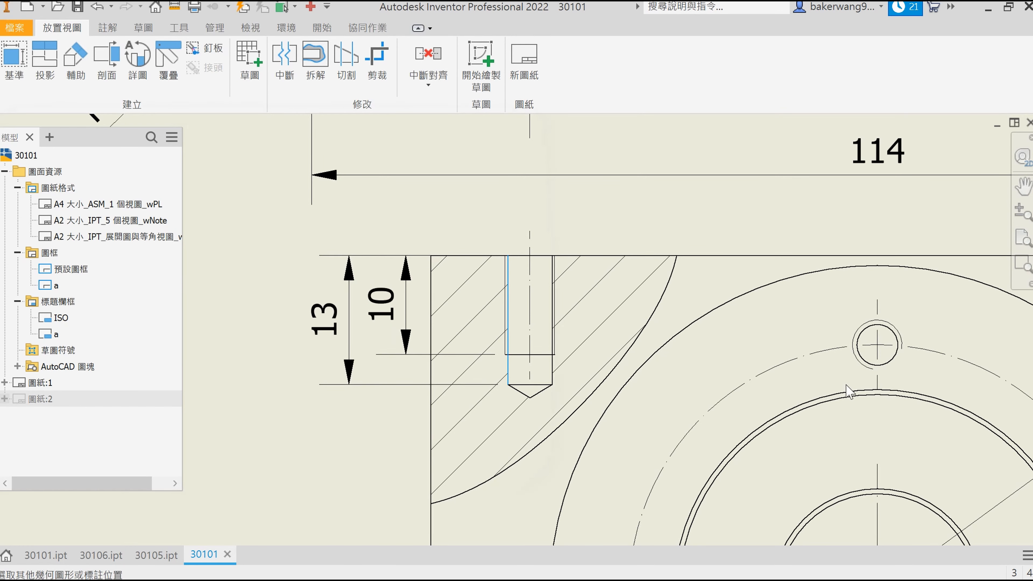
{"action": "key", "text": "Return"}
Step: Dimension the diameter of the sectioned mounting hole in the base plate, placing the dimension above the plate
{"action": "mouse_move", "coordinate": [601, 445]}
{"action": "middle_mouse_down"}
{"action": "mouse_move", "coordinate": [625, 344]}
{"action": "mouse_move", "coordinate": [754, 207]}
{"action": "middle_mouse_up"}
{"action": "key", "text": "d"}
{"action": "scroll", "coordinate": [687, 178], "scroll_direction": "down", "scroll_amount": 3}
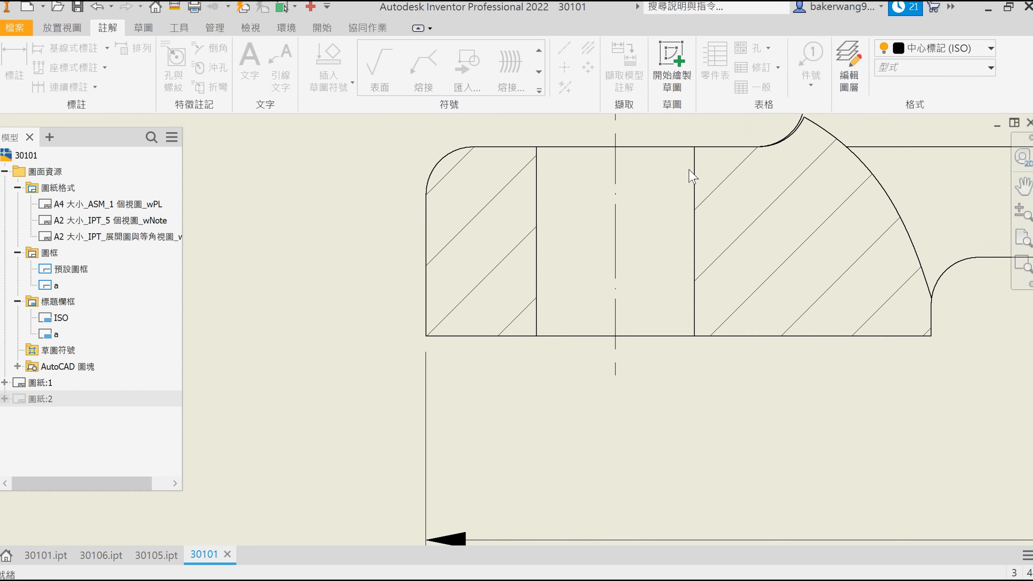
{"action": "left_click", "coordinate": [695, 208]}
{"action": "left_click", "coordinate": [538, 198]}
{"action": "middle_click_drag", "start_coordinate": [590, 142], "coordinate": [588, 254]}
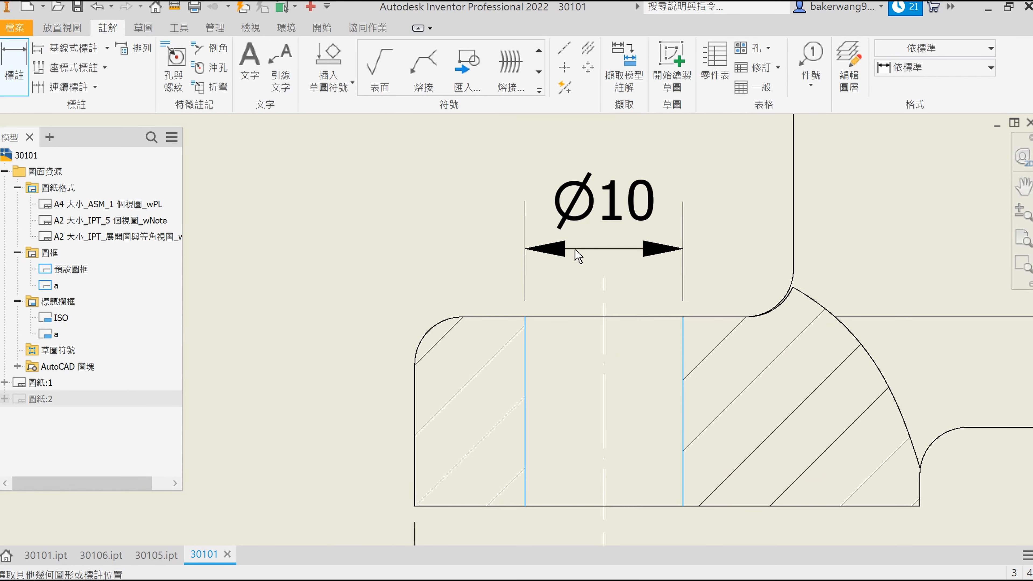
{"action": "left_click", "coordinate": [591, 199]}
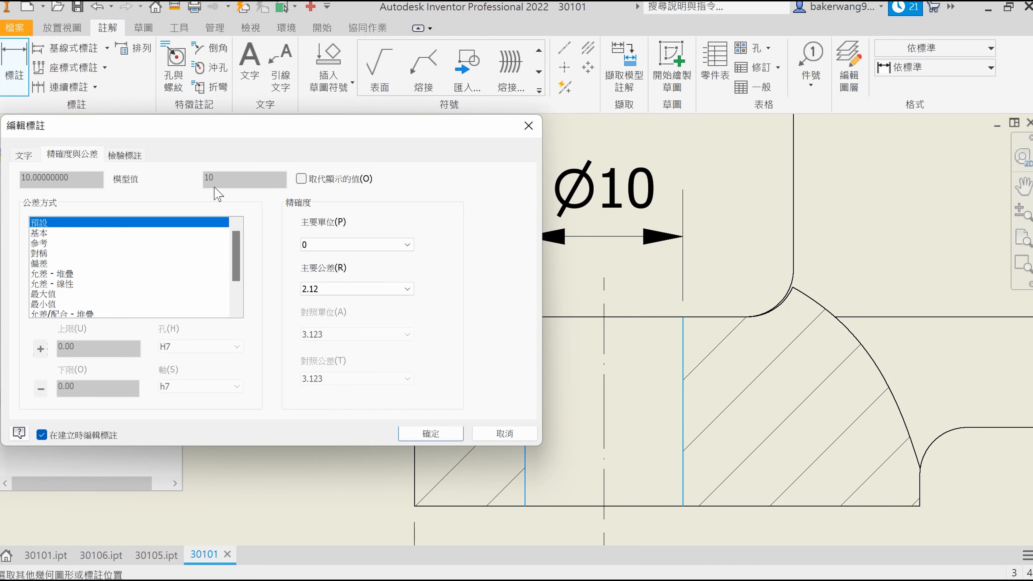
Step: Add the prefix 4X to the mounting hole's diameter dimension
{"action": "left_click", "coordinate": [20, 156]}
{"action": "left_click", "coordinate": [258, 217]}
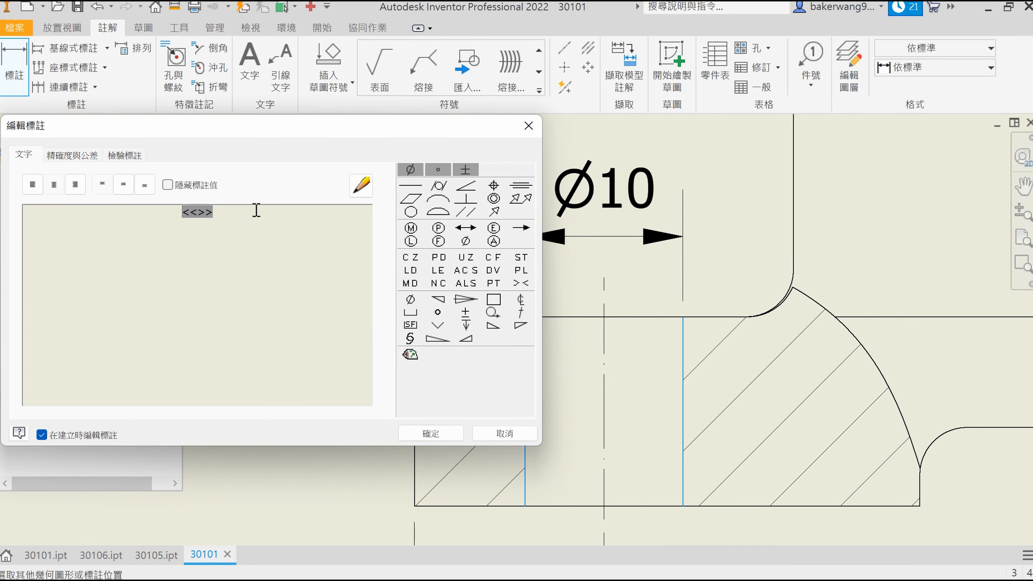
{"action": "type", "text": "4X"}
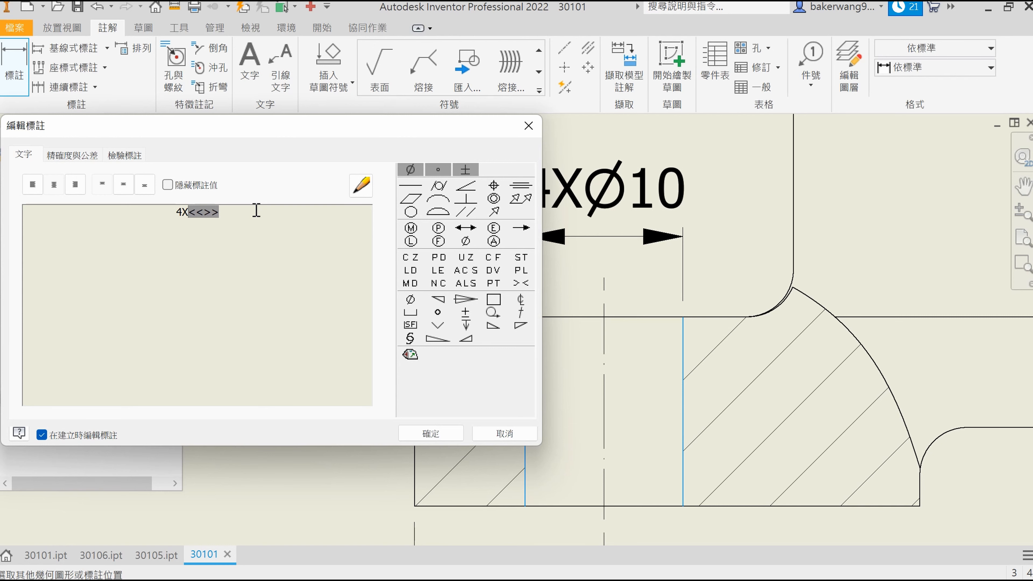
{"action": "left_click", "coordinate": [430, 433]}
{"action": "scroll", "coordinate": [676, 327], "scroll_direction": "down", "scroll_amount": 5}
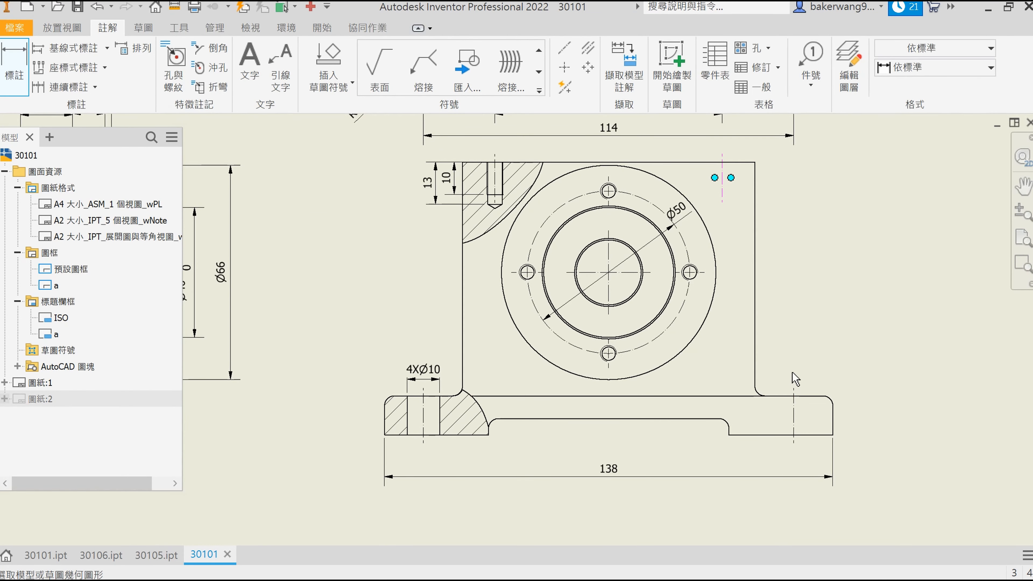
{"action": "key", "text": "Escape"}
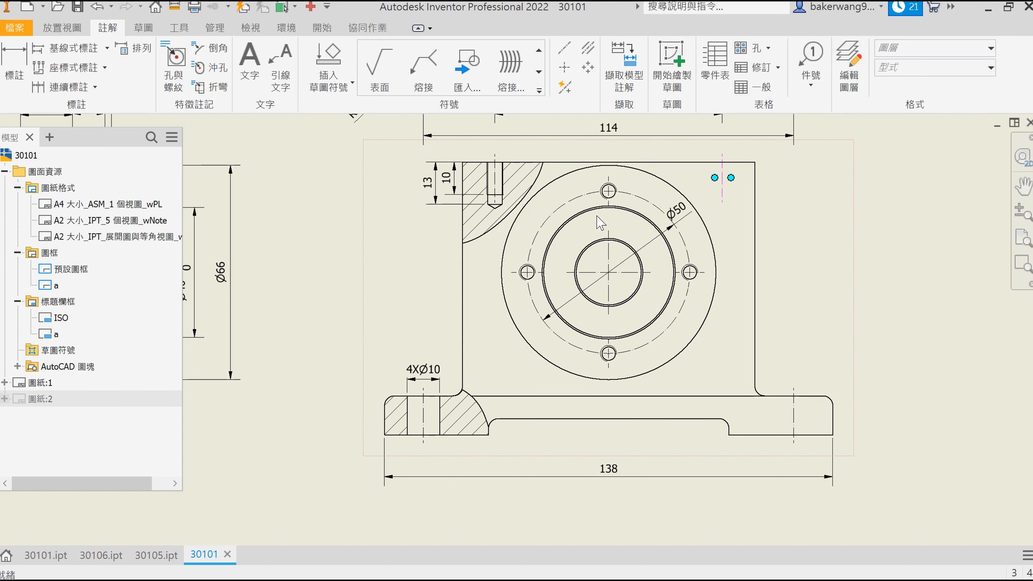
Step: Dimension the outer thread lines of the sectioned tapped hole above the front view and label it M5X0.8
{"action": "middle_click_drag", "start_coordinate": [597, 215], "coordinate": [604, 405]}
{"action": "scroll", "coordinate": [503, 321], "scroll_direction": "up", "scroll_amount": 3}
{"action": "scroll", "coordinate": [481, 402], "scroll_direction": "up", "scroll_amount": 5}
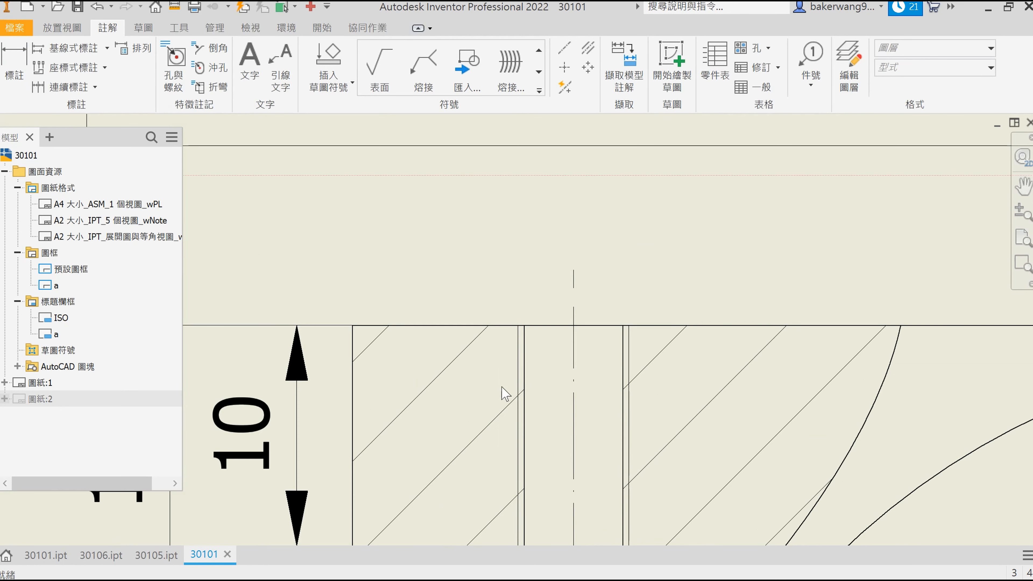
{"action": "key", "text": "d"}
{"action": "left_click", "coordinate": [518, 360]}
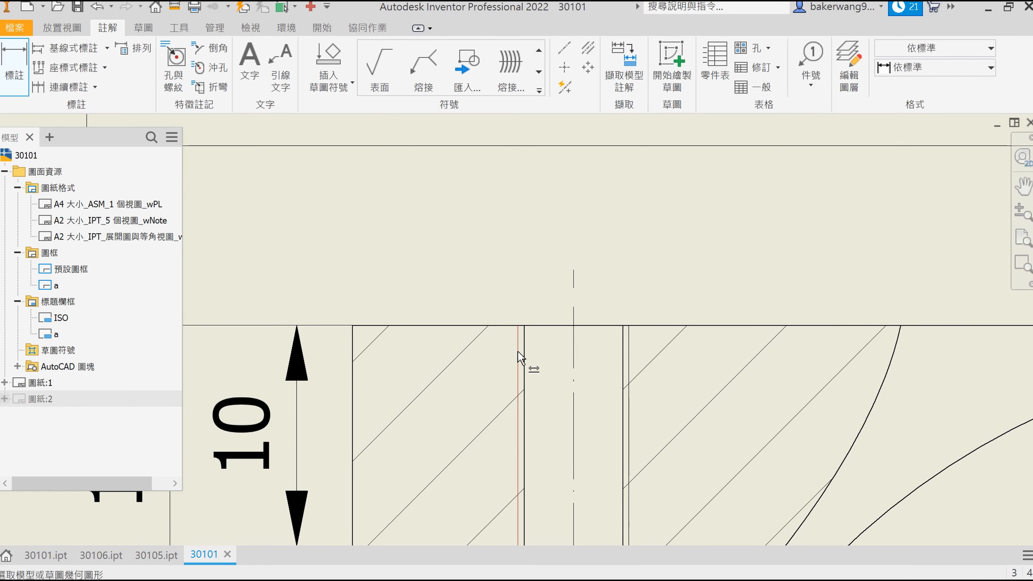
{"action": "left_click", "coordinate": [627, 349]}
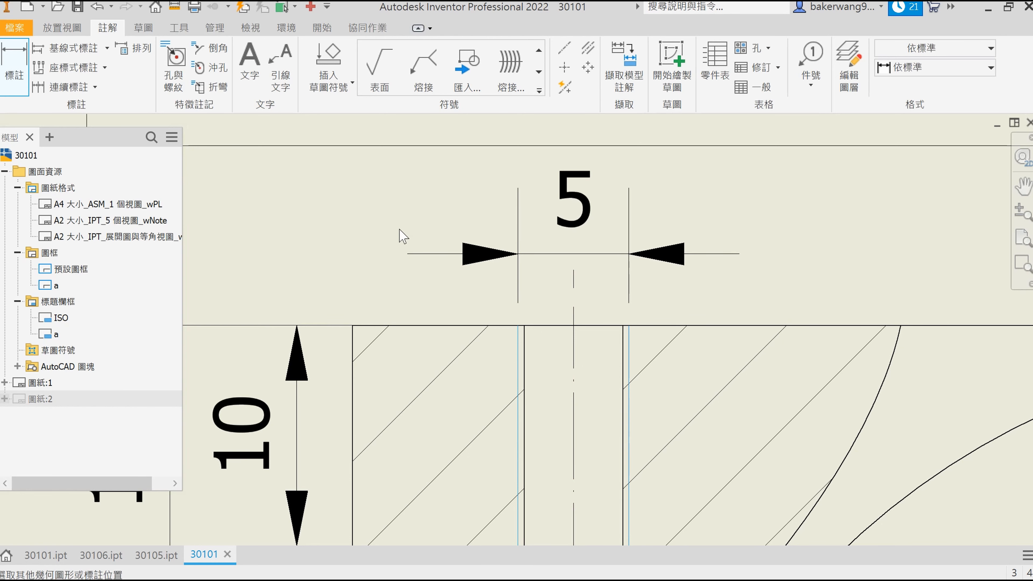
{"action": "left_click", "coordinate": [403, 235]}
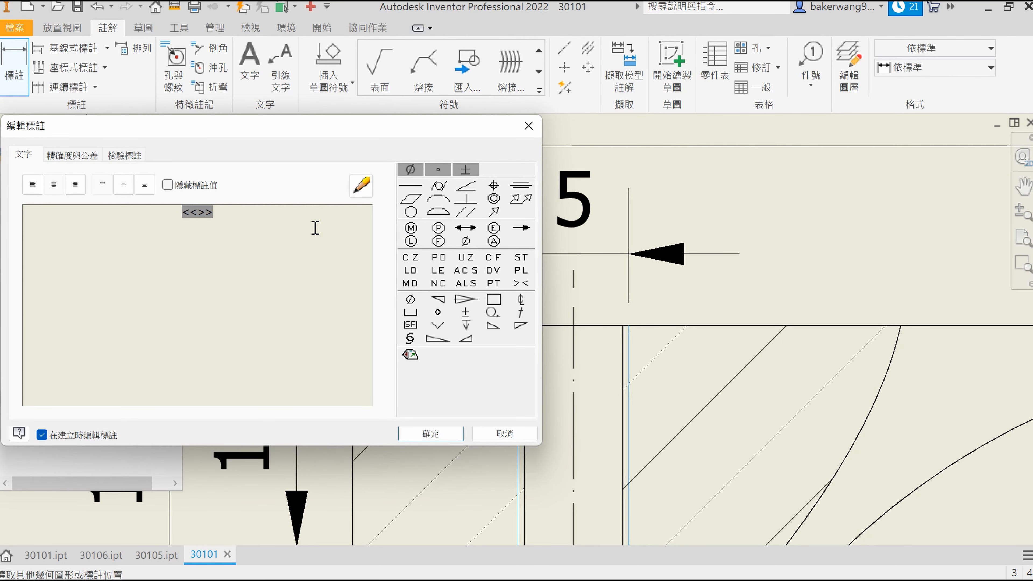
{"action": "type", "text": "M"}
{"action": "type", "text": "X0.8"}
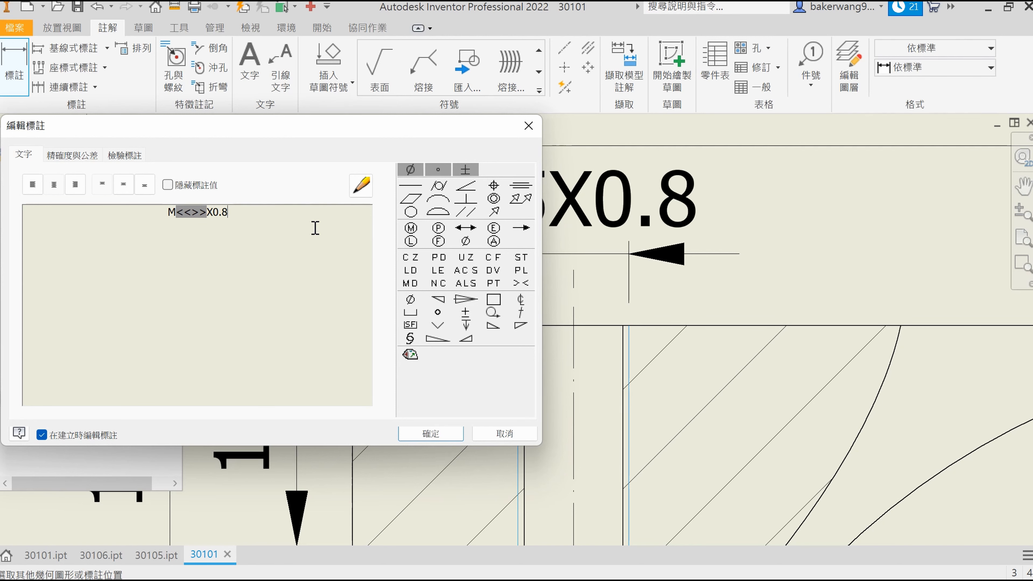
{"action": "left_click", "coordinate": [430, 434]}
Step: Dimension the depth of the recess under the base plate in the front view, placing it inside the recess
{"action": "scroll", "coordinate": [680, 358], "scroll_direction": "up", "scroll_amount": 5}
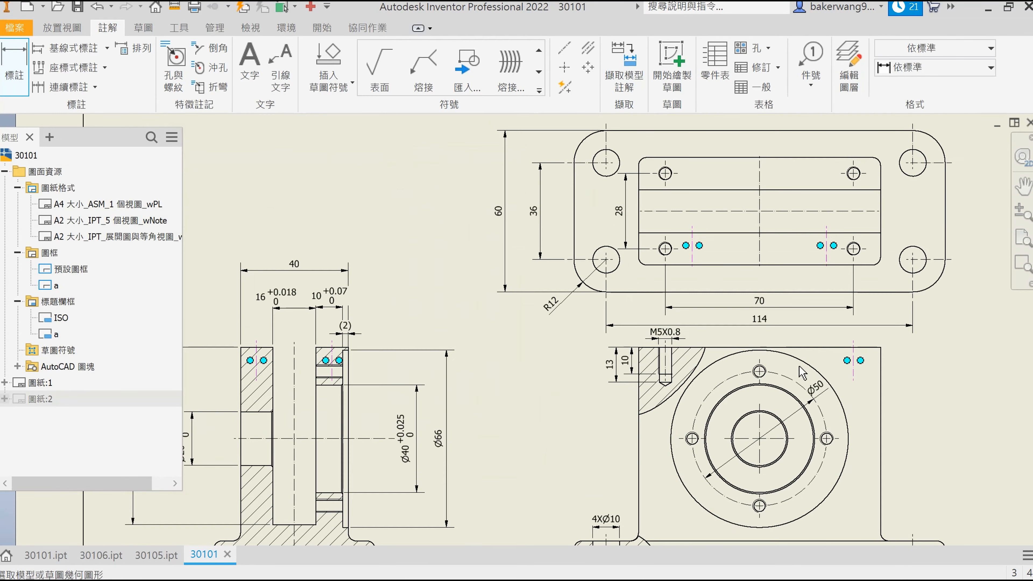
{"action": "scroll", "coordinate": [620, 253], "scroll_direction": "down", "scroll_amount": 3}
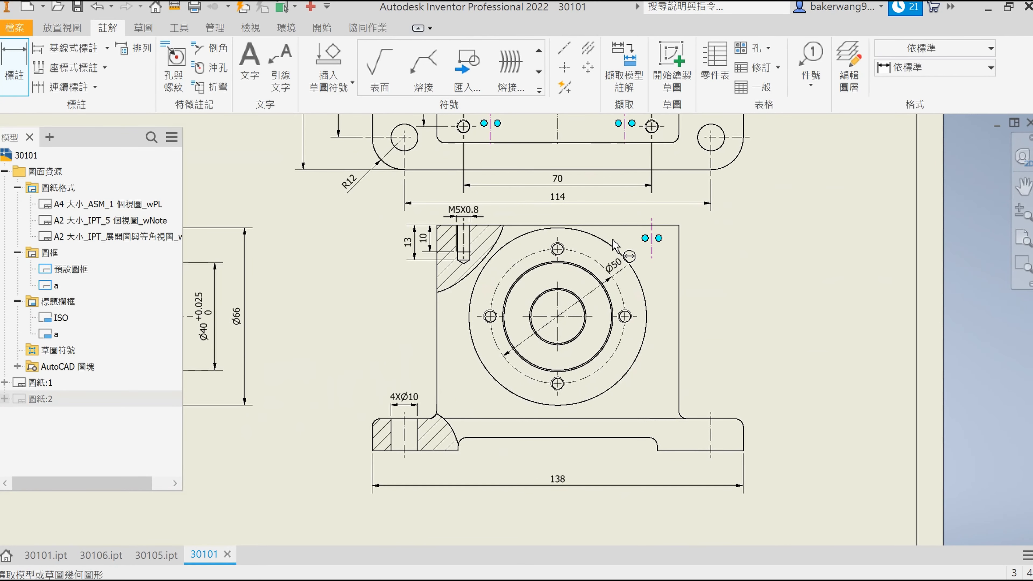
{"action": "scroll", "coordinate": [492, 441], "scroll_direction": "down", "scroll_amount": 3}
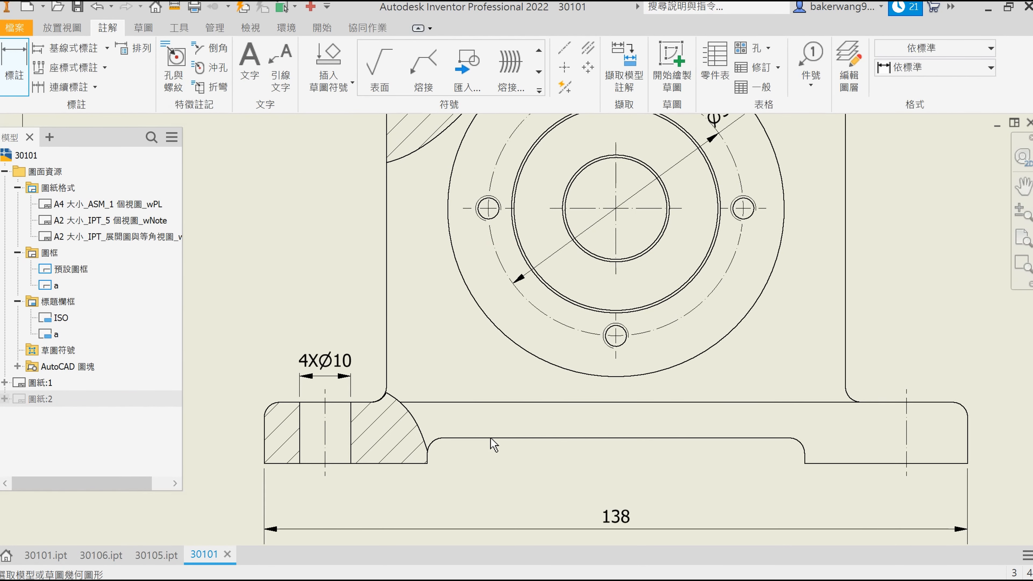
{"action": "left_click", "coordinate": [453, 438]}
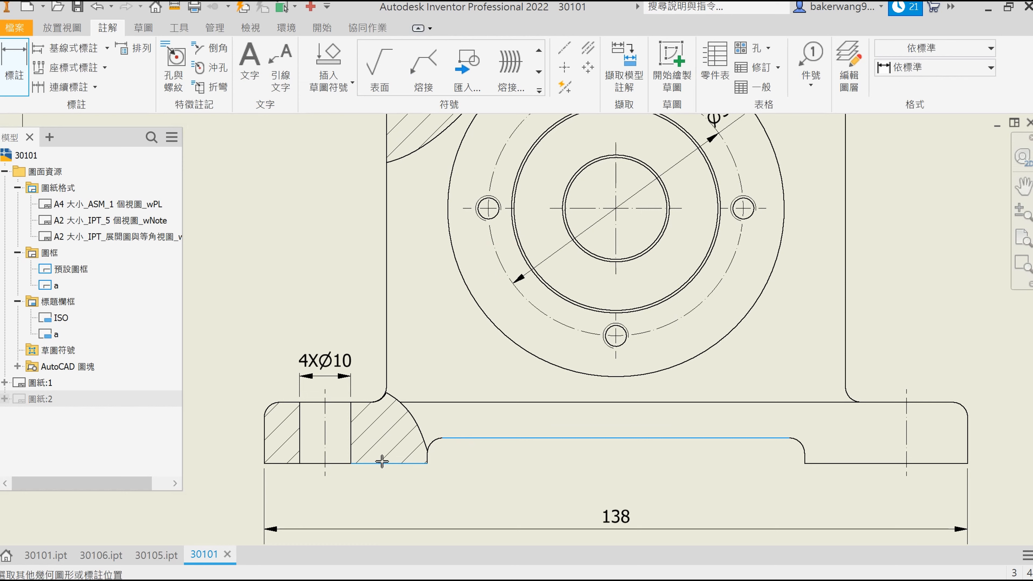
{"action": "left_click", "coordinate": [577, 467]}
{"action": "left_click", "coordinate": [423, 431]}
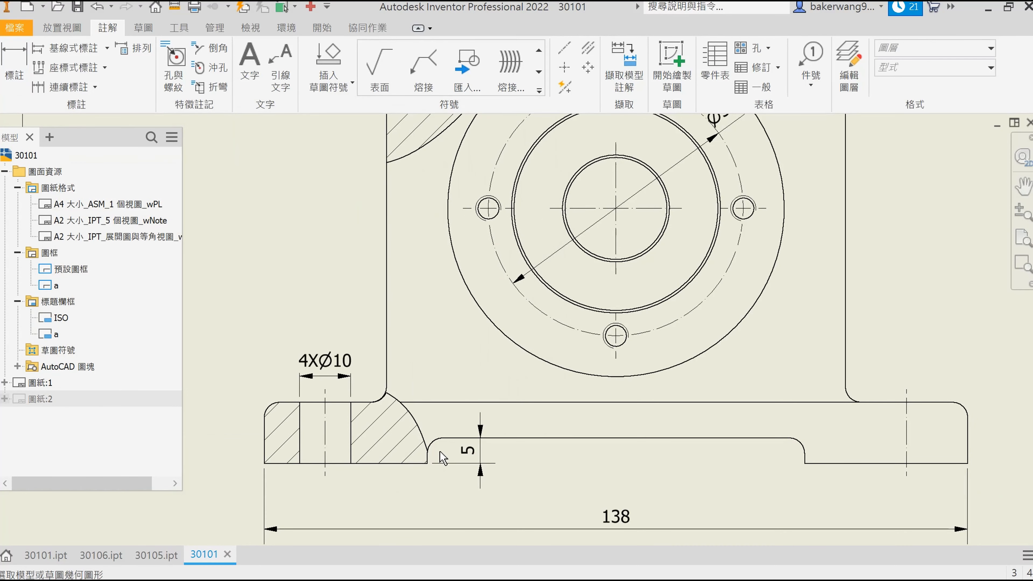
Step: Dimension the width of the recess under the base plate, placing it above the overall width dimension
{"action": "left_click", "coordinate": [427, 458]}
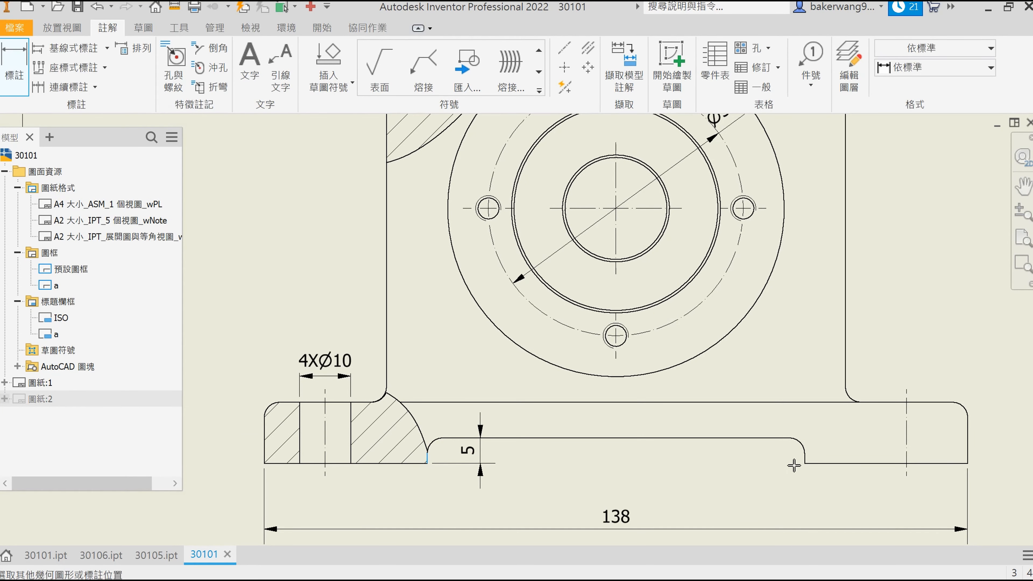
{"action": "left_click", "coordinate": [805, 462]}
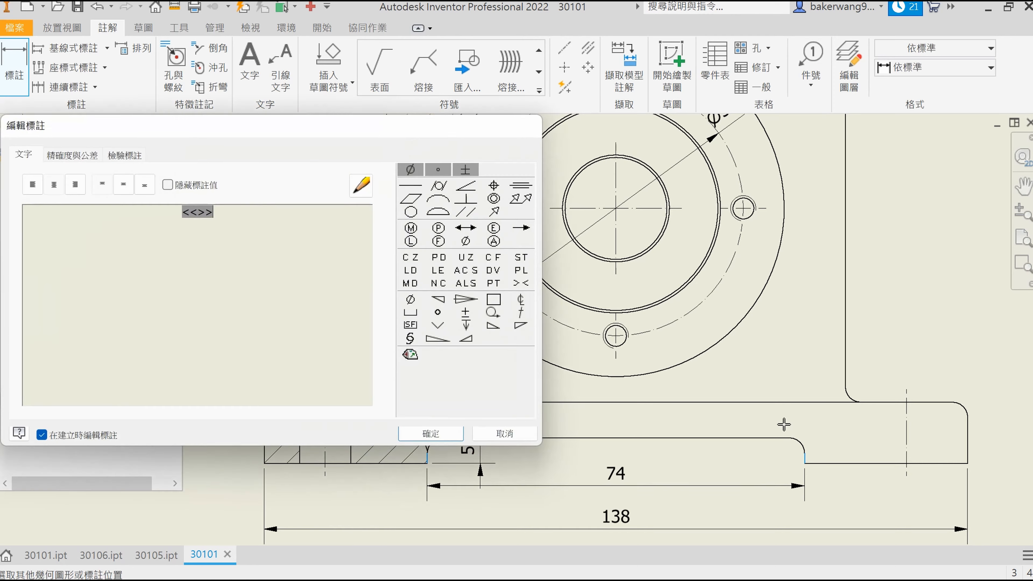
{"action": "key", "text": "Return"}
{"action": "scroll", "coordinate": [829, 254], "scroll_direction": "down", "scroll_amount": 2}
{"action": "middle_click_drag", "start_coordinate": [789, 318], "coordinate": [636, 580]}
{"action": "key", "text": "Escape"}
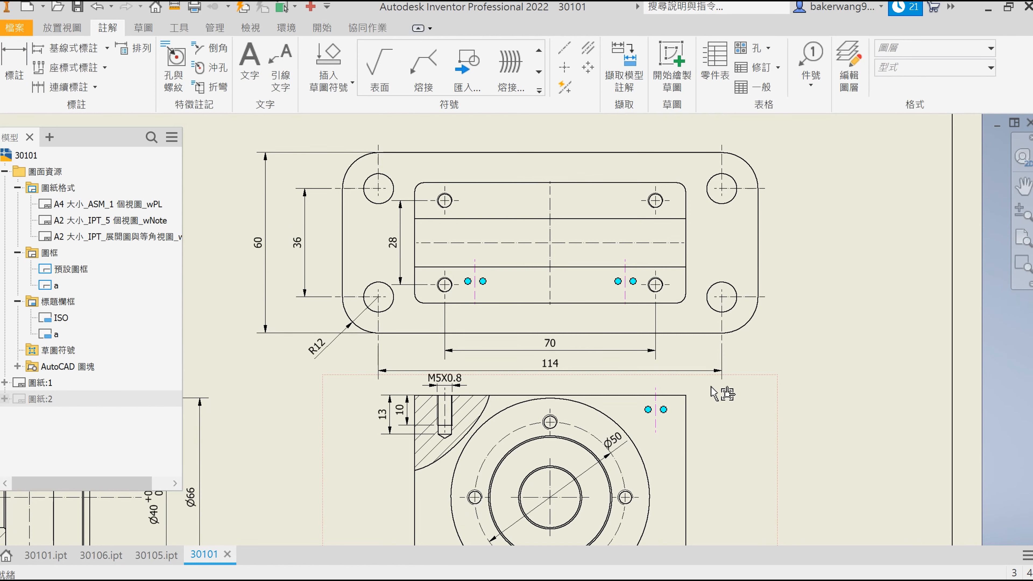
Step: Attach a surface texture symbol with a bent leader to the 16 mm slot width dimension's right extension line in the section view
{"action": "scroll", "coordinate": [716, 392], "scroll_direction": "down", "scroll_amount": 5}
{"action": "scroll", "coordinate": [565, 331], "scroll_direction": "up", "scroll_amount": 5}
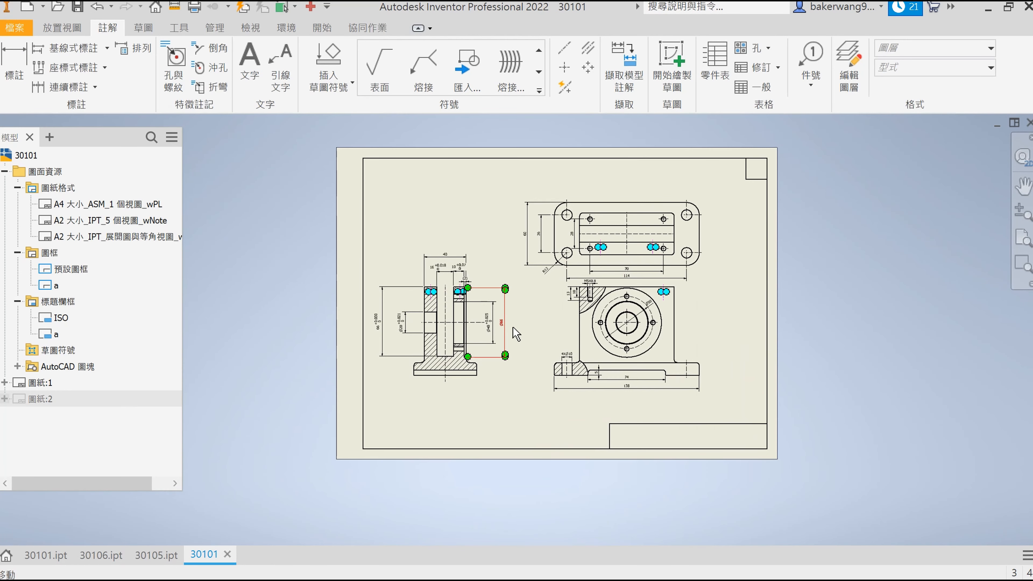
{"action": "key", "text": "space"}
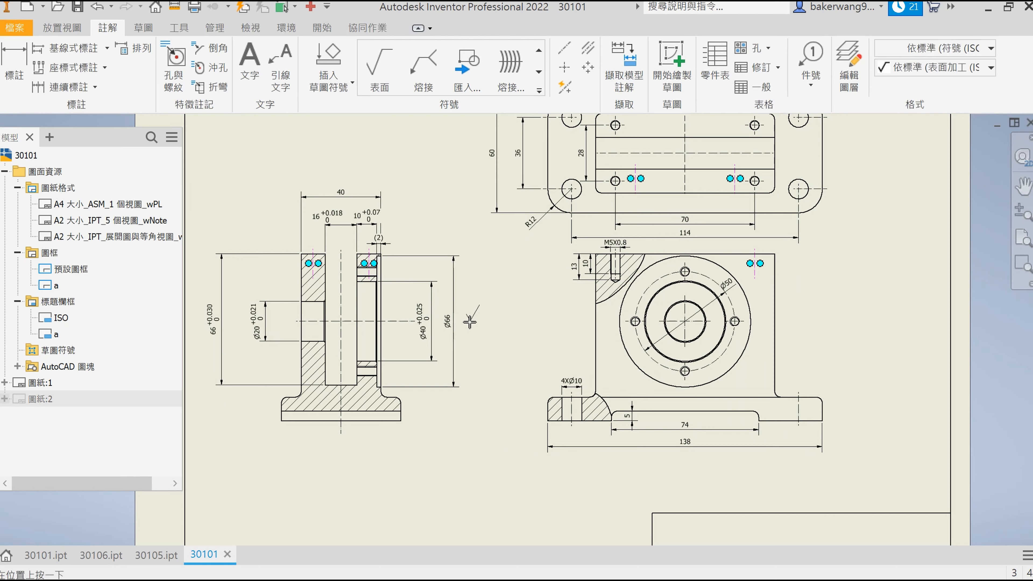
{"action": "scroll", "coordinate": [420, 298], "scroll_direction": "up", "scroll_amount": 4}
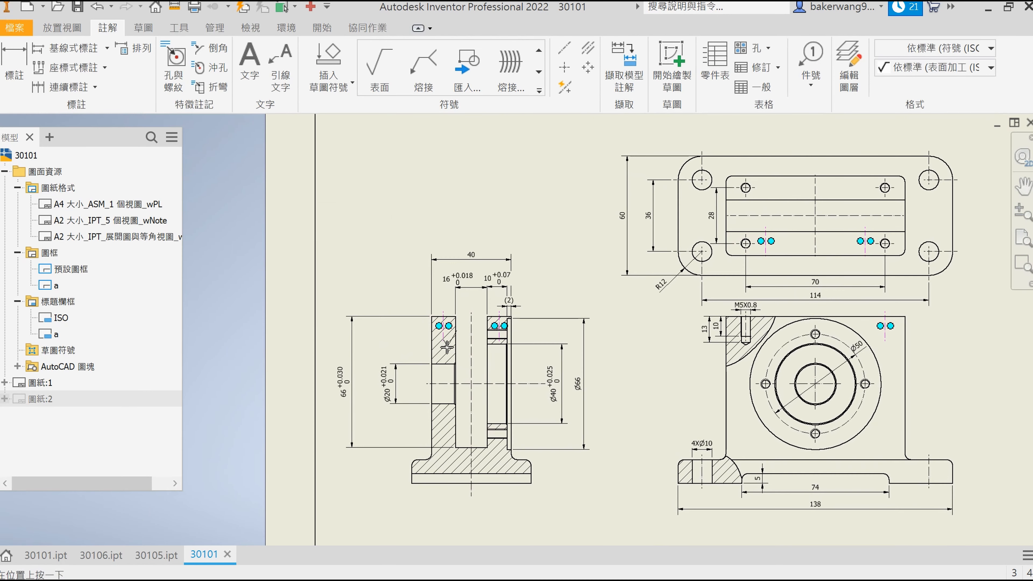
{"action": "scroll", "coordinate": [420, 298], "scroll_direction": "up", "scroll_amount": 3}
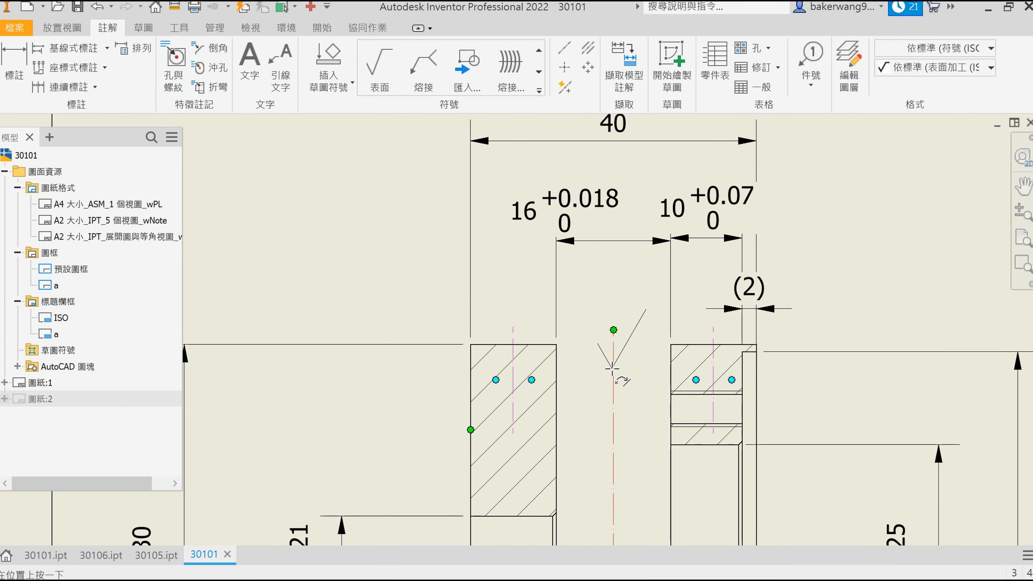
{"action": "left_click", "coordinate": [668, 305]}
{"action": "left_click", "coordinate": [407, 238]}
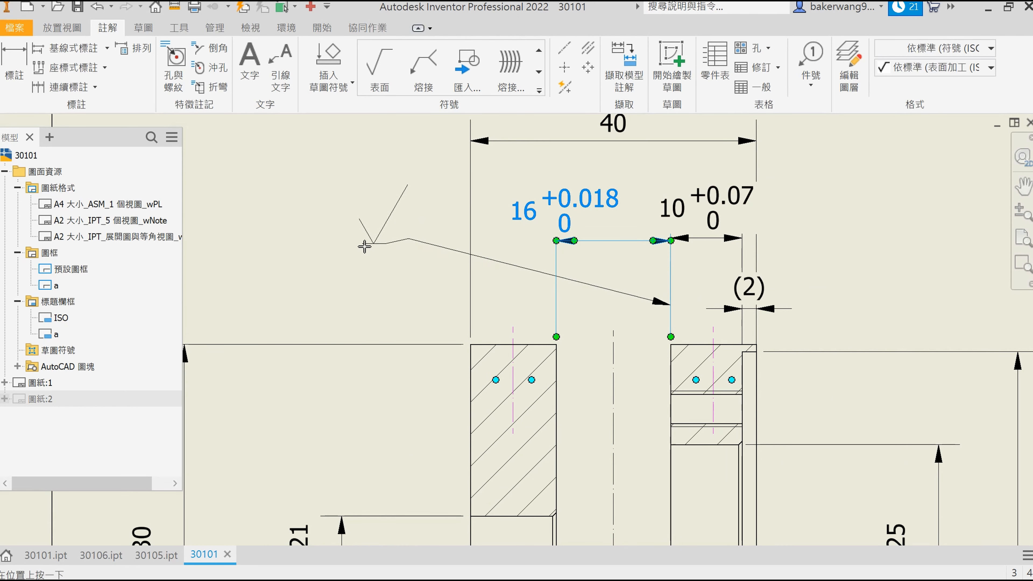
{"action": "right_click", "coordinate": [349, 207]}
{"action": "left_click", "coordinate": [384, 208]}
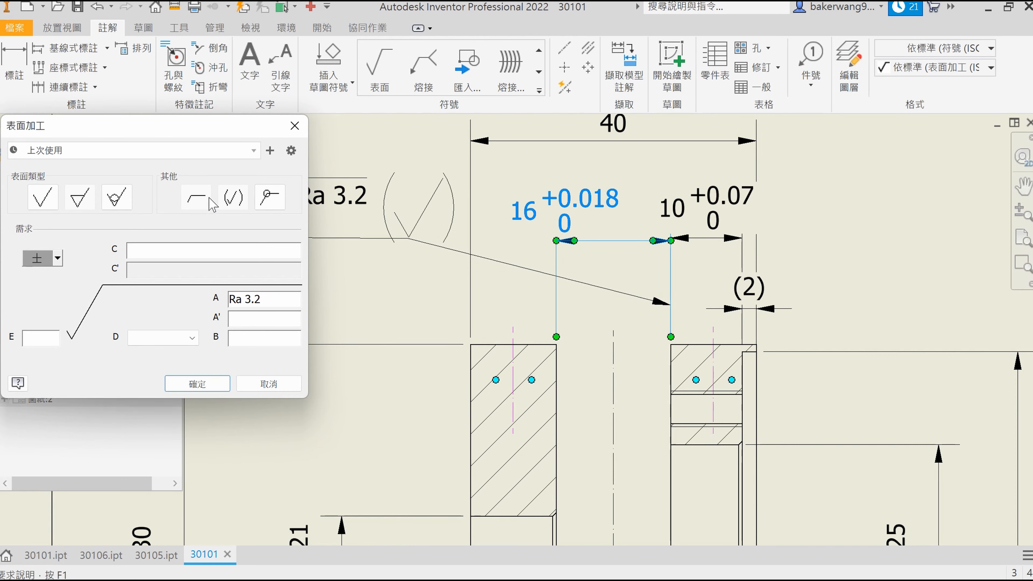
Step: Set the slot's surface texture symbol to material removal required, without parentheses, with roughness Ra 0.8
{"action": "left_click", "coordinate": [239, 204]}
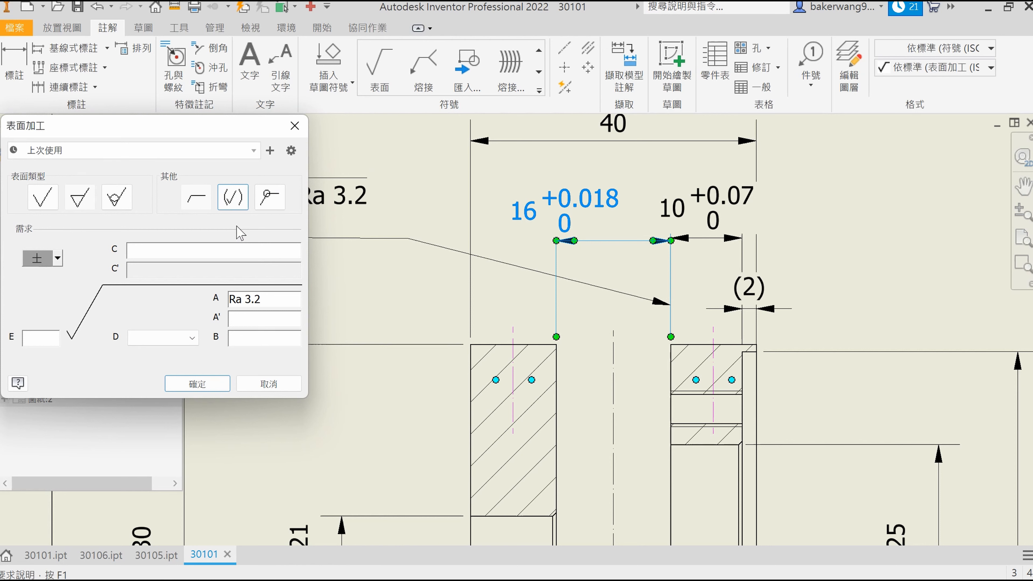
{"action": "left_click", "coordinate": [267, 295]}
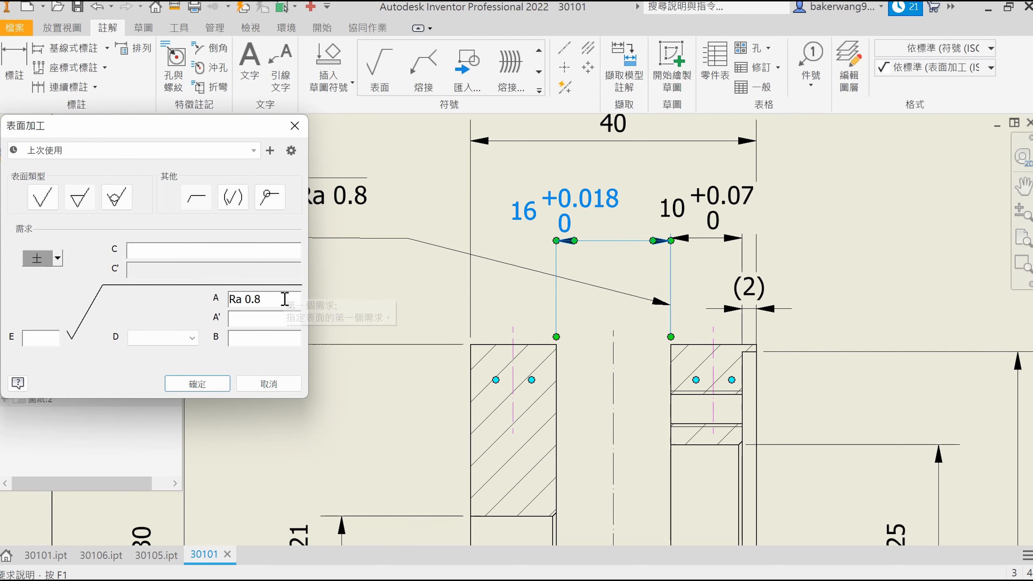
{"action": "left_click_drag", "start_coordinate": [191, 129], "coordinate": [272, 141]}
{"action": "left_click", "coordinate": [281, 394]}
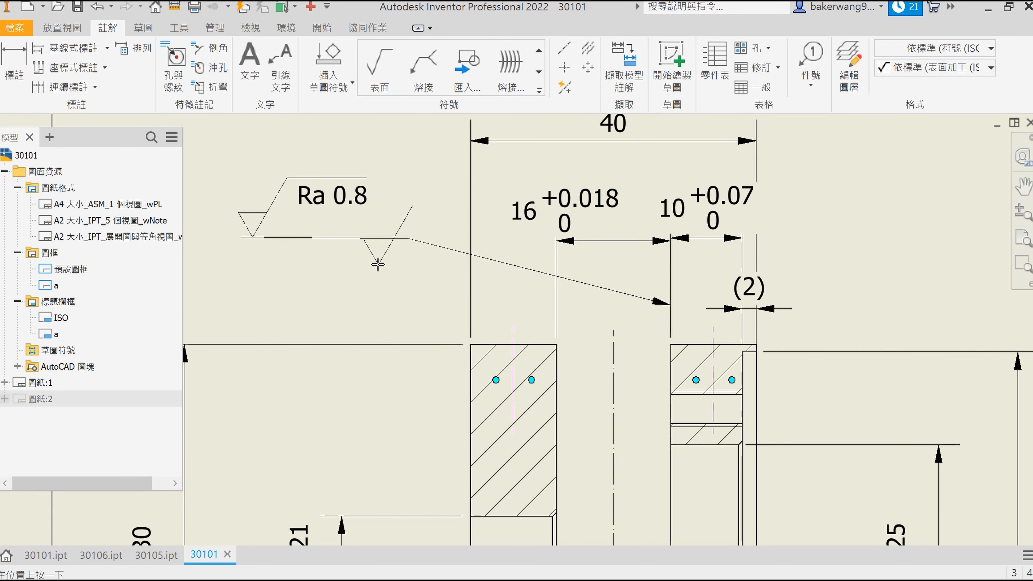
{"action": "key", "text": "Escape"}
{"action": "right_click", "coordinate": [325, 199]}
{"action": "key", "text": "Escape"}
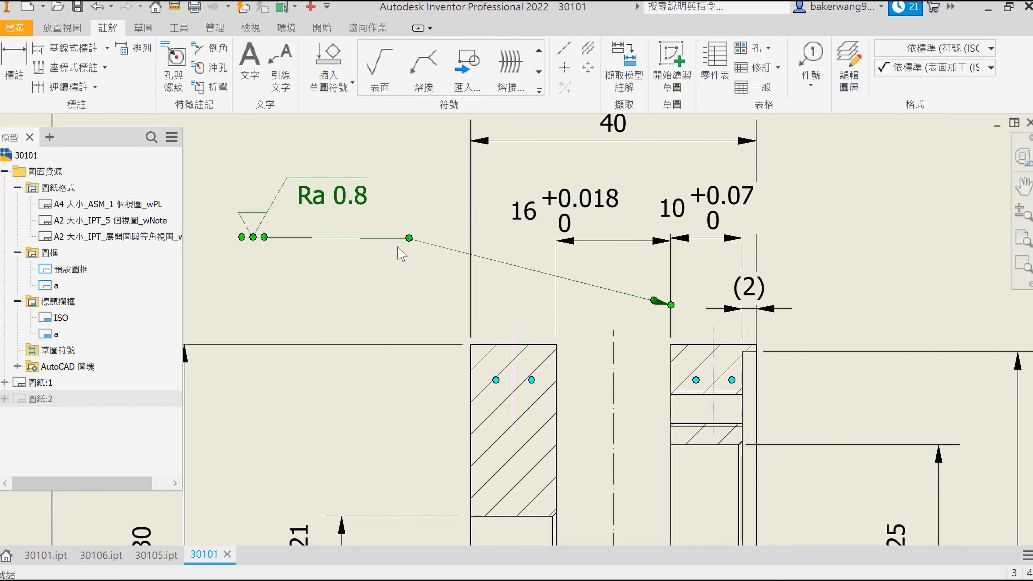
Step: Add a second leader to the slot's Ra 0.8 symbol, pointing at the left extension line of the 16 mm dimension
{"action": "right_click", "coordinate": [397, 238]}
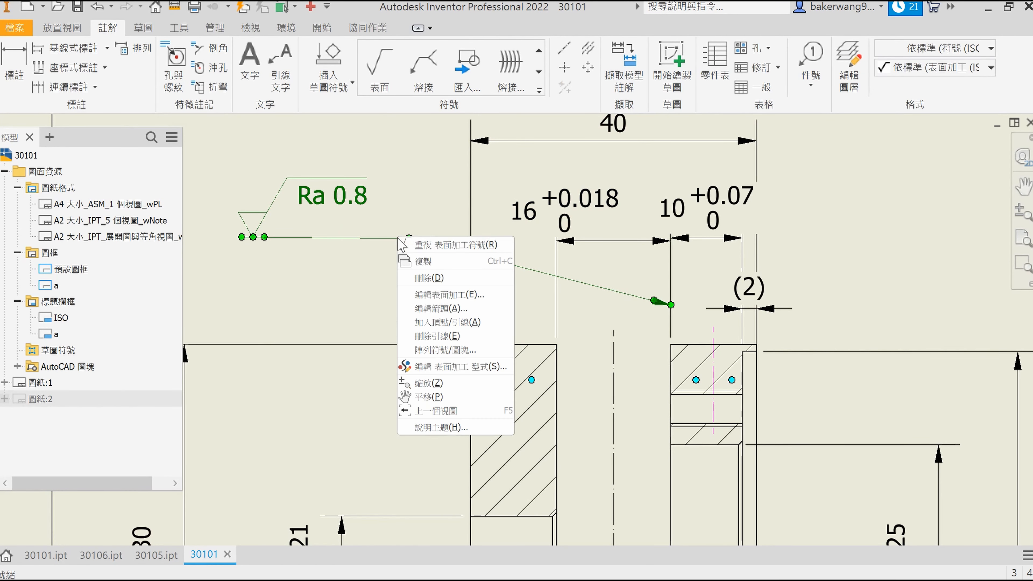
{"action": "left_click", "coordinate": [437, 322]}
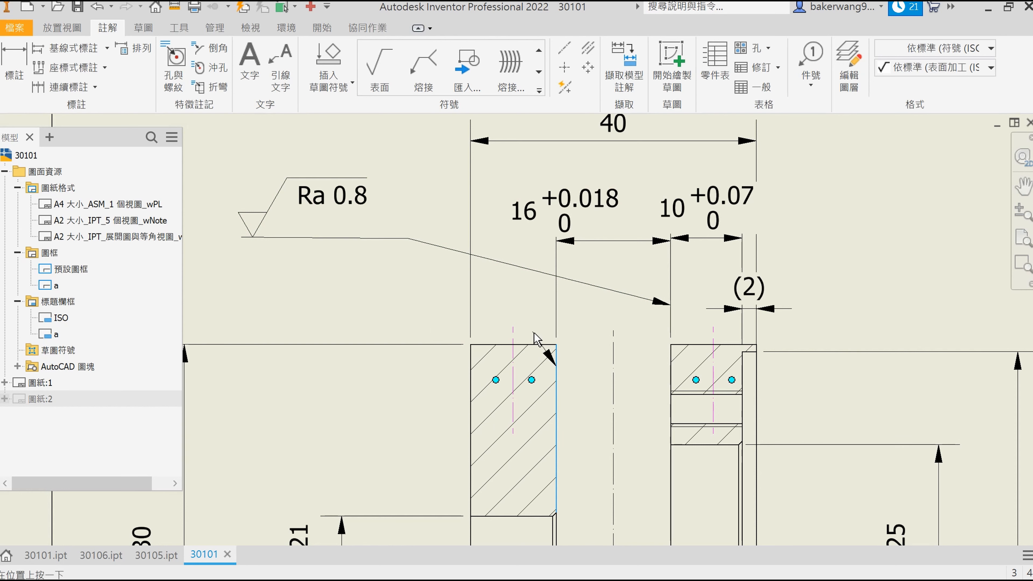
{"action": "left_click", "coordinate": [408, 238]}
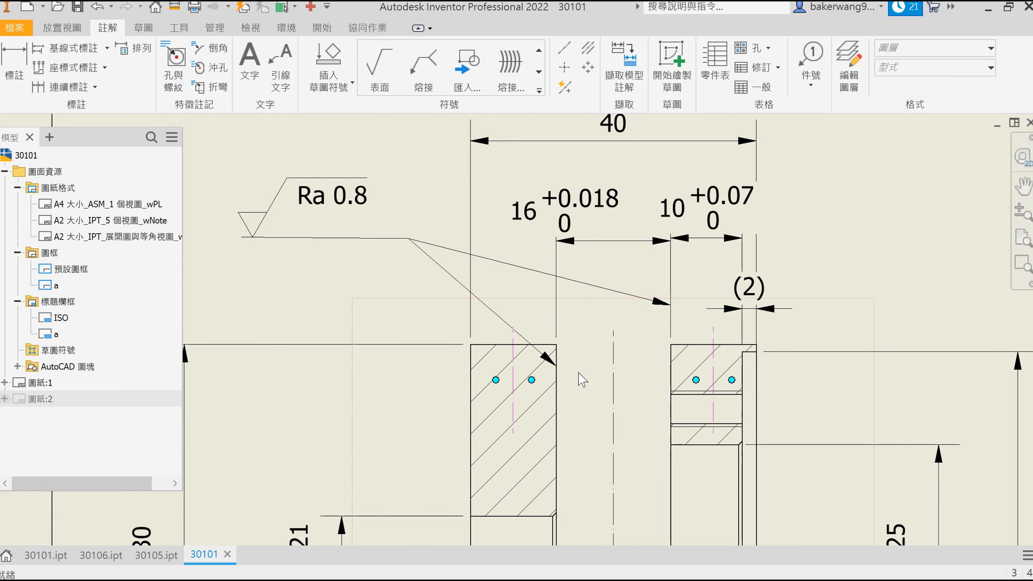
{"action": "left_click_drag", "start_coordinate": [553, 357], "coordinate": [556, 315]}
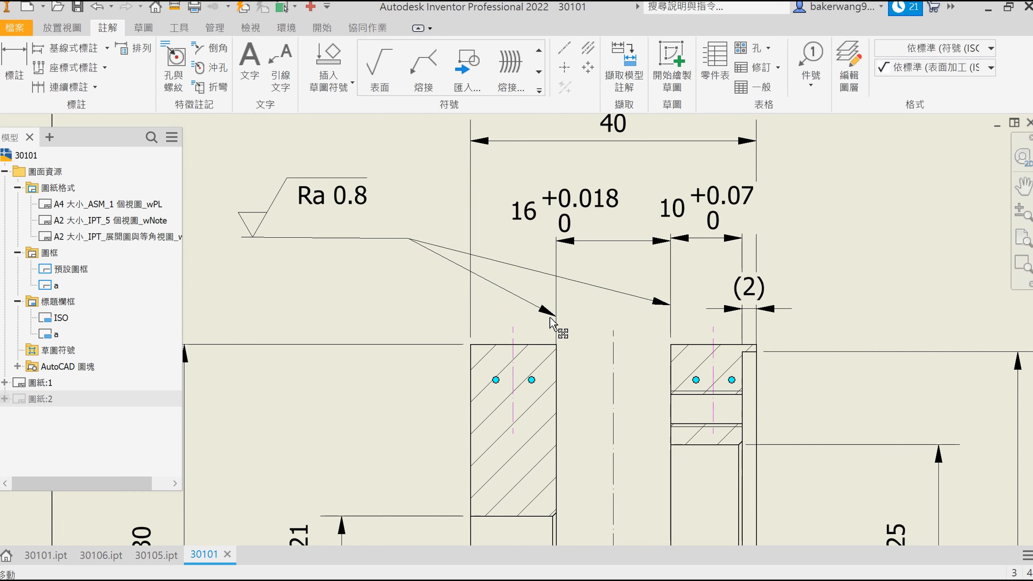
{"action": "left_click", "coordinate": [648, 408]}
Step: Add an Ra 0.8 surface texture symbol with a bent leader to the lower edge of the Ø20 bore in the section view
{"action": "middle_click_drag", "start_coordinate": [588, 469], "coordinate": [530, 289]}
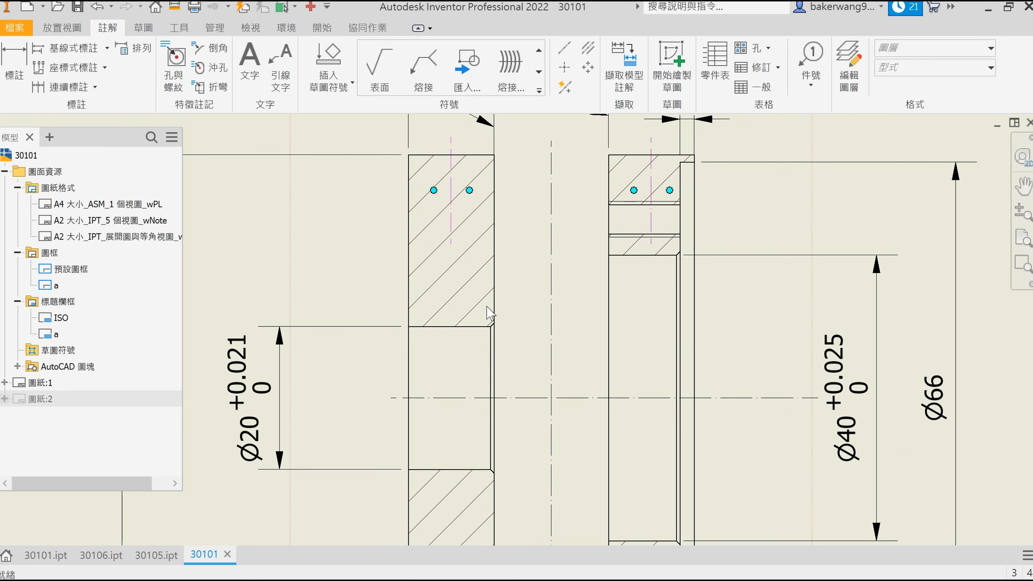
{"action": "middle_click_drag", "start_coordinate": [428, 365], "coordinate": [417, 280]}
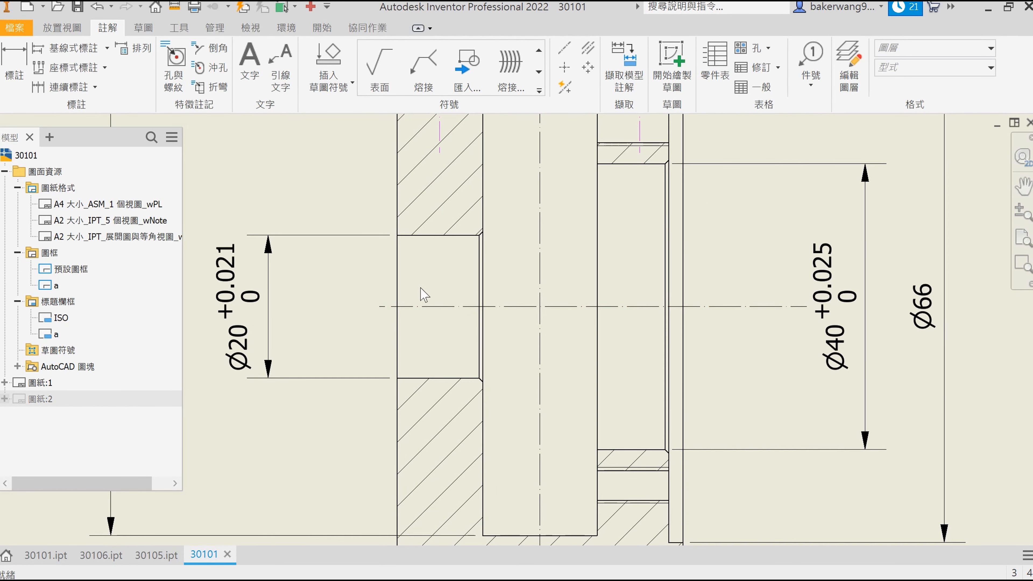
{"action": "key", "text": "space"}
{"action": "left_click", "coordinate": [451, 378]}
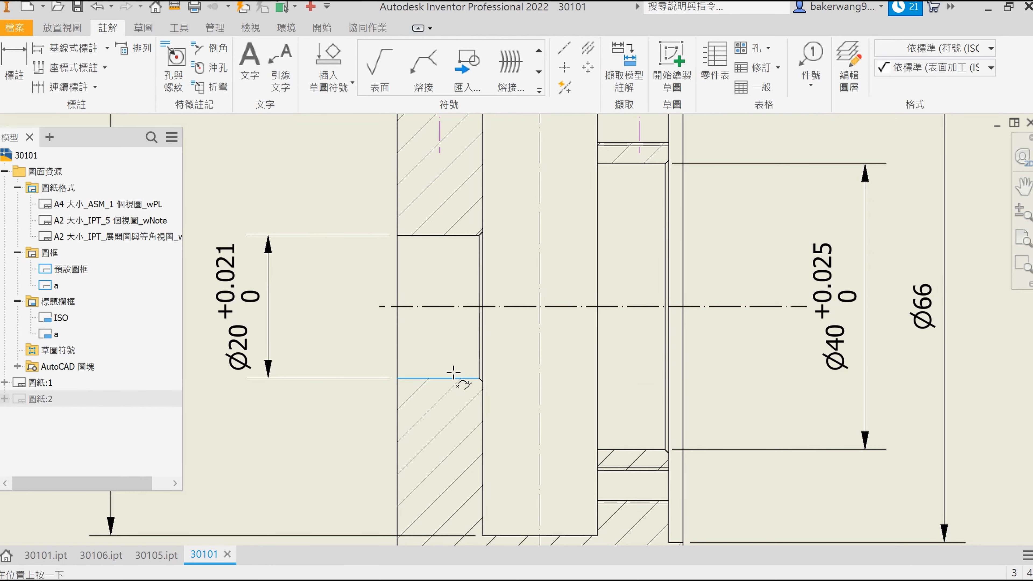
{"action": "middle_click_drag", "start_coordinate": [313, 191], "coordinate": [500, 254]}
{"action": "left_click", "coordinate": [522, 216]}
{"action": "left_click", "coordinate": [394, 216]}
{"action": "right_click", "coordinate": [432, 195]}
{"action": "left_click", "coordinate": [477, 197]}
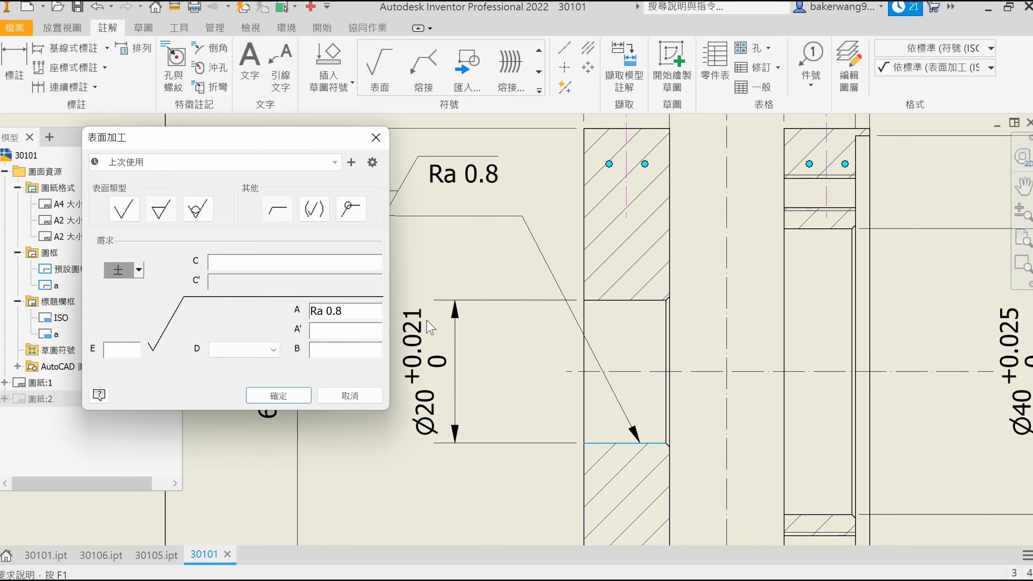
{"action": "left_click", "coordinate": [299, 402]}
Step: Place an Ra 0.8 surface texture symbol directly on the lower extension line of the Ø40 bore dimension
{"action": "mouse_move", "coordinate": [608, 407]}
{"action": "middle_mouse_down"}
{"action": "mouse_move", "coordinate": [344, 260]}
{"action": "mouse_move", "coordinate": [577, 407]}
{"action": "mouse_move", "coordinate": [557, 405]}
{"action": "middle_mouse_up"}
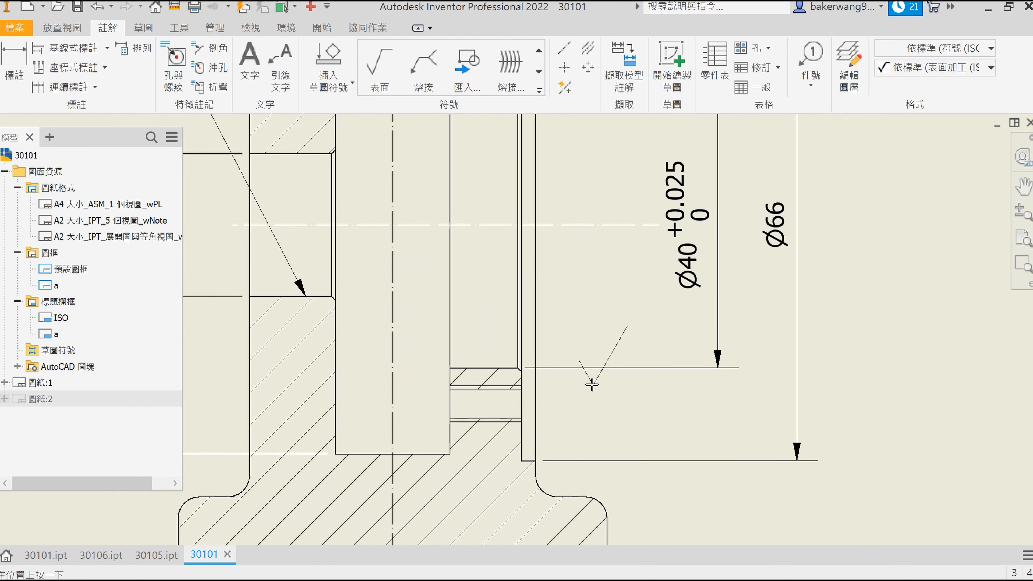
{"action": "left_click", "coordinate": [592, 368]}
{"action": "right_click", "coordinate": [606, 348]}
{"action": "left_click", "coordinate": [661, 342]}
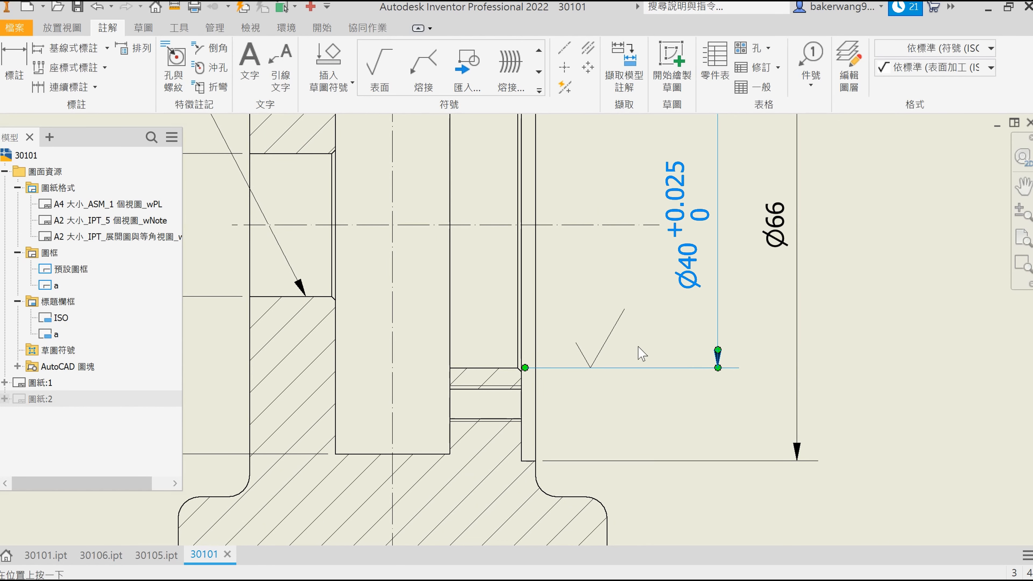
{"action": "left_click", "coordinate": [280, 400]}
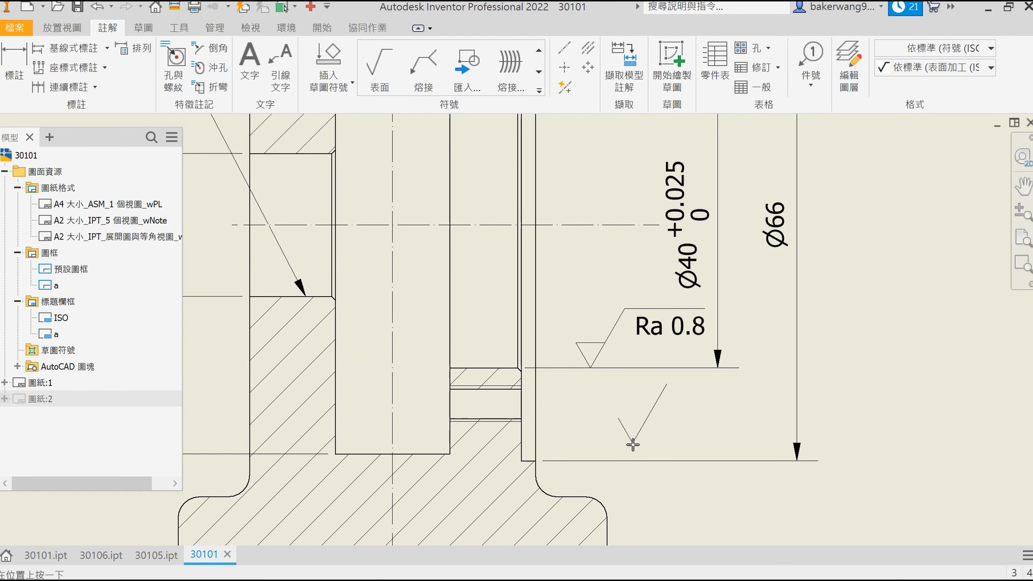
Step: Place an Ra 12.5 surface texture symbol on the lower extension line of the Ø66 dimension
{"action": "scroll", "coordinate": [630, 445], "scroll_direction": "down", "scroll_amount": 3}
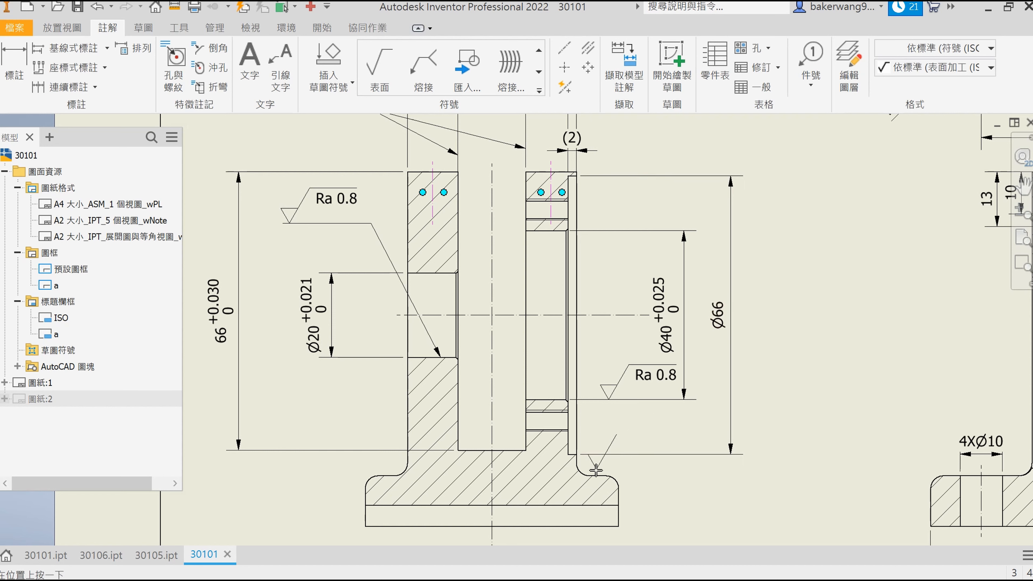
{"action": "left_click", "coordinate": [610, 454]}
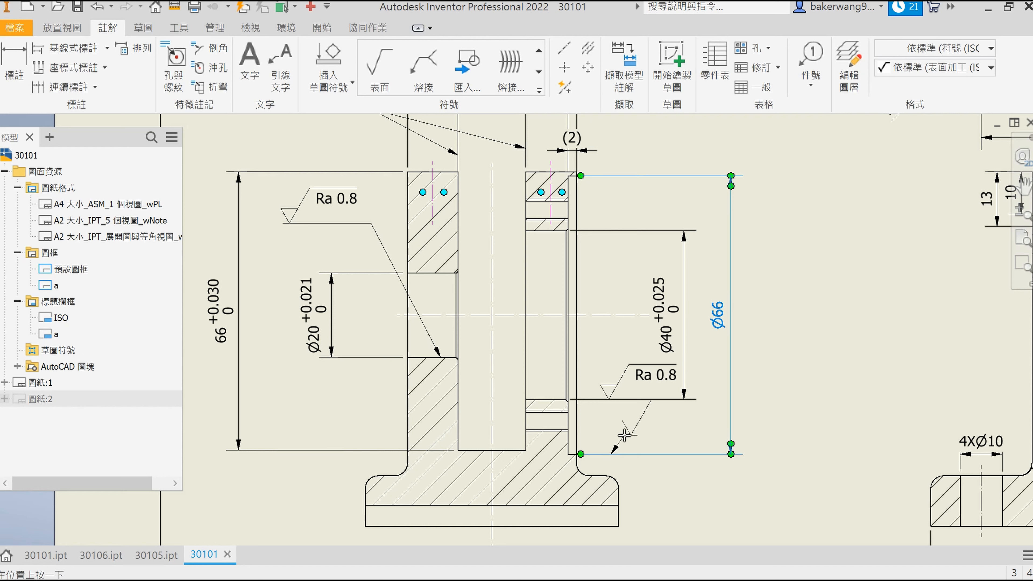
{"action": "right_click", "coordinate": [624, 433]}
{"action": "left_click", "coordinate": [661, 432]}
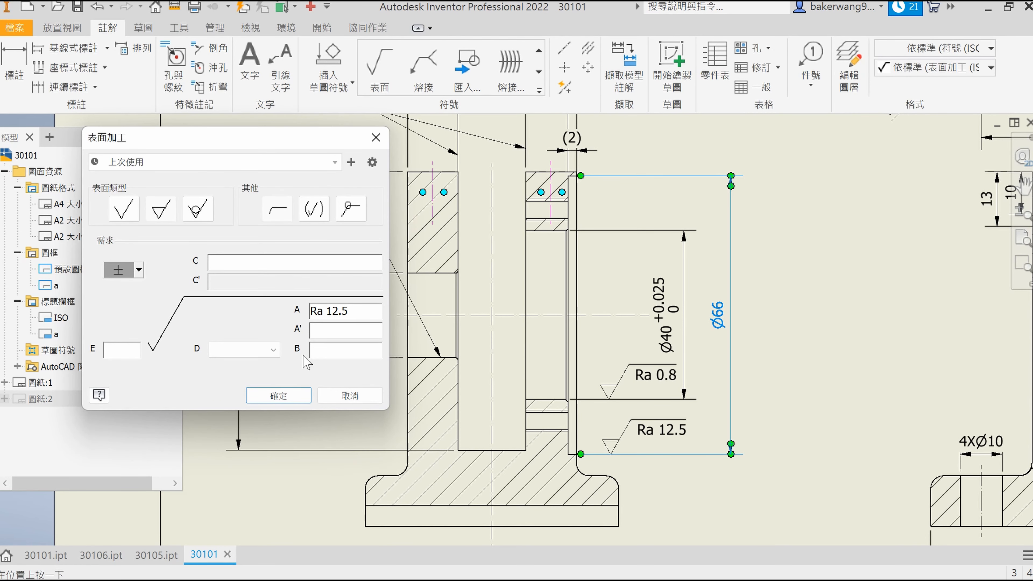
{"action": "key", "text": "Return"}
Step: Add an Ra 3.2 surface texture symbol with a bent leader to the stepped face below the (2) reference dimension
{"action": "middle_click_drag", "start_coordinate": [816, 317], "coordinate": [775, 376]}
{"action": "scroll", "coordinate": [529, 253], "scroll_direction": "down", "scroll_amount": 3}
{"action": "left_click", "coordinate": [529, 244]}
{"action": "left_click", "coordinate": [656, 184]}
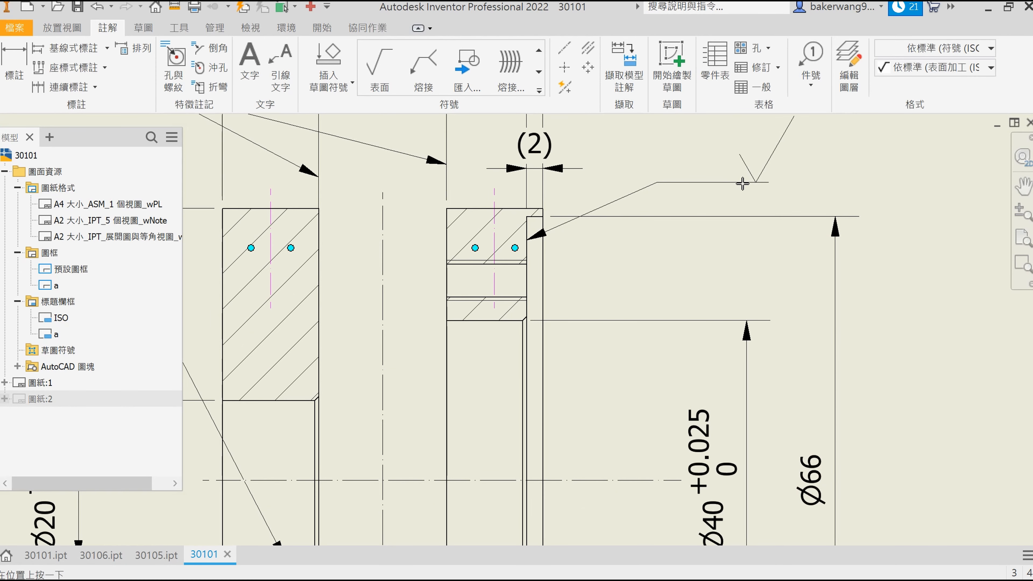
{"action": "right_click", "coordinate": [760, 177]}
{"action": "left_click", "coordinate": [850, 178]}
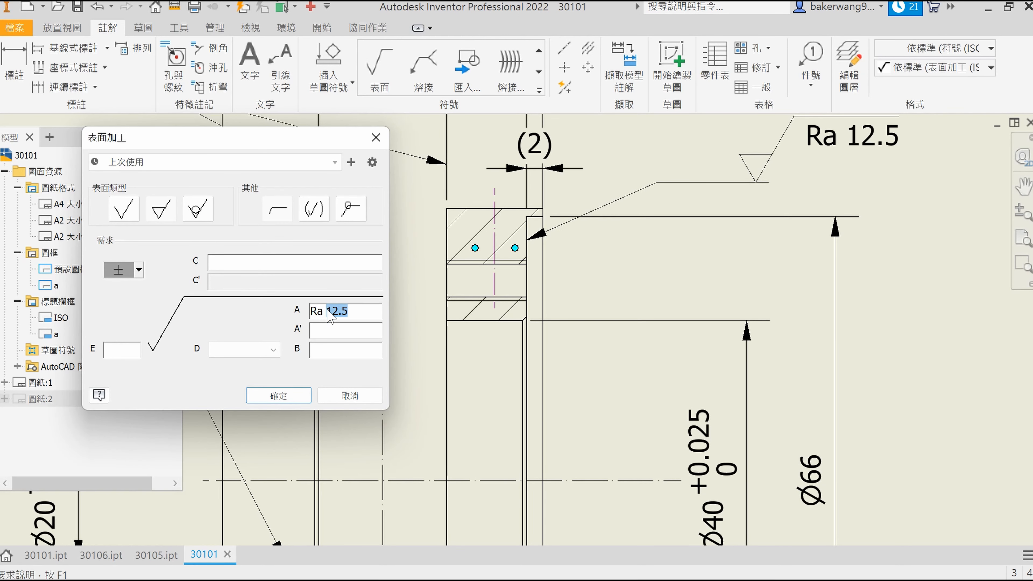
{"action": "type", "text": "3.2"}
{"action": "left_click", "coordinate": [281, 394]}
Step: Place an Ra 3.2 surface texture symbol on the top edge of the front view, beside the sectioned tapped hole
{"action": "scroll", "coordinate": [790, 341], "scroll_direction": "down", "scroll_amount": 2}
{"action": "middle_click_drag", "start_coordinate": [790, 341], "coordinate": [308, 391]}
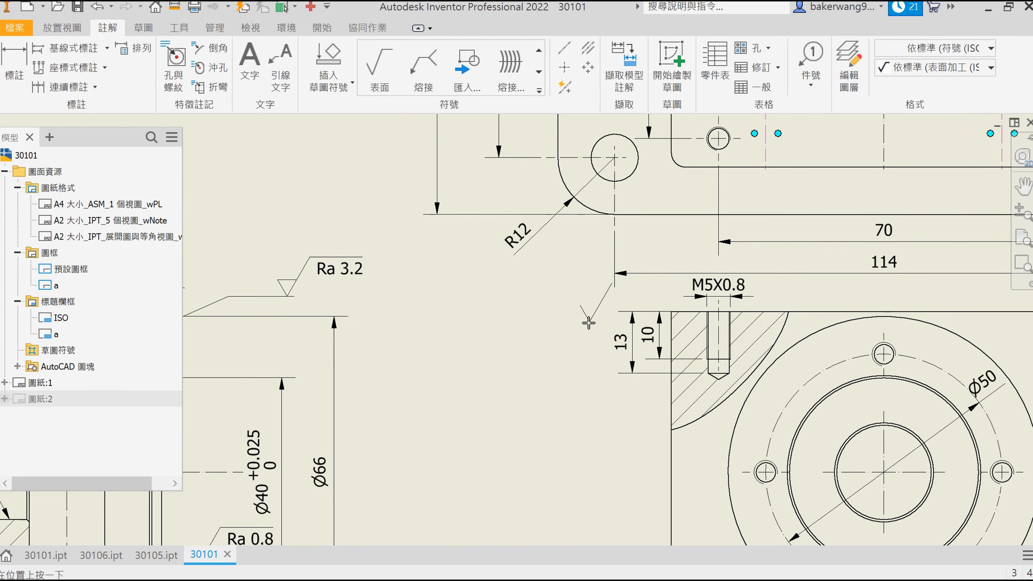
{"action": "scroll", "coordinate": [618, 336], "scroll_direction": "down", "scroll_amount": 3}
{"action": "scroll", "coordinate": [624, 348], "scroll_direction": "up", "scroll_amount": 4}
{"action": "left_click", "coordinate": [636, 349]}
{"action": "right_click", "coordinate": [651, 348]}
{"action": "left_click", "coordinate": [687, 332]}
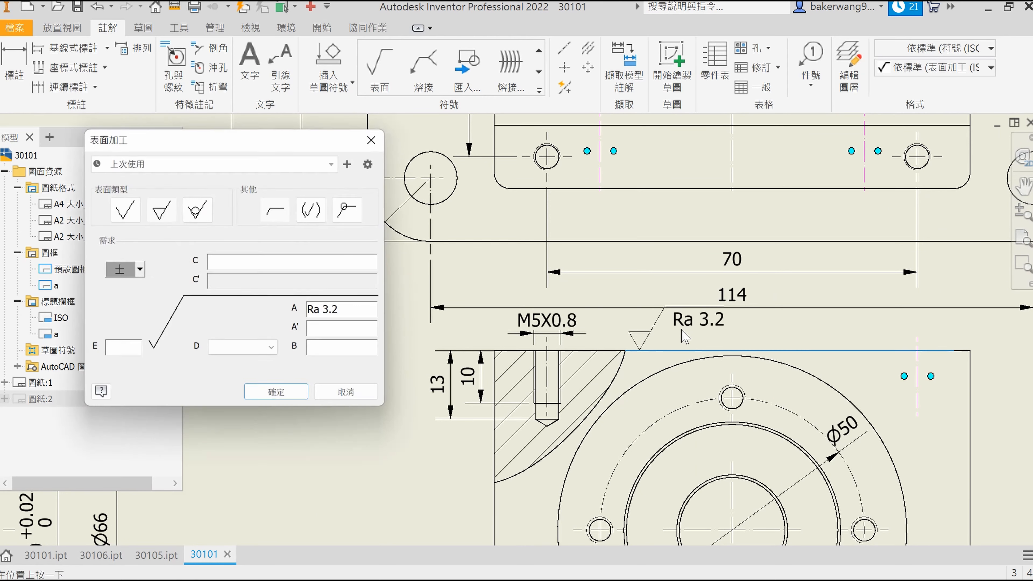
{"action": "left_click", "coordinate": [277, 391]}
Step: Add an Ra 12.5 surface texture symbol with a bent leader to the underside of the base in the front view
{"action": "scroll", "coordinate": [493, 269], "scroll_direction": "down", "scroll_amount": 3}
{"action": "scroll", "coordinate": [494, 268], "scroll_direction": "up", "scroll_amount": 2}
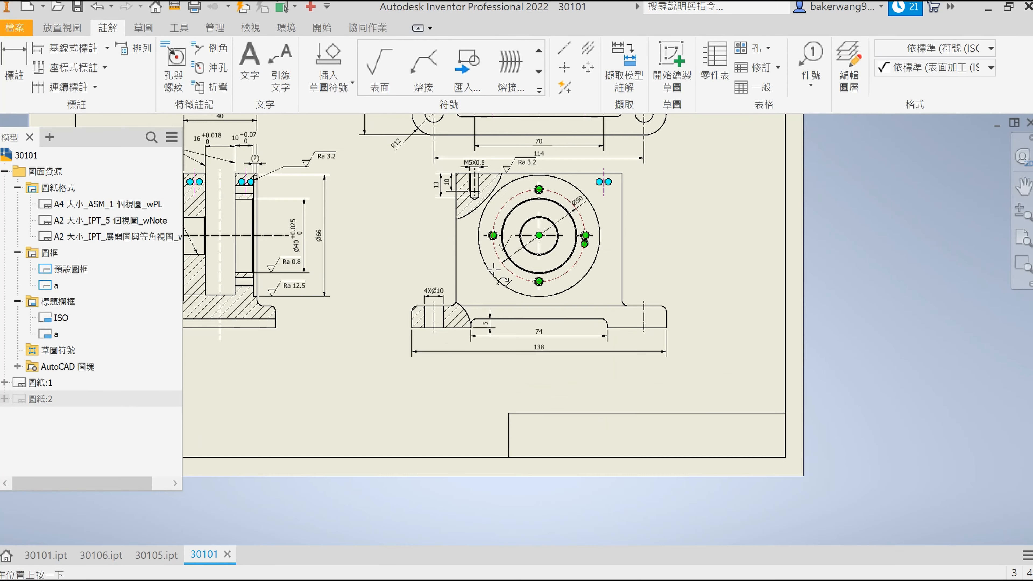
{"action": "scroll", "coordinate": [453, 346], "scroll_direction": "up", "scroll_amount": 4}
{"action": "left_click", "coordinate": [452, 328]}
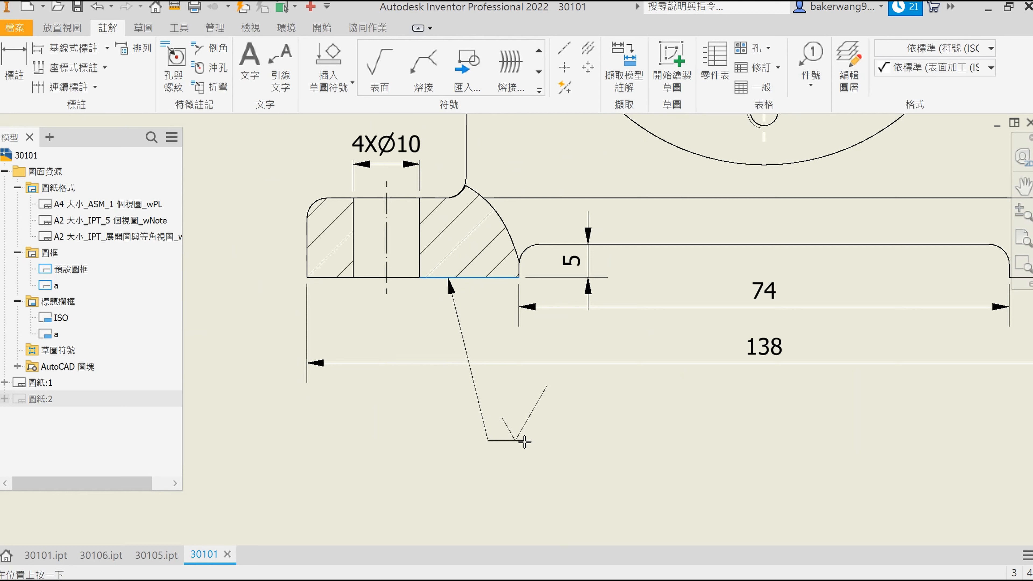
{"action": "right_click", "coordinate": [618, 440]}
{"action": "left_click", "coordinate": [663, 423]}
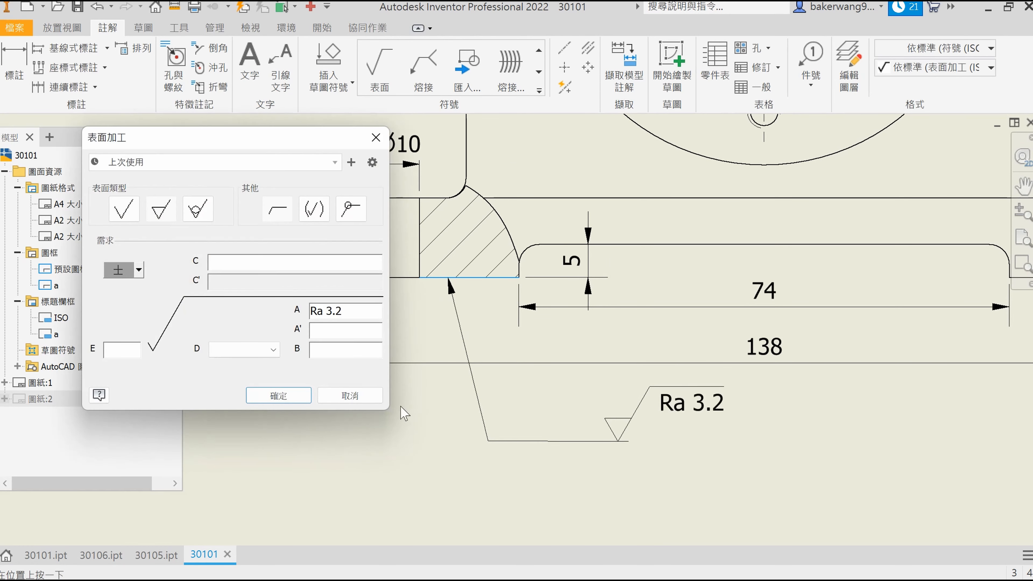
{"action": "left_click_drag", "start_coordinate": [355, 313], "coordinate": [325, 314]}
{"action": "type", "text": "12"}
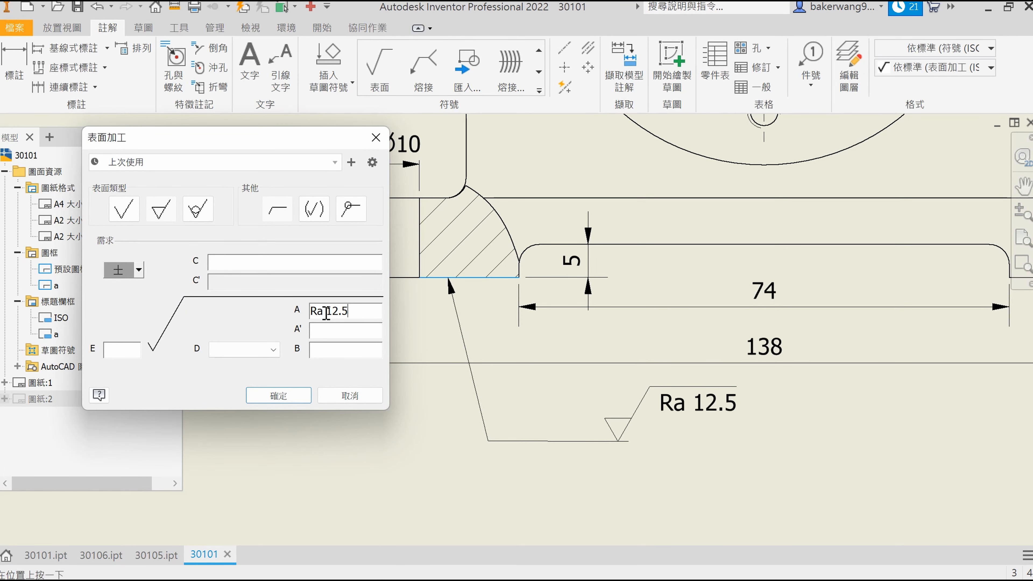
{"action": "key", "text": "Return"}
Step: Place a general Ra 50 surface texture symbol, material removal prohibited and with a bracketed basic symbol, above the title block
{"action": "scroll", "coordinate": [374, 305], "scroll_direction": "down", "scroll_amount": 5}
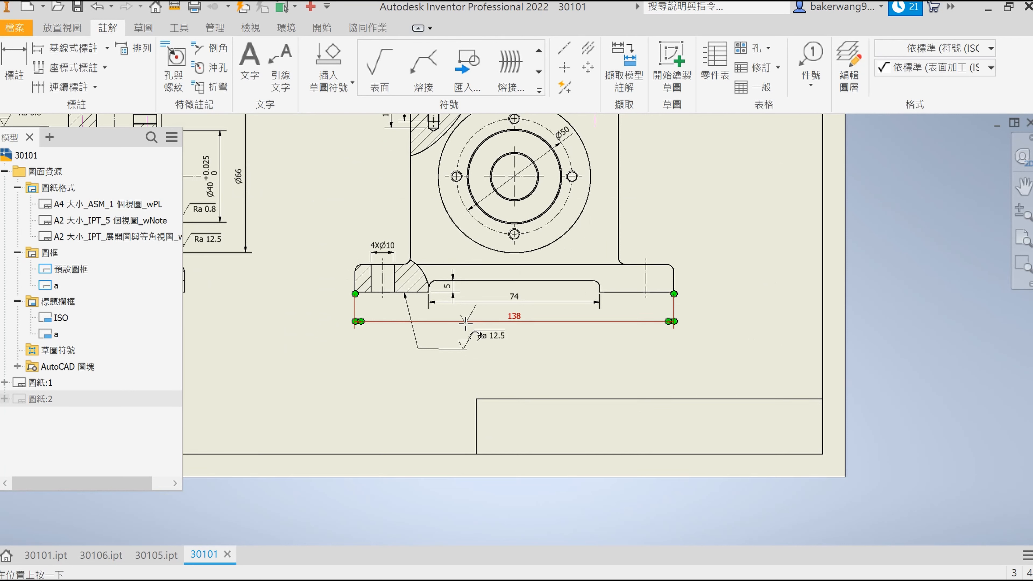
{"action": "left_click", "coordinate": [677, 380]}
{"action": "right_click", "coordinate": [687, 303]}
{"action": "left_click", "coordinate": [698, 304]}
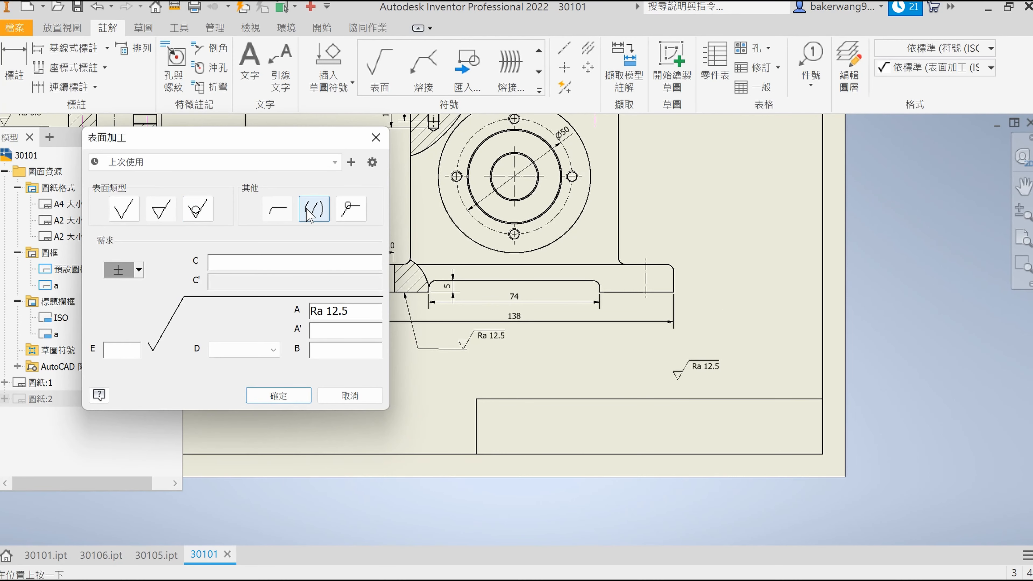
{"action": "left_click", "coordinate": [197, 208]}
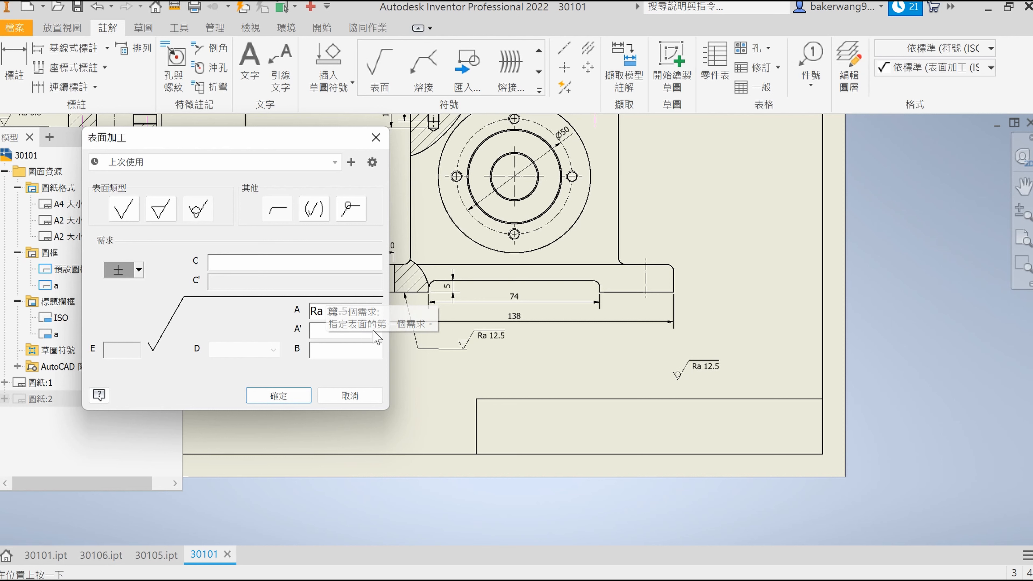
{"action": "double_click", "coordinate": [331, 310]}
{"action": "type", "text": "50"}
{"action": "left_click", "coordinate": [314, 209]}
{"action": "left_click", "coordinate": [278, 396]}
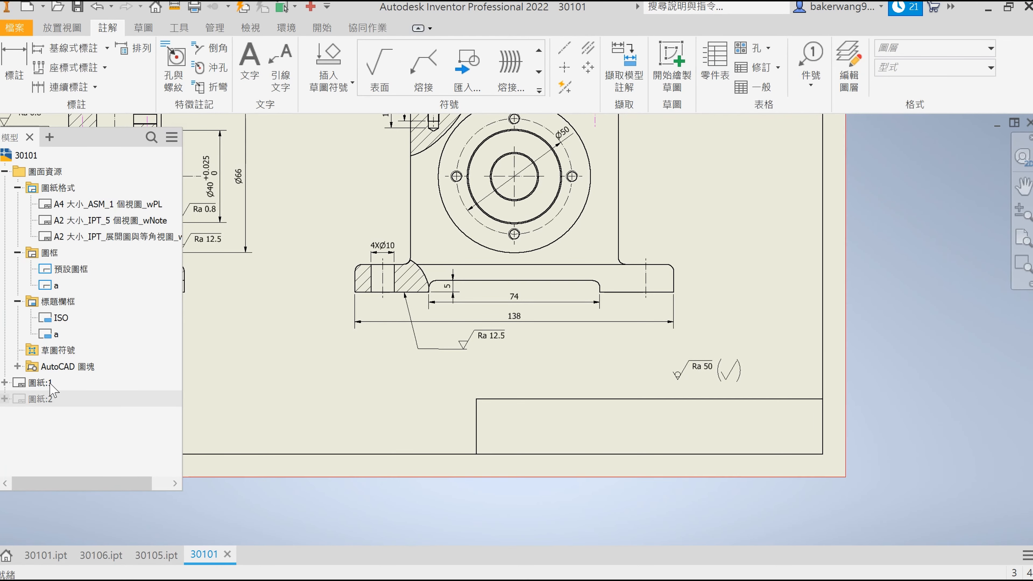
Step: Activate sheet 2 and place a general Ra 3.2 surface texture symbol with a bracketed basic symbol above detail view D
{"action": "double_click", "coordinate": [40, 399]}
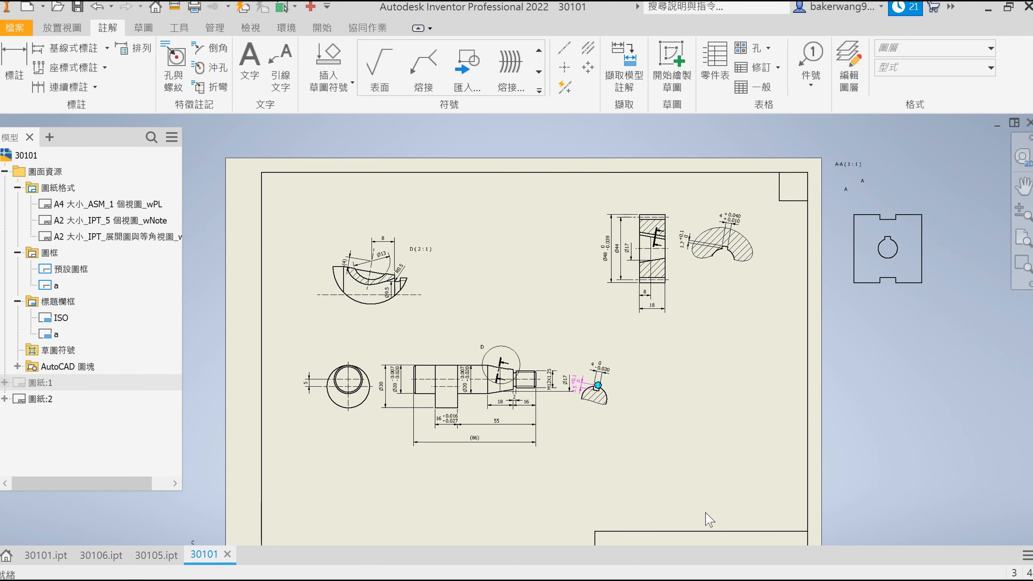
{"action": "key", "text": "Return"}
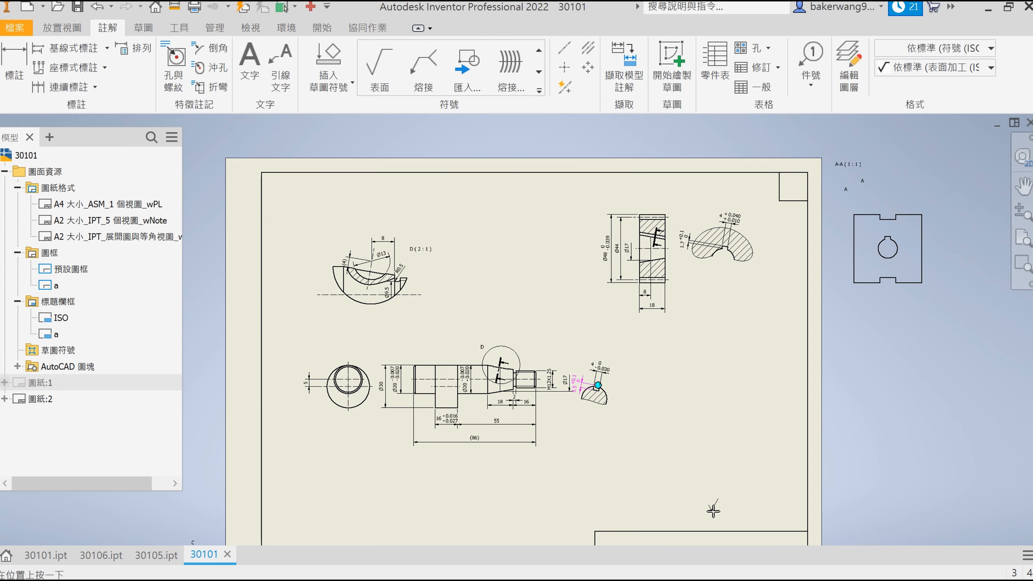
{"action": "left_click", "coordinate": [714, 510]}
{"action": "key", "text": "Escape"}
{"action": "double_click", "coordinate": [411, 209]}
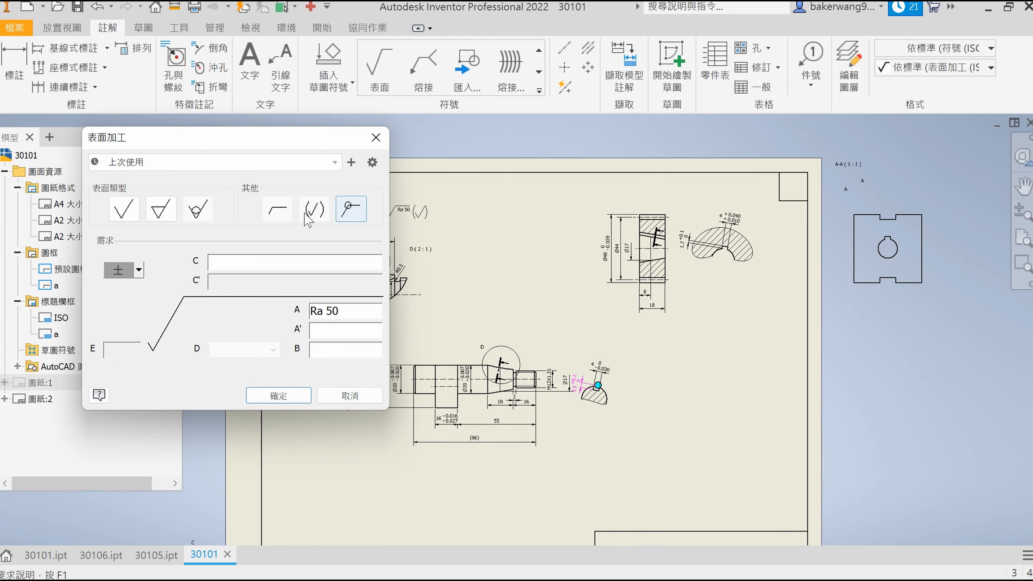
{"action": "type", "text": "3.2"}
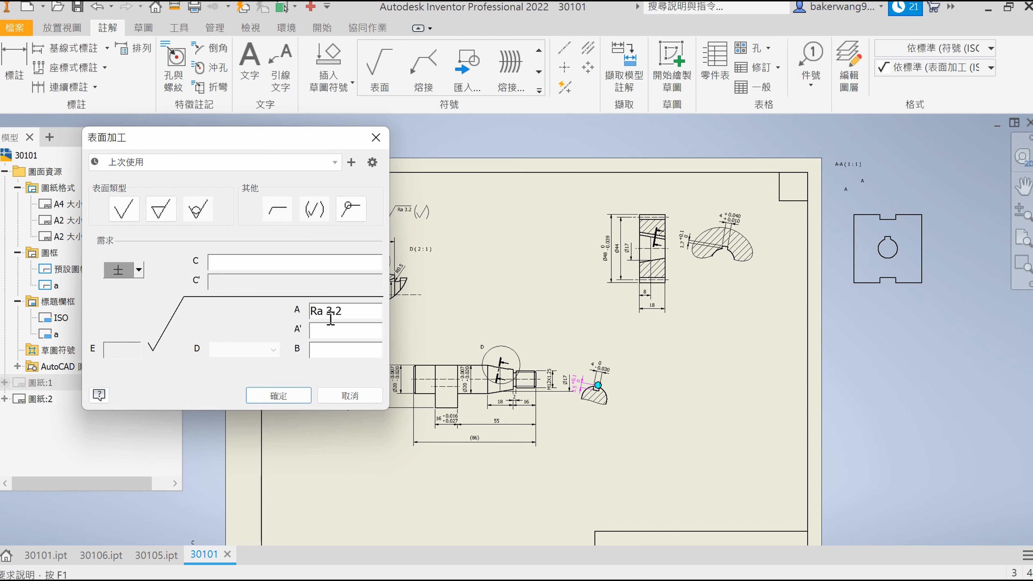
{"action": "left_click", "coordinate": [277, 395]}
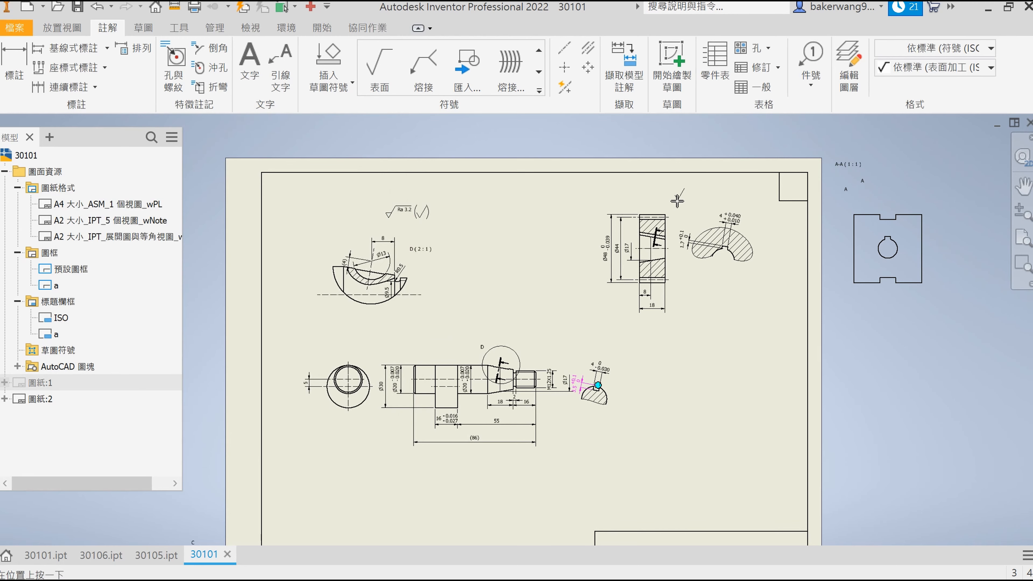
Step: Place another general Ra 3.2 surface texture symbol with a bracketed basic symbol above the gear's views
{"action": "right_click", "coordinate": [691, 198]}
{"action": "left_click", "coordinate": [747, 199]}
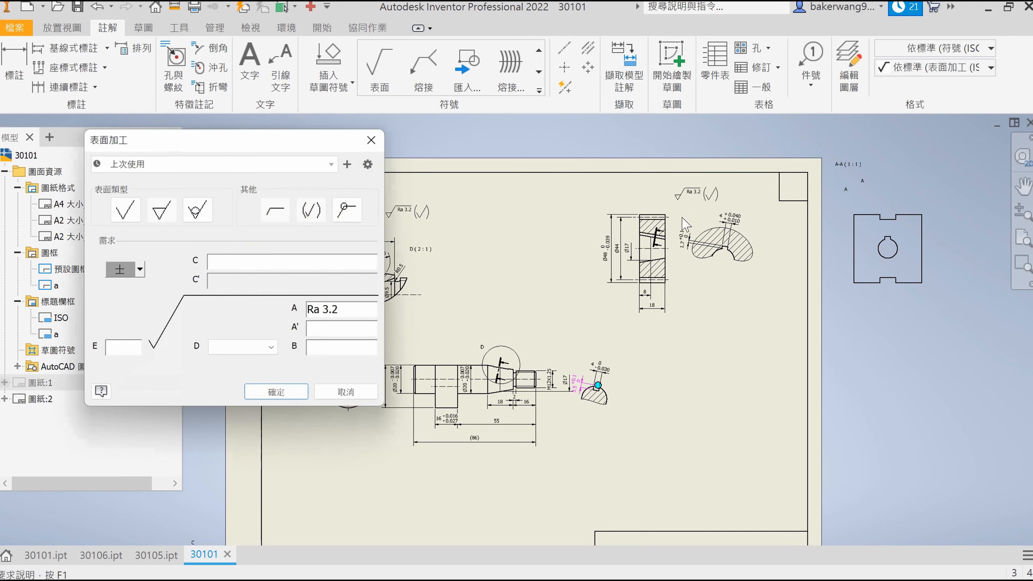
{"action": "left_click", "coordinate": [278, 395]}
{"action": "middle_click_drag", "start_coordinate": [528, 379], "coordinate": [600, 364]}
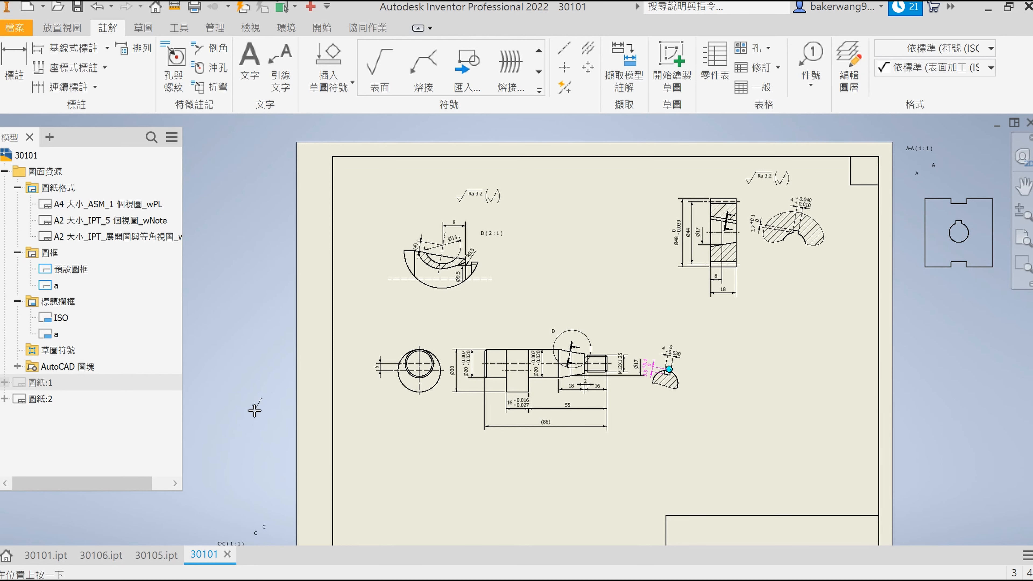
{"action": "scroll", "coordinate": [520, 347], "scroll_direction": "up", "scroll_amount": 5}
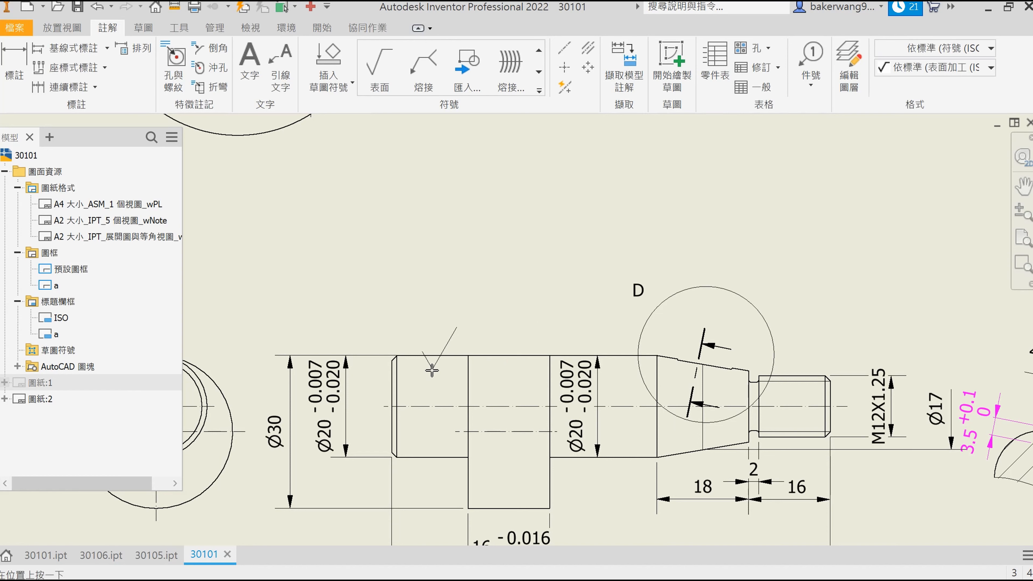
{"action": "left_click", "coordinate": [496, 349]}
{"action": "right_click", "coordinate": [468, 268]}
{"action": "left_click", "coordinate": [507, 270]}
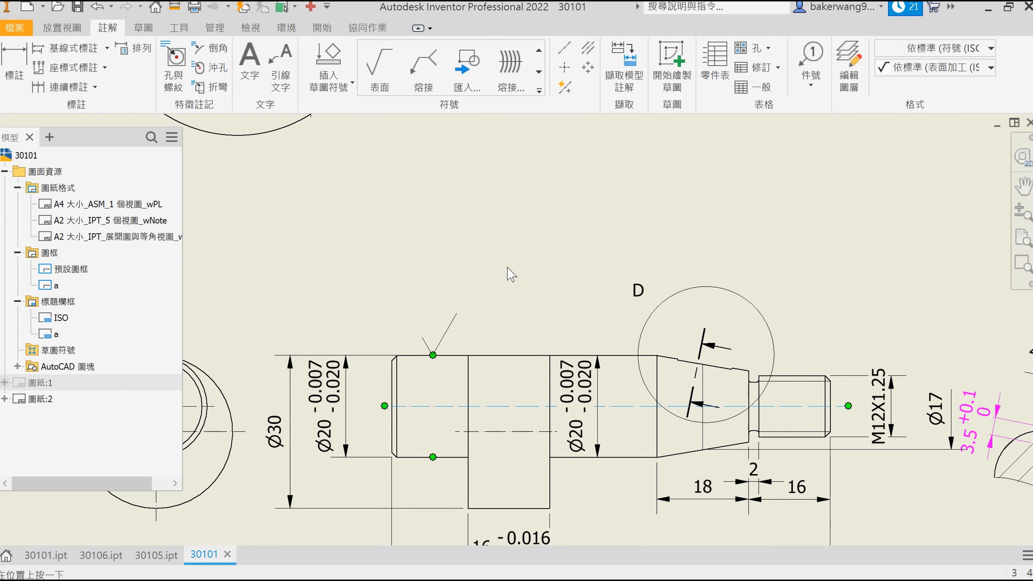
{"action": "key", "text": "Escape"}
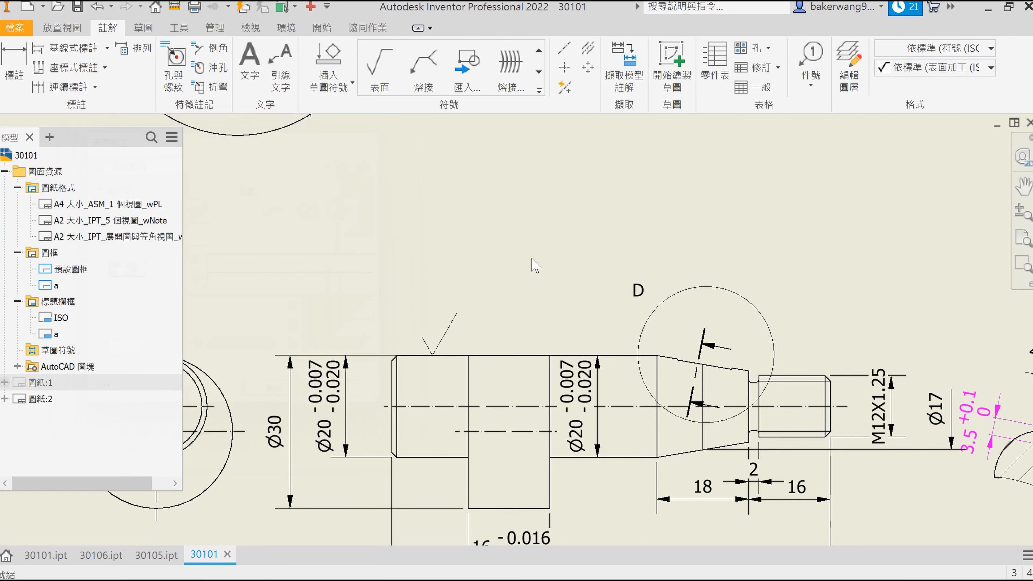
Step: Add an Ra 0.8 surface texture symbol with a bent leader to the upper edge of the shaft's left Ø20 section
{"action": "key", "text": "Return"}
{"action": "left_click", "coordinate": [433, 355]}
{"action": "left_click", "coordinate": [508, 235]}
{"action": "left_click", "coordinate": [375, 235]}
{"action": "right_click", "coordinate": [412, 214]}
{"action": "left_click", "coordinate": [478, 216]}
{"action": "left_click", "coordinate": [310, 216]}
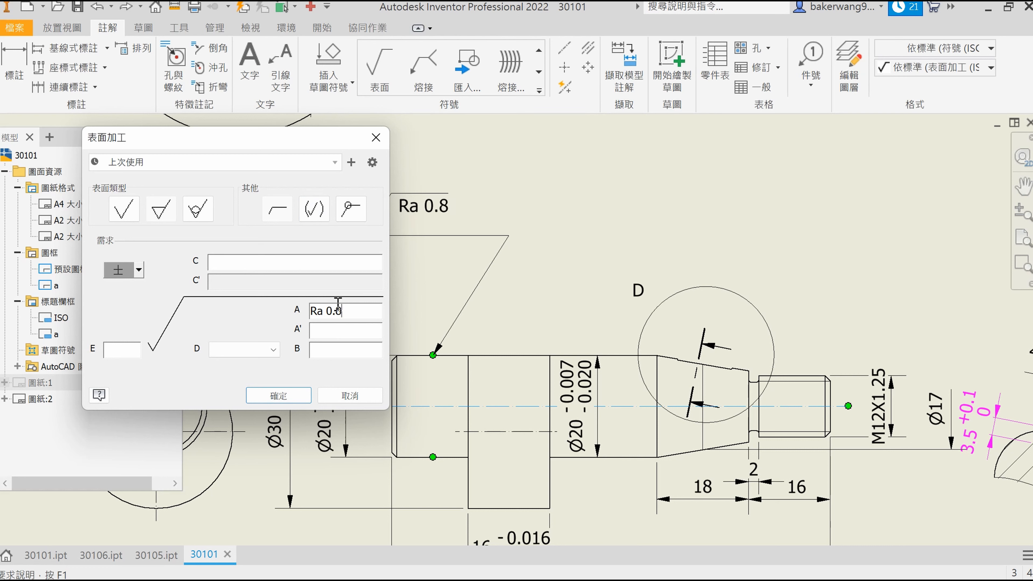
{"action": "left_click", "coordinate": [276, 396]}
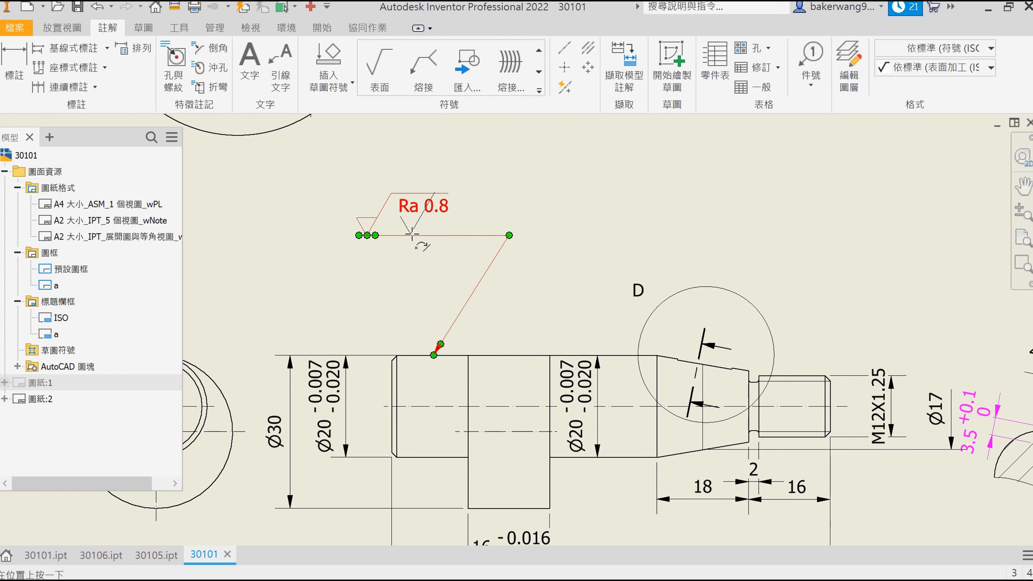
{"action": "right_click", "coordinate": [422, 213]}
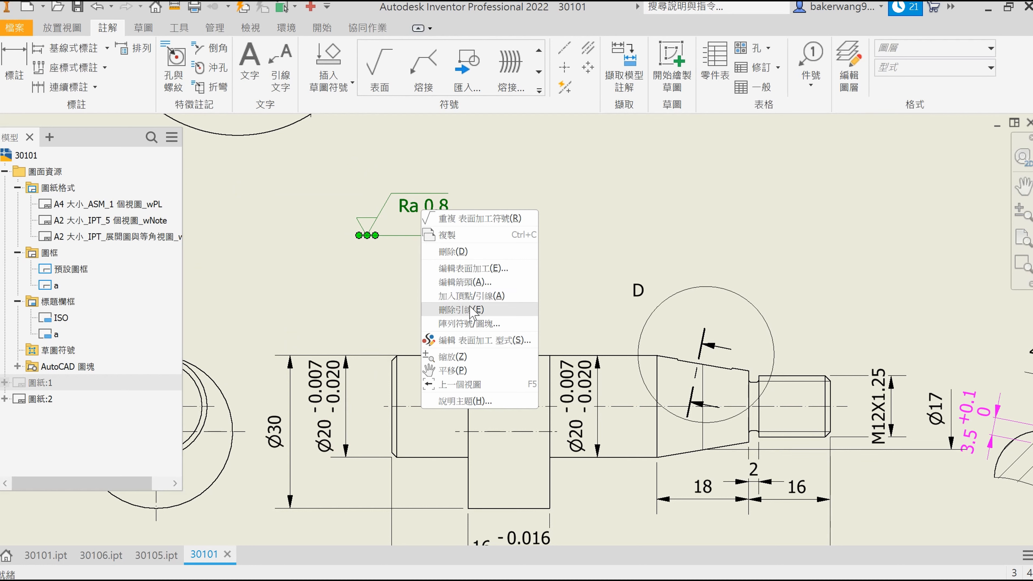
{"action": "left_click", "coordinate": [470, 296]}
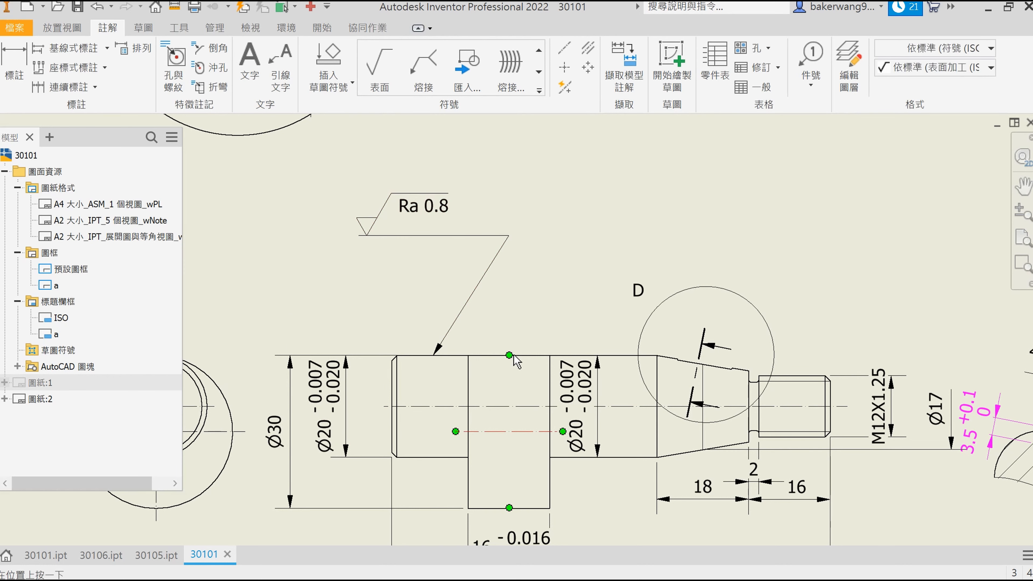
{"action": "left_click", "coordinate": [508, 236]}
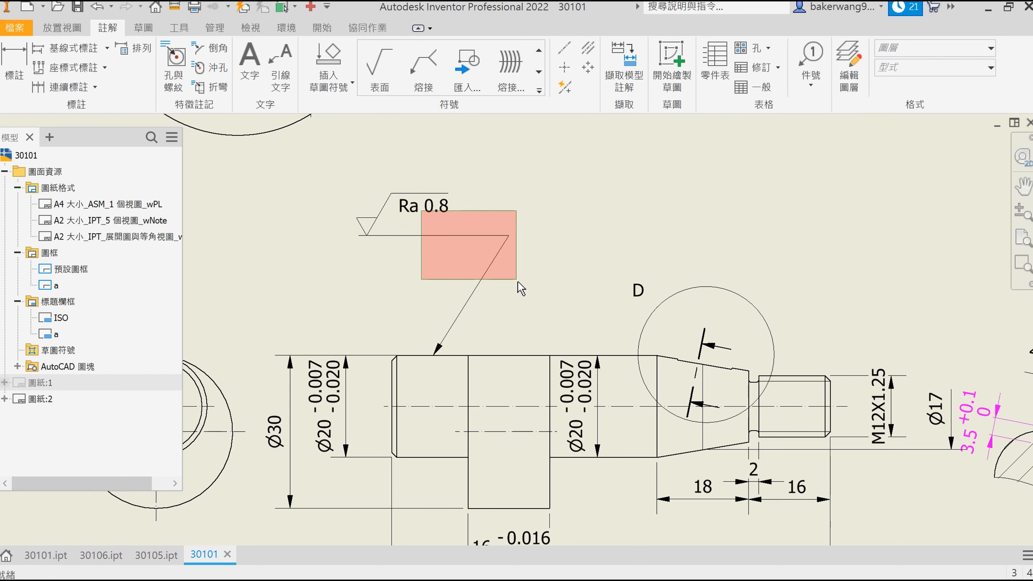
{"action": "right_click", "coordinate": [422, 209]}
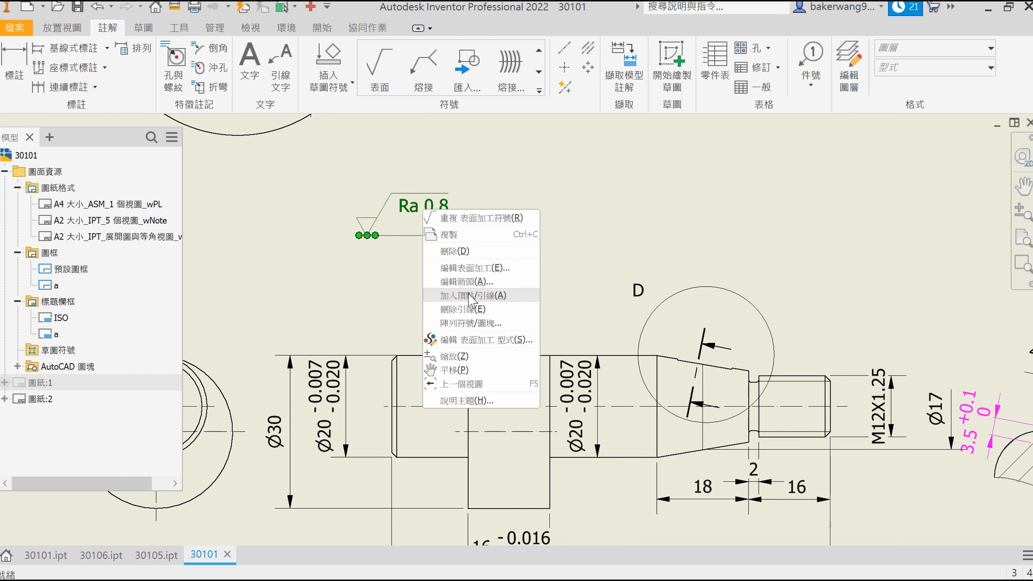
{"action": "left_click", "coordinate": [470, 296]}
{"action": "left_click", "coordinate": [508, 236]}
Step: Add two leaders from the Ra 0.8 symbol's bend to the upper edges of the Ø30 section and the right Ø20 section
{"action": "right_click", "coordinate": [508, 241]}
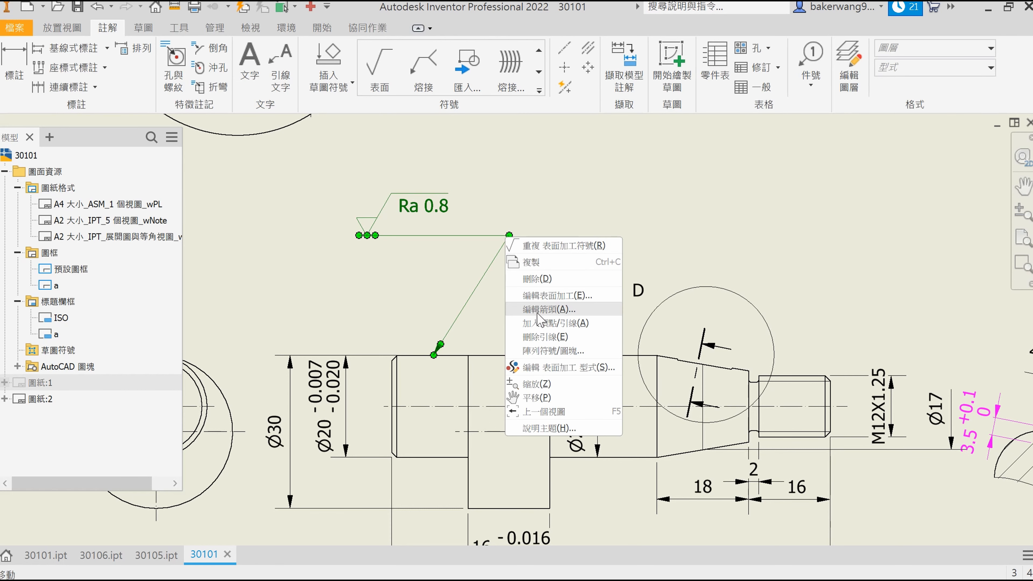
{"action": "left_click", "coordinate": [550, 328]}
{"action": "left_click", "coordinate": [577, 353]}
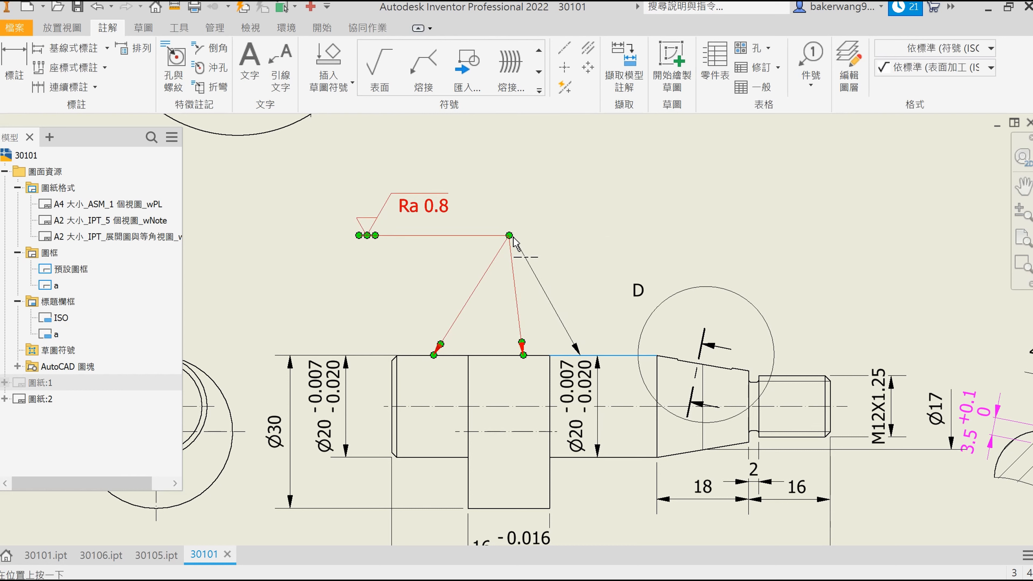
{"action": "key", "text": "Escape"}
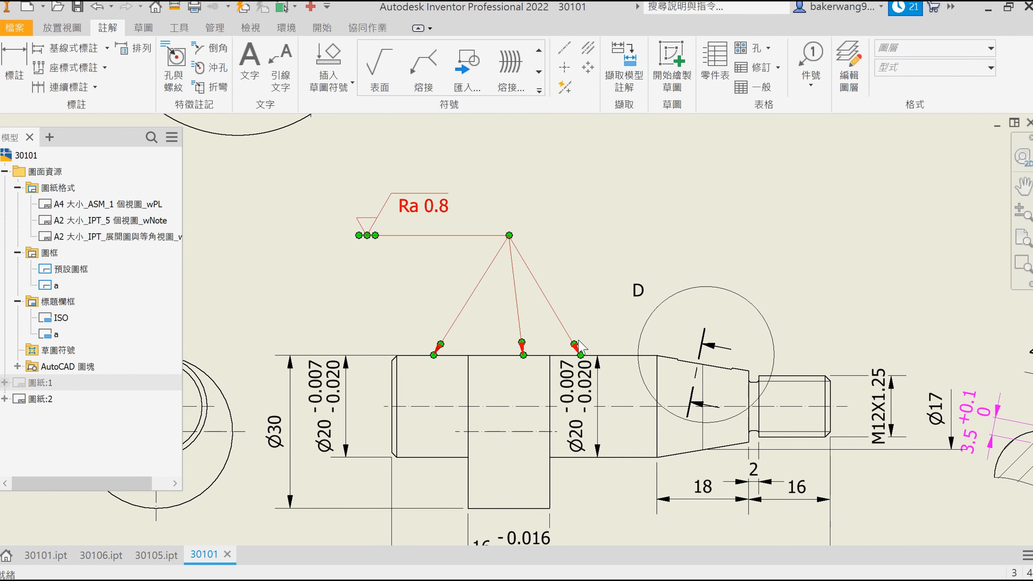
Step: Place an Ra 0.8 surface texture symbol on the left extension line of the toleranced 16 dimension and shift it further down the line
{"action": "mouse_move", "coordinate": [530, 428]}
{"action": "middle_mouse_down"}
{"action": "mouse_move", "coordinate": [552, 299]}
{"action": "mouse_move", "coordinate": [599, 171]}
{"action": "middle_mouse_up"}
{"action": "left_click", "coordinate": [533, 297]}
{"action": "right_click", "coordinate": [511, 298]}
{"action": "left_click", "coordinate": [570, 302]}
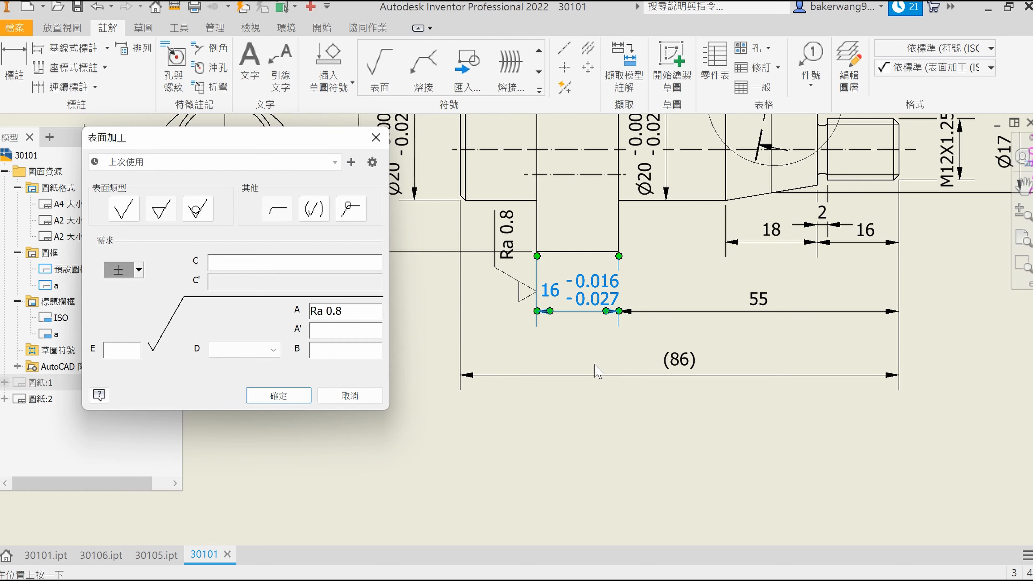
{"action": "left_click", "coordinate": [304, 398]}
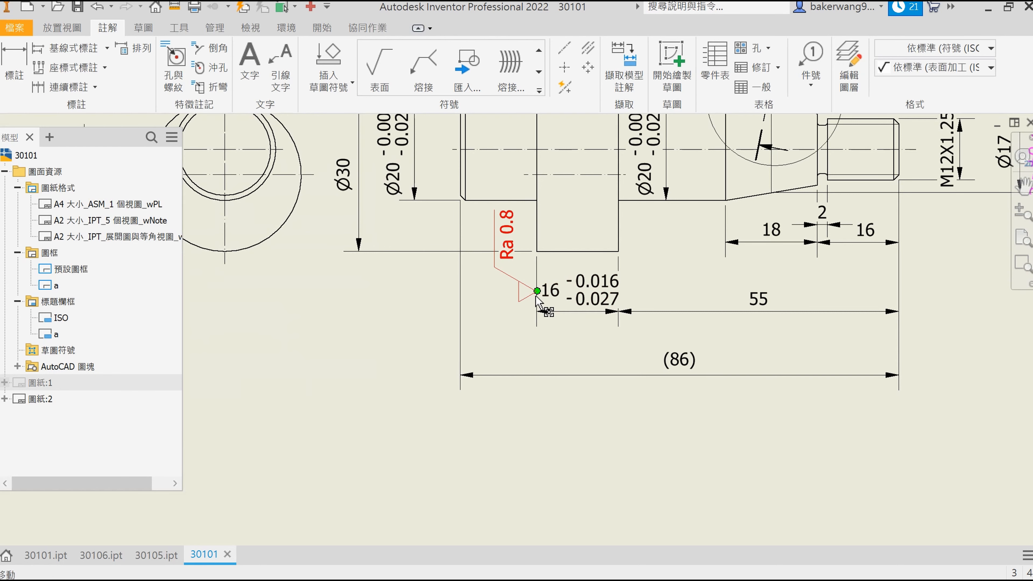
{"action": "left_click_drag", "start_coordinate": [534, 292], "coordinate": [536, 323]}
Step: Add an Ra 0.8 surface texture symbol with a leader to the 55 dimension's left extension line, moving it and the (86) dimension lower
{"action": "middle_click_drag", "start_coordinate": [697, 288], "coordinate": [554, 323]}
{"action": "scroll", "coordinate": [555, 319], "scroll_direction": "down", "scroll_amount": 3}
{"action": "key", "text": "space"}
{"action": "scroll", "coordinate": [448, 350], "scroll_direction": "up", "scroll_amount": 3}
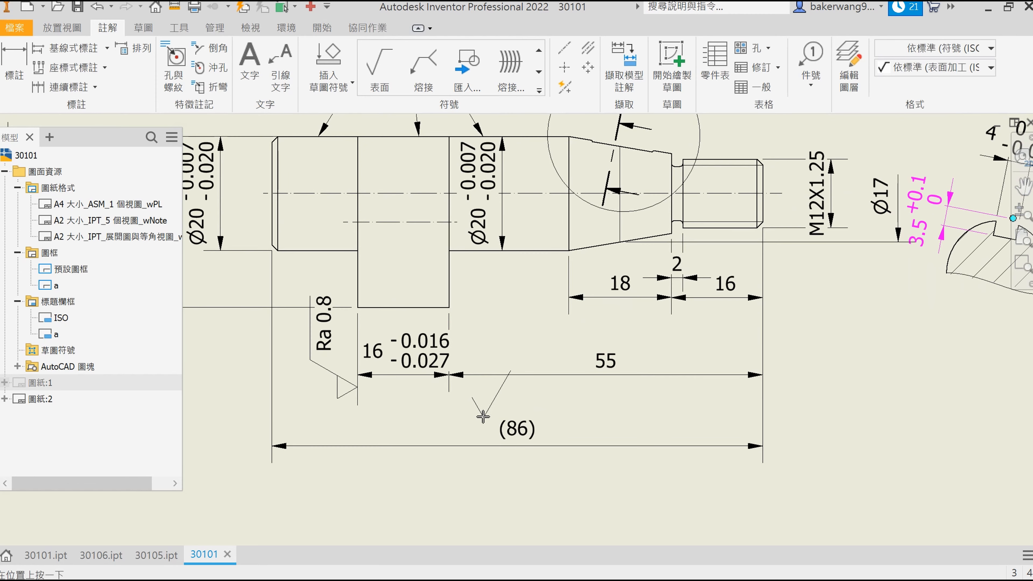
{"action": "scroll", "coordinate": [480, 281], "scroll_direction": "down", "scroll_amount": 1}
{"action": "left_click", "coordinate": [463, 286]}
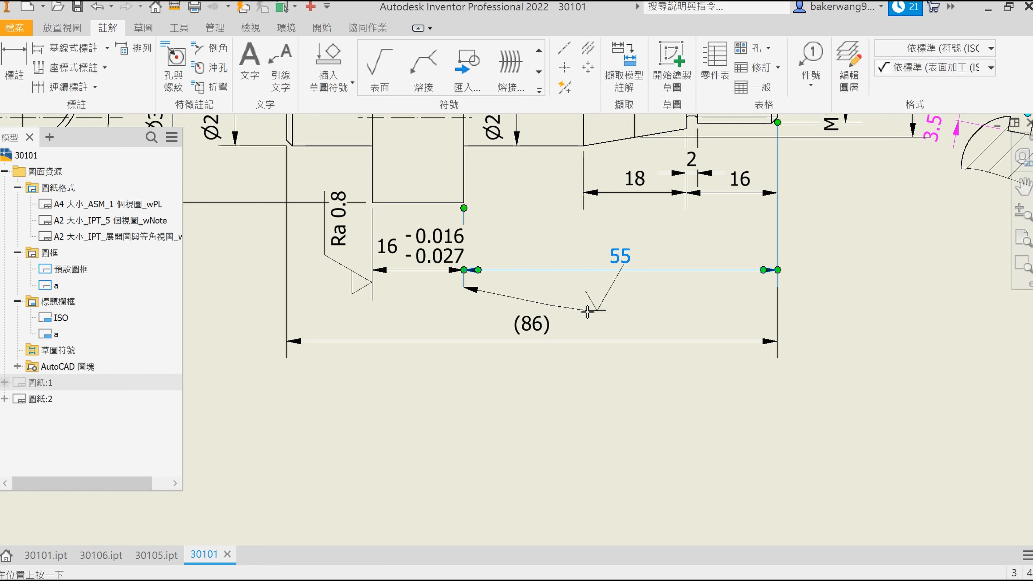
{"action": "right_click", "coordinate": [552, 359]}
{"action": "left_click", "coordinate": [578, 377]}
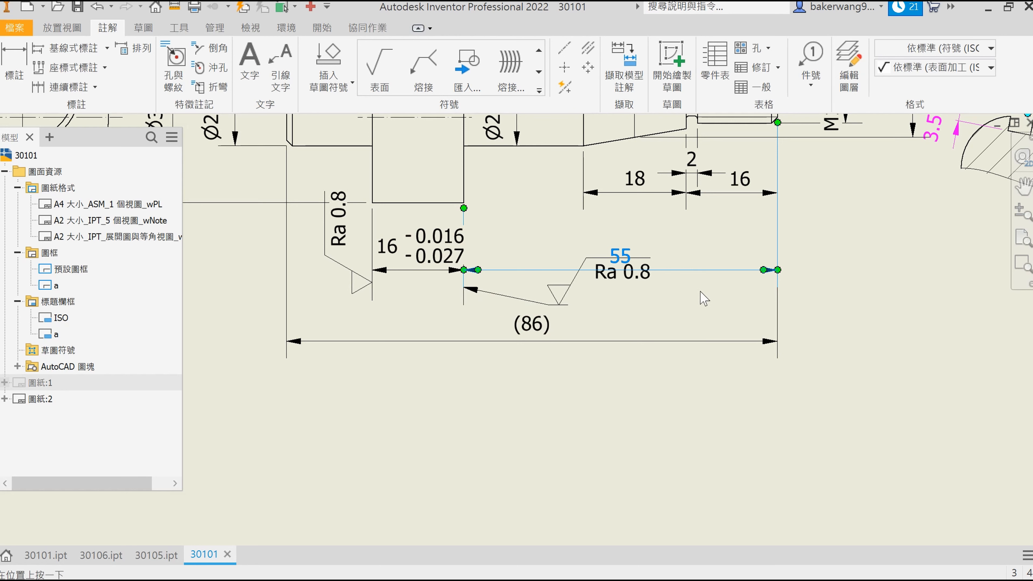
{"action": "left_click", "coordinate": [305, 401]}
{"action": "left_click_drag", "start_coordinate": [567, 346], "coordinate": [534, 385]}
{"action": "left_click_drag", "start_coordinate": [567, 320], "coordinate": [549, 344]}
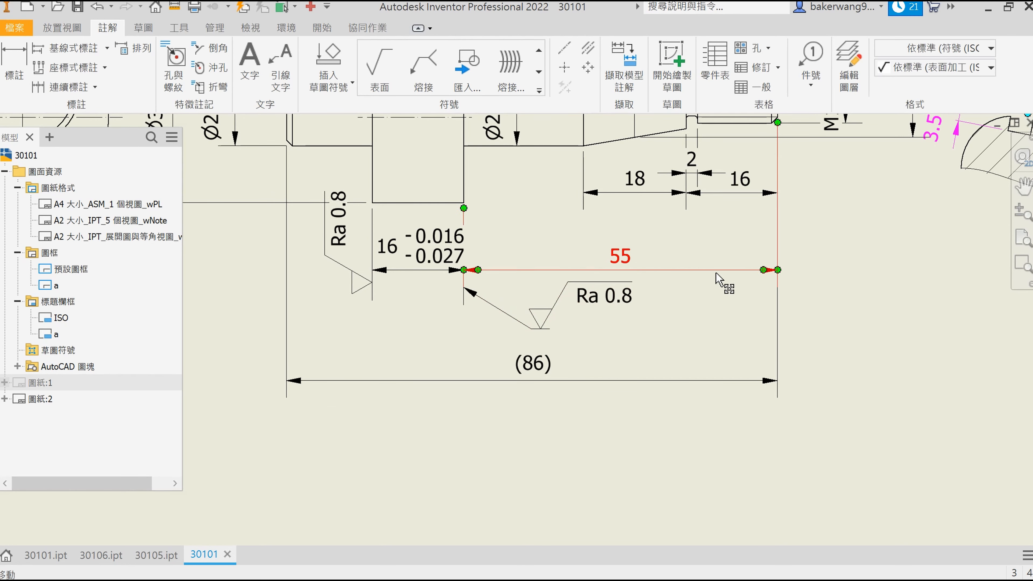
Step: Place an Ra 0.8 surface texture symbol without a leader on the outer end of the gear section's upper pitch line
{"action": "middle_click_drag", "start_coordinate": [739, 267], "coordinate": [684, 345]}
{"action": "scroll", "coordinate": [684, 345], "scroll_direction": "down", "scroll_amount": 3}
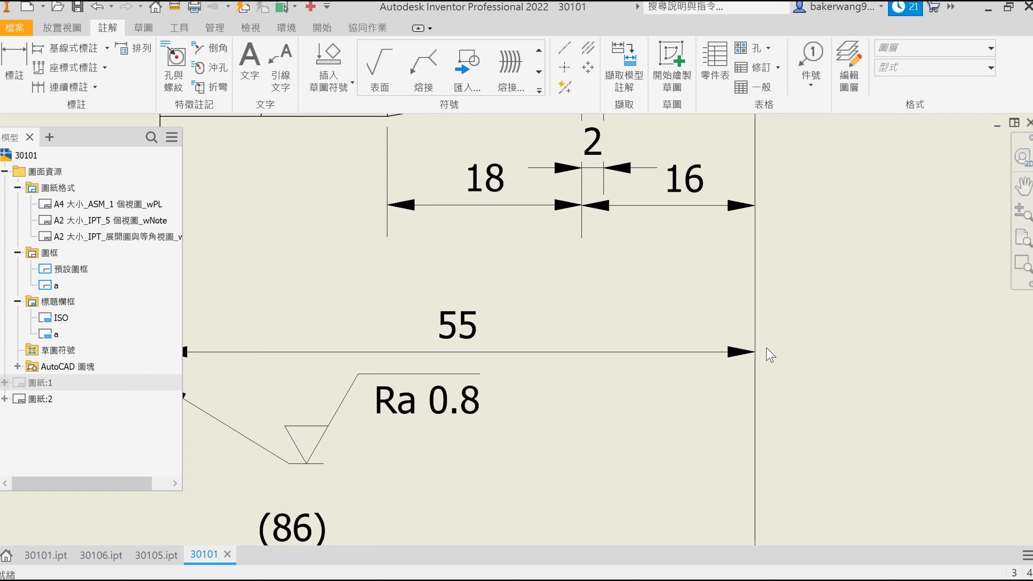
{"action": "middle_click_drag", "start_coordinate": [785, 357], "coordinate": [334, 501]}
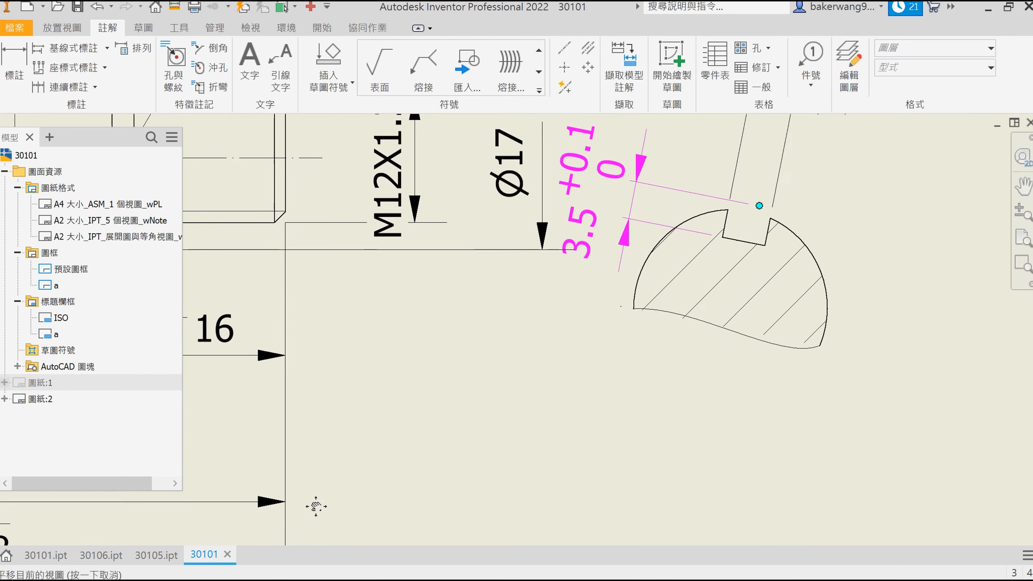
{"action": "scroll", "coordinate": [542, 376], "scroll_direction": "up", "scroll_amount": 4}
{"action": "scroll", "coordinate": [783, 269], "scroll_direction": "up", "scroll_amount": 5}
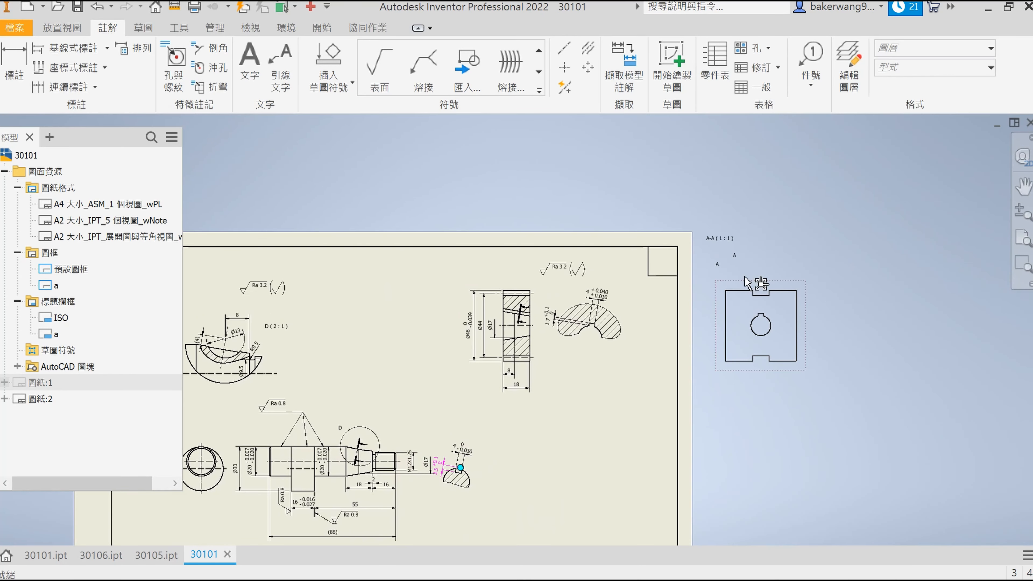
{"action": "middle_click_drag", "start_coordinate": [766, 256], "coordinate": [676, 301]}
{"action": "scroll", "coordinate": [676, 301], "scroll_direction": "down", "scroll_amount": 3}
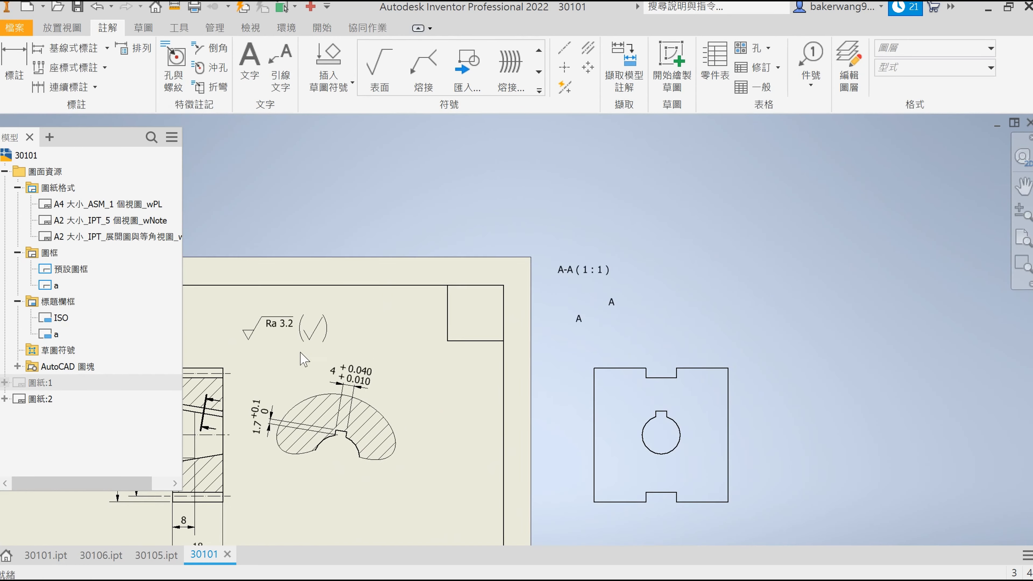
{"action": "middle_click_drag", "start_coordinate": [332, 355], "coordinate": [619, 339]}
{"action": "scroll", "coordinate": [489, 381], "scroll_direction": "down", "scroll_amount": 5}
{"action": "key", "text": "space"}
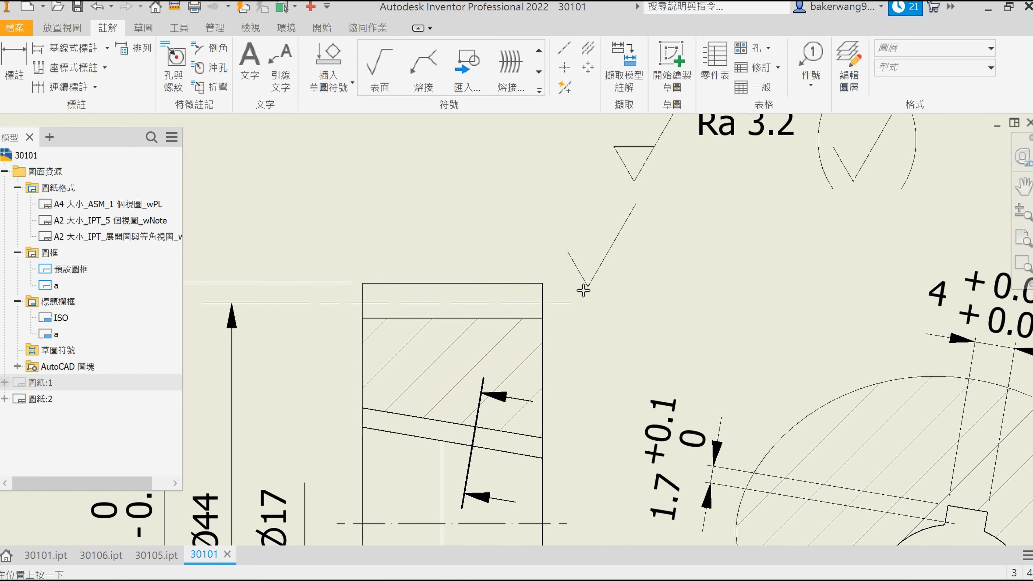
{"action": "left_click", "coordinate": [557, 303]}
{"action": "right_click", "coordinate": [593, 280]}
{"action": "left_click", "coordinate": [657, 280]}
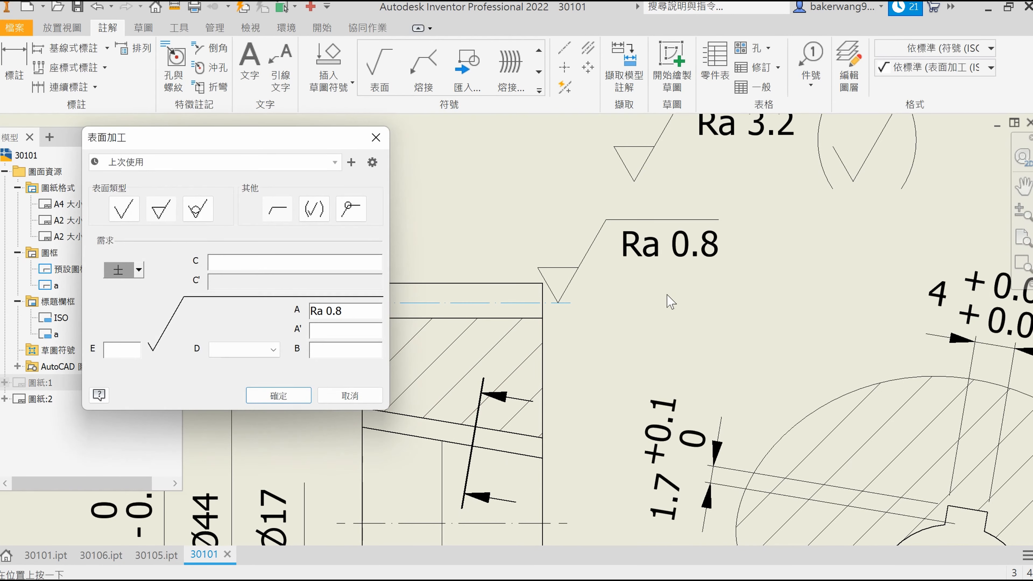
{"action": "left_click", "coordinate": [280, 396]}
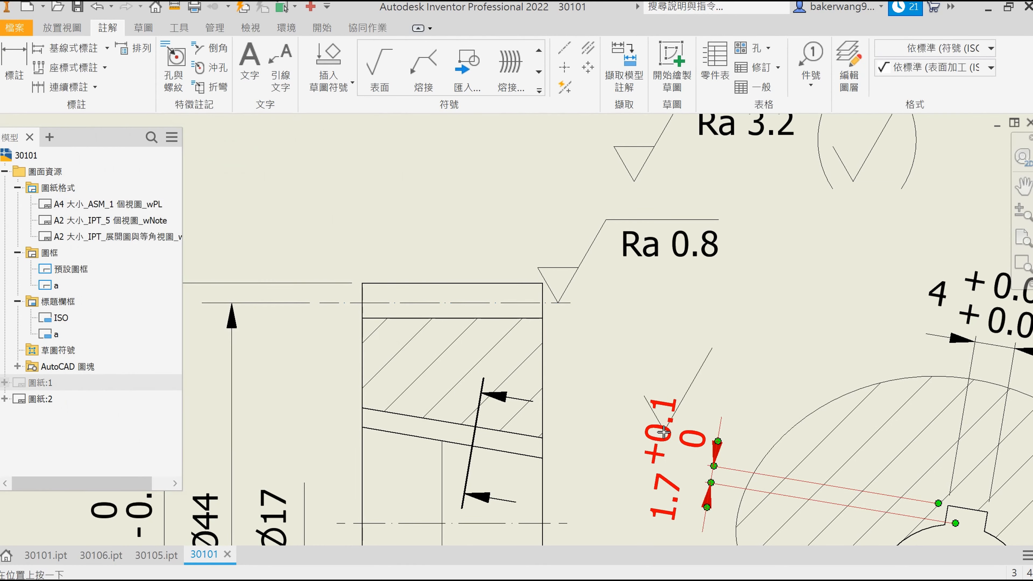
Step: Place another Ra 0.8 surface texture symbol in the free space between the gear section and the keyway section
{"action": "right_click", "coordinate": [690, 349]}
{"action": "left_click", "coordinate": [715, 357]}
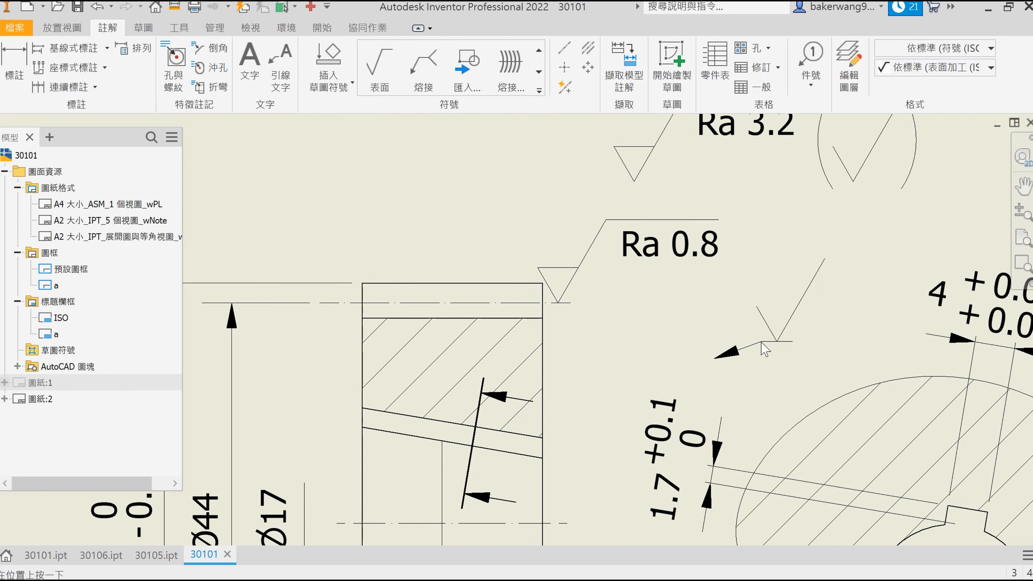
{"action": "right_click", "coordinate": [761, 340]}
{"action": "left_click", "coordinate": [807, 343]}
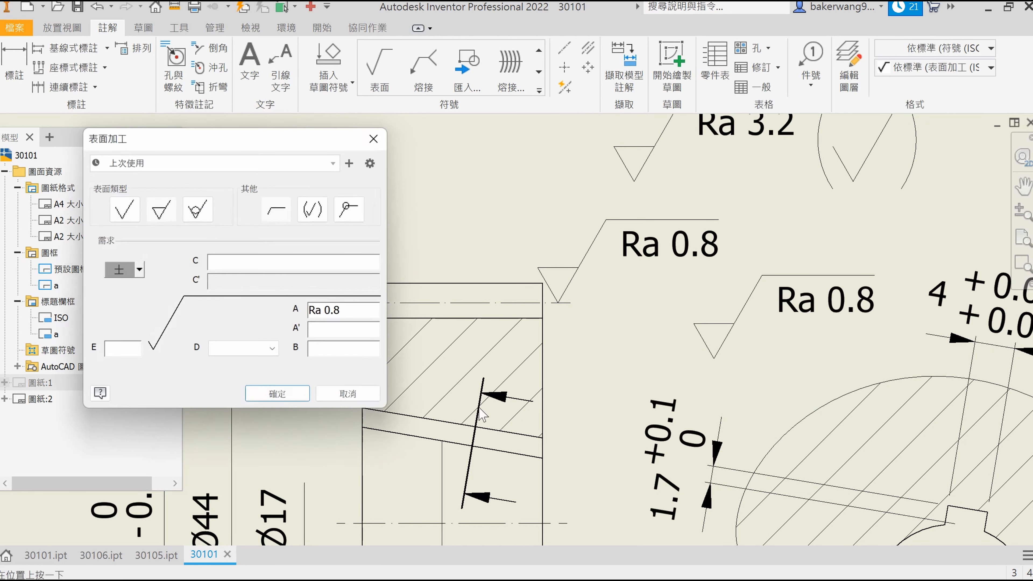
{"action": "left_click", "coordinate": [279, 395]}
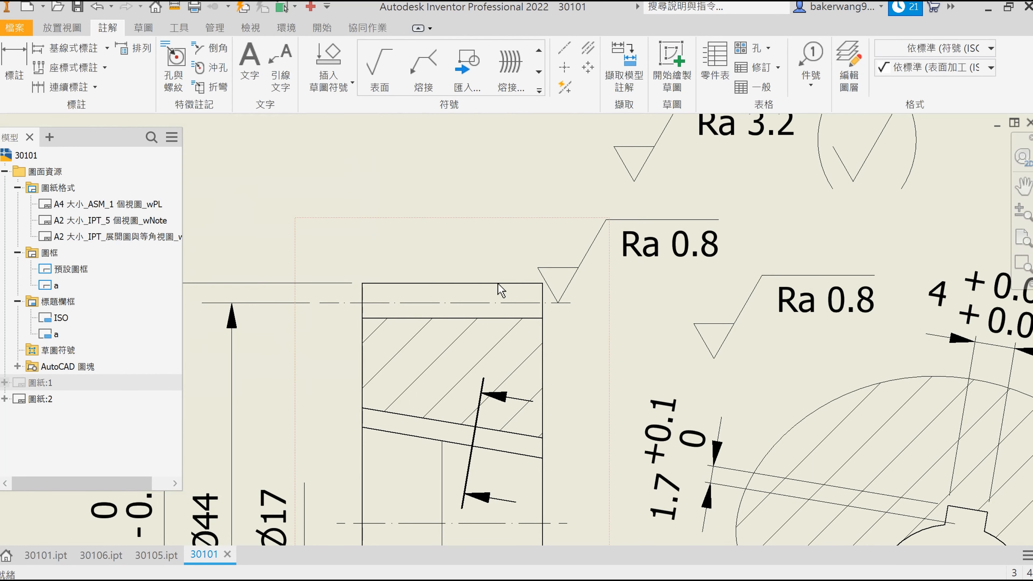
{"action": "key", "text": "Escape"}
Step: Draw a textless leader with a horizontal shoulder from the gear bore's lower tapered edge and move the loose Ra 0.8 symbol onto it
{"action": "left_click", "coordinate": [279, 66]}
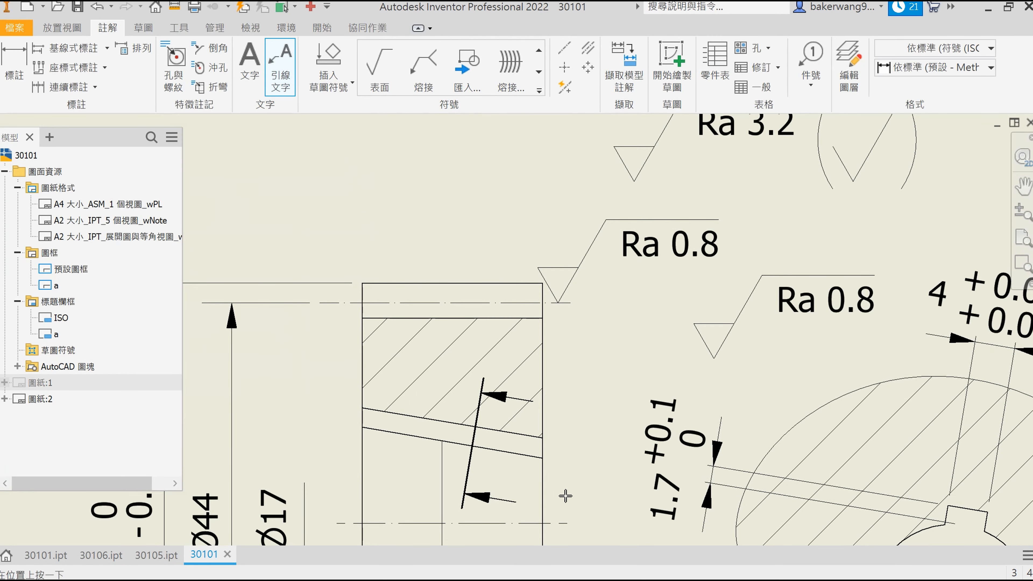
{"action": "middle_click_drag", "start_coordinate": [566, 496], "coordinate": [521, 240]}
{"action": "left_click", "coordinate": [470, 341]}
{"action": "middle_click_drag", "start_coordinate": [560, 158], "coordinate": [438, 447]}
{"action": "left_click", "coordinate": [436, 406]}
{"action": "left_click", "coordinate": [609, 406]}
{"action": "right_click", "coordinate": [688, 360]}
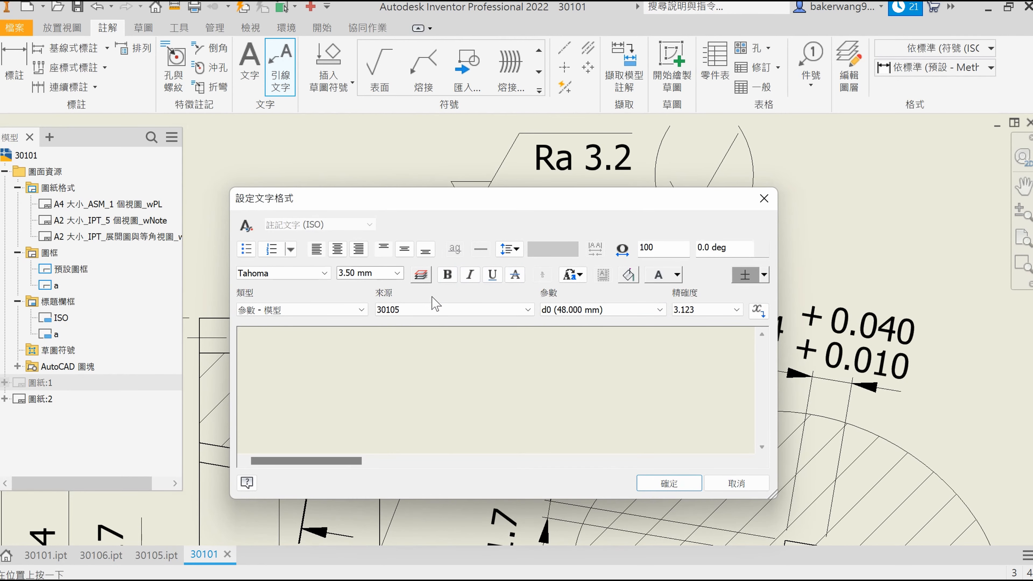
{"action": "left_click", "coordinate": [650, 483]}
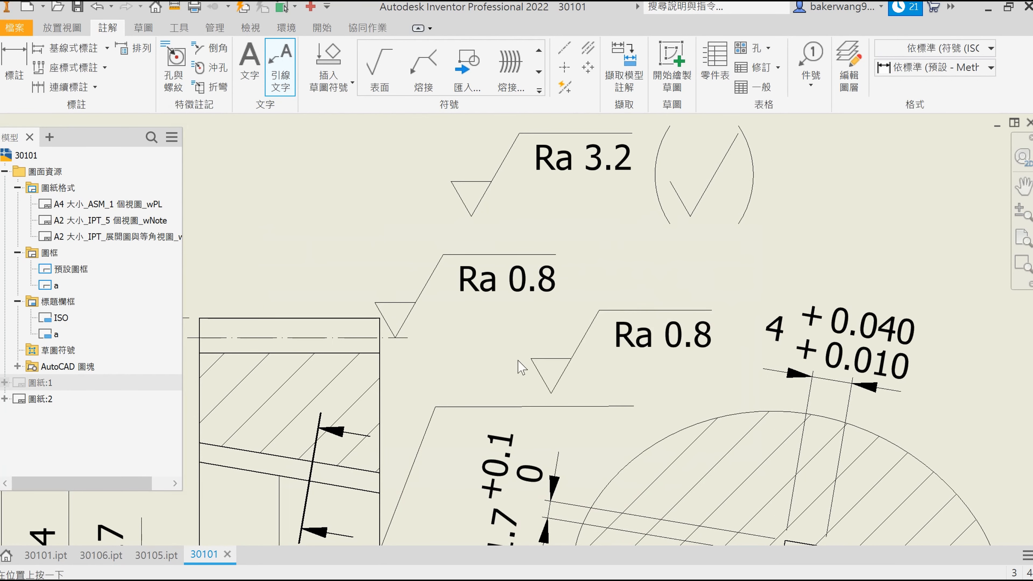
{"action": "key", "text": "Escape"}
{"action": "left_click_drag", "start_coordinate": [551, 393], "coordinate": [597, 405]}
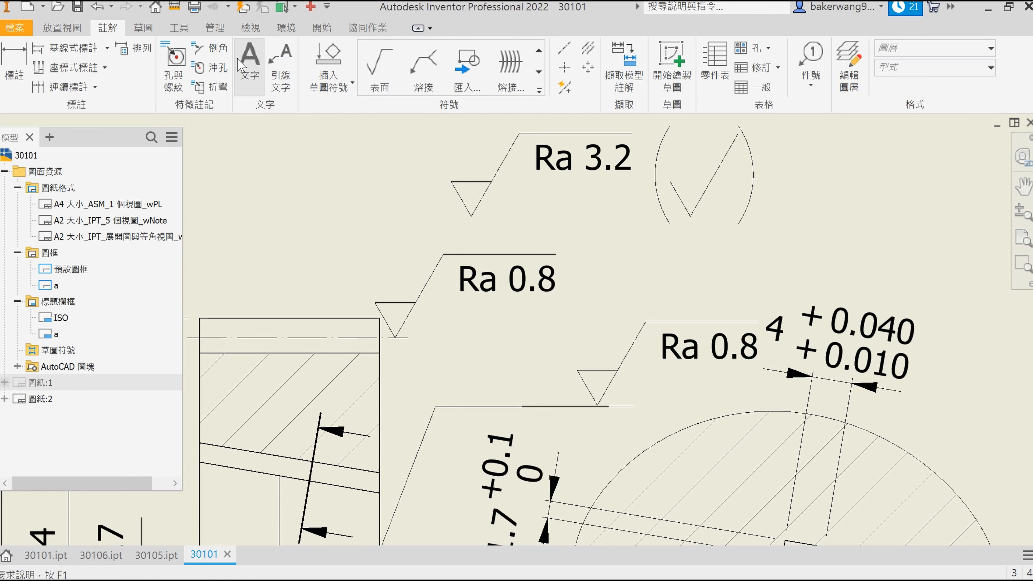
Step: Insert a text note with the conical taper symbol and 1:3 at 2.50 mm height above the bore leader's shoulder
{"action": "left_click", "coordinate": [241, 65]}
{"action": "left_click_drag", "start_coordinate": [462, 366], "coordinate": [560, 408]}
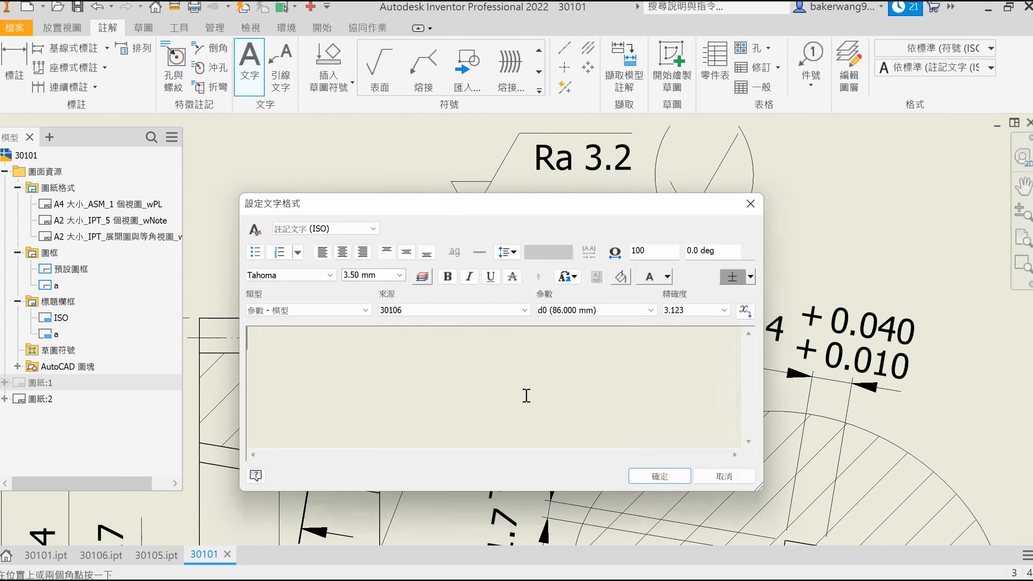
{"action": "left_click", "coordinate": [764, 275]}
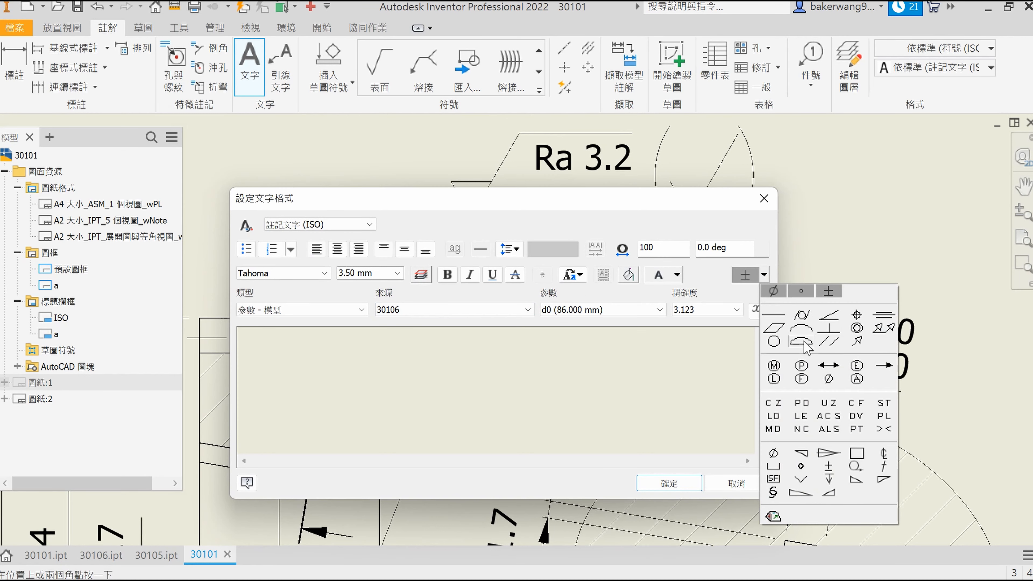
{"action": "left_click", "coordinate": [827, 453]}
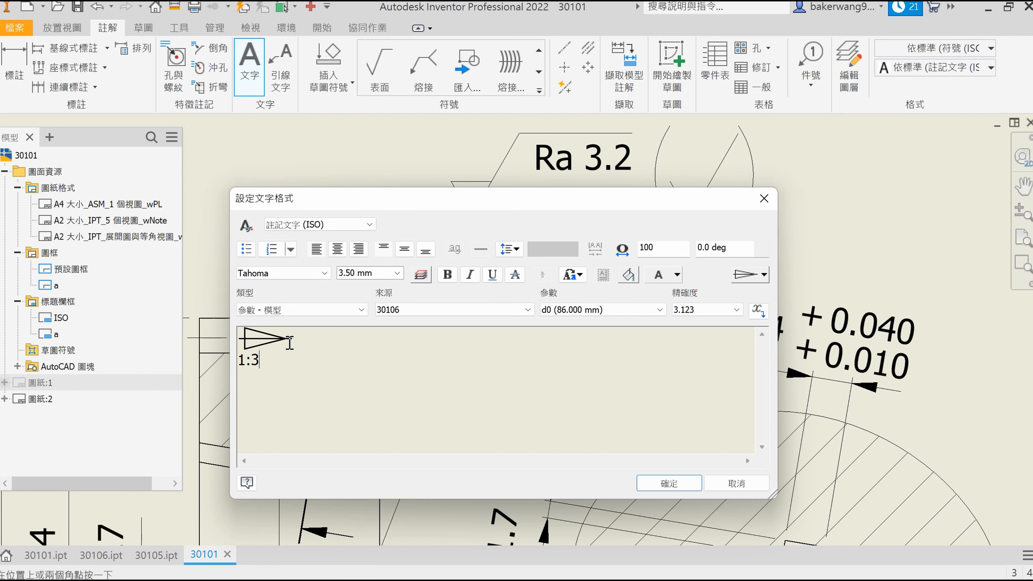
{"action": "key", "text": "ctrl+a"}
{"action": "left_click", "coordinate": [398, 273]}
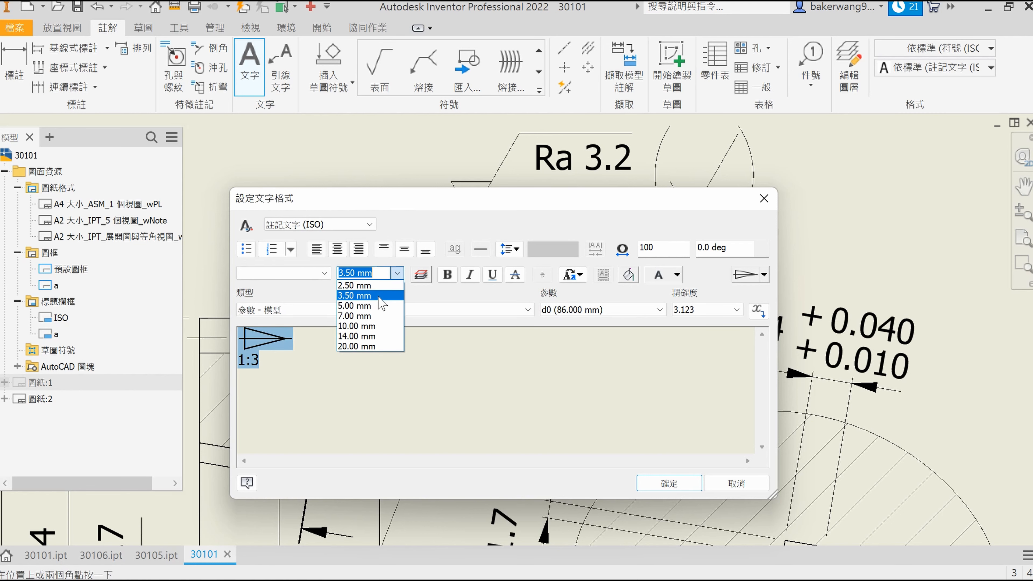
{"action": "left_click", "coordinate": [405, 311]}
{"action": "left_click", "coordinate": [667, 482]}
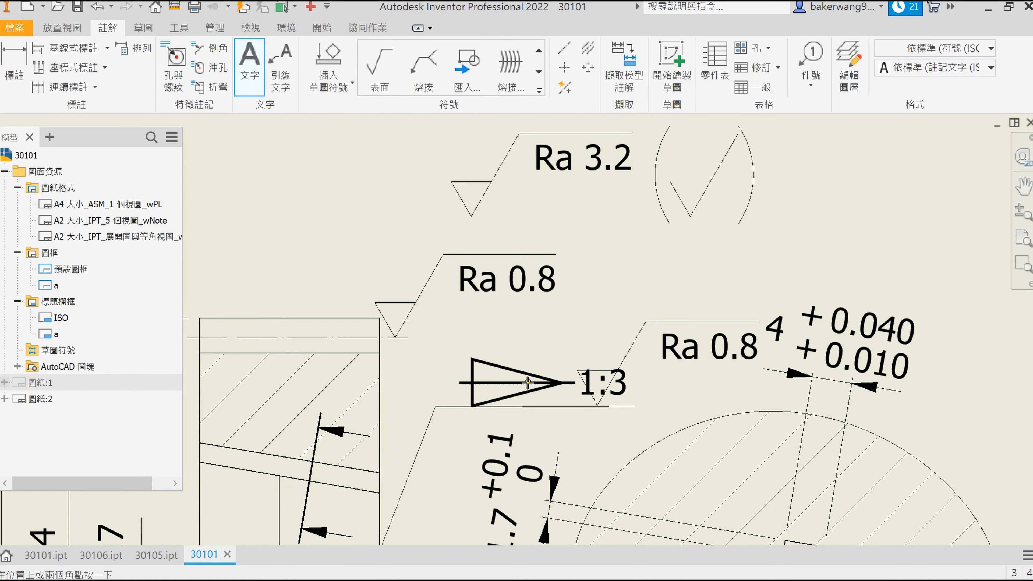
Step: Shift the 1:3 taper note left along the leader shoulder and the adjacent Ra 0.8 symbol slightly right
{"action": "left_click_drag", "start_coordinate": [505, 372], "coordinate": [461, 370]}
{"action": "left_click", "coordinate": [577, 350]}
{"action": "left_click_drag", "start_coordinate": [598, 406], "coordinate": [613, 405]}
Step: Move the gear's keyway section further right and return the Ra 0.8 symbol to the bore leader's shoulder
{"action": "scroll", "coordinate": [635, 416], "scroll_direction": "down", "scroll_amount": 3}
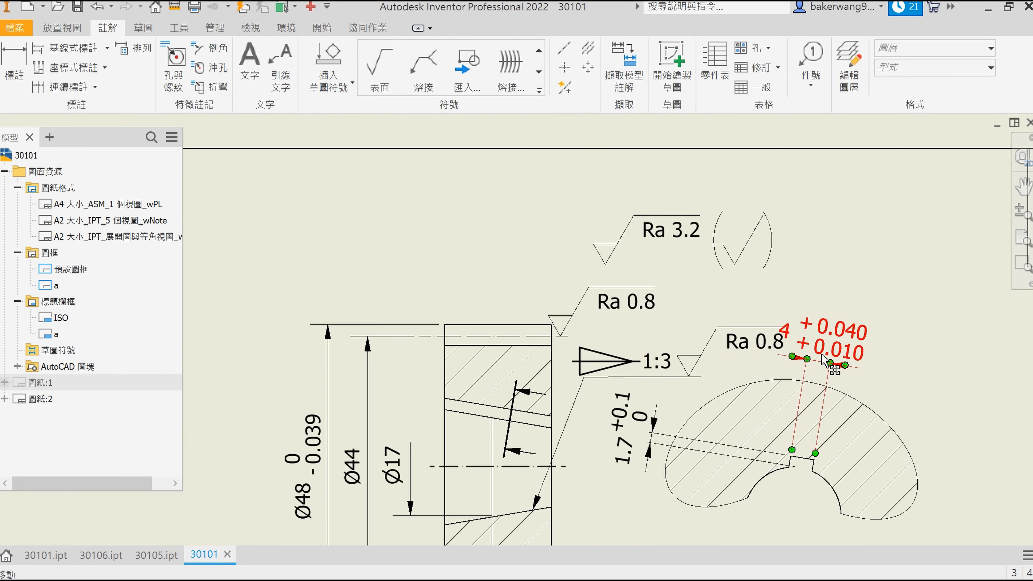
{"action": "left_click_drag", "start_coordinate": [634, 480], "coordinate": [699, 485]}
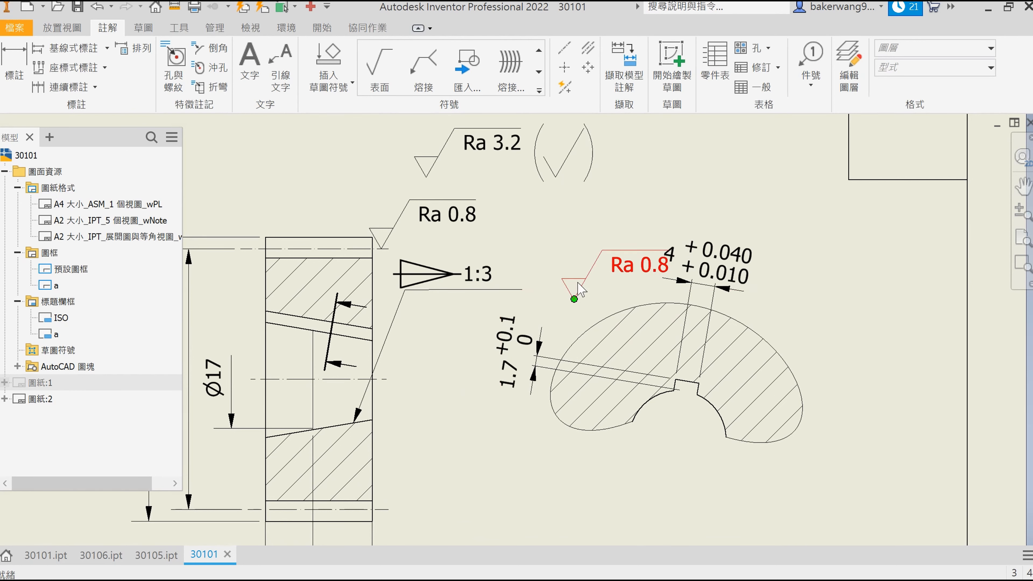
{"action": "left_click_drag", "start_coordinate": [574, 300], "coordinate": [510, 289]}
Step: Reduce the text height of the gear bore's 1:3 taper note and nudge the note right above the leader shoulder
{"action": "scroll", "coordinate": [423, 446], "scroll_direction": "down", "scroll_amount": 3}
{"action": "scroll", "coordinate": [423, 445], "scroll_direction": "down", "scroll_amount": 2}
{"action": "scroll", "coordinate": [438, 342], "scroll_direction": "up", "scroll_amount": 6}
{"action": "double_click", "coordinate": [602, 290]}
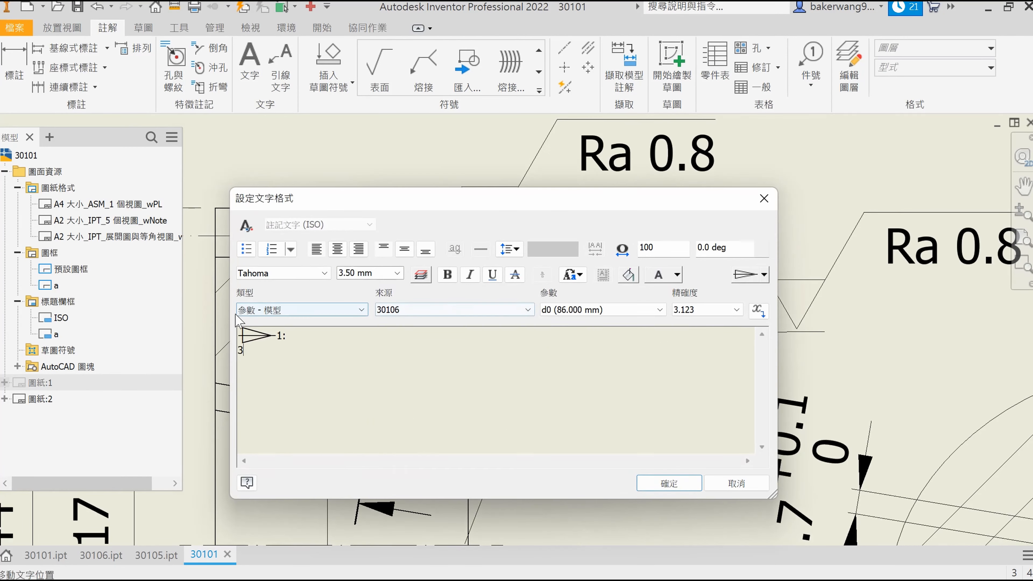
{"action": "key", "text": "ctrl+a"}
{"action": "left_click", "coordinate": [389, 272]}
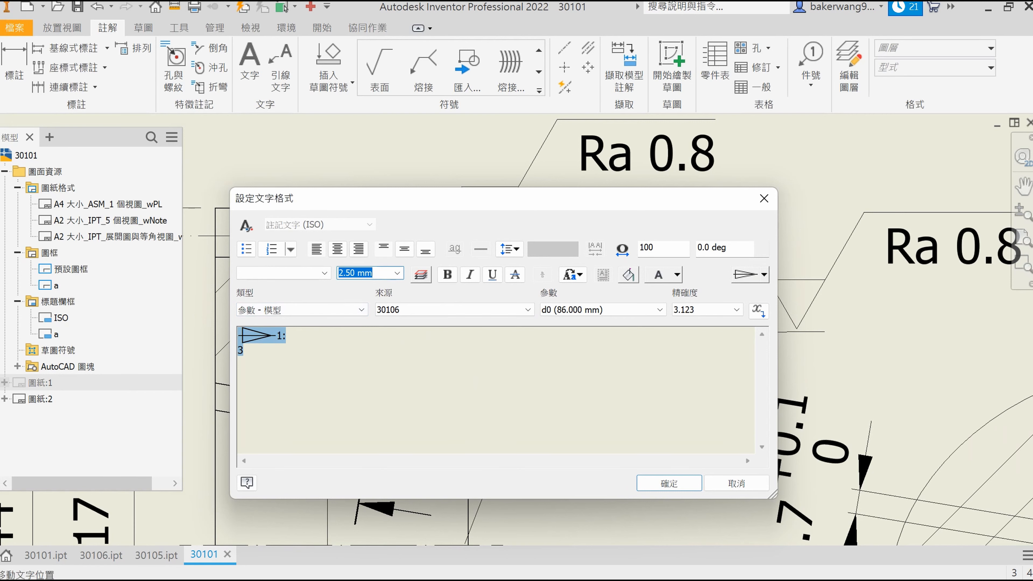
{"action": "left_click", "coordinate": [458, 383]}
{"action": "left_click", "coordinate": [670, 484]}
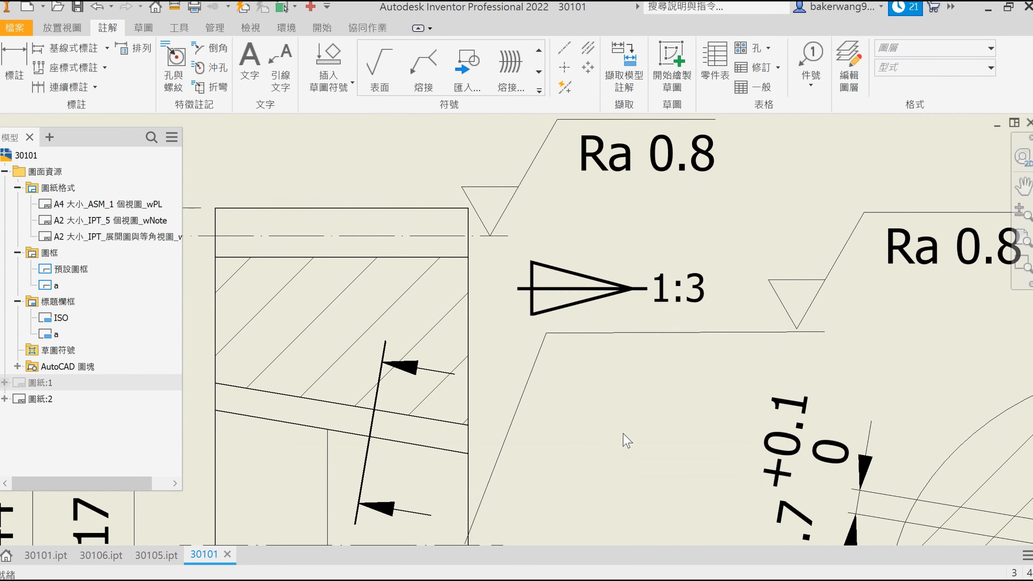
{"action": "left_click", "coordinate": [622, 295]}
{"action": "left_click_drag", "start_coordinate": [631, 301], "coordinate": [648, 306]}
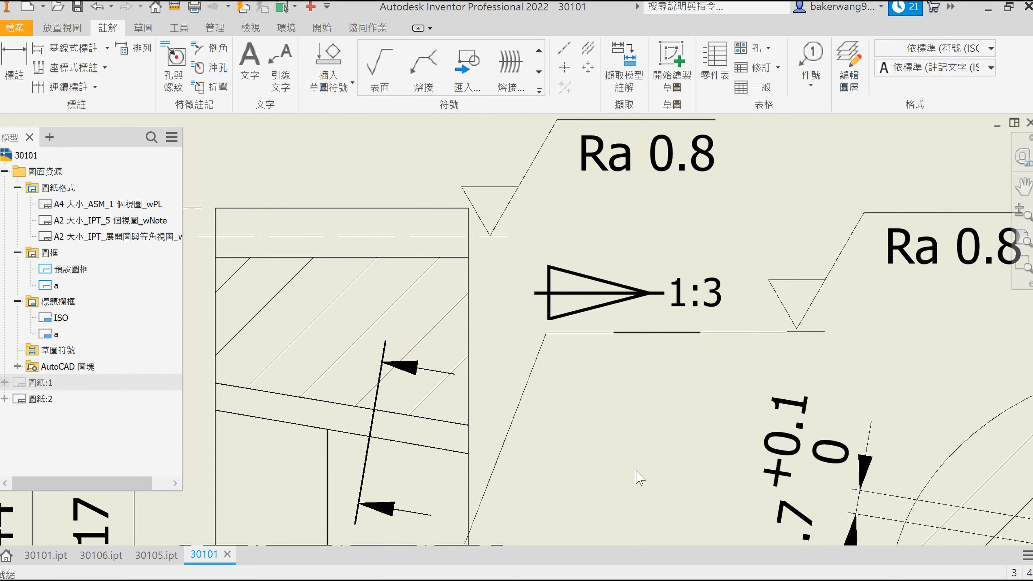
Step: Draw a textless leader with a horizontal shoulder from the upper edge of the shaft's tapered section
{"action": "scroll", "coordinate": [640, 478], "scroll_direction": "up", "scroll_amount": 5}
{"action": "scroll", "coordinate": [491, 438], "scroll_direction": "down", "scroll_amount": 5}
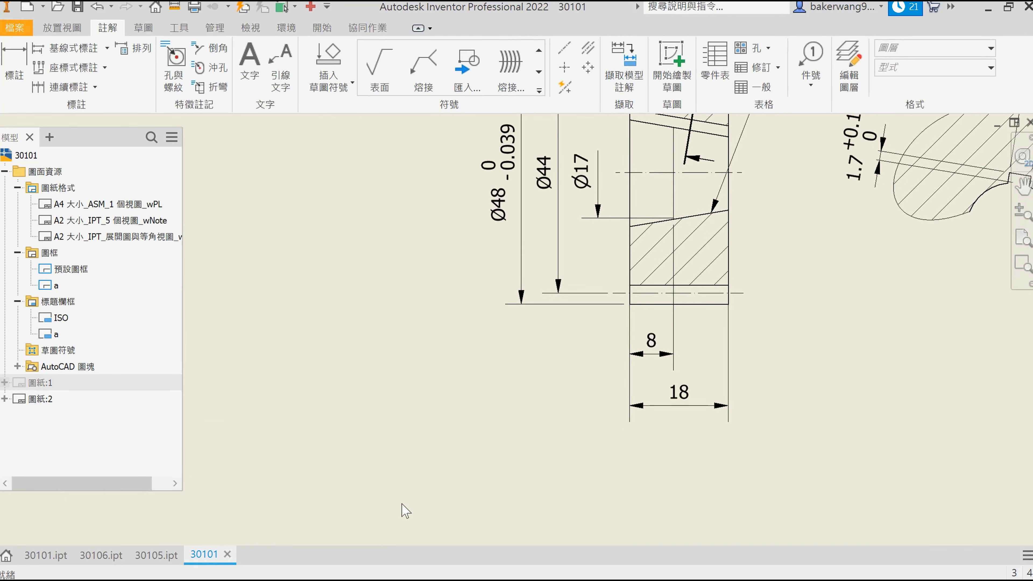
{"action": "scroll", "coordinate": [264, 472], "scroll_direction": "up", "scroll_amount": 4}
{"action": "scroll", "coordinate": [689, 300], "scroll_direction": "down", "scroll_amount": 5}
{"action": "middle_click_drag", "start_coordinate": [631, 260], "coordinate": [569, 43]}
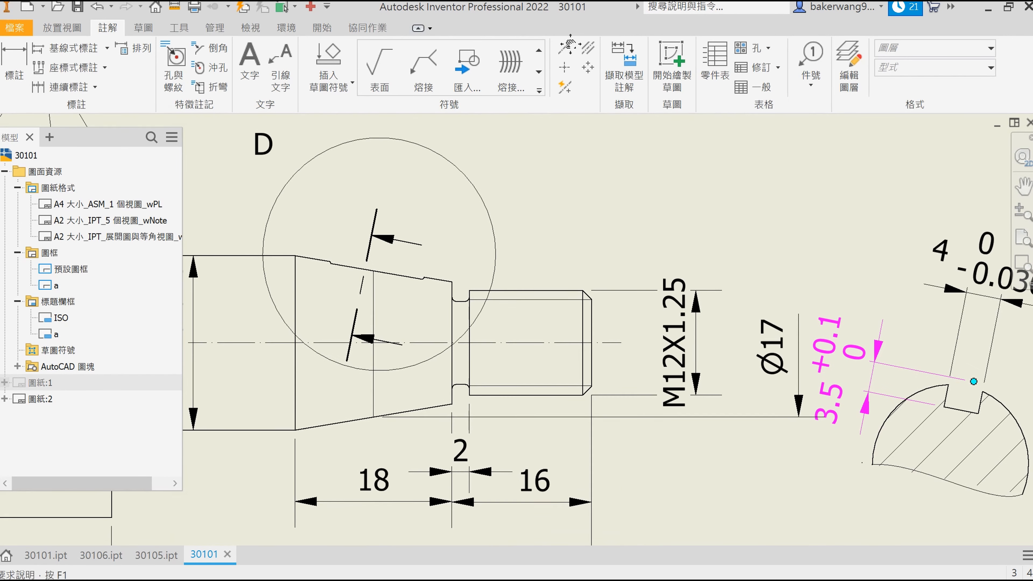
{"action": "left_click", "coordinate": [280, 65]}
{"action": "left_click", "coordinate": [400, 273]}
{"action": "left_click", "coordinate": [493, 162]}
{"action": "right_click", "coordinate": [679, 173]}
{"action": "left_click", "coordinate": [614, 177]}
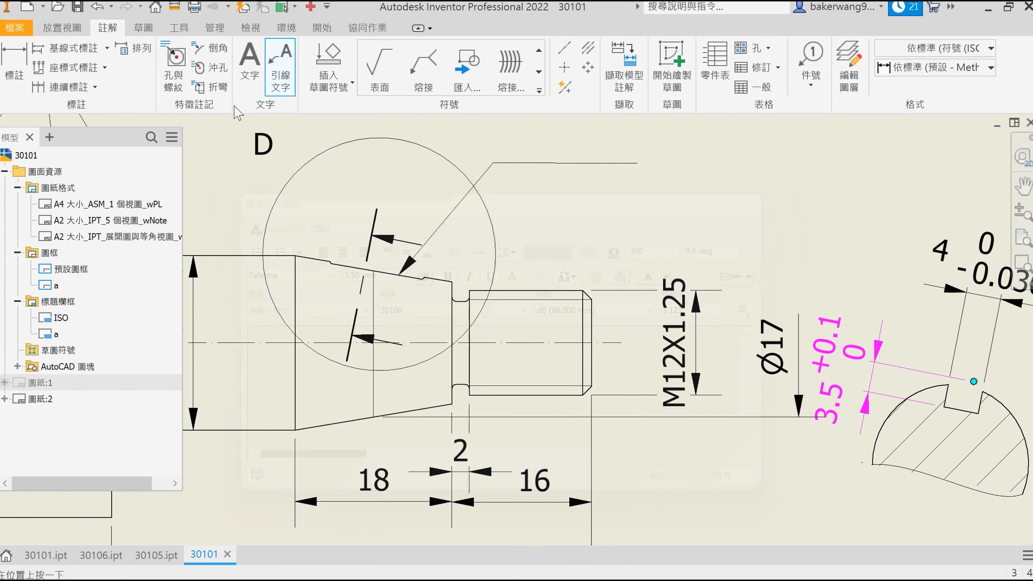
Step: Add a text note with the conical taper symbol and 1:3 at 2.00 mm height on the shaft taper leader's shoulder
{"action": "left_click", "coordinate": [249, 61]}
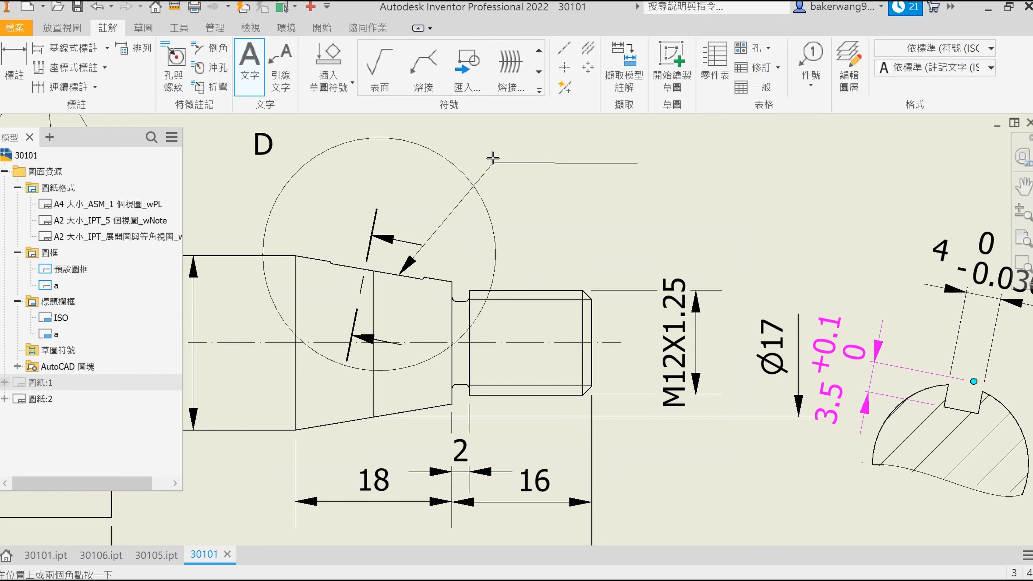
{"action": "left_click", "coordinate": [499, 163]}
{"action": "left_click", "coordinate": [743, 274]}
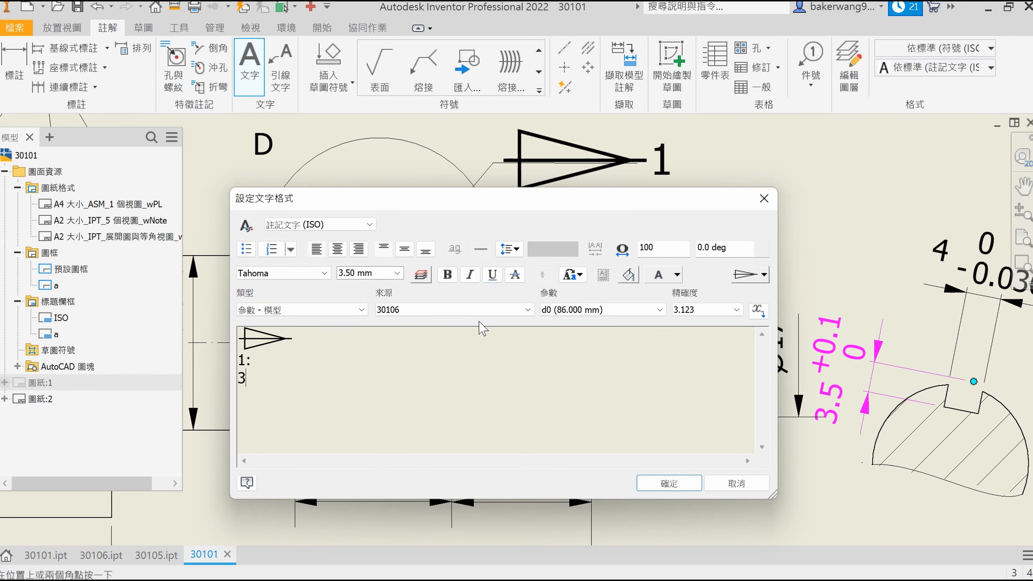
{"action": "key", "text": "ctrl+a"}
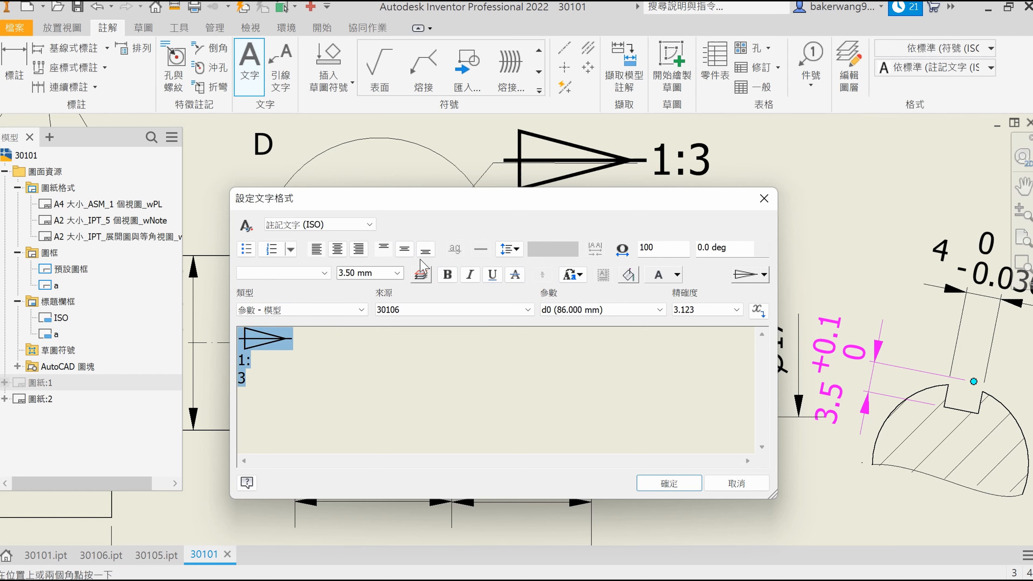
{"action": "left_click", "coordinate": [396, 274]}
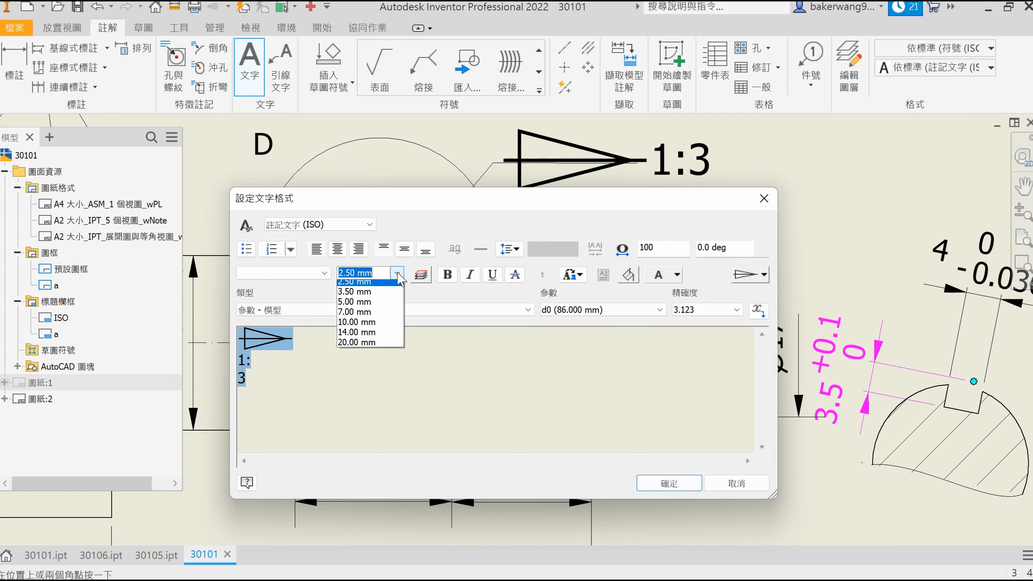
{"action": "left_click", "coordinate": [363, 286]}
{"action": "left_click", "coordinate": [512, 384]}
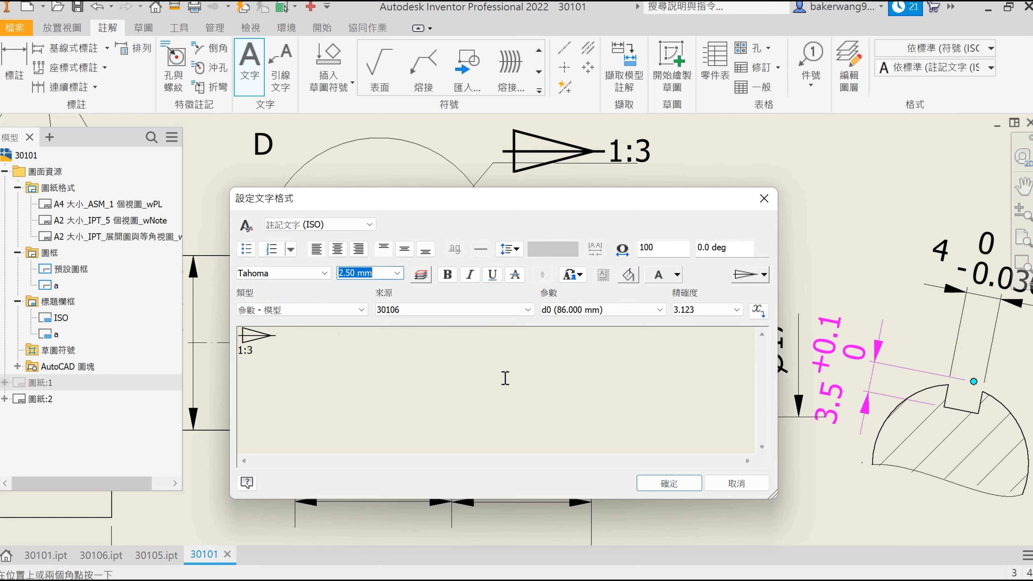
{"action": "key", "text": "ctrl+a"}
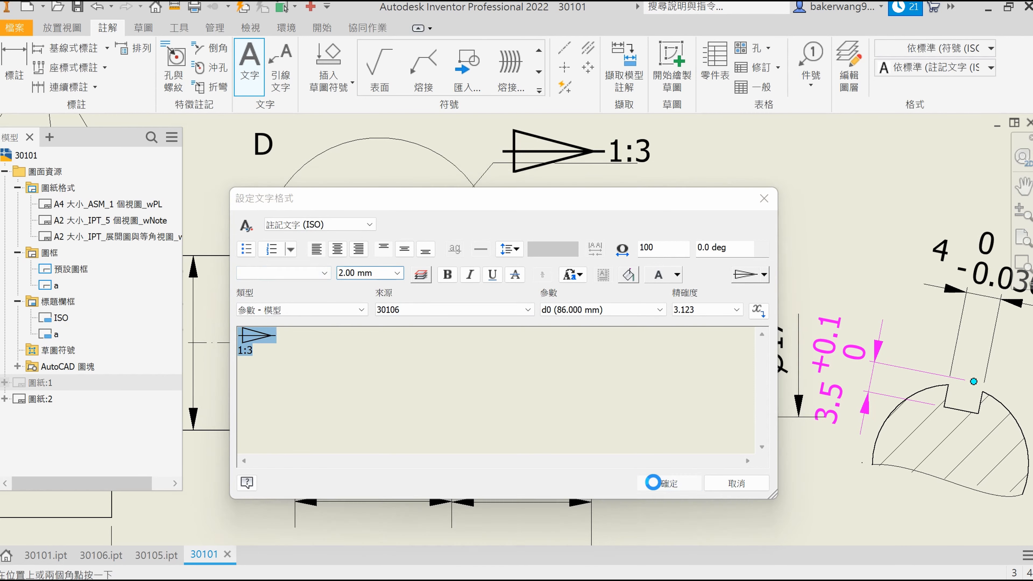
{"action": "left_click", "coordinate": [661, 484]}
{"action": "scroll", "coordinate": [621, 222], "scroll_direction": "down", "scroll_amount": 3}
{"action": "middle_click_drag", "start_coordinate": [621, 222], "coordinate": [475, 327]}
{"action": "scroll", "coordinate": [503, 314], "scroll_direction": "up", "scroll_amount": 4}
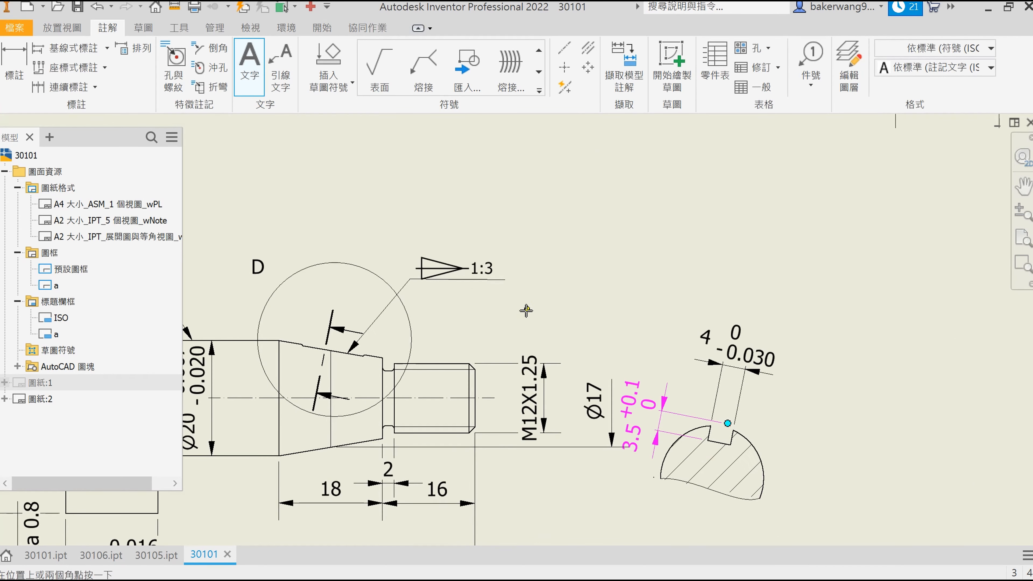
Step: Add the part number 6 as a 7.00 mm high text note above detail view D, beside its general Ra 3.2 symbol
{"action": "key", "text": "Escape"}
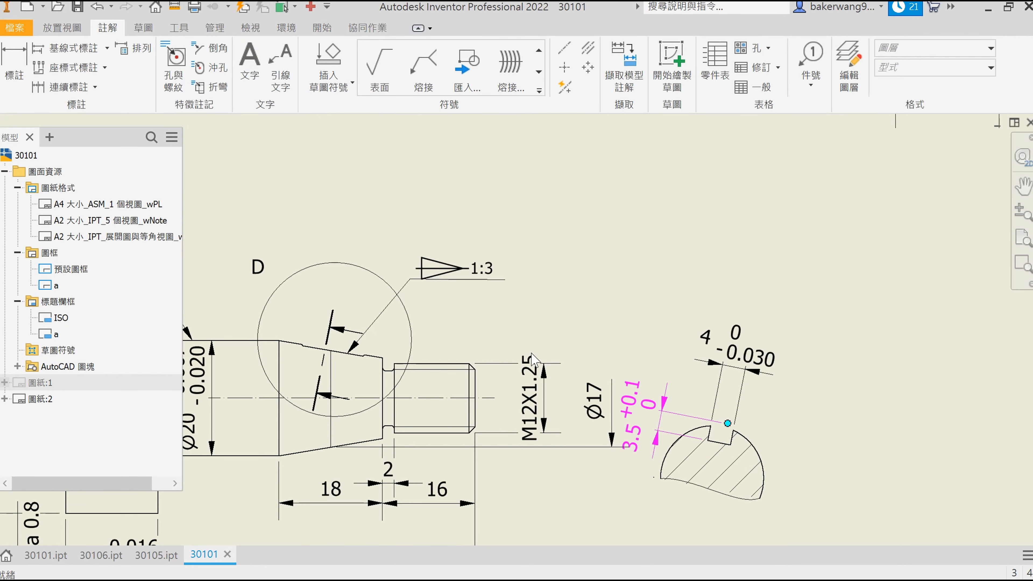
{"action": "scroll", "coordinate": [533, 360], "scroll_direction": "up", "scroll_amount": 5}
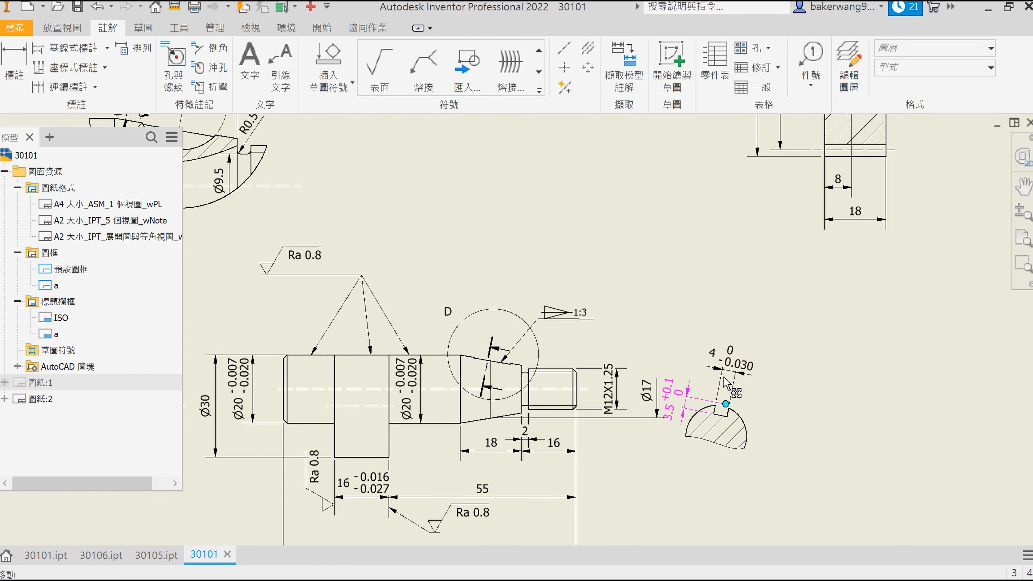
{"action": "mouse_move", "coordinate": [753, 322]}
{"action": "middle_mouse_down"}
{"action": "mouse_move", "coordinate": [438, 208]}
{"action": "mouse_move", "coordinate": [466, 172]}
{"action": "middle_mouse_up"}
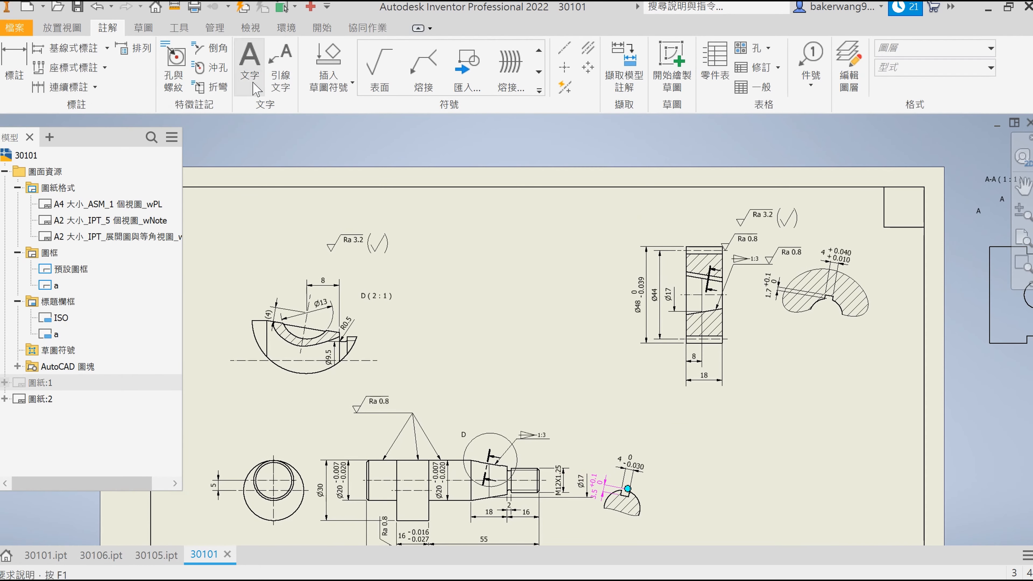
{"action": "left_click", "coordinate": [248, 67]}
{"action": "left_click", "coordinate": [296, 231]}
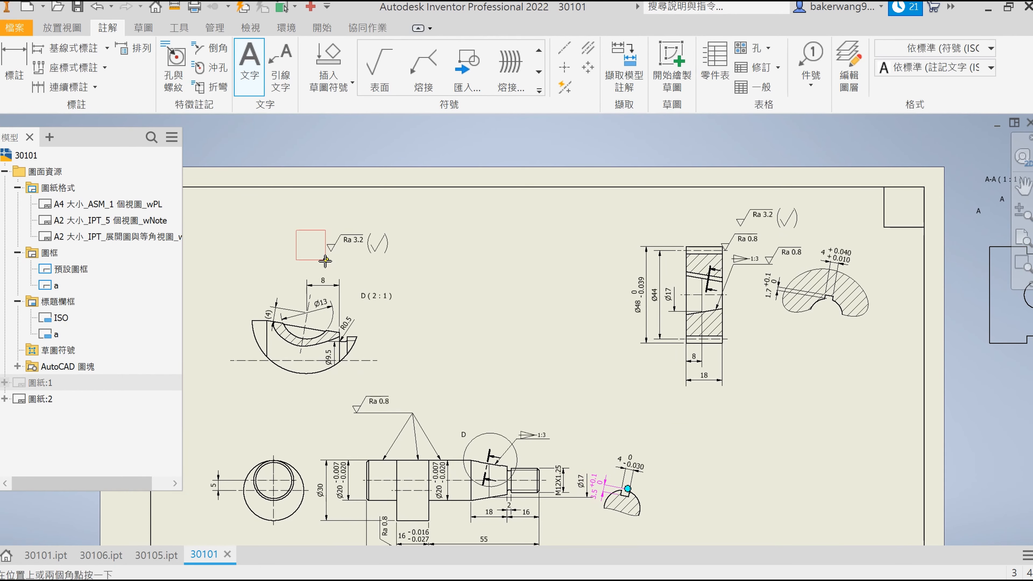
{"action": "left_click", "coordinate": [324, 261]}
{"action": "type", "text": "6"}
{"action": "left_click_drag", "start_coordinate": [264, 335], "coordinate": [237, 336]}
{"action": "left_click", "coordinate": [399, 273]}
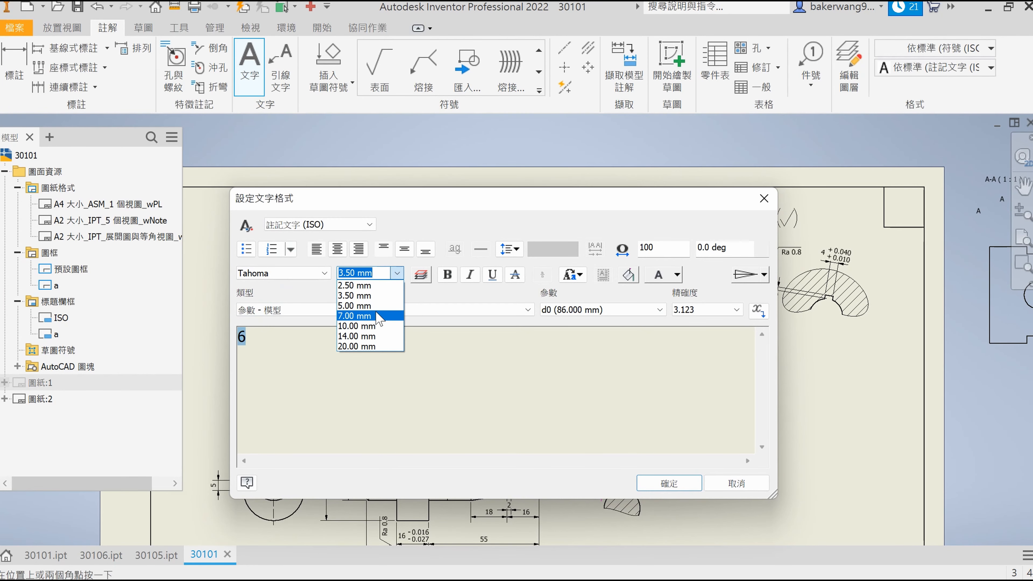
{"action": "left_click", "coordinate": [366, 321]}
{"action": "left_click", "coordinate": [647, 486]}
Step: Add the part number 5 as a 7.00 mm high text note above the gear section view
{"action": "middle_click_drag", "start_coordinate": [687, 212], "coordinate": [547, 210]}
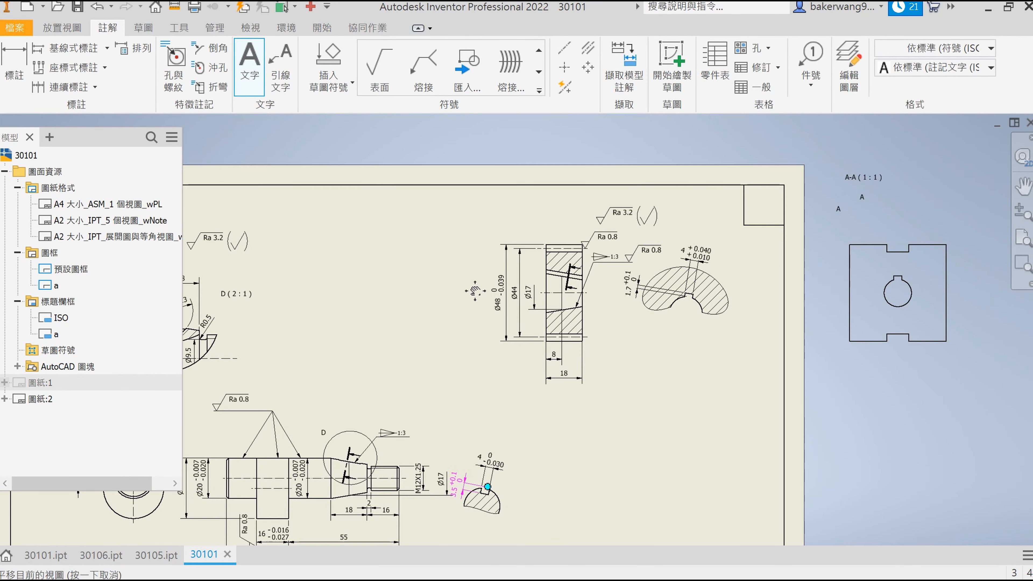
{"action": "left_click", "coordinate": [554, 237]}
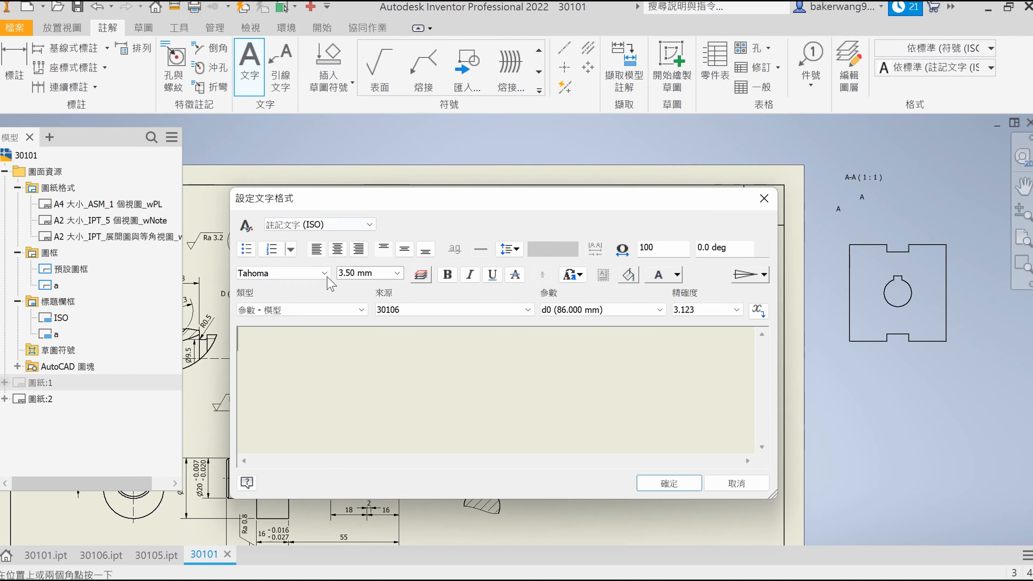
{"action": "type", "text": "5"}
{"action": "left_click_drag", "start_coordinate": [303, 333], "coordinate": [227, 338]}
{"action": "left_click", "coordinate": [400, 273]}
{"action": "left_click", "coordinate": [358, 325]}
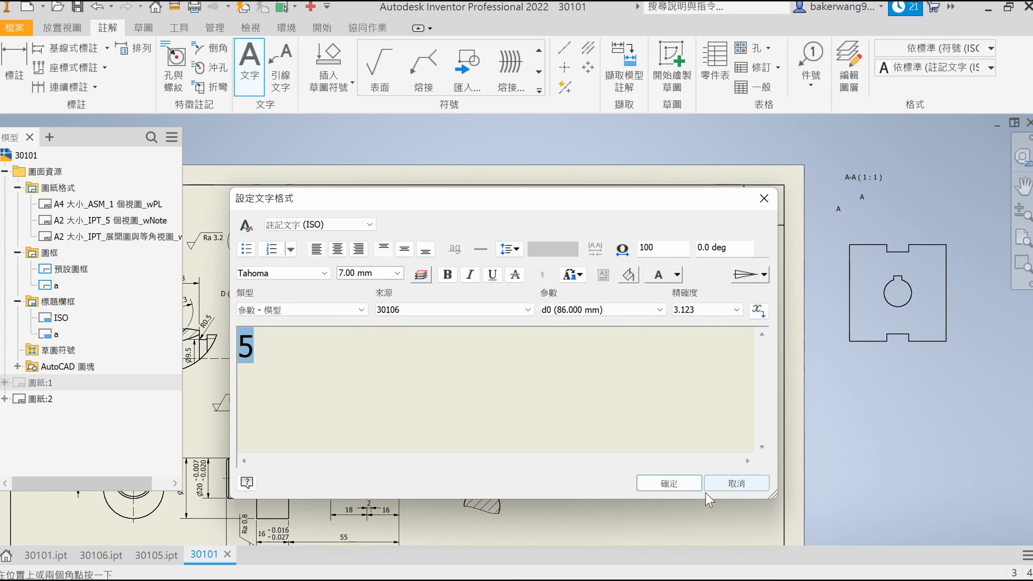
{"action": "left_click", "coordinate": [685, 486]}
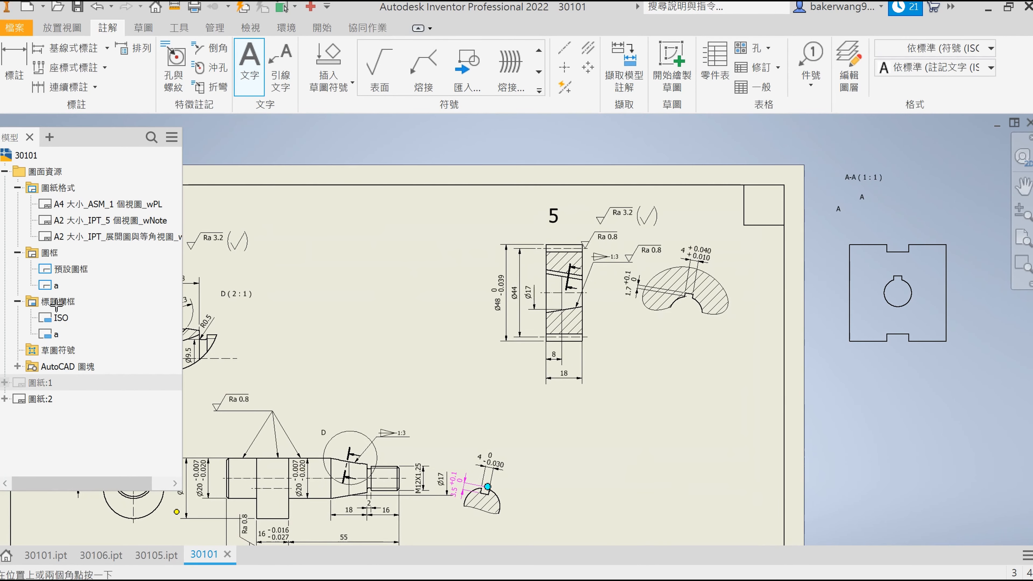
Step: Activate sheet 1 and add the part number 1 as a 7 mm high text note near the plan view
{"action": "double_click", "coordinate": [41, 398]}
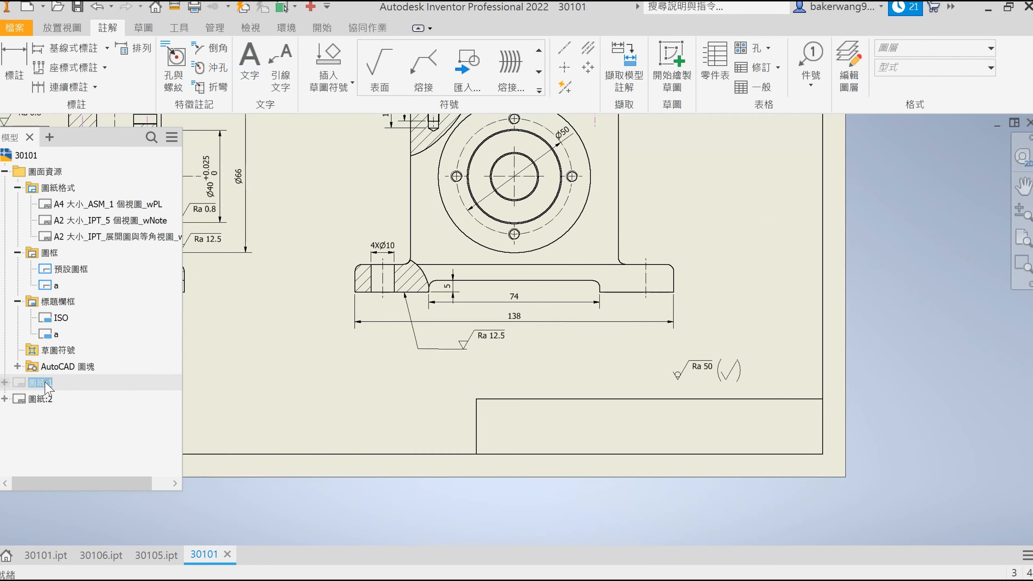
{"action": "scroll", "coordinate": [435, 260], "scroll_direction": "up", "scroll_amount": 3}
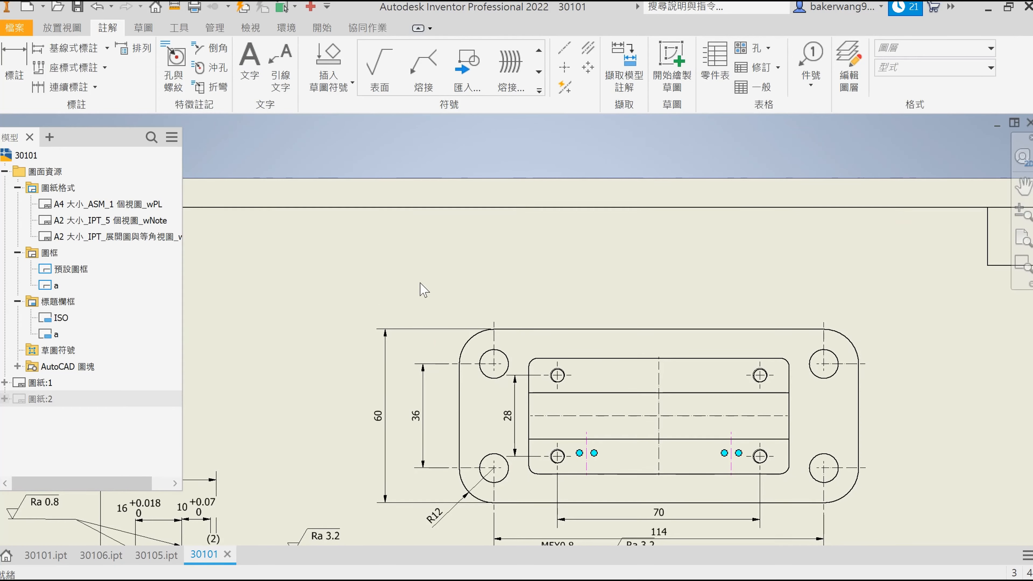
{"action": "left_click", "coordinate": [249, 65]}
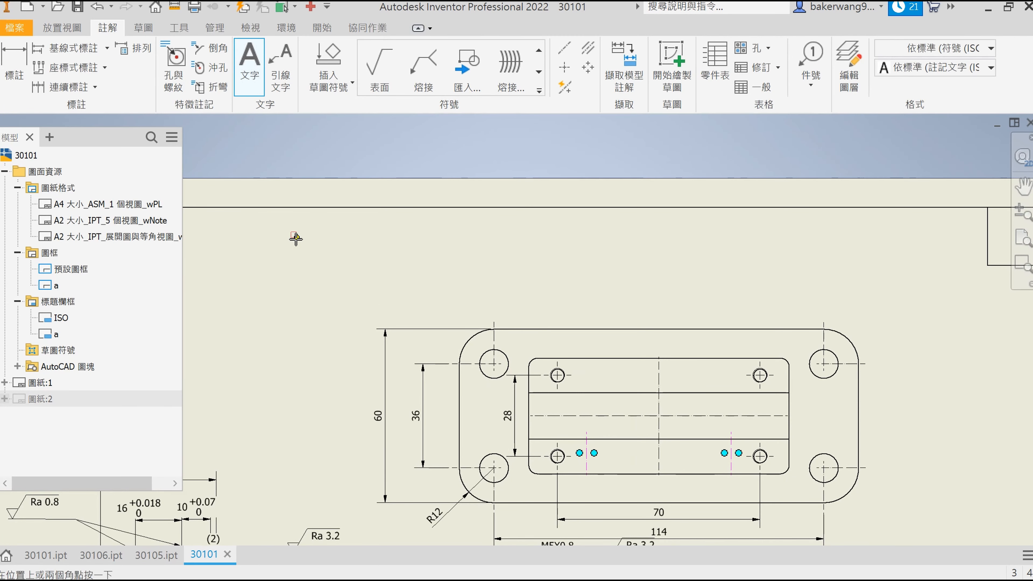
{"action": "left_click", "coordinate": [320, 259]}
{"action": "type", "text": "1"}
{"action": "left_click_drag", "start_coordinate": [261, 335], "coordinate": [163, 331]}
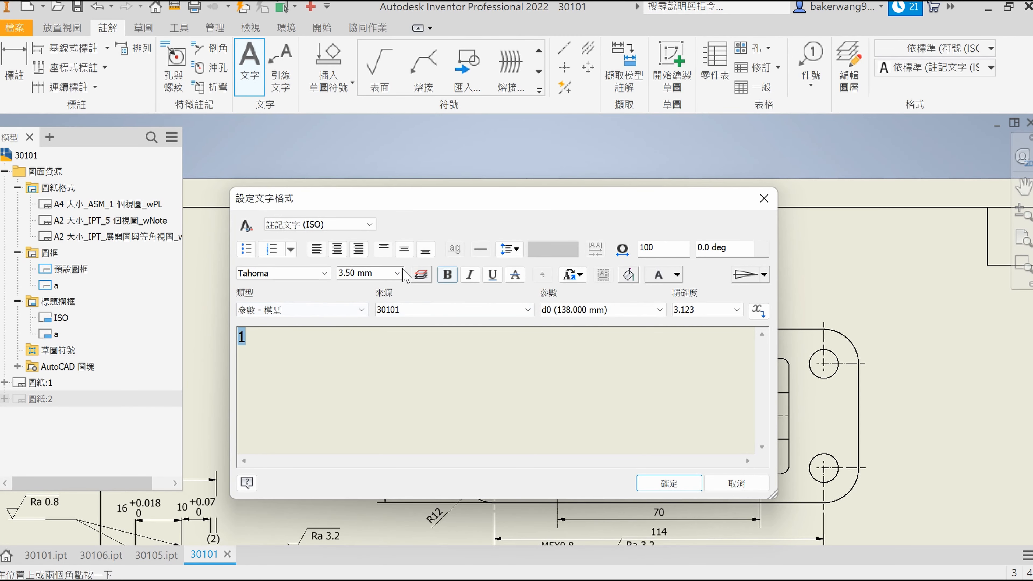
{"action": "left_click", "coordinate": [388, 271]}
{"action": "type", "text": "7"}
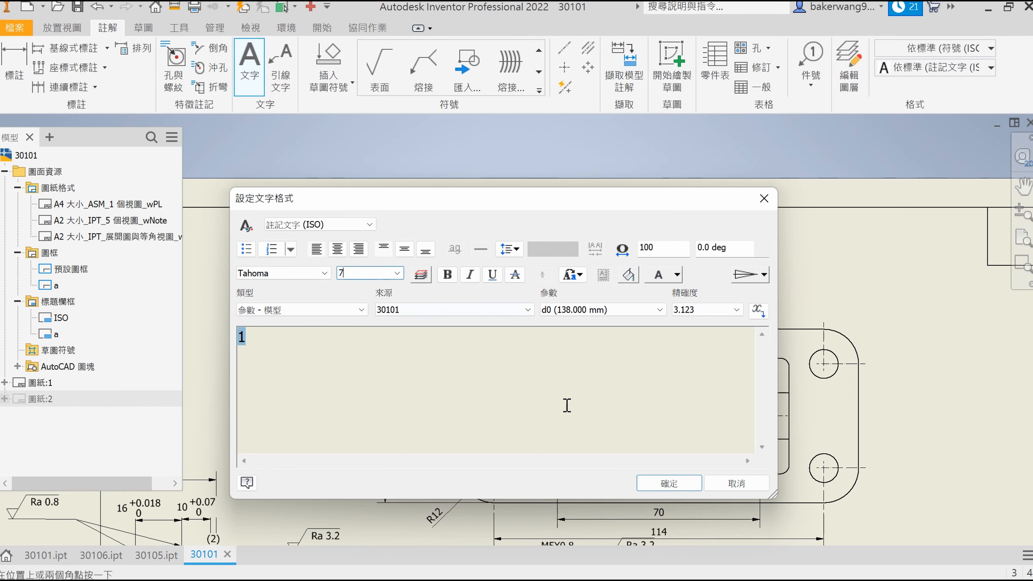
{"action": "left_click", "coordinate": [668, 484]}
Step: Move the part number 1 closer to the upper-left corner of the plan view
{"action": "middle_click_drag", "start_coordinate": [521, 433], "coordinate": [525, 403]}
{"action": "key", "text": "Escape"}
{"action": "left_click_drag", "start_coordinate": [304, 213], "coordinate": [345, 240]}
{"action": "key", "text": "Escape"}
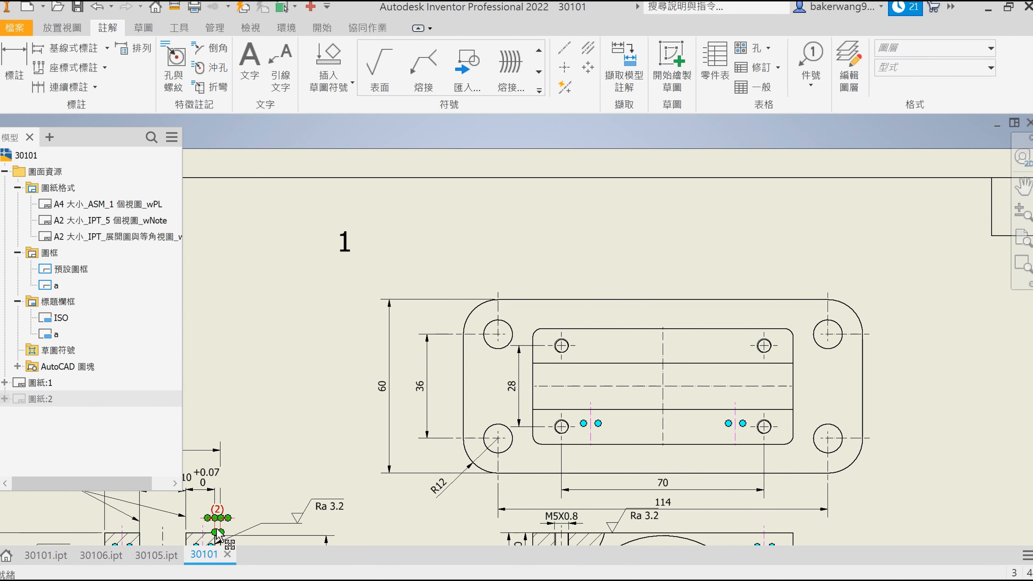
Step: Activate sheet 2 and place an empty general table with 2 columns and 6 data rows below the gear views
{"action": "left_click", "coordinate": [41, 399]}
{"action": "double_click", "coordinate": [40, 399]}
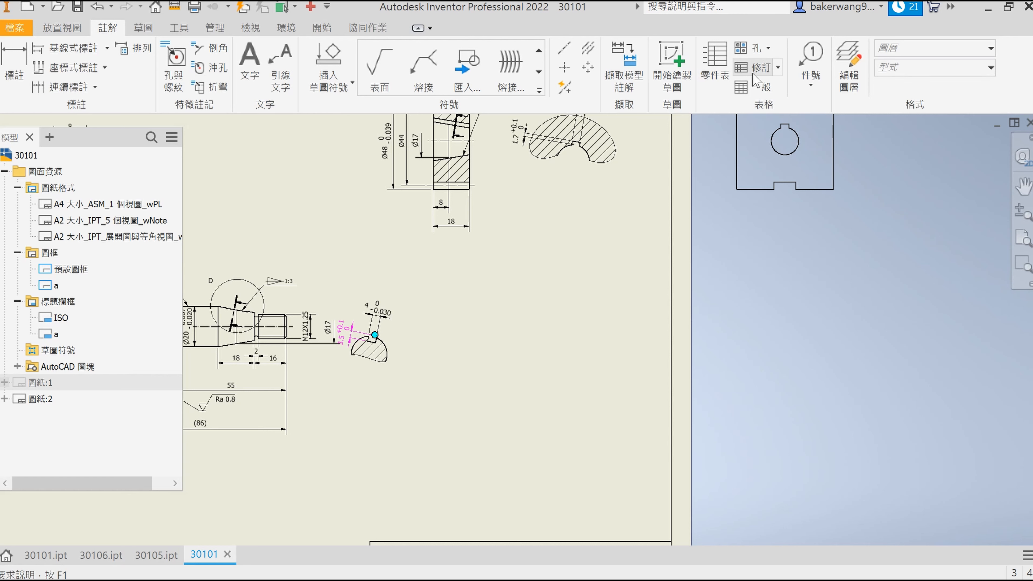
{"action": "left_click", "coordinate": [716, 69]}
{"action": "type", "text": "2"}
{"action": "key", "text": "Tab"}
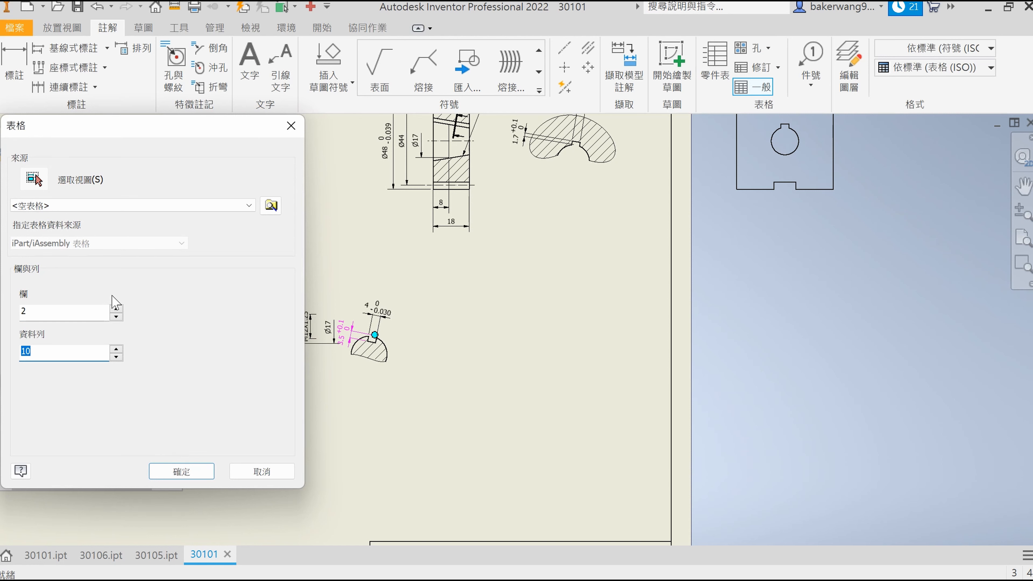
{"action": "type", "text": "6"}
{"action": "left_click", "coordinate": [174, 473]}
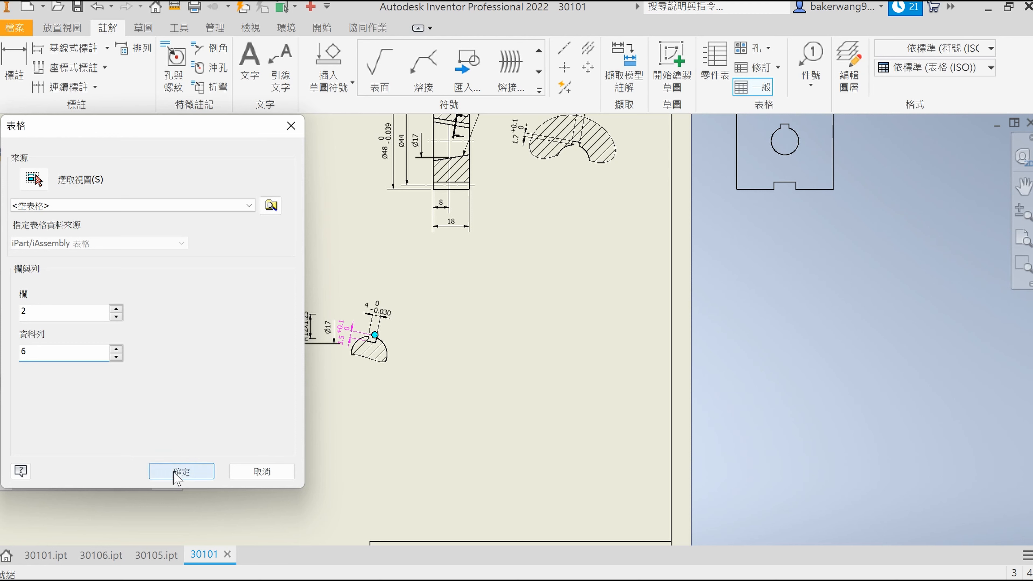
{"action": "left_click", "coordinate": [473, 270]}
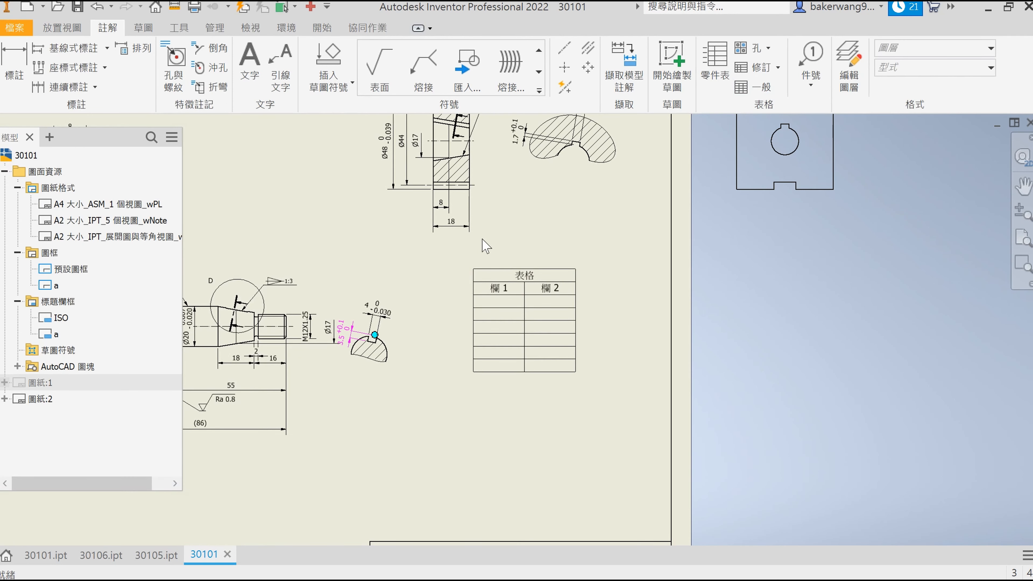
Step: Open the new table for editing and review its selected columns
{"action": "double_click", "coordinate": [547, 288]}
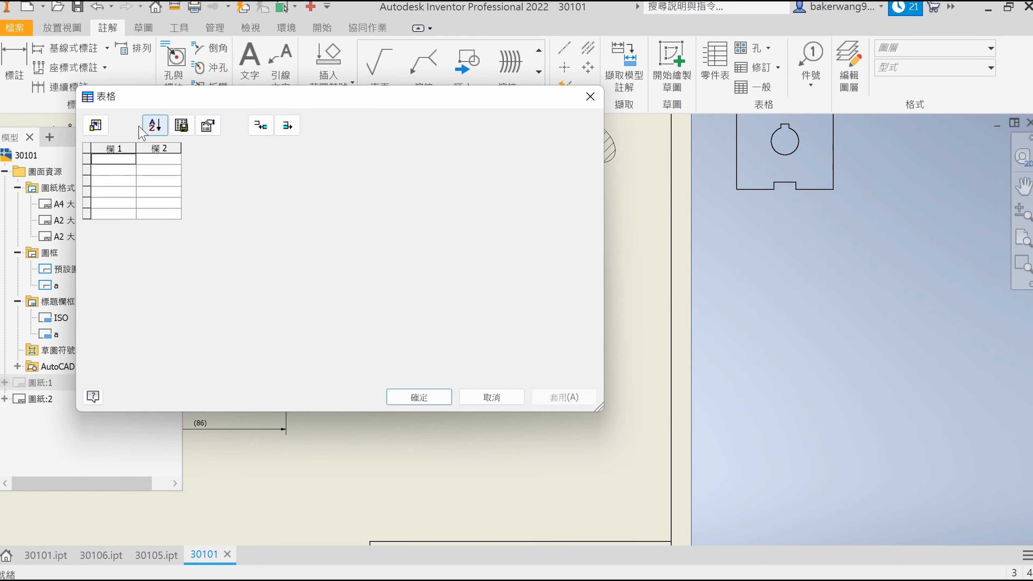
{"action": "left_click", "coordinate": [97, 126]}
{"action": "left_click", "coordinate": [438, 193]}
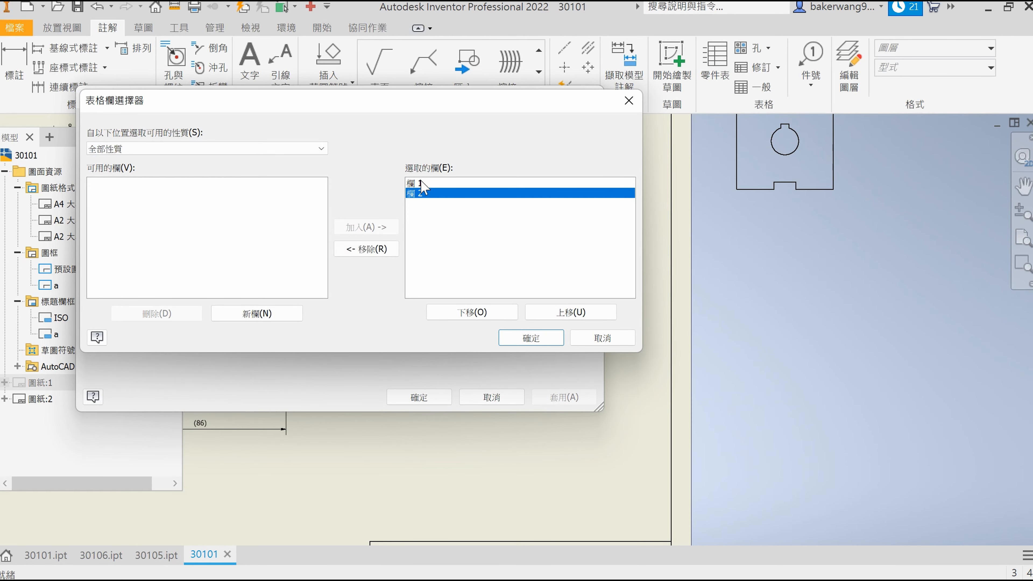
{"action": "left_click", "coordinate": [629, 101]}
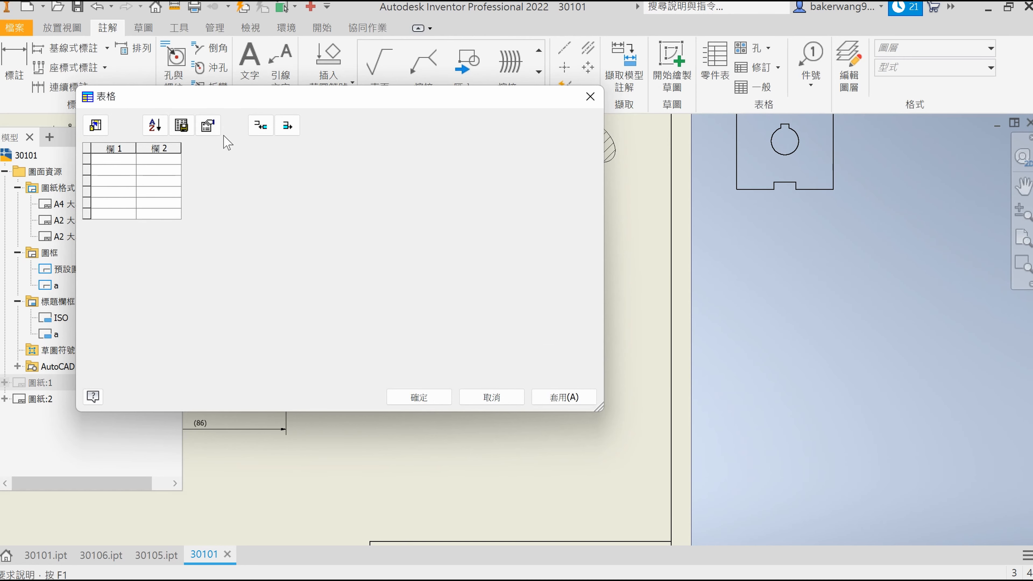
Step: Hide the table's title and column headings in its layout settings and apply the edit
{"action": "left_click", "coordinate": [208, 128]}
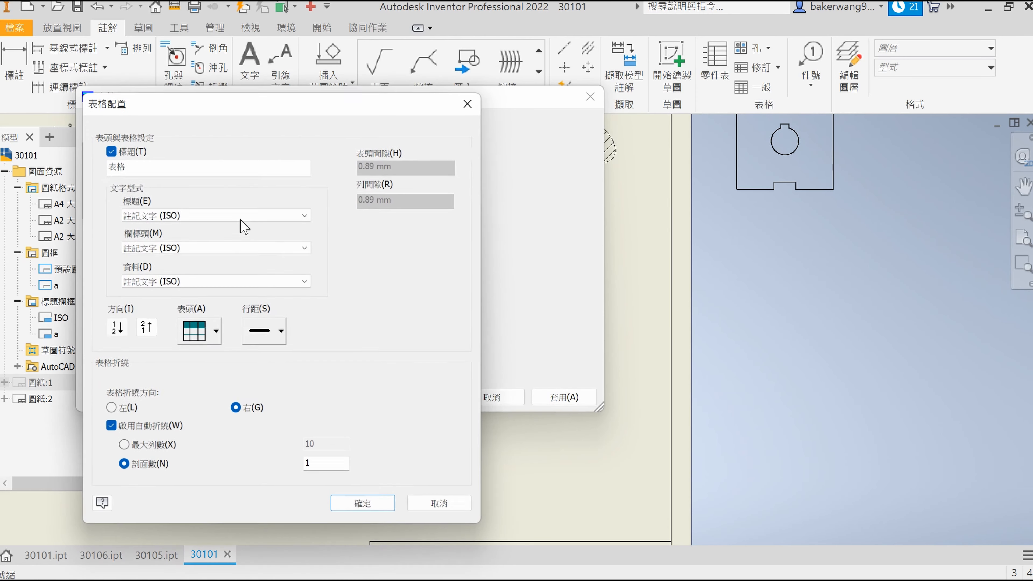
{"action": "left_click", "coordinate": [109, 149]}
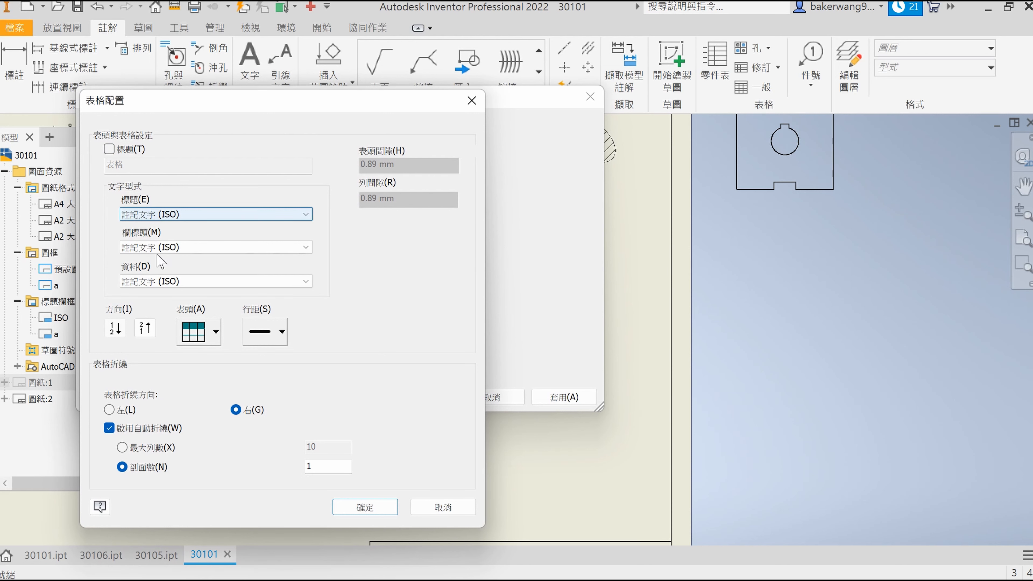
{"action": "left_click", "coordinate": [194, 331]}
{"action": "left_click", "coordinate": [193, 408]}
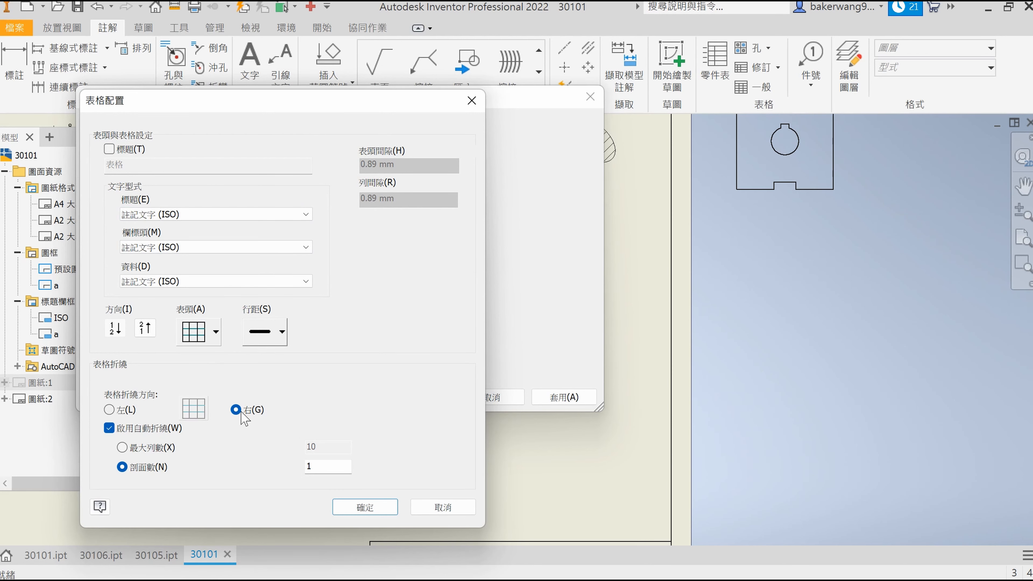
{"action": "left_click", "coordinate": [362, 510]}
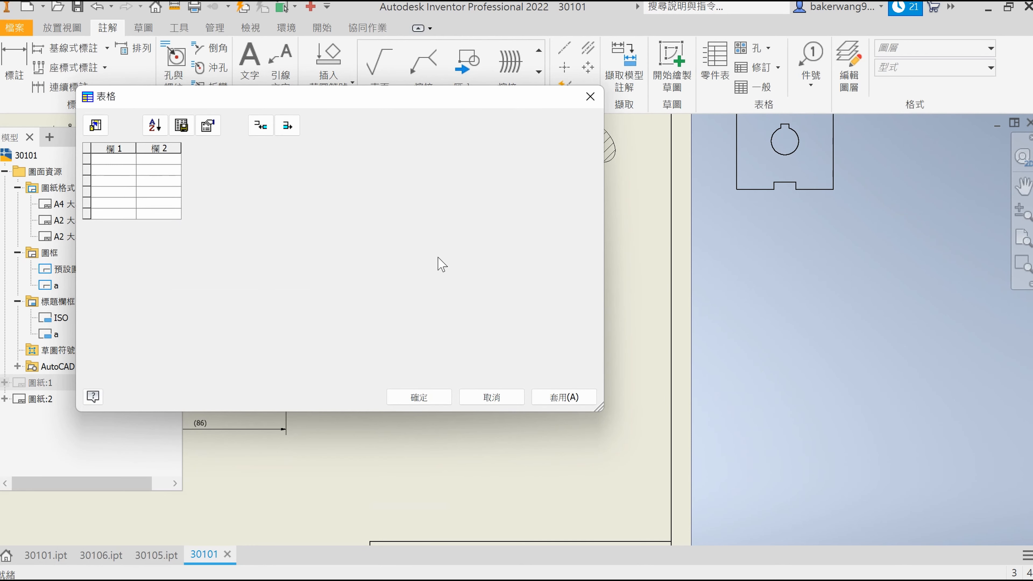
{"action": "left_click", "coordinate": [419, 397]}
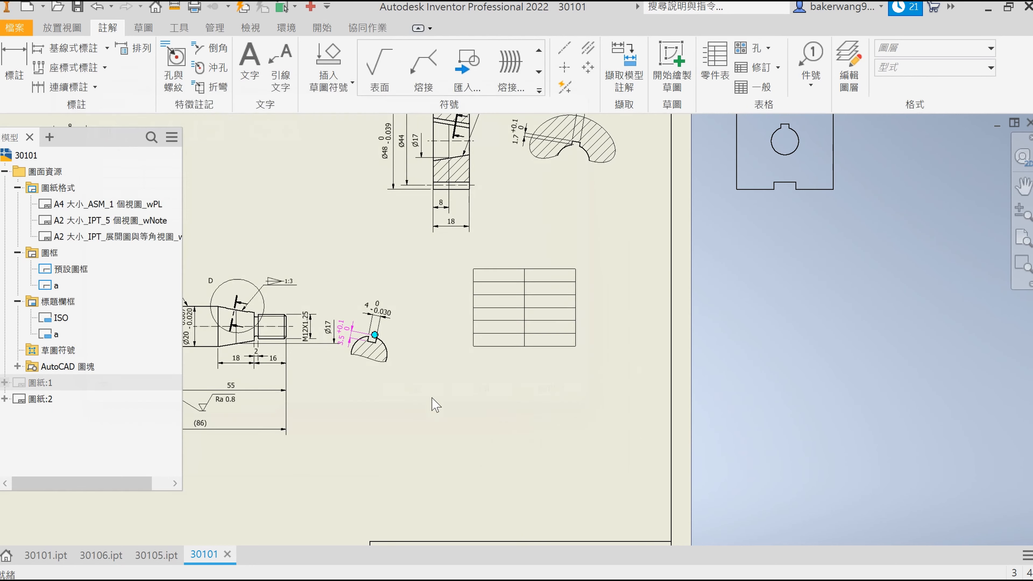
Step: Turn the table title back on and set it to 正齒輪數據表
{"action": "double_click", "coordinate": [500, 290]}
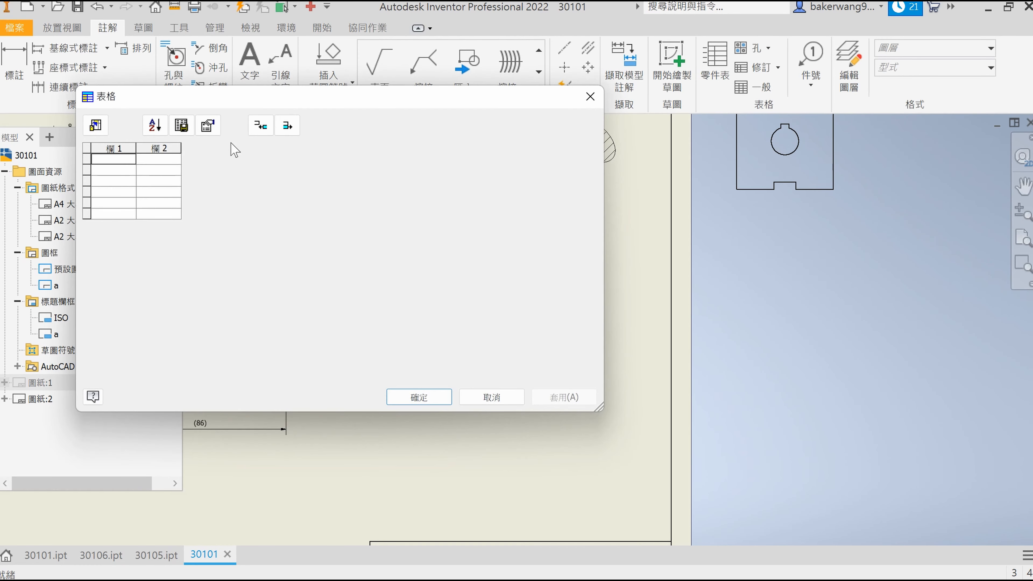
{"action": "left_click", "coordinate": [208, 125]}
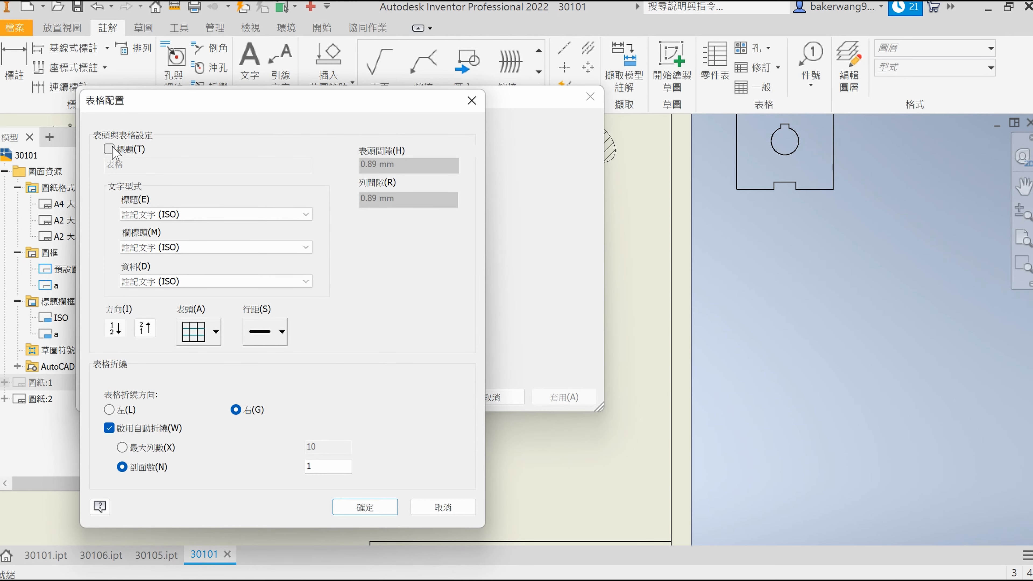
{"action": "left_click", "coordinate": [109, 149]}
{"action": "double_click", "coordinate": [123, 164]}
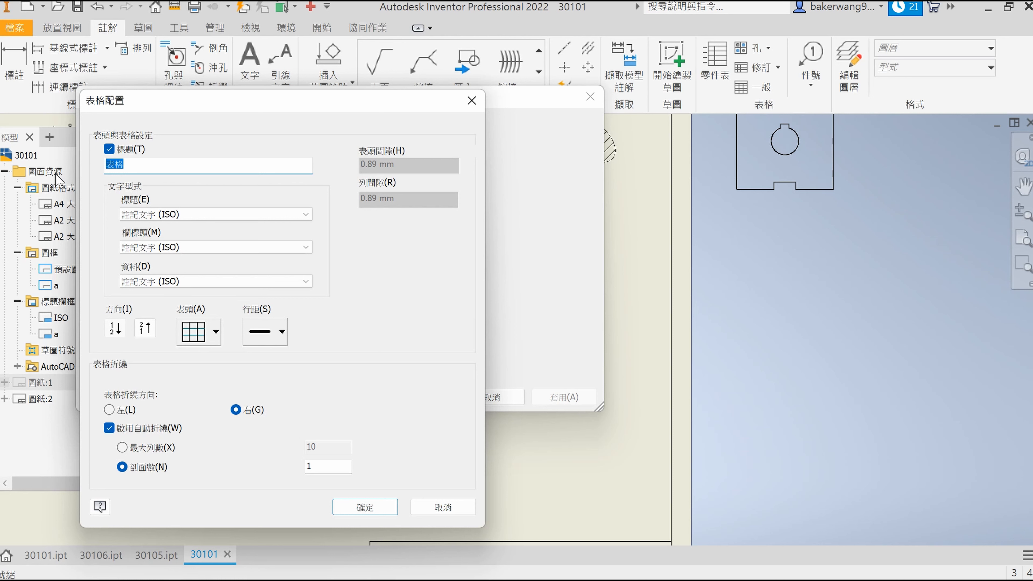
{"action": "type", "text": "5/ㄓ尺ㄌㄨㄣˊ數ㄐㄩˋㄅㄧㄠˇ"}
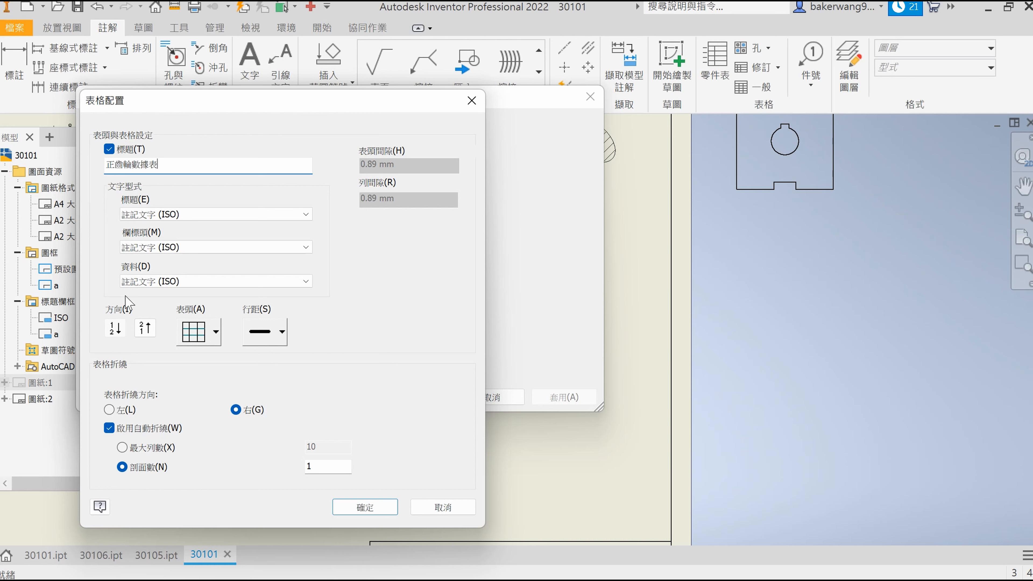
{"action": "left_click", "coordinate": [365, 507]}
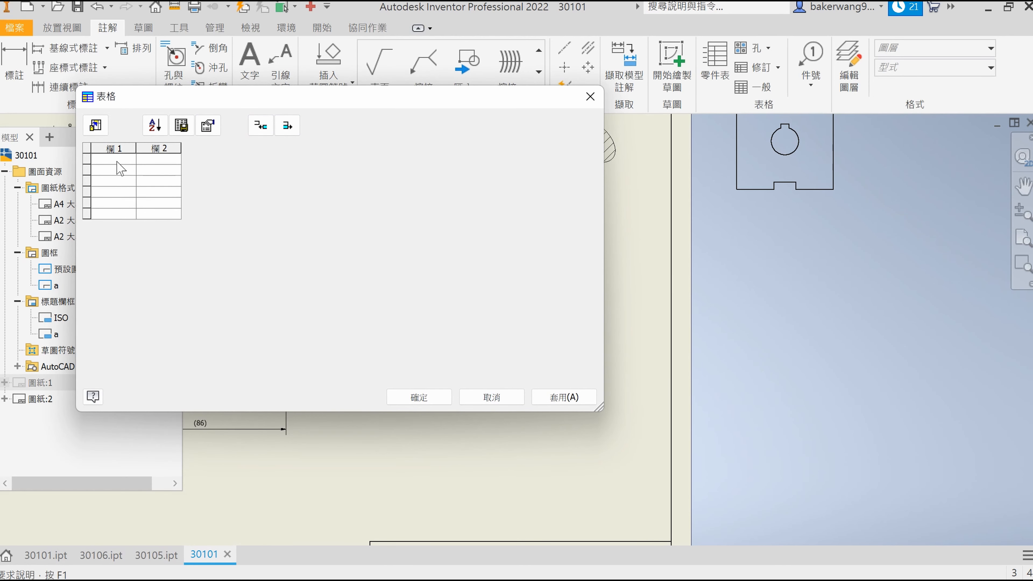
{"action": "left_click", "coordinate": [419, 397]}
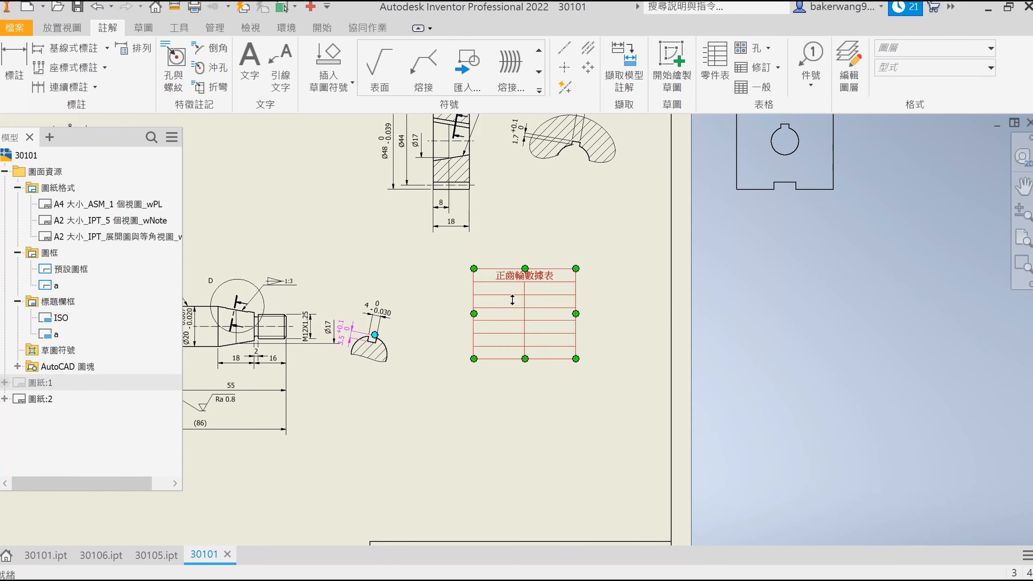
Step: Open the gear table for editing and enter 件號 and 齒數 as the first two row labels in column 1
{"action": "double_click", "coordinate": [523, 283]}
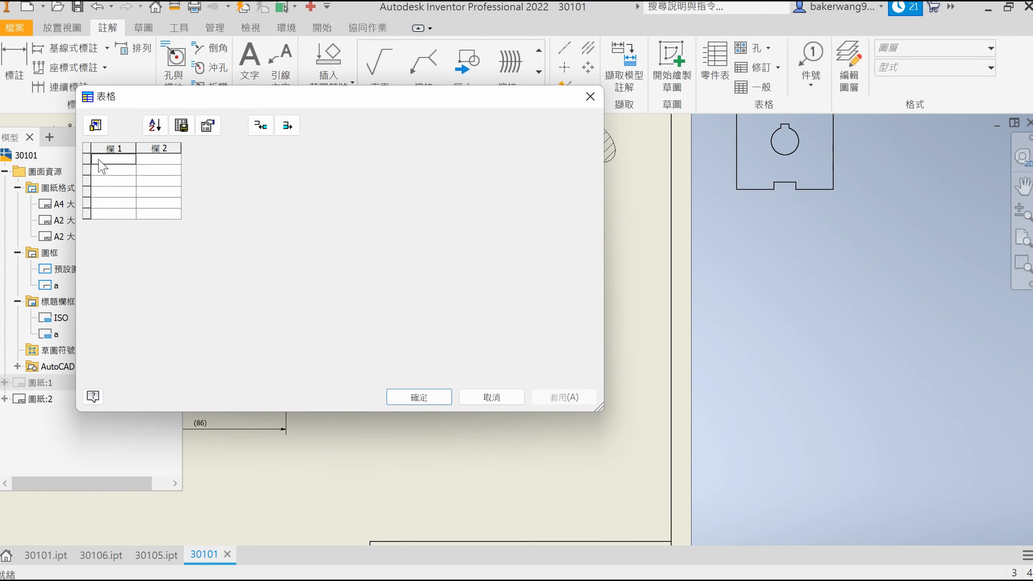
{"action": "type", "text": "ㄐㄧㄢ"}
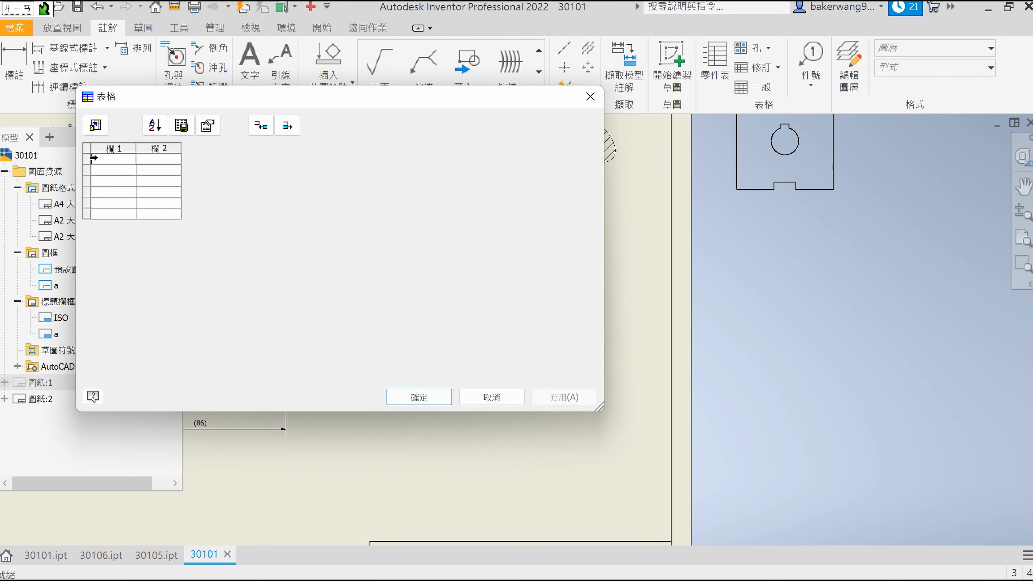
{"action": "type", "text": "ˋㄏㄠˋ"}
{"action": "key", "text": "Return"}
{"action": "key", "text": "Return"}
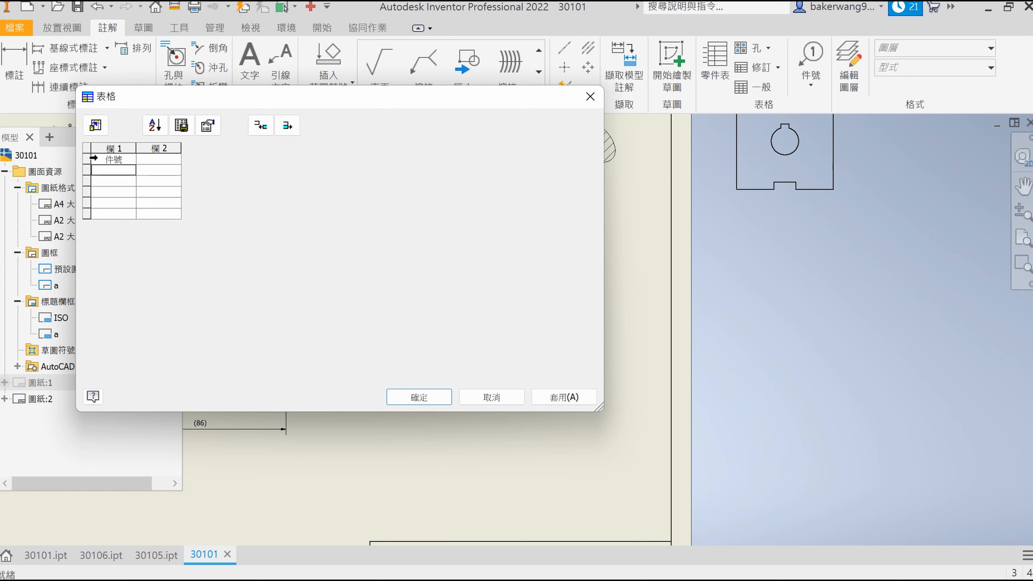
{"action": "type", "text": "ㄔˇㄕㄨˋ"}
{"action": "key", "text": "Return"}
{"action": "key", "text": "Down"}
{"action": "key", "text": "Return"}
{"action": "key", "text": "Return"}
Step: Enter 模數 as the third row label in column 1
{"action": "type", "text": "魔術"}
{"action": "key", "text": "BackSpace"}
{"action": "key", "text": "BackSpace"}
{"action": "type", "text": "摩術"}
{"action": "key", "text": "Down"}
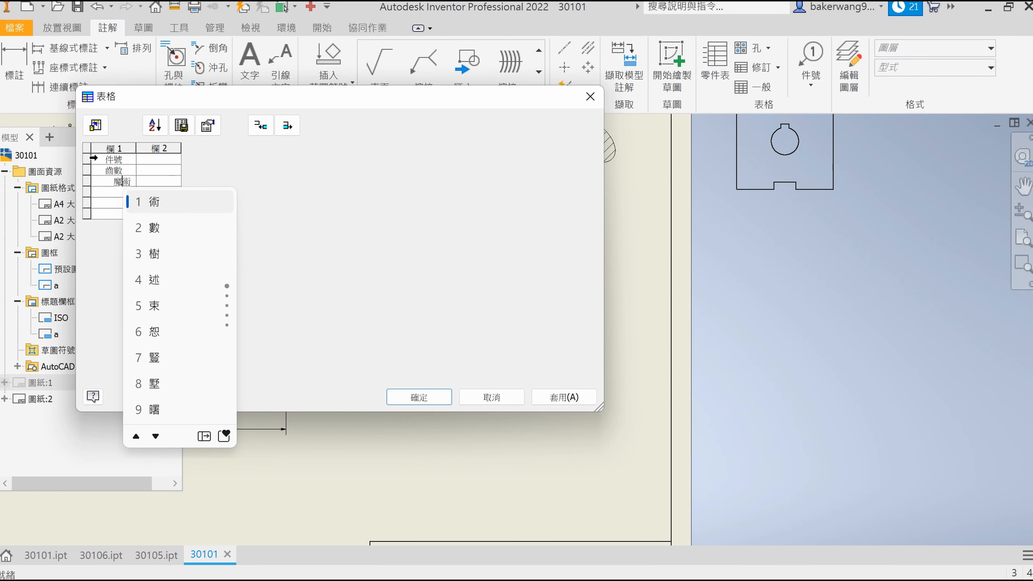
{"action": "key", "text": "Down"}
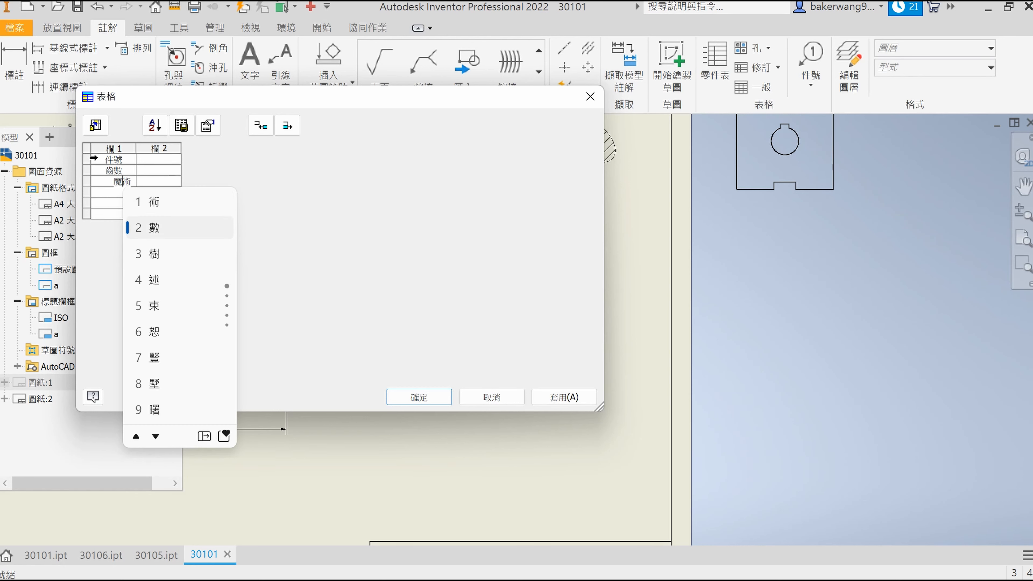
{"action": "key", "text": "Return"}
{"action": "key", "text": "Left"}
{"action": "key", "text": "Left"}
{"action": "key", "text": "Down"}
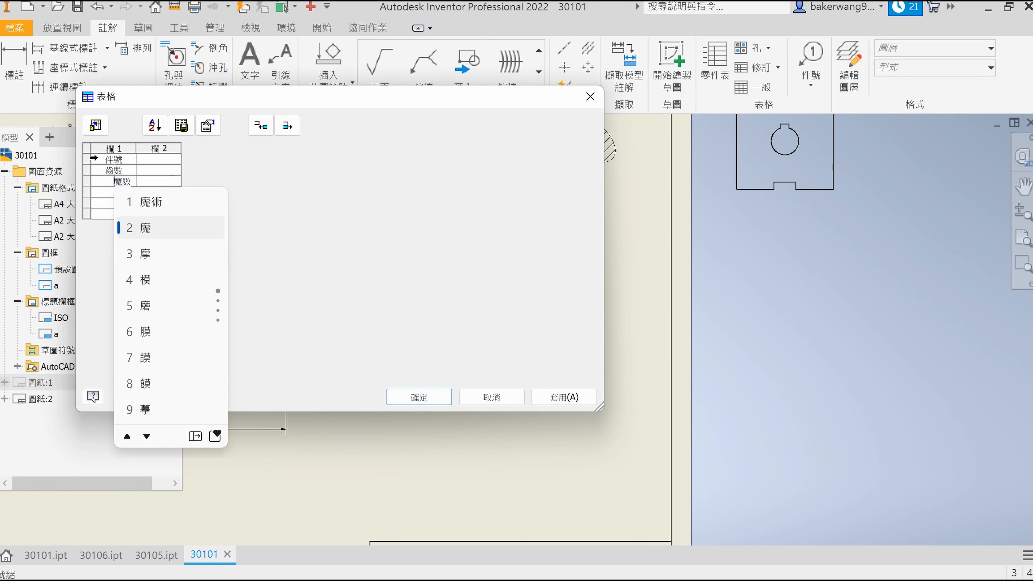
{"action": "key", "text": "Down"}
{"action": "key", "text": "Down"}
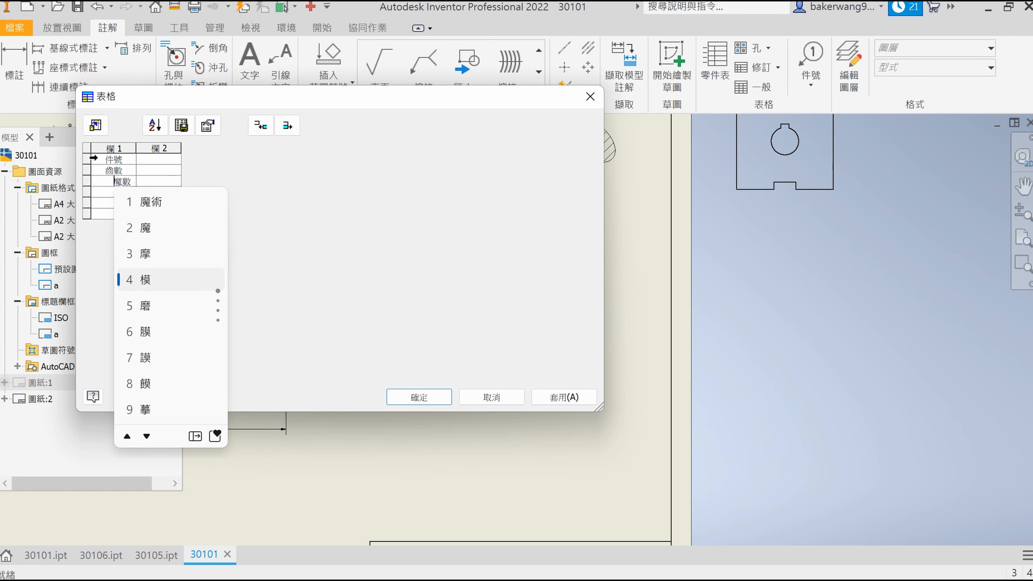
{"action": "key", "text": "Return"}
{"action": "key", "text": "Return"}
Step: Enter 壓力角 as the fourth row label in column 1
{"action": "type", "text": "壓力"}
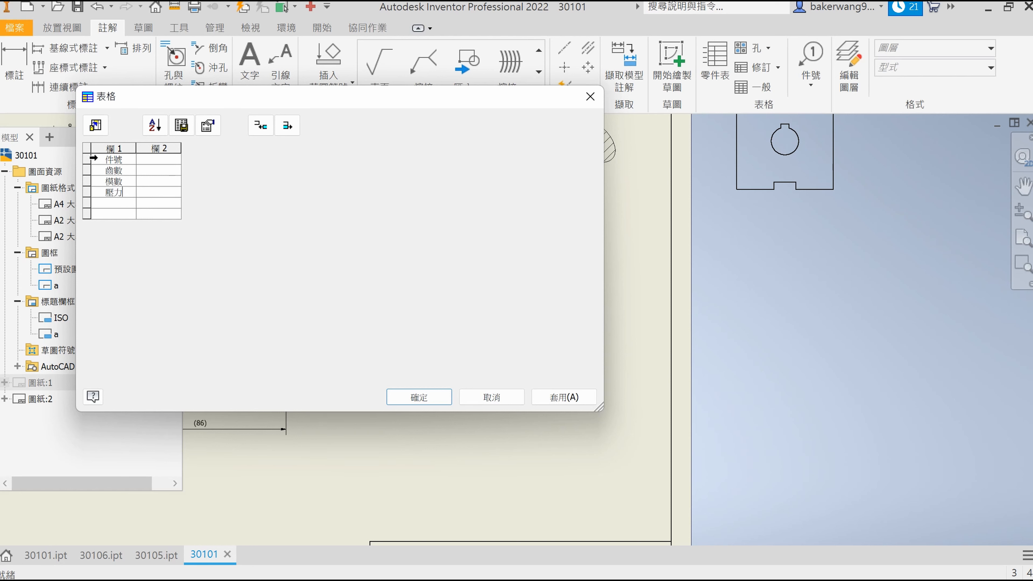
{"action": "type", "text": "3"}
{"action": "key", "text": "Down"}
{"action": "key", "text": "Down"}
{"action": "key", "text": "Return"}
{"action": "key", "text": "Down"}
Step: Enter 節圓直徑 and 齒制 as the last row labels, and give 件號, 齒數 and 模數 the values 5, 22 and 2
{"action": "type", "text": "ru,6m0656ru/4"}
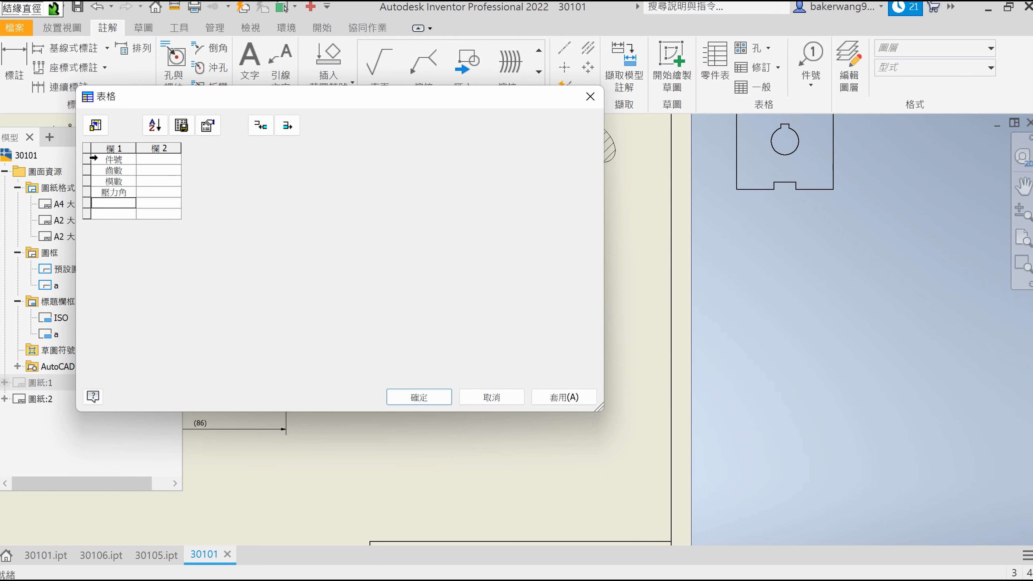
{"action": "key", "text": "Down"}
{"action": "key", "text": "Down"}
{"action": "key", "text": "Down"}
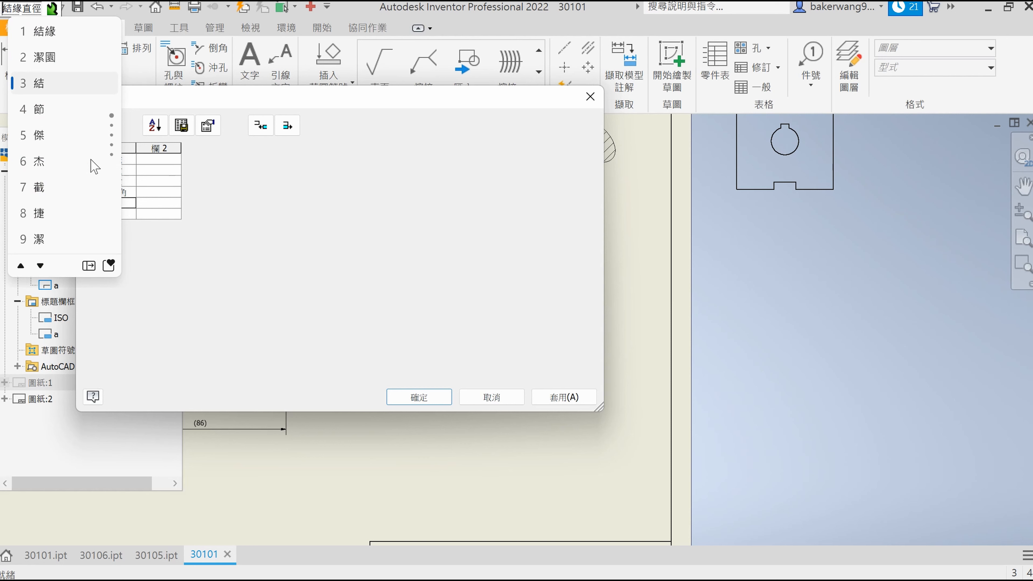
{"action": "key", "text": "Down"}
{"action": "key", "text": "Down"}
{"action": "key", "text": "Right"}
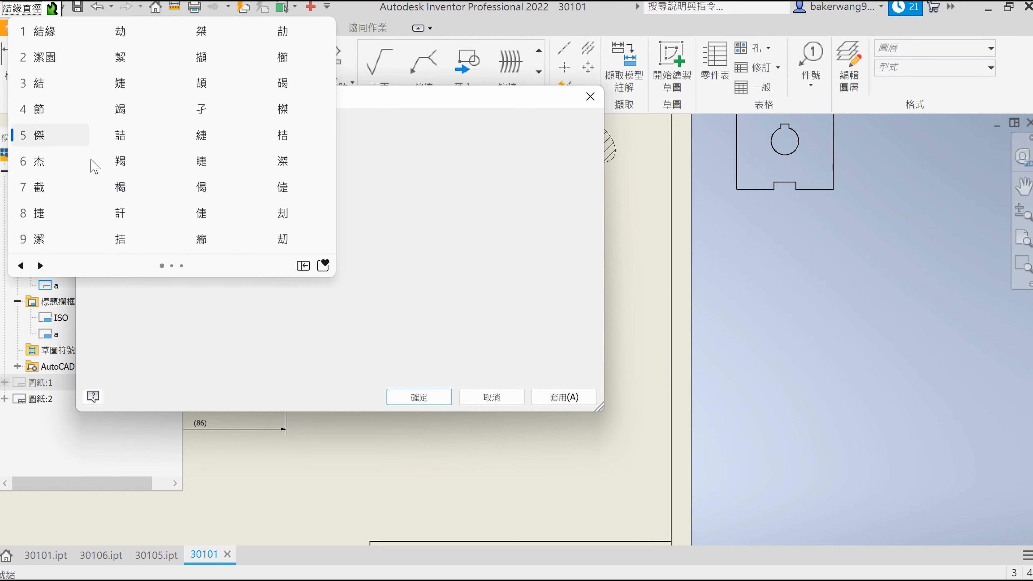
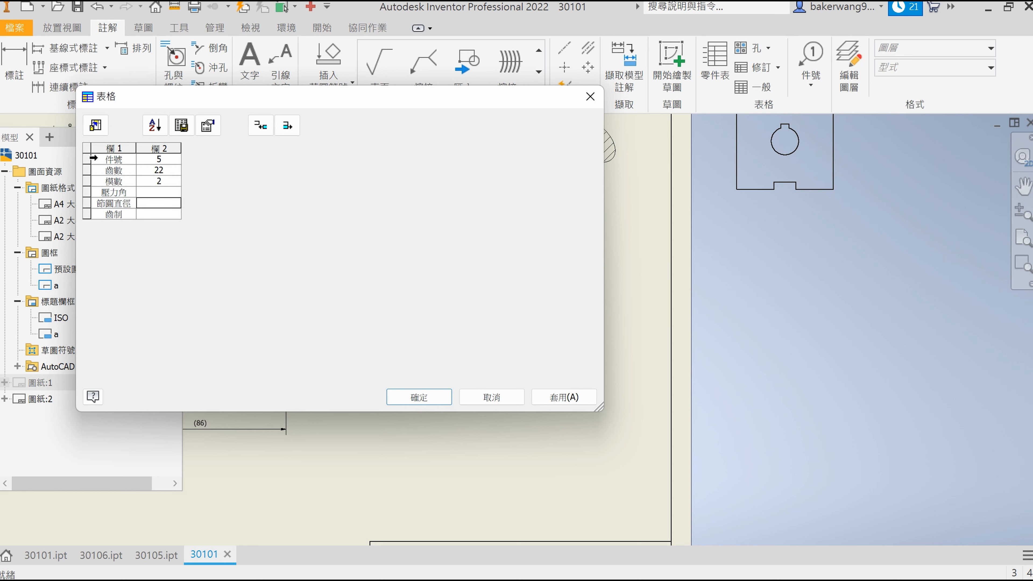
Step: Set the 齒制 value to CNS184 and apply the table edit
{"action": "key", "text": "Down"}
{"action": "type", "text": "CNS184"}
{"action": "left_click", "coordinate": [564, 397]}
{"action": "left_click", "coordinate": [449, 397]}
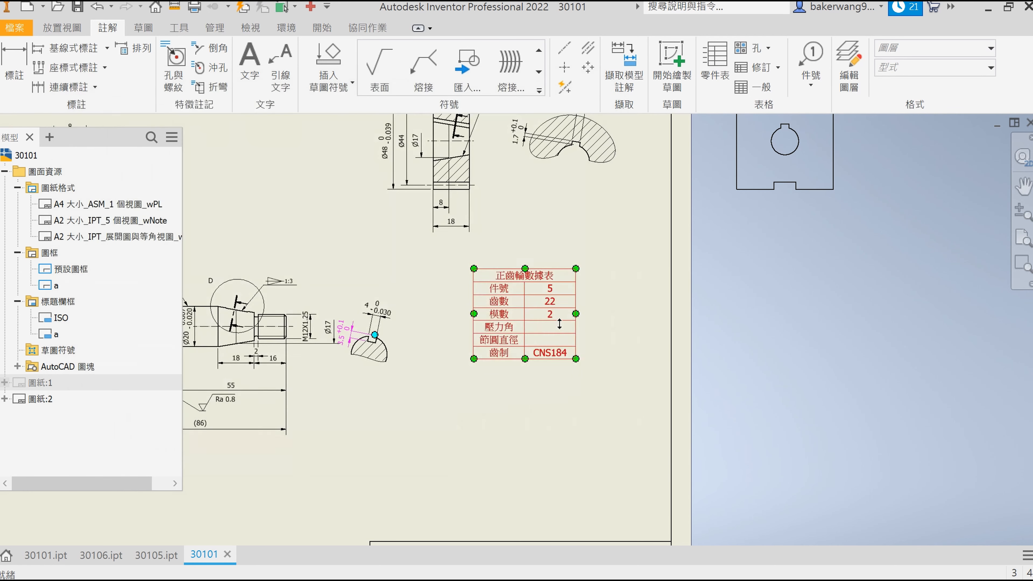
Step: Add the text 20° over the empty 壓力角 value cell, centred horizontally and vertically, with a 2.5 mm text height
{"action": "scroll", "coordinate": [554, 331], "scroll_direction": "up", "scroll_amount": 3}
{"action": "left_click", "coordinate": [249, 65]}
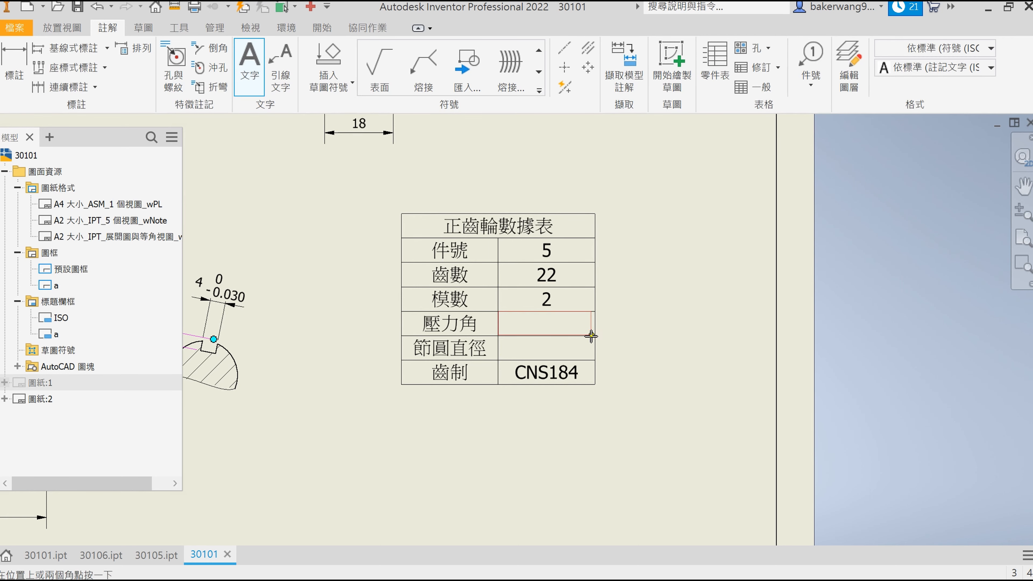
{"action": "left_click", "coordinate": [392, 291]}
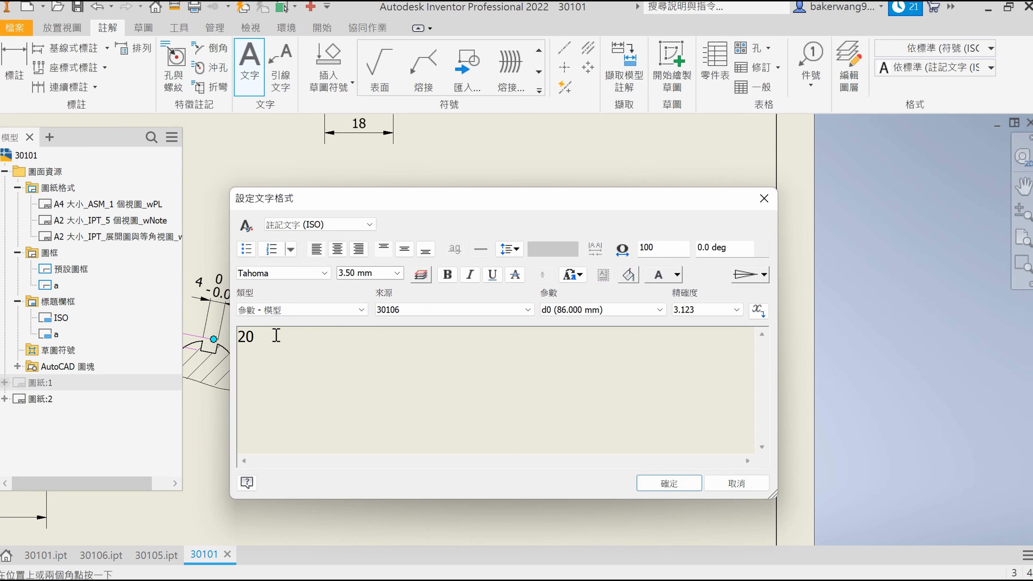
{"action": "left_click", "coordinate": [750, 274]}
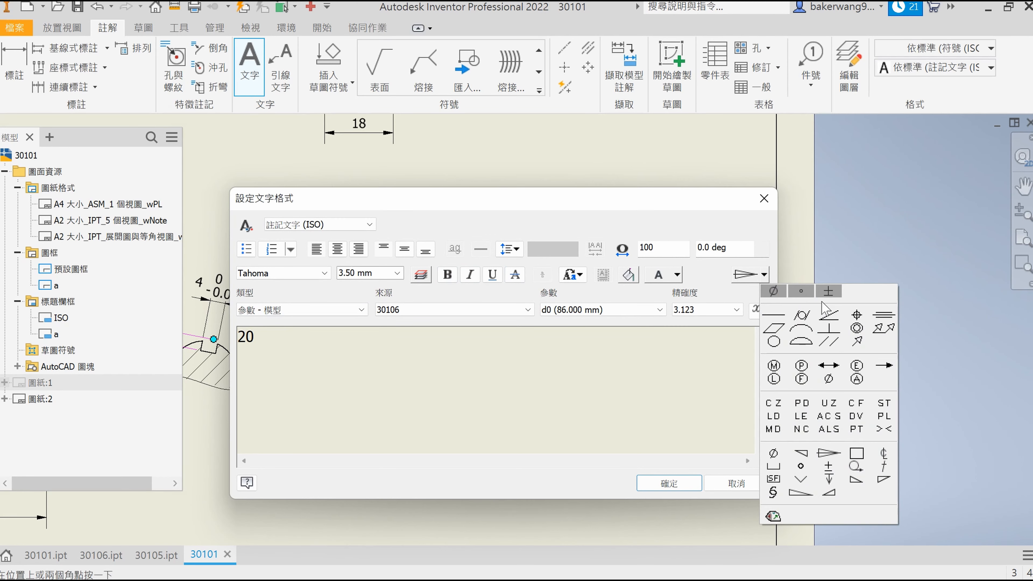
{"action": "left_click", "coordinate": [801, 291]}
{"action": "left_click_drag", "start_coordinate": [297, 343], "coordinate": [240, 334]}
{"action": "left_click", "coordinate": [338, 249]}
{"action": "left_click", "coordinate": [404, 249]}
{"action": "left_click", "coordinate": [391, 273]}
{"action": "type", "text": "2.5"}
{"action": "key", "text": "Return"}
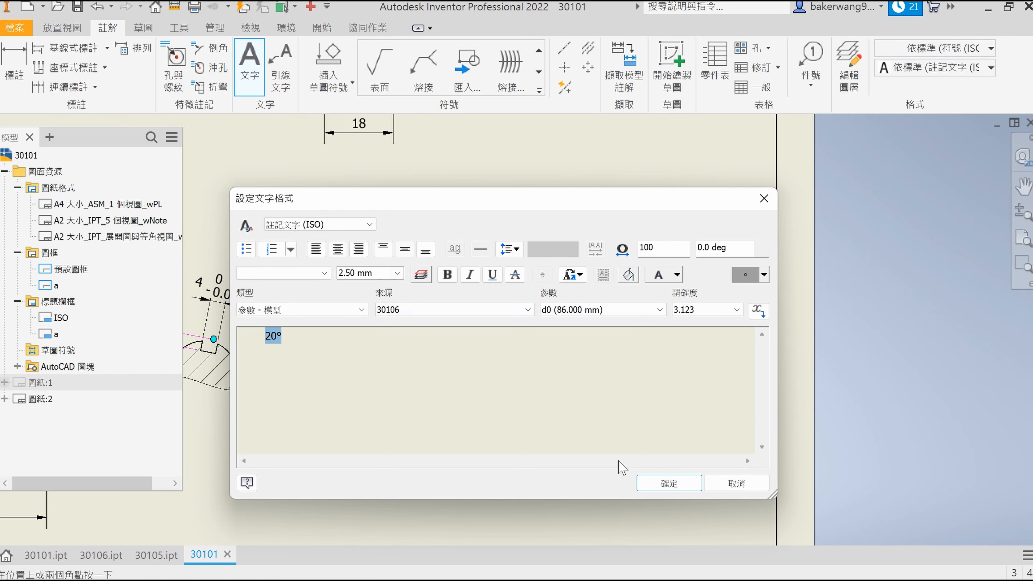
{"action": "left_click", "coordinate": [669, 484]}
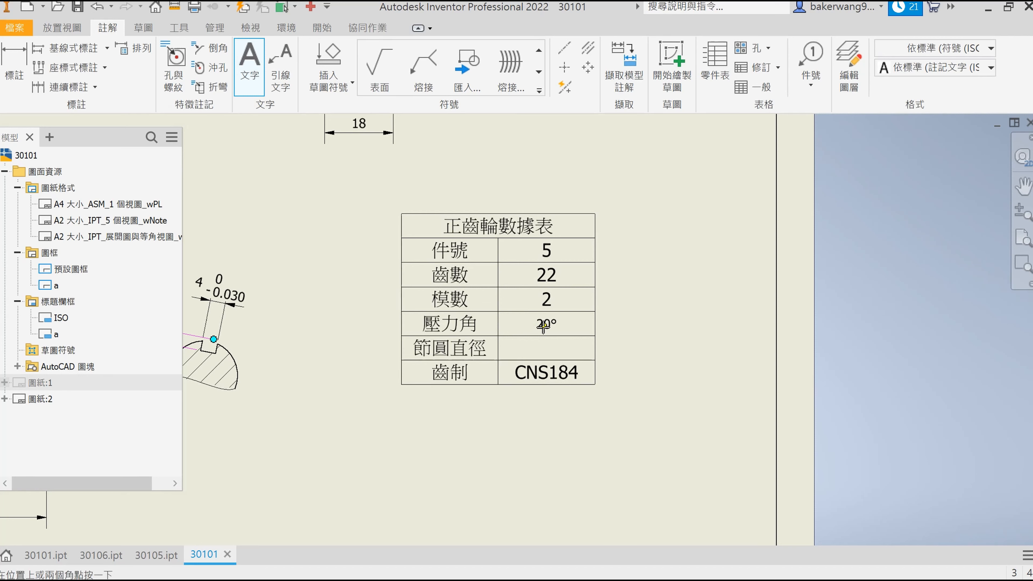
Step: Add the centred text Ø44 over the 節圓直徑 value cell and set the 20° text height to 3.5 mm
{"action": "left_click", "coordinate": [499, 335]}
{"action": "left_click", "coordinate": [594, 361]}
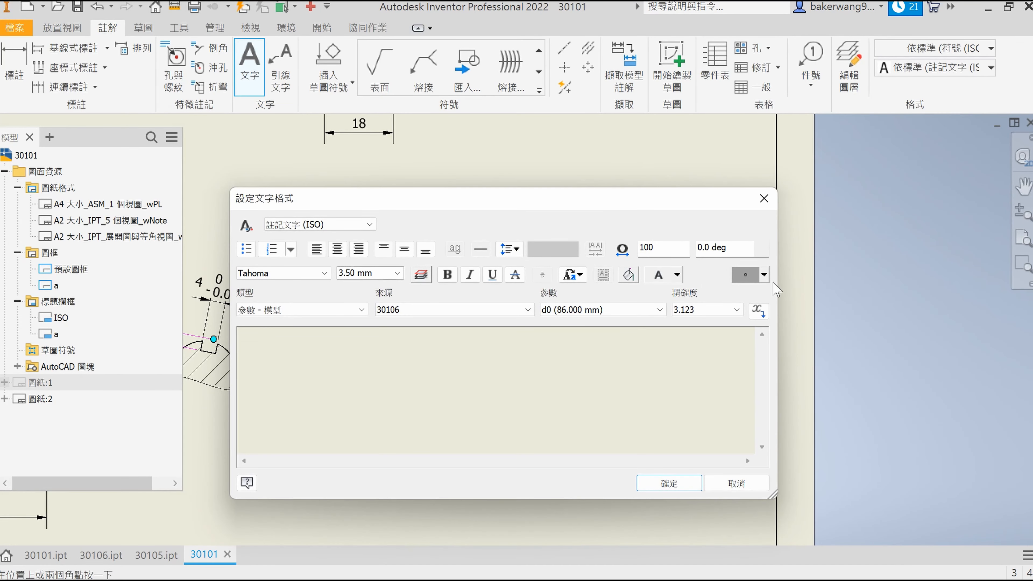
{"action": "left_click", "coordinate": [764, 274]}
{"action": "left_click", "coordinate": [773, 291]}
{"action": "type", "text": "44"}
{"action": "left_click_drag", "start_coordinate": [300, 341], "coordinate": [237, 340]}
{"action": "left_click", "coordinate": [359, 249]}
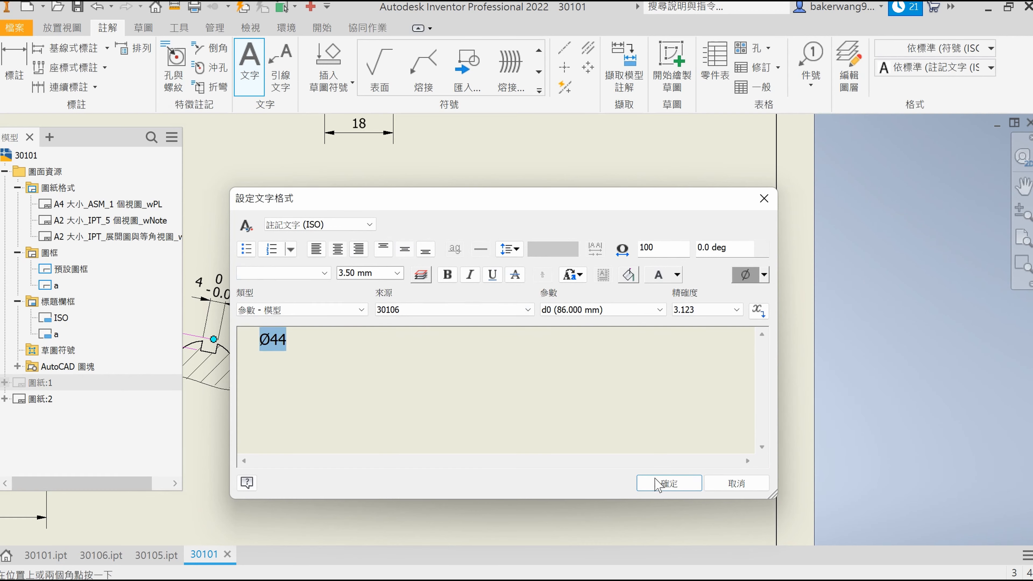
{"action": "left_click", "coordinate": [663, 484]}
{"action": "double_click", "coordinate": [541, 322]}
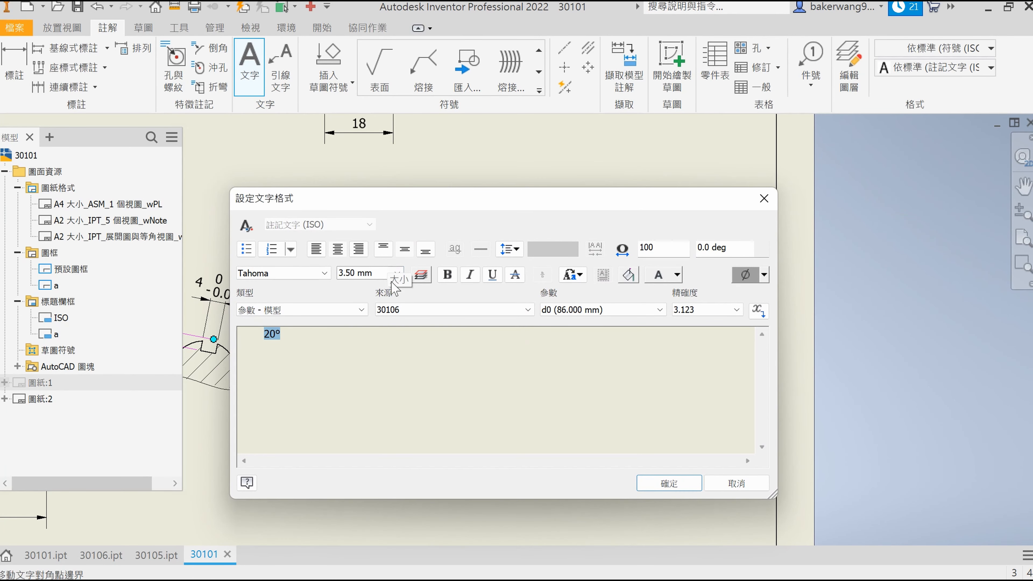
{"action": "left_click", "coordinate": [663, 484]}
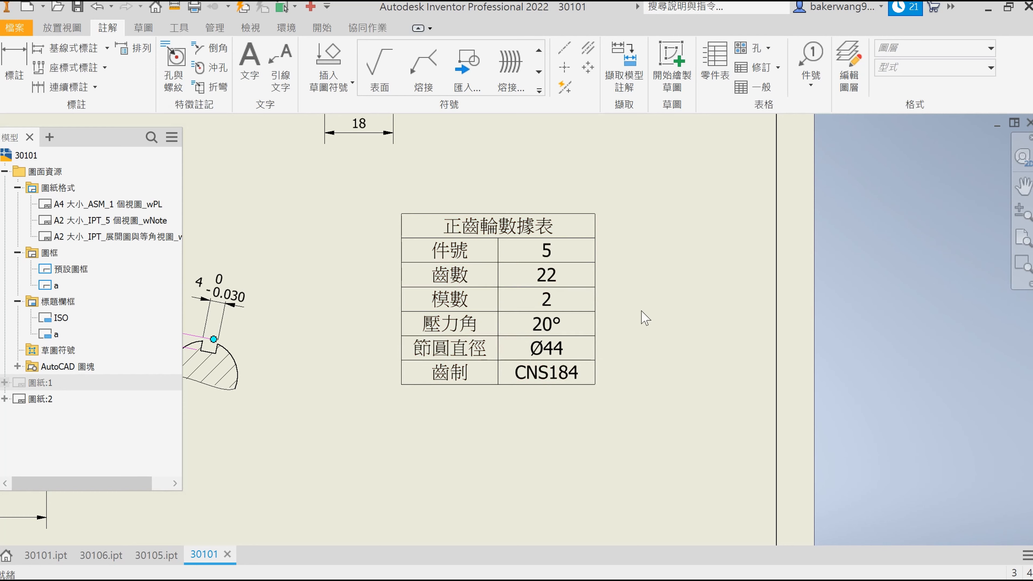
Step: Start a text note in the blank area above the title block with the wording 未標註之去角為
{"action": "scroll", "coordinate": [651, 373], "scroll_direction": "down", "scroll_amount": 2}
{"action": "scroll", "coordinate": [557, 474], "scroll_direction": "down", "scroll_amount": 2}
{"action": "middle_click_drag", "start_coordinate": [552, 440], "coordinate": [472, 267]}
{"action": "scroll", "coordinate": [464, 345], "scroll_direction": "up", "scroll_amount": 3}
{"action": "scroll", "coordinate": [464, 345], "scroll_direction": "up", "scroll_amount": 3}
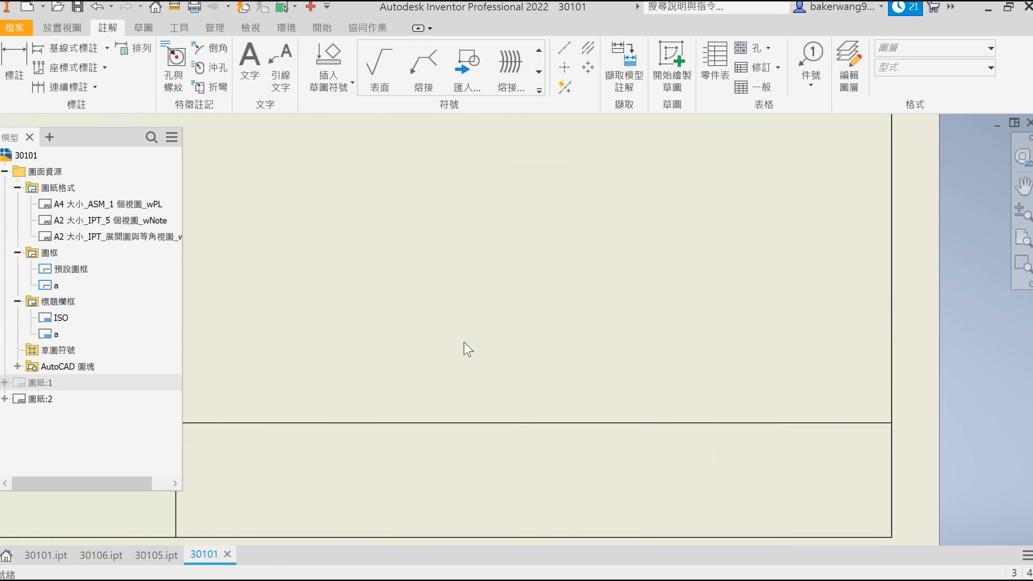
{"action": "left_click", "coordinate": [250, 61]}
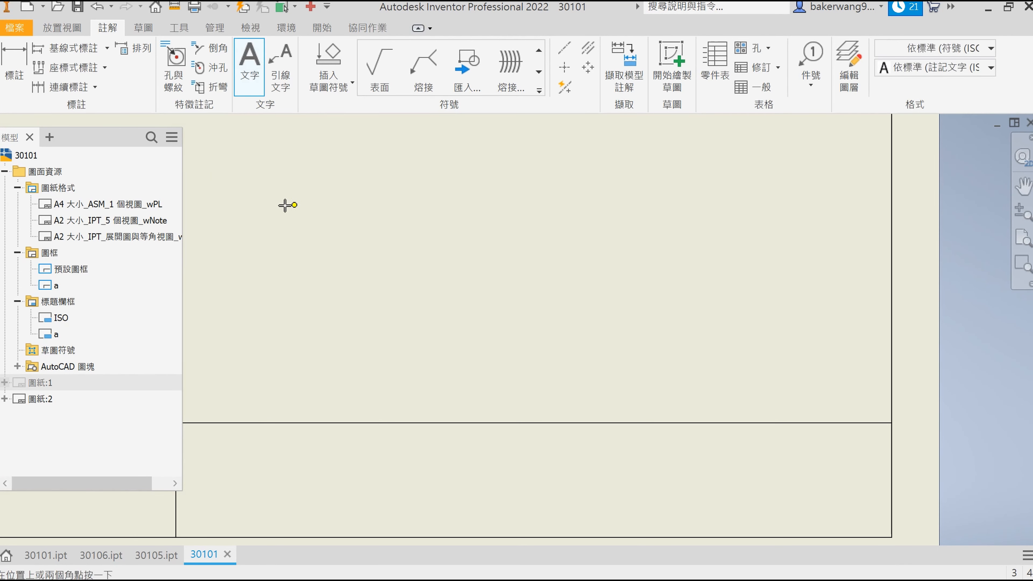
{"action": "left_click", "coordinate": [719, 289]}
{"action": "type", "text": "J04"}
{"action": "key", "text": "BackSpace"}
{"action": "key", "text": "BackSpace"}
{"action": "type", "text": "ㄨ"}
{"action": "type", "text": "未標註之"}
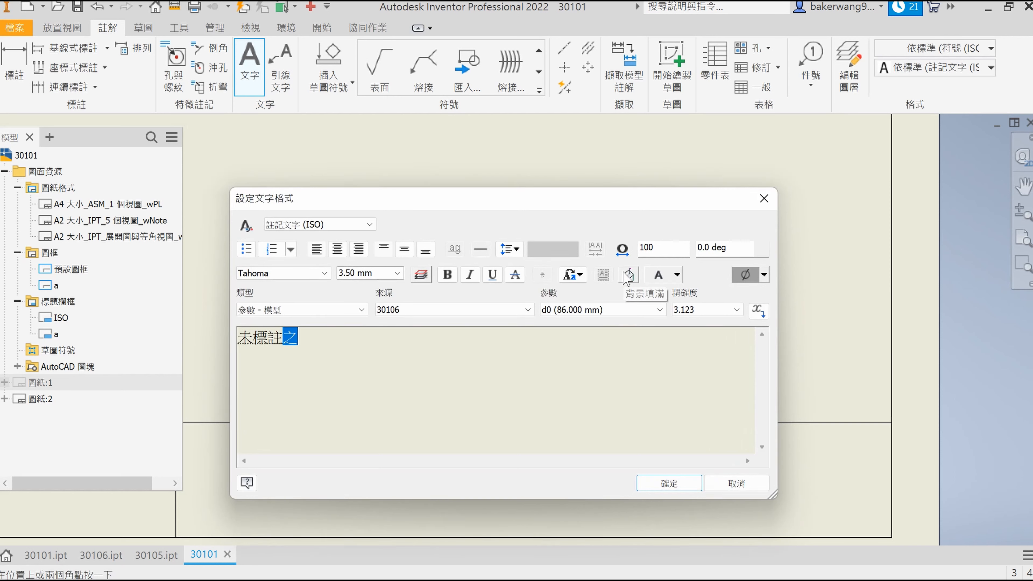
{"action": "type", "text": "趣角"}
{"action": "key", "text": "Down"}
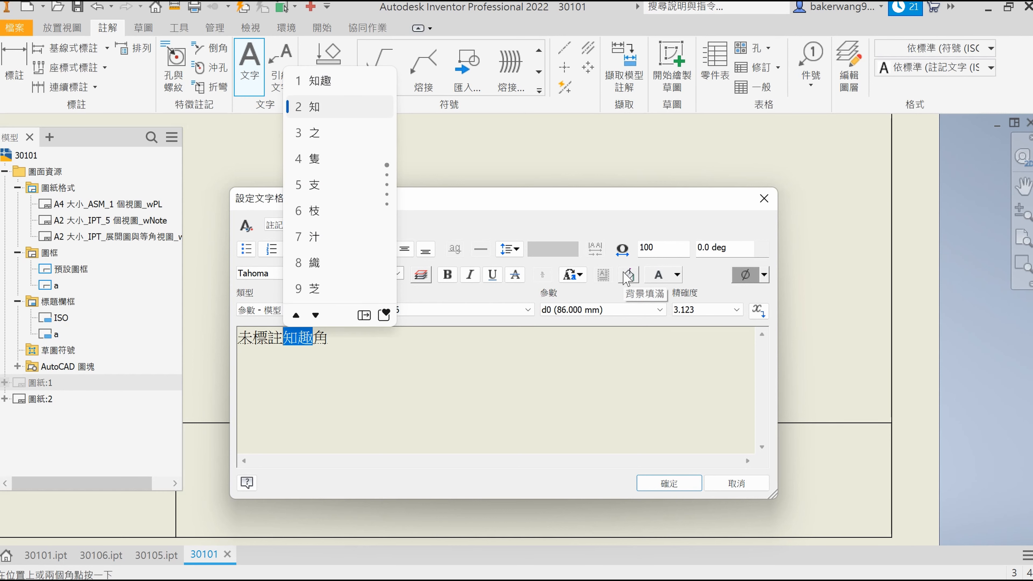
{"action": "key", "text": "Down"}
{"action": "key", "text": "Return"}
{"action": "key", "text": "Down"}
{"action": "key", "text": "Return"}
{"action": "key", "text": "Return"}
{"action": "type", "text": "為"}
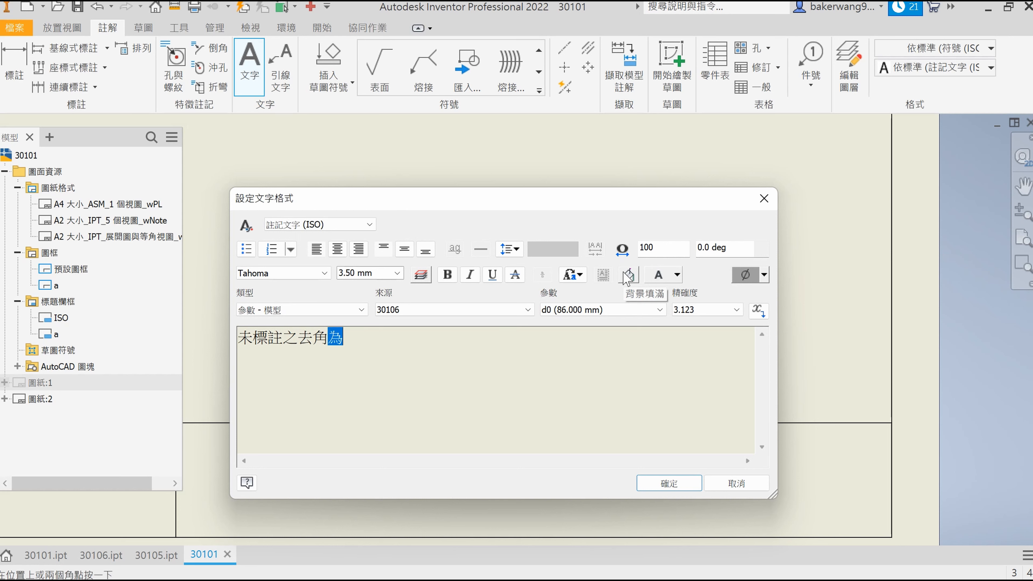
{"action": "key", "text": "Return"}
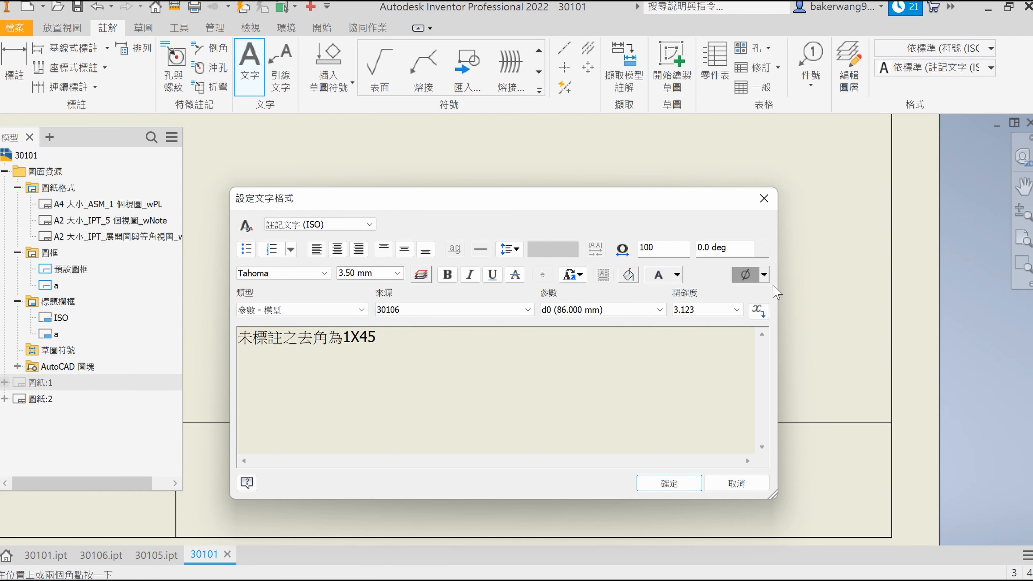
Step: Complete the chamfer note with 1X45°, including the degree symbol, and place it on the sheet
{"action": "left_click", "coordinate": [764, 275]}
{"action": "left_click", "coordinate": [799, 291]}
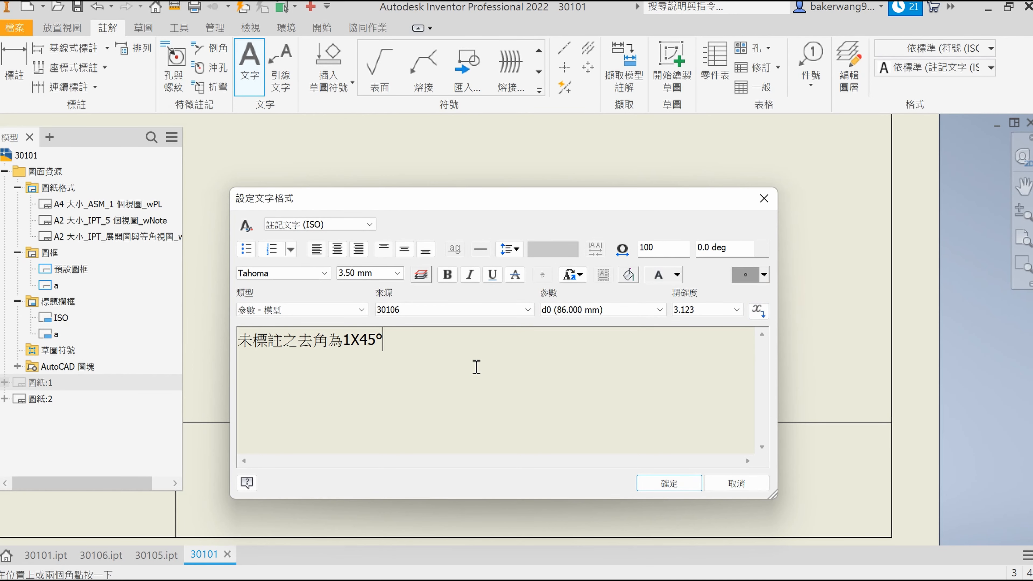
{"action": "left_click", "coordinate": [669, 484]}
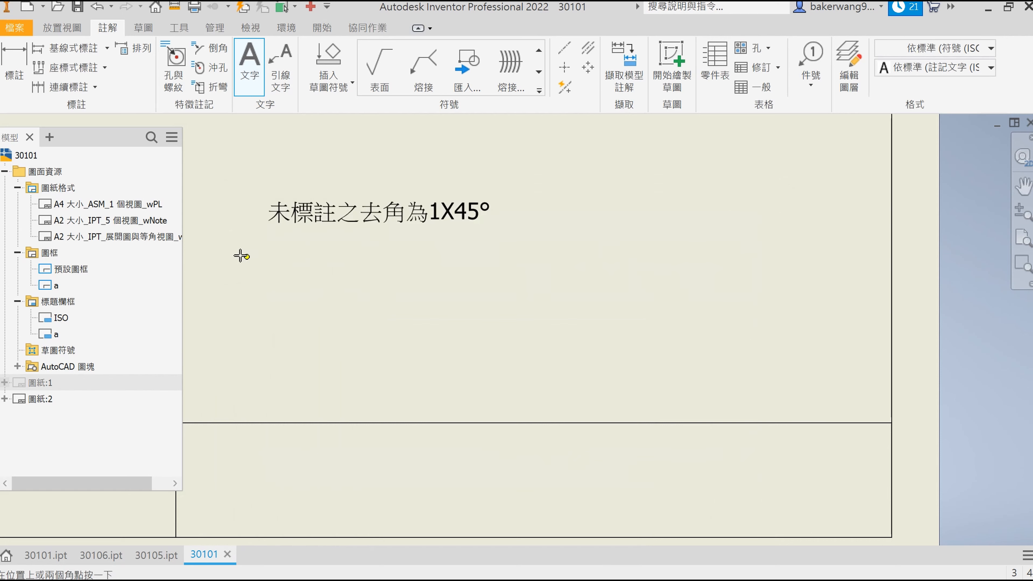
Step: Add a two-line text note below the chamfer note reading 邊緣型態 and CNS 3-17
{"action": "left_click", "coordinate": [385, 334]}
{"action": "type", "text": "1U"}
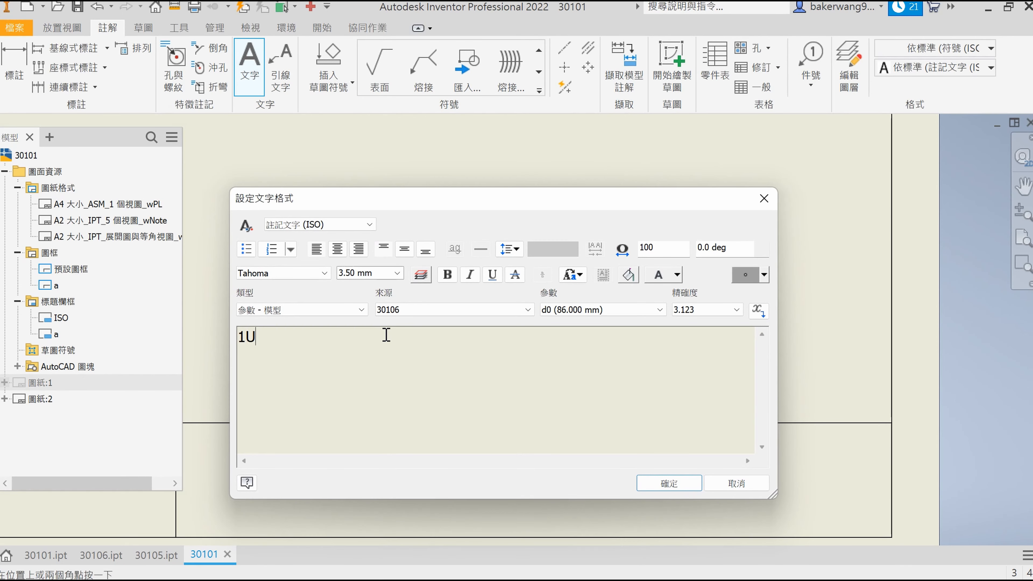
{"action": "type", "text": "0邊緣"}
{"action": "type", "text": "型ㄊㄞ"}
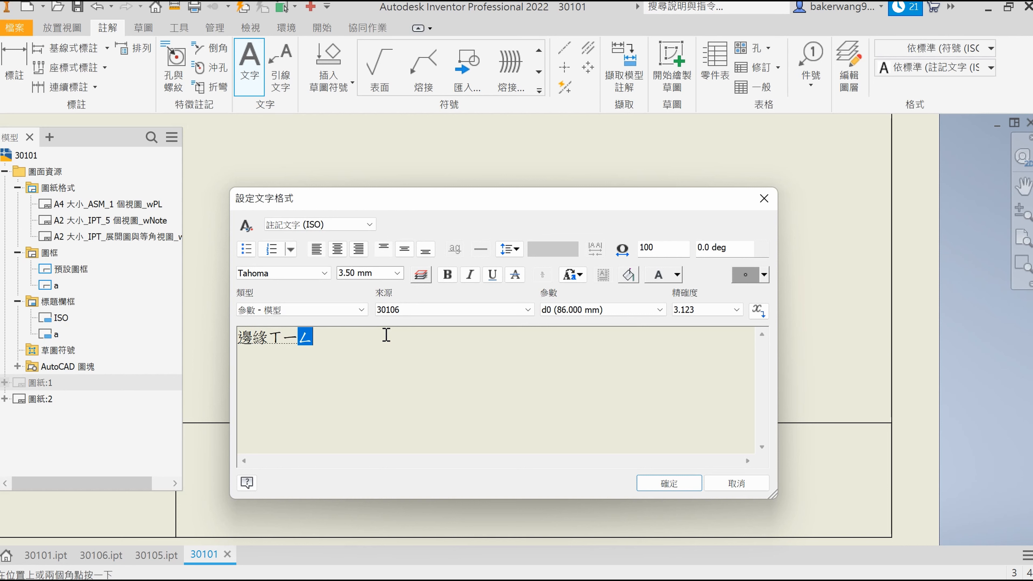
{"action": "type", "text": "態"}
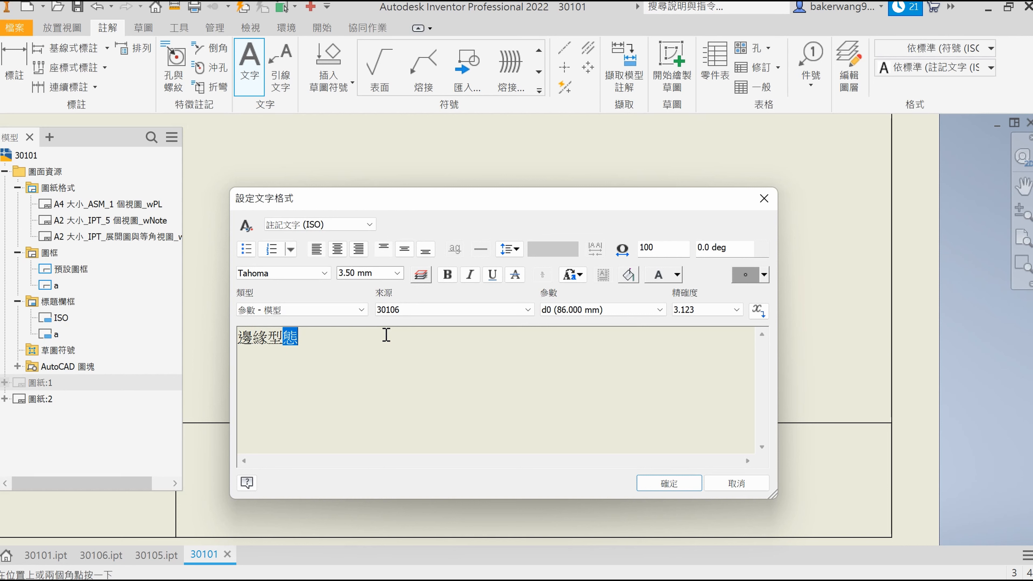
{"action": "key", "text": "Return"}
{"action": "type", "text": "ㄏ"}
{"action": "key", "text": "BackSpace"}
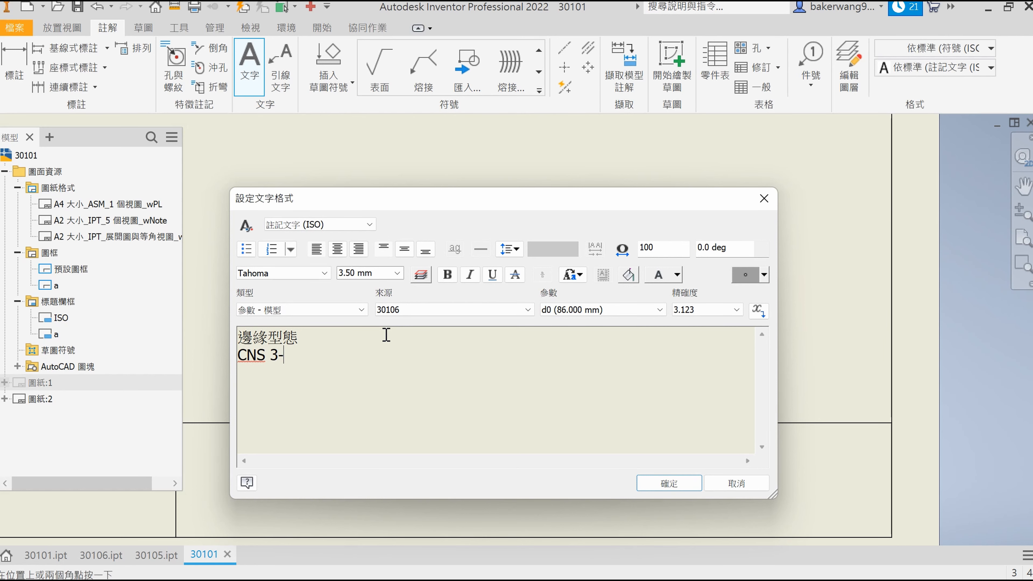
{"action": "left_click", "coordinate": [669, 483]}
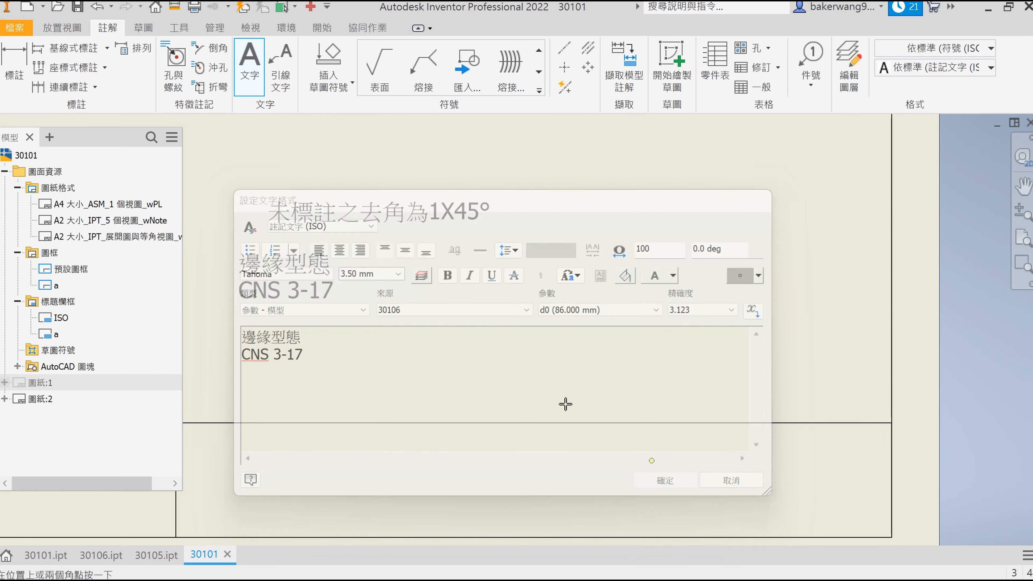
Step: Move the two-line CNS 3-17 edge note so that it lines up beneath the chamfer note
{"action": "key", "text": "Escape"}
{"action": "left_click_drag", "start_coordinate": [330, 270], "coordinate": [363, 274]}
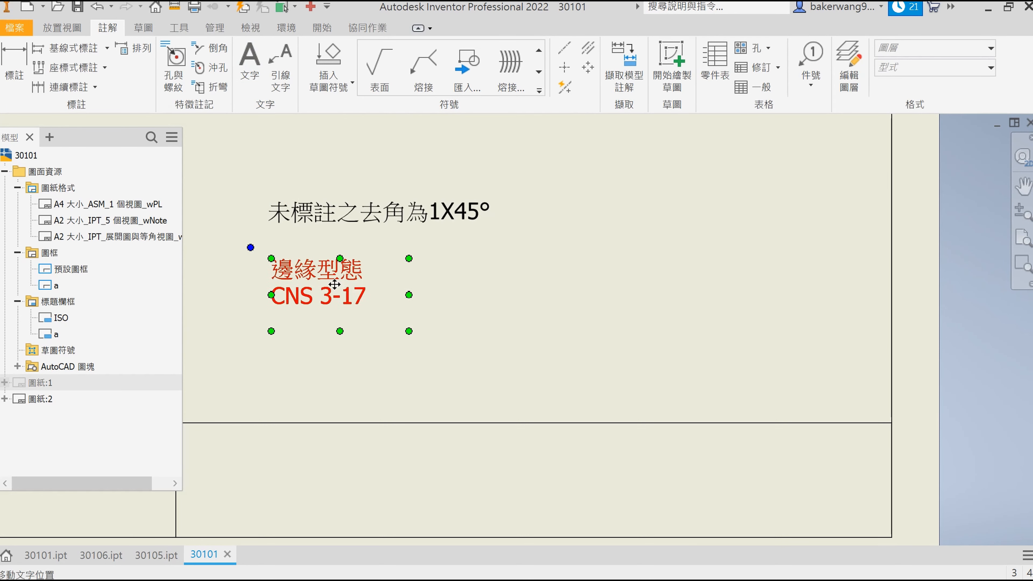
Step: Start a sheet sketch beside the edge note and draw a 5 mm horizontal line with a 5 mm vertical line down from its right end
{"action": "key", "text": "s"}
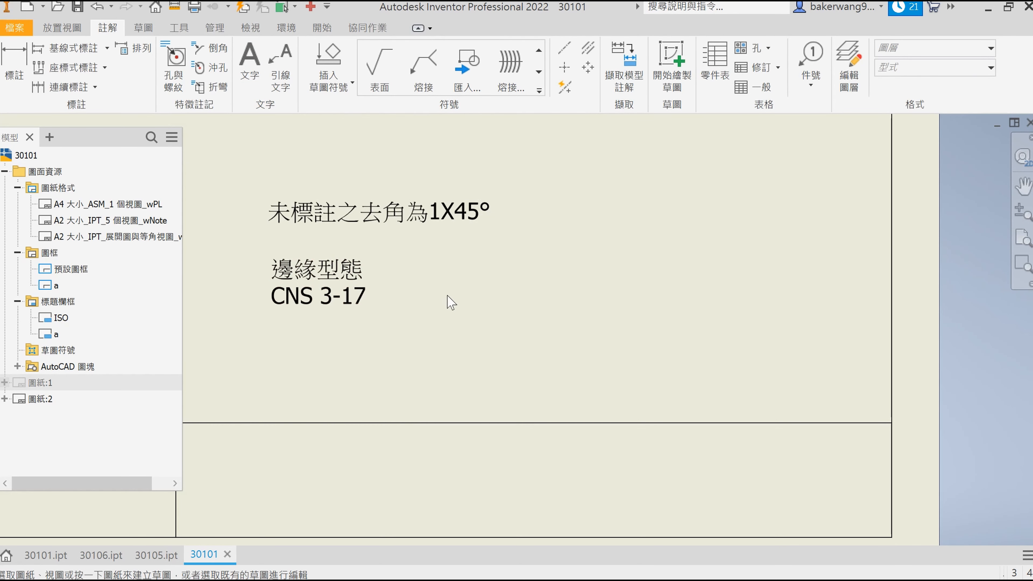
{"action": "left_click", "coordinate": [449, 295]}
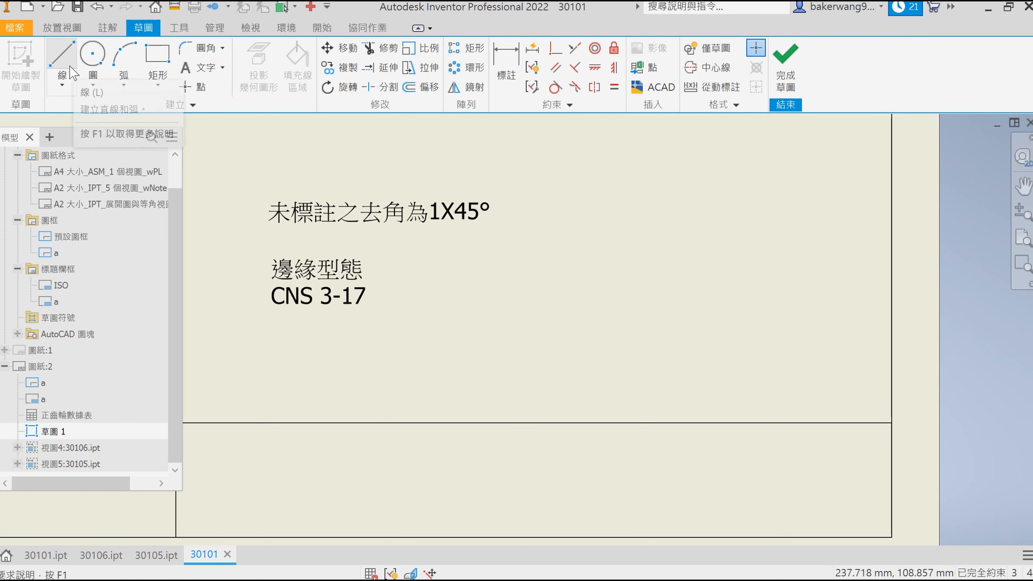
{"action": "left_click", "coordinate": [65, 65]}
{"action": "left_click", "coordinate": [395, 302]}
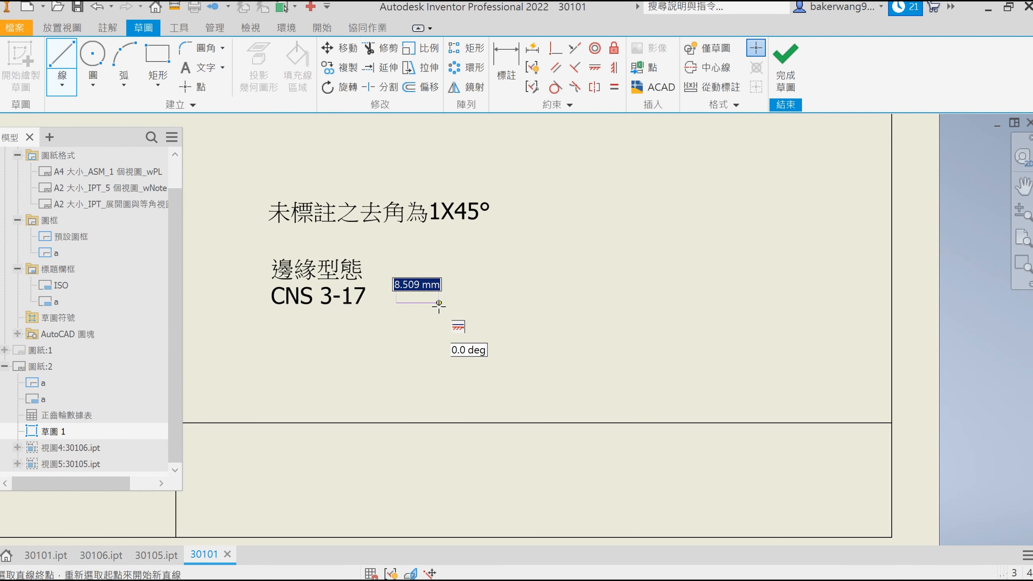
{"action": "type", "text": "5"}
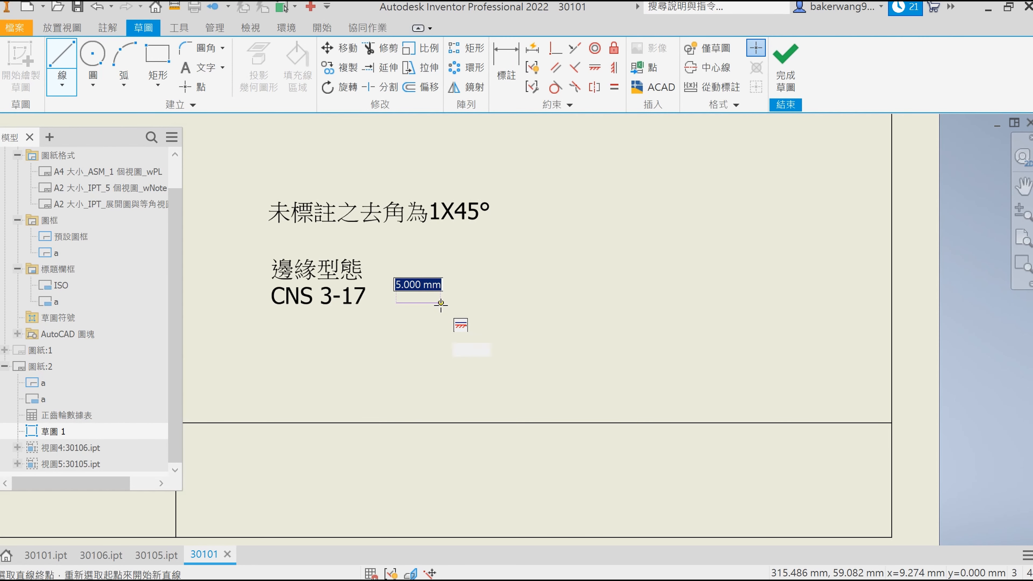
{"action": "key", "text": "Return"}
{"action": "type", "text": "5"}
{"action": "key", "text": "Return"}
{"action": "key", "text": "Escape"}
Step: Draw helper lines from the outer-edge corner, 5 mm horizontally outward and 7.5 mm vertically upward
{"action": "key", "text": "l"}
{"action": "left_click", "coordinate": [420, 302]}
{"action": "type", "text": "5"}
{"action": "key", "text": "Return"}
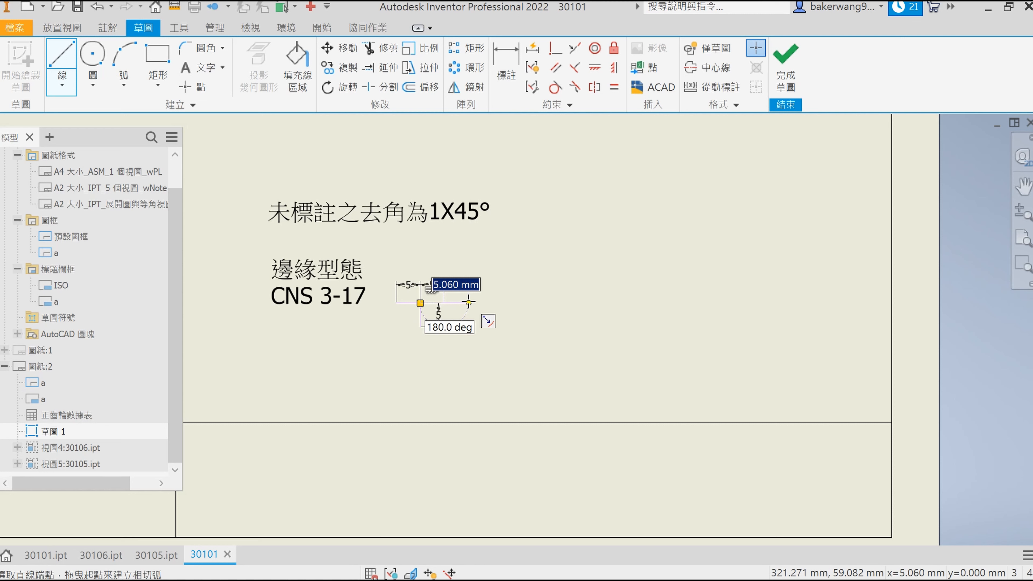
{"action": "type", "text": "7.5"}
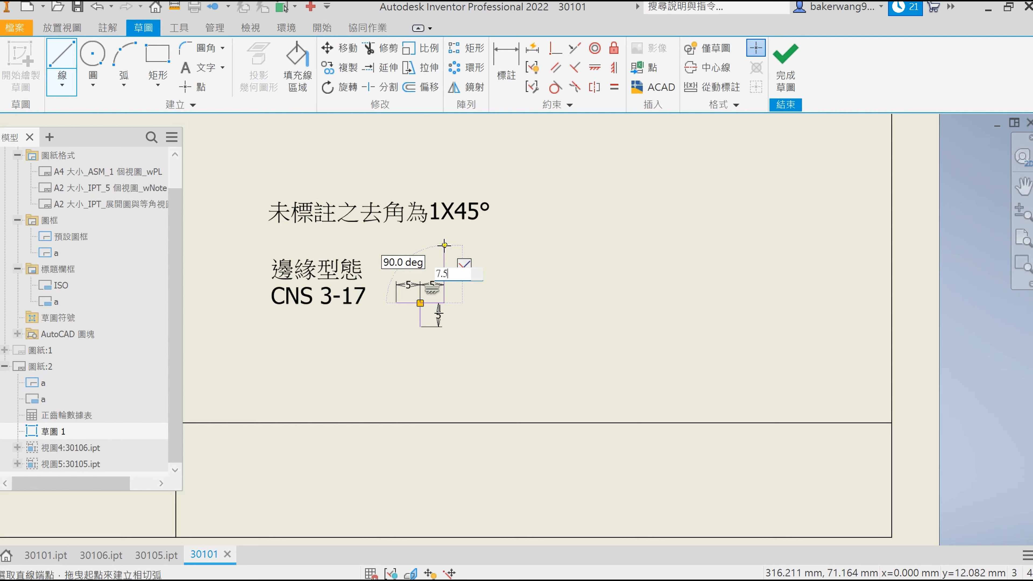
{"action": "key", "text": "Return"}
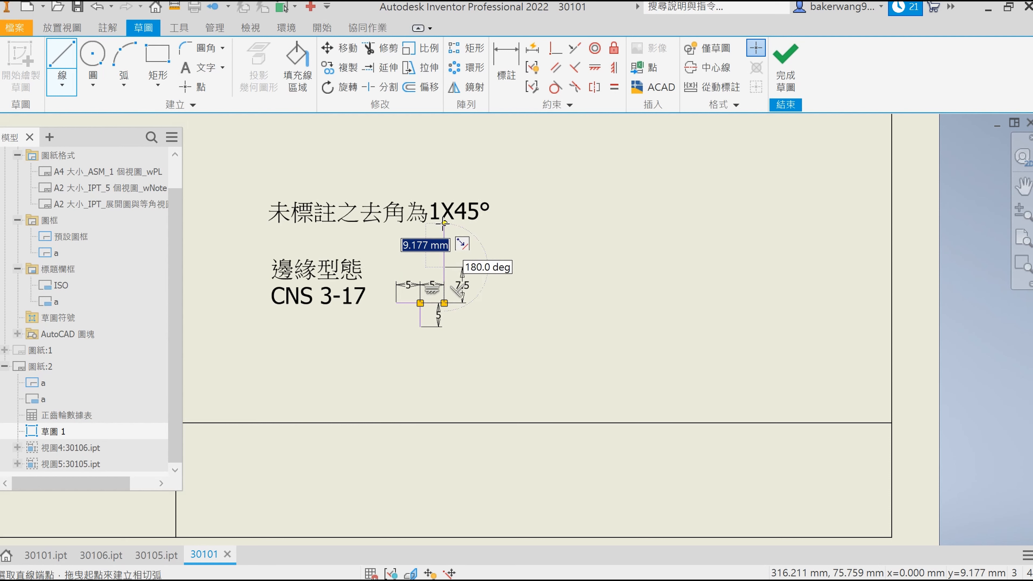
Step: Draw an L shape at the upper end of the 7.5 mm helper line with 5 mm horizontal and 5 mm vertical legs
{"action": "type", "text": "5"}
{"action": "key", "text": "Return"}
{"action": "key", "text": "Escape"}
{"action": "key", "text": "space"}
{"action": "left_click", "coordinate": [444, 267]}
{"action": "key", "text": "Escape"}
{"action": "key", "text": "space"}
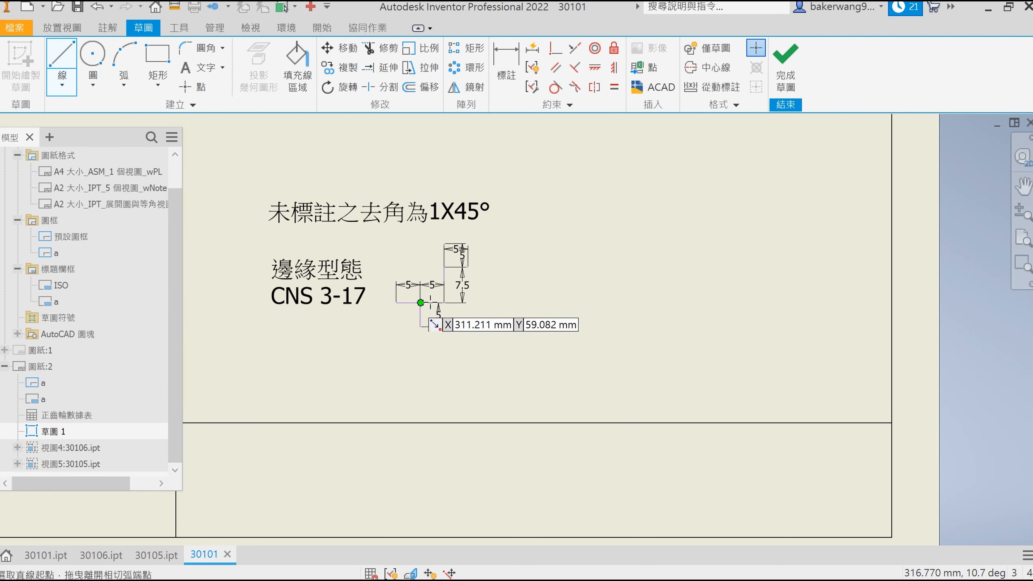
Step: Draw the inner-edge corner right of the first symbol with a 5 mm horizontal line and a 5 mm vertical line up from its left end
{"action": "left_click", "coordinate": [532, 302]}
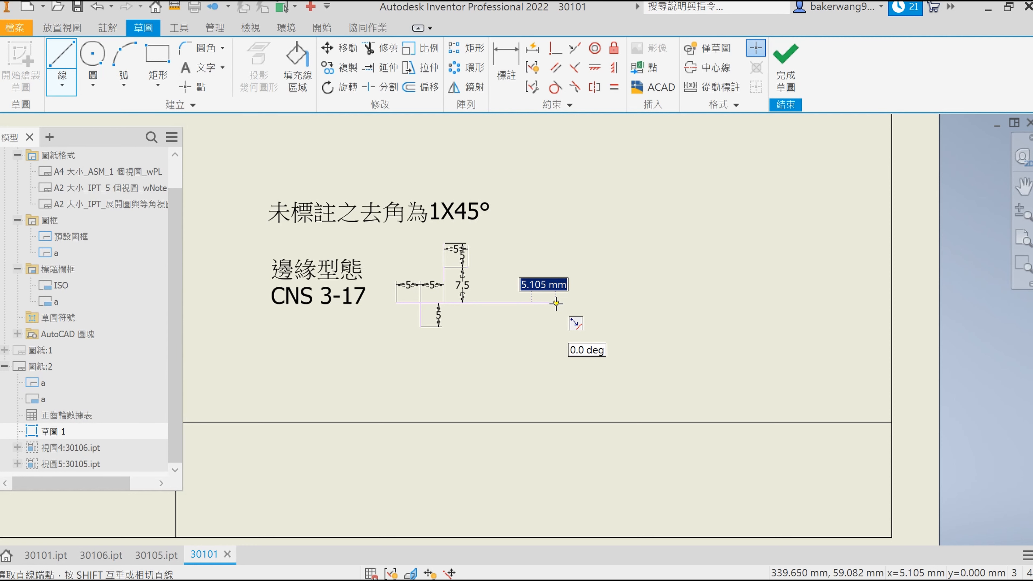
{"action": "type", "text": "5"}
{"action": "key", "text": "Return"}
{"action": "key", "text": "Escape"}
{"action": "key", "text": "space"}
{"action": "left_click", "coordinate": [531, 302]}
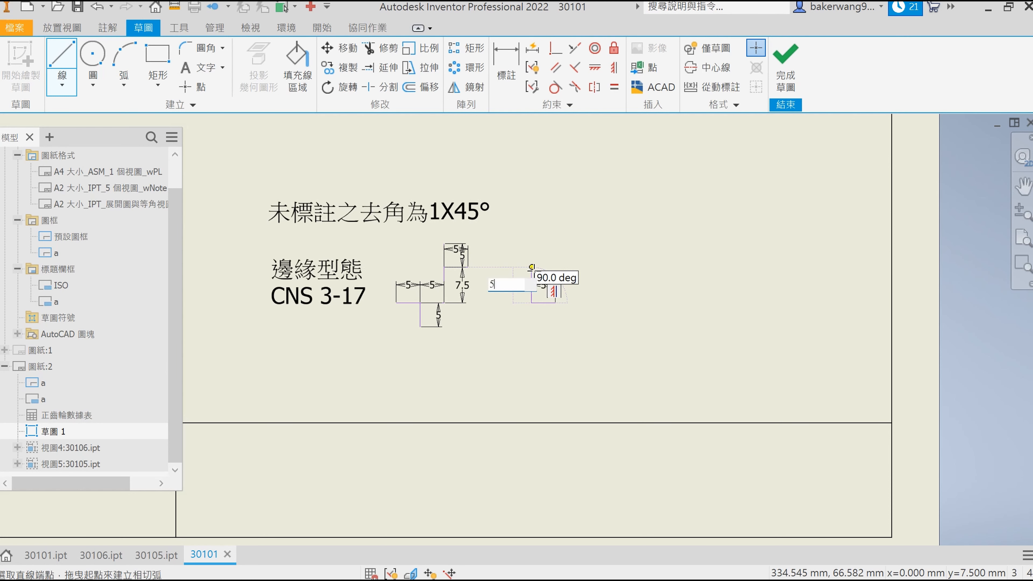
{"action": "key", "text": "Escape"}
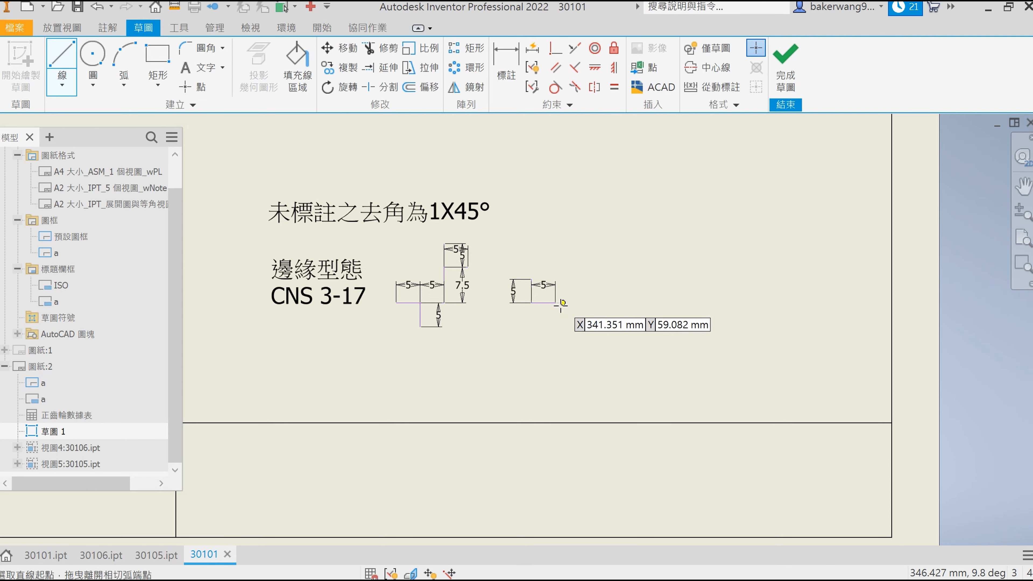
Step: Draw a 7.5 mm vertical helper line upward from the right end of the inner-edge corner's horizontal line
{"action": "left_click", "coordinate": [555, 302]}
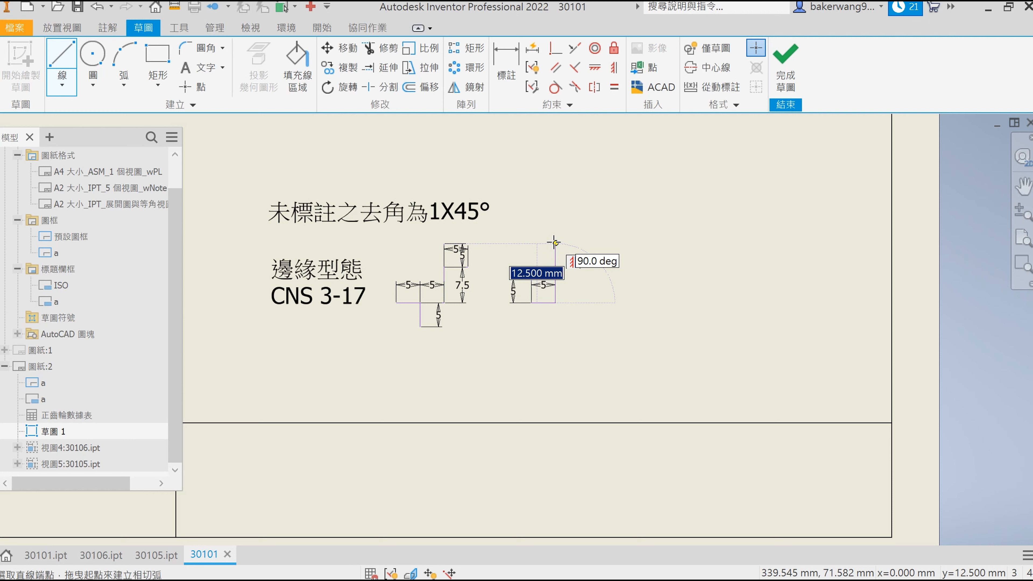
{"action": "type", "text": "7.5"}
{"action": "key", "text": "Return"}
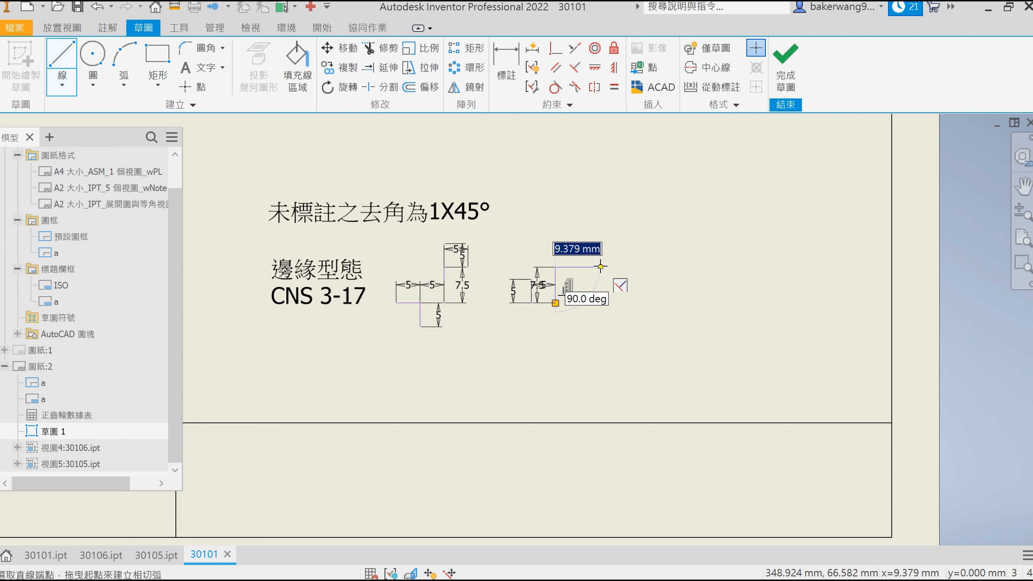
Step: Draw an L shape above the inner-edge corner with 5 mm horizontal and 5 mm vertical legs from the helper line's upper end
{"action": "type", "text": "5"}
{"action": "key", "text": "Return"}
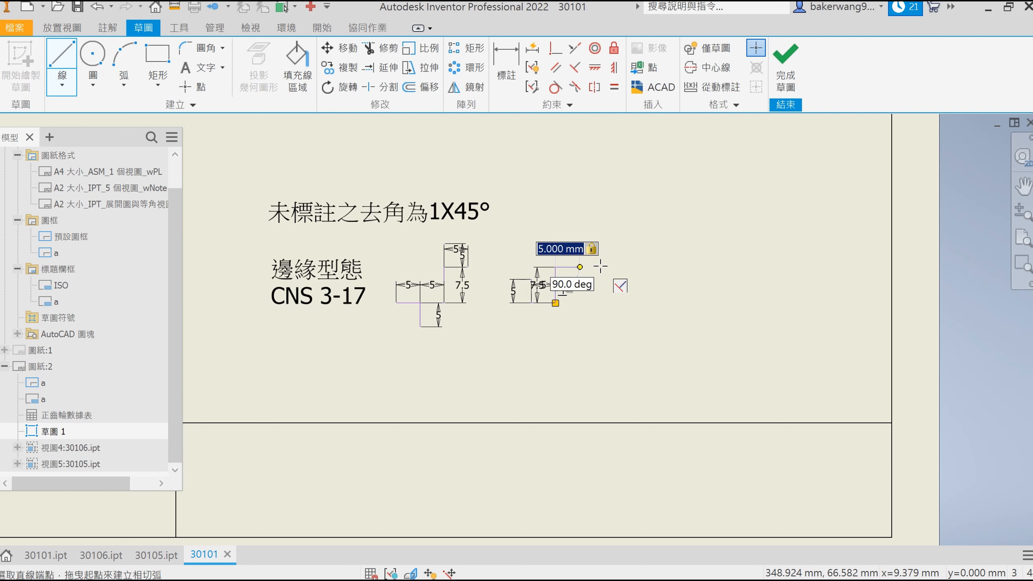
{"action": "key", "text": "Return"}
{"action": "left_click", "coordinate": [555, 268]}
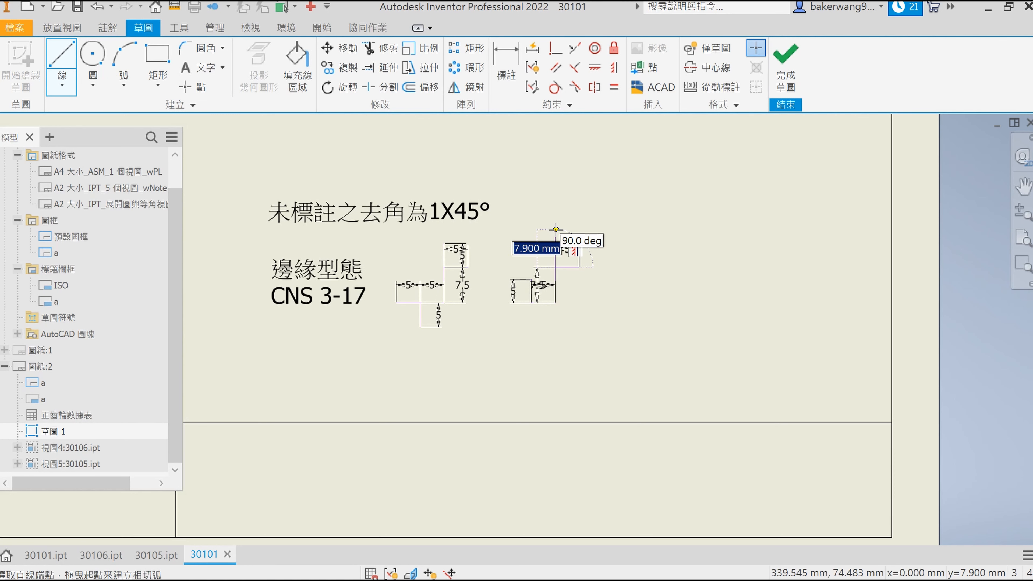
{"action": "type", "text": "5"}
{"action": "key", "text": "Return"}
{"action": "key", "text": "Return"}
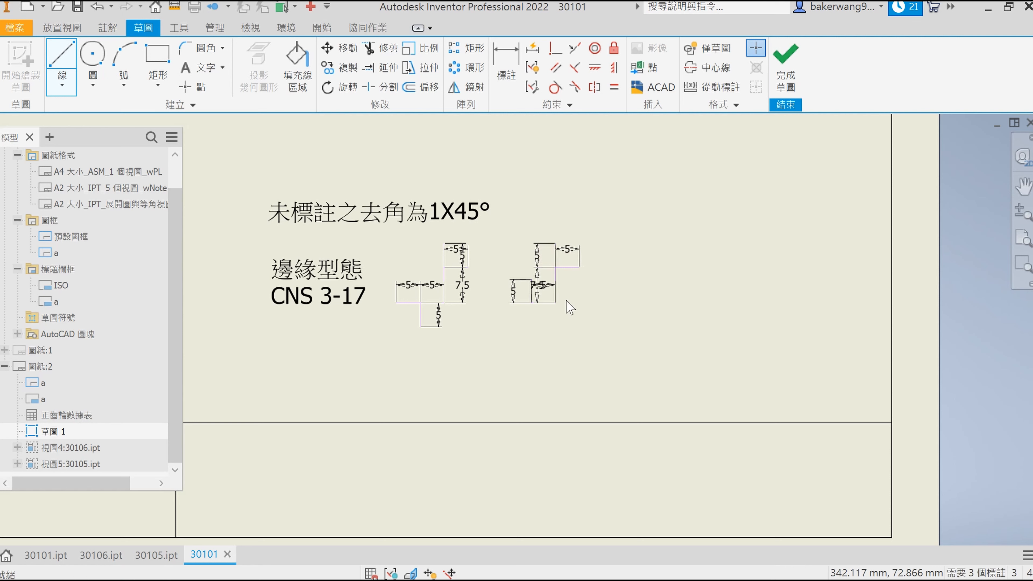
{"action": "key", "text": "Escape"}
Step: Assign all the sketched geometry of both edge symbols to a different layer
{"action": "scroll", "coordinate": [528, 285], "scroll_direction": "up", "scroll_amount": 3}
{"action": "mouse_move", "coordinate": [706, 438]}
{"action": "left_mouse_down"}
{"action": "mouse_move", "coordinate": [338, 240]}
{"action": "mouse_move", "coordinate": [268, 188]}
{"action": "left_mouse_up"}
{"action": "left_click", "coordinate": [107, 28]}
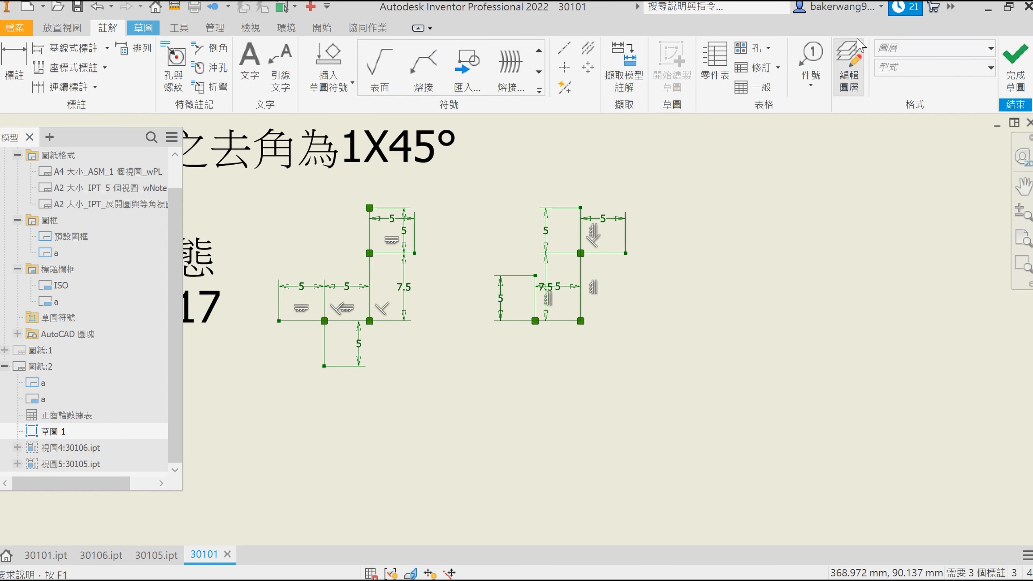
{"action": "left_click", "coordinate": [935, 48]}
{"action": "left_click", "coordinate": [927, 157]}
Step: Delete the helper lines connecting the corner shapes in both edge symbols and finish the sketch
{"action": "mouse_move", "coordinate": [697, 376]}
{"action": "left_mouse_down"}
{"action": "mouse_move", "coordinate": [588, 309]}
{"action": "mouse_move", "coordinate": [617, 292]}
{"action": "mouse_move", "coordinate": [543, 274]}
{"action": "left_mouse_up"}
{"action": "key", "text": "Delete"}
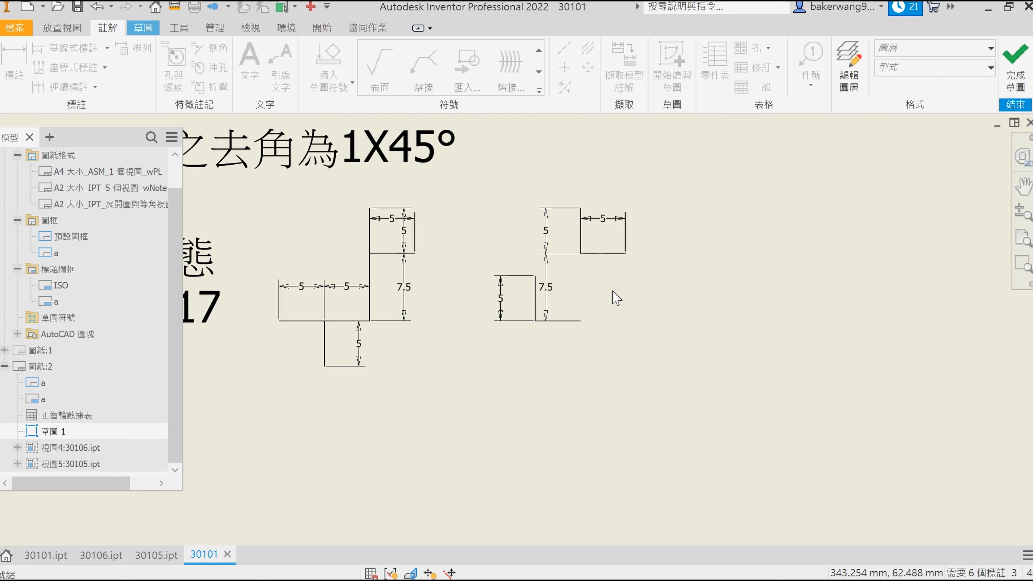
{"action": "left_click_drag", "start_coordinate": [400, 350], "coordinate": [361, 280]}
{"action": "key", "text": "Delete"}
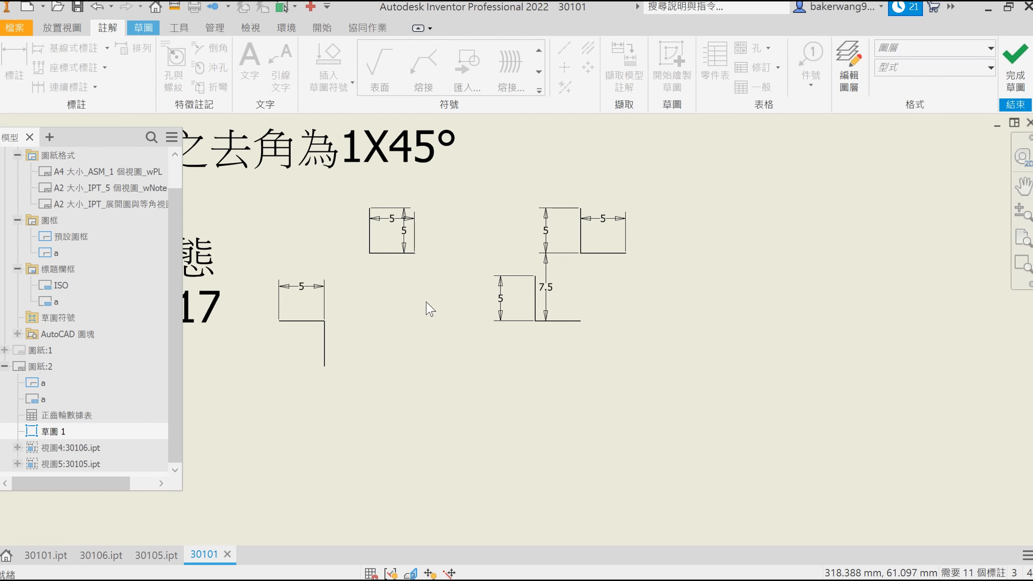
{"action": "middle_click_drag", "start_coordinate": [397, 408], "coordinate": [490, 411]}
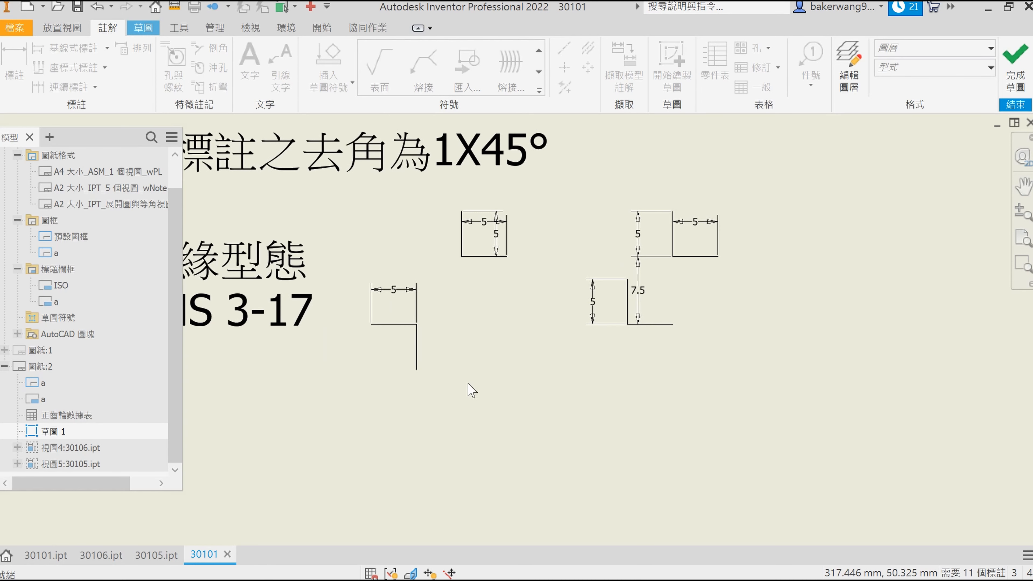
{"action": "left_click", "coordinate": [1021, 85]}
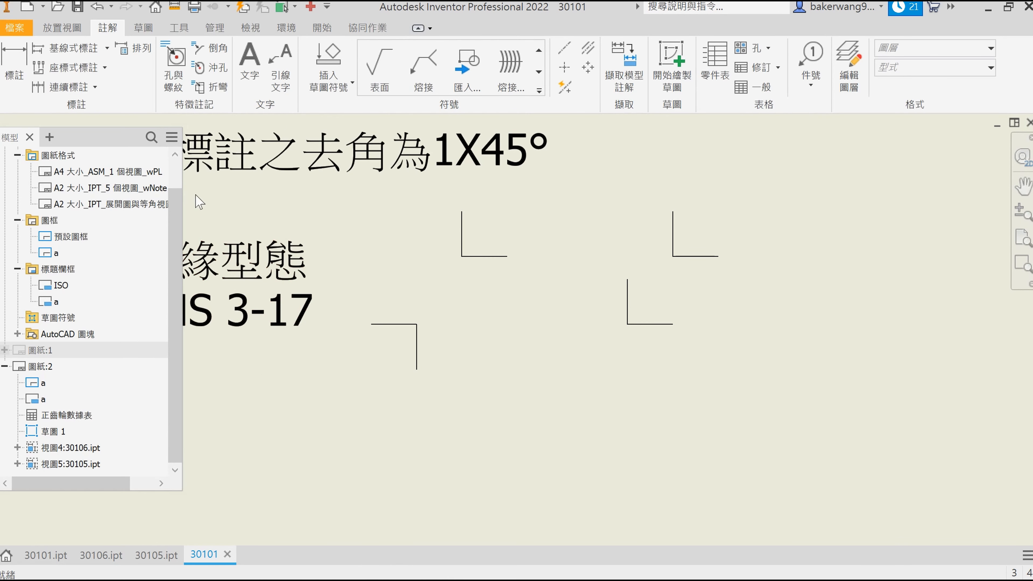
Step: Add an empty leader note from the outer-edge corner, bending into a horizontal shoulder beneath its upper L shape
{"action": "left_click", "coordinate": [416, 324]}
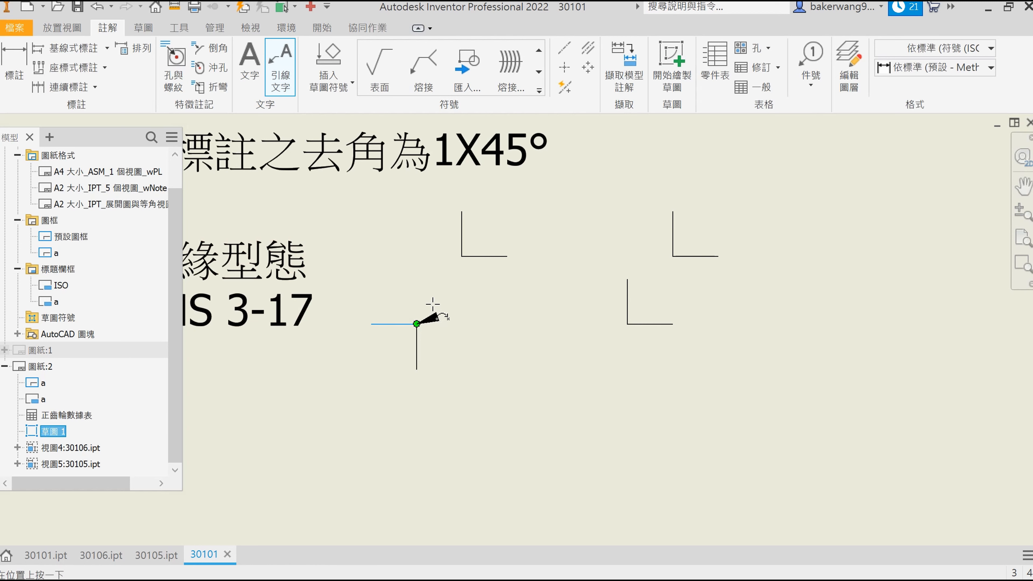
{"action": "left_click", "coordinate": [458, 268]}
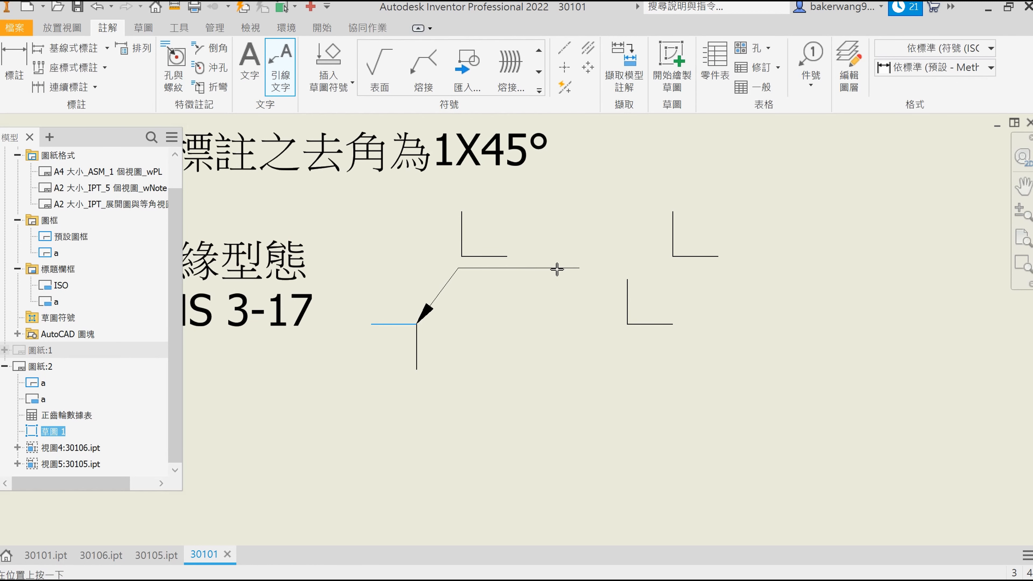
{"action": "left_click", "coordinate": [559, 268]}
{"action": "right_click", "coordinate": [594, 294]}
{"action": "left_click", "coordinate": [610, 303]}
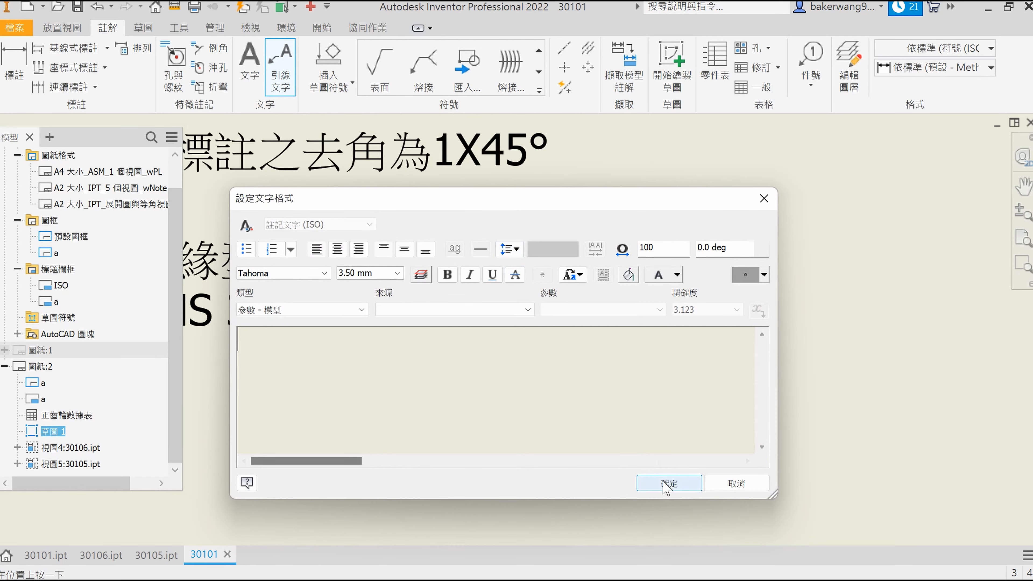
{"action": "left_click", "coordinate": [667, 484]}
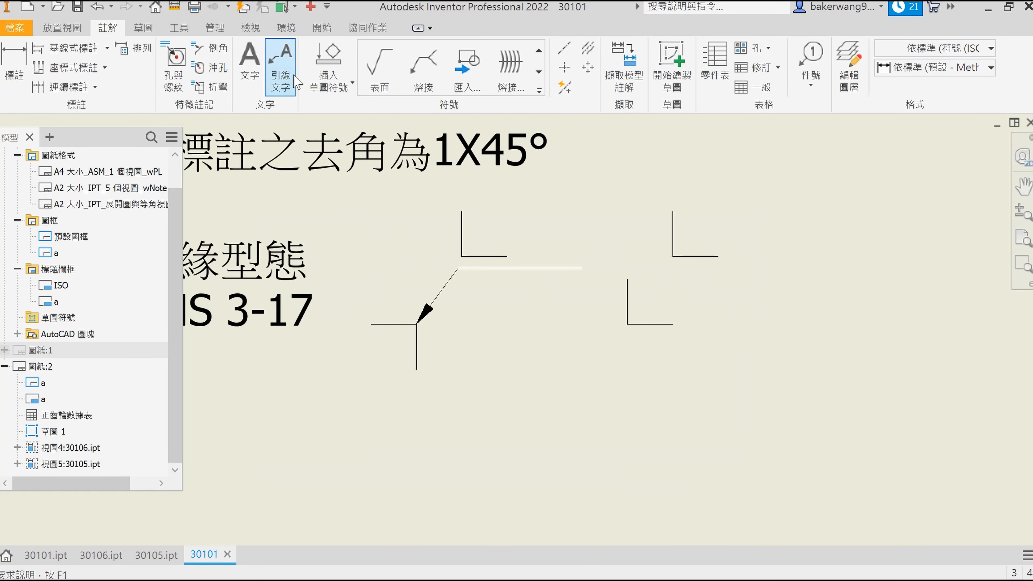
Step: Add an empty leader note from the inner-edge corner, with its shoulder running beneath the second L shape
{"action": "left_click", "coordinate": [628, 324]}
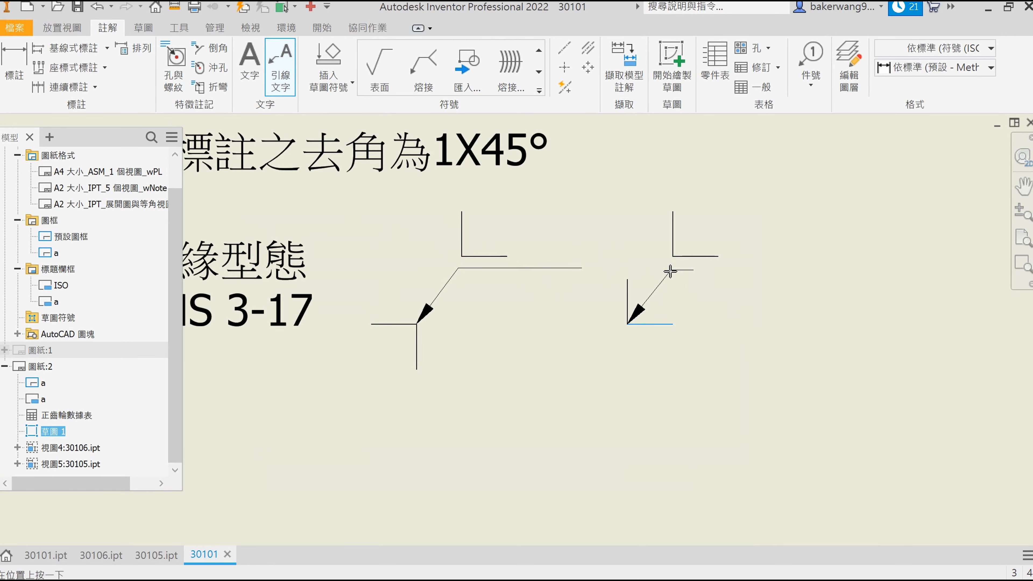
{"action": "left_click", "coordinate": [671, 270]}
{"action": "left_click", "coordinate": [774, 269]}
{"action": "right_click", "coordinate": [820, 268]}
{"action": "left_click", "coordinate": [837, 270]}
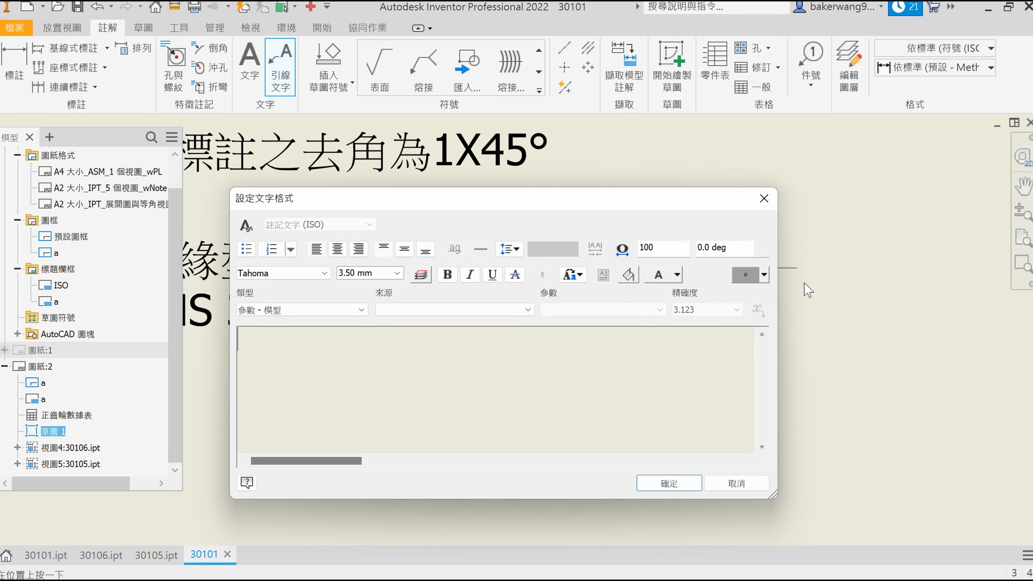
{"action": "left_click", "coordinate": [683, 486]}
Step: Add the text -0.3 to the outer-edge symbol and +0.1 to the inner-edge symbol above their leader shoulders
{"action": "left_click", "coordinate": [249, 65]}
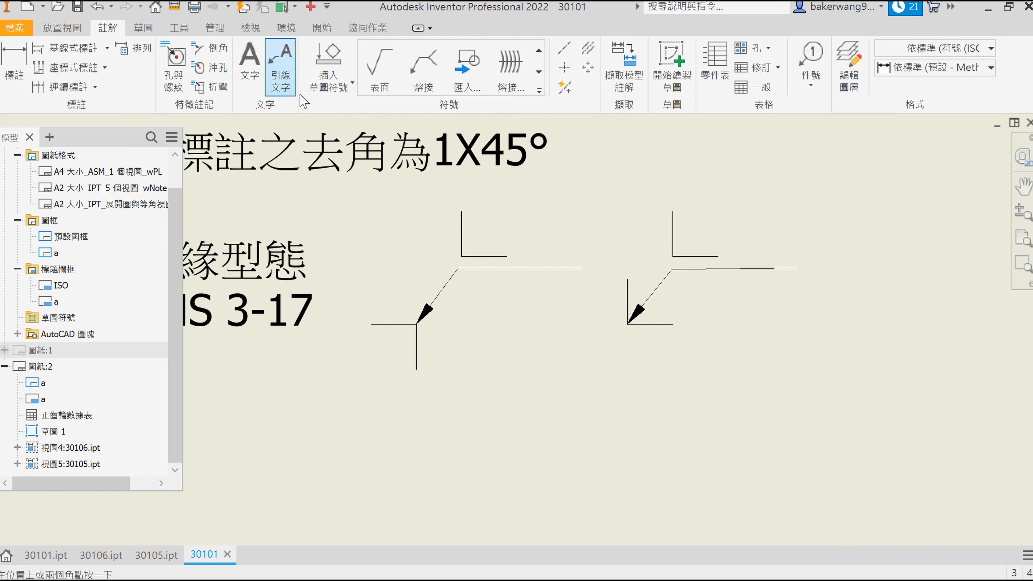
{"action": "left_click_drag", "start_coordinate": [468, 207], "coordinate": [591, 252]}
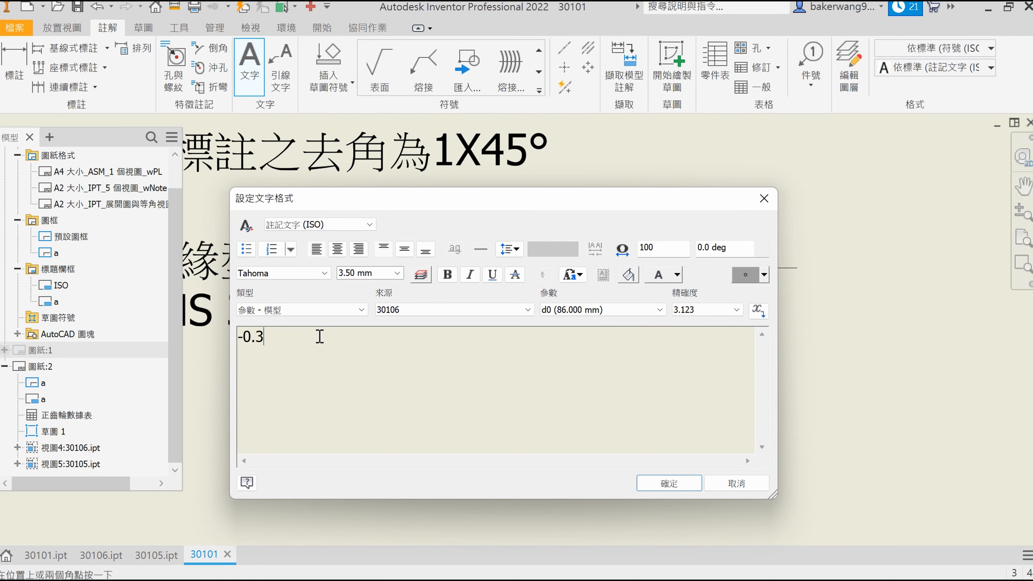
{"action": "left_click", "coordinate": [696, 486]}
{"action": "left_click_drag", "start_coordinate": [683, 214], "coordinate": [790, 262]}
{"action": "left_click", "coordinate": [668, 484]}
Step: Move the D ( 2 : 1 ) label to the upper left of the detail view
{"action": "scroll", "coordinate": [760, 329], "scroll_direction": "up", "scroll_amount": 5}
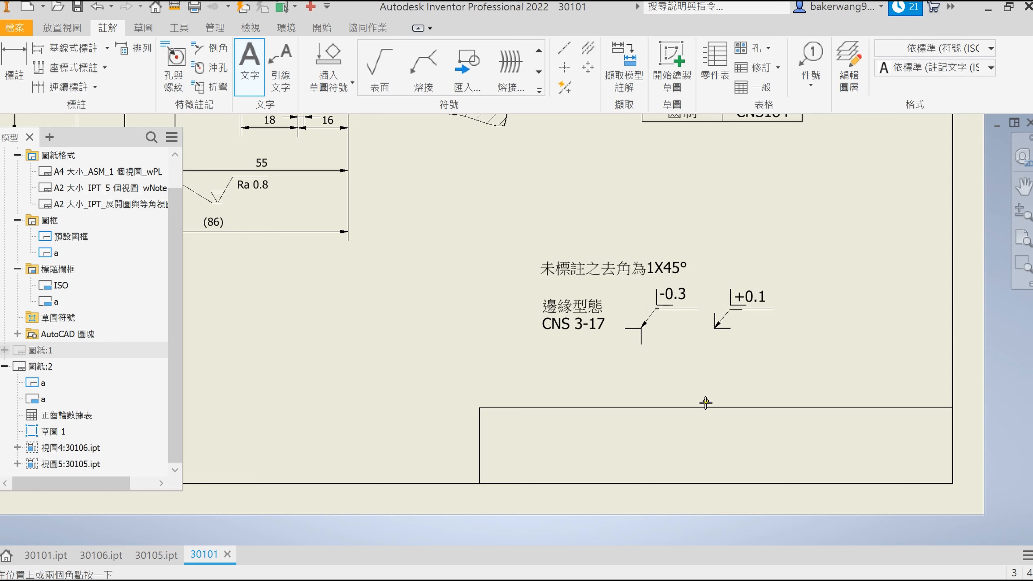
{"action": "mouse_move", "coordinate": [526, 373]}
{"action": "middle_mouse_down"}
{"action": "mouse_move", "coordinate": [644, 393]}
{"action": "mouse_move", "coordinate": [604, 404]}
{"action": "middle_mouse_up"}
{"action": "scroll", "coordinate": [644, 394], "scroll_direction": "up", "scroll_amount": 5}
{"action": "scroll", "coordinate": [563, 390], "scroll_direction": "down", "scroll_amount": 3}
{"action": "scroll", "coordinate": [563, 390], "scroll_direction": "up", "scroll_amount": 3}
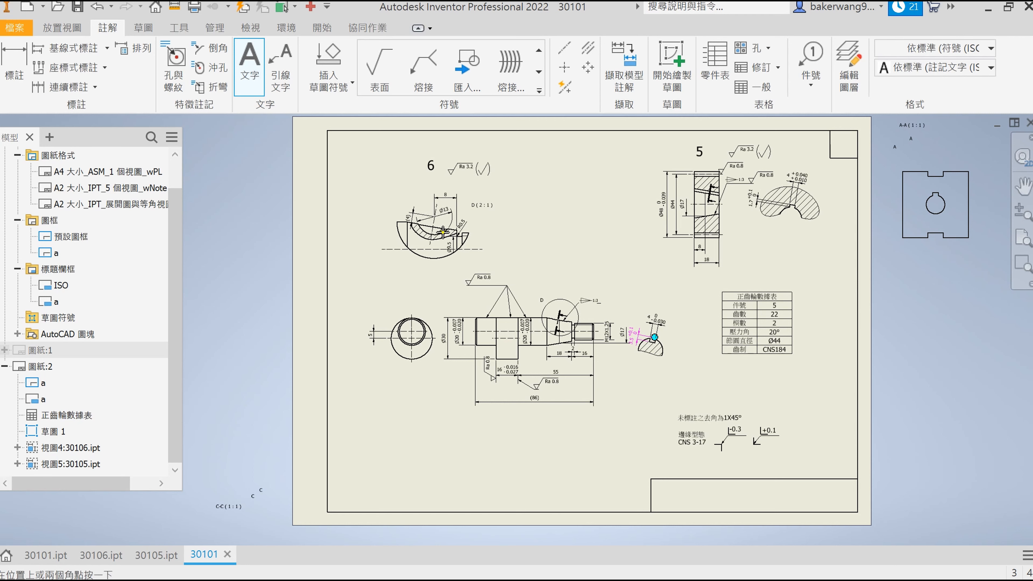
{"action": "scroll", "coordinate": [456, 239], "scroll_direction": "up", "scroll_amount": 3}
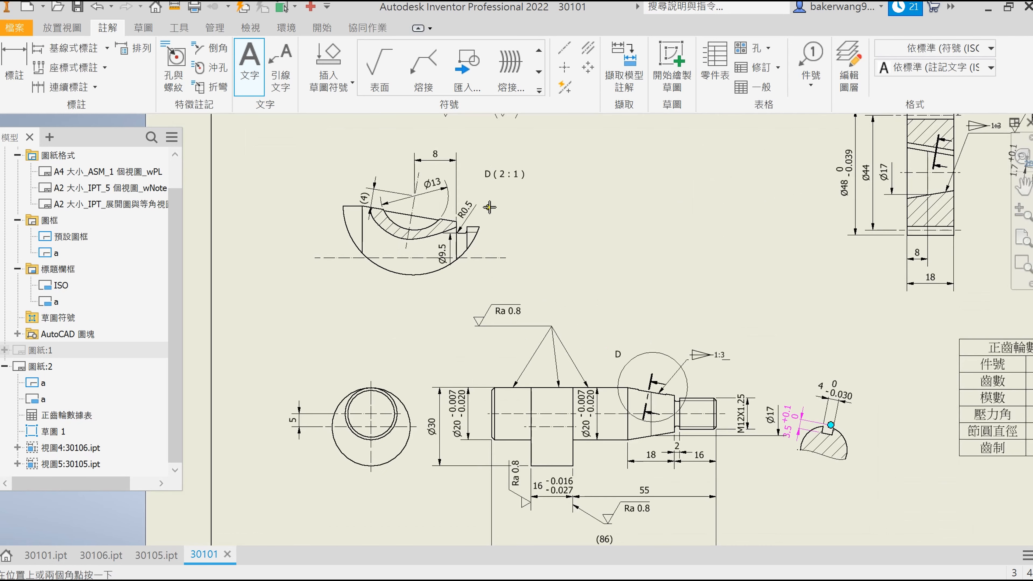
{"action": "left_click_drag", "start_coordinate": [506, 176], "coordinate": [366, 162]}
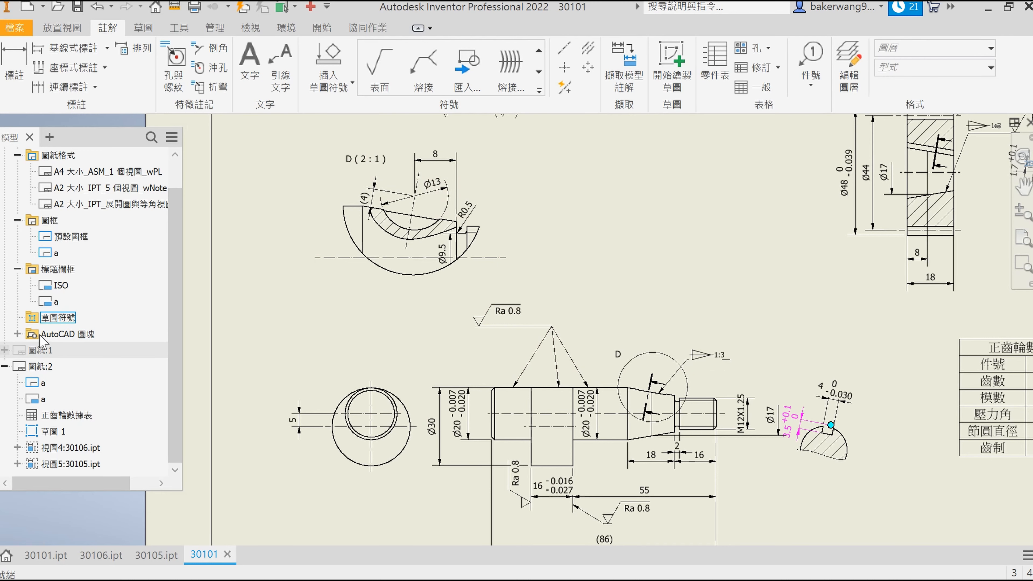
Step: Activate sheet 1 and examine the dimensions and surface textures across the whole sheet
{"action": "double_click", "coordinate": [41, 349]}
{"action": "scroll", "coordinate": [494, 290], "scroll_direction": "down", "scroll_amount": 4}
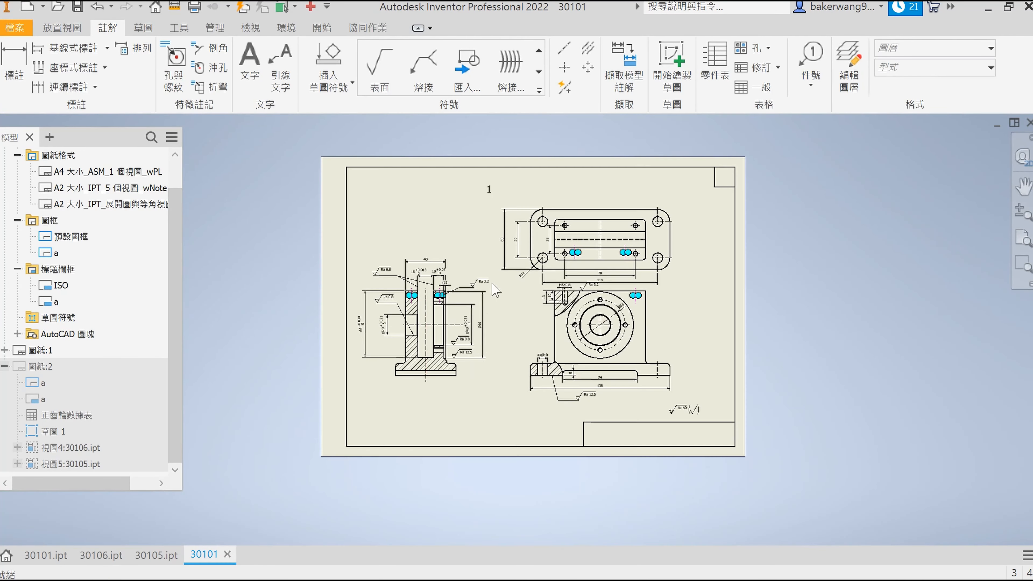
{"action": "scroll", "coordinate": [494, 290], "scroll_direction": "up", "scroll_amount": 3}
{"action": "scroll", "coordinate": [525, 317], "scroll_direction": "down", "scroll_amount": 2}
{"action": "mouse_move", "coordinate": [536, 261]}
{"action": "middle_mouse_down"}
{"action": "mouse_move", "coordinate": [536, 276]}
{"action": "mouse_move", "coordinate": [515, 288]}
{"action": "middle_mouse_up"}
{"action": "scroll", "coordinate": [515, 288], "scroll_direction": "up", "scroll_amount": 3}
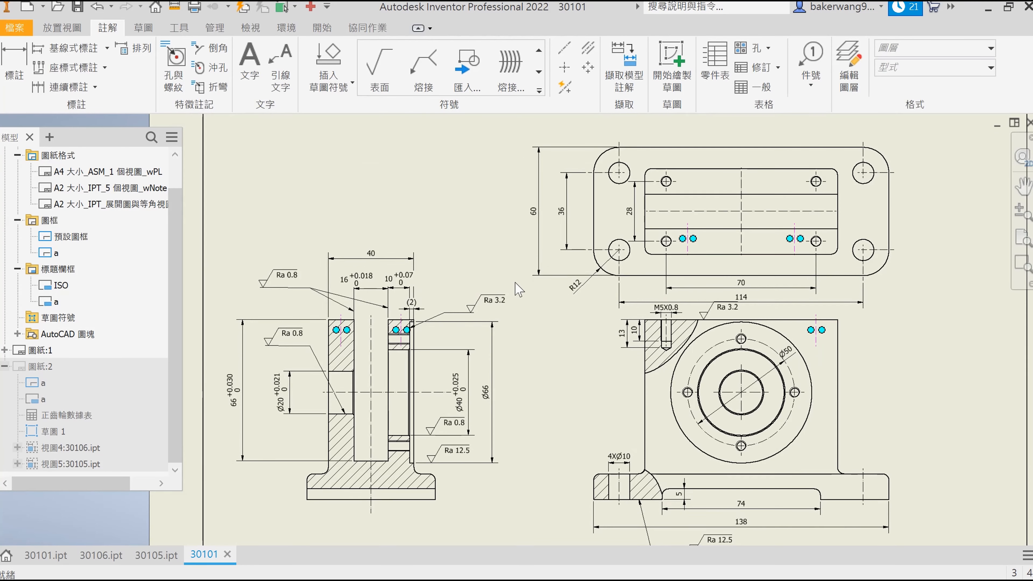
{"action": "middle_click", "coordinate": [560, 281]}
{"action": "middle_click", "coordinate": [560, 281]}
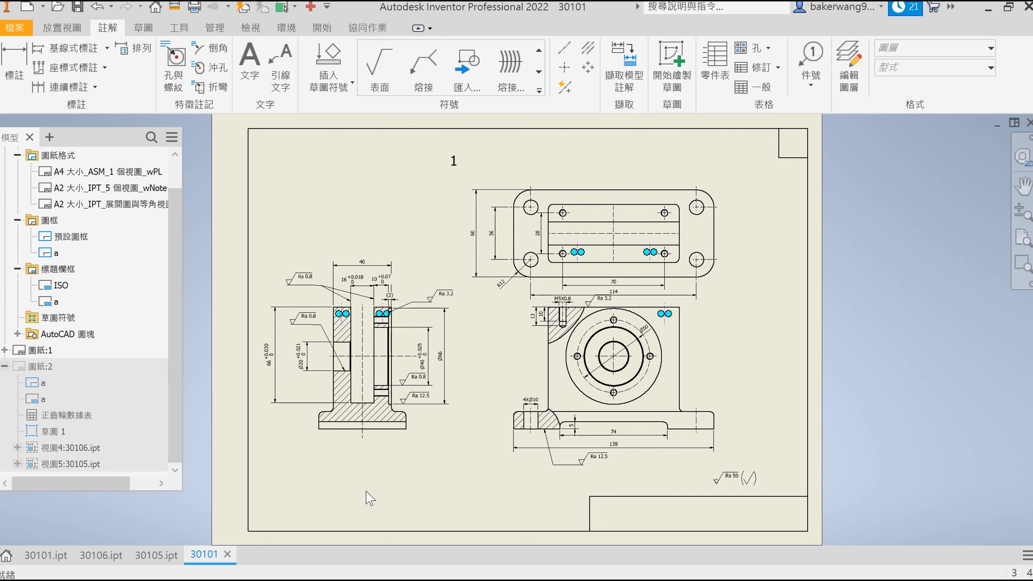
Step: Return to sheet 2 and check its complete layout of views, gear data table and notes
{"action": "left_click", "coordinate": [47, 366]}
{"action": "double_click", "coordinate": [47, 367]}
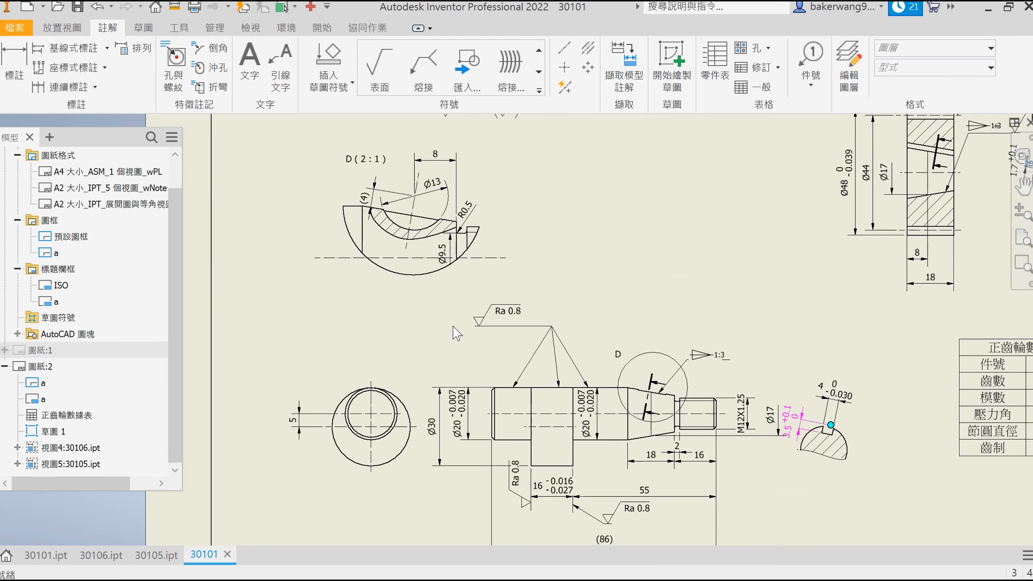
{"action": "middle_click", "coordinate": [551, 287]}
{"action": "middle_click", "coordinate": [551, 286]}
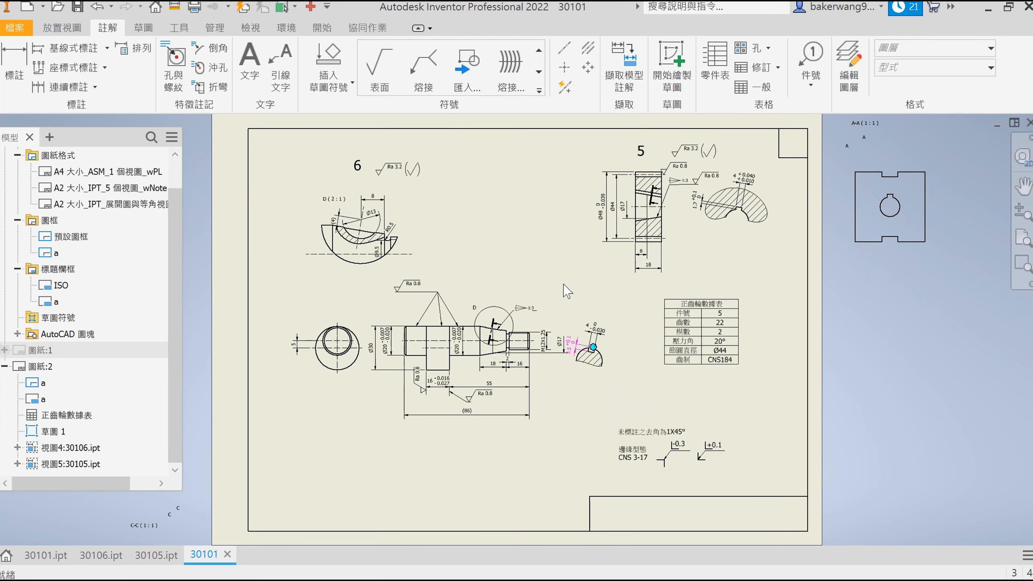